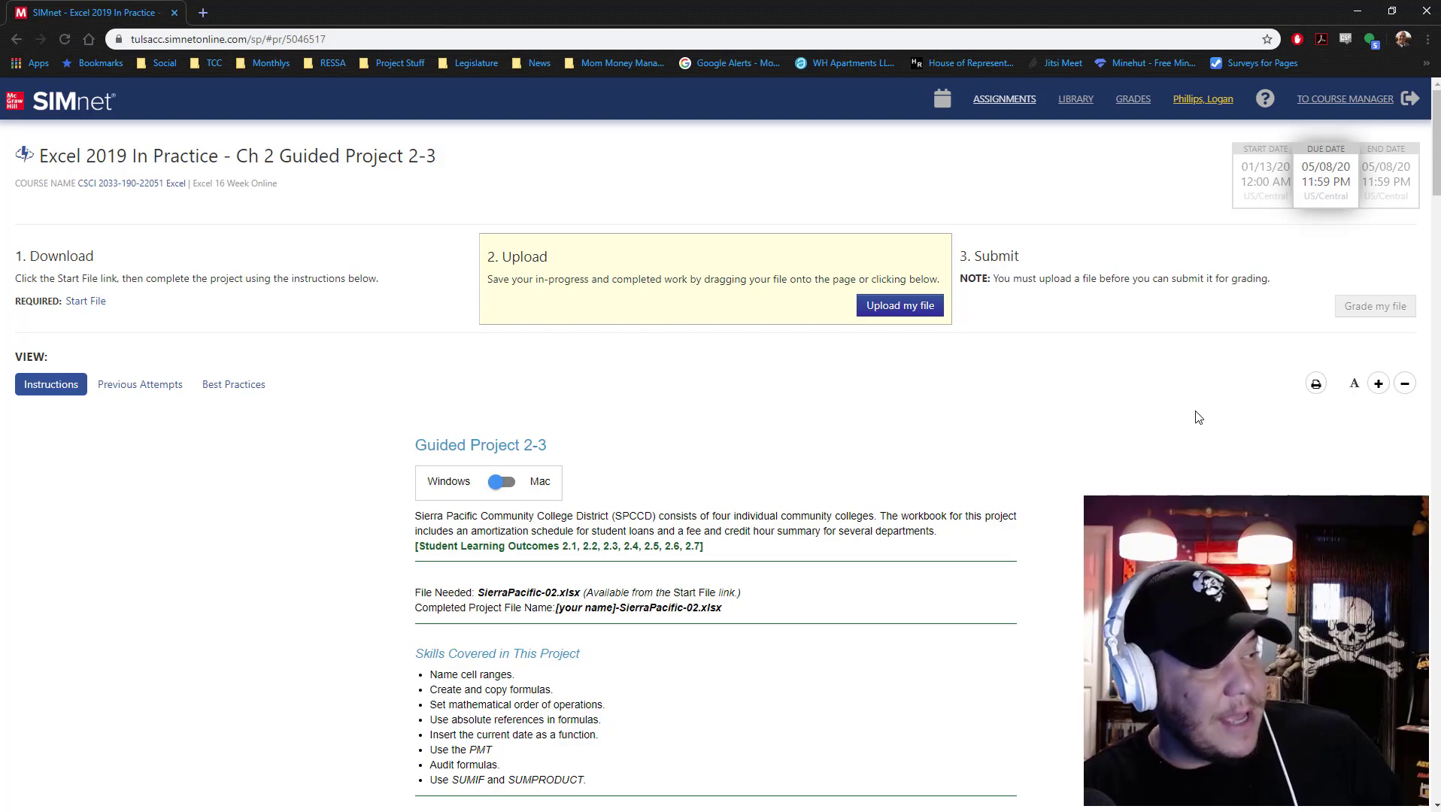
# Download the start file for Excel Guided Project 2-3 and open it in Excel with editing enabled.
pyautogui.scroll(-15, 1248, 421)
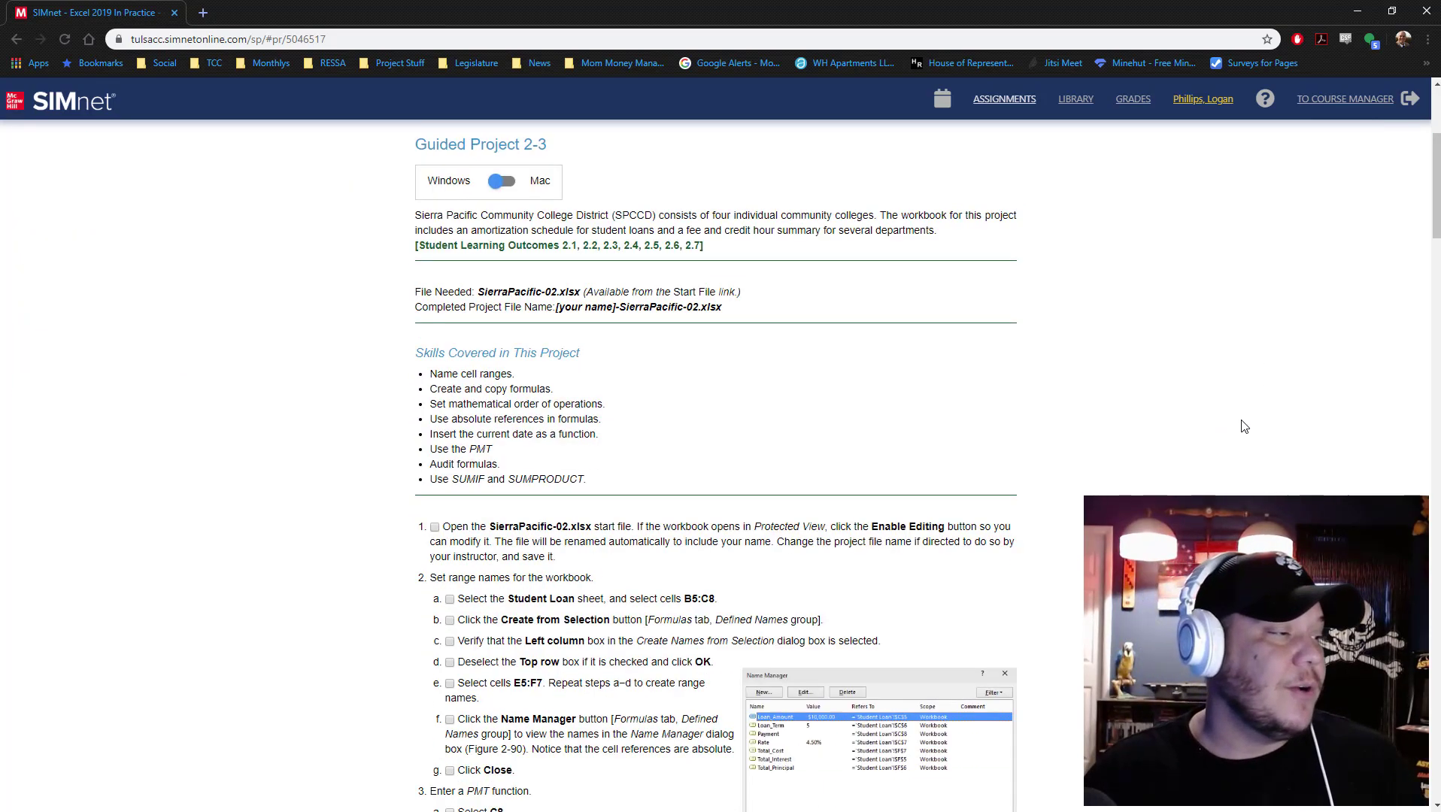
pyautogui.scroll(15, 1228, 386)
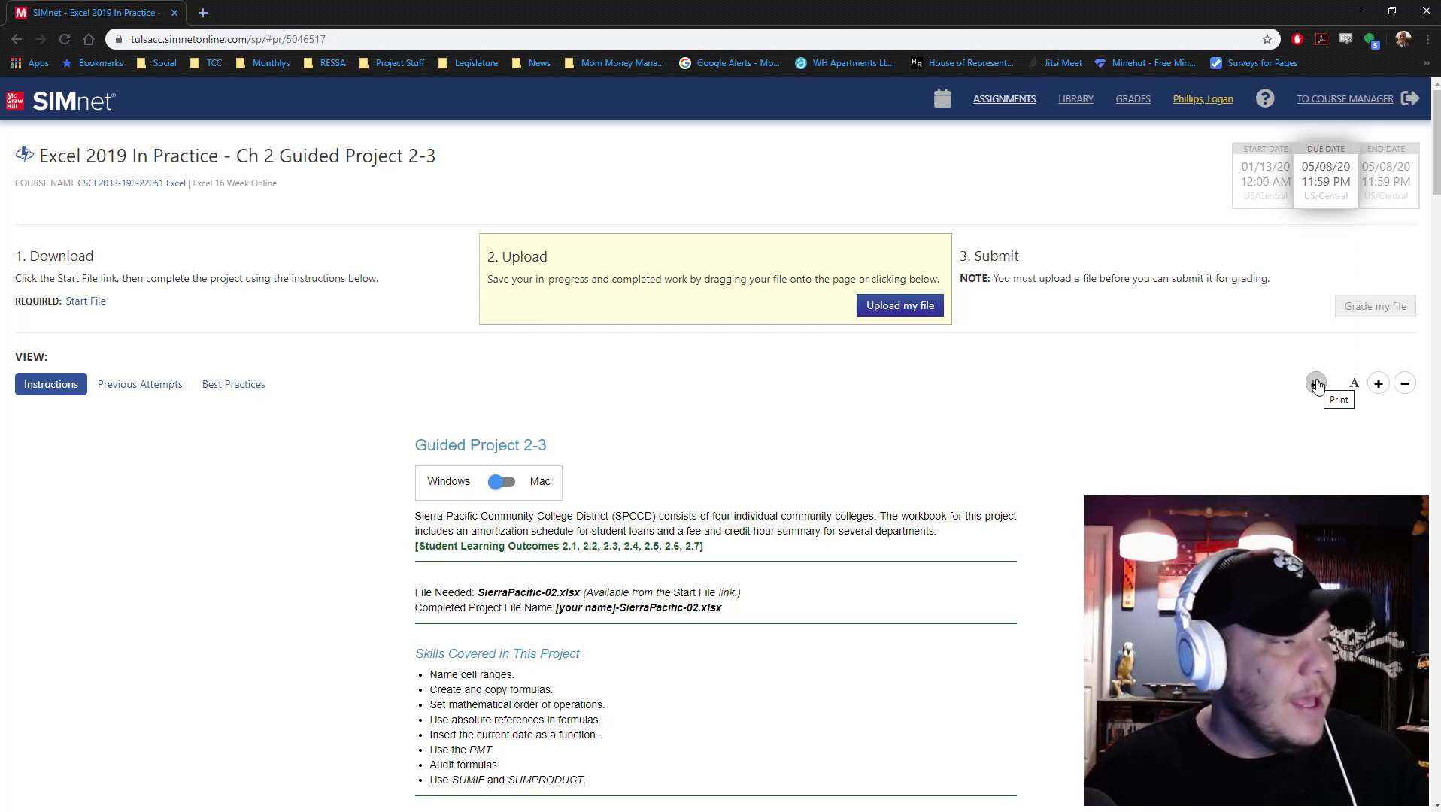
pyautogui.scroll(-3, 908, 449)
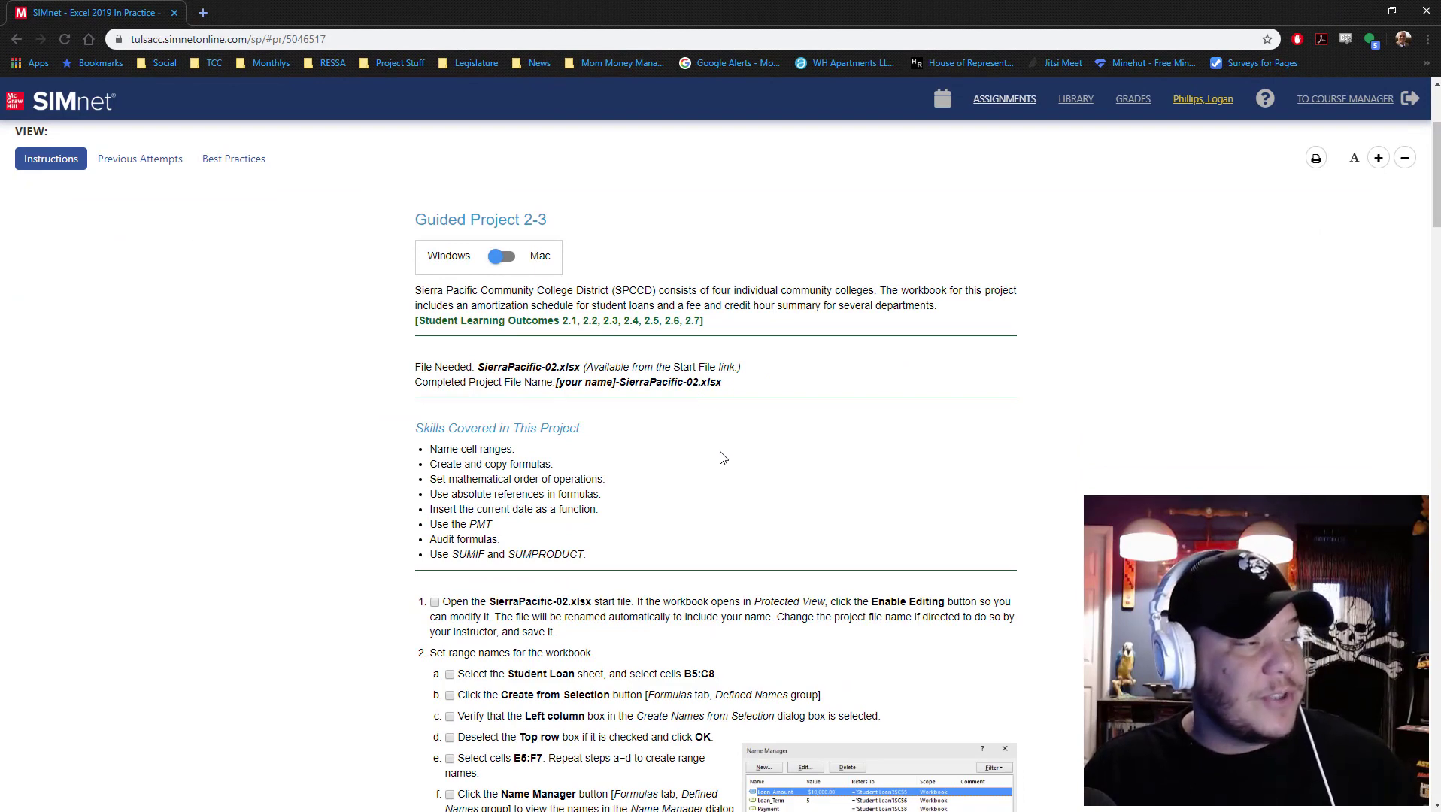
pyautogui.scroll(3, 722, 459)
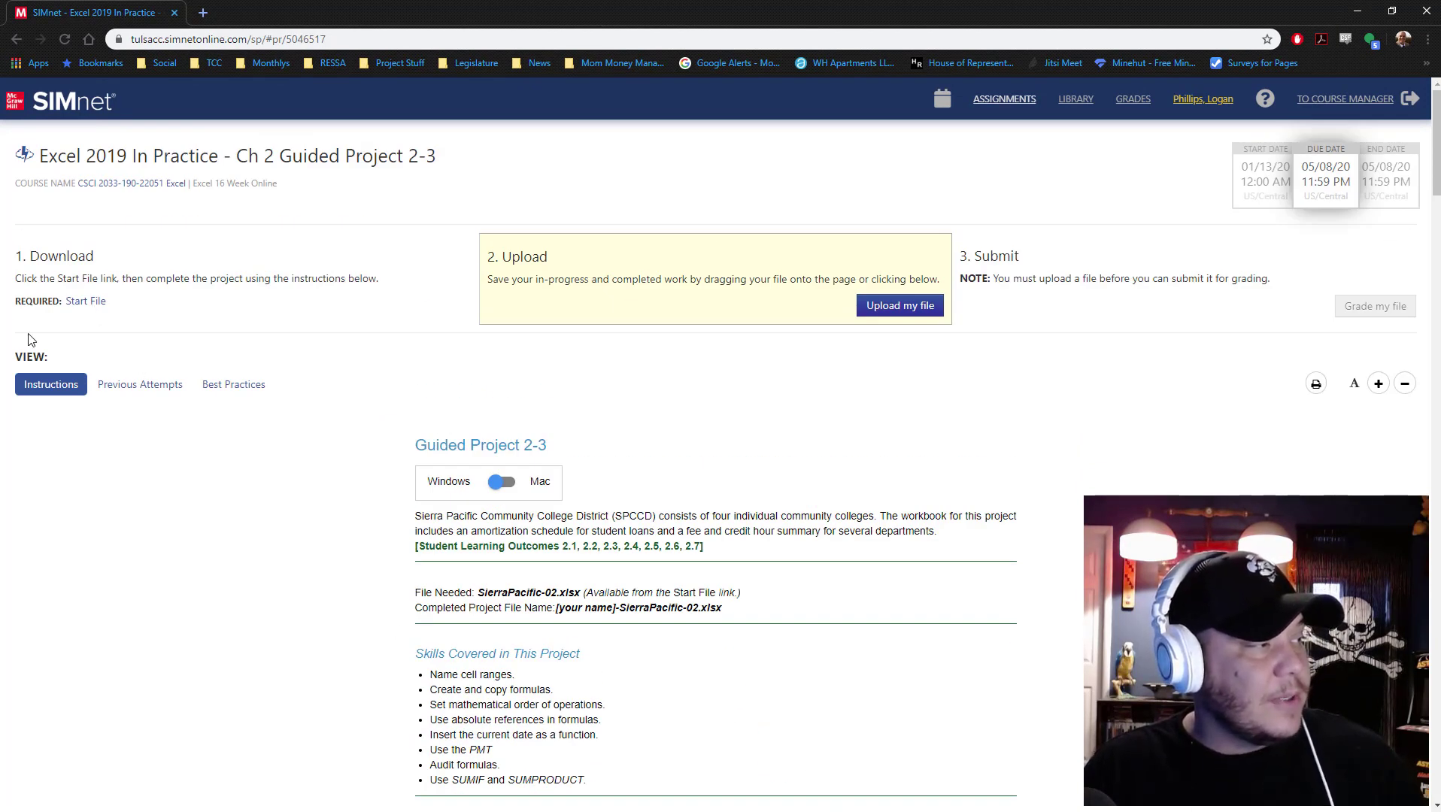
pyautogui.click(85, 301)
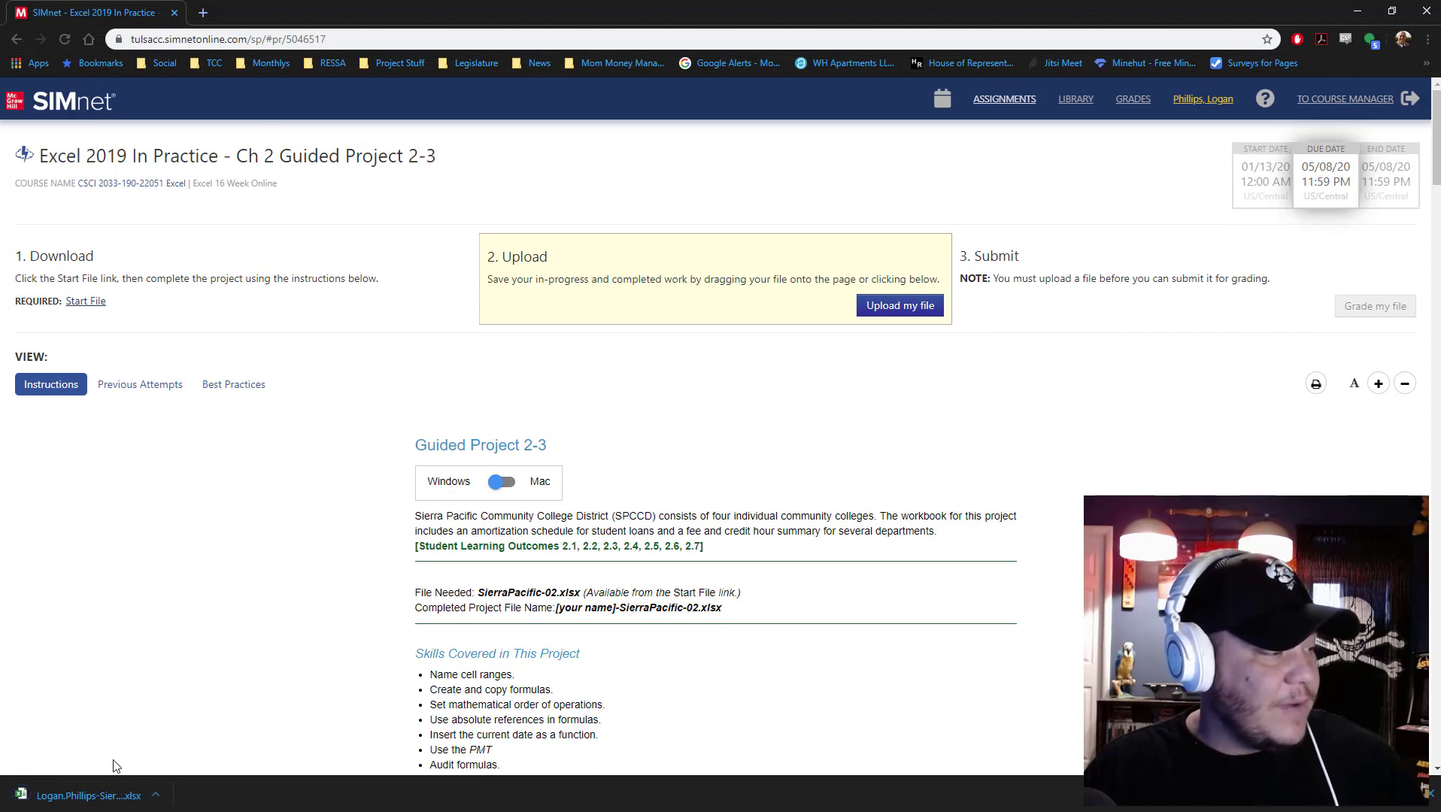
pyautogui.click(22, 794)
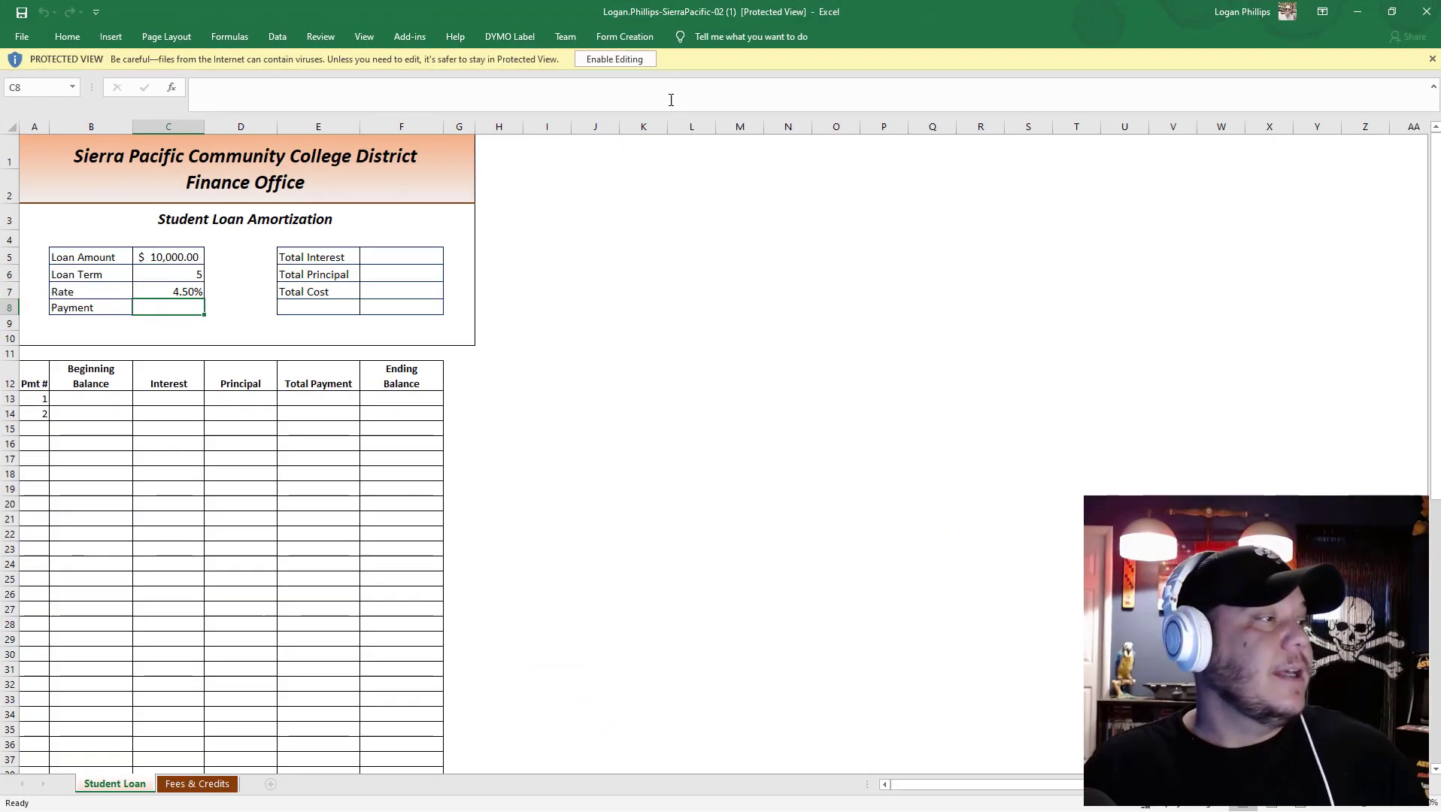
pyautogui.click(615, 59)
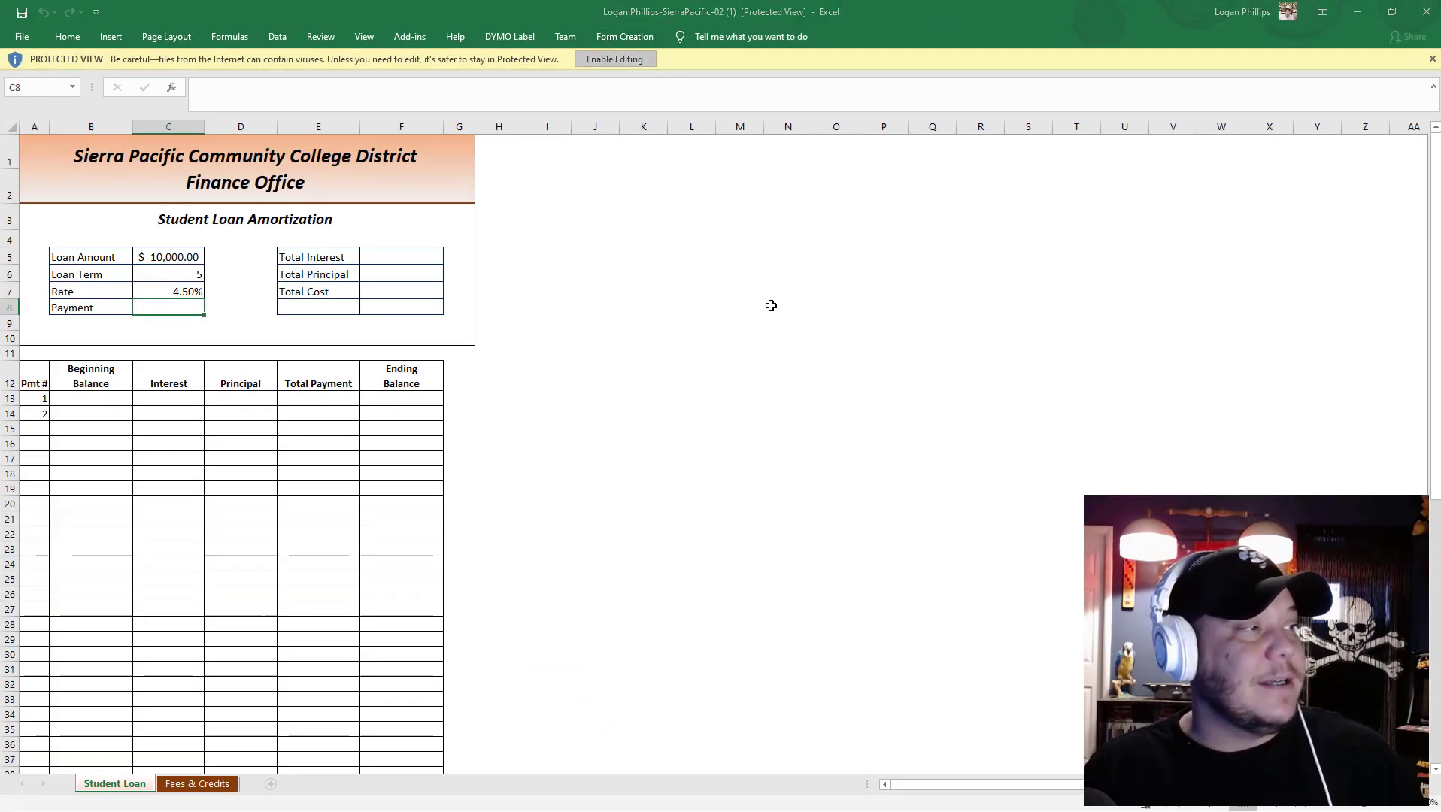
# Save a copy of the workbook to the Desktop folder, keeping its file name and the Excel Workbook type.
pyautogui.click(22, 37)
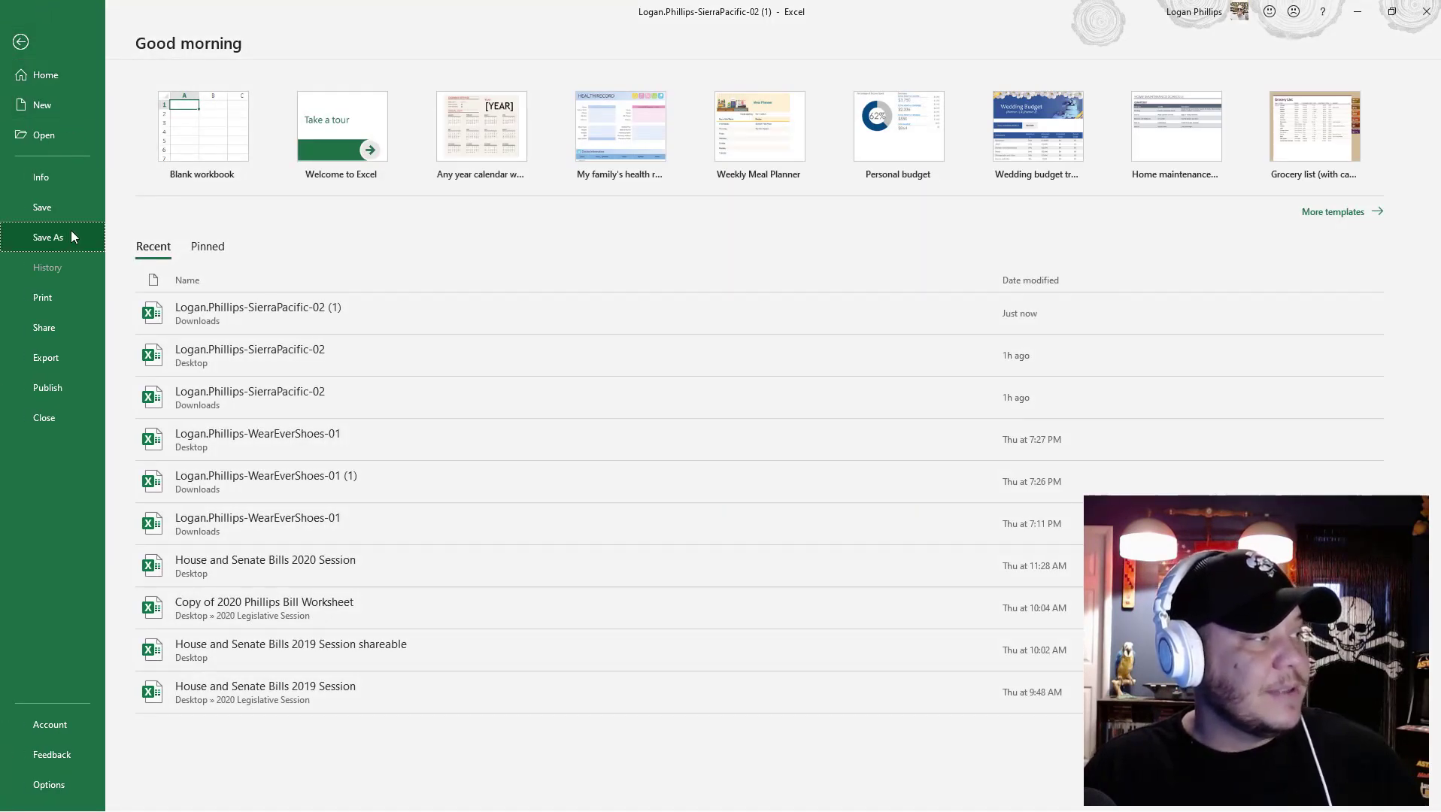
pyautogui.click(71, 232)
pyautogui.click(480, 209)
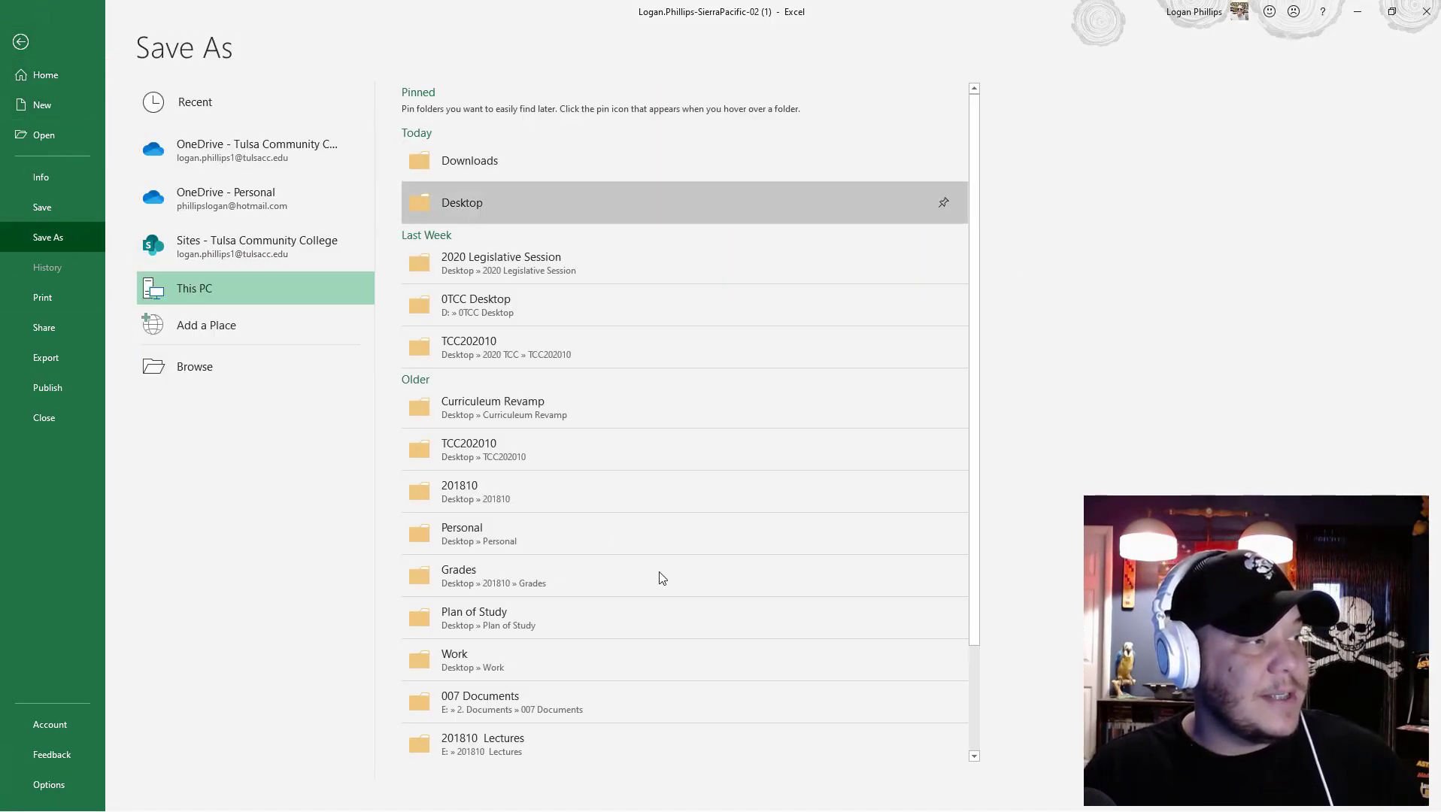
pyautogui.click(333, 316)
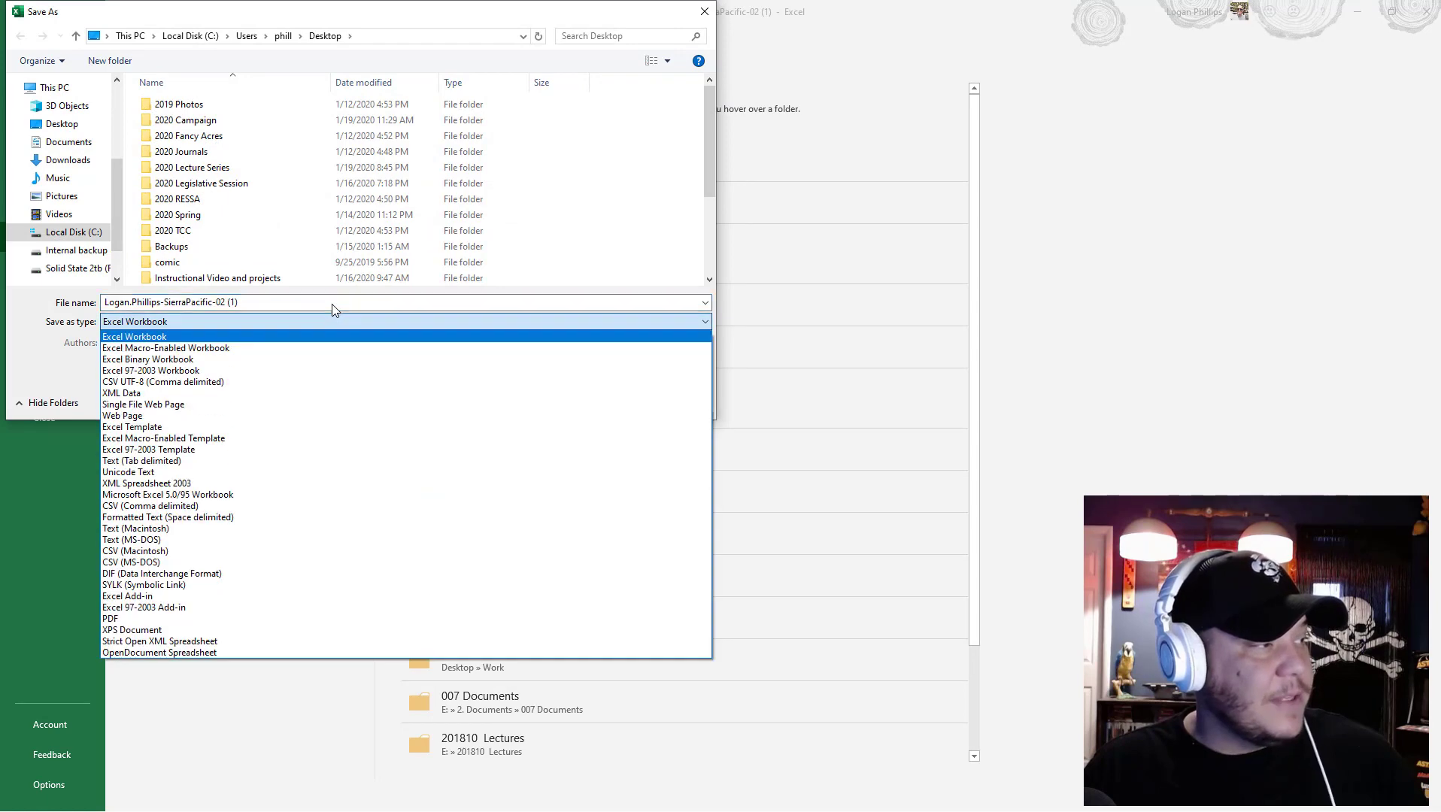
pyautogui.click(333, 310)
pyautogui.click(595, 401)
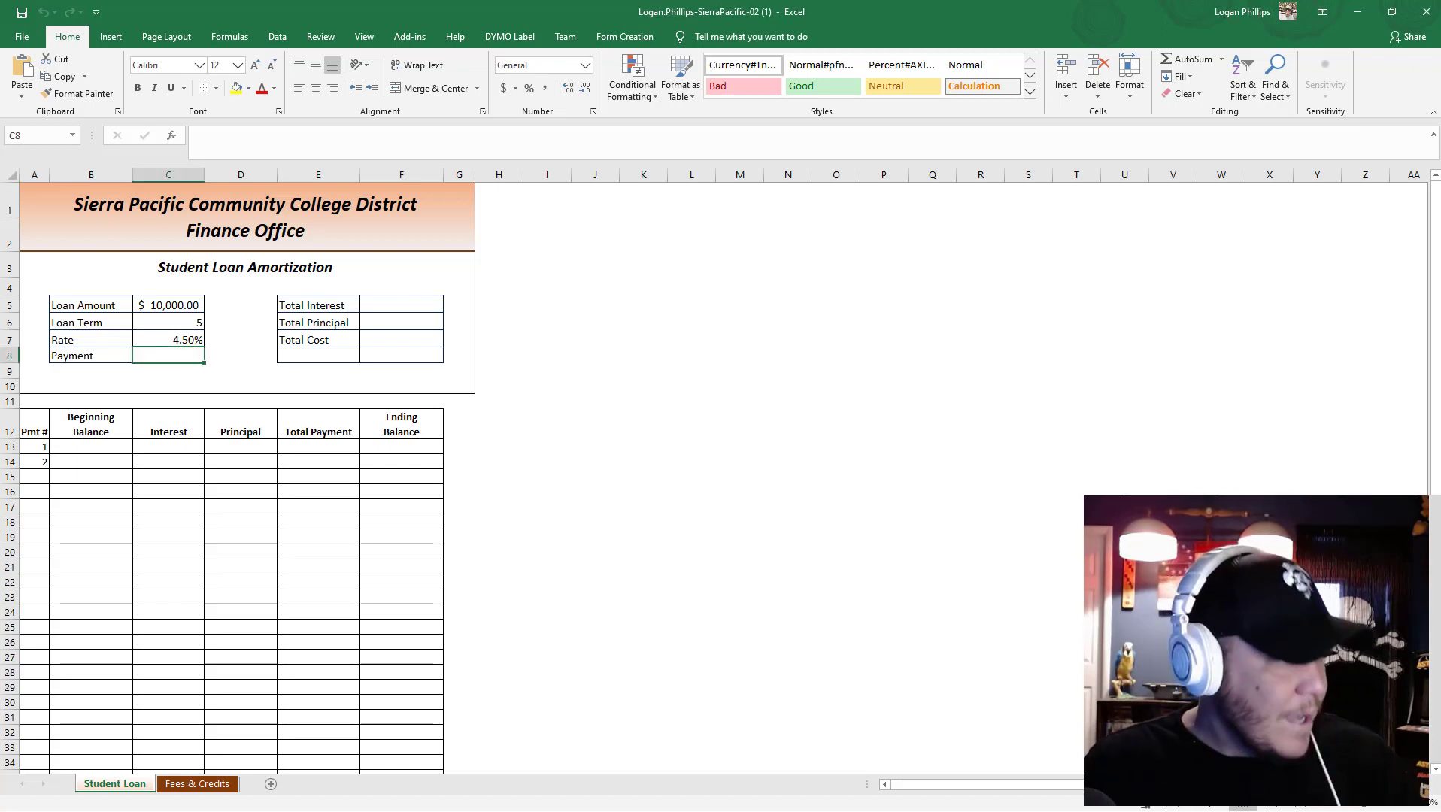
# Enlarge the Student Loan sheet so the title and both loan summary tables fill the view from column A.
pyautogui.click(834, 424)
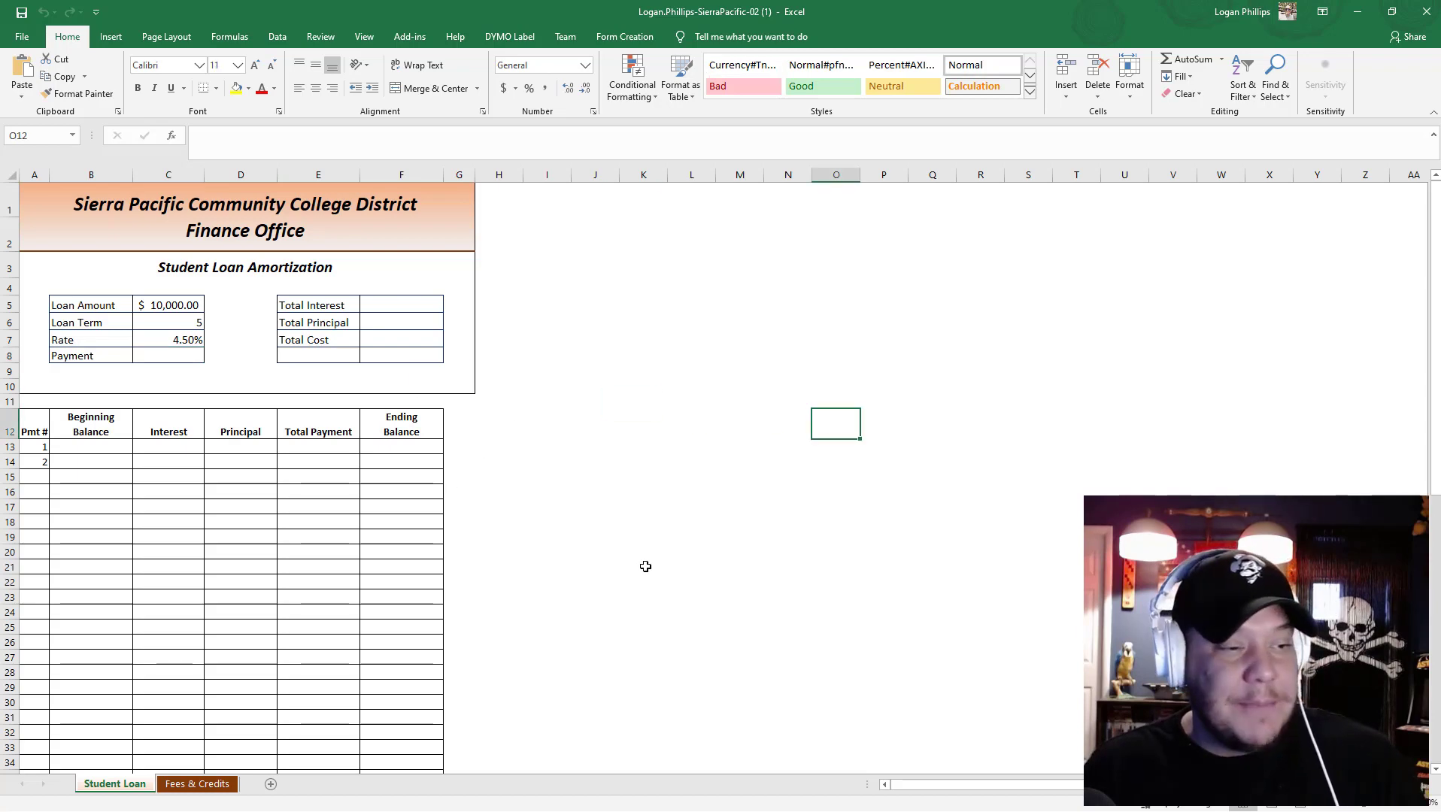
pyautogui.click(1410, 805)
pyautogui.click(1409, 805)
pyautogui.click(1410, 805)
pyautogui.click(1409, 805)
pyautogui.click(1408, 804)
pyautogui.click(1408, 804)
pyautogui.click(1408, 804)
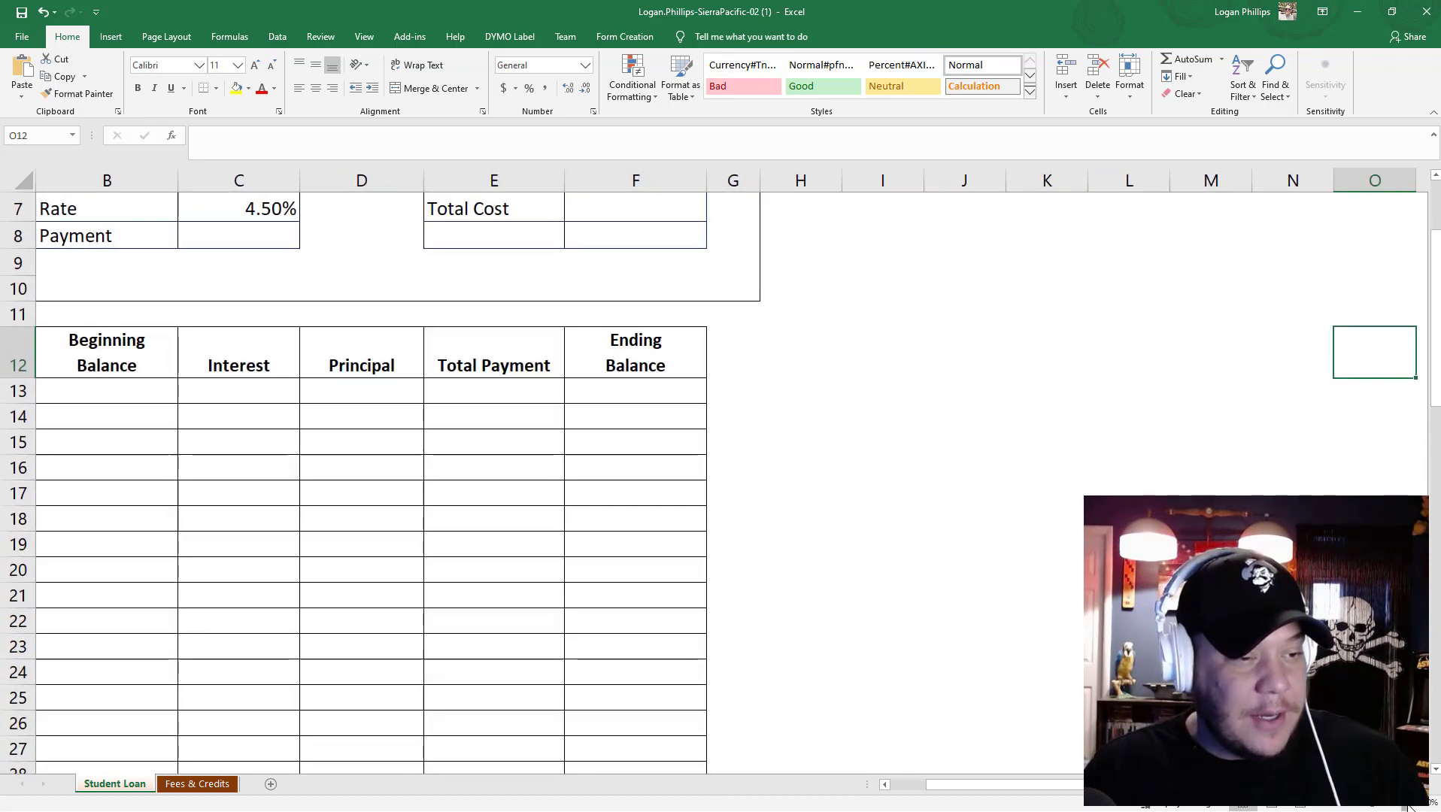
pyautogui.click(1408, 804)
pyautogui.click(1408, 804)
pyautogui.click(1408, 804)
pyautogui.scroll(3, 883, 667)
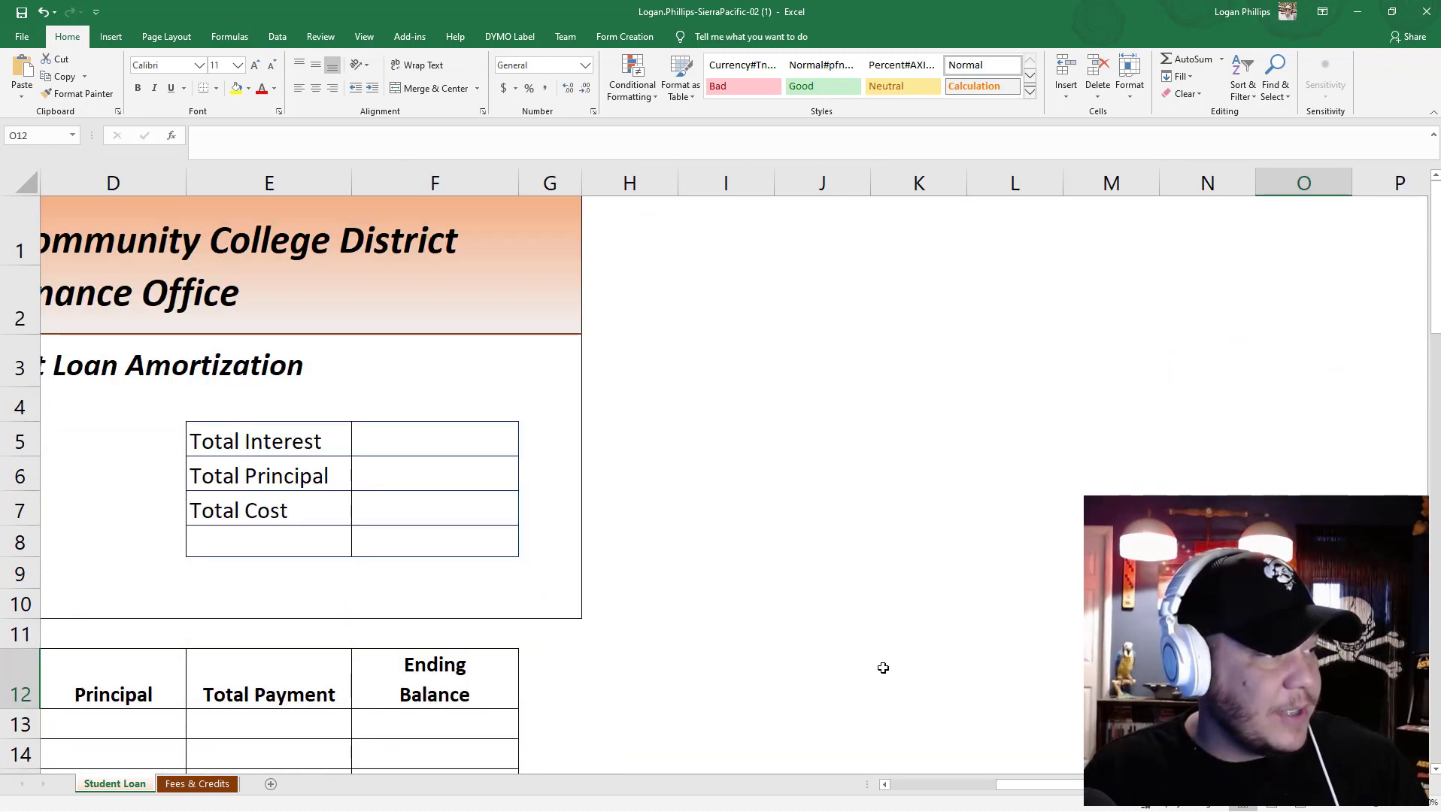
pyautogui.moveTo(1184, 784); pyautogui.dragTo(1034, 784)
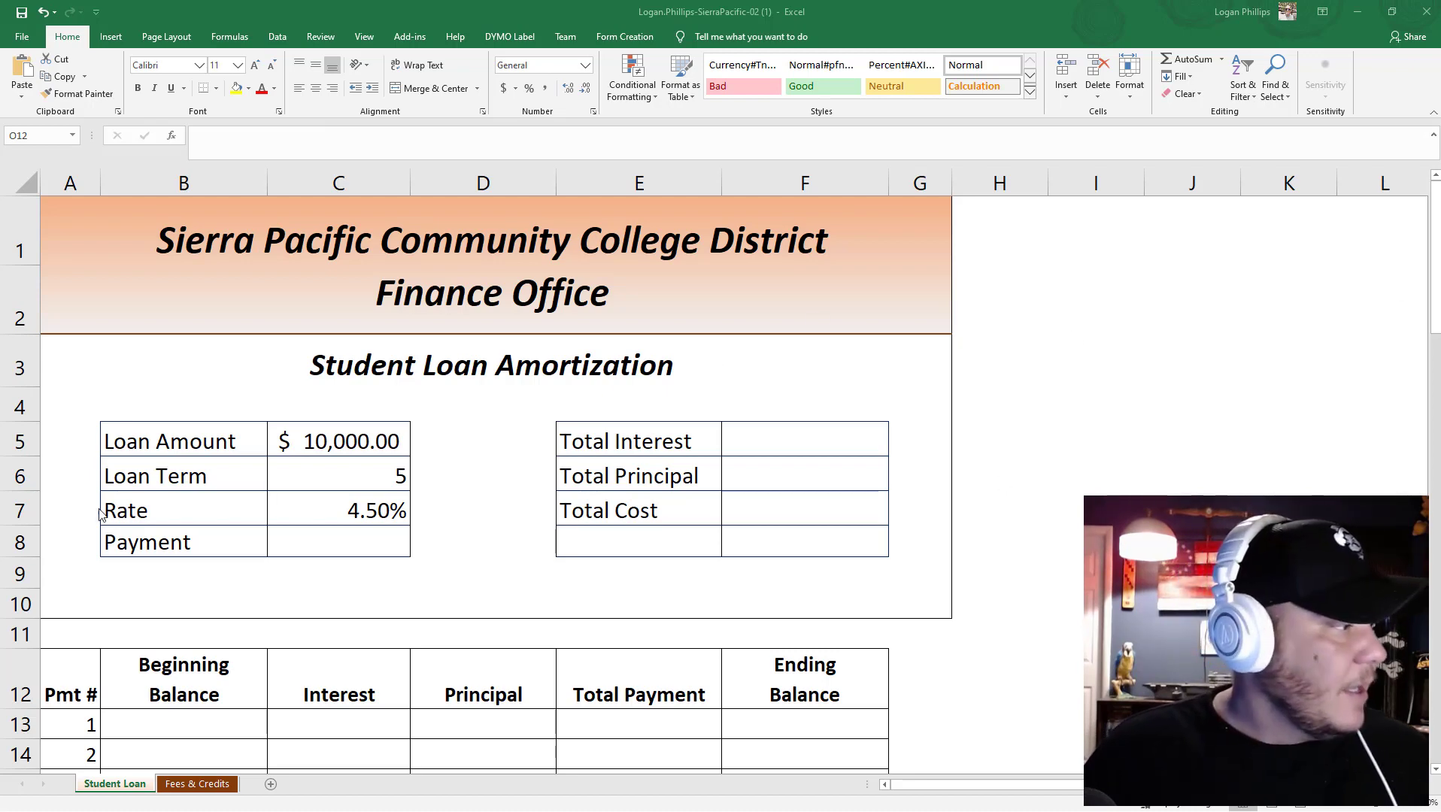
# Create range names for cells B5:C8 on the Student Loan sheet from the labels in the left column only.
pyautogui.click(209, 441)
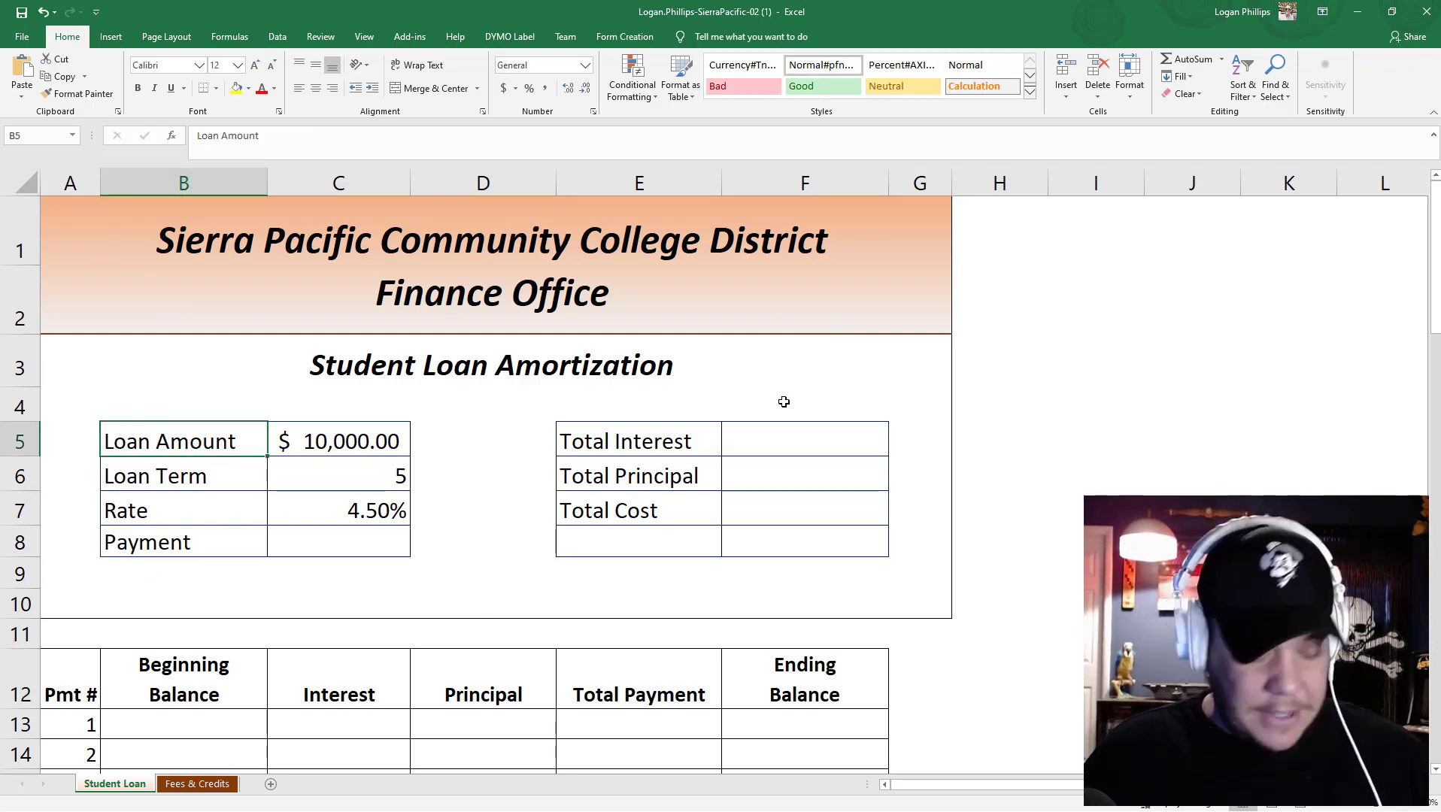
pyautogui.hotkey('shift', 'Down')
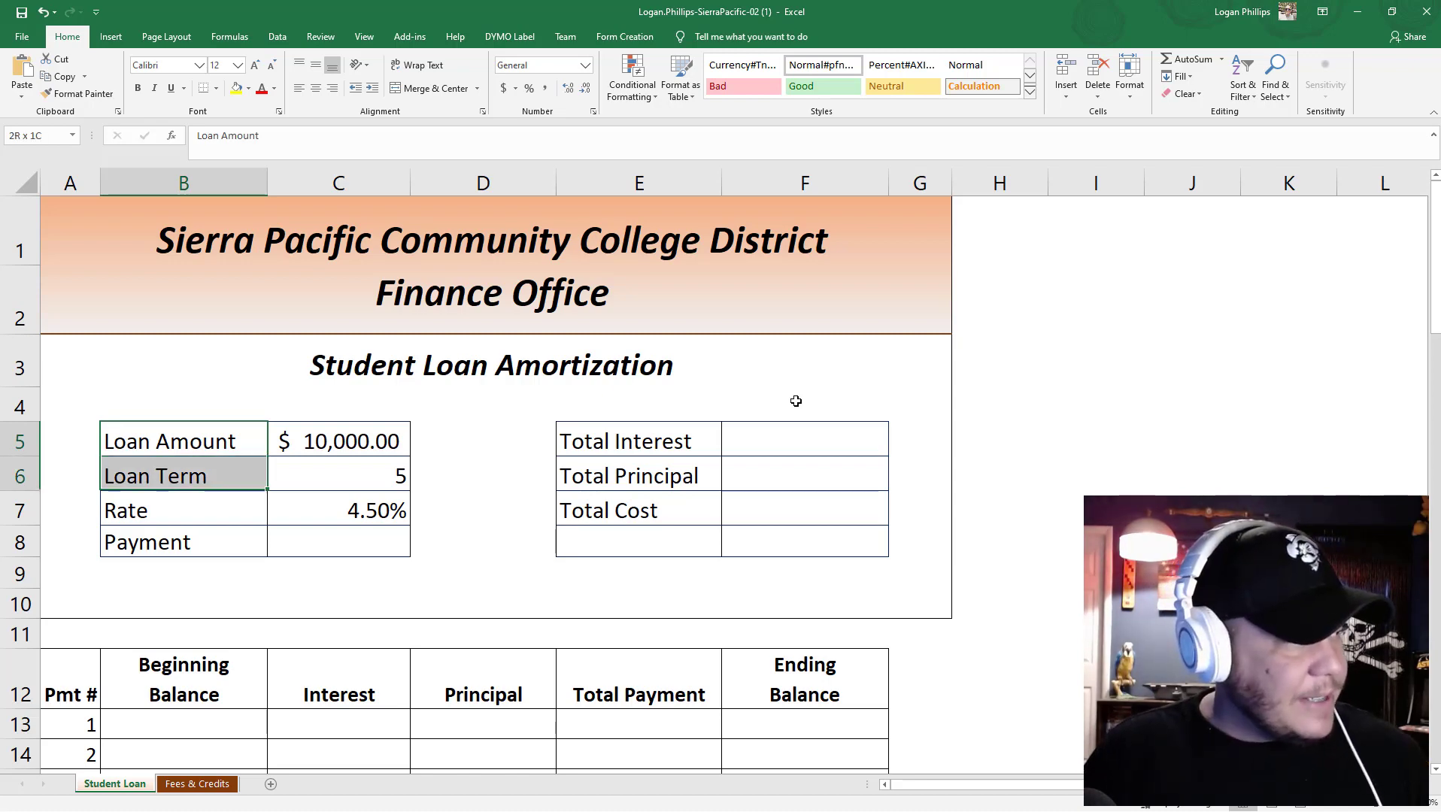
pyautogui.hotkey('shift', 'Down')
pyautogui.hotkey('shift', 'Down')
pyautogui.hotkey('shift', 'Down')
pyautogui.hotkey('shift', 'Up')
pyautogui.hotkey('shift', 'Right')
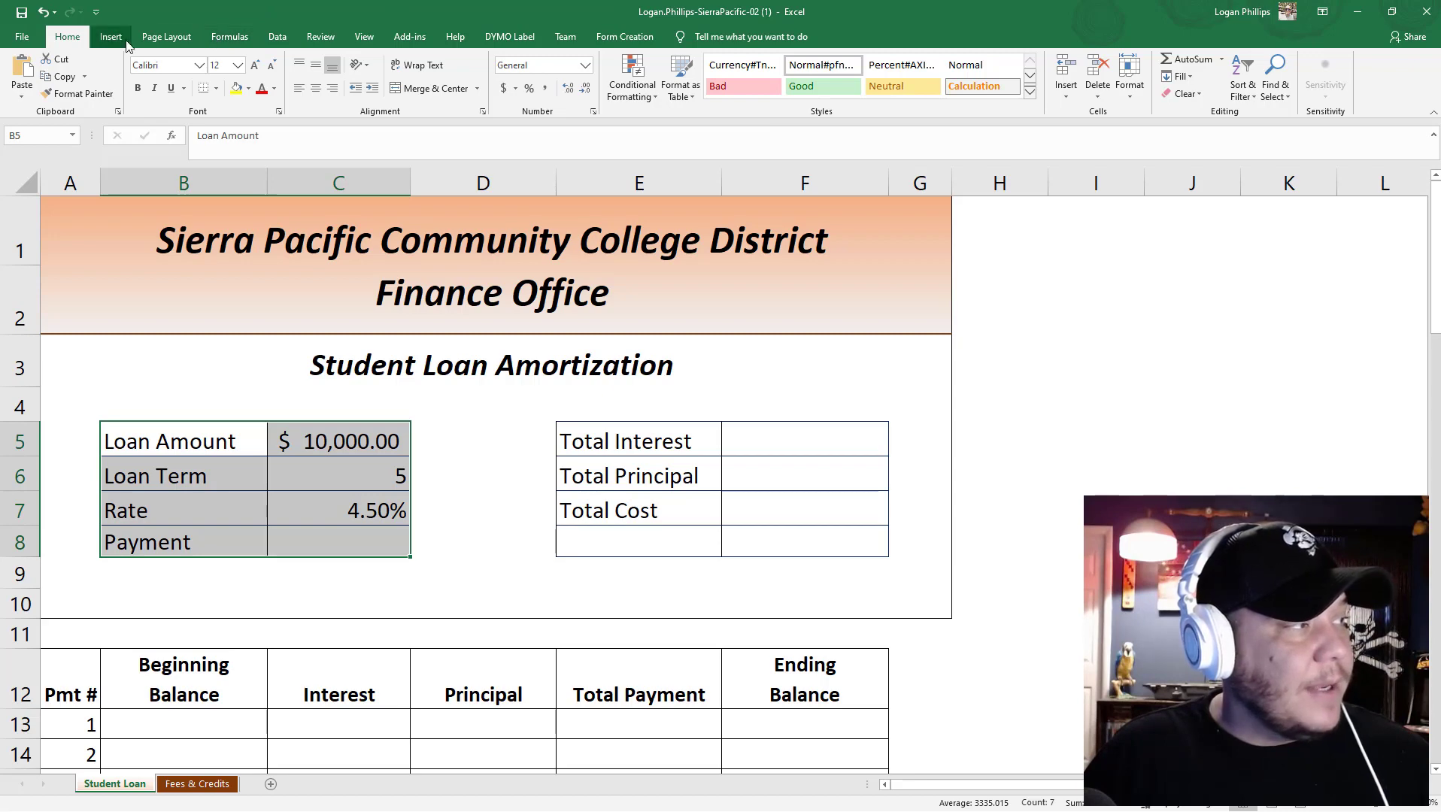
pyautogui.click(229, 41)
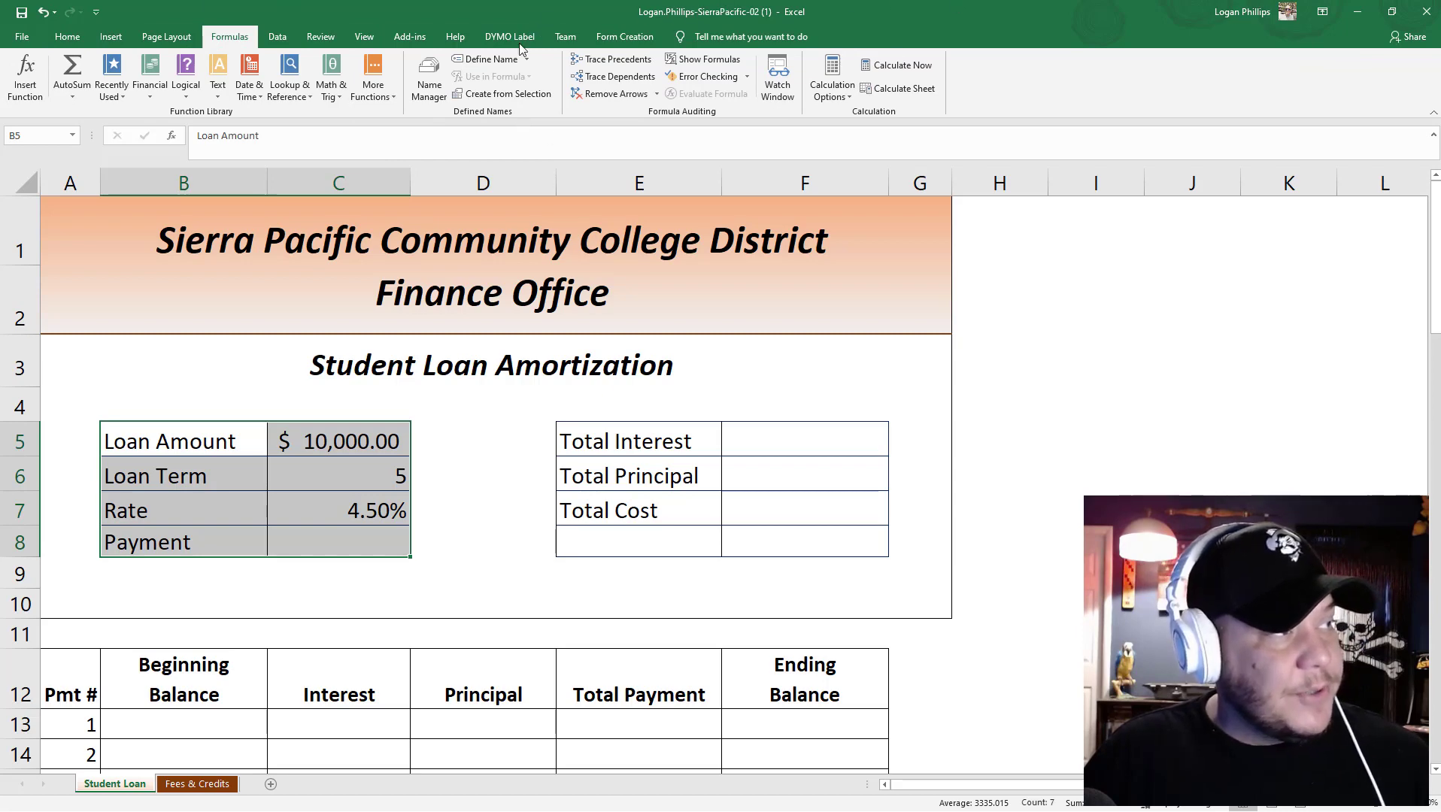
pyautogui.click(498, 97)
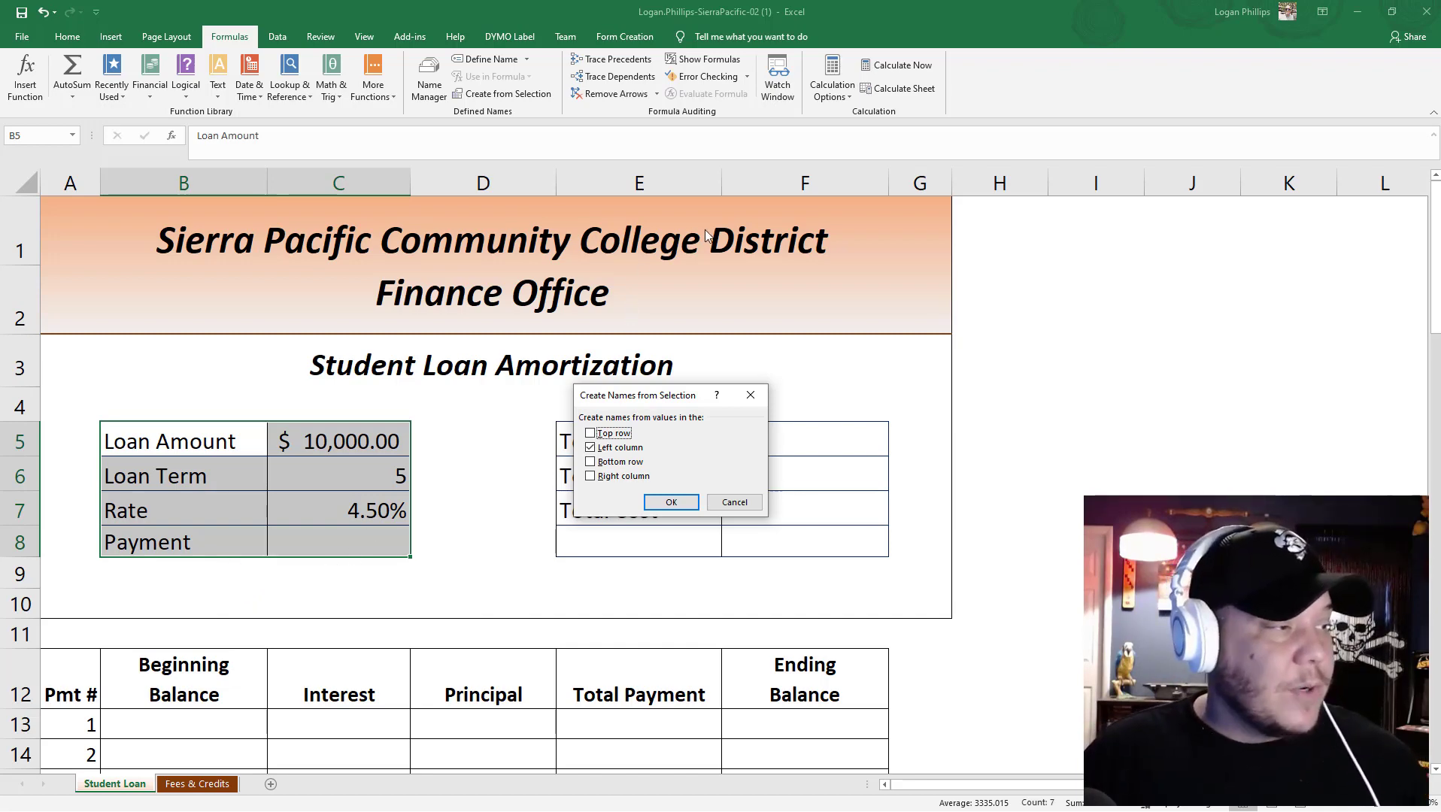
pyautogui.moveTo(707, 397); pyautogui.dragTo(652, 368)
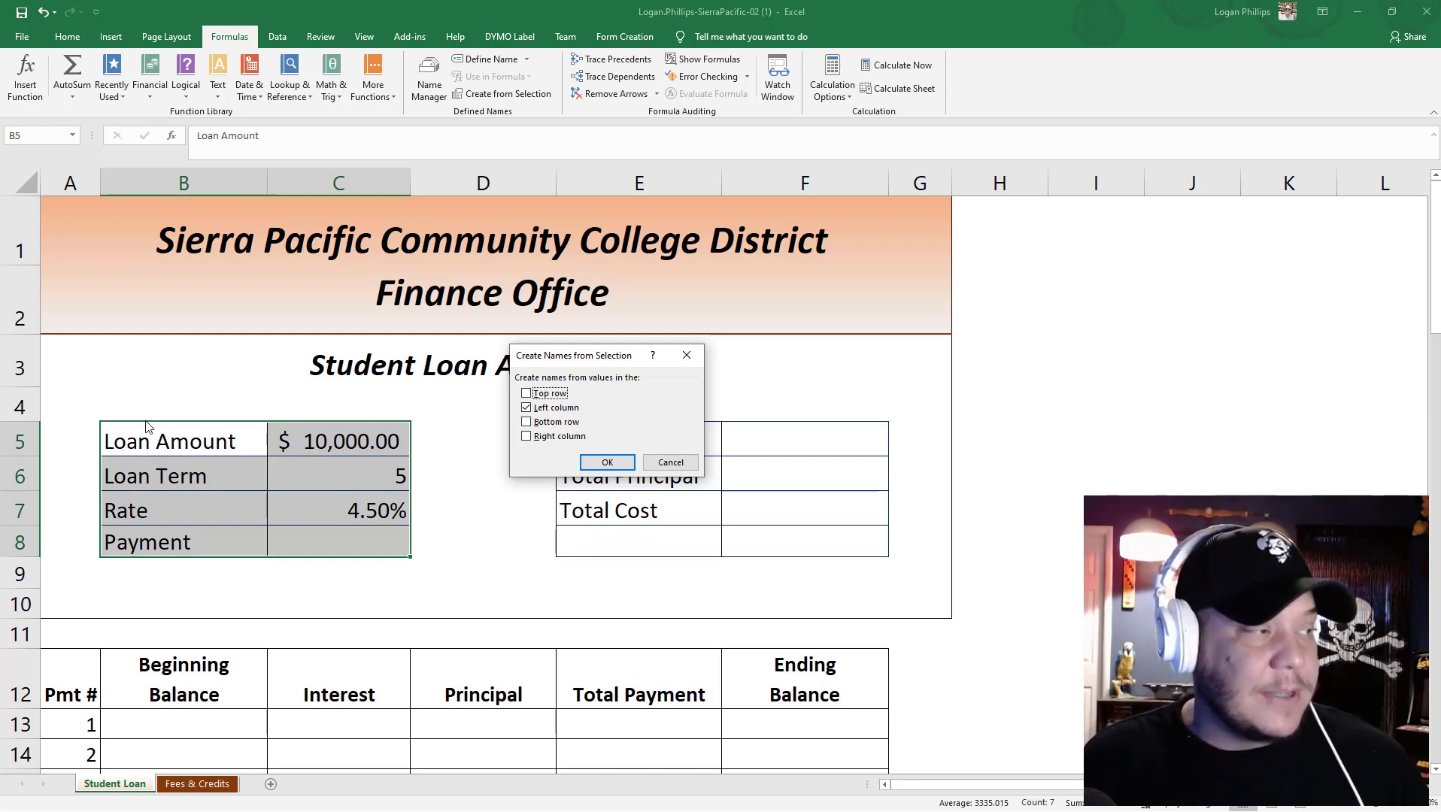
pyautogui.click(610, 466)
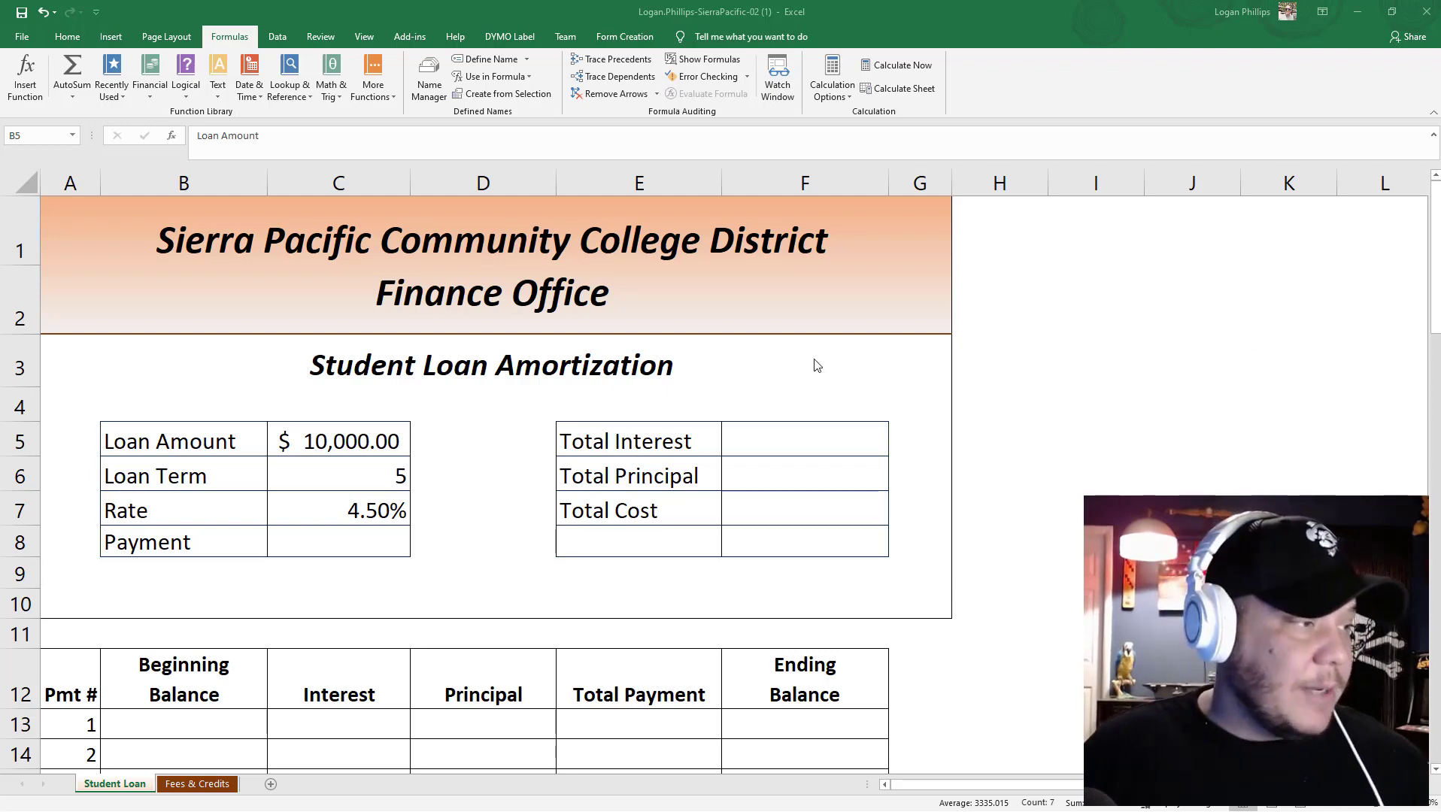
# Create range names for cells E5:F7 from the left column labels, leaving out the empty row 8.
pyautogui.click(651, 438)
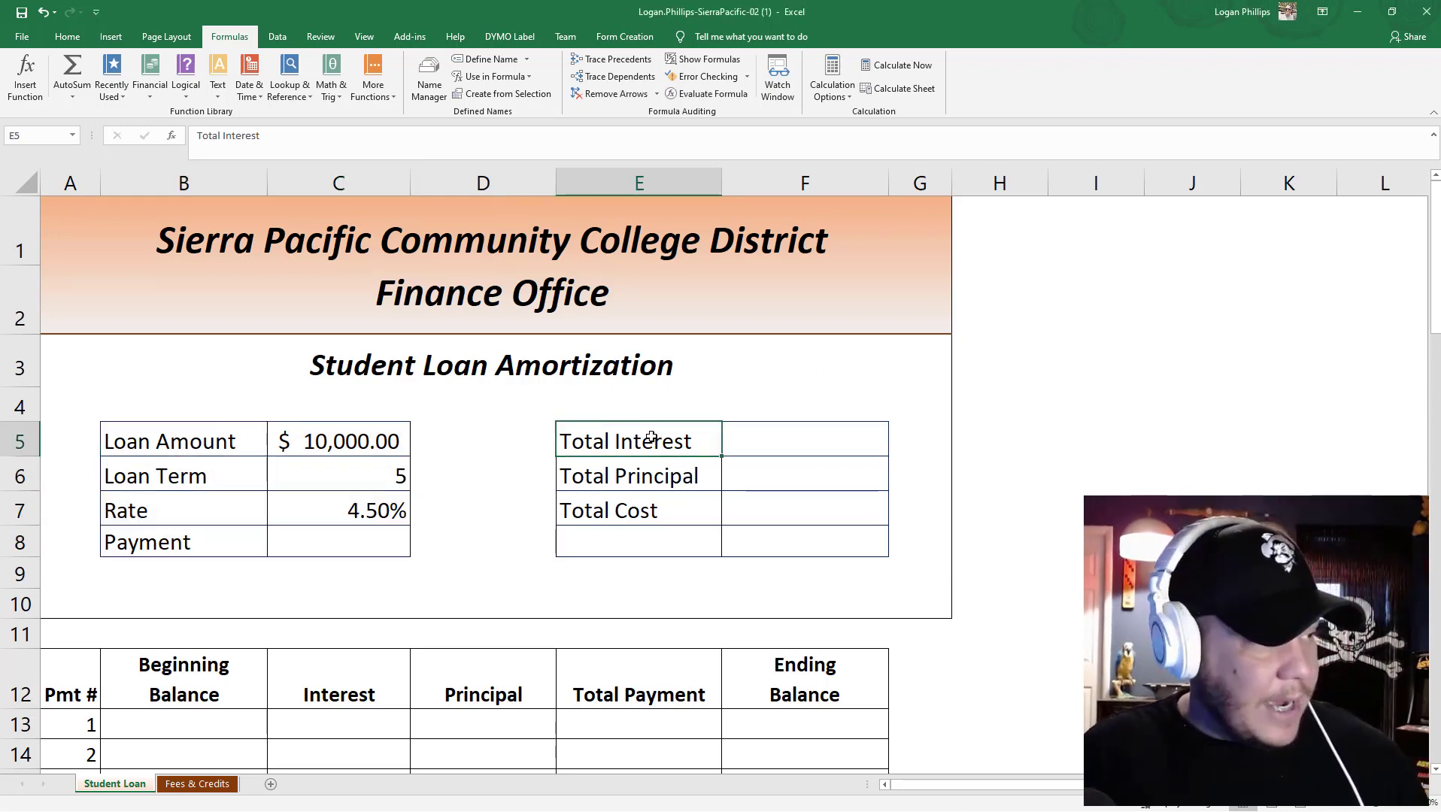
pyautogui.hotkey('shift', 'Down')
pyautogui.hotkey('shift', 'Down')
pyautogui.hotkey('shift', 'Down')
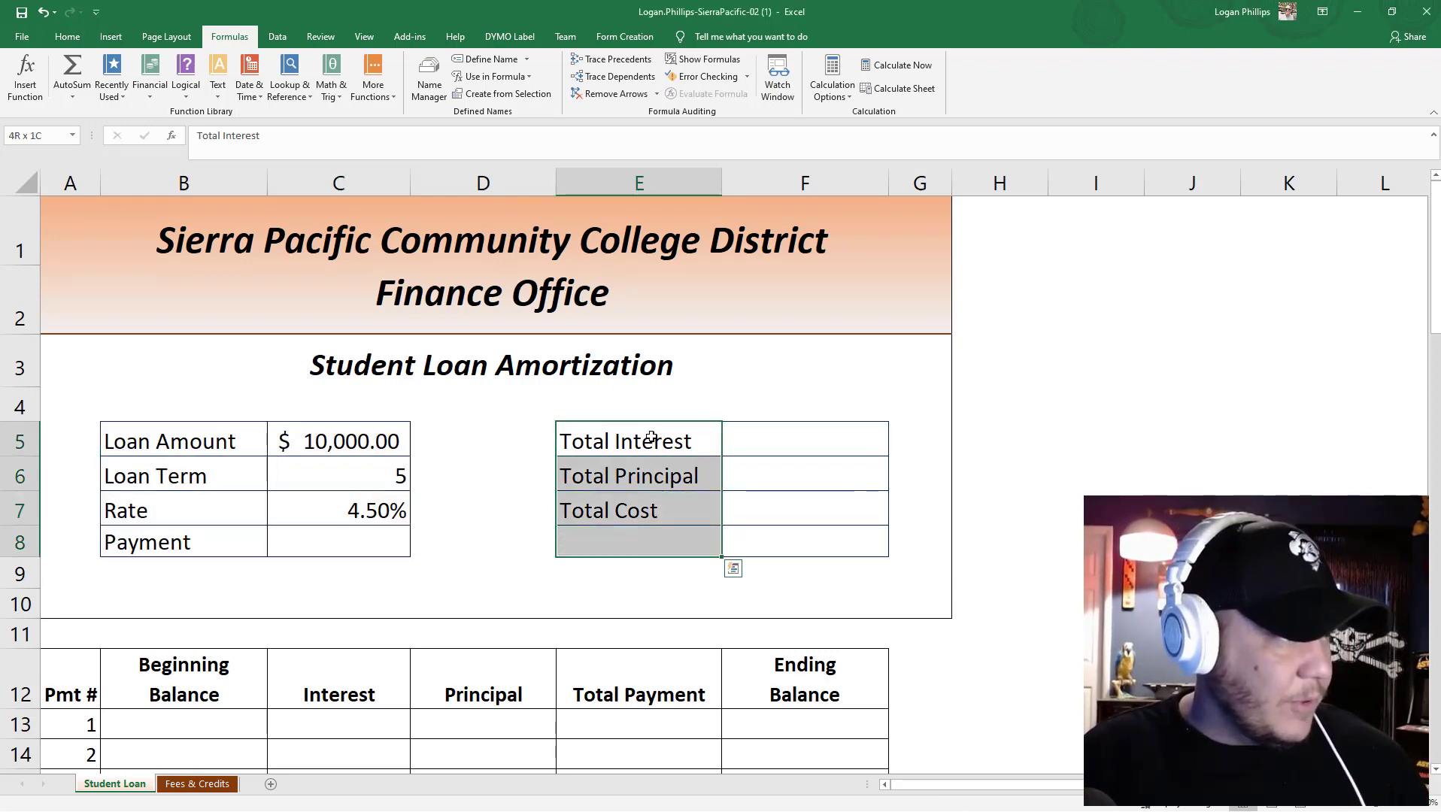
pyautogui.hotkey('shift', 'Right')
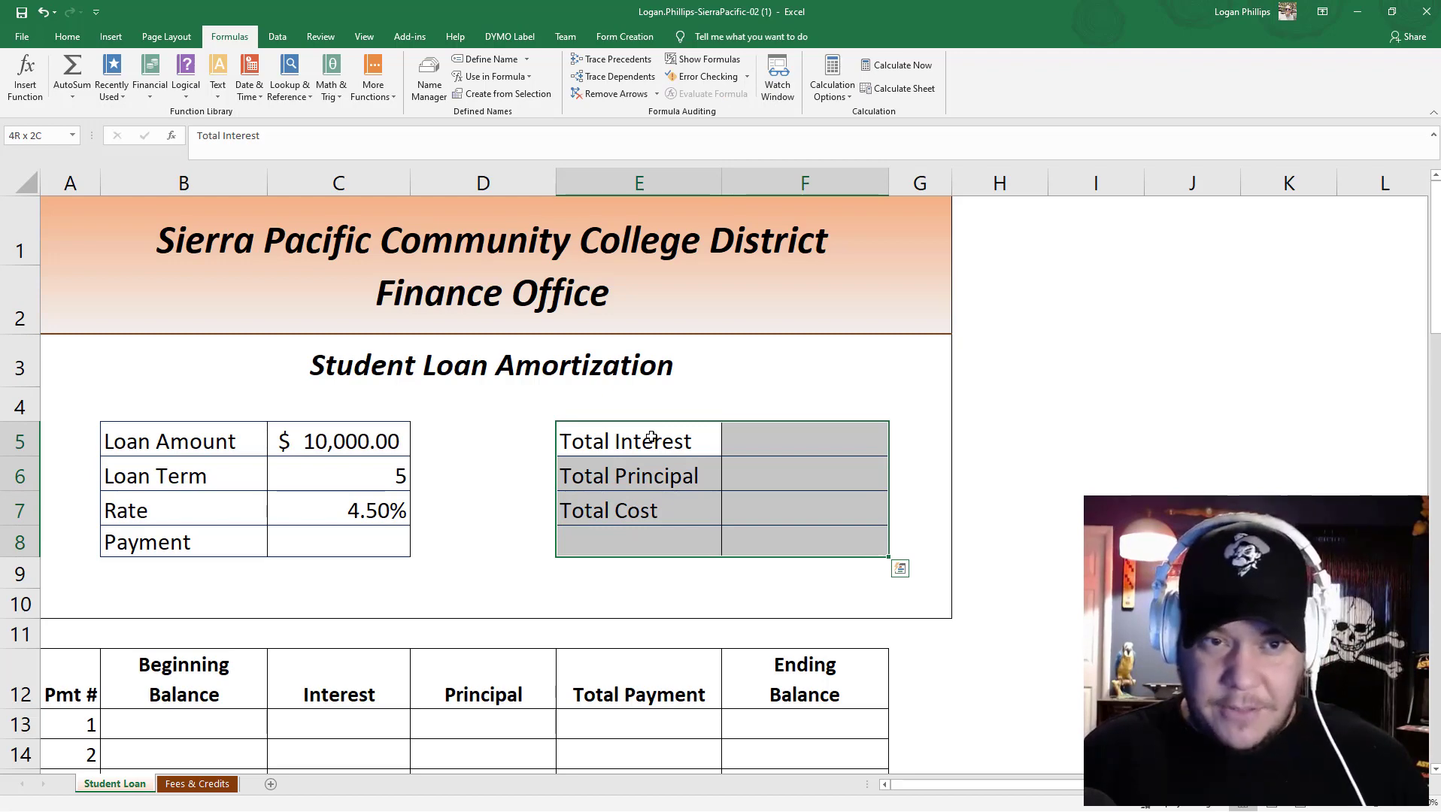
pyautogui.hotkey('shift', 'Up')
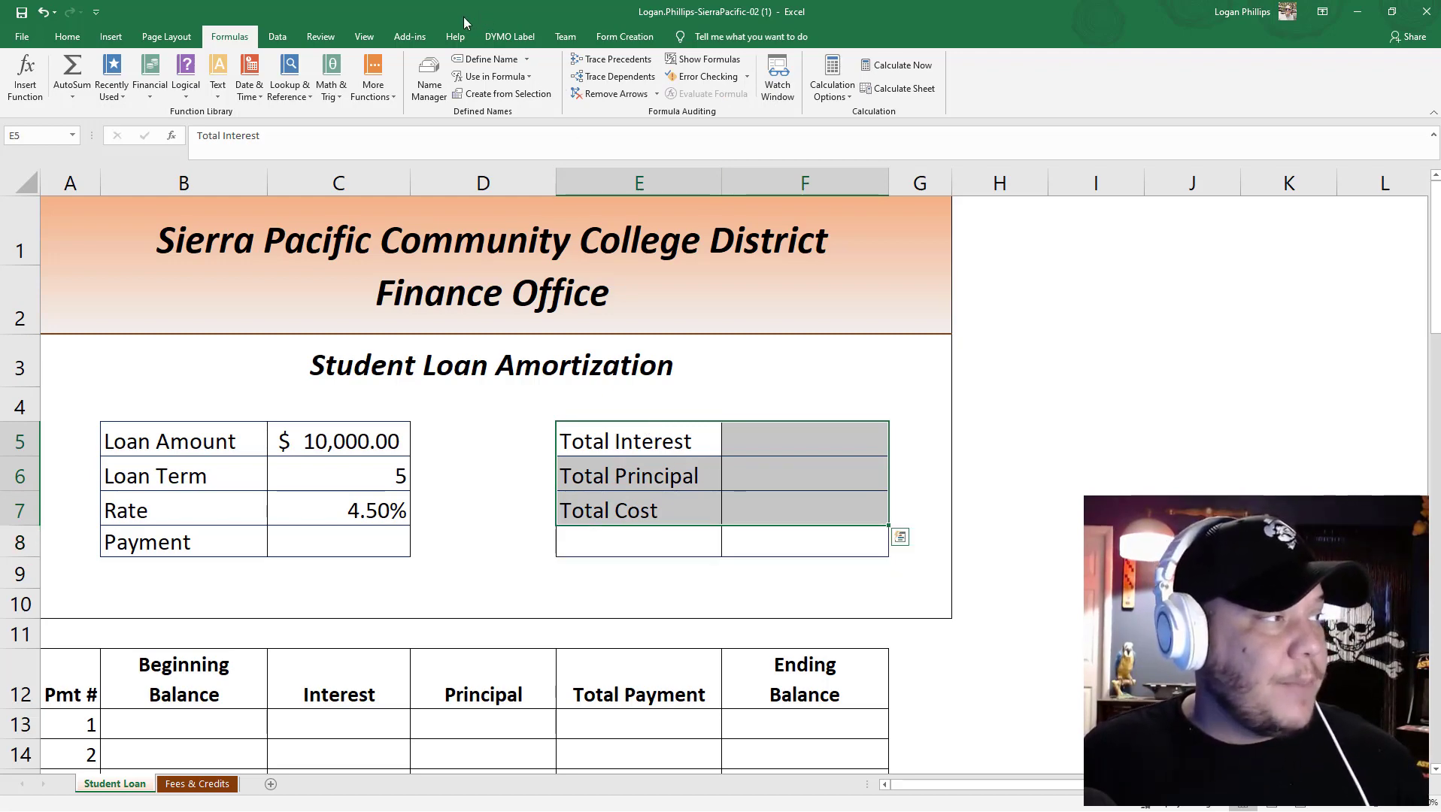
pyautogui.click(505, 95)
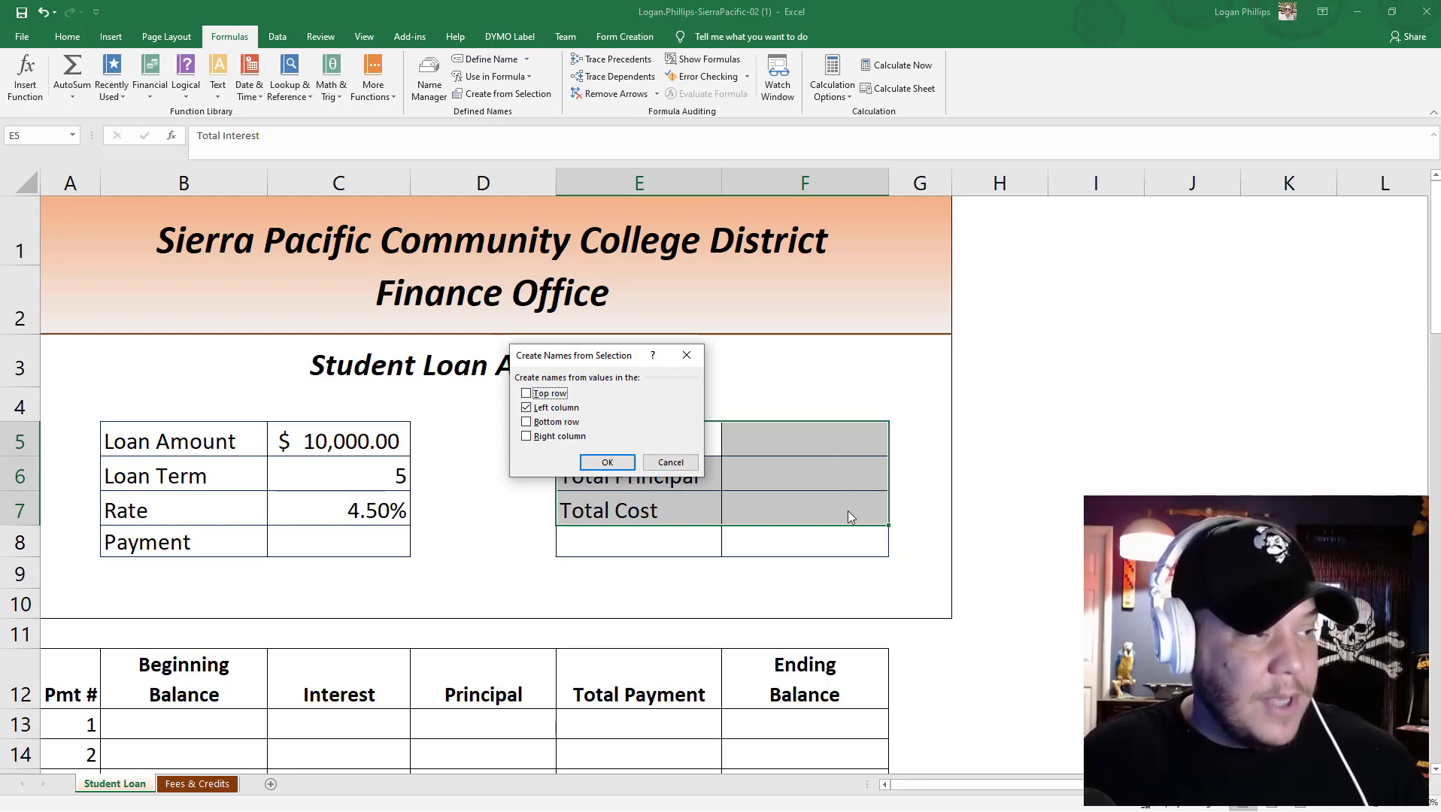
pyautogui.click(608, 462)
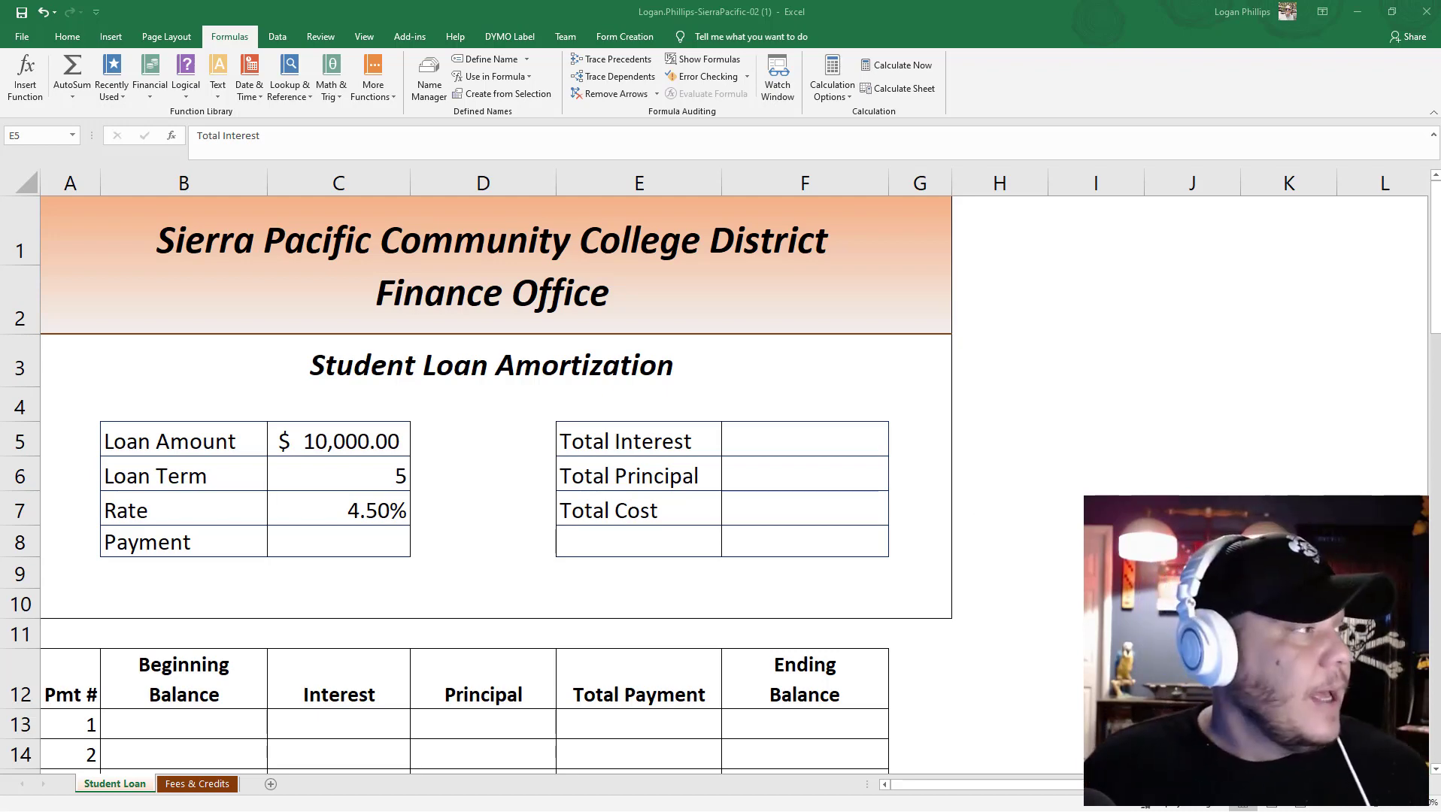
# Review the workbook's defined names and their absolute cell references in the Name Manager without changing any of them.
pyautogui.click(230, 39)
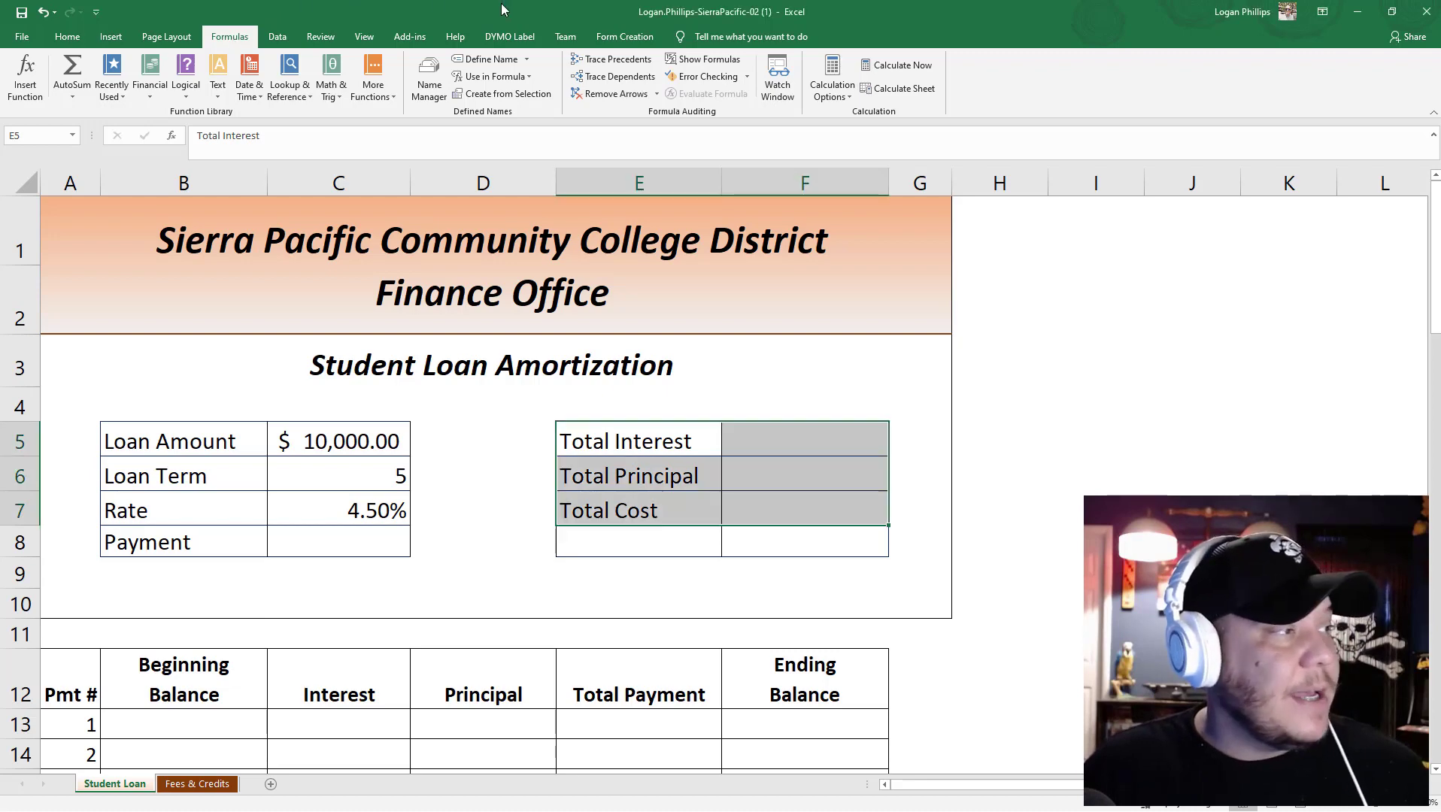
pyautogui.click(436, 106)
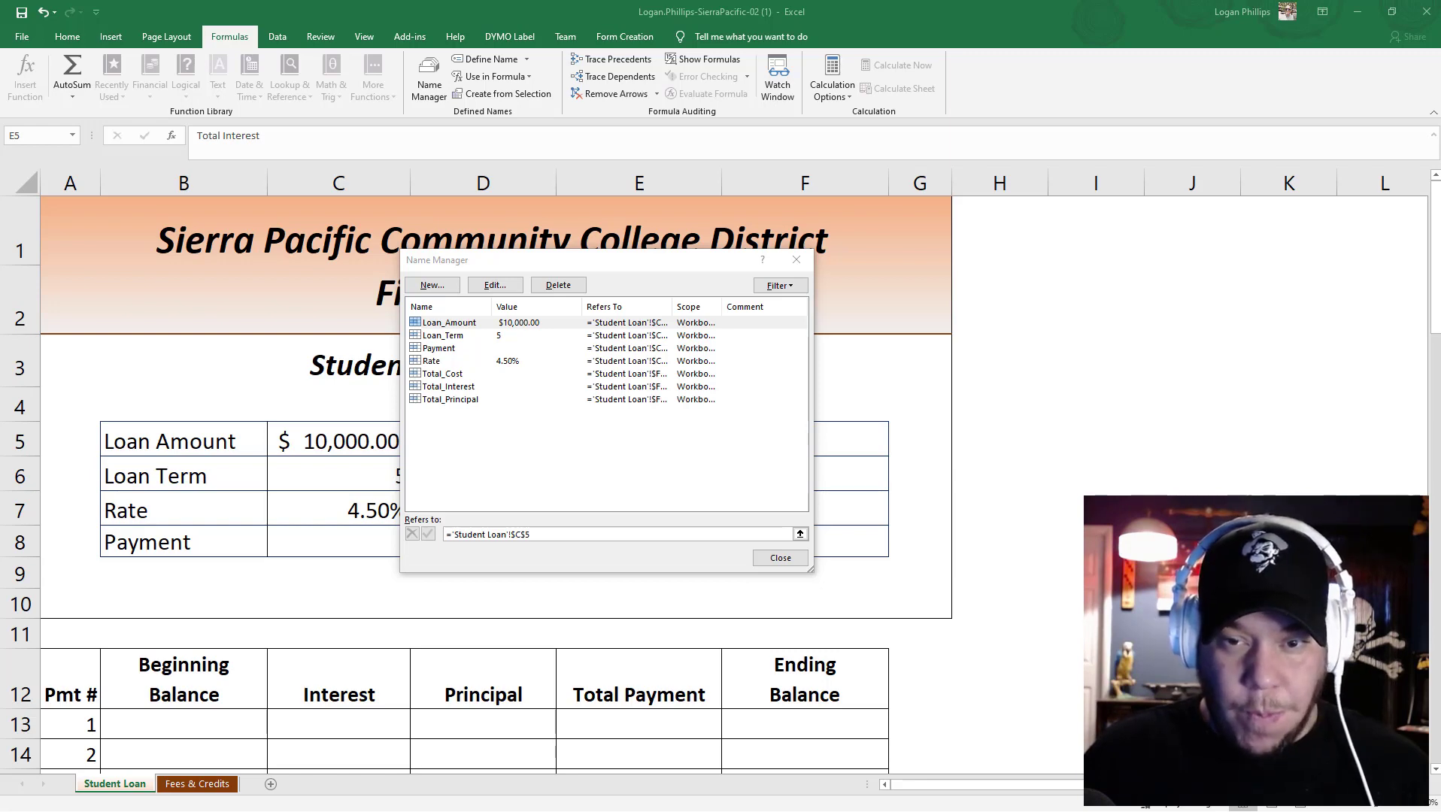
pyautogui.click(662, 336)
pyautogui.click(632, 323)
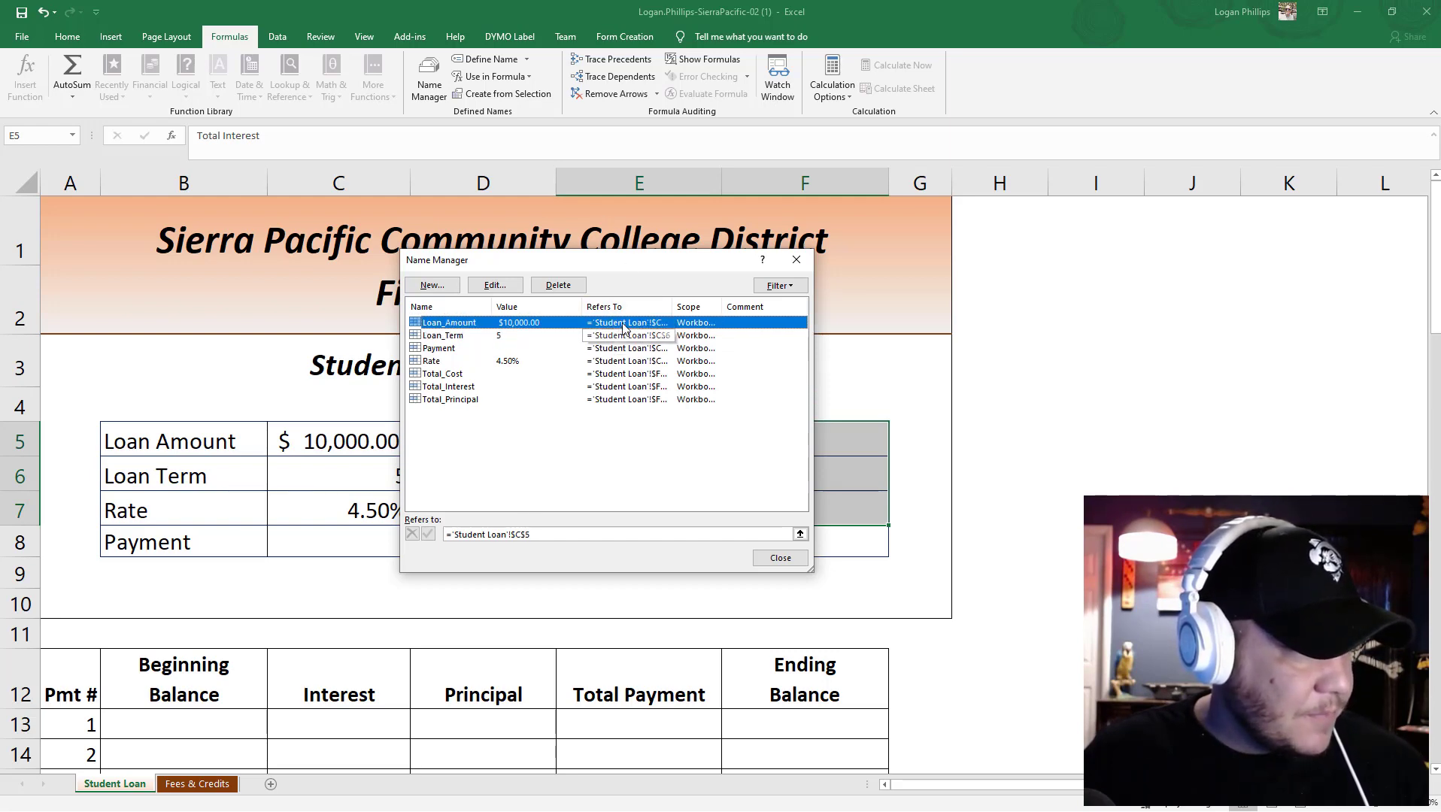
pyautogui.press('Escape')
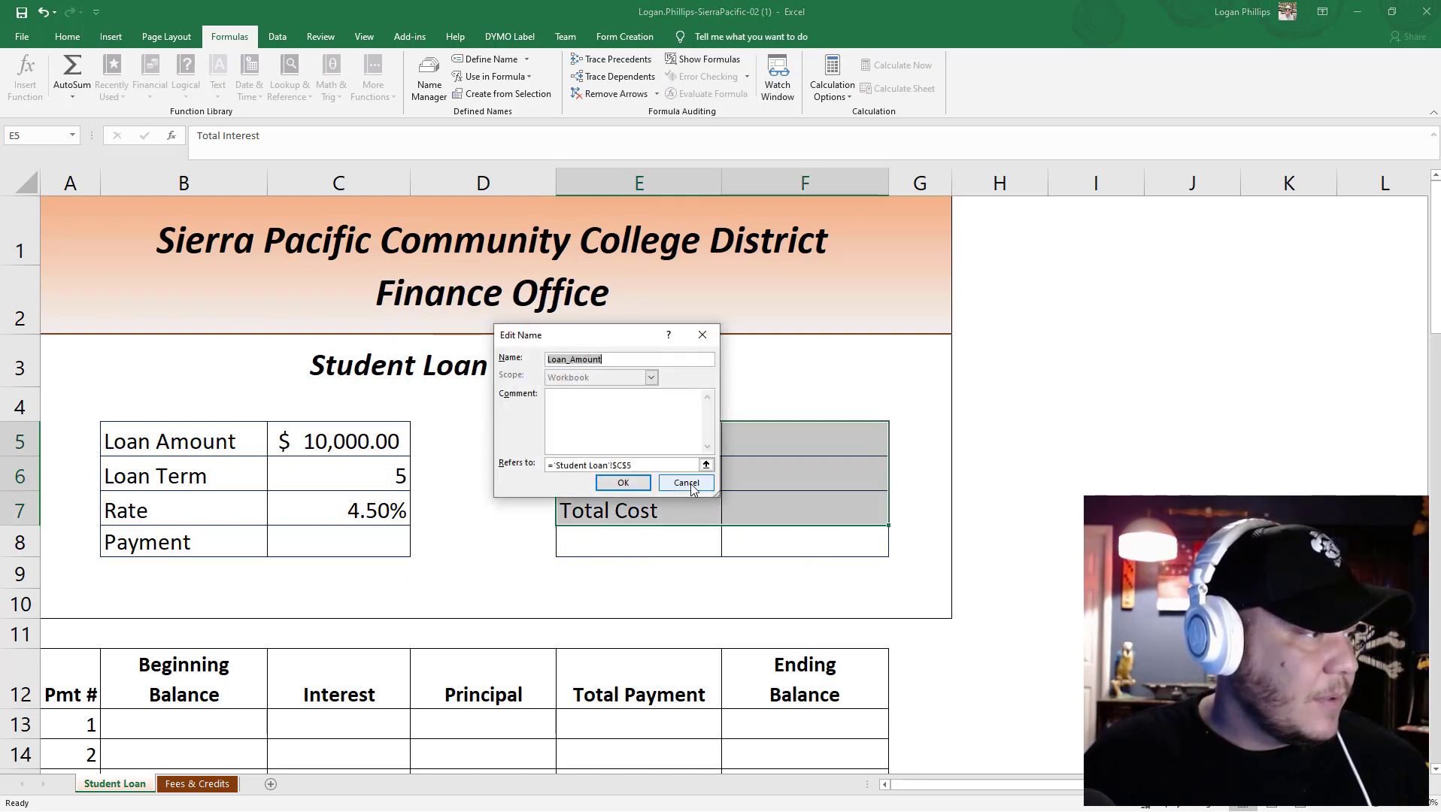
pyautogui.click(692, 486)
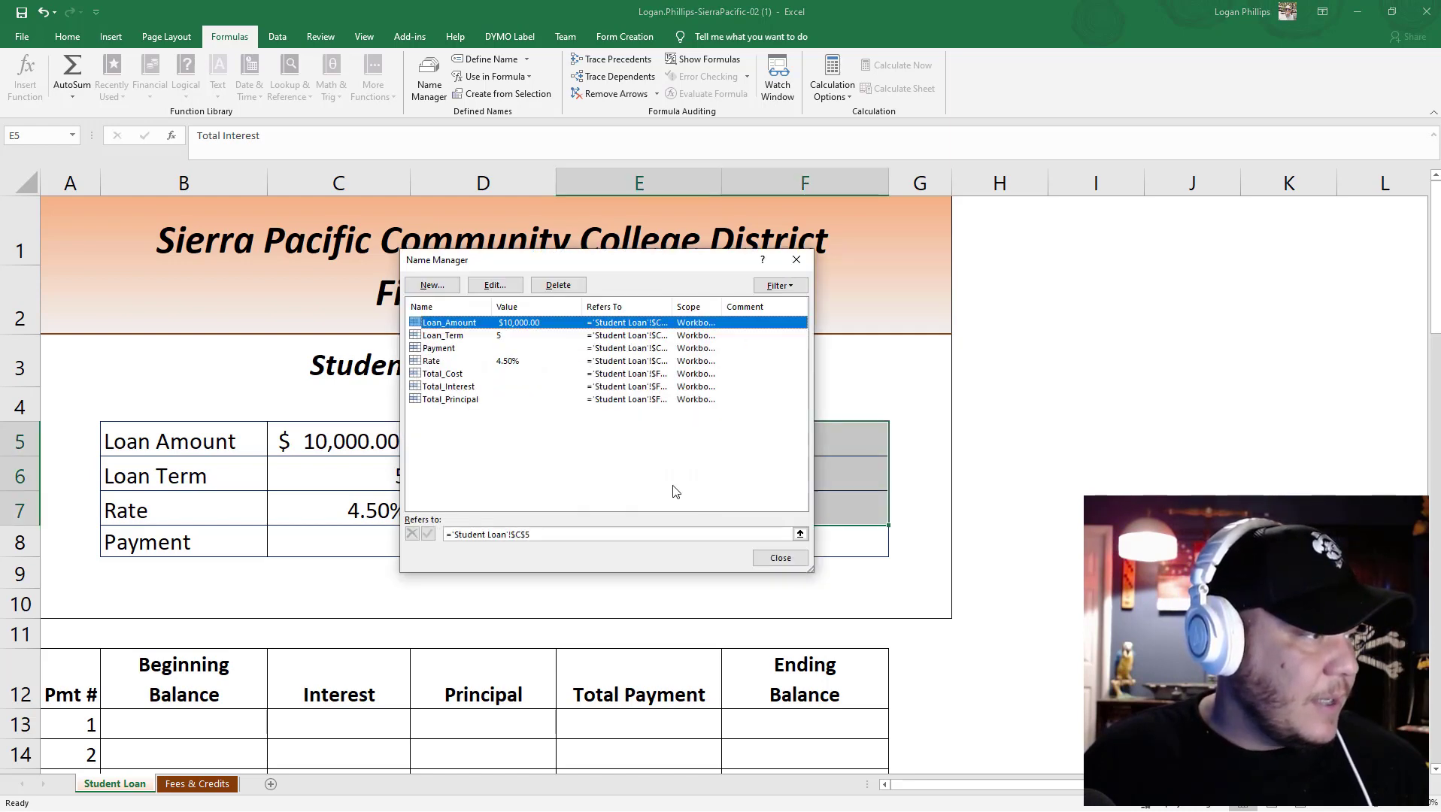
pyautogui.click(779, 559)
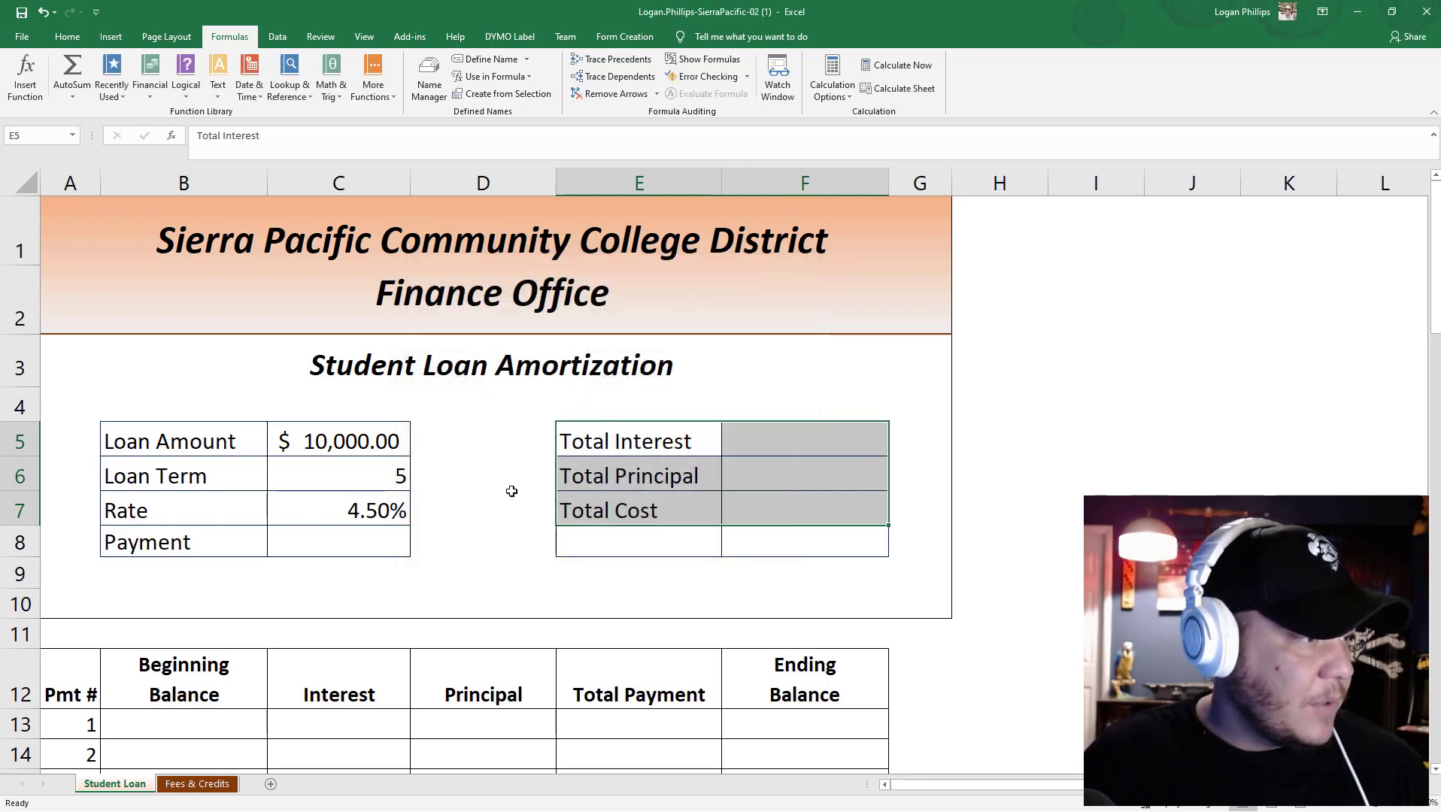
pyautogui.click(498, 444)
pyautogui.click(634, 431)
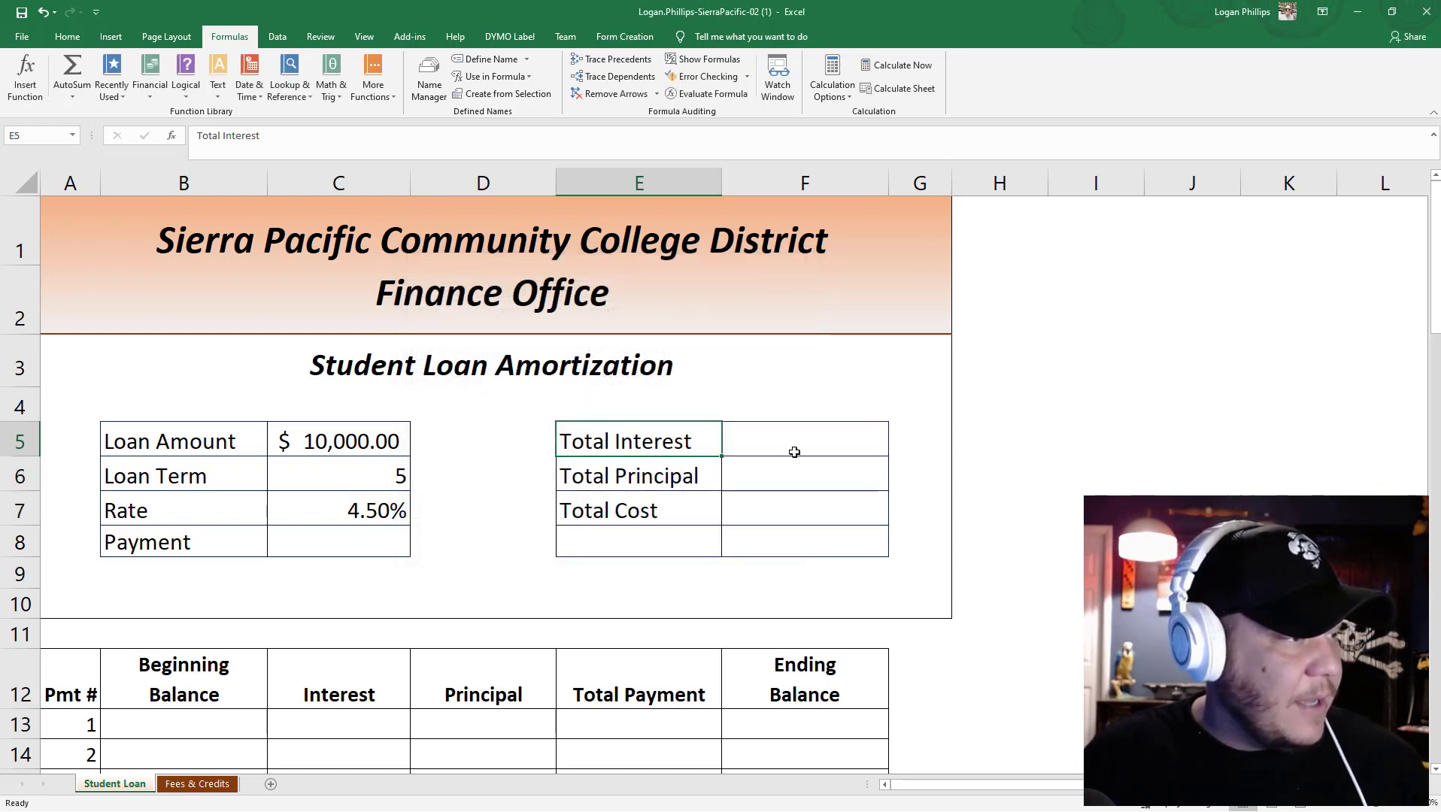
pyautogui.click(794, 452)
pyautogui.click(781, 505)
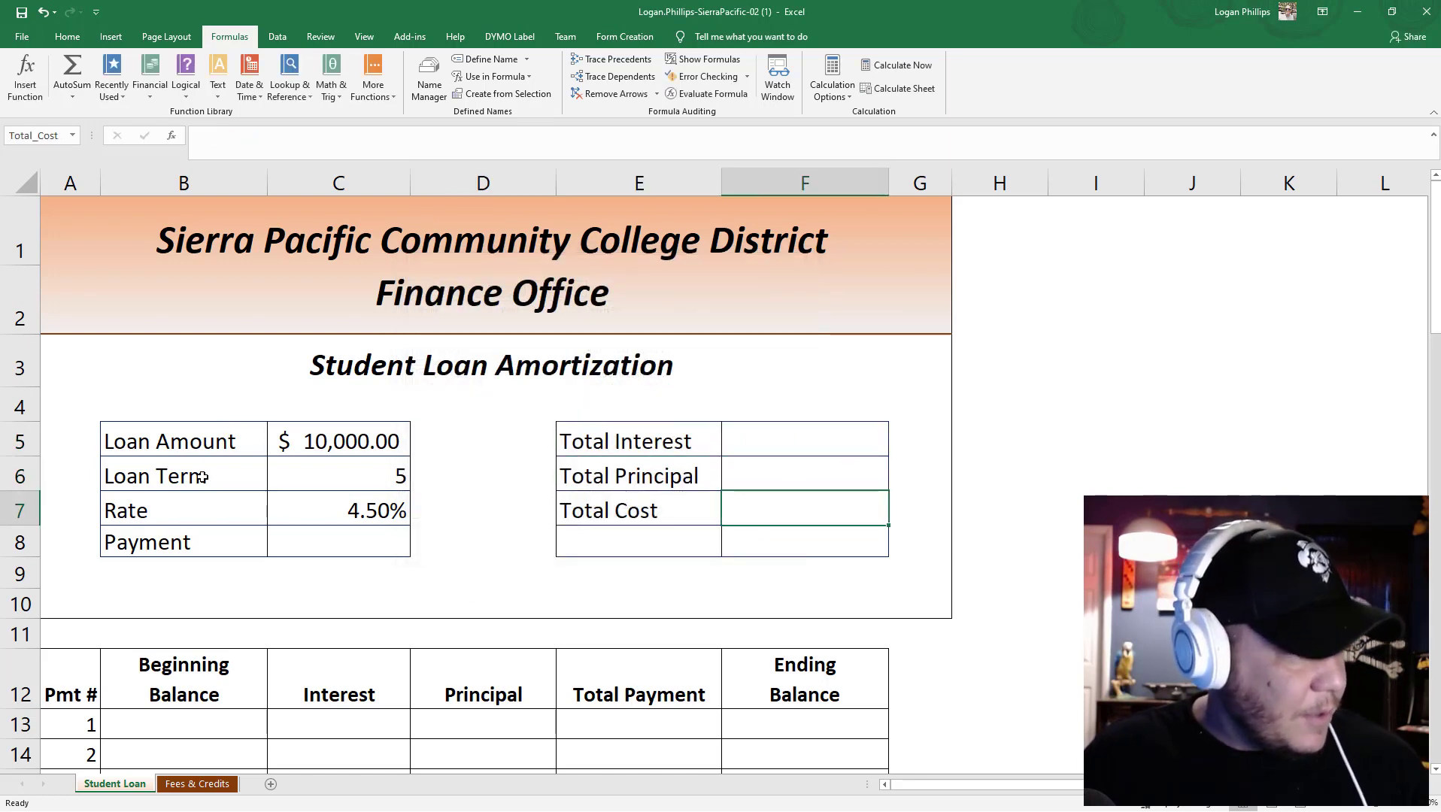
# Insert a PMT function in the Payment cell C8 with its rate argument set to Rate/12.
pyautogui.click(380, 538)
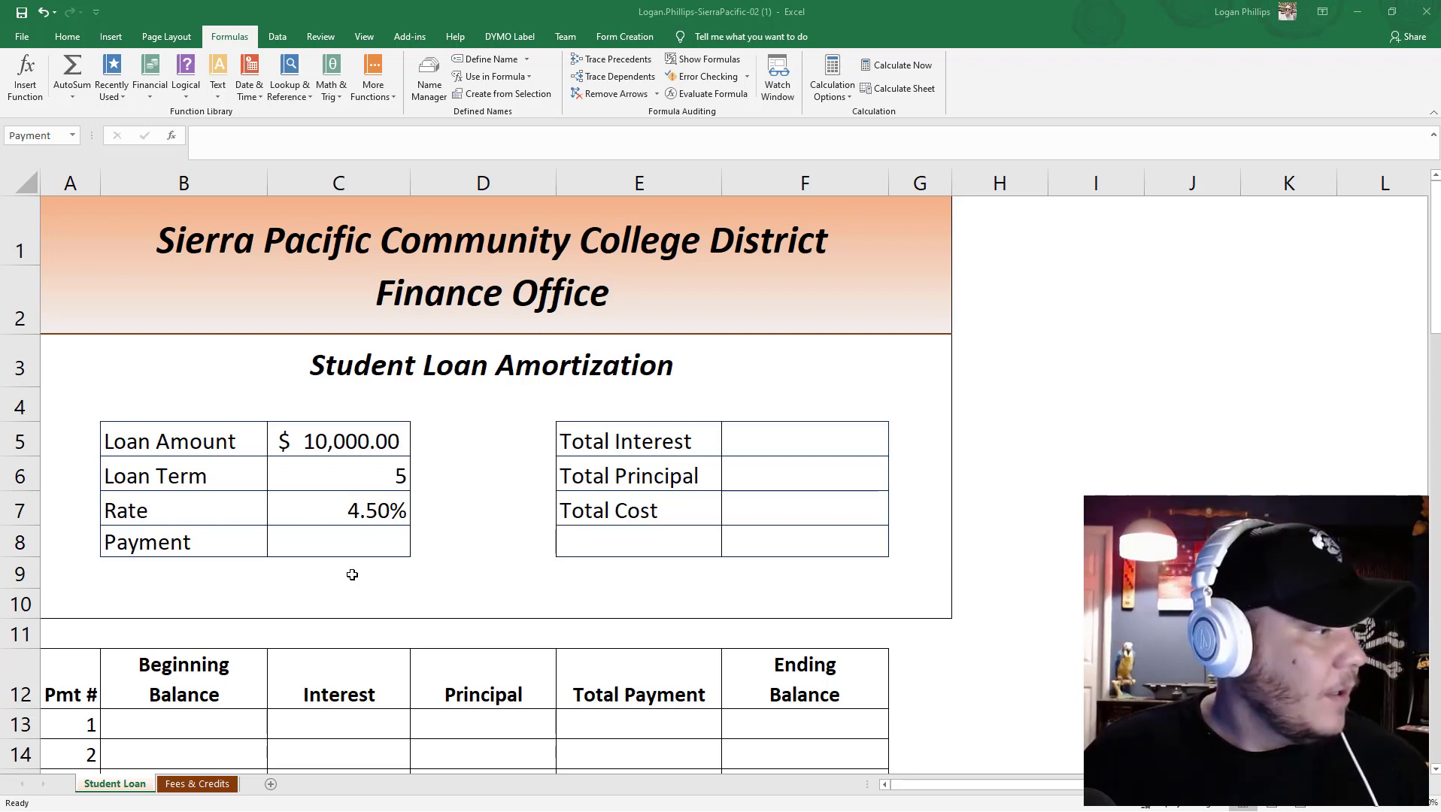
pyautogui.click(349, 547)
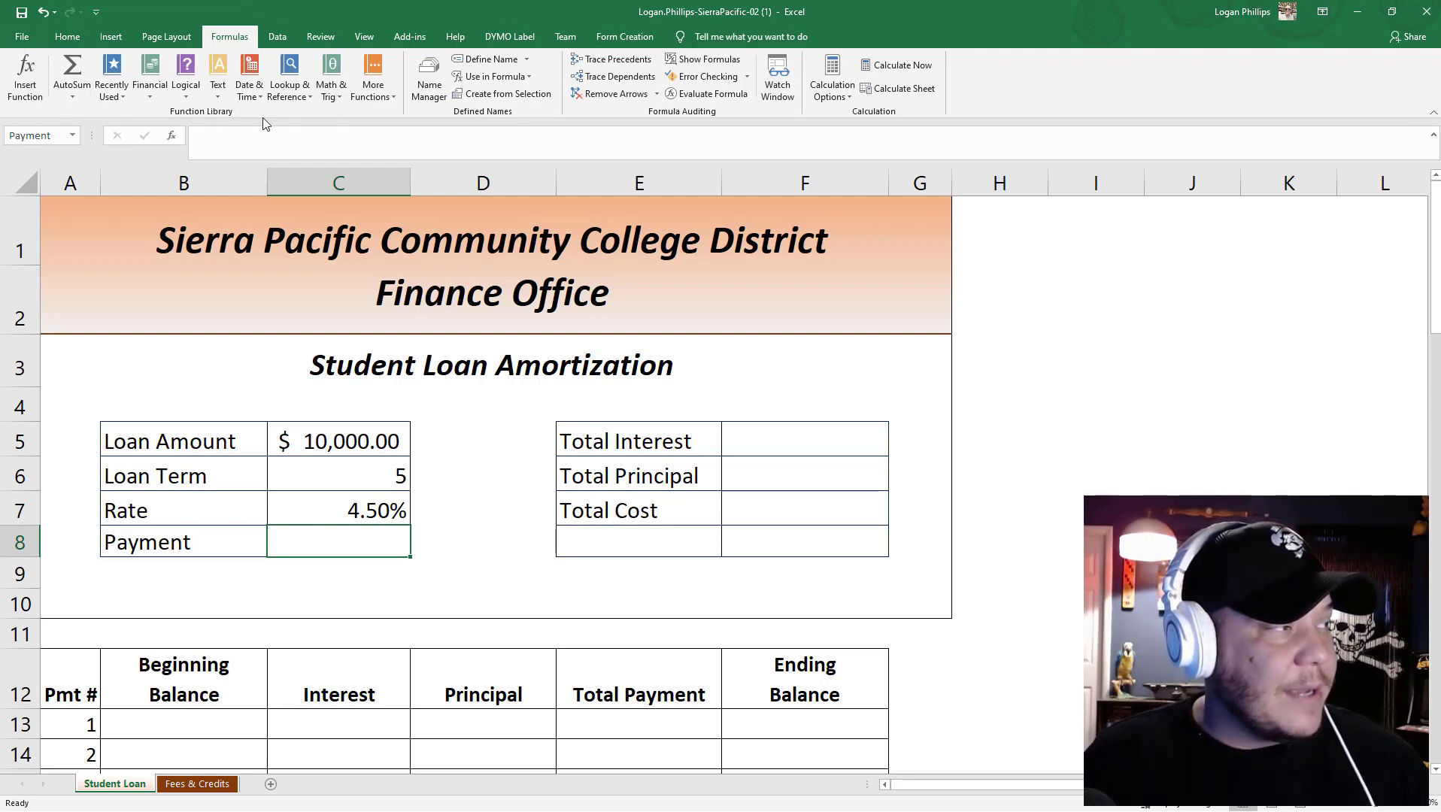
pyautogui.click(145, 95)
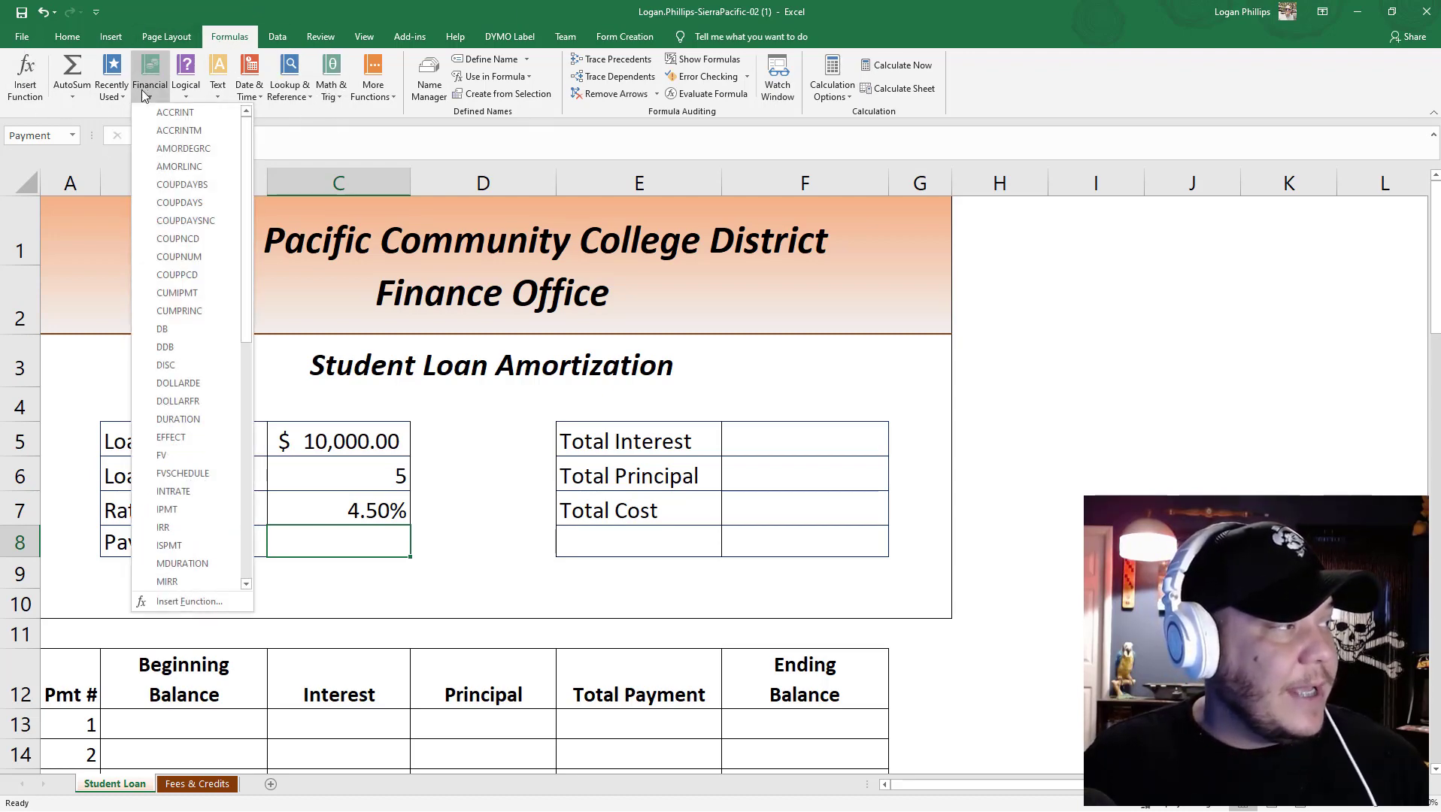
pyautogui.scroll(-6, 207, 218)
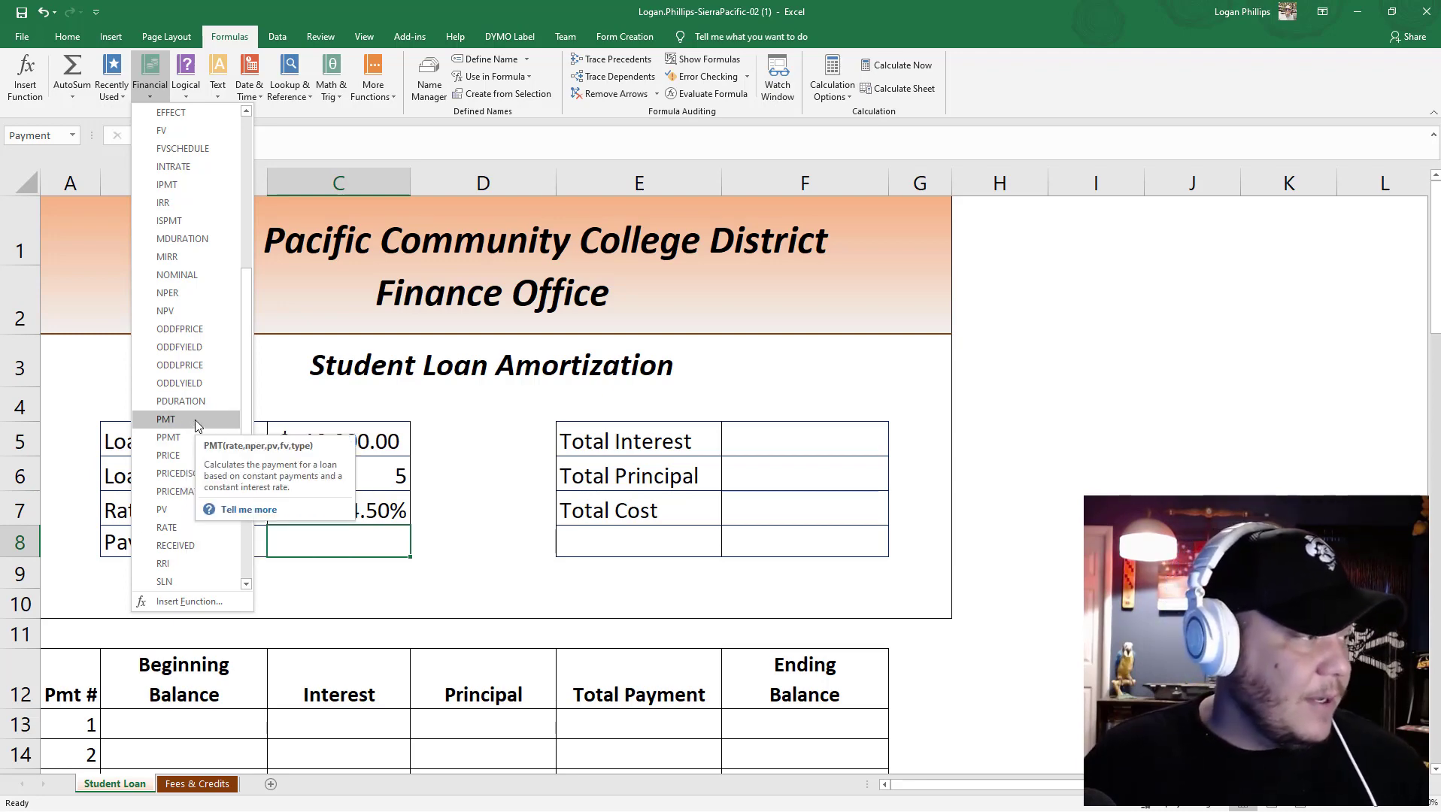
pyautogui.click(194, 419)
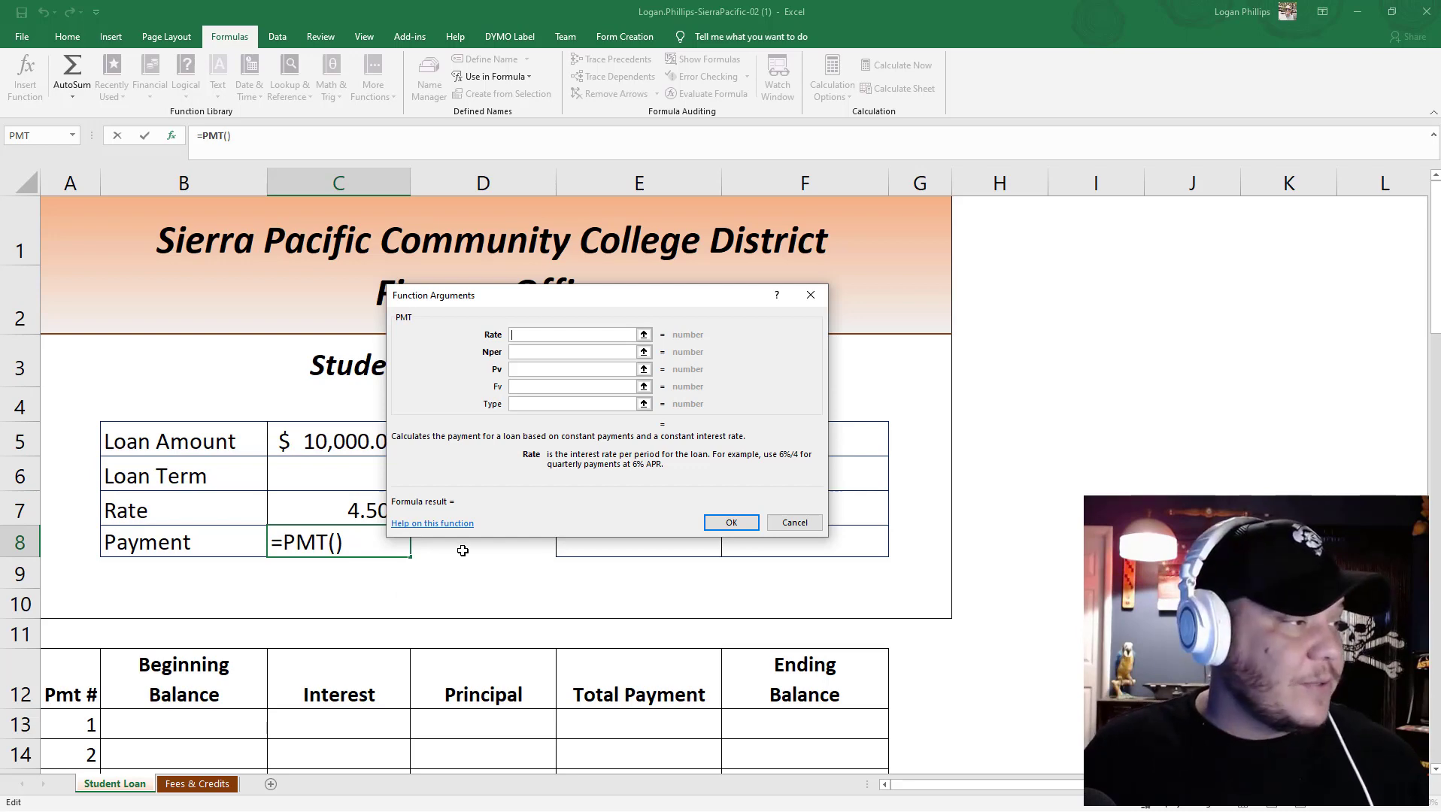
pyautogui.click(521, 352)
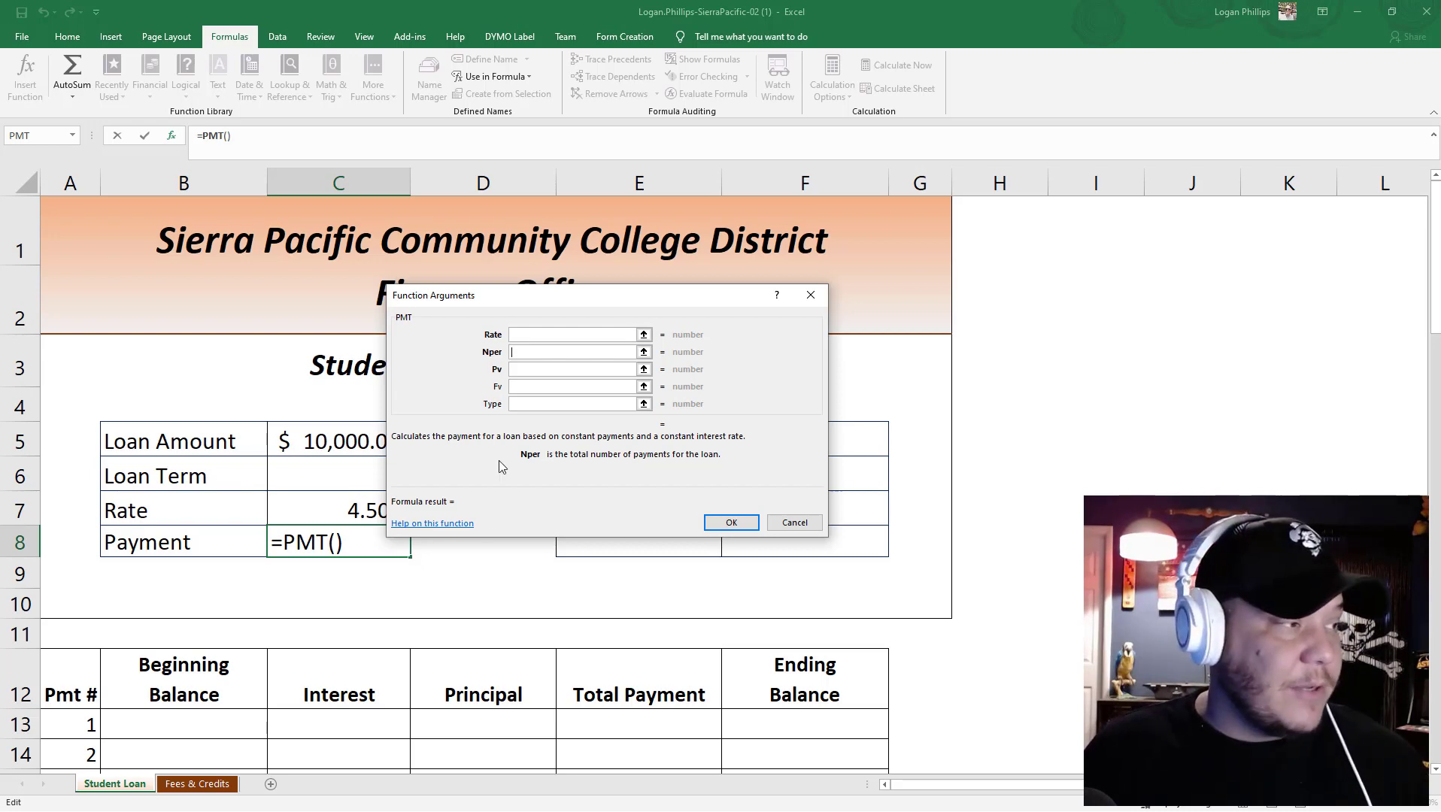
pyautogui.click(514, 370)
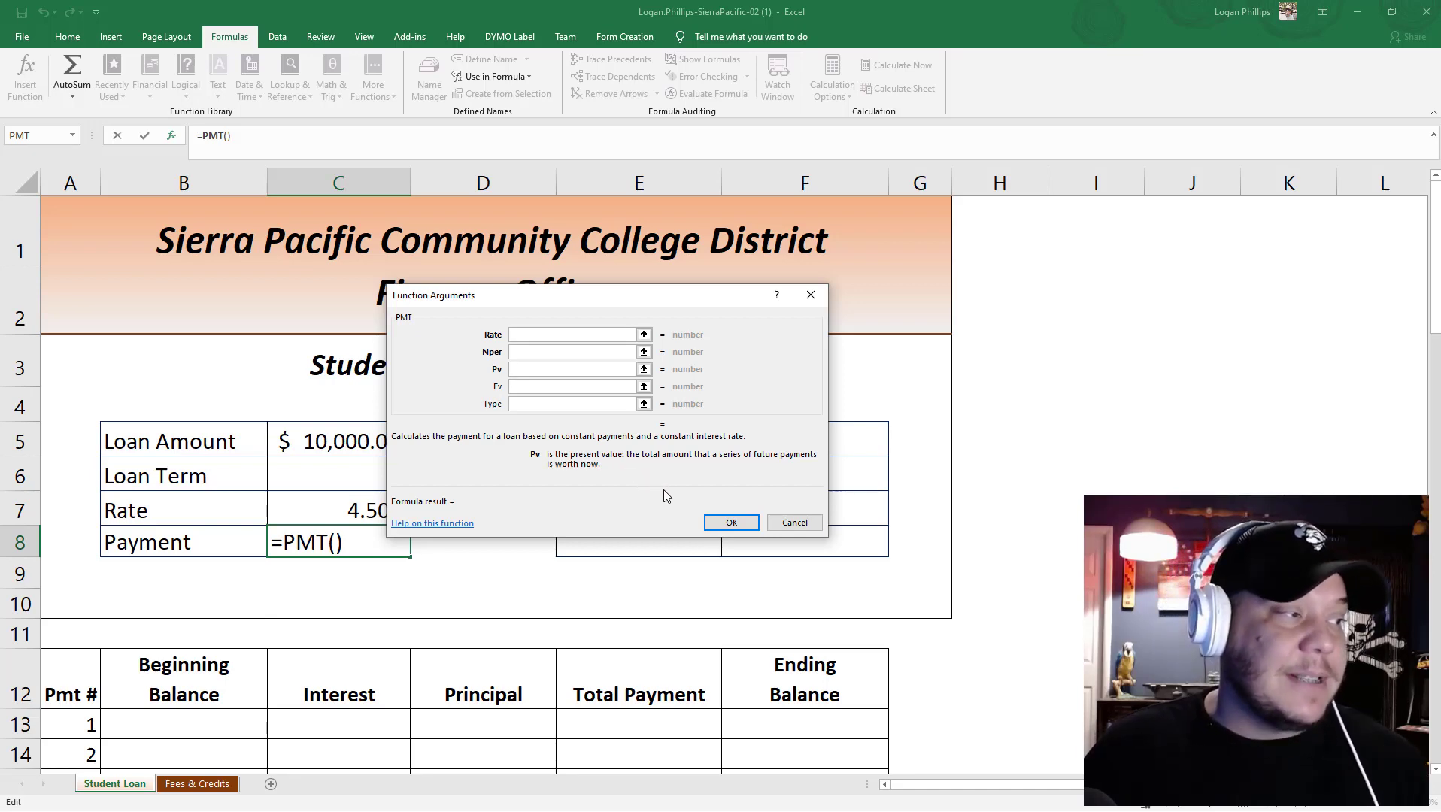
pyautogui.click(545, 339)
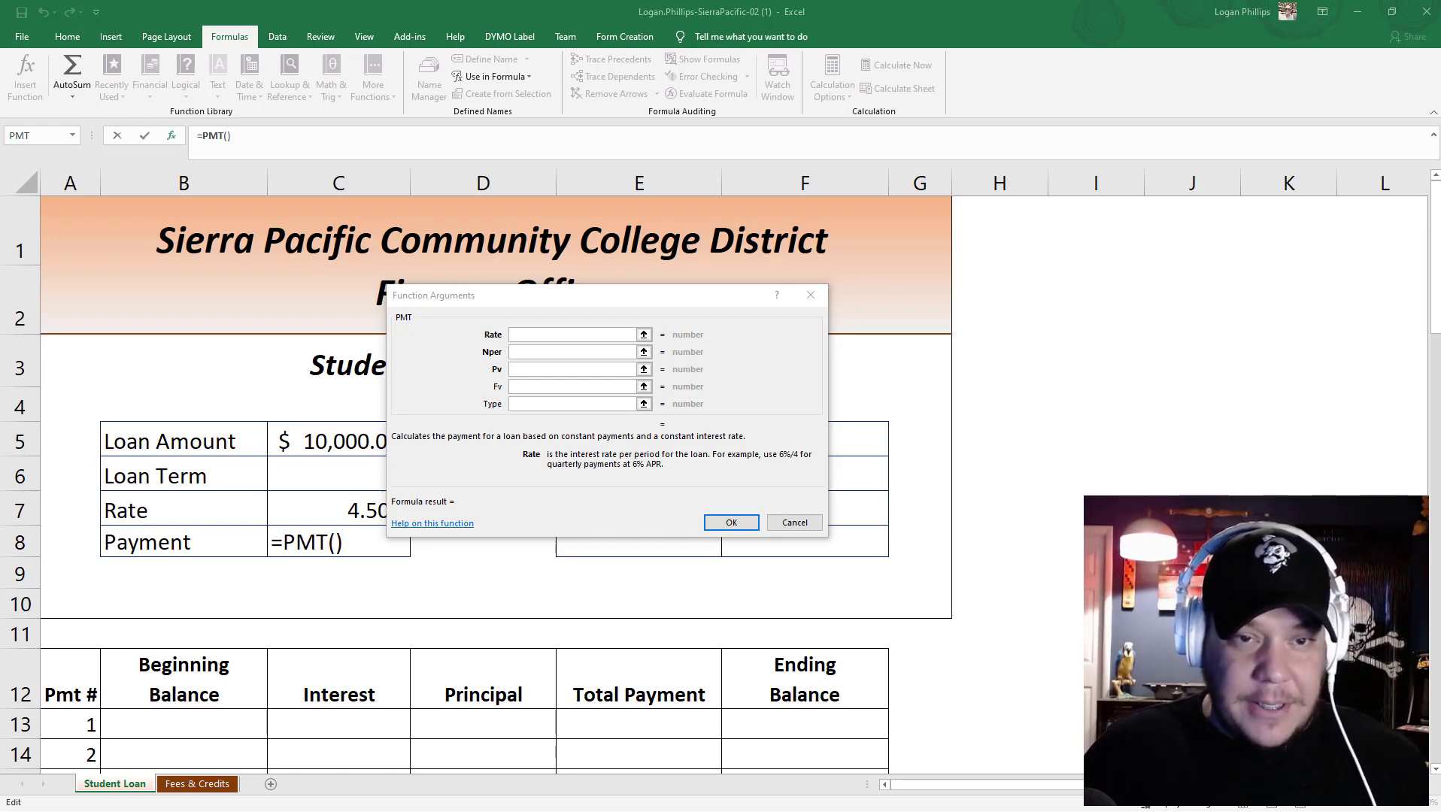
pyautogui.click(560, 335)
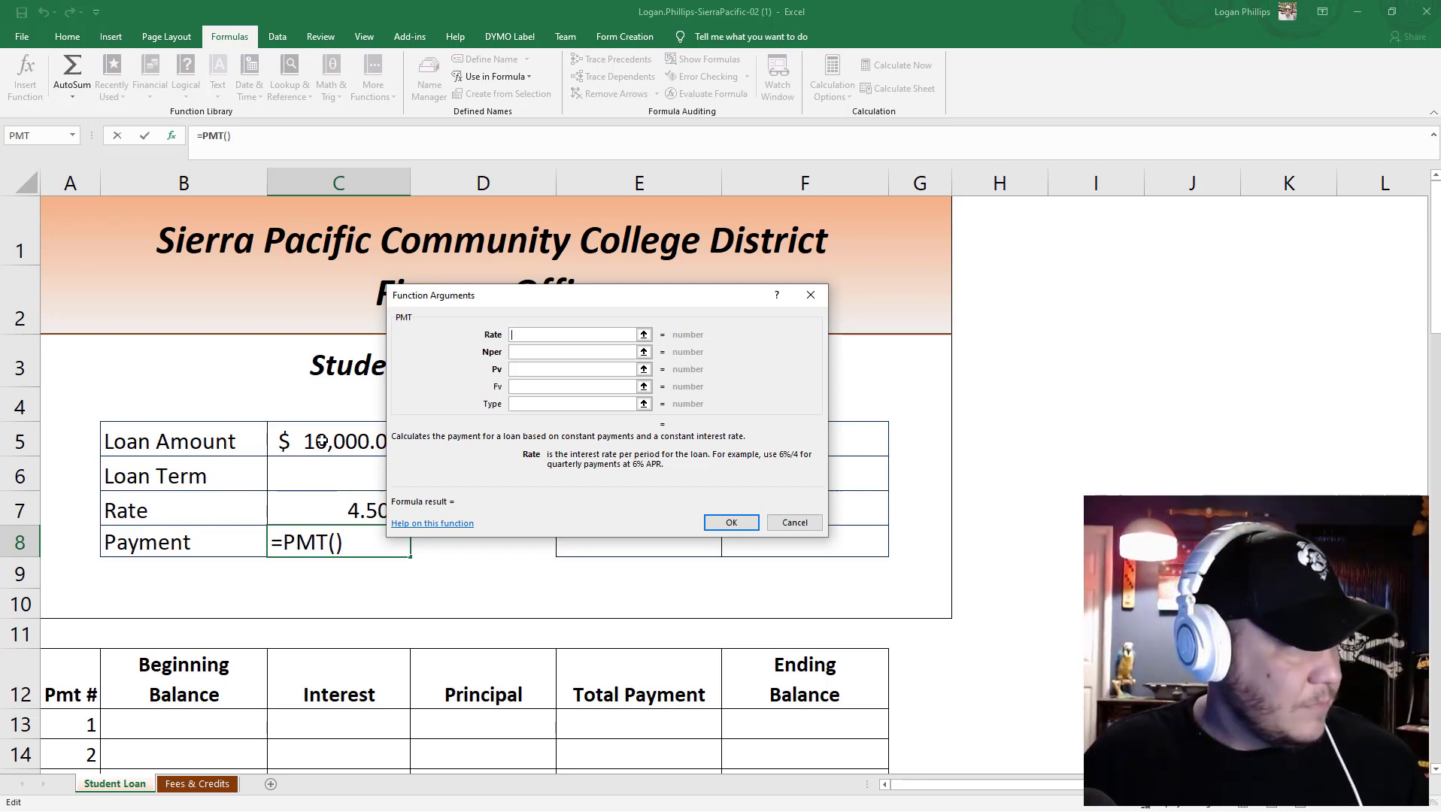
pyautogui.click(335, 518)
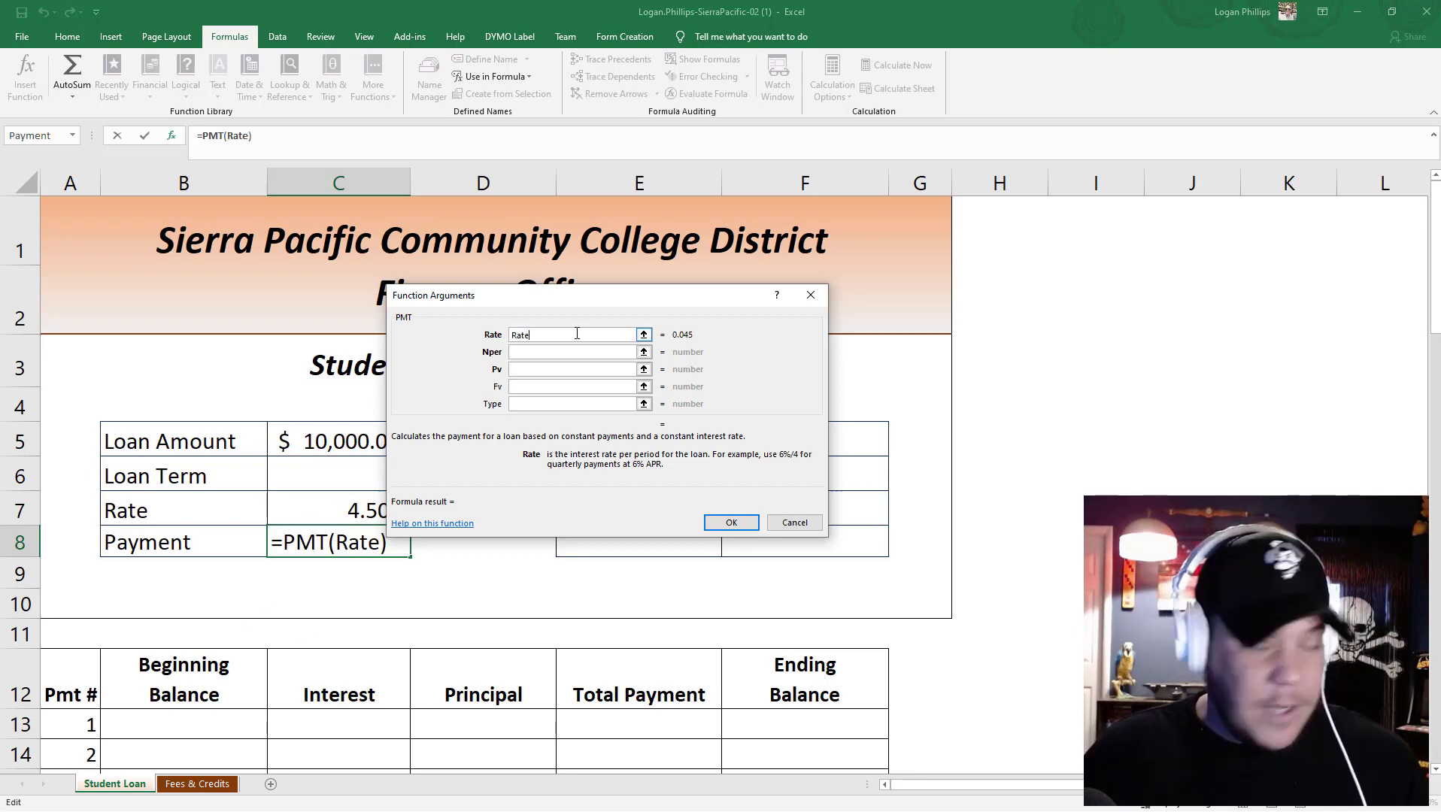
pyautogui.write('/')
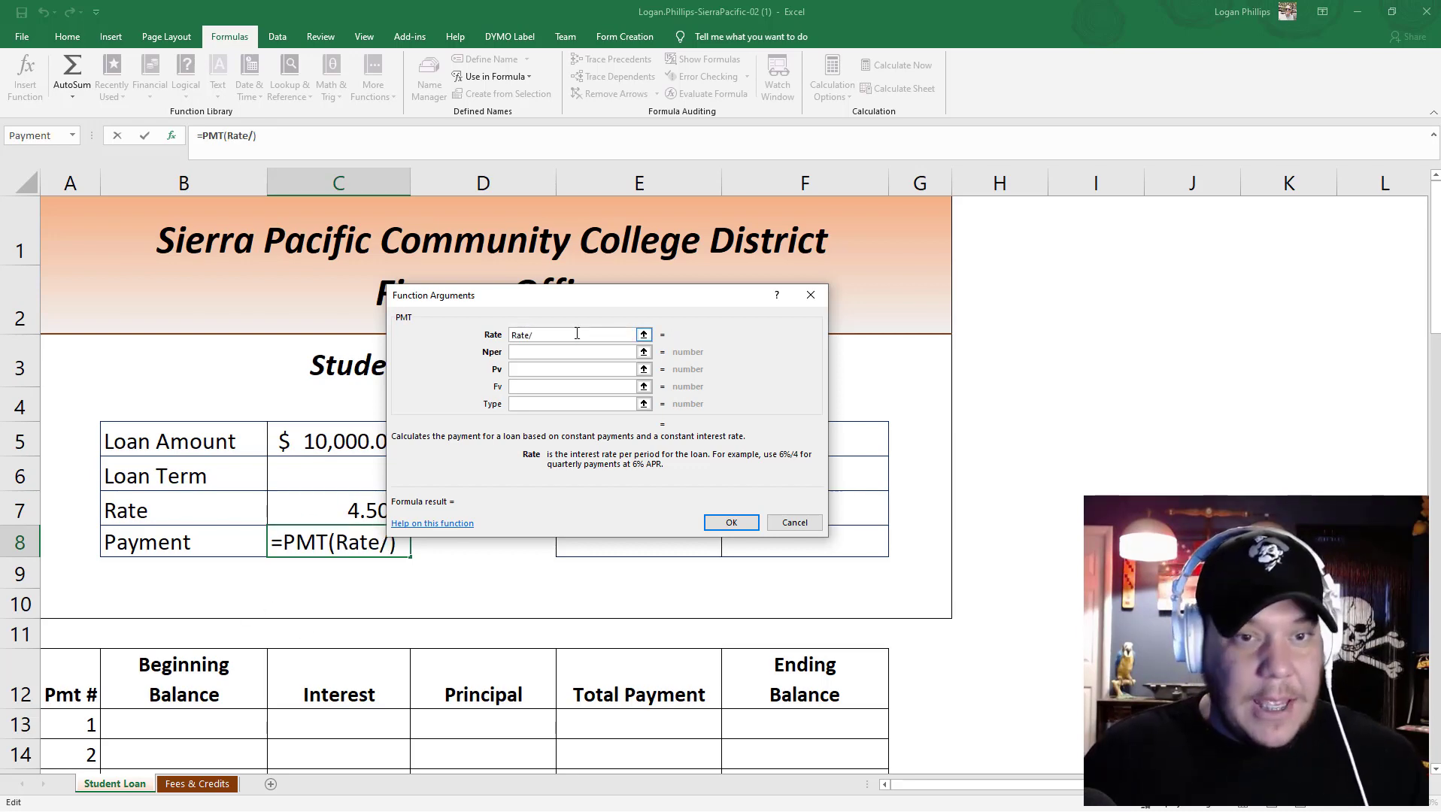
pyautogui.write('12')
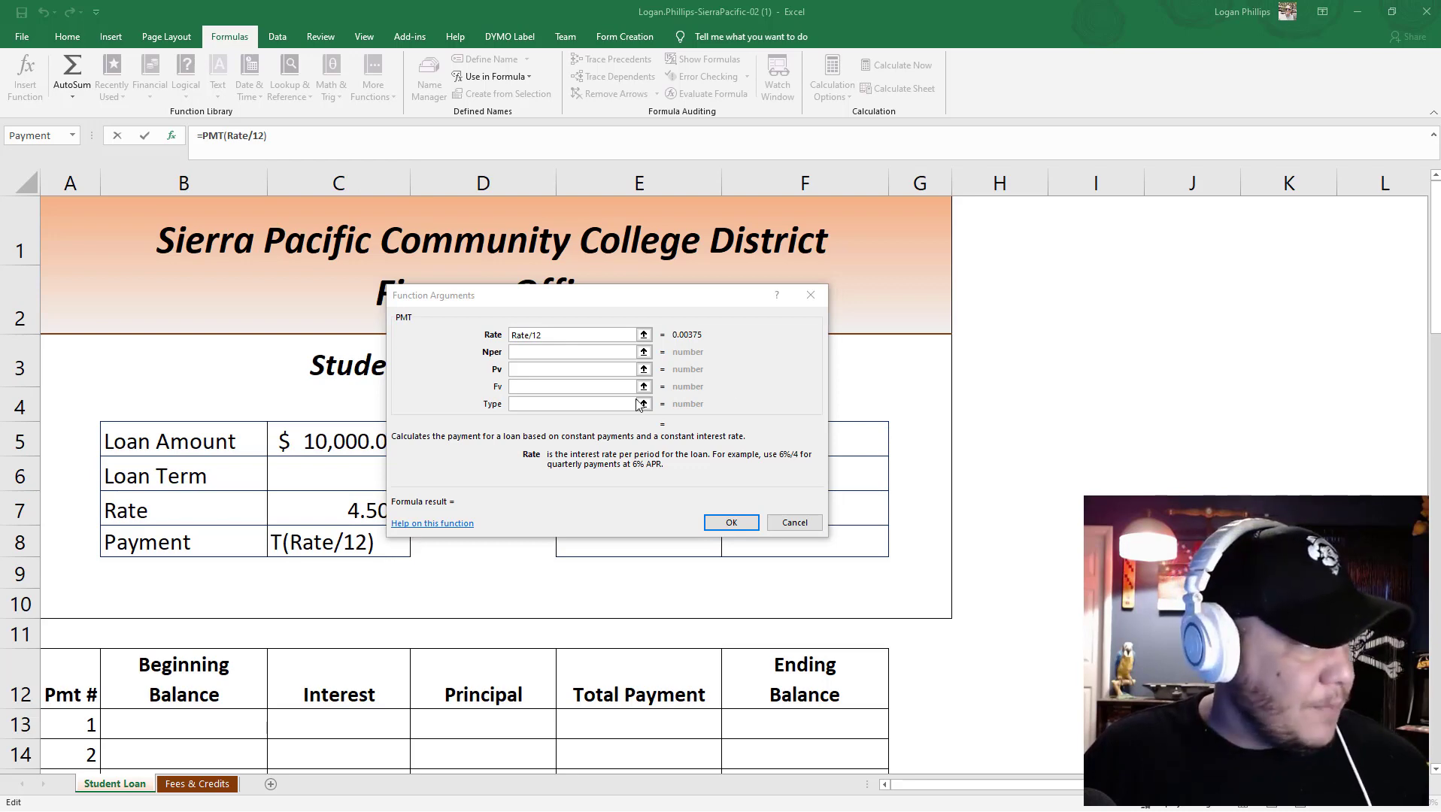
# Set the PMT function's Nper argument to Loan_Term*12, using the named loan term cell.
pyautogui.click(571, 352)
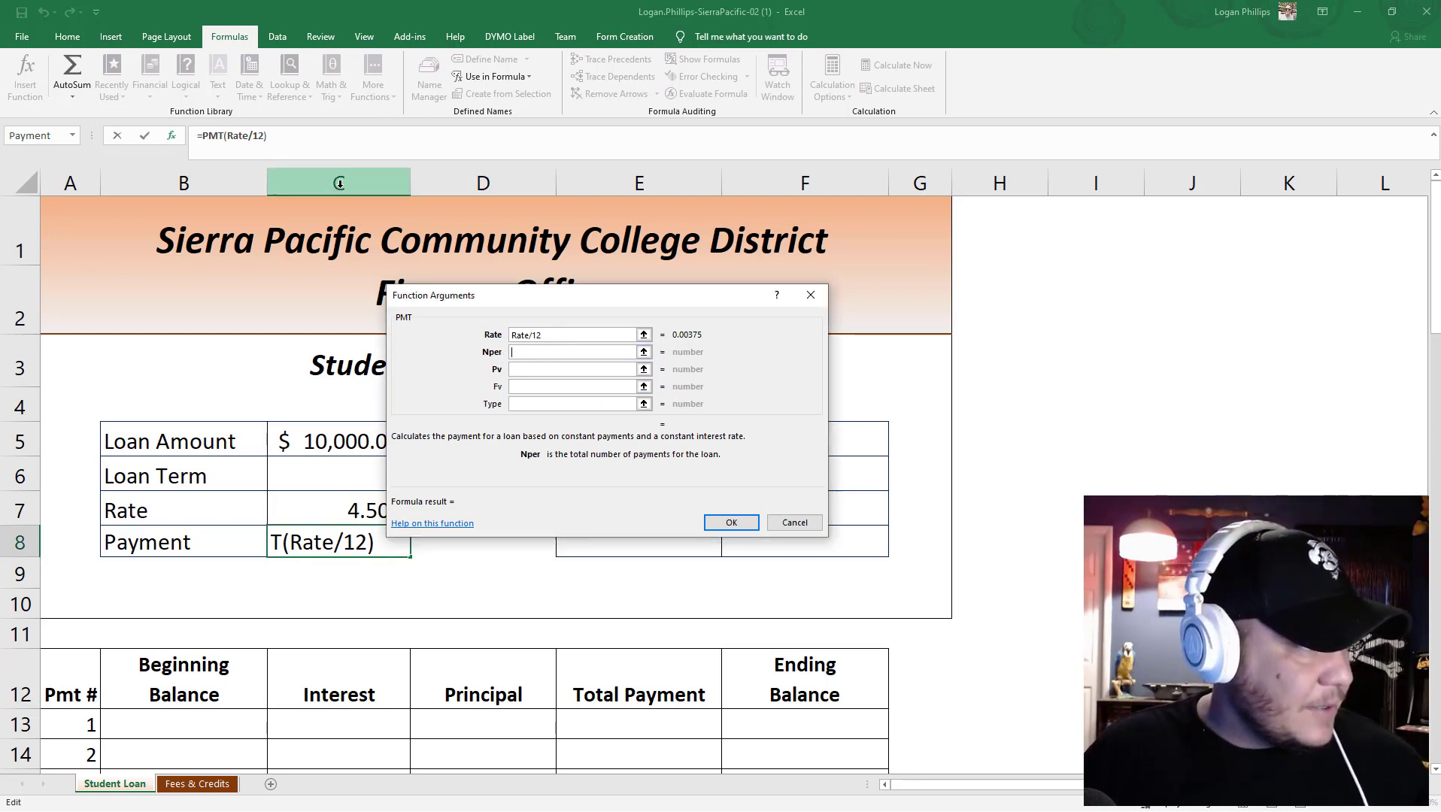
pyautogui.click(320, 481)
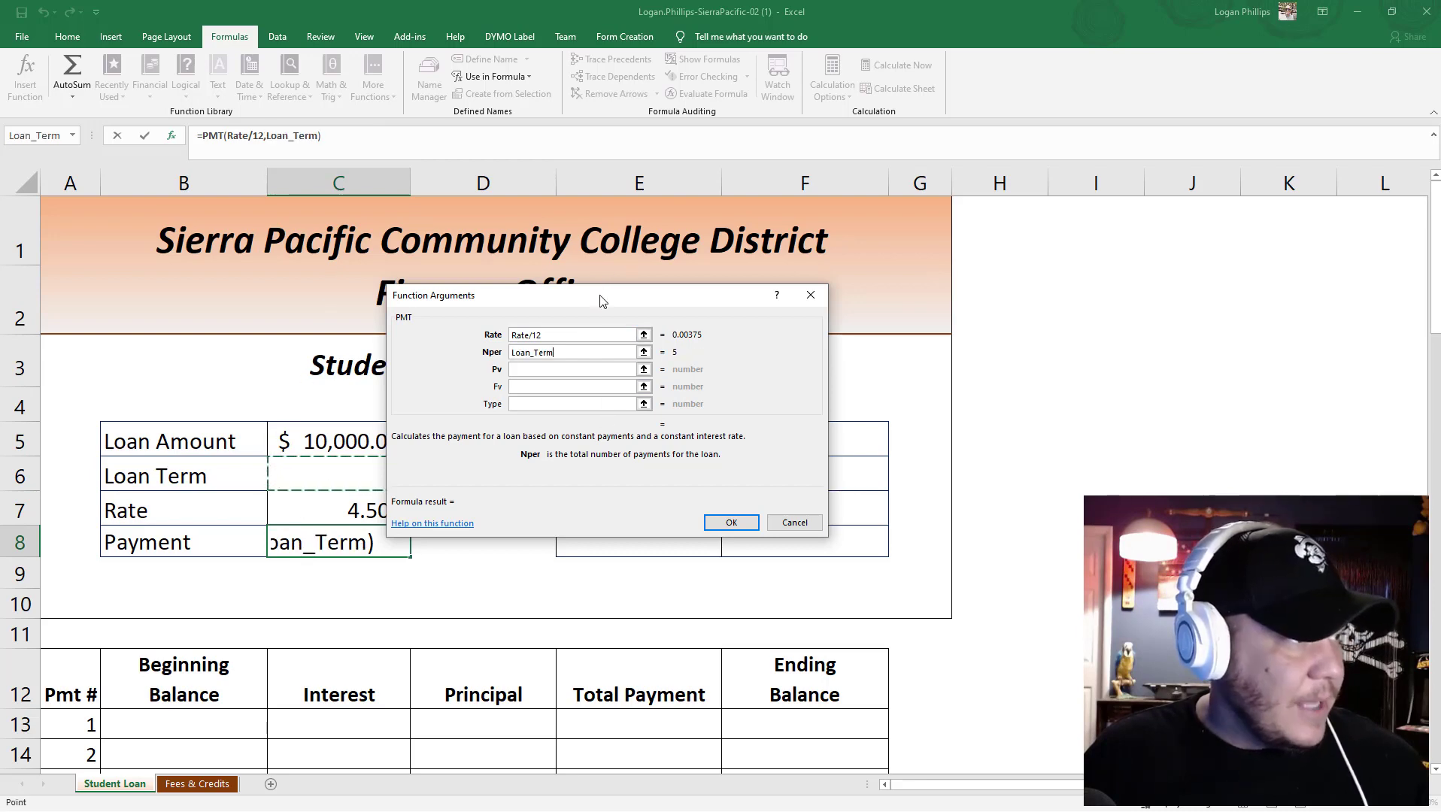
pyautogui.moveTo(604, 297); pyautogui.dragTo(804, 319)
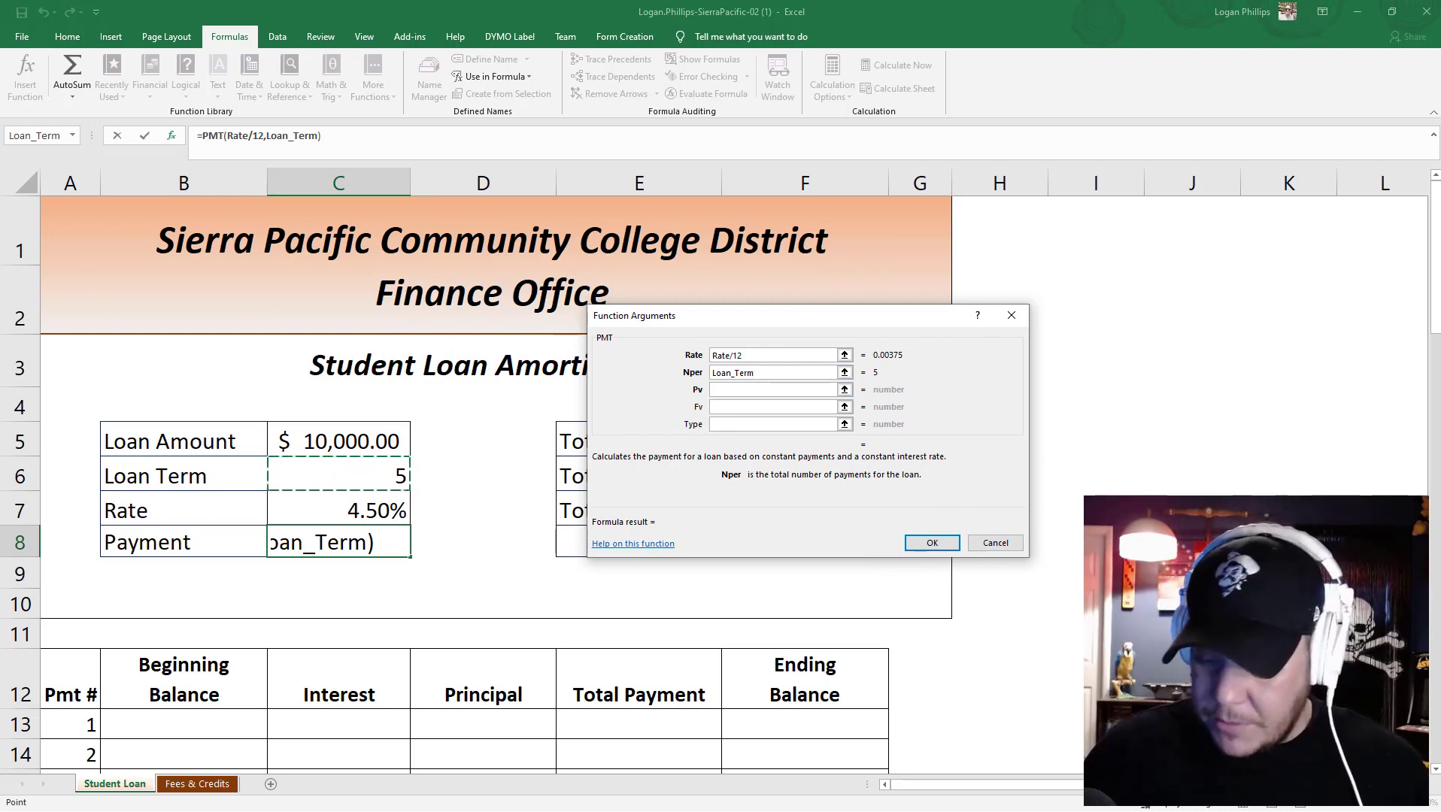
pyautogui.write('*12')
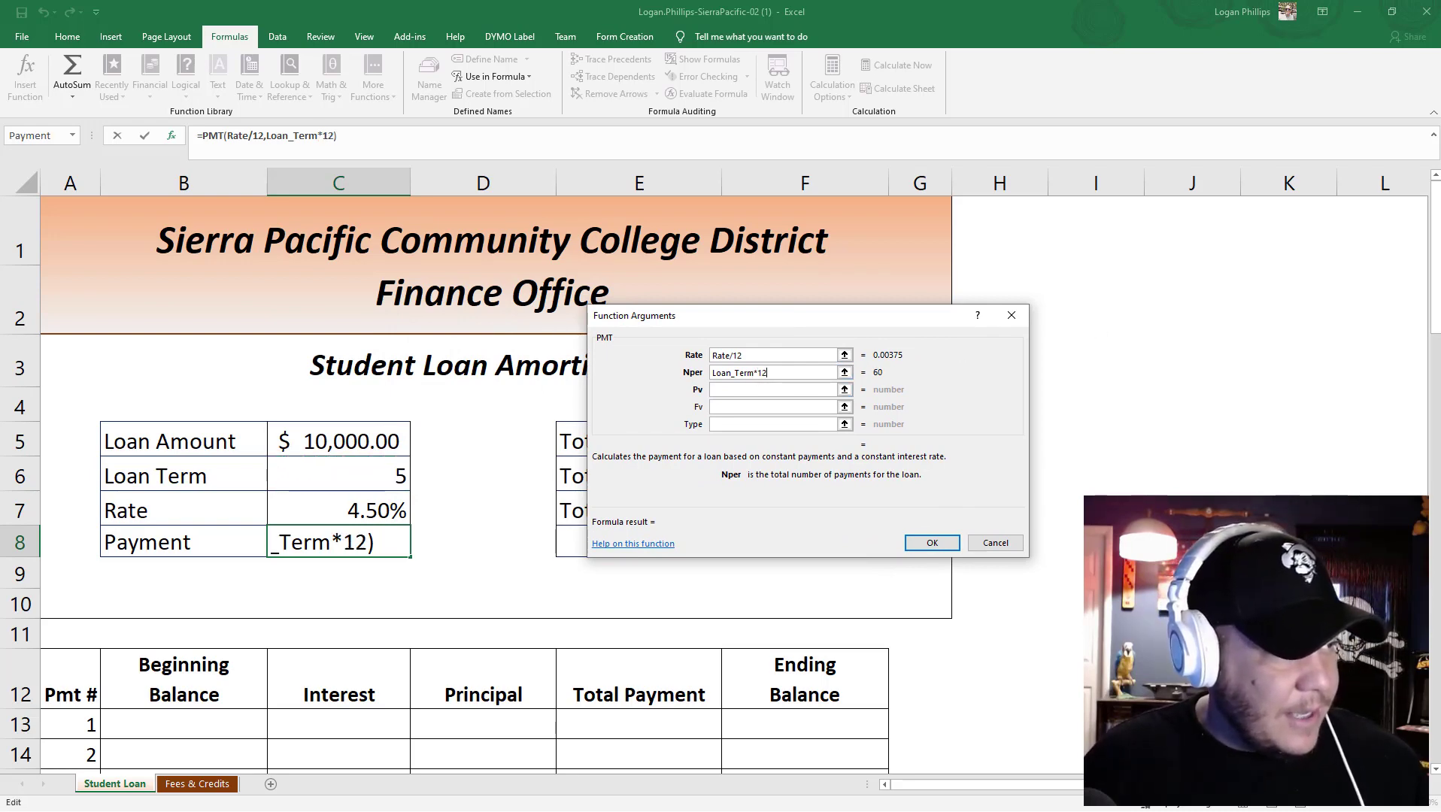
pyautogui.press('Return')
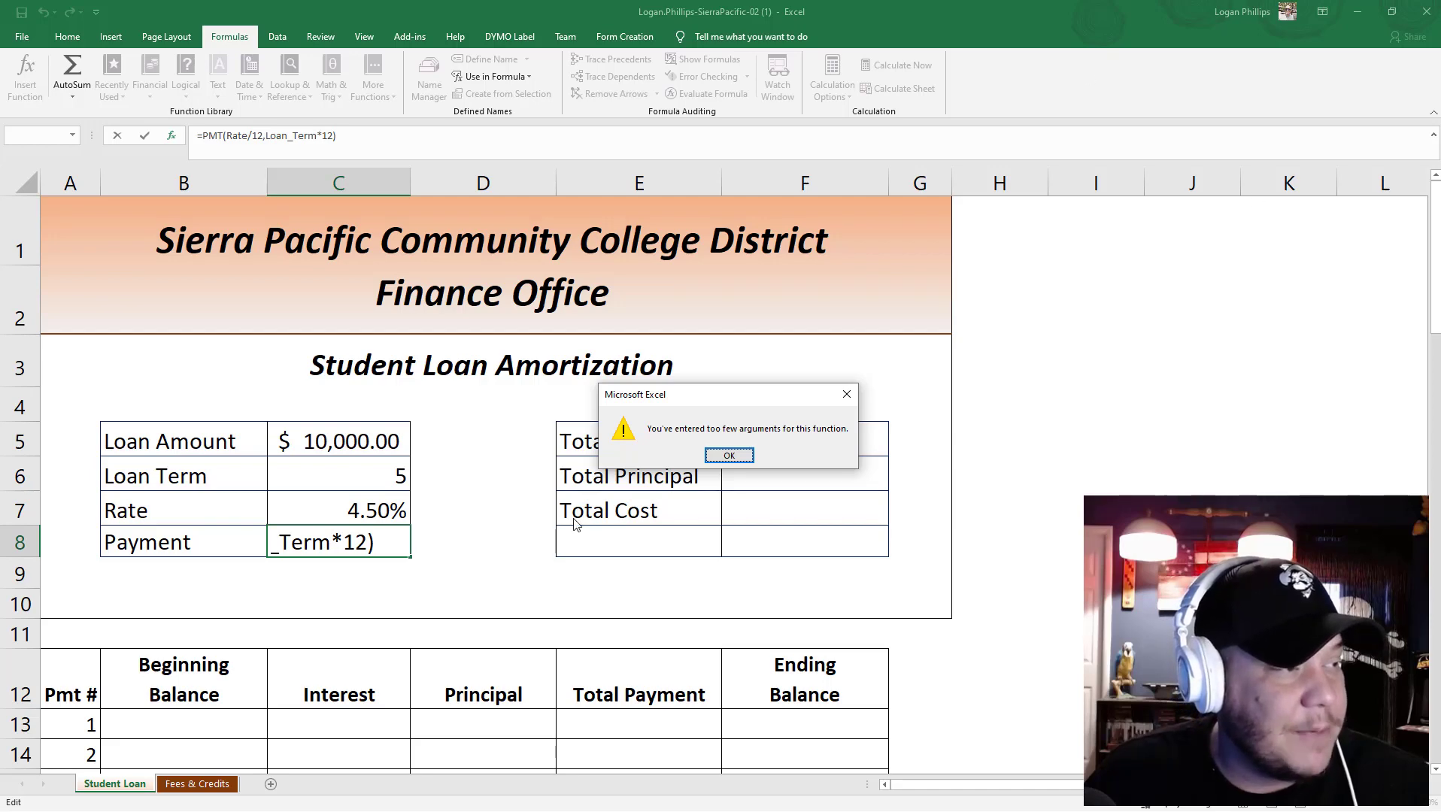
pyautogui.click(727, 456)
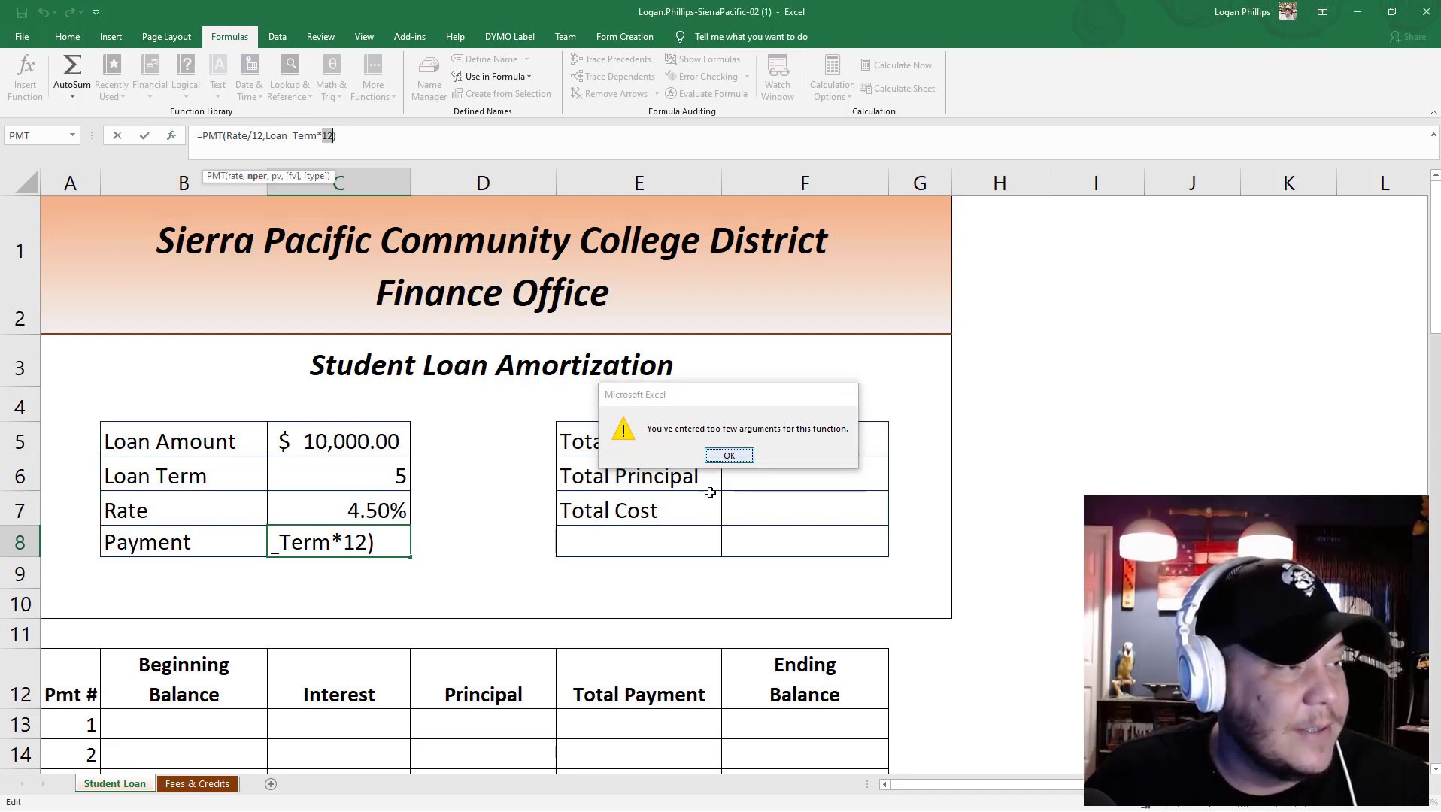
# Complete the PMT function in C8 with -Loan_Amount as the Pv argument, leaving Fv and Type empty.
pyautogui.click(171, 136)
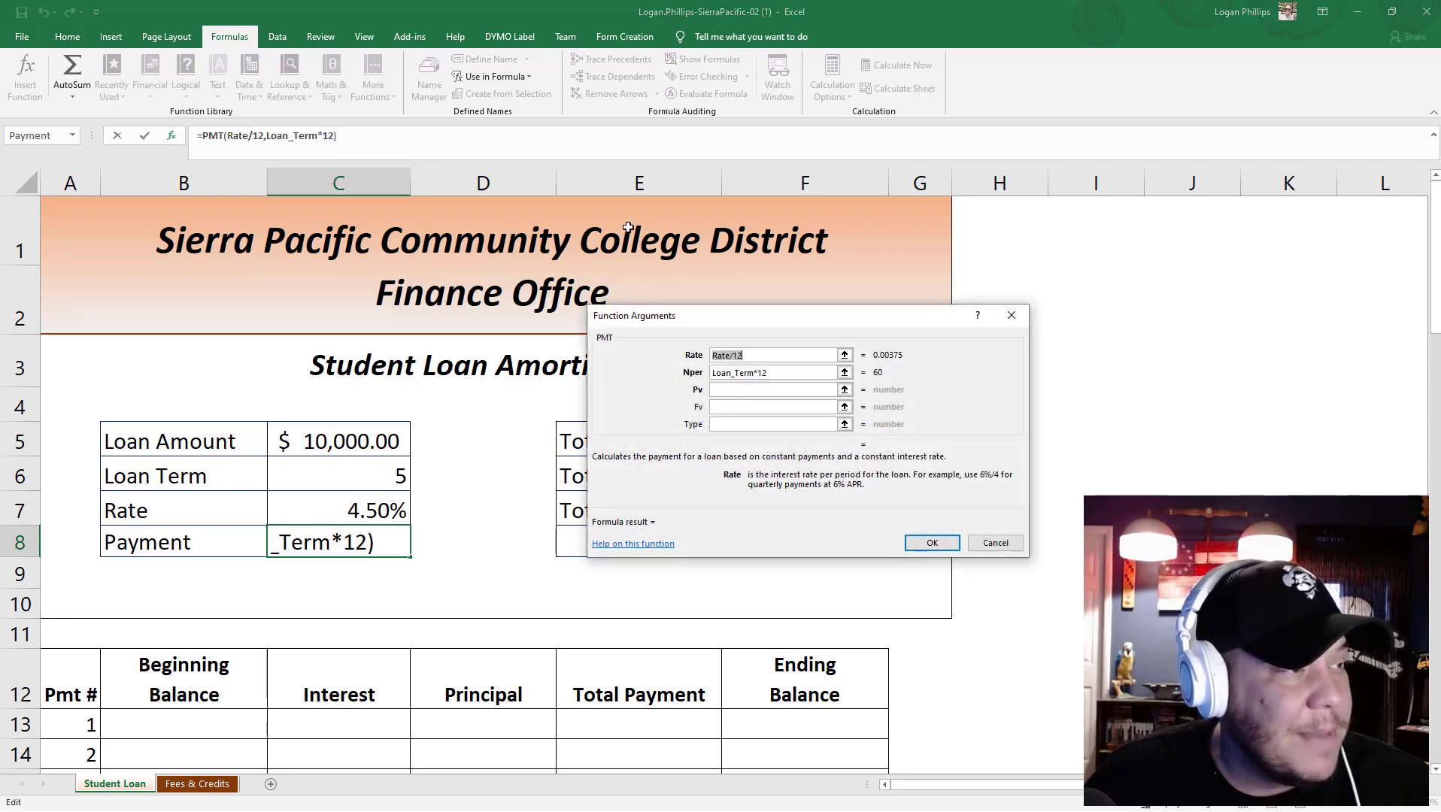
pyautogui.click(720, 391)
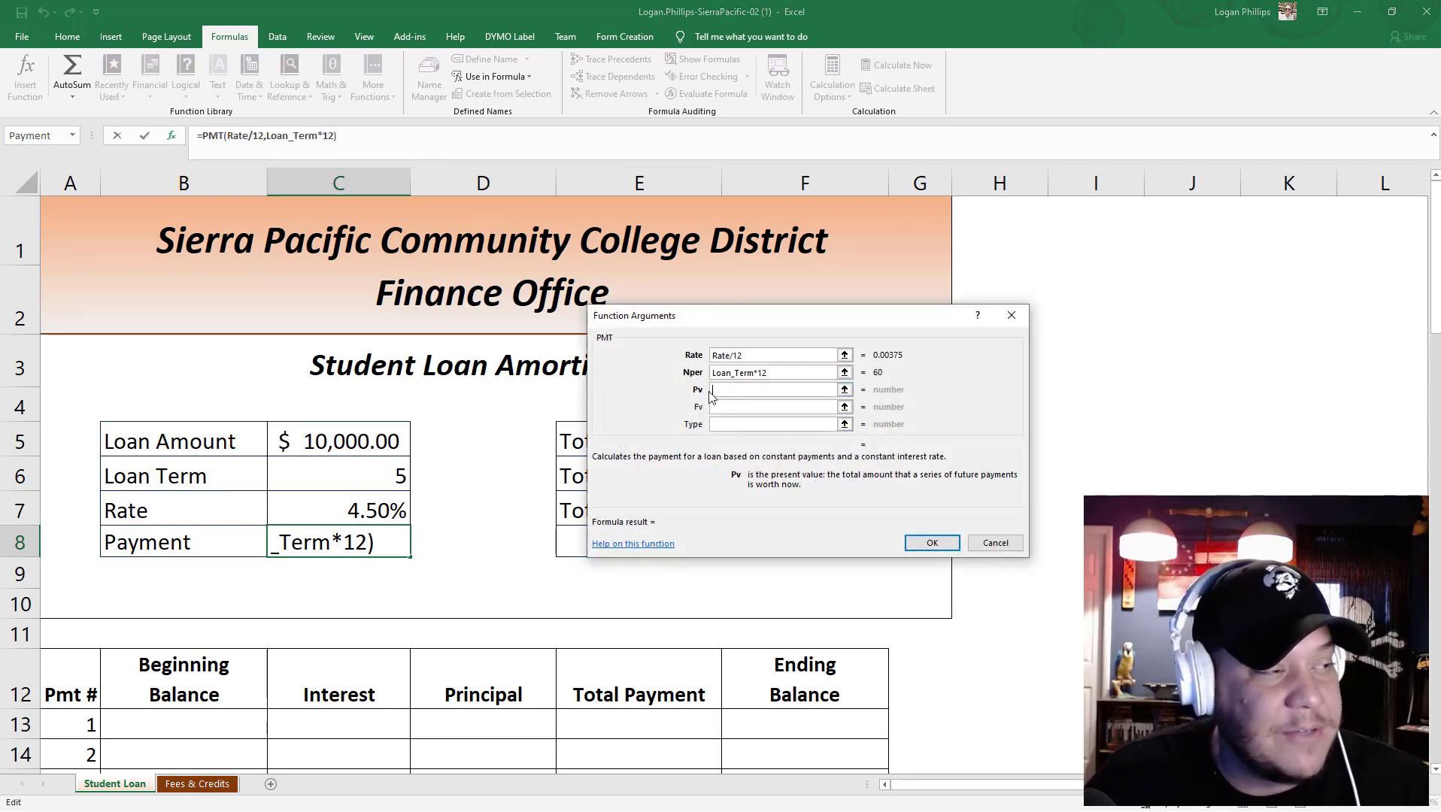
pyautogui.click(831, 375)
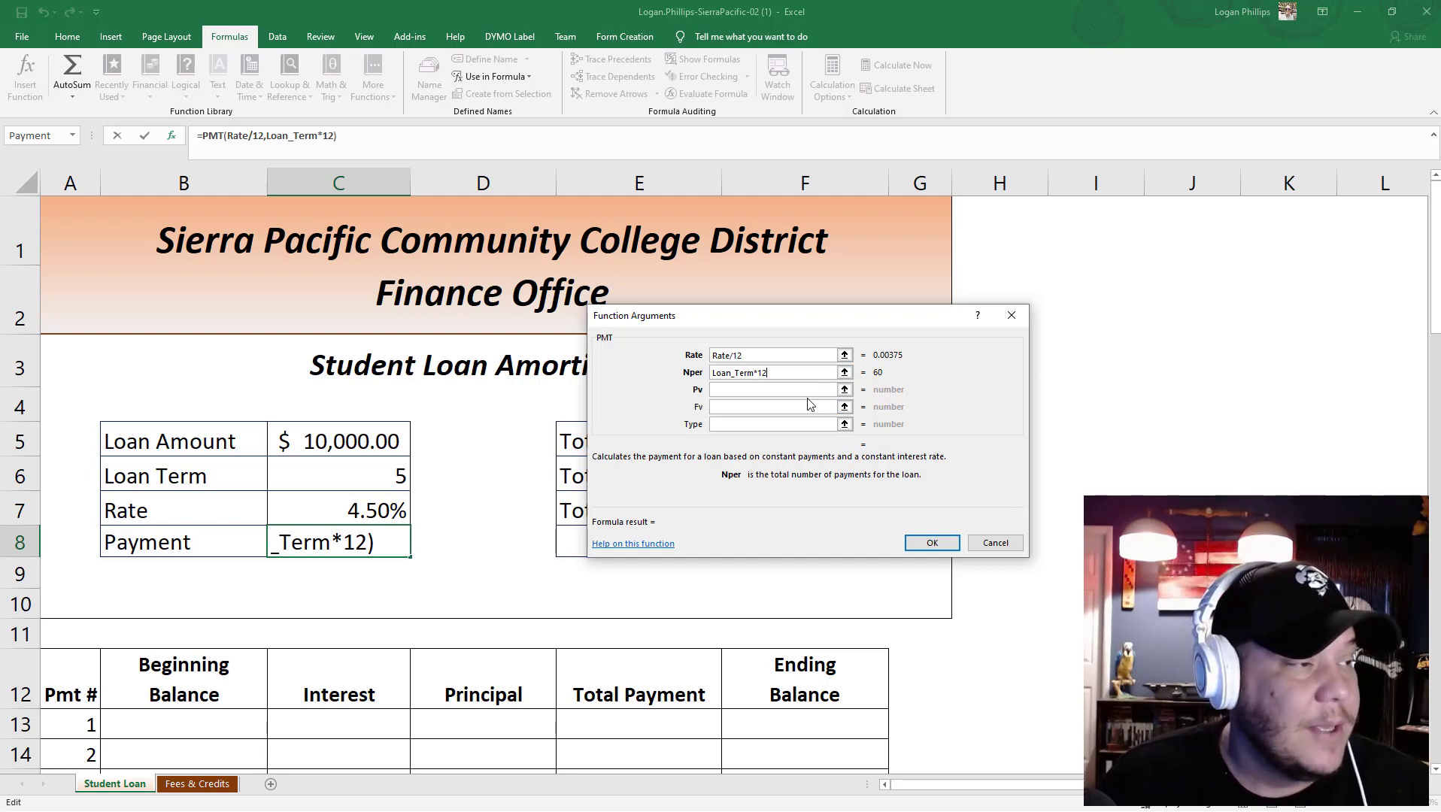
pyautogui.press('Tab')
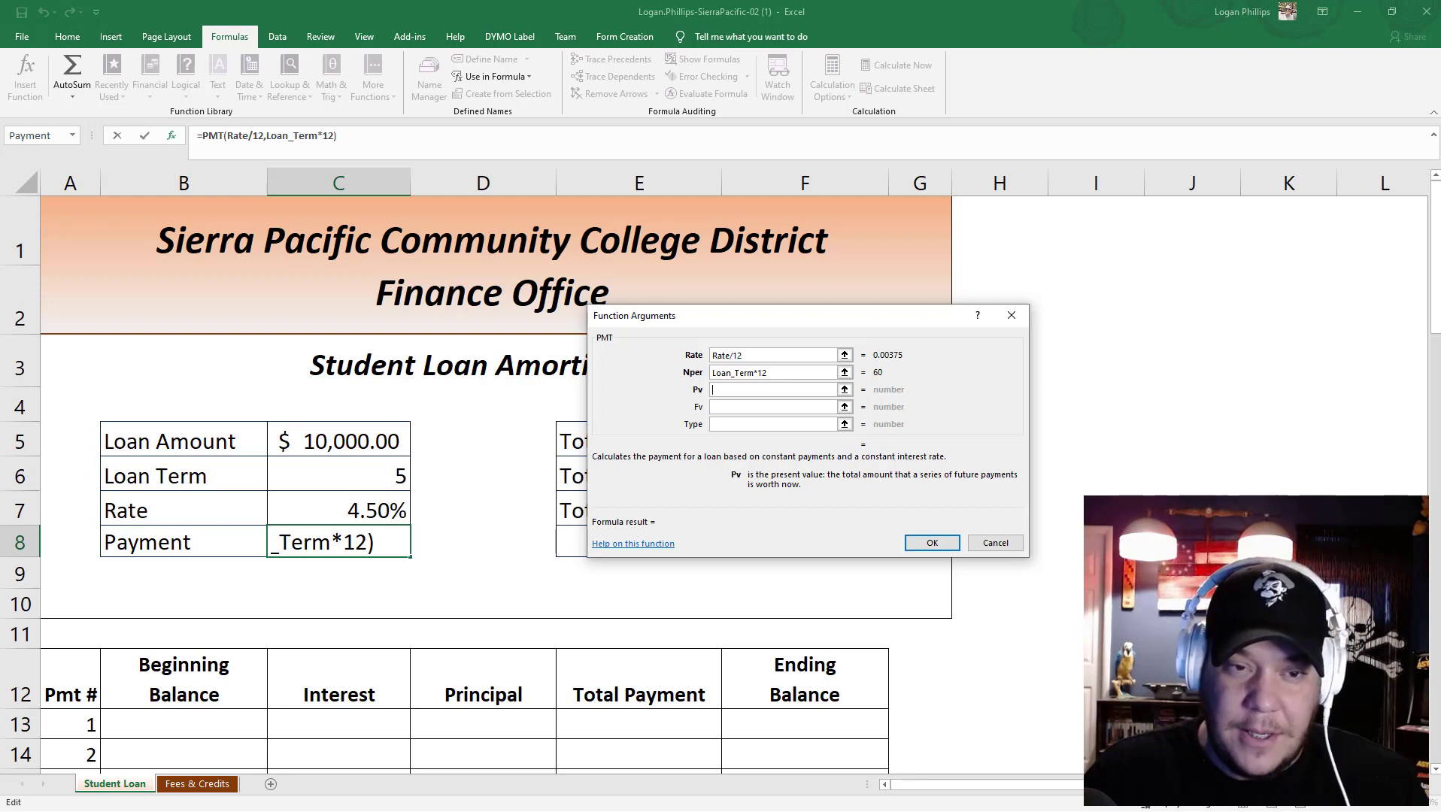
pyautogui.write('-')
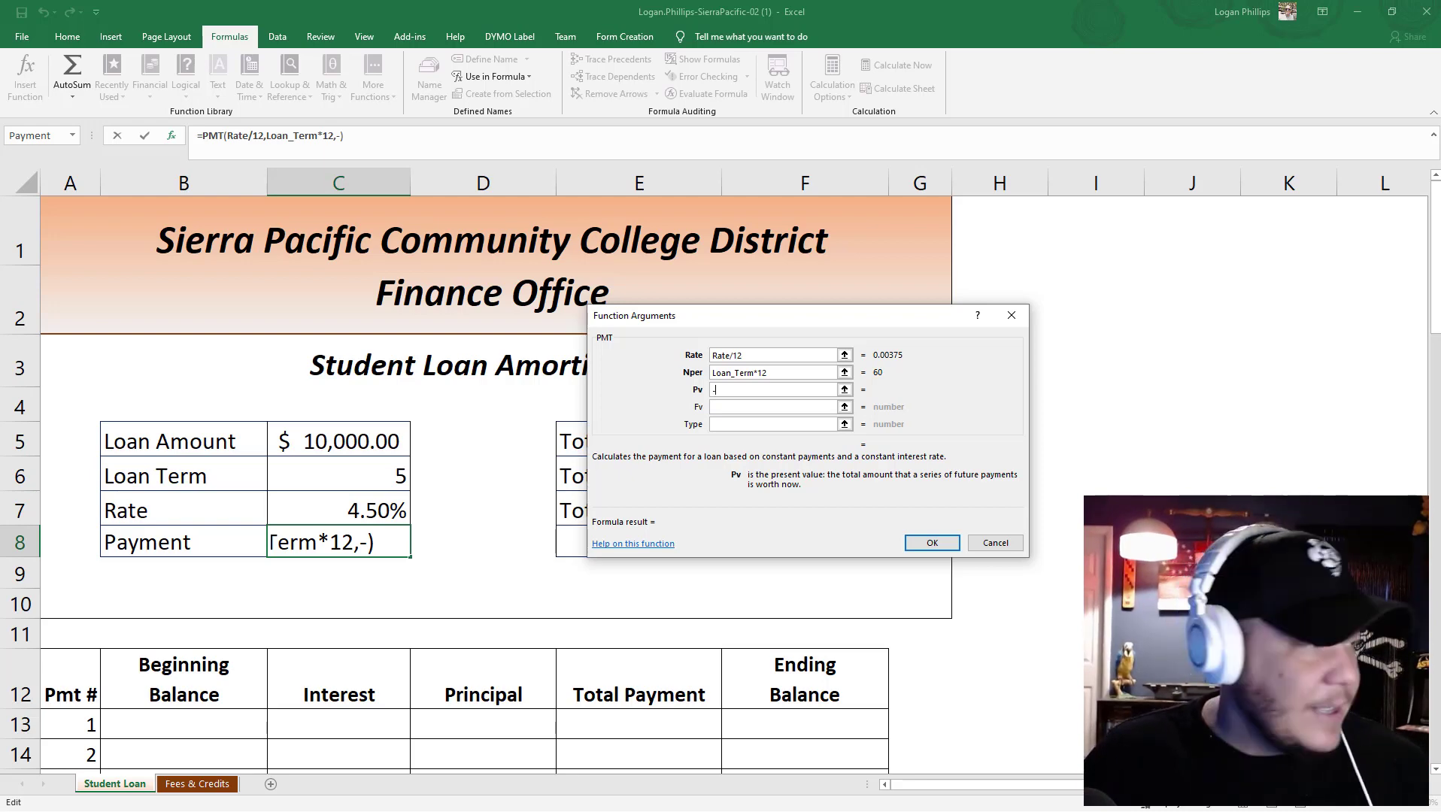
pyautogui.click(379, 446)
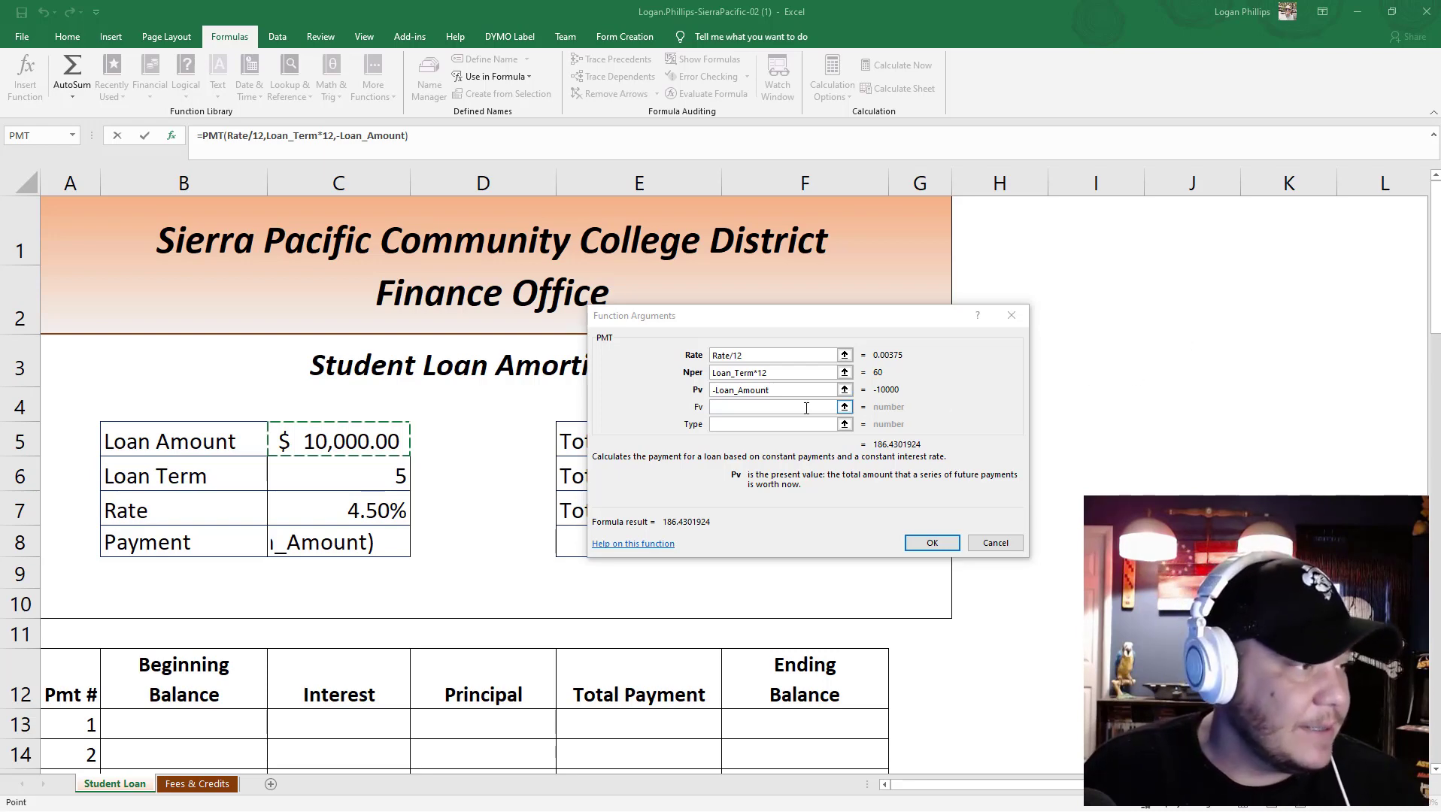
pyautogui.click(763, 406)
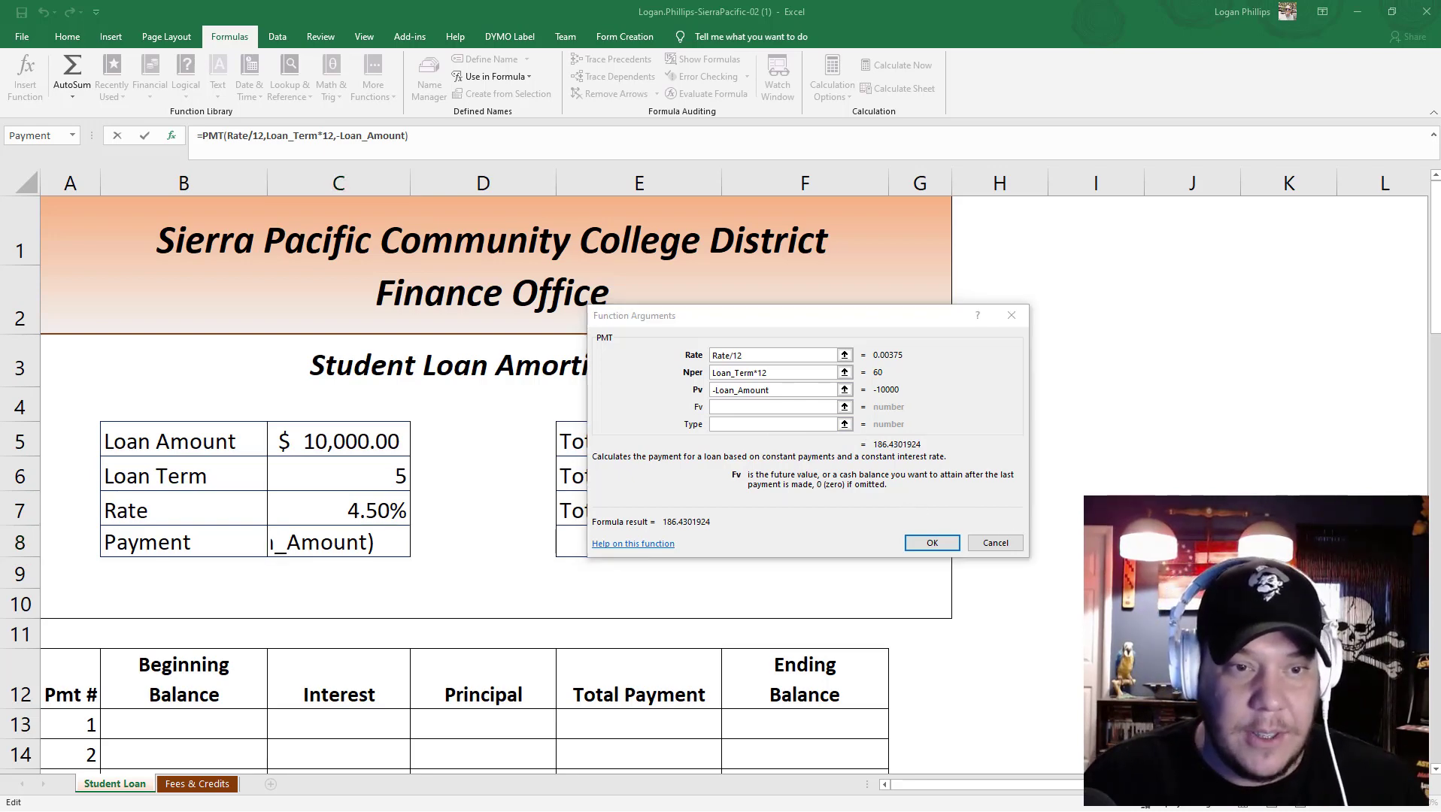
pyautogui.click(932, 543)
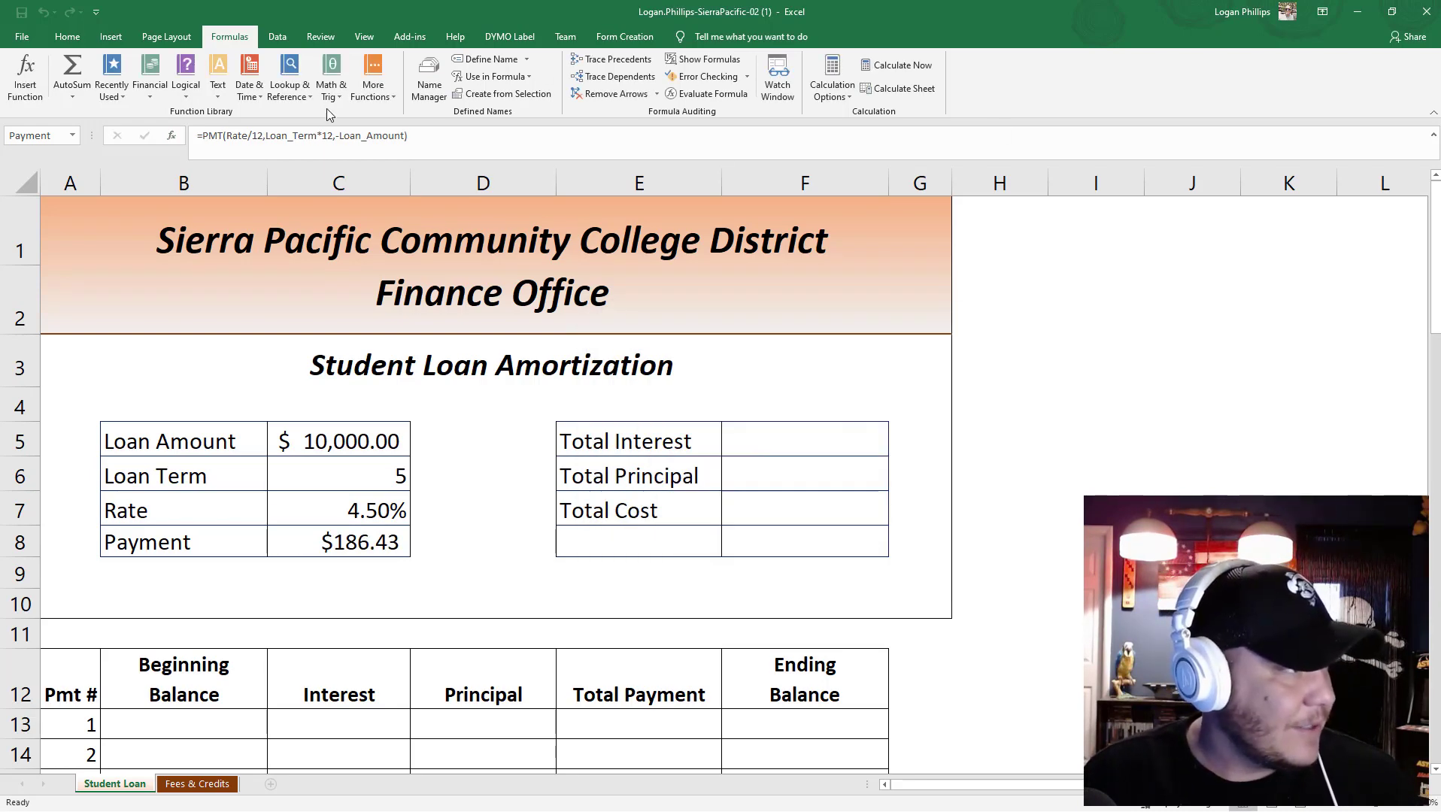
# Apply the Accounting number format to the payment amount in cell C8.
pyautogui.click(319, 548)
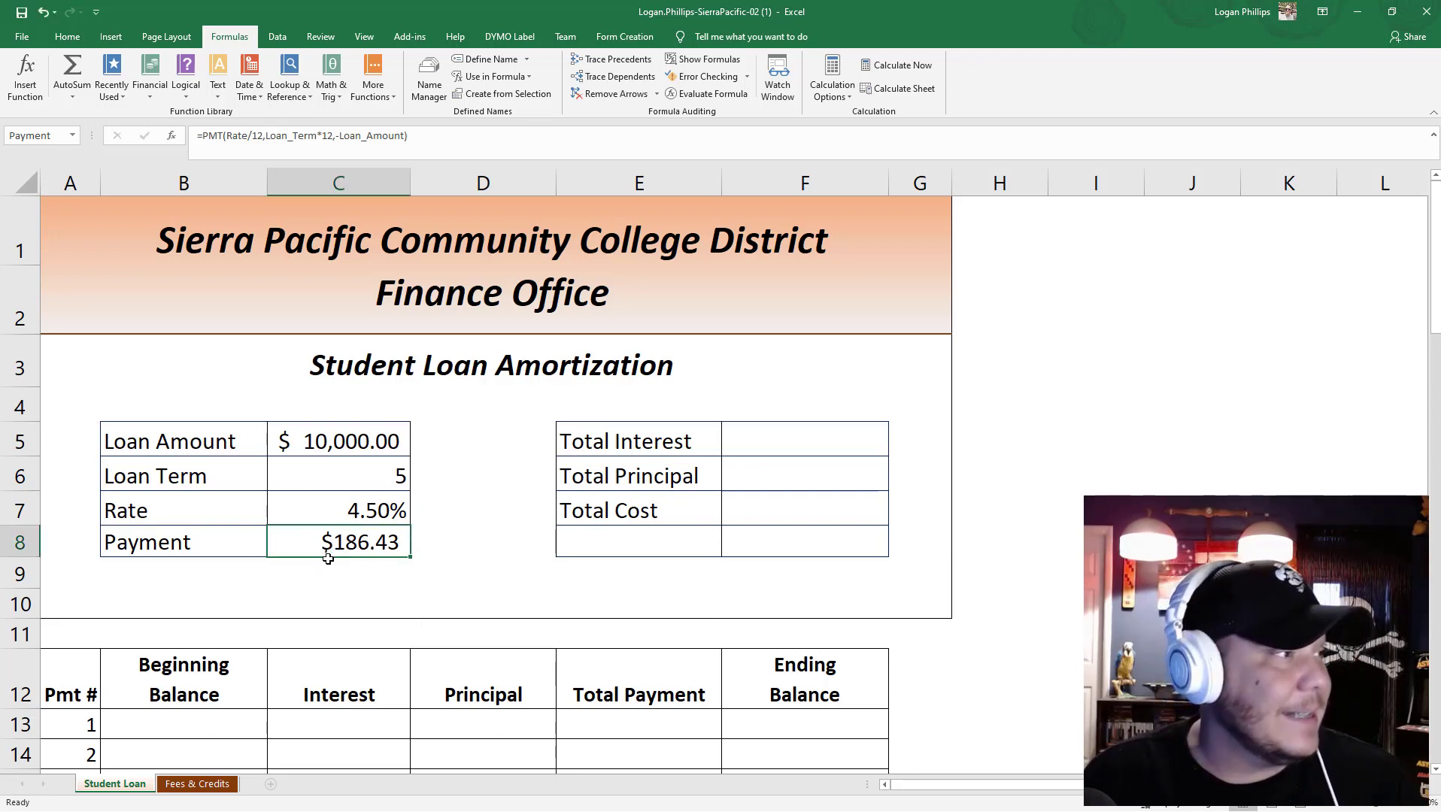
pyautogui.click(67, 36)
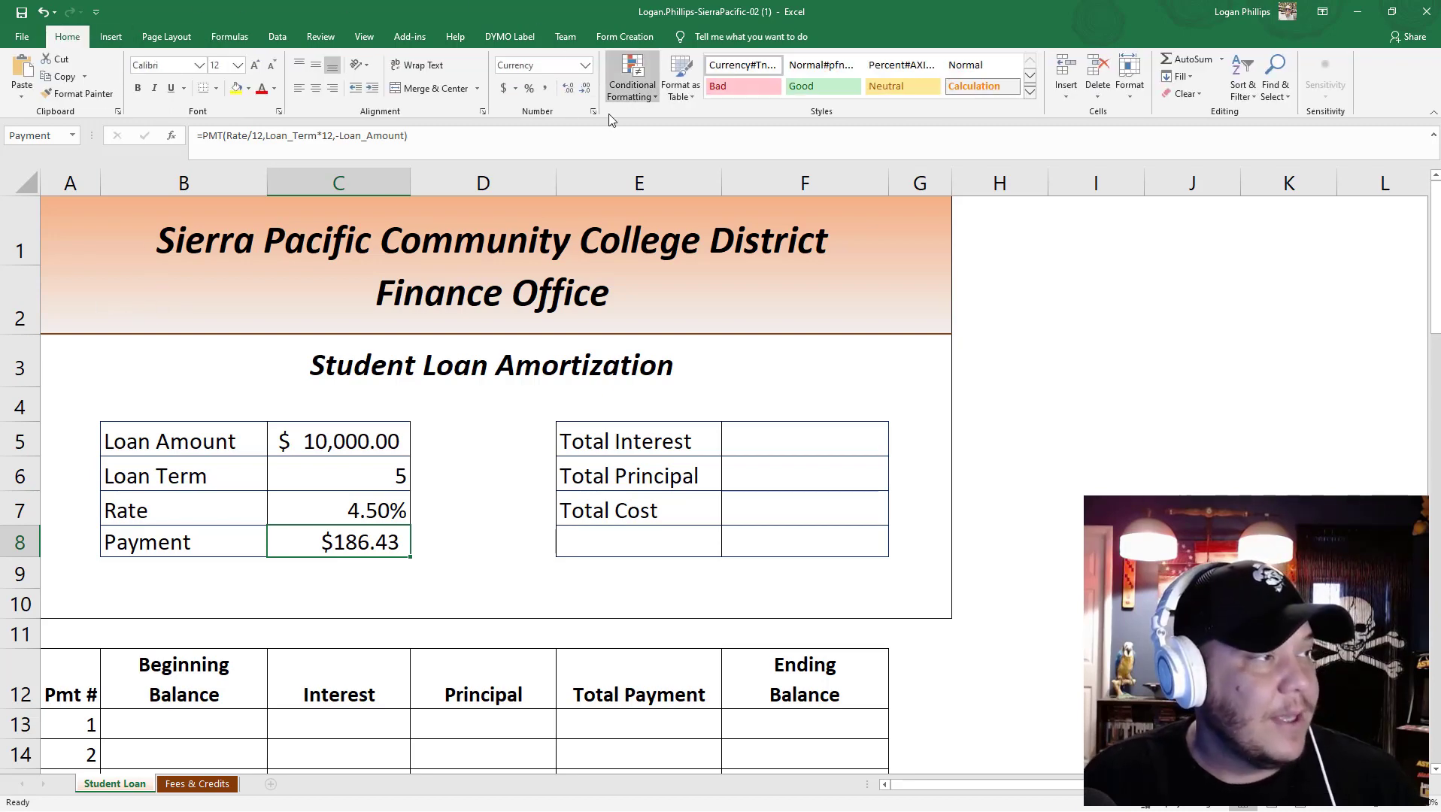
pyautogui.click(585, 66)
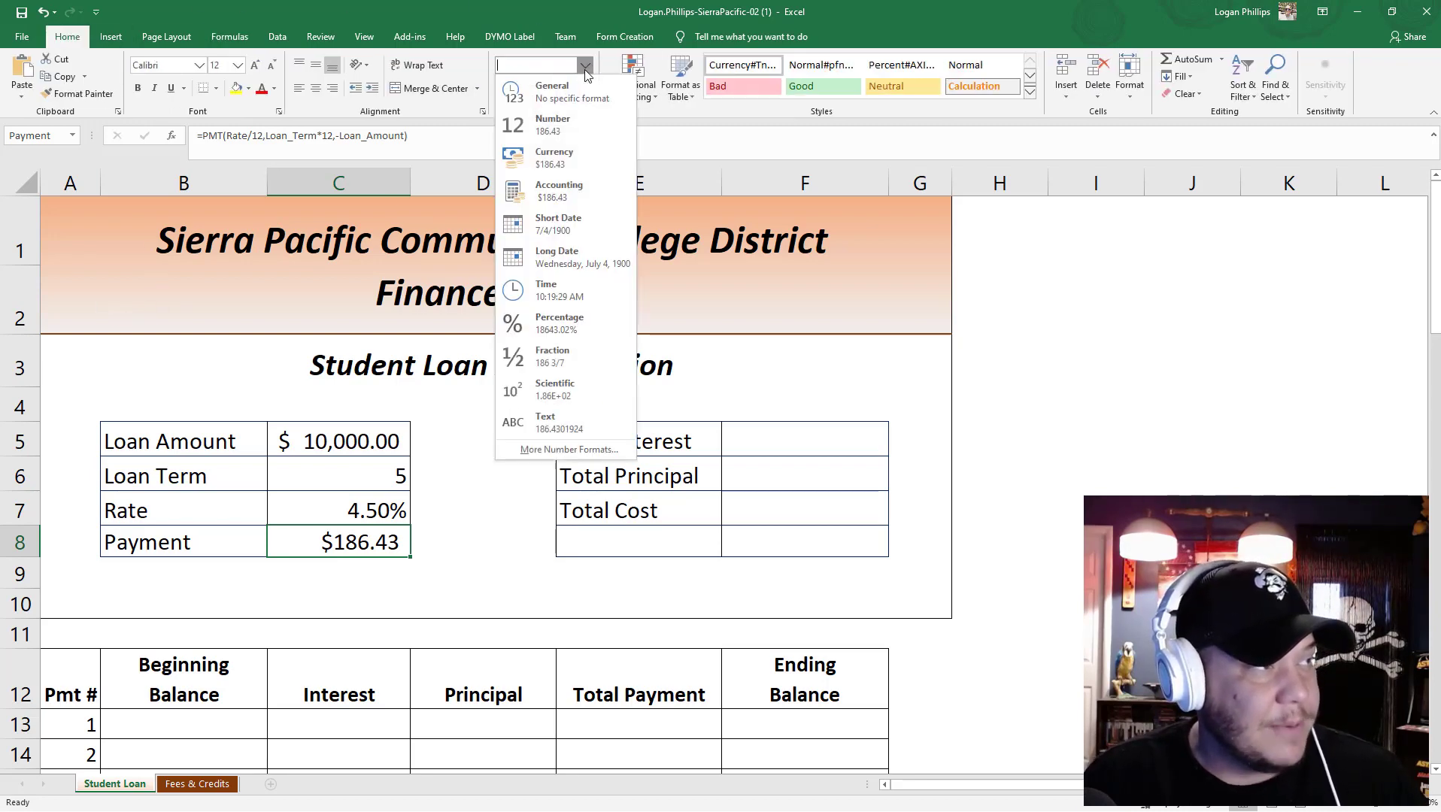
pyautogui.click(595, 185)
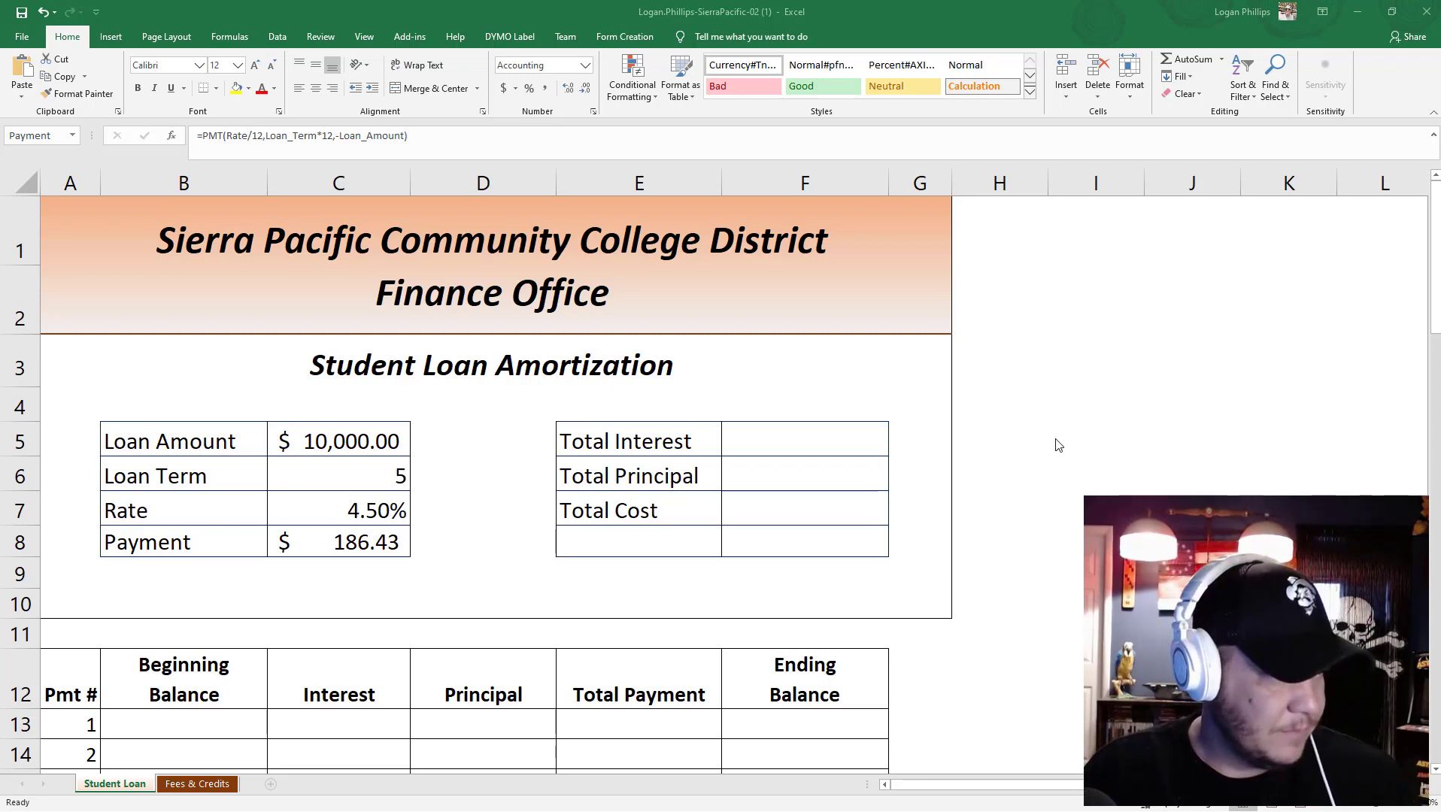
# Enter the Total Interest formula =Payment*Loan_Term*12-Loan_Amount in cell F5, using the named cells.
pyautogui.click(792, 435)
pyautogui.click(782, 488)
pyautogui.click(799, 449)
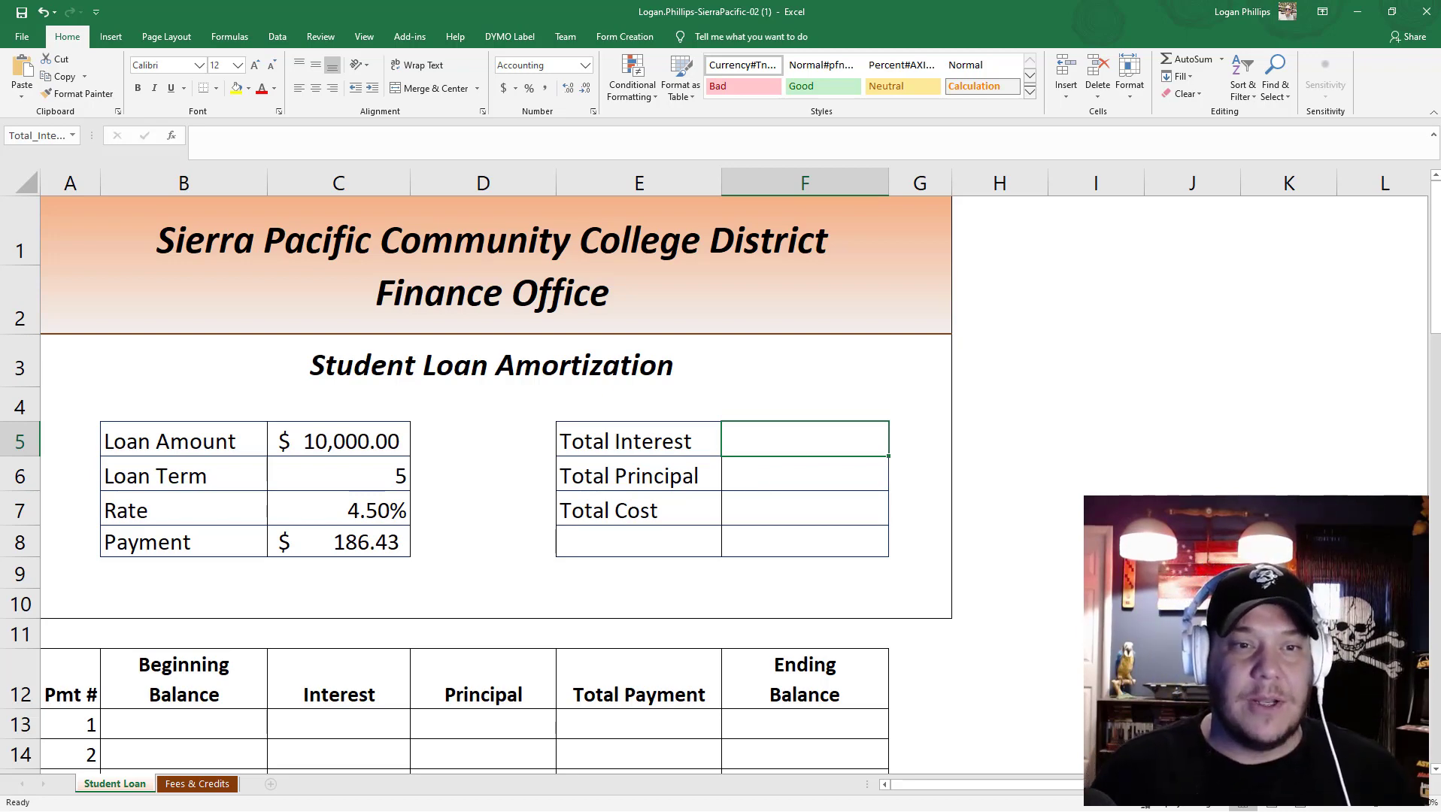
pyautogui.write('=')
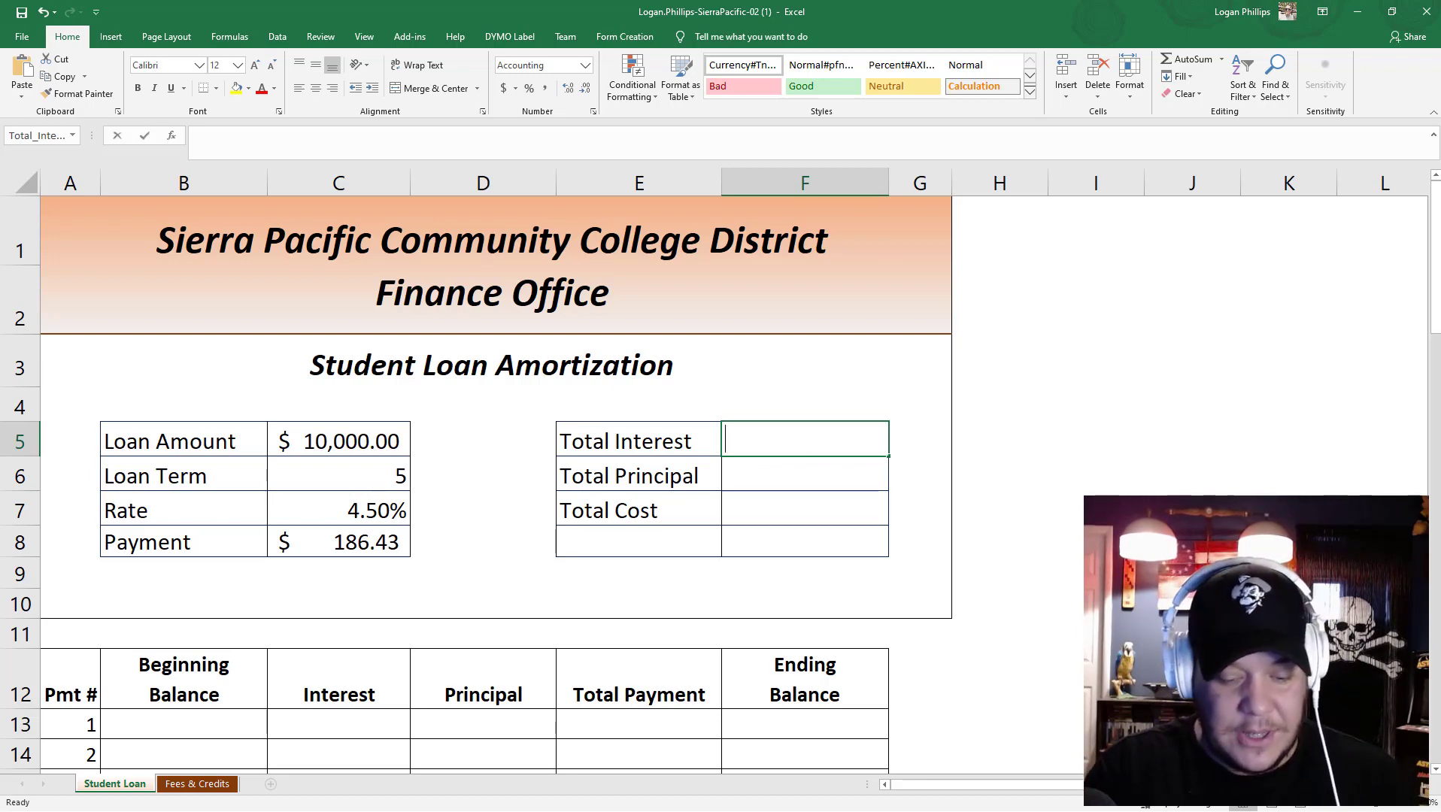
pyautogui.click(308, 544)
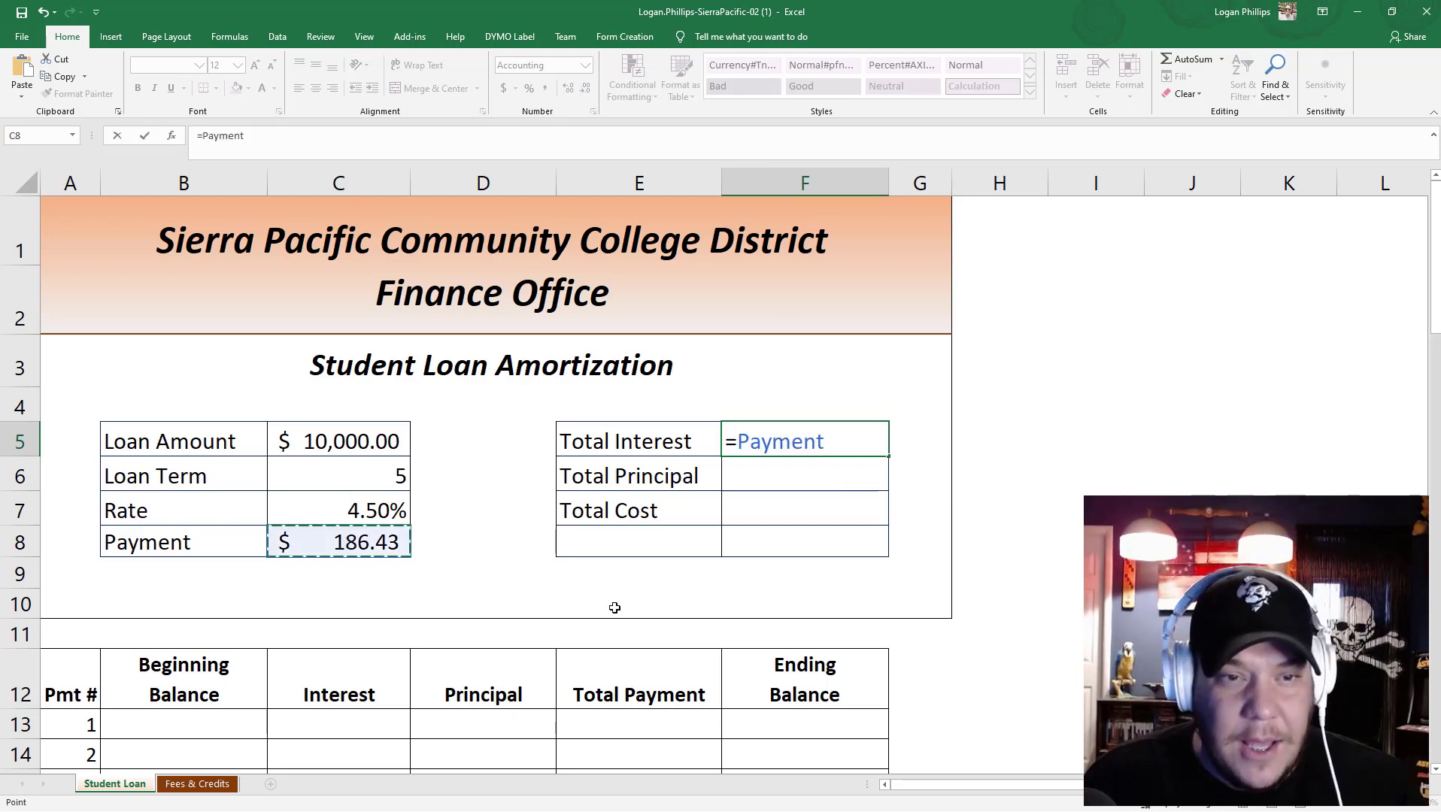
pyautogui.write('*')
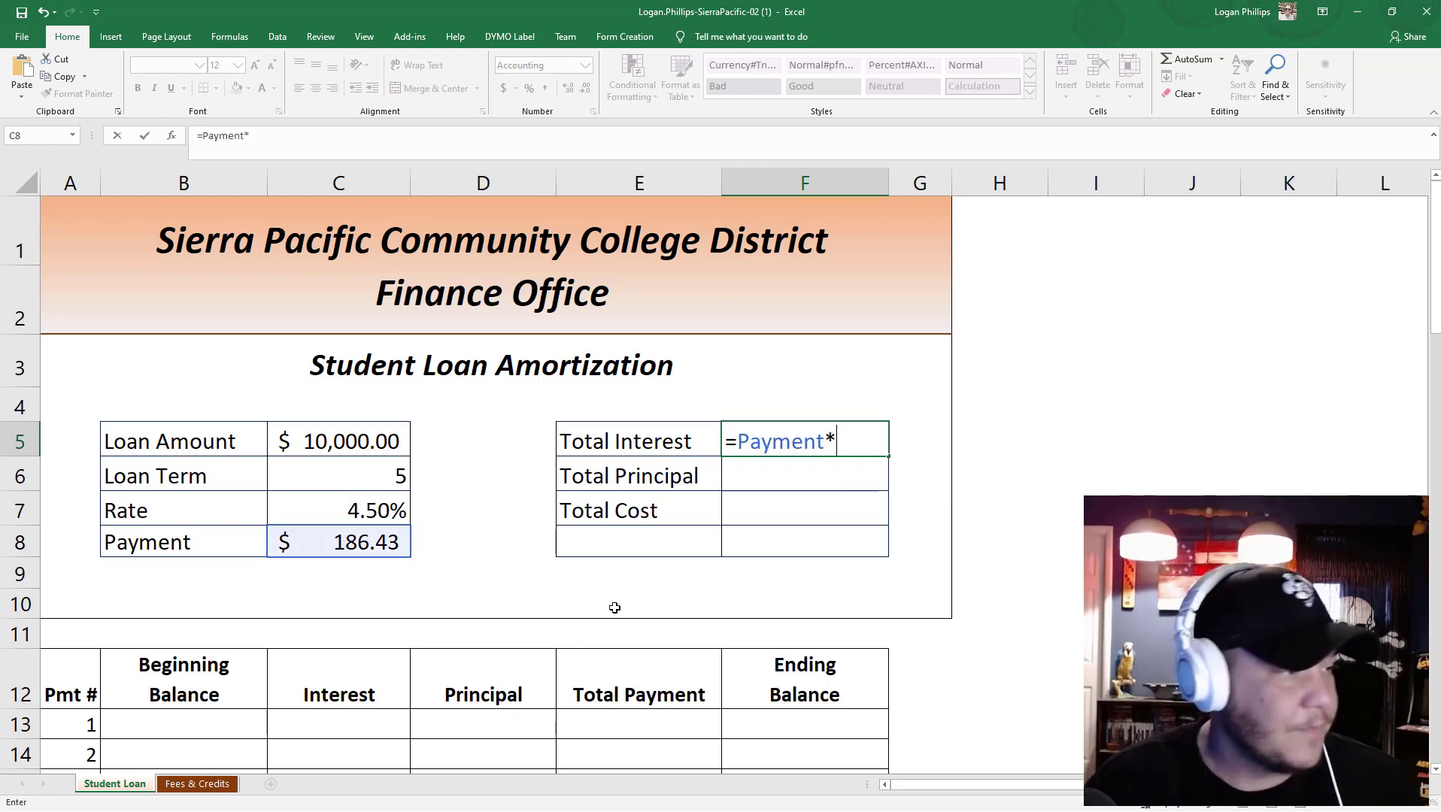
pyautogui.click(367, 482)
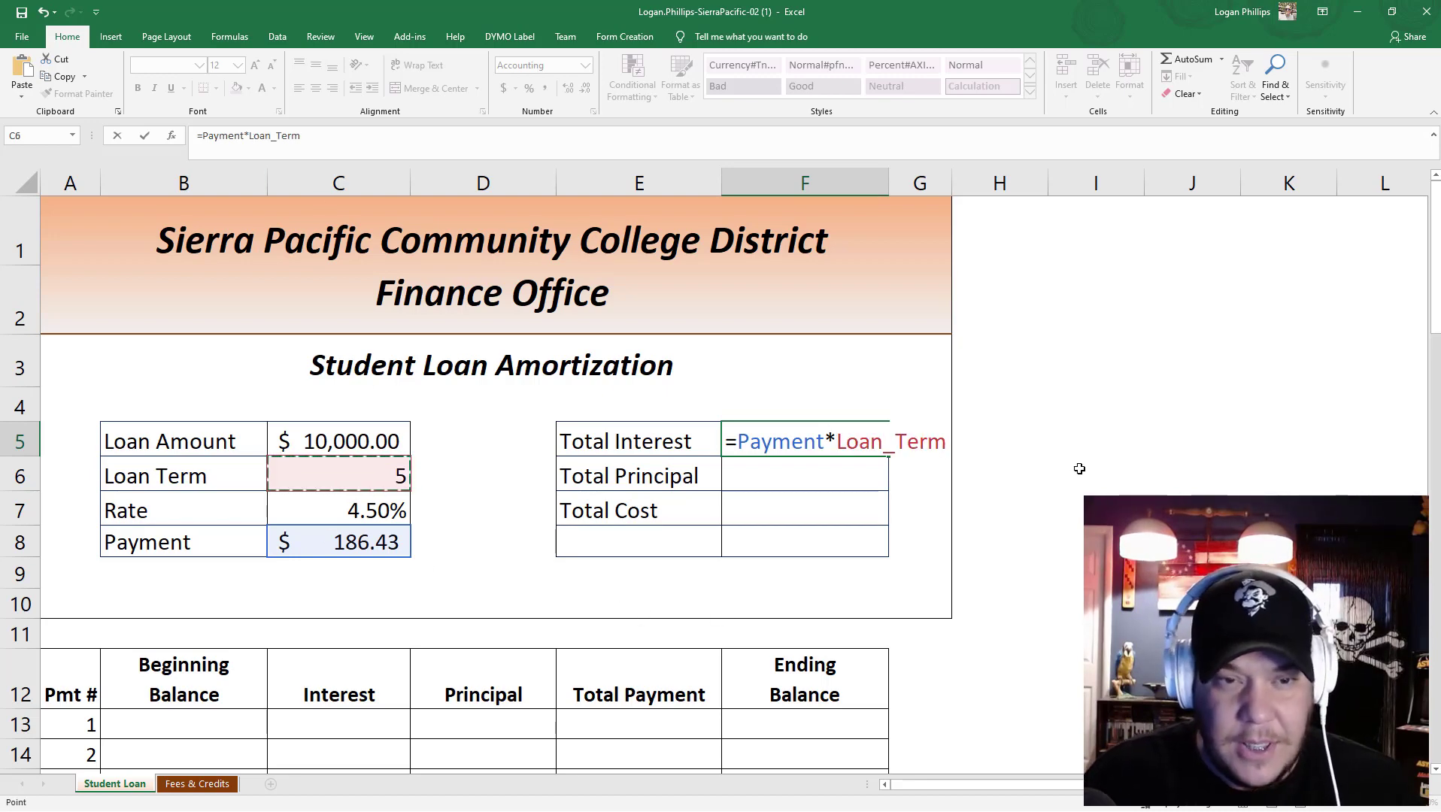
pyautogui.write('*12')
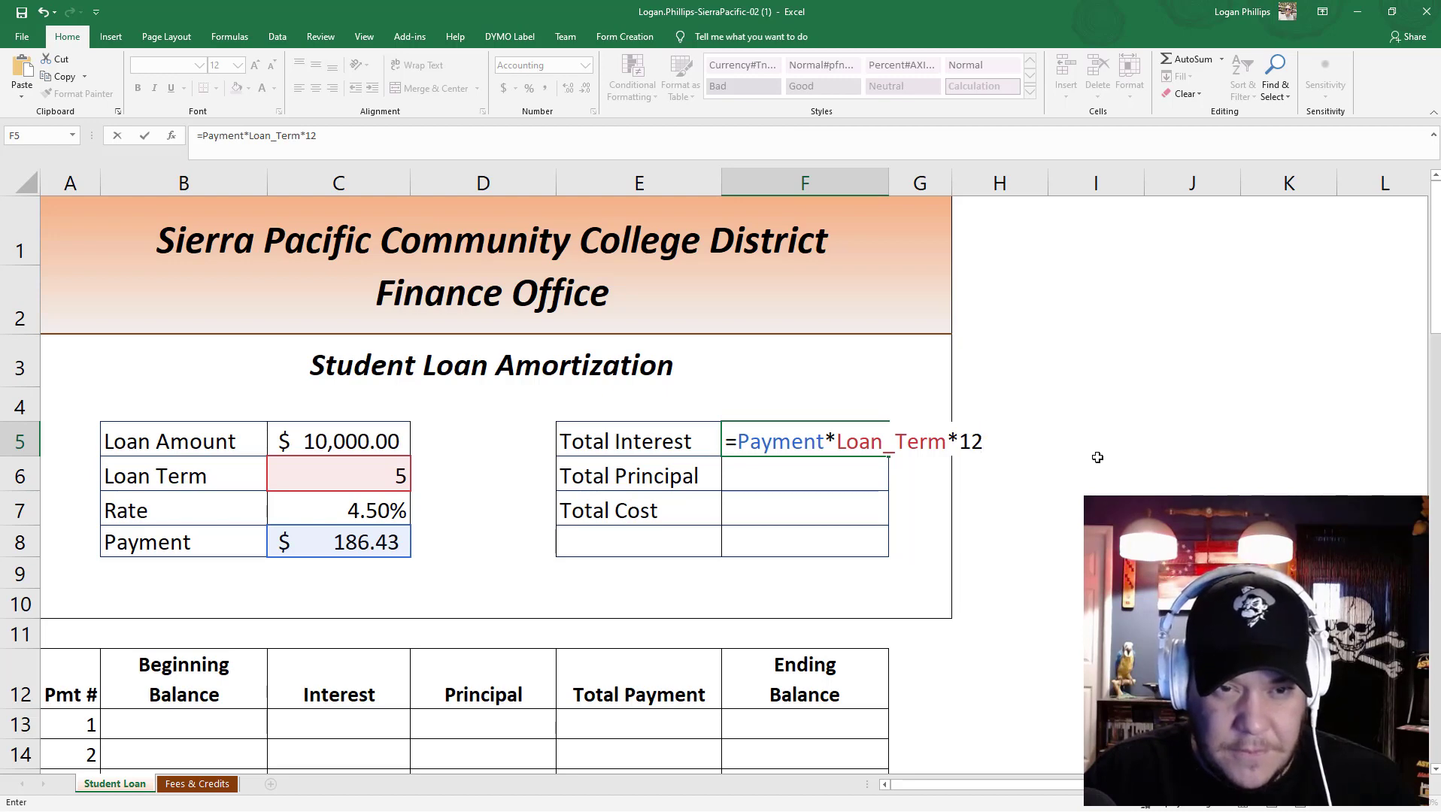
pyautogui.write('-')
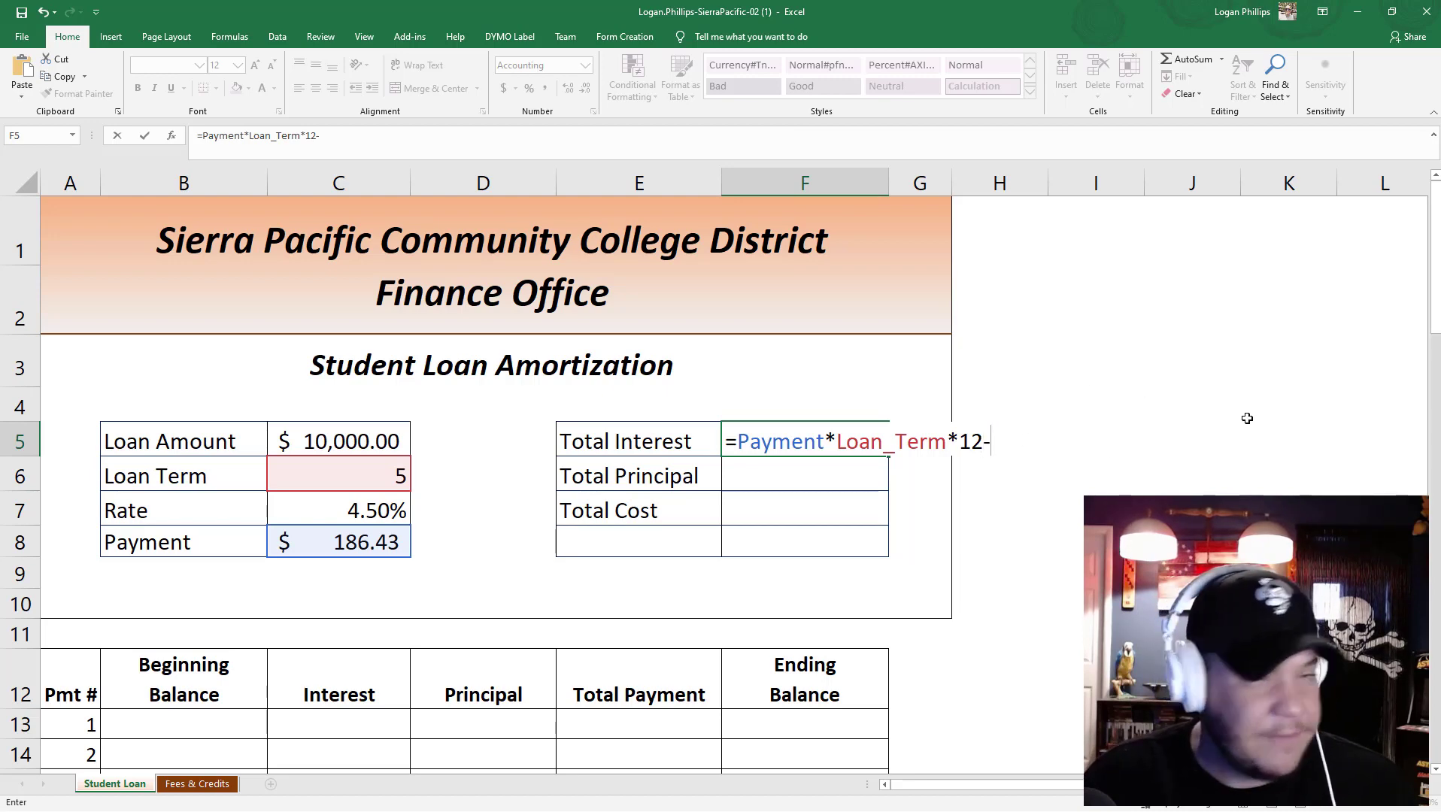
pyautogui.click(314, 446)
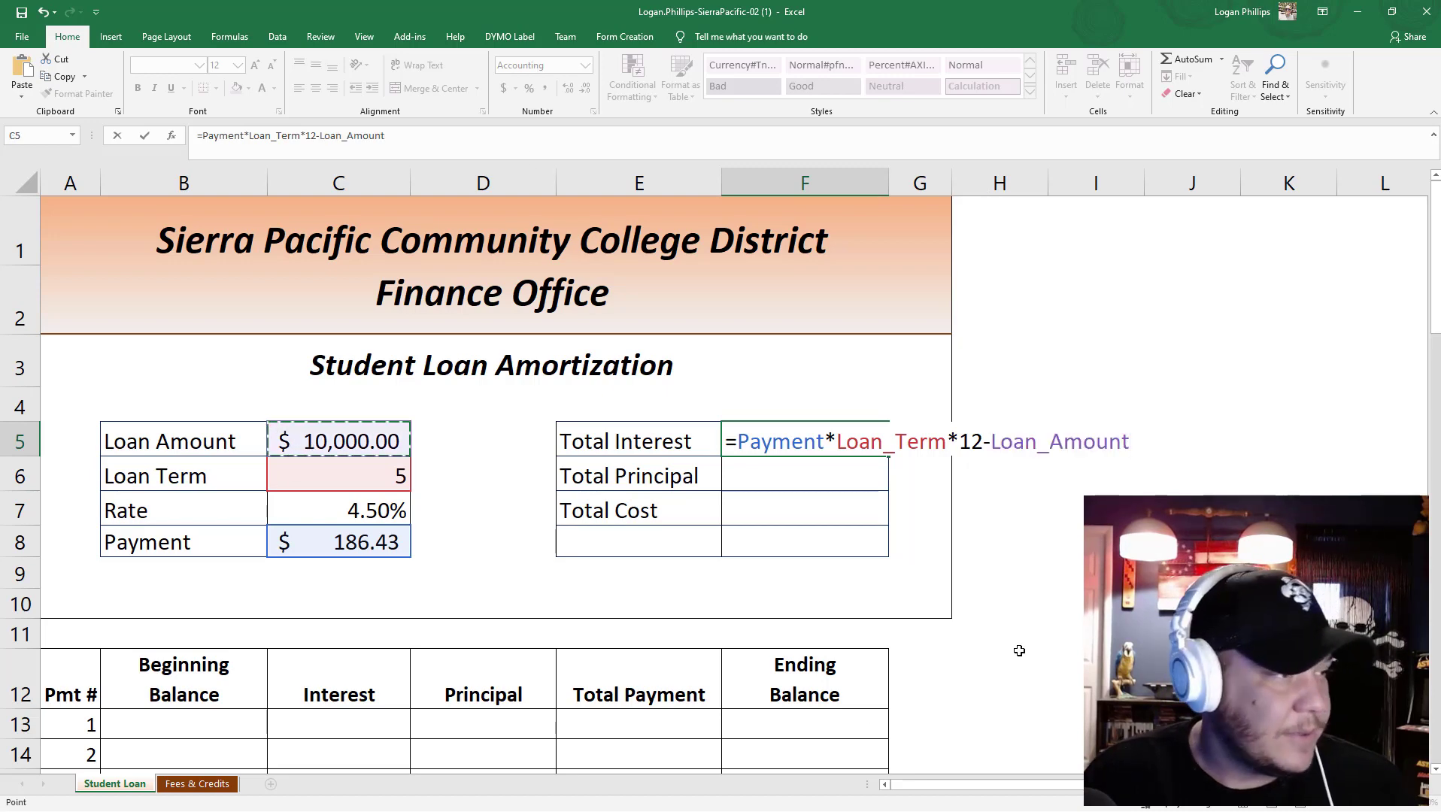
pyautogui.press('Return')
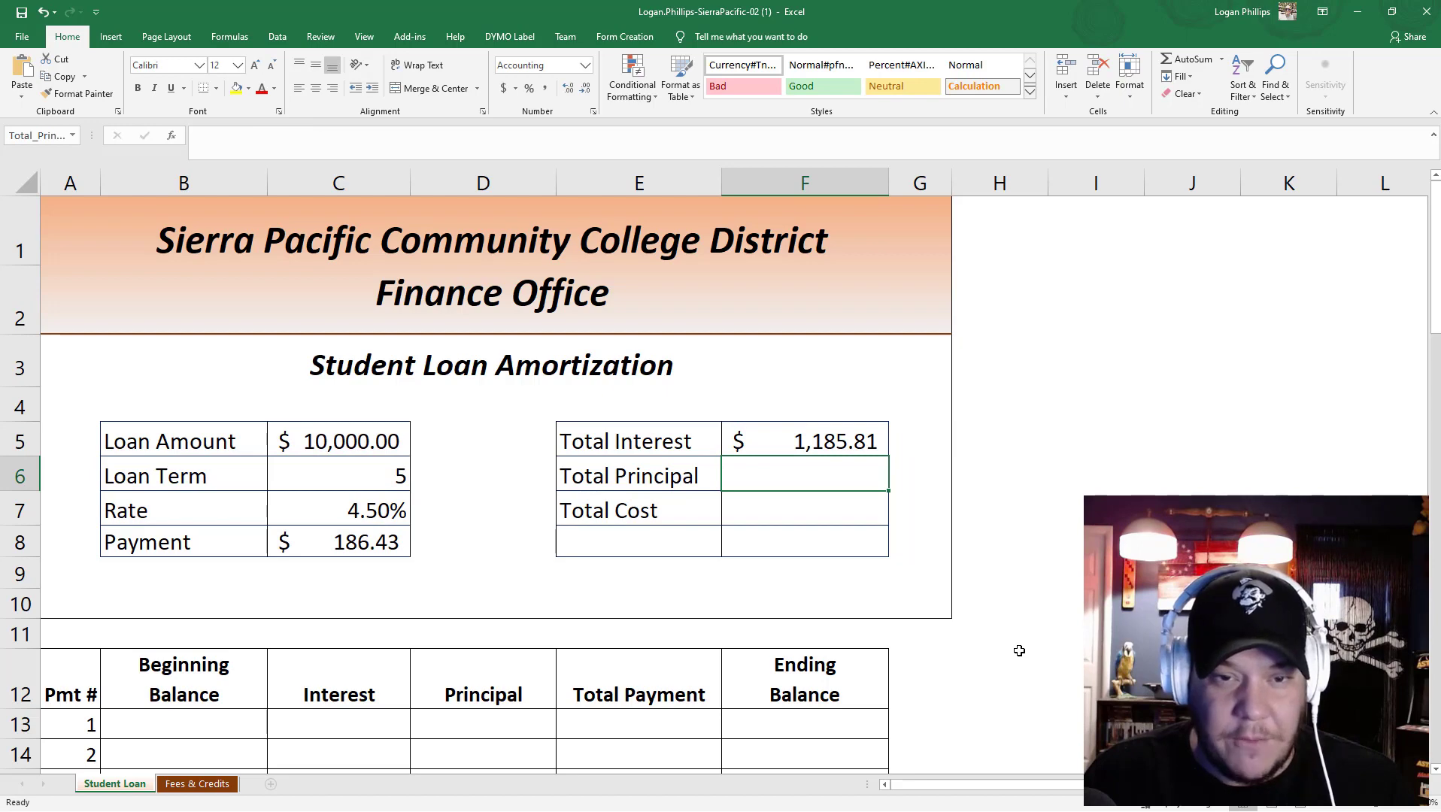
# Review the Total Interest formula in cell F5 and the range names it uses.
pyautogui.press('Up')
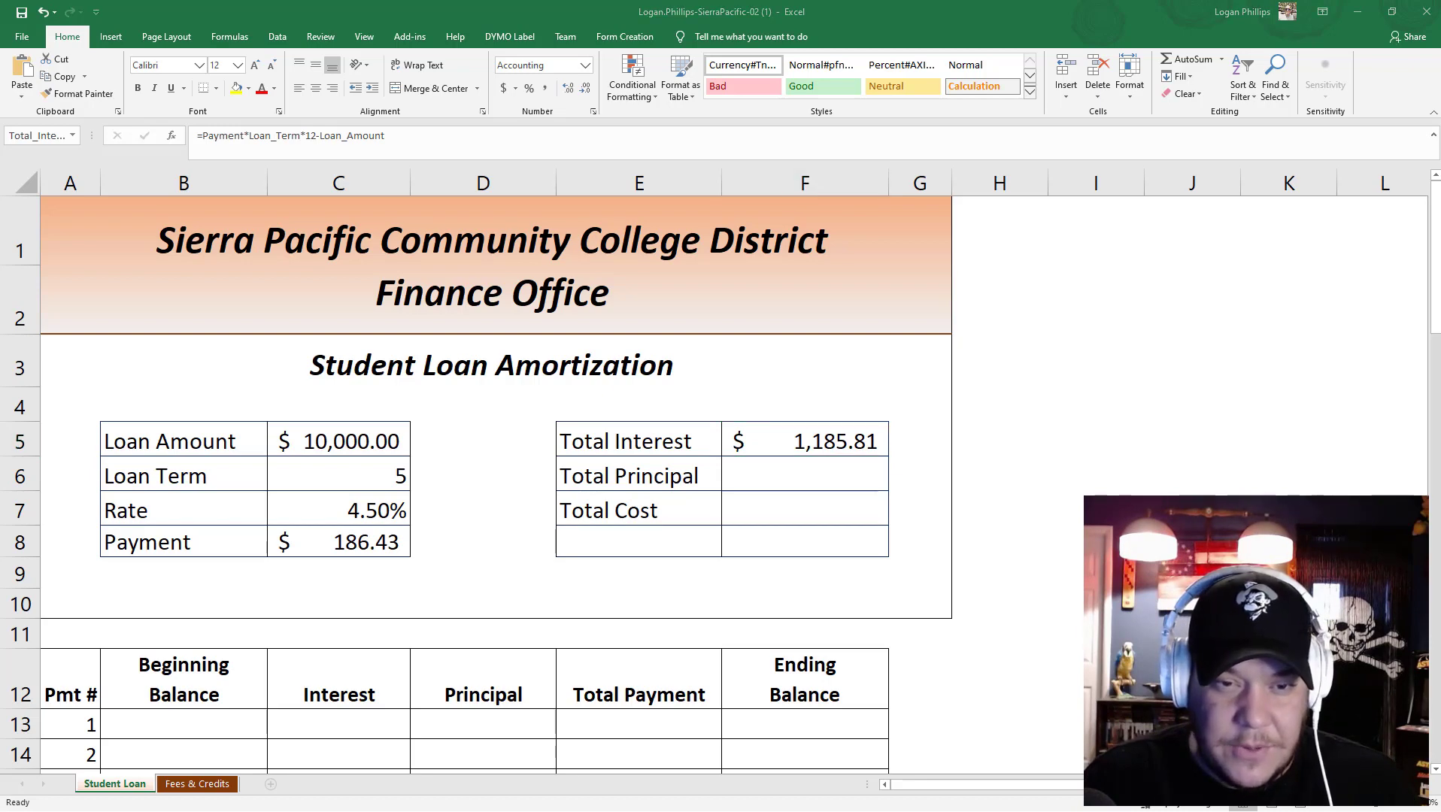
pyautogui.click(797, 436)
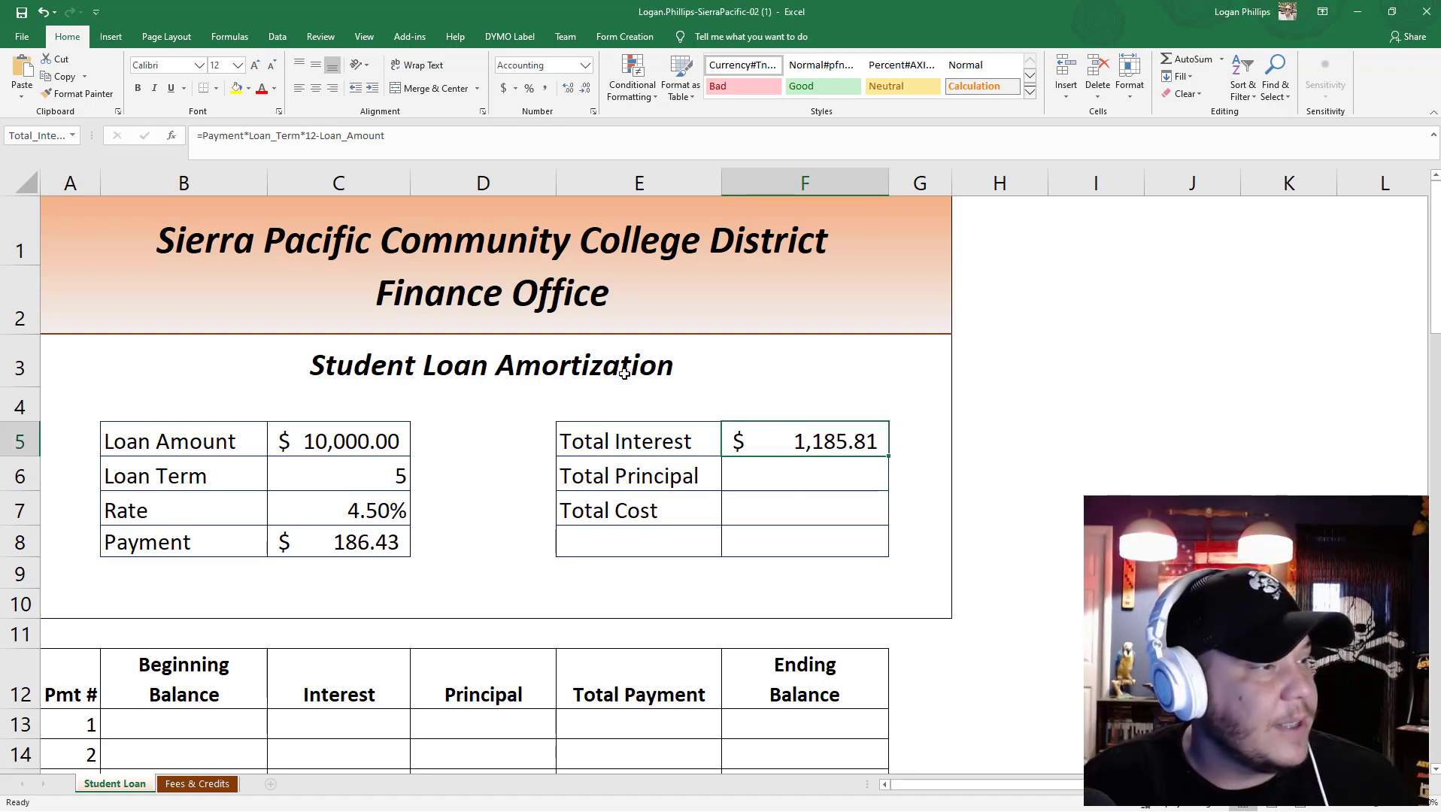
pyautogui.click(222, 137)
pyautogui.click(424, 136)
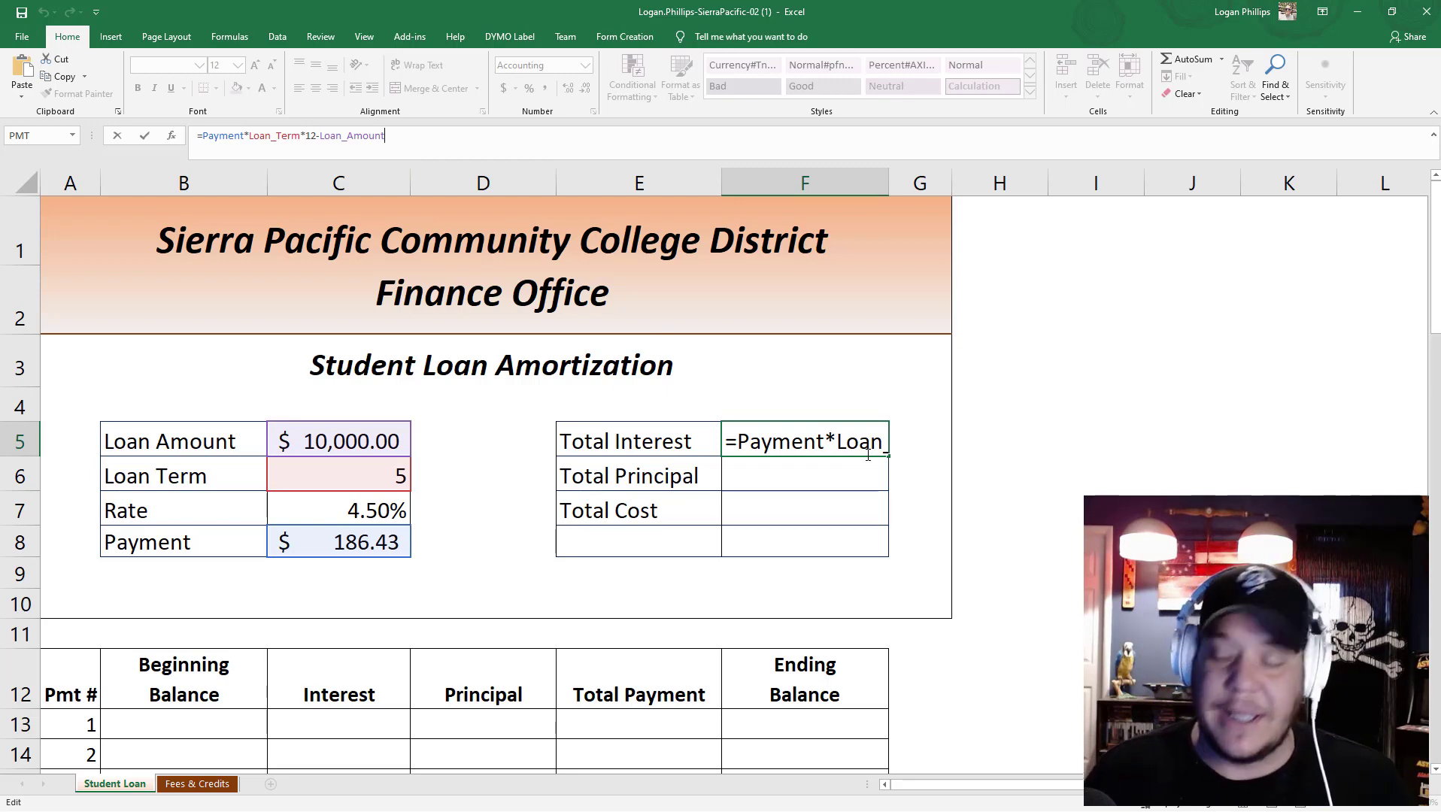
pyautogui.press('Return')
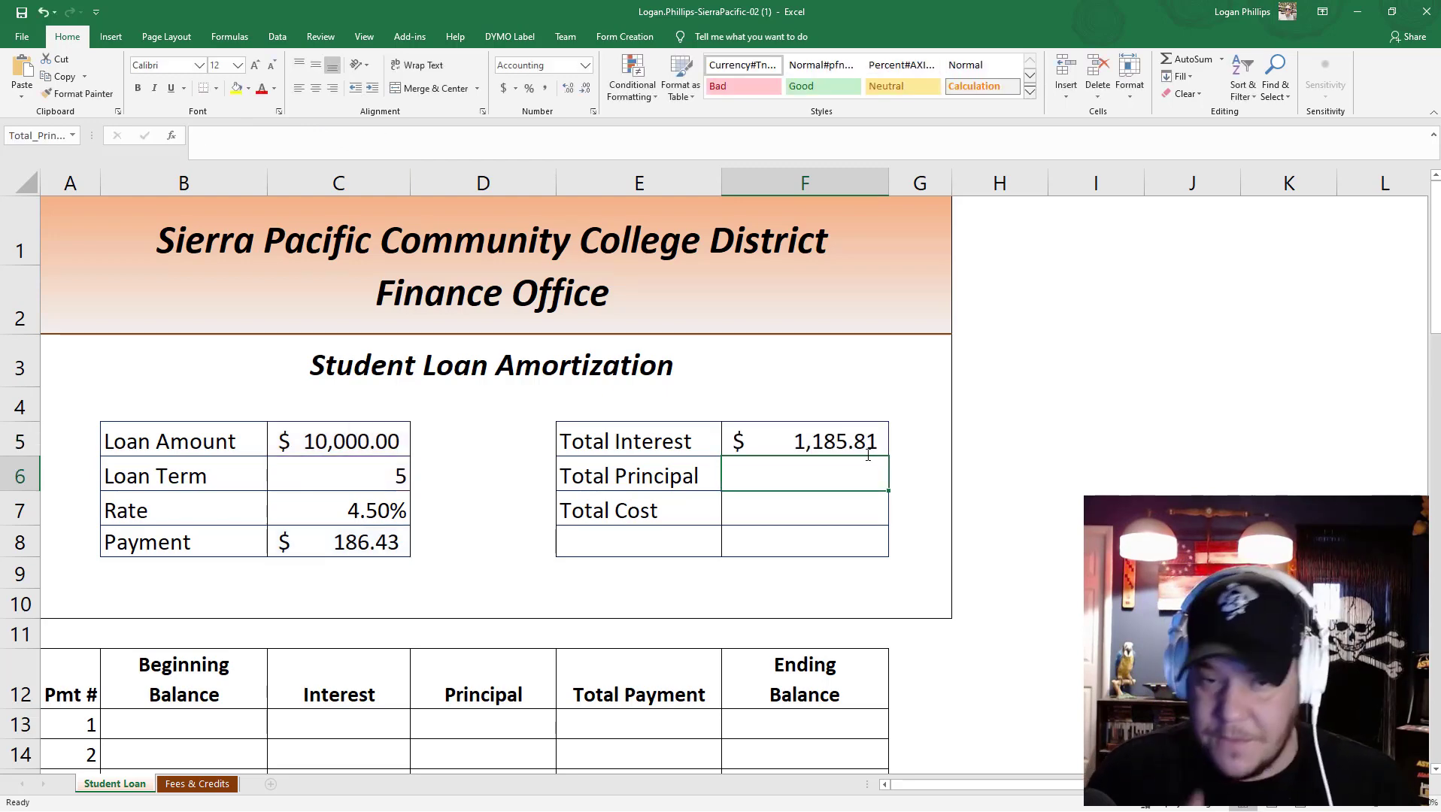
pyautogui.write('=')
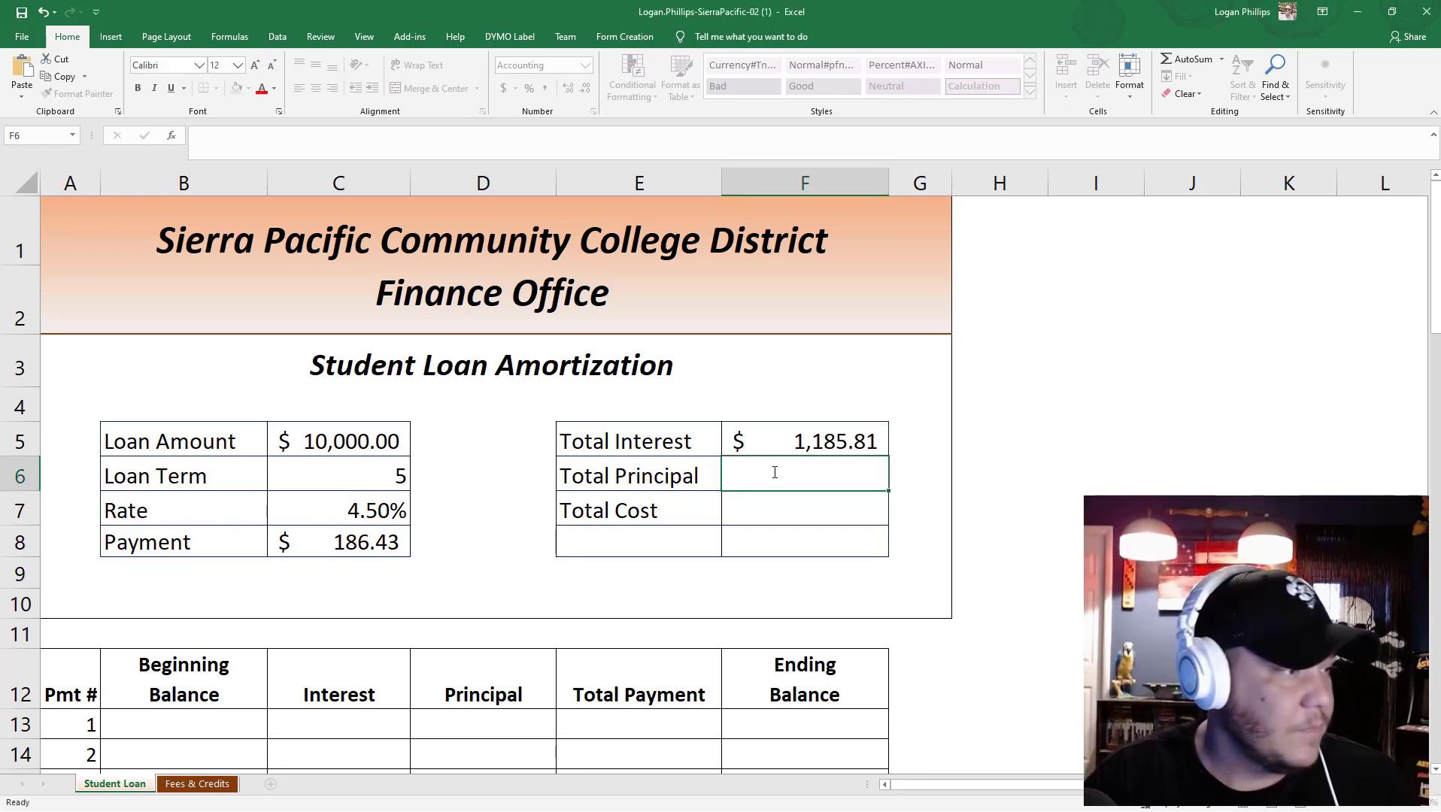
pyautogui.press('Escape')
pyautogui.click(810, 450)
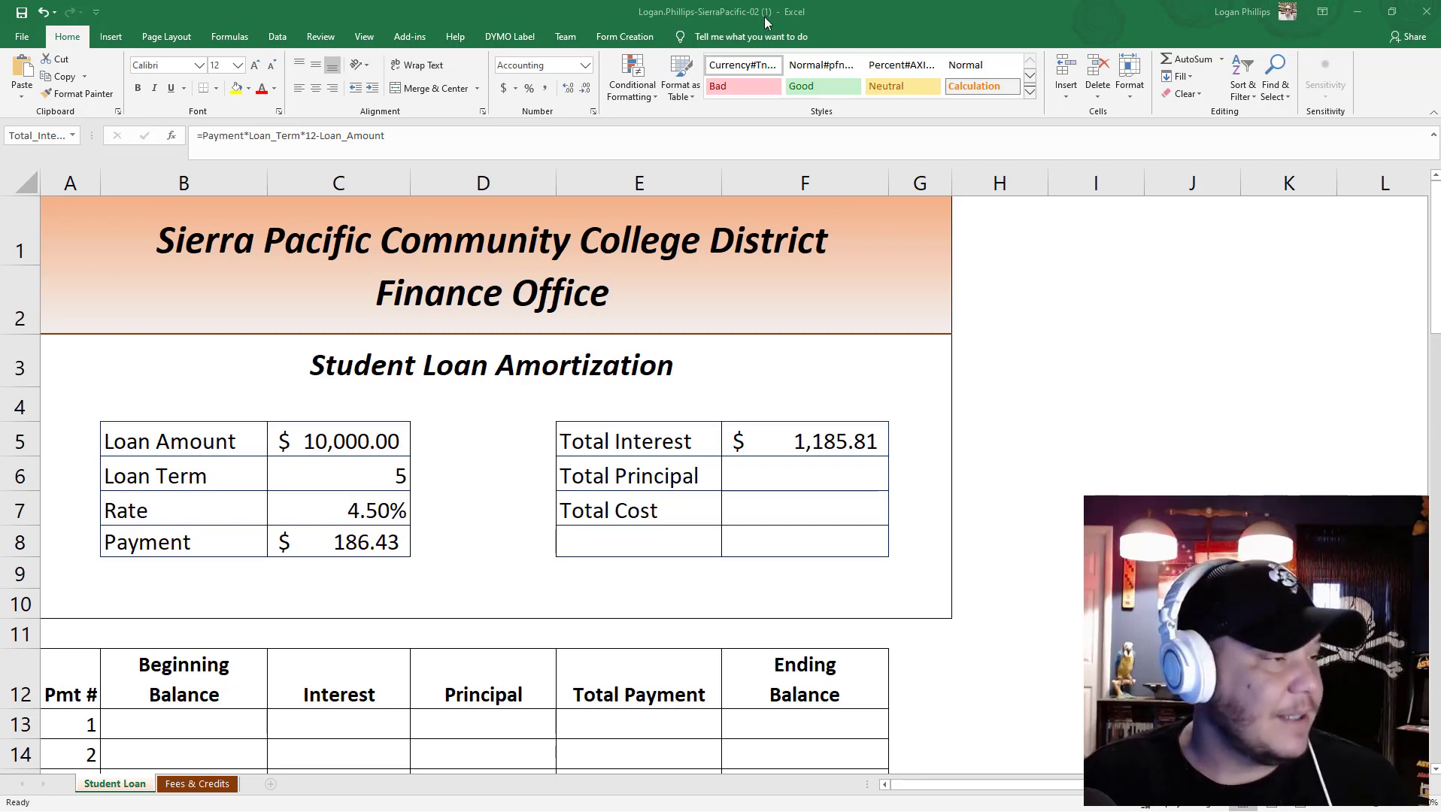
# Enter the Total Principal formula =Payment*Loan_Term*12-Total_Interest in cell F6, using the named cells.
pyautogui.click(801, 481)
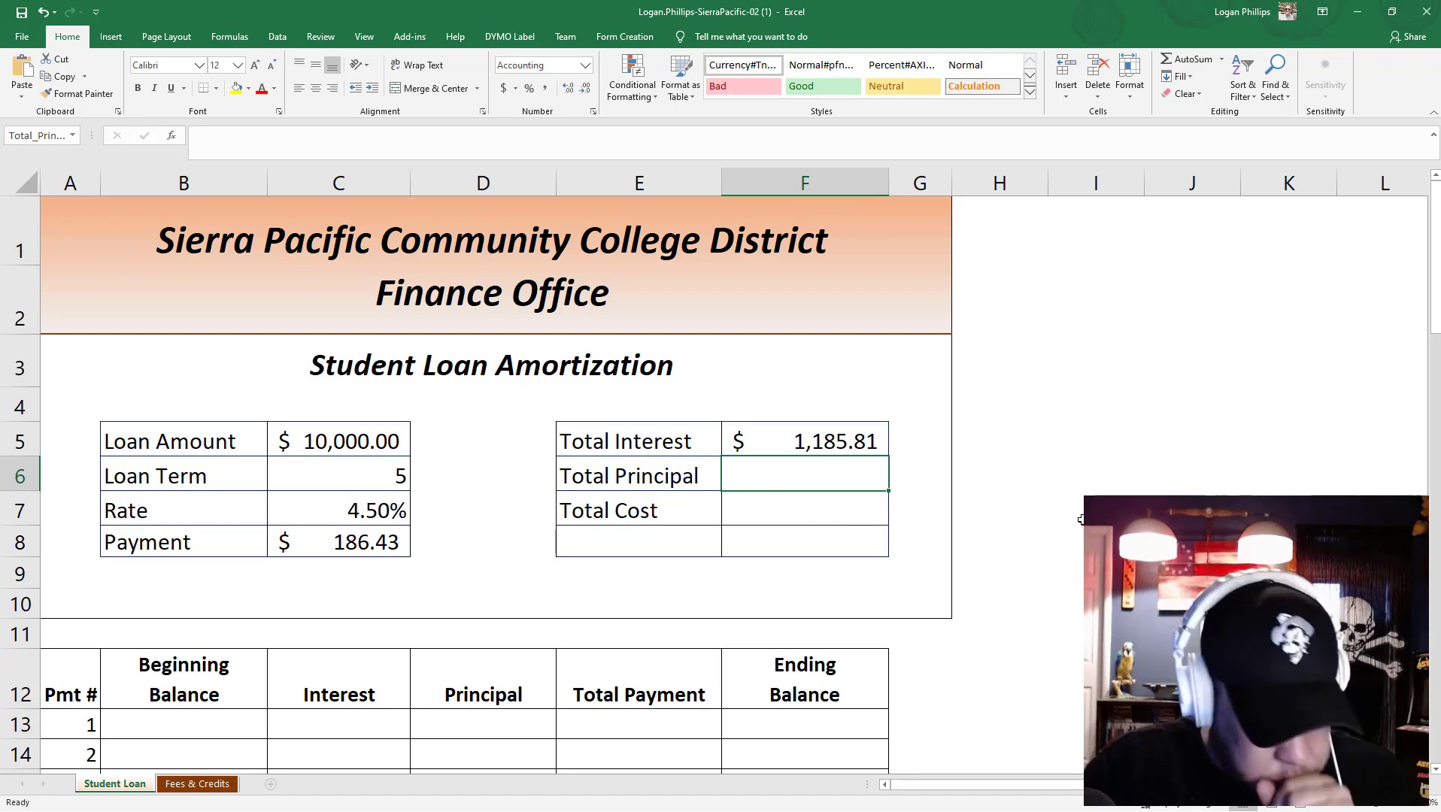
pyautogui.write('=')
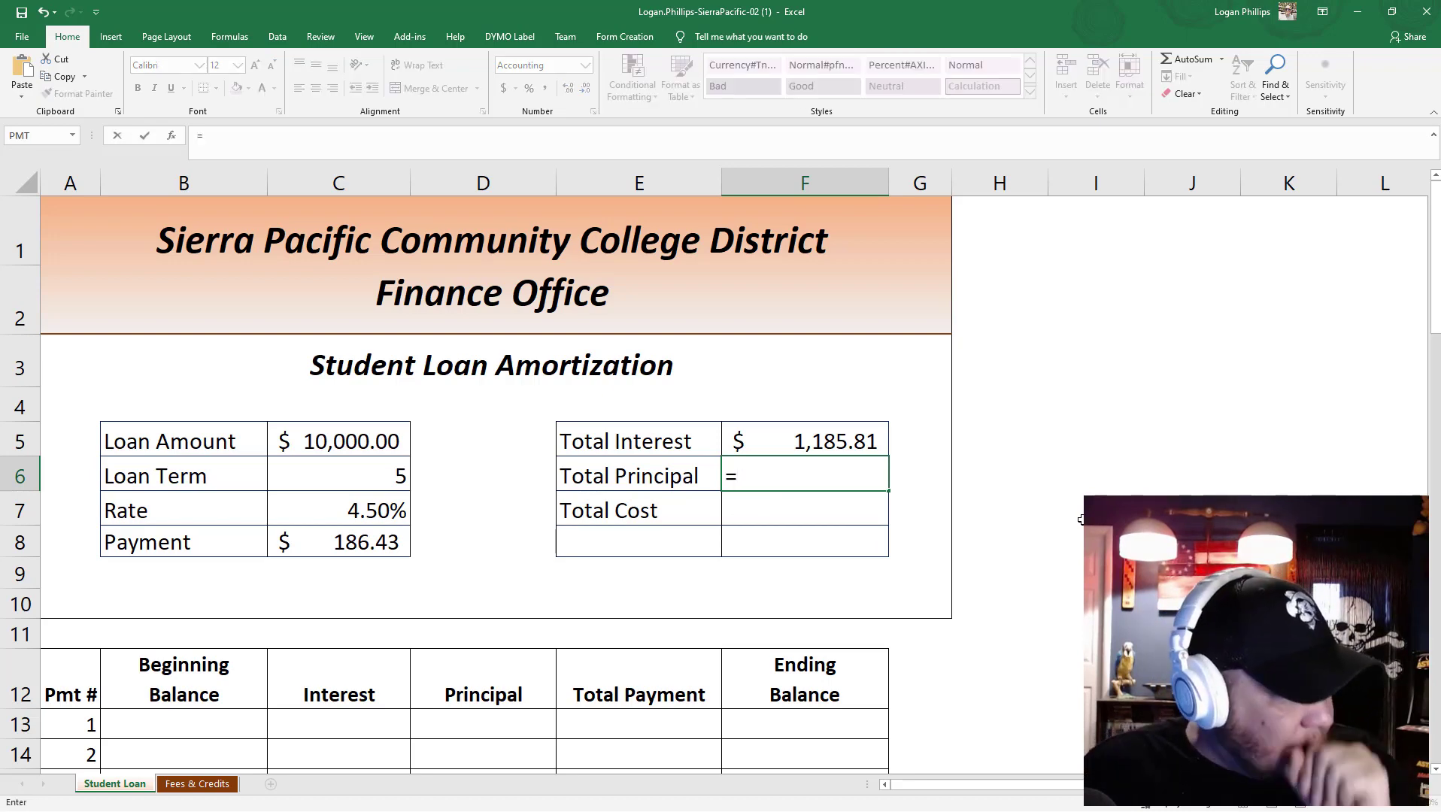
pyautogui.click(370, 543)
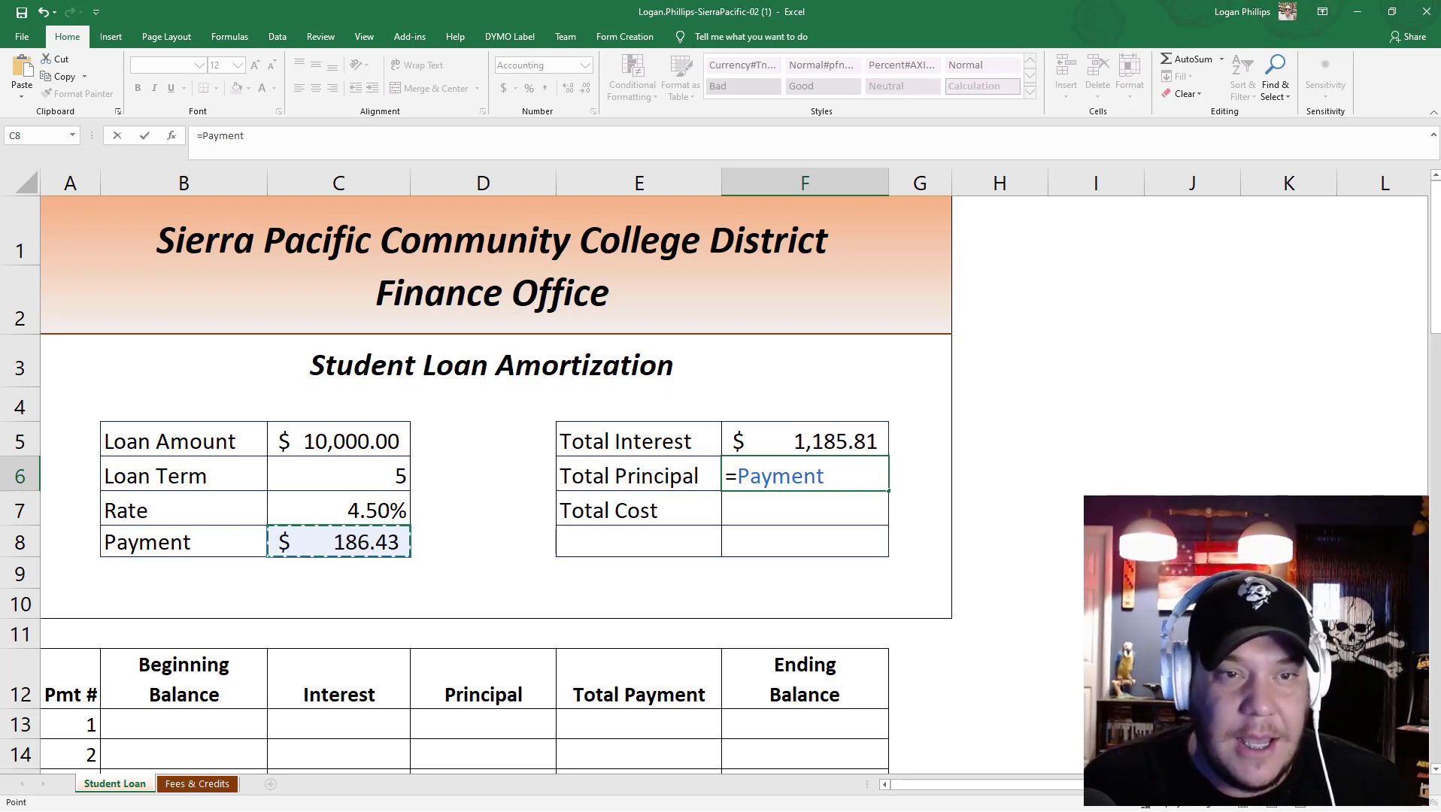
pyautogui.write('*')
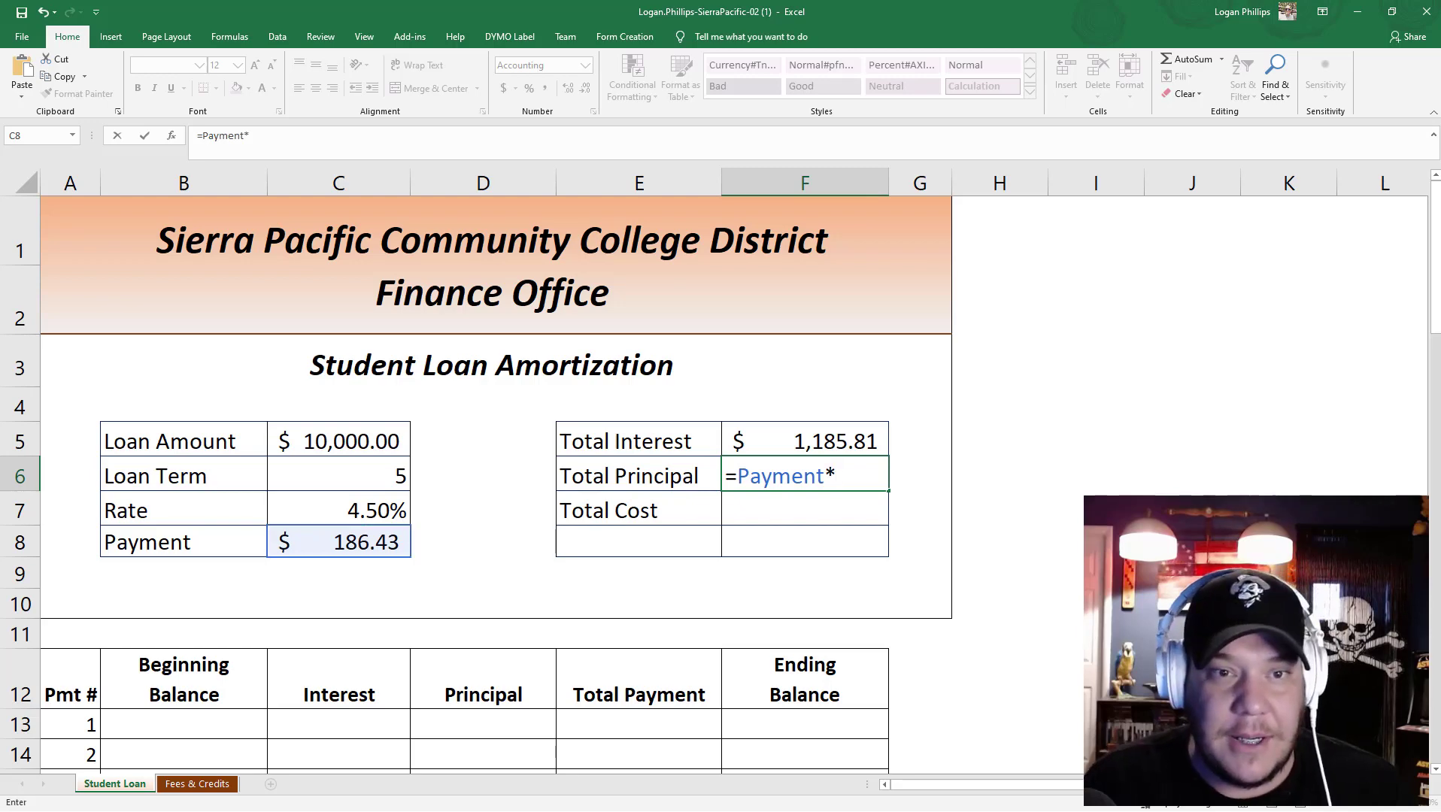
pyautogui.click(397, 481)
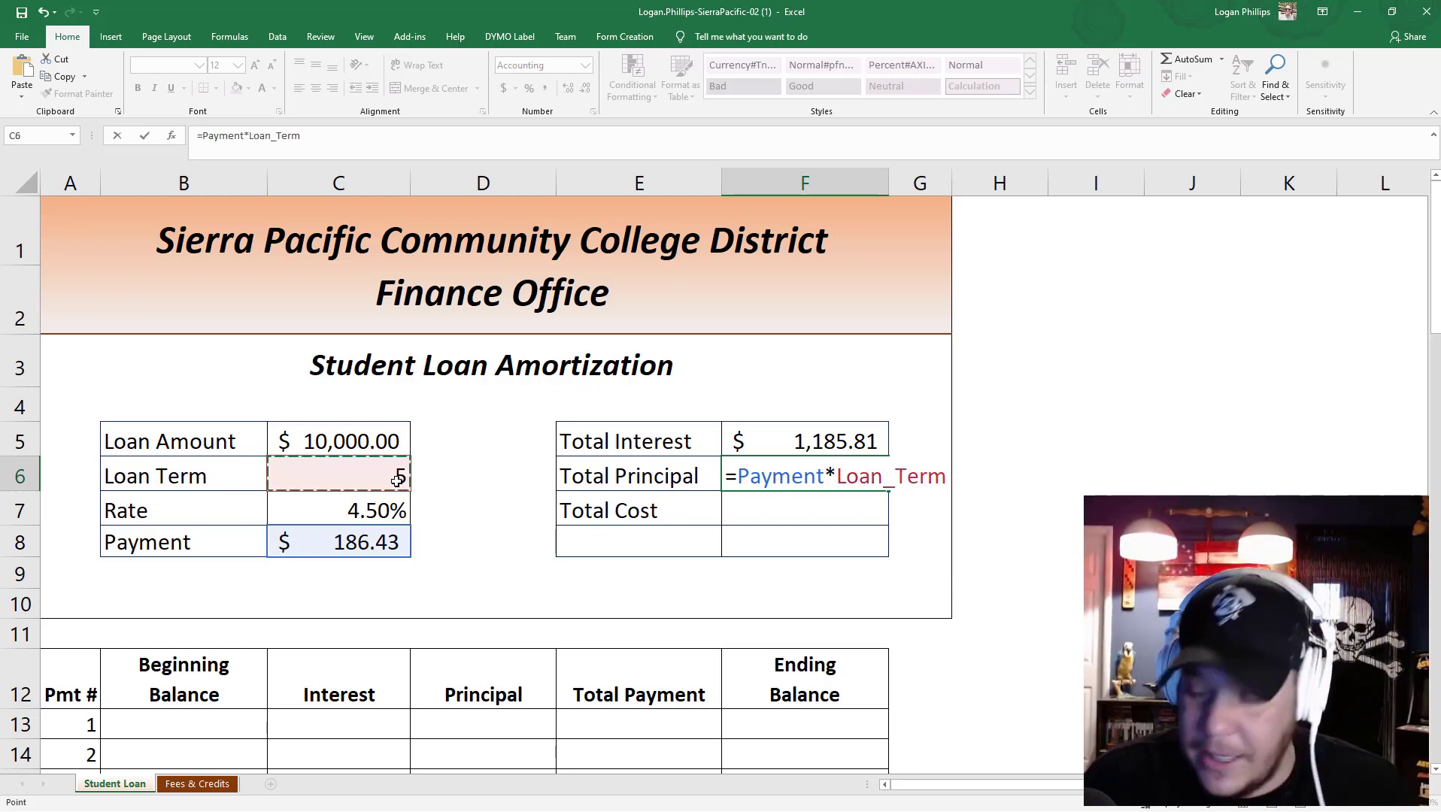
pyautogui.write('*12')
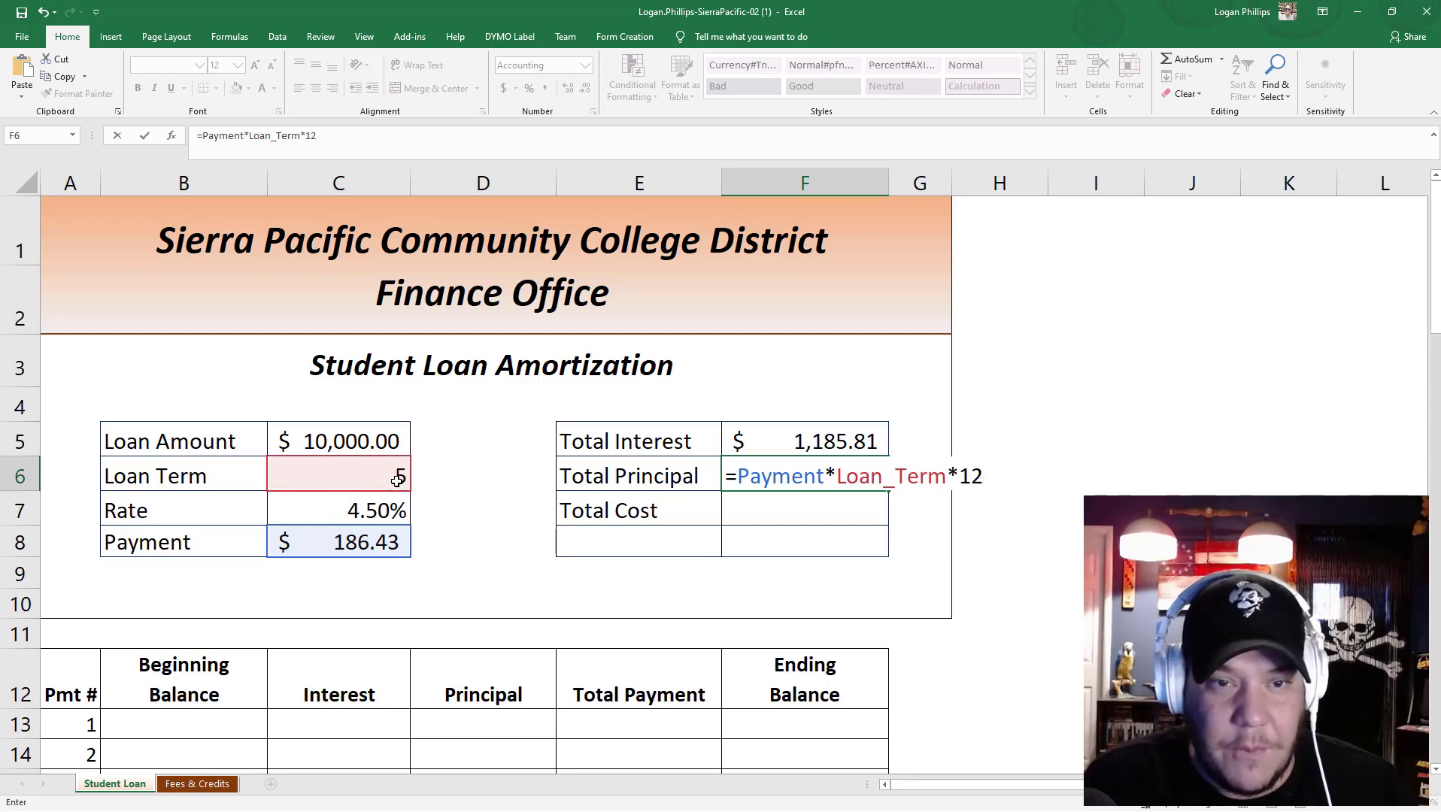
pyautogui.write('-')
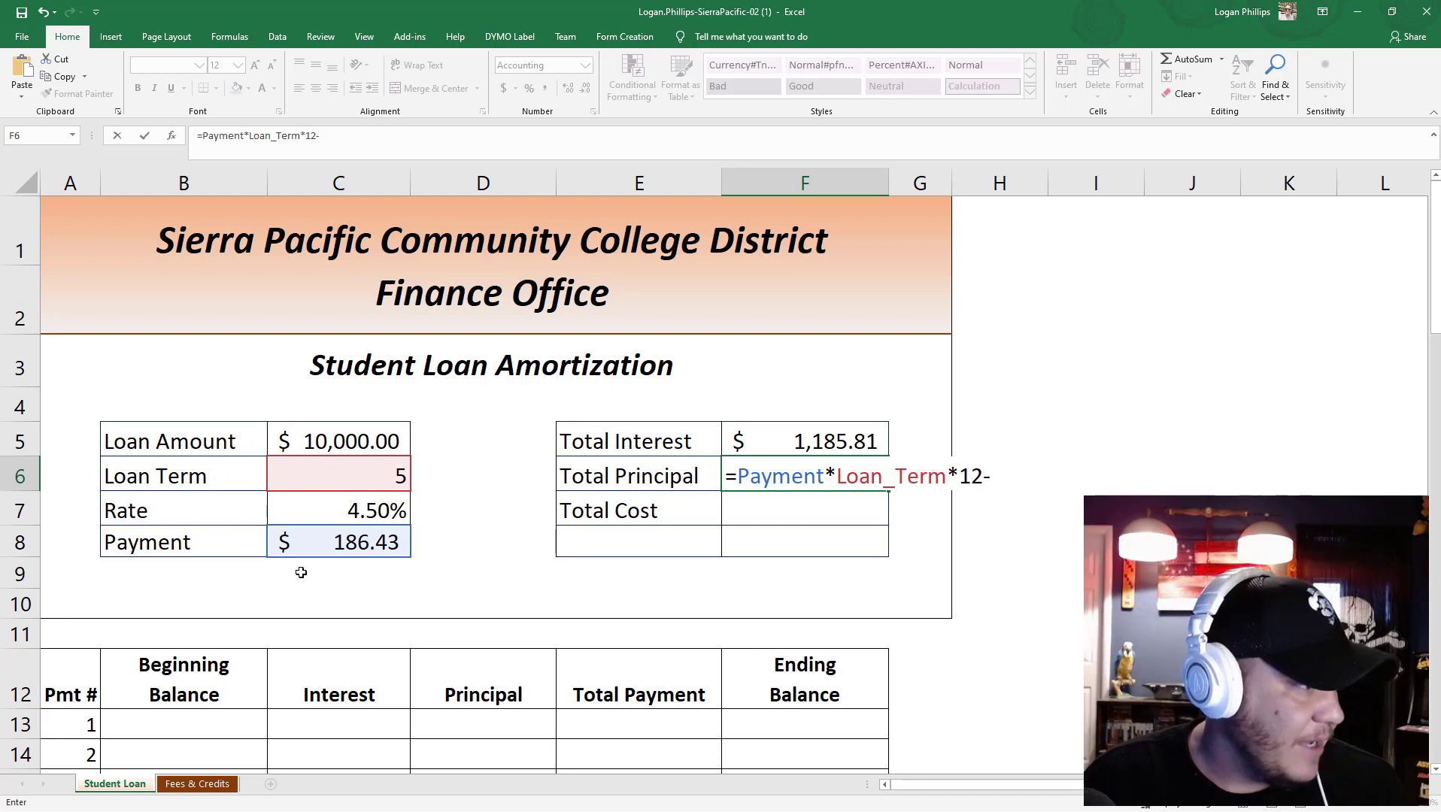
pyautogui.click(851, 444)
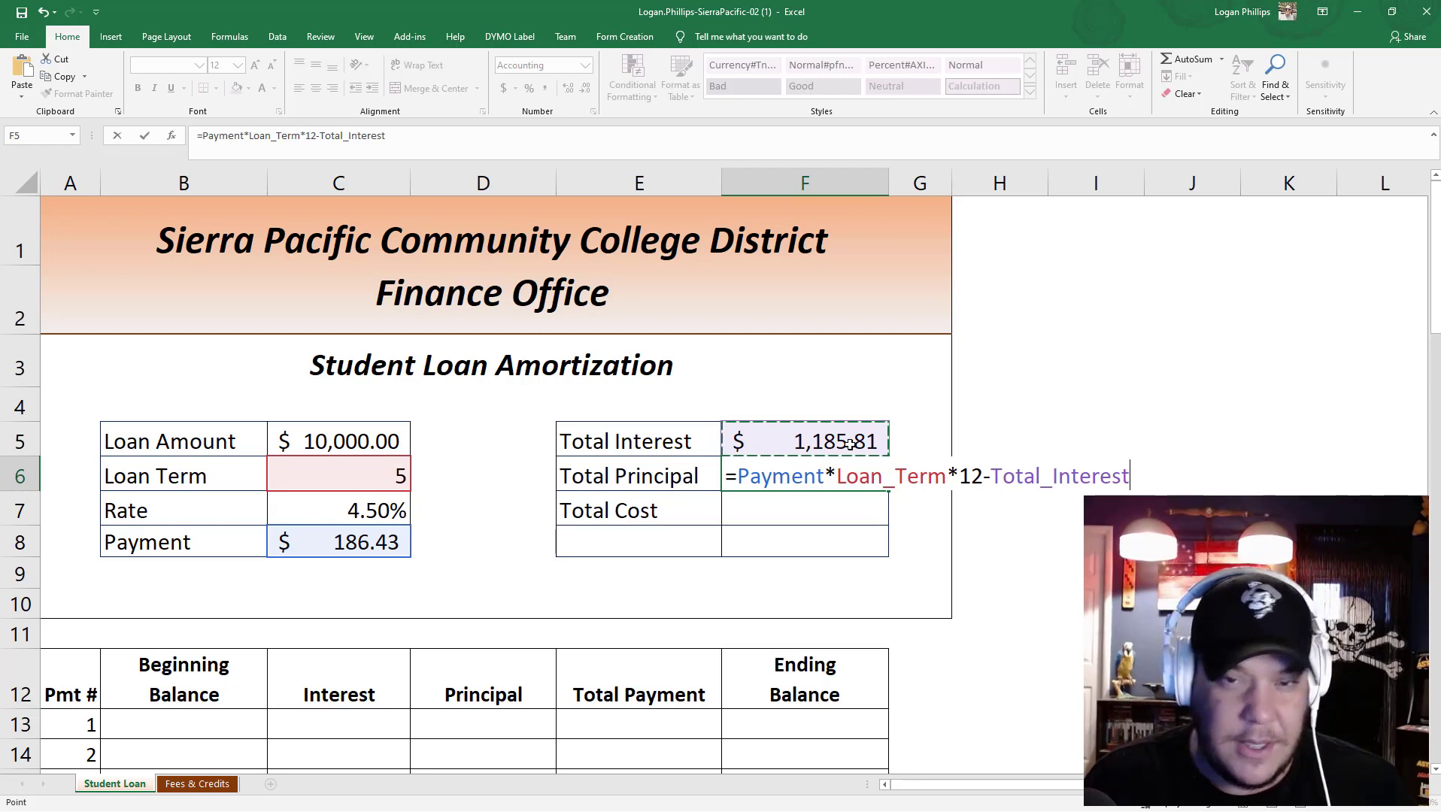
pyautogui.press('Return')
pyautogui.press('Up')
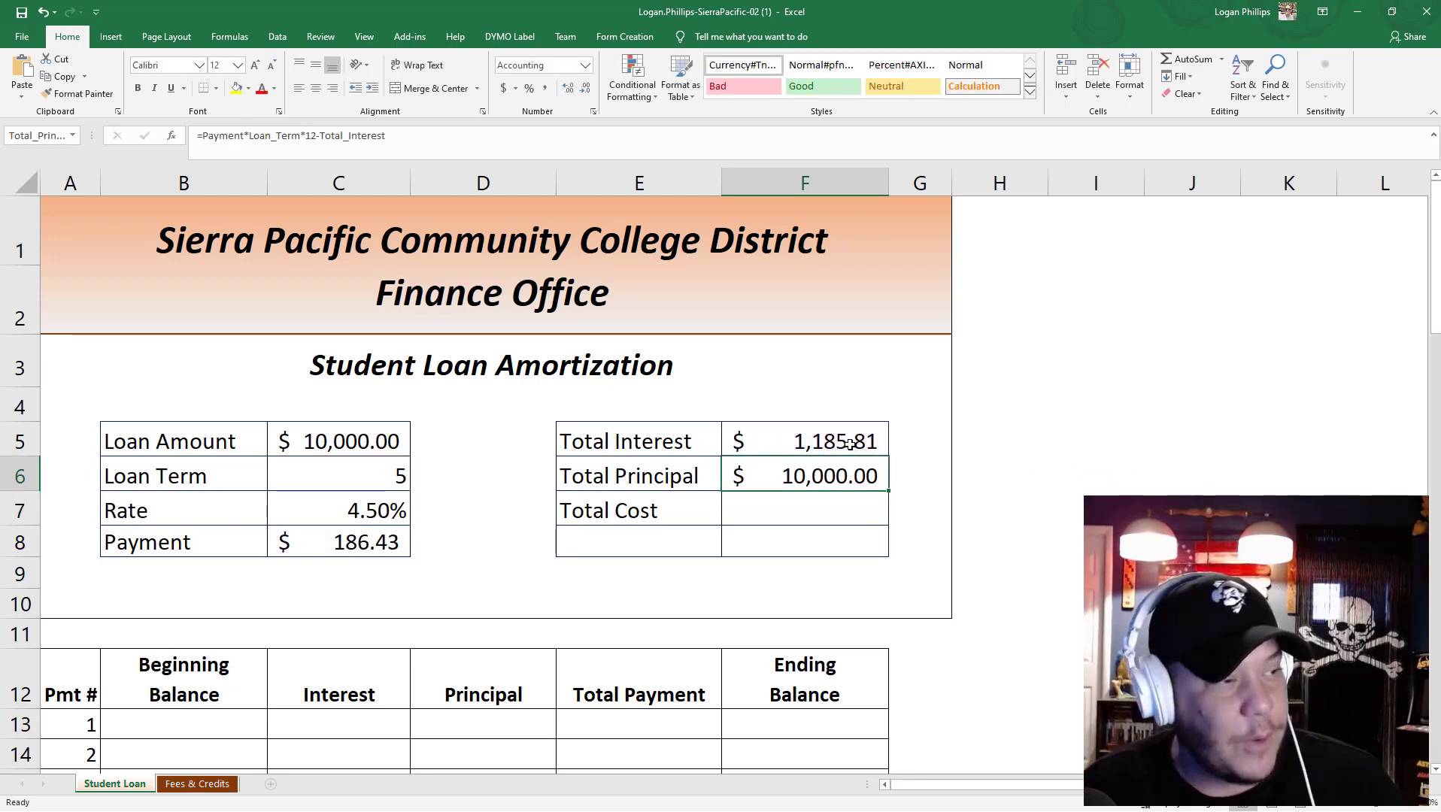
# Review the Total Principal formula in cell F6 and the workbook's defined range names in the Name Manager.
pyautogui.click(819, 502)
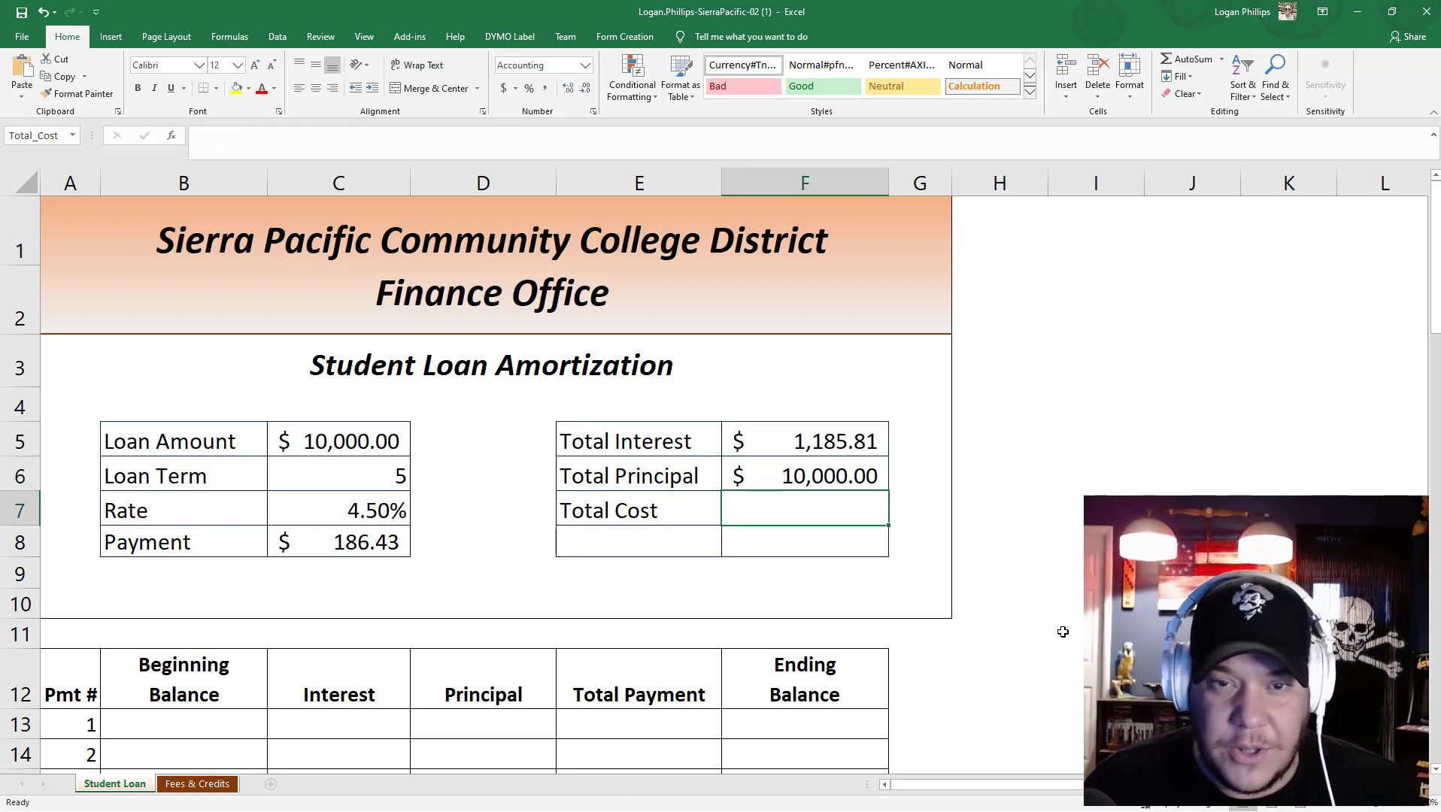
pyautogui.click(852, 482)
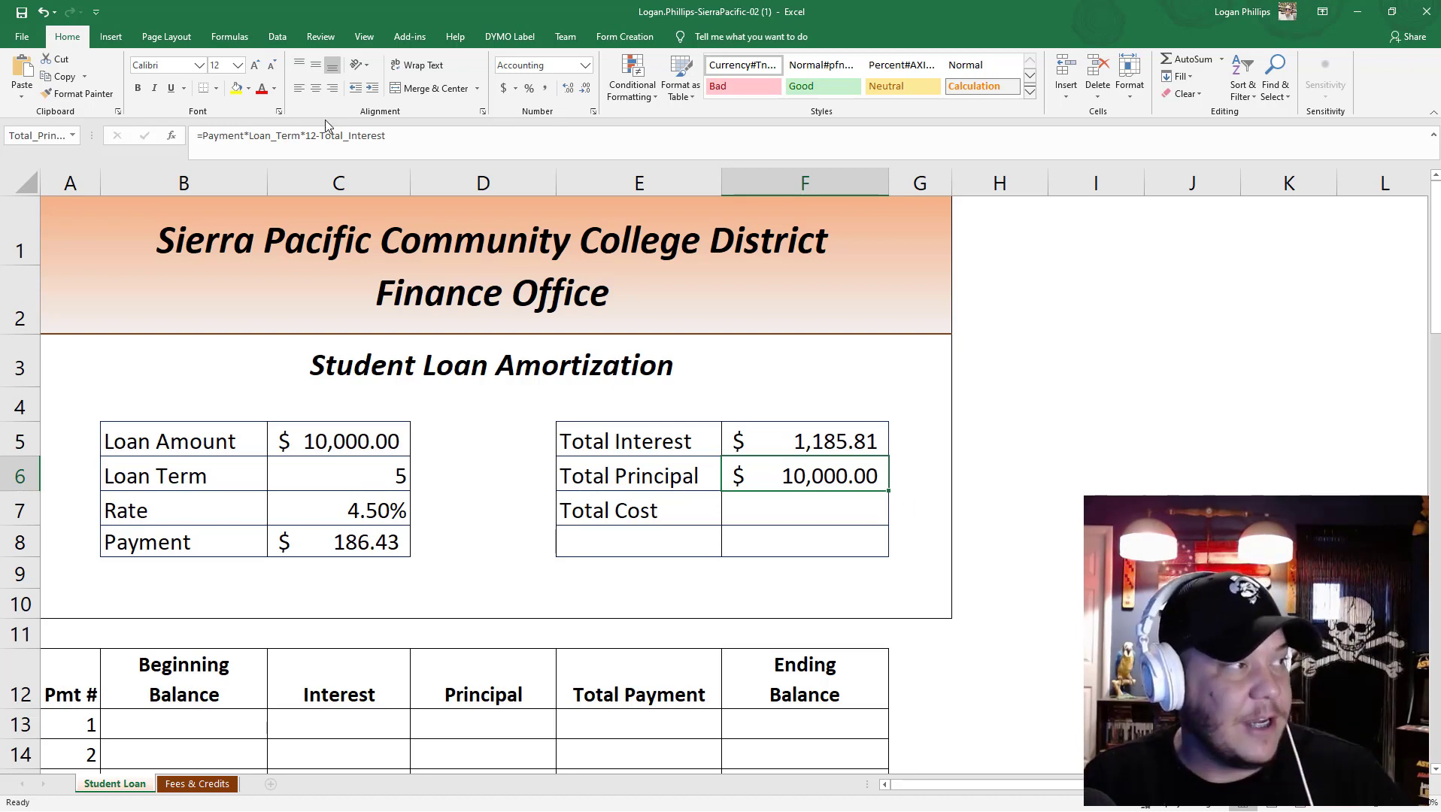
pyautogui.click(371, 136)
pyautogui.click(247, 39)
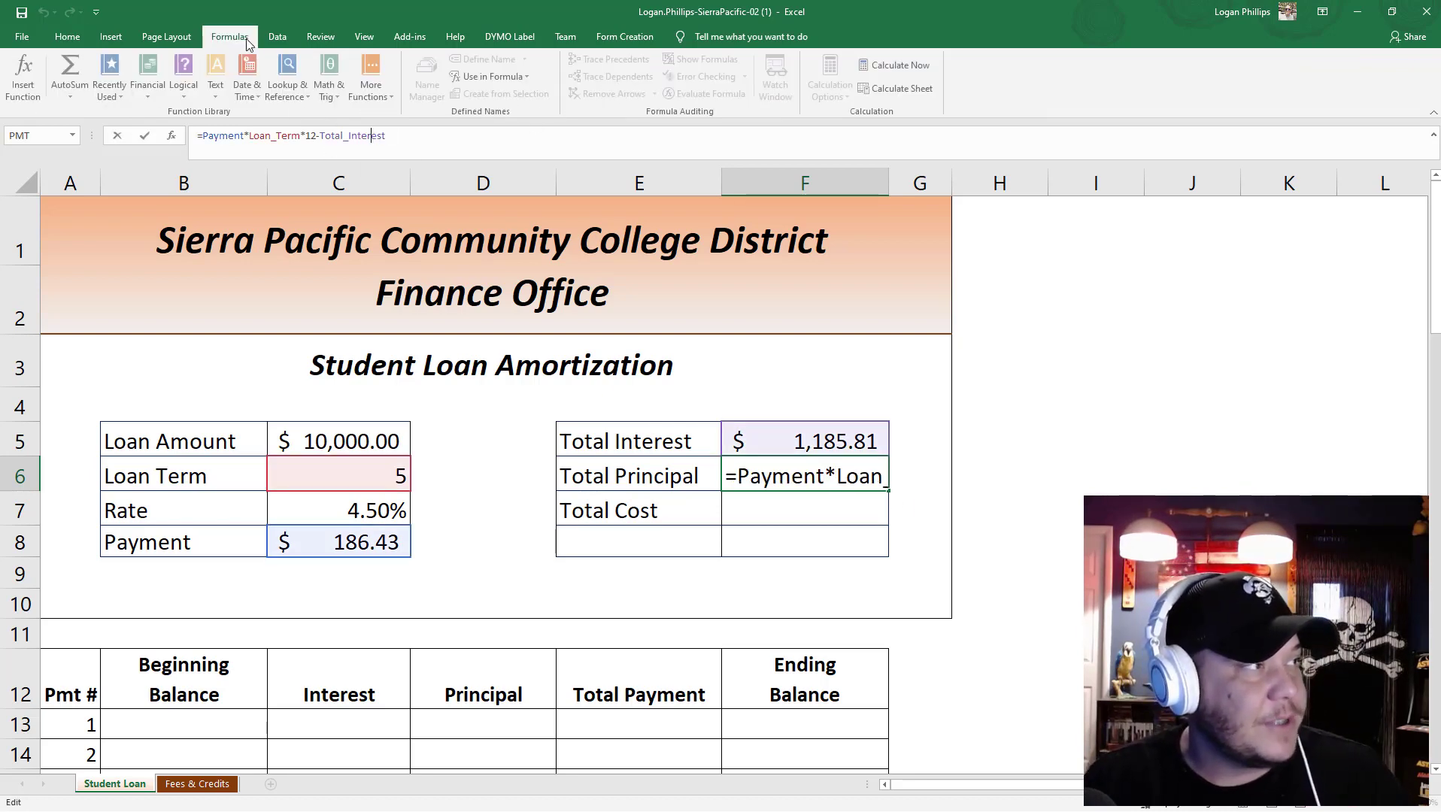
pyautogui.click(675, 338)
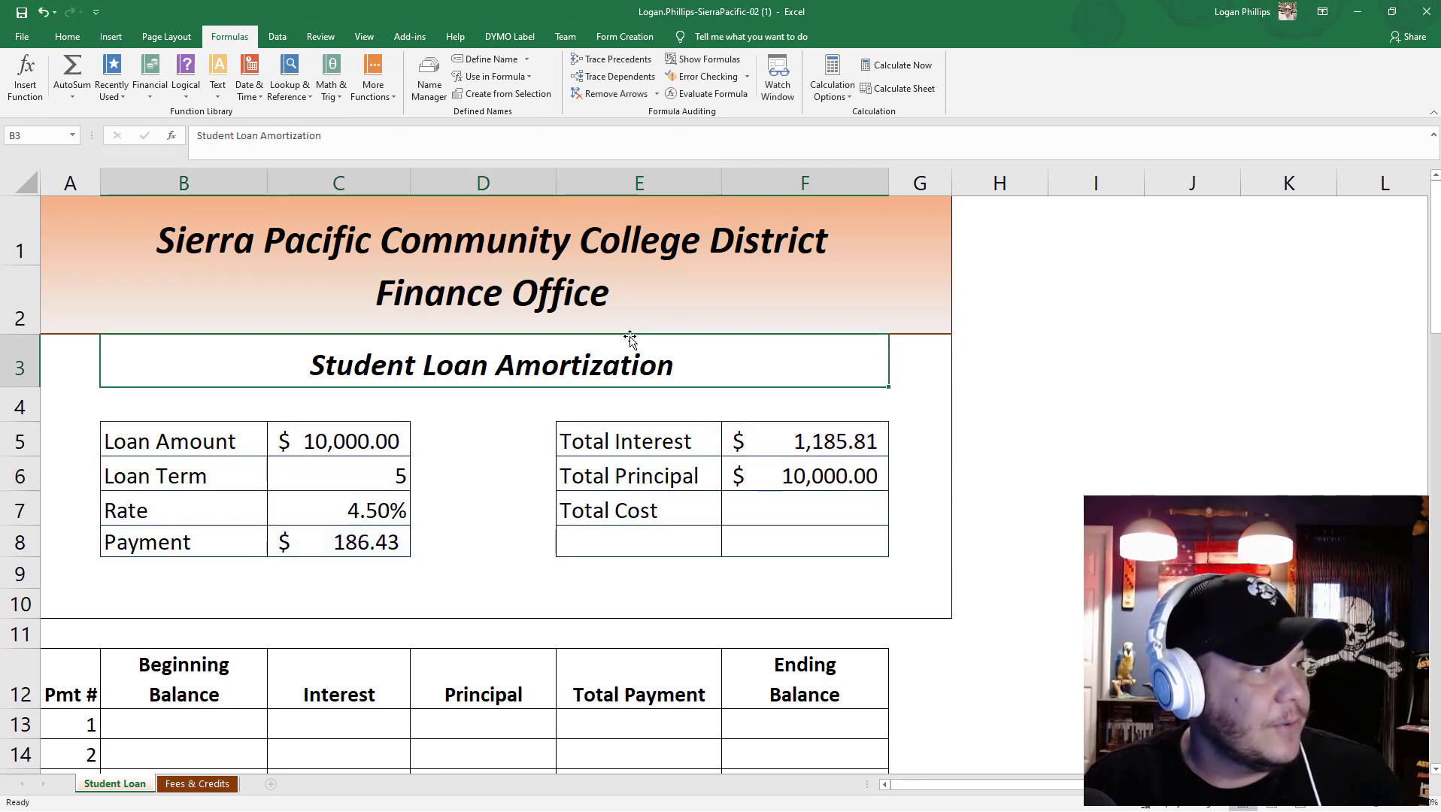
pyautogui.click(671, 407)
pyautogui.click(429, 77)
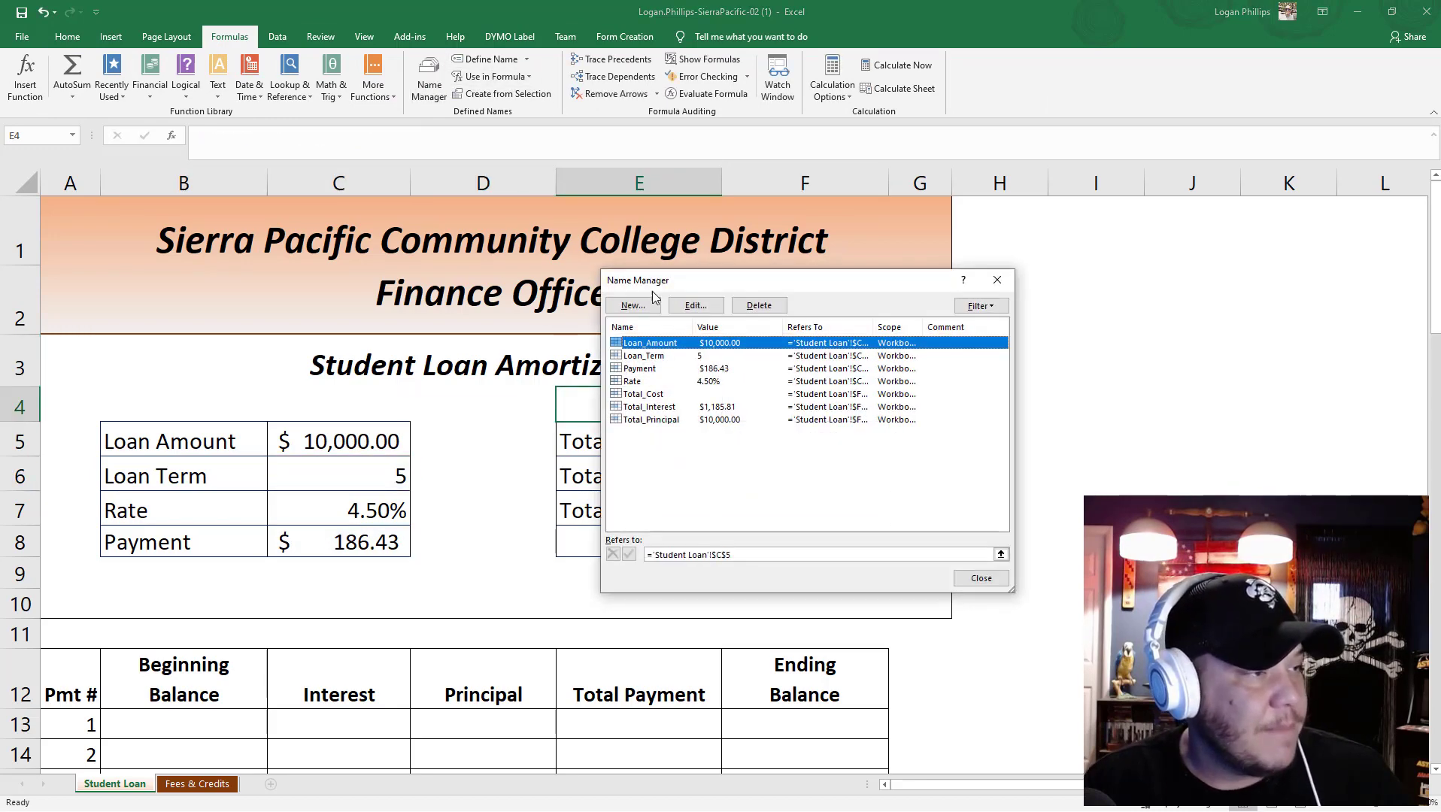
pyautogui.click(981, 579)
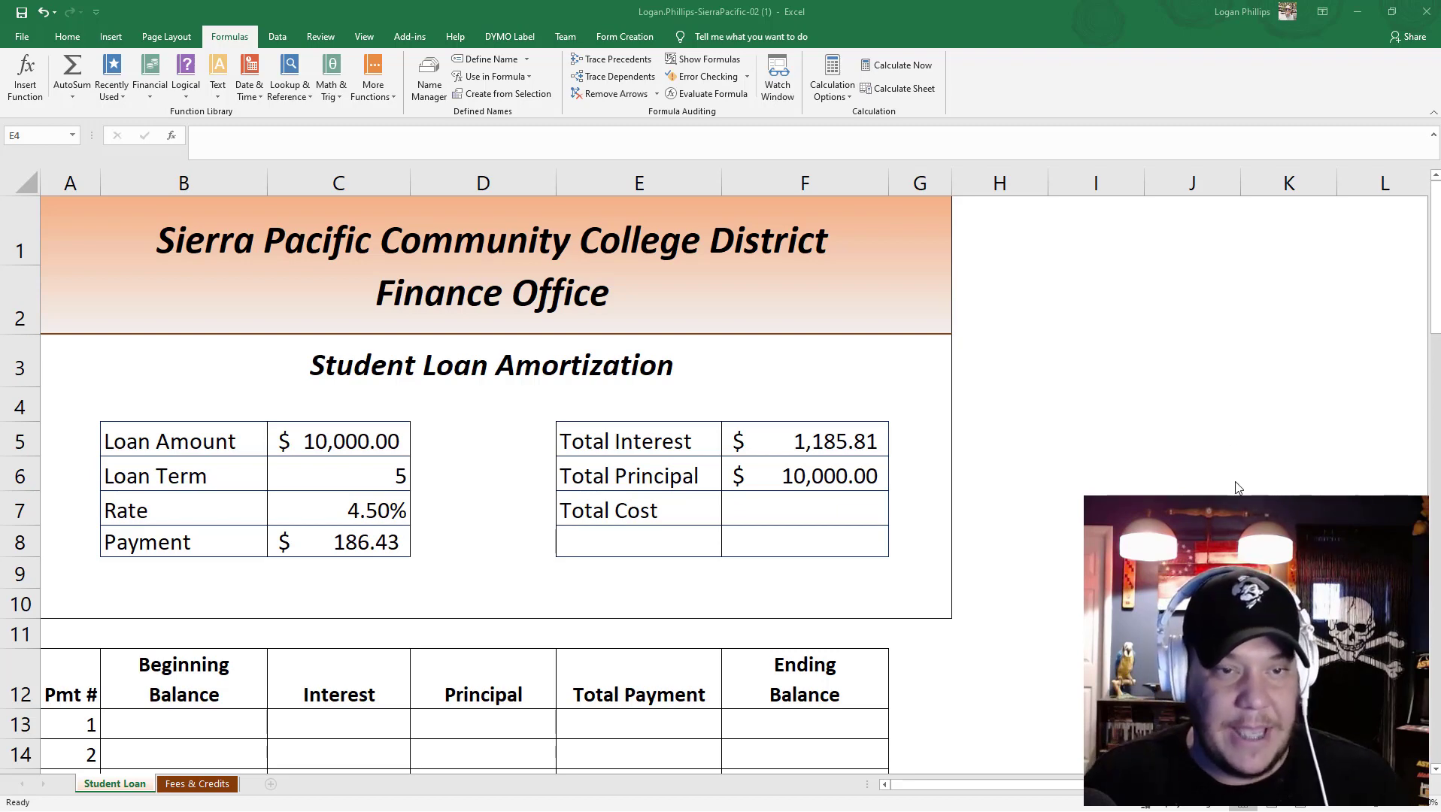
# Enter the Total Cost formula =Total_Principal+Total_Interest in cell F7, using the named cells.
pyautogui.click(825, 518)
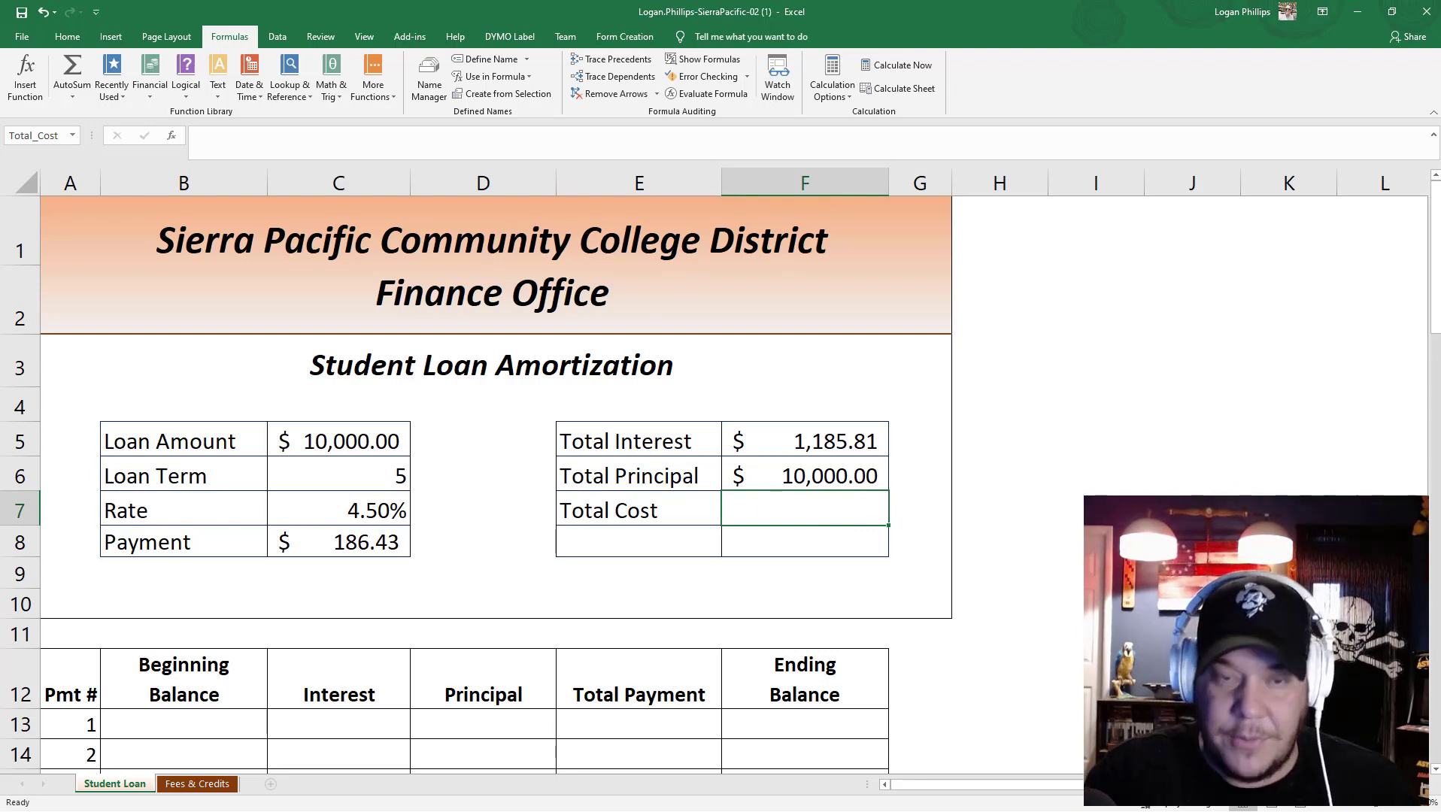
pyautogui.write('=')
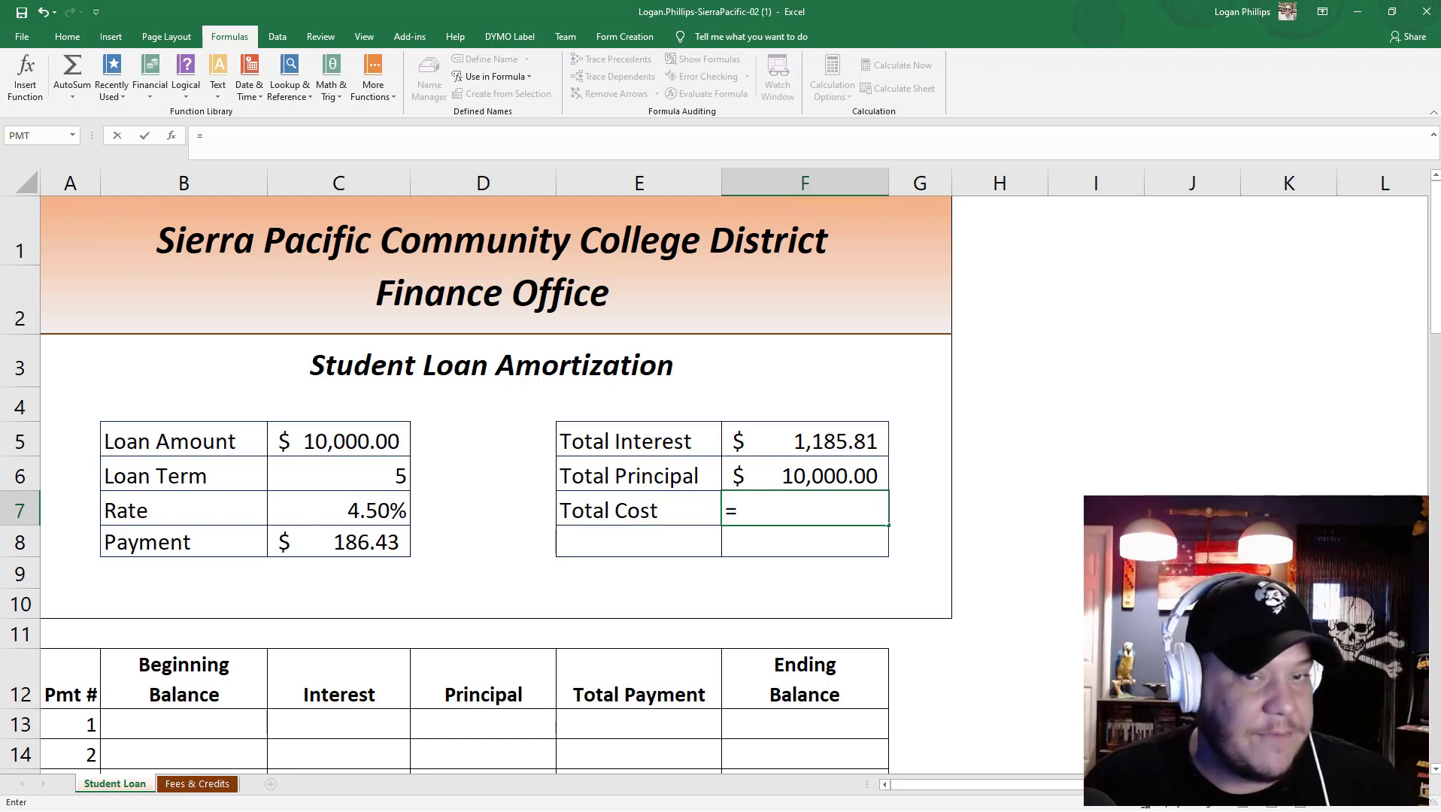
pyautogui.click(851, 464)
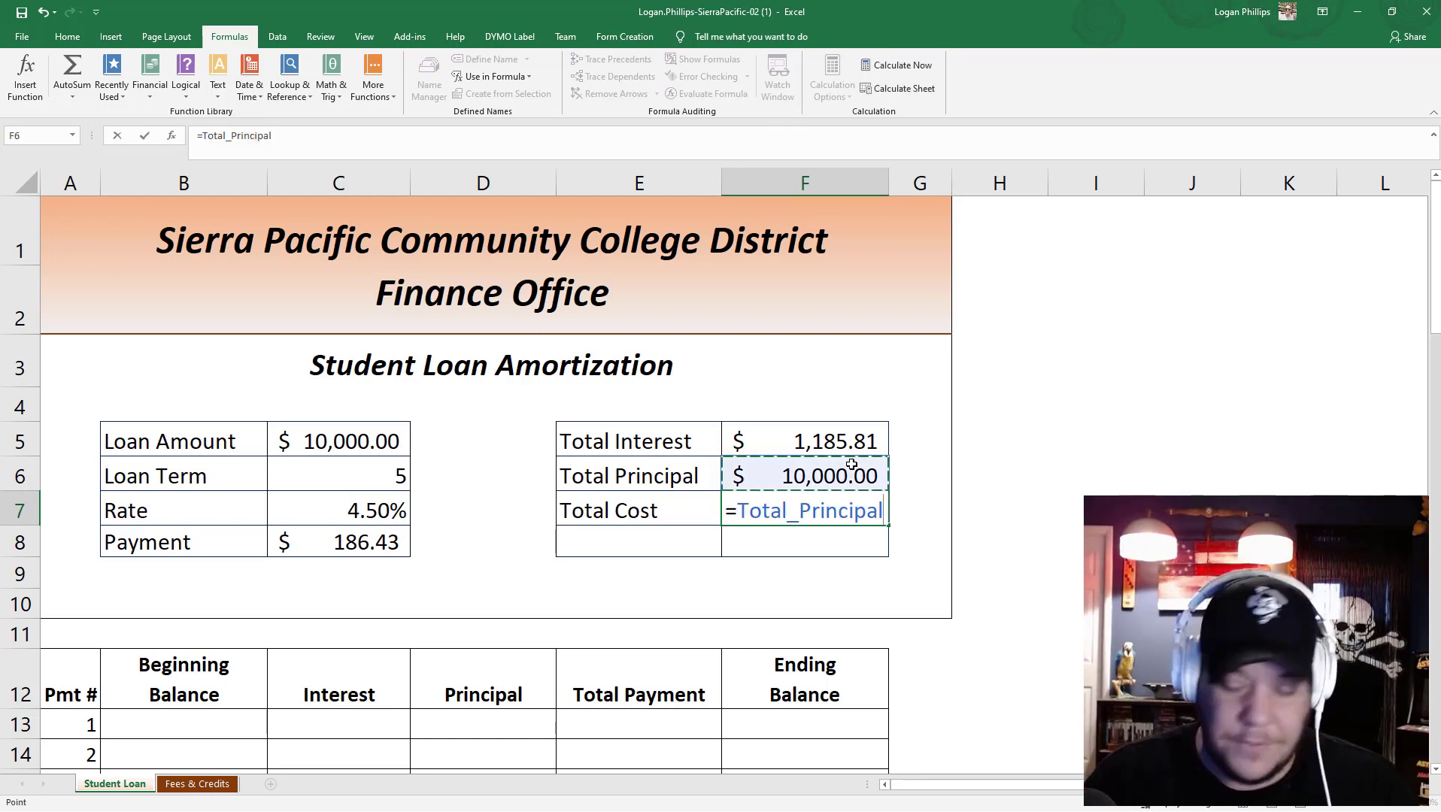
pyautogui.write('+')
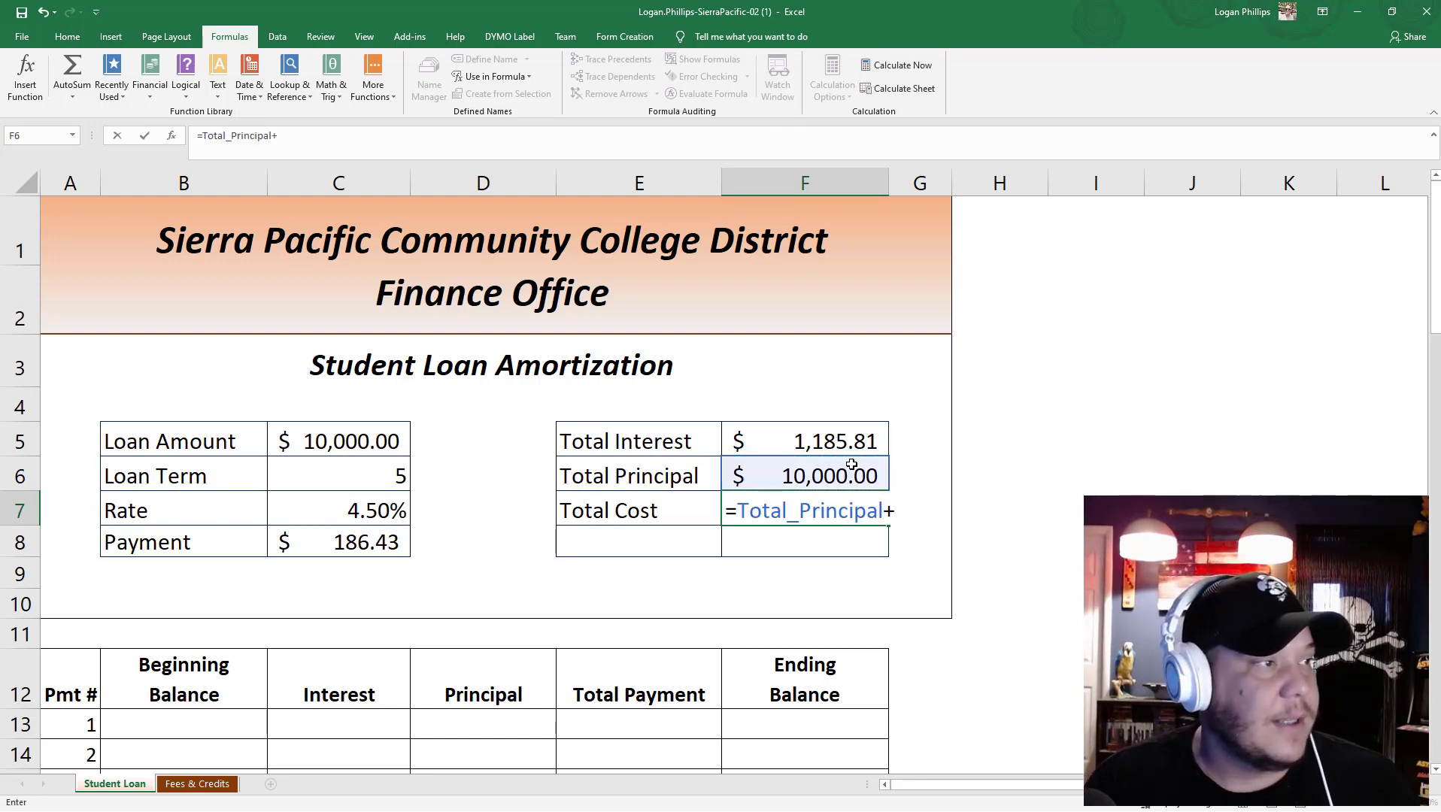
pyautogui.click(859, 441)
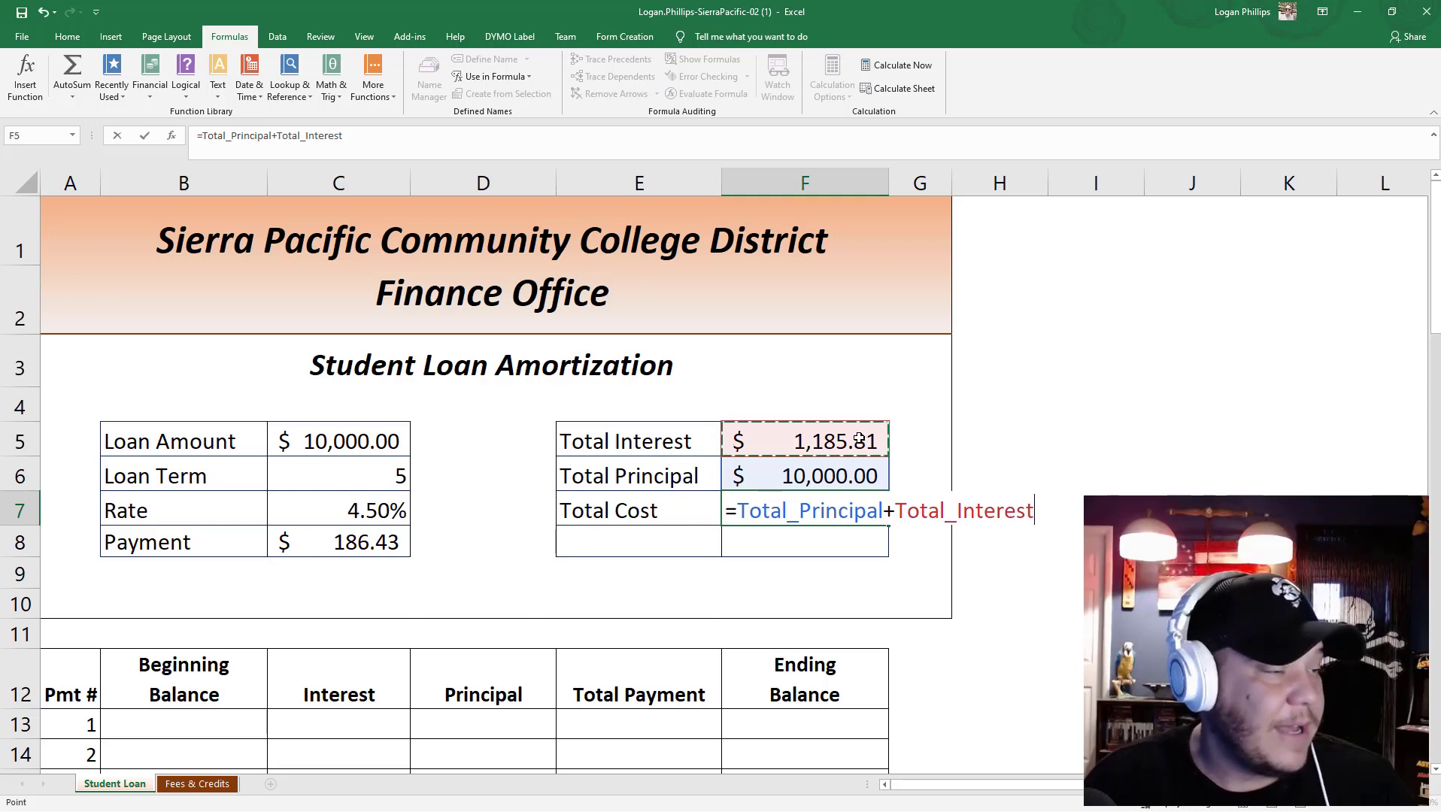
pyautogui.press('Return')
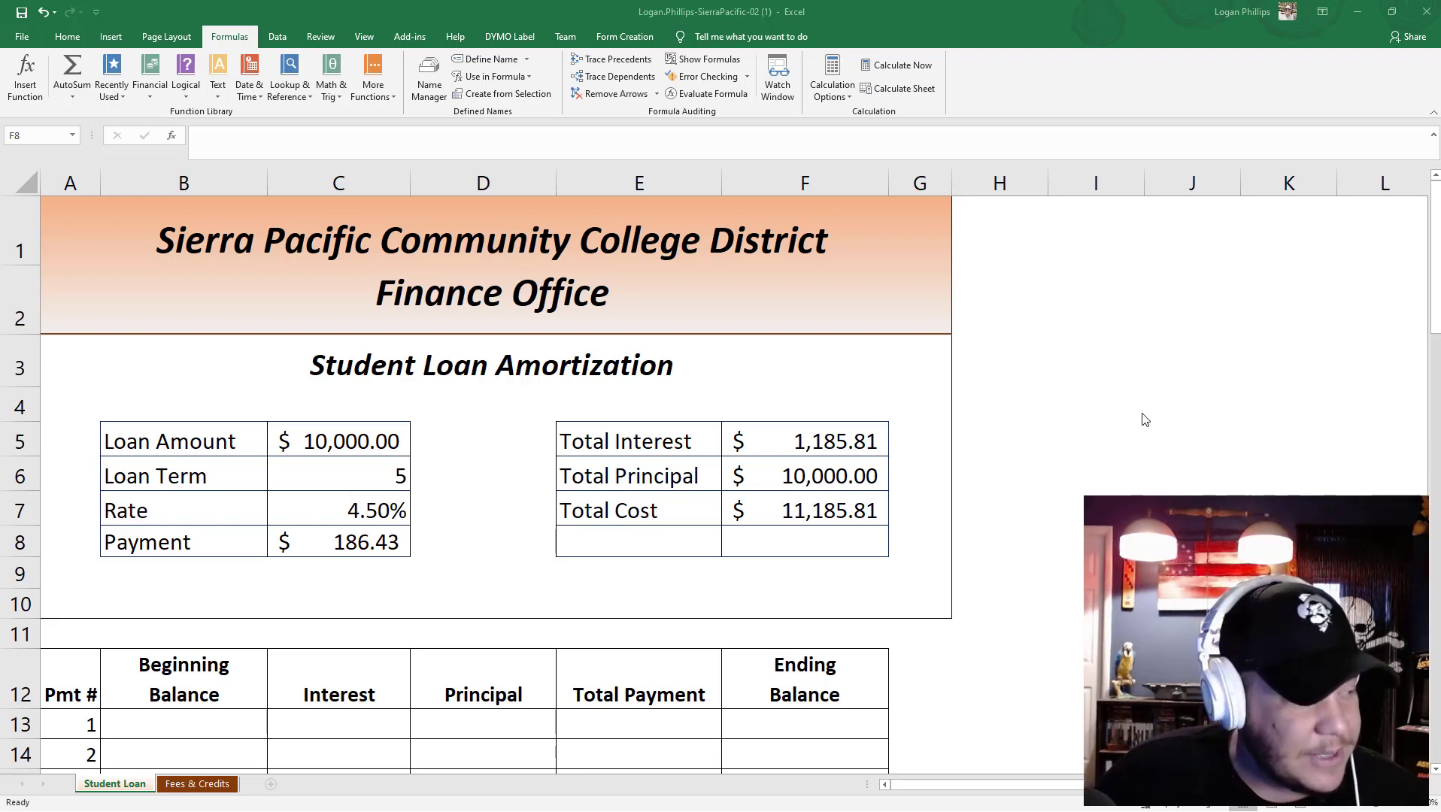
# Examine the empty amortization schedule below the loan summary, from its column headings to its lower rows.
pyautogui.scroll(-2, 1142, 421)
pyautogui.scroll(-2, 1140, 433)
pyautogui.scroll(1, 277, 299)
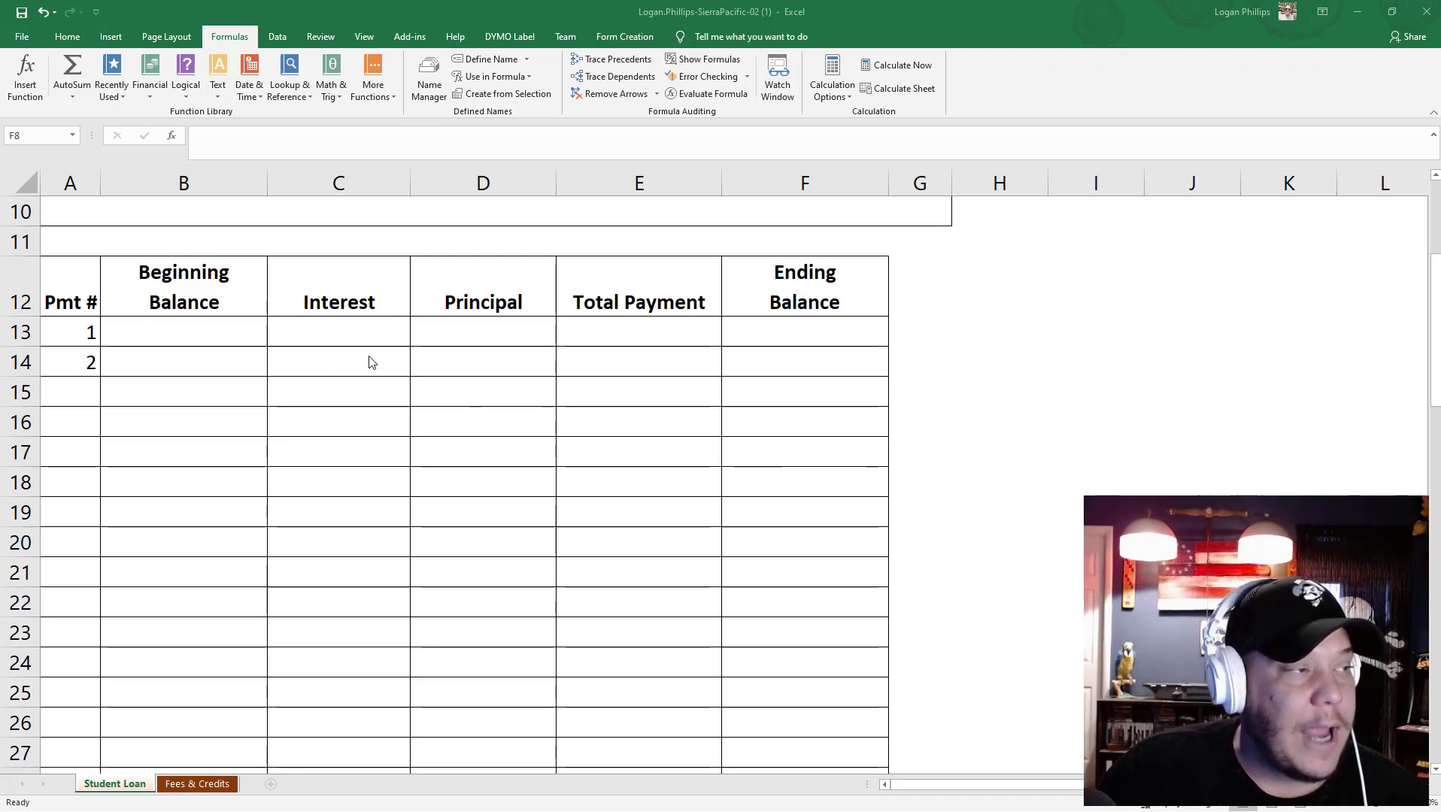
pyautogui.scroll(-14, 524, 416)
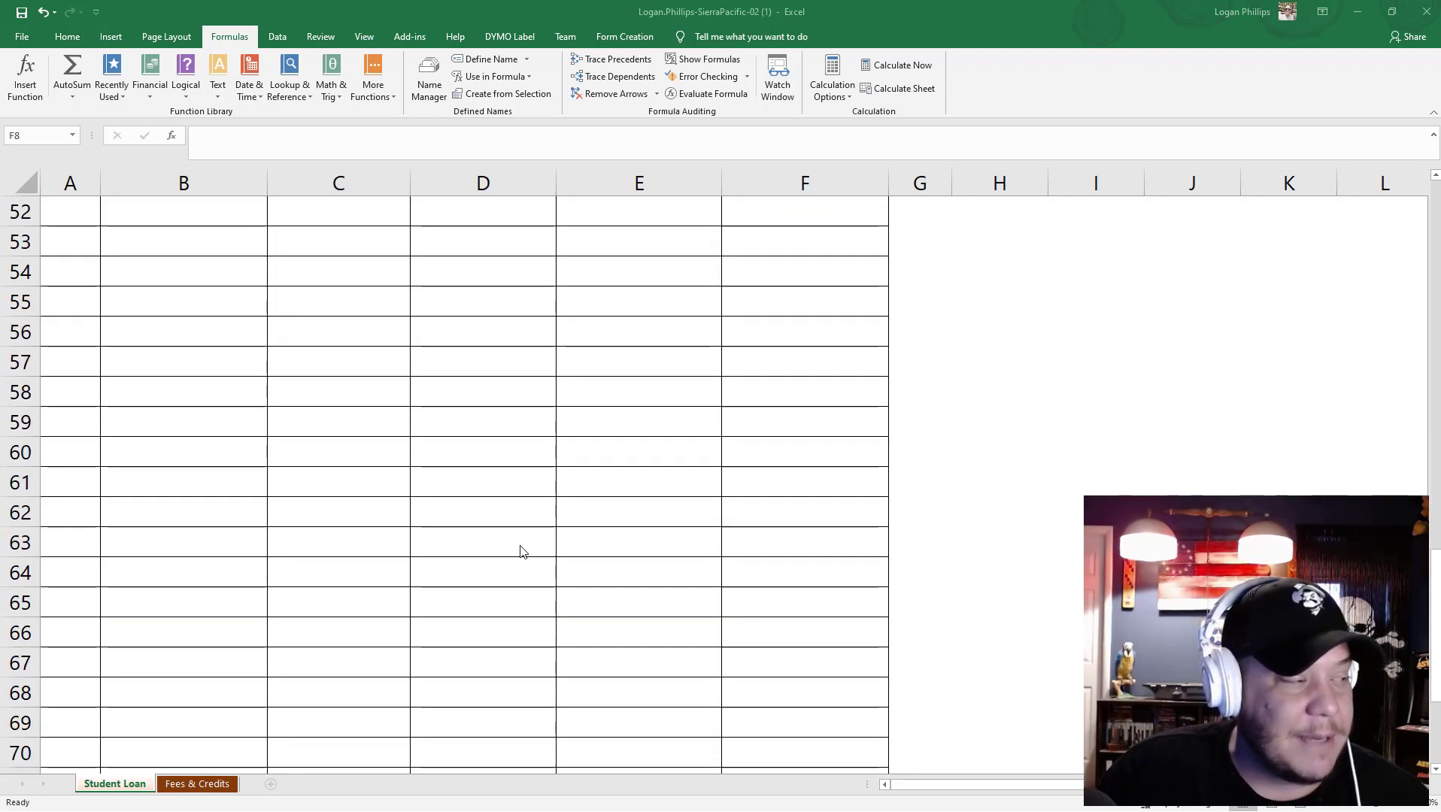
pyautogui.scroll(-4, 532, 558)
pyautogui.scroll(20, 557, 578)
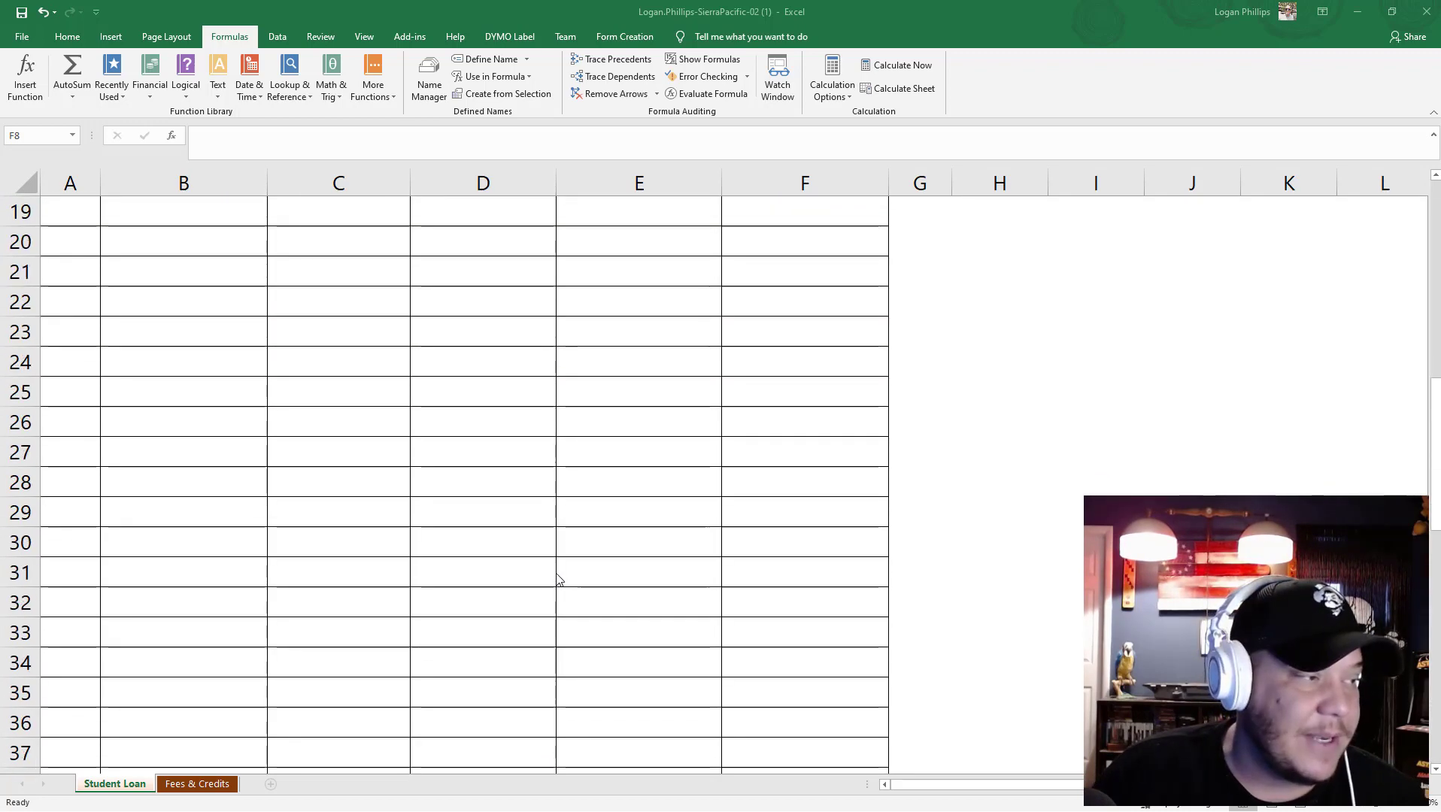
pyautogui.scroll(-4, 568, 575)
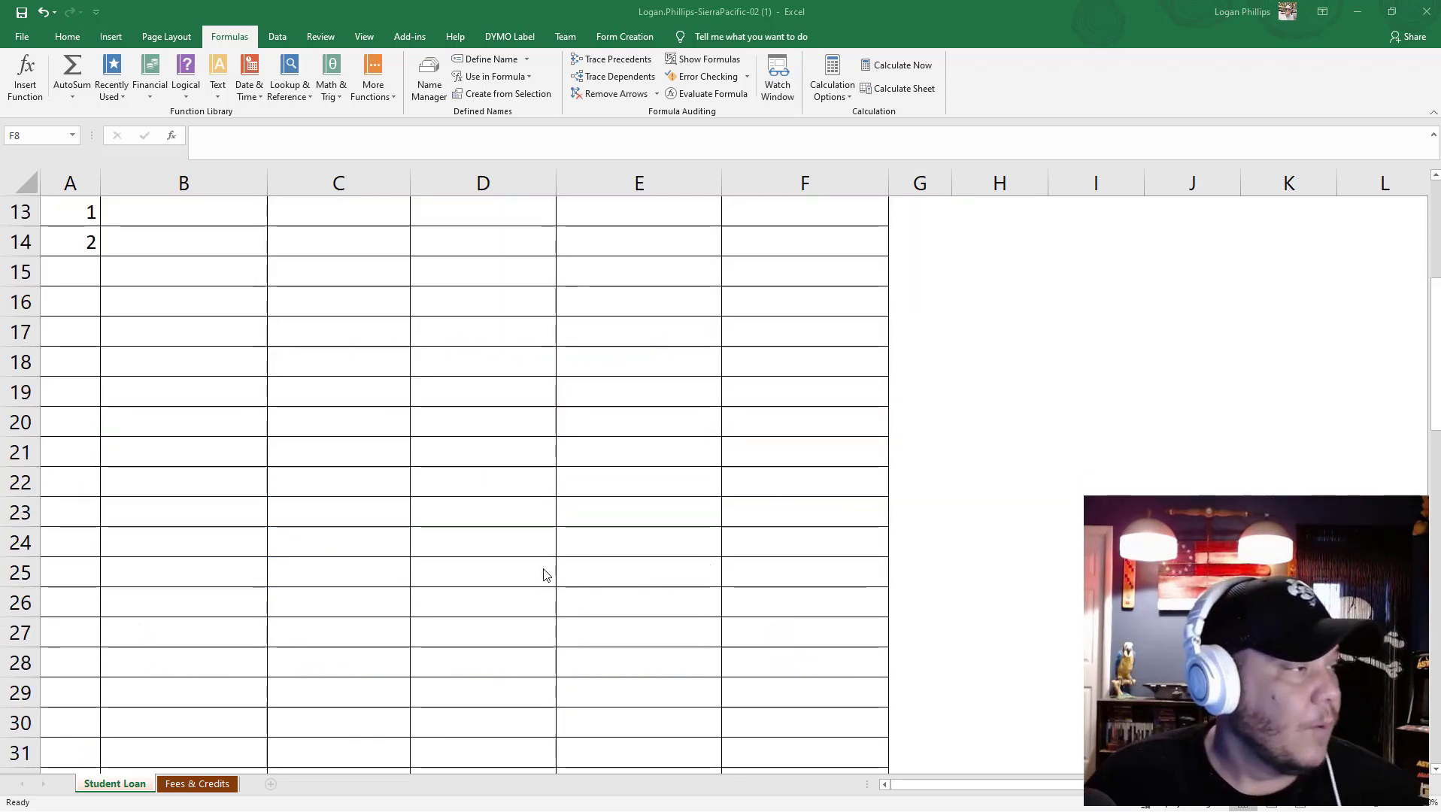
pyautogui.scroll(3, 673, 615)
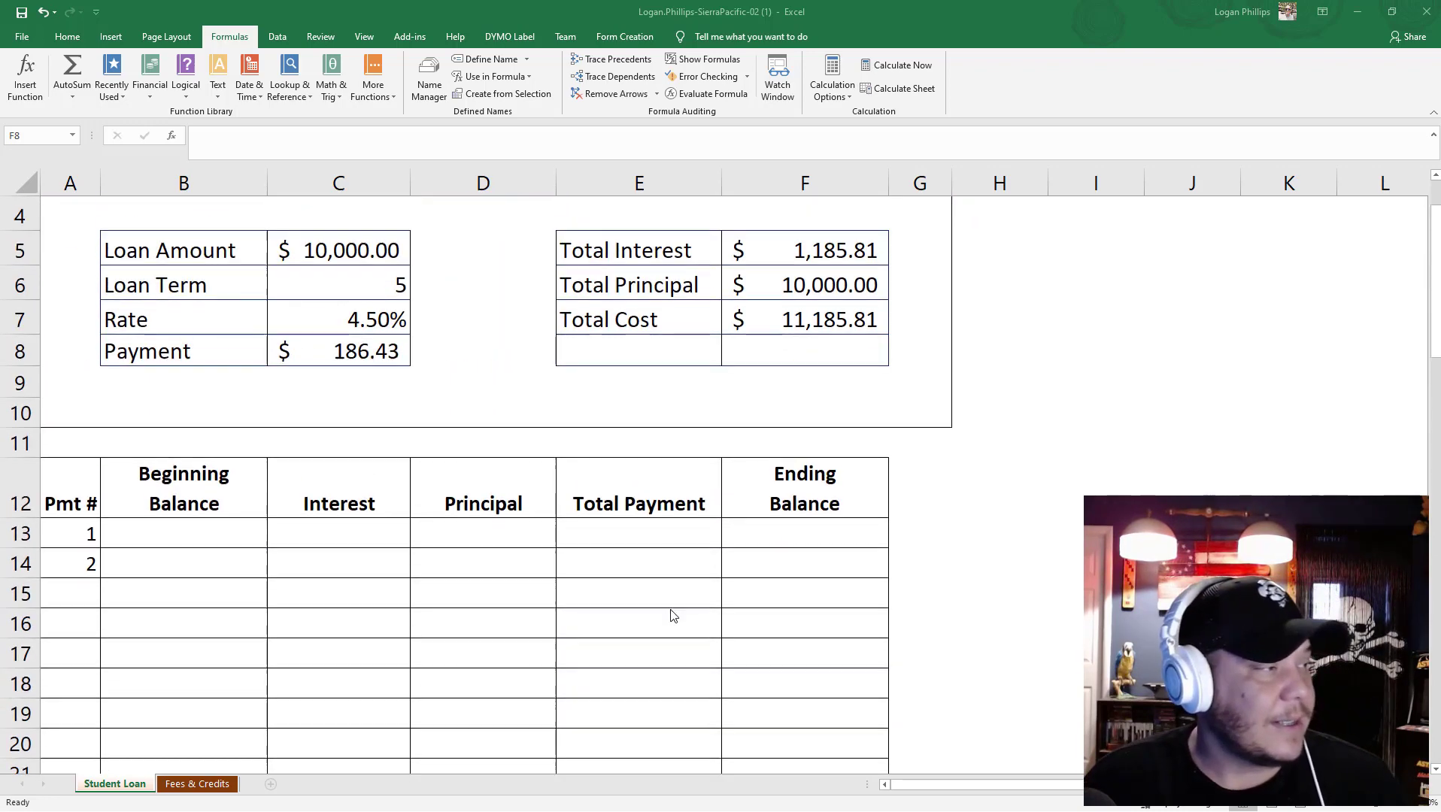
# Enter =Loan_Amount in cell B13 as the beginning balance of payment 1 and check the formula.
pyautogui.click(211, 539)
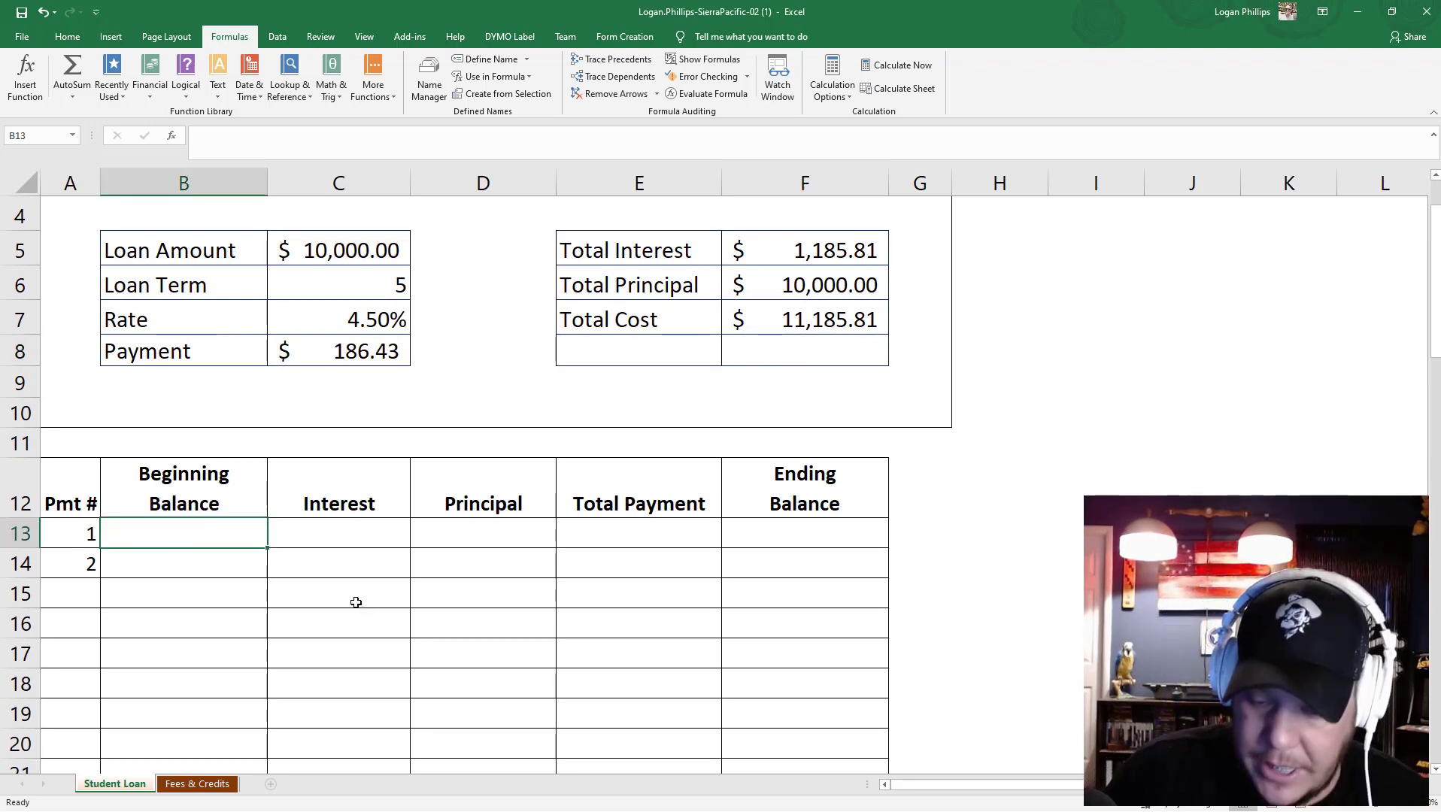
pyautogui.write('=')
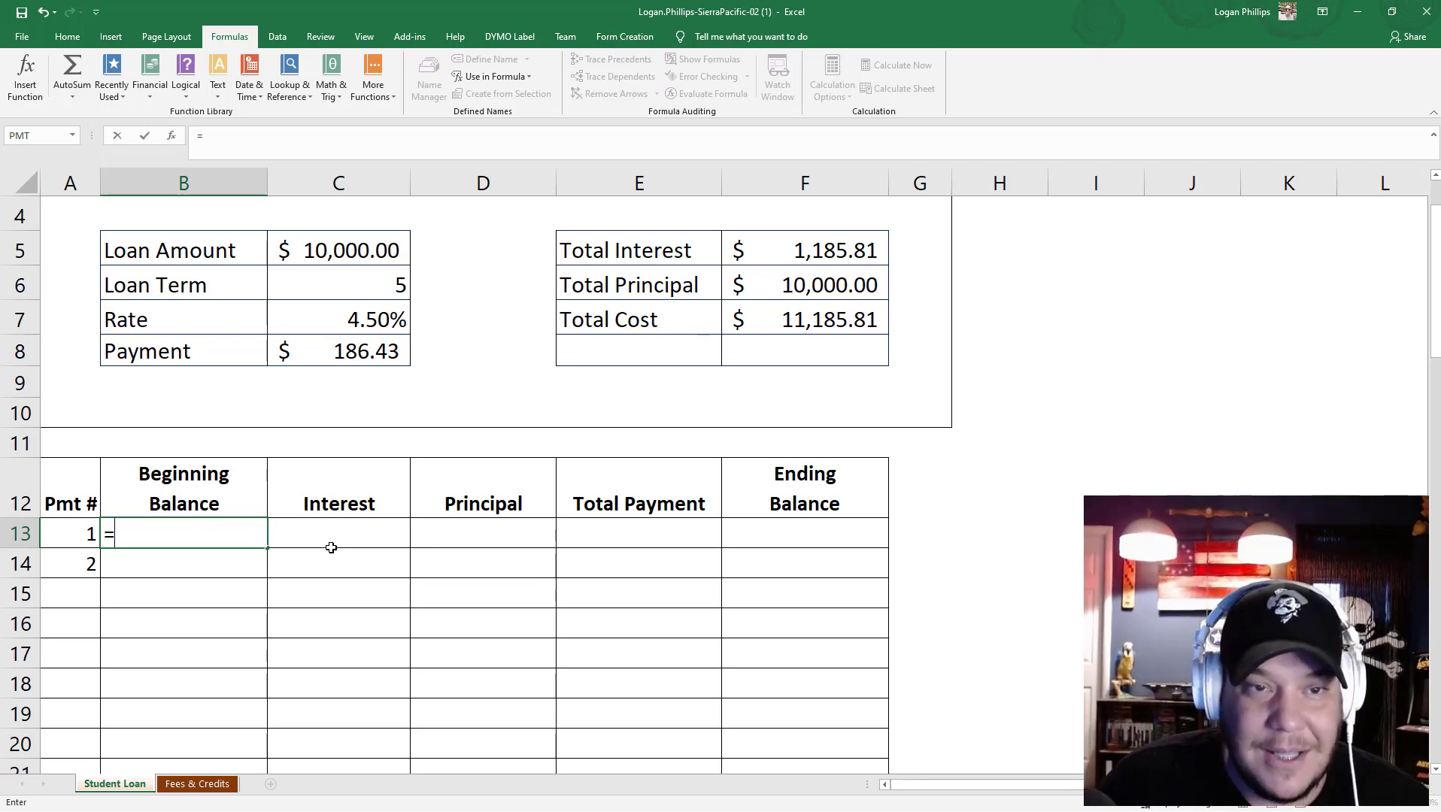
pyautogui.scroll(1, 331, 547)
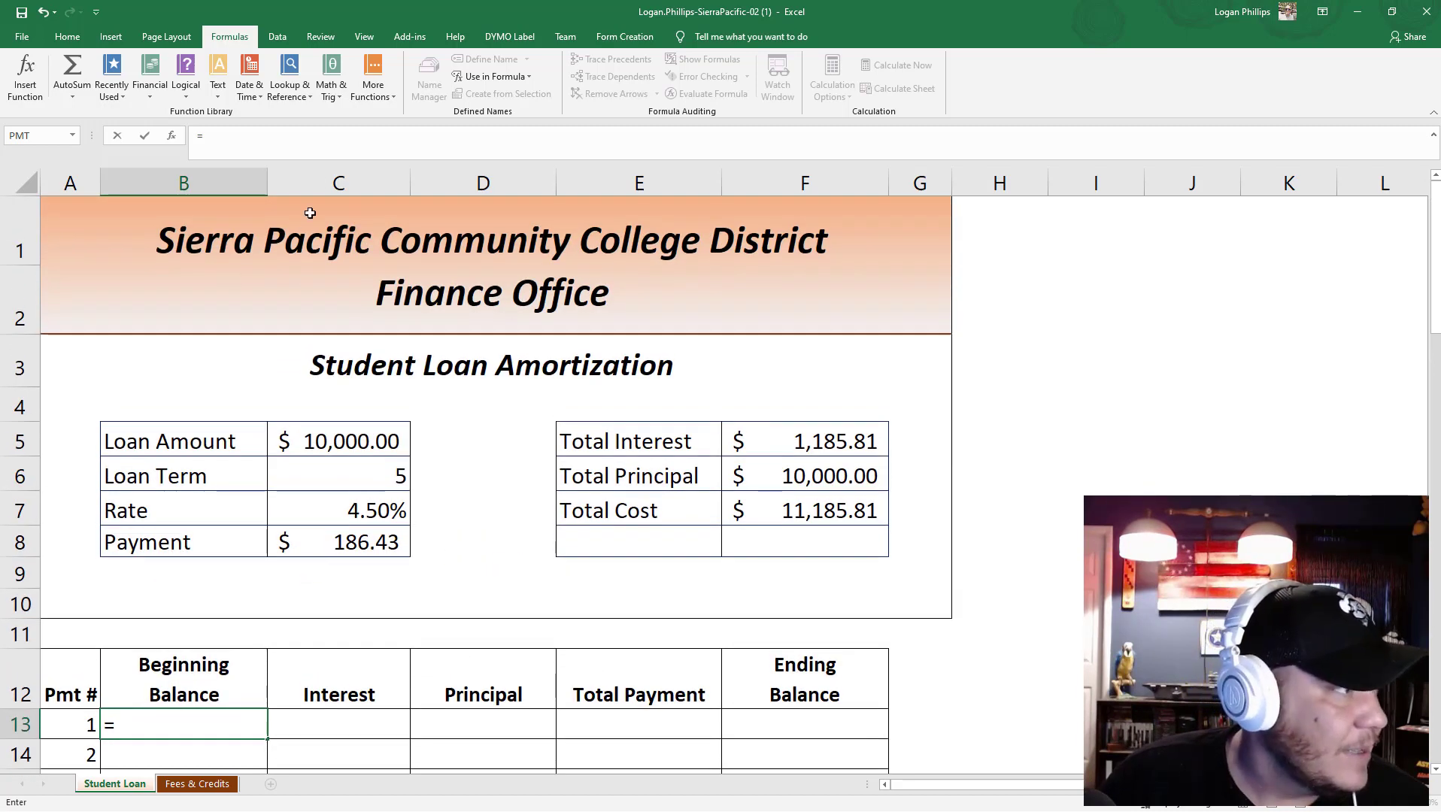
pyautogui.click(343, 448)
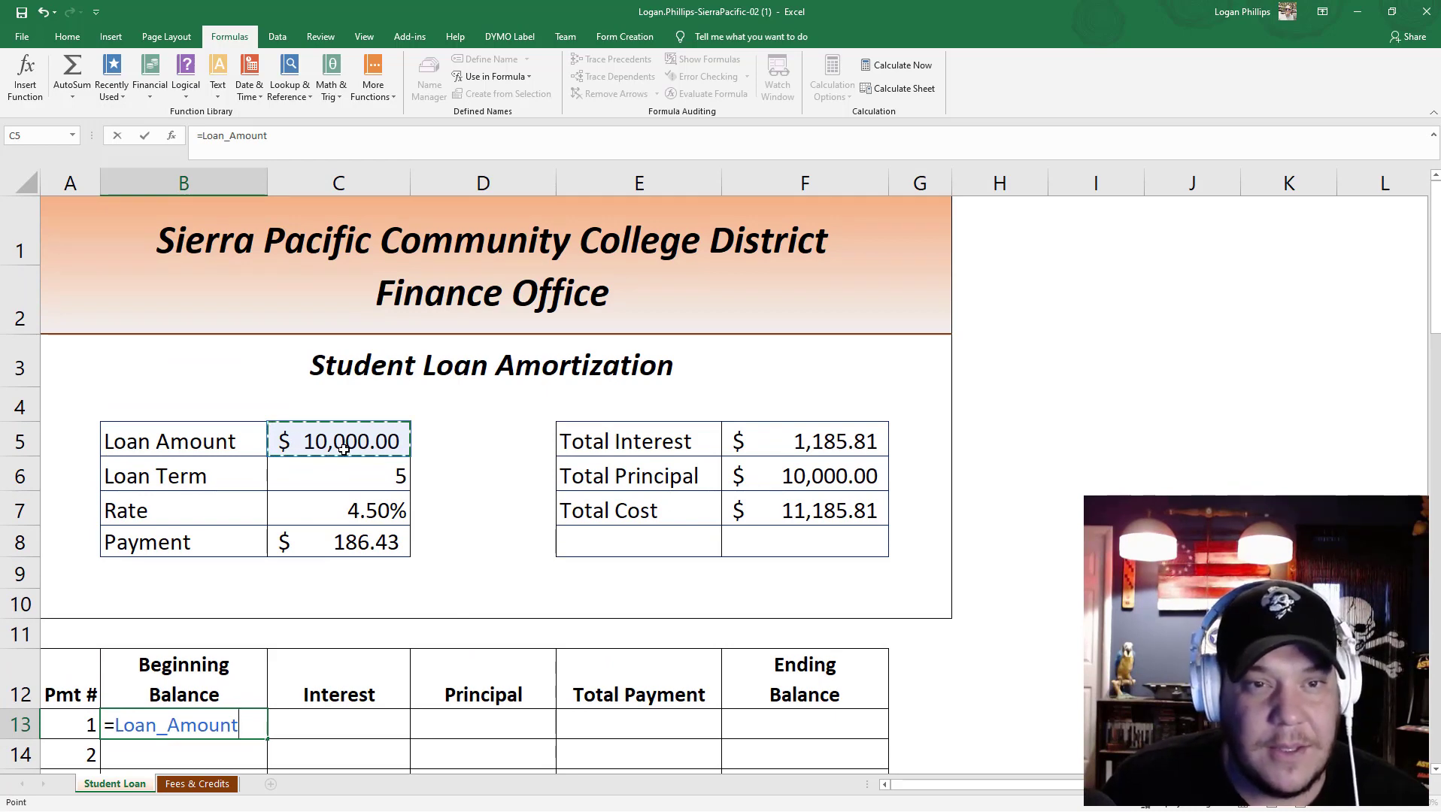
pyautogui.press('Return')
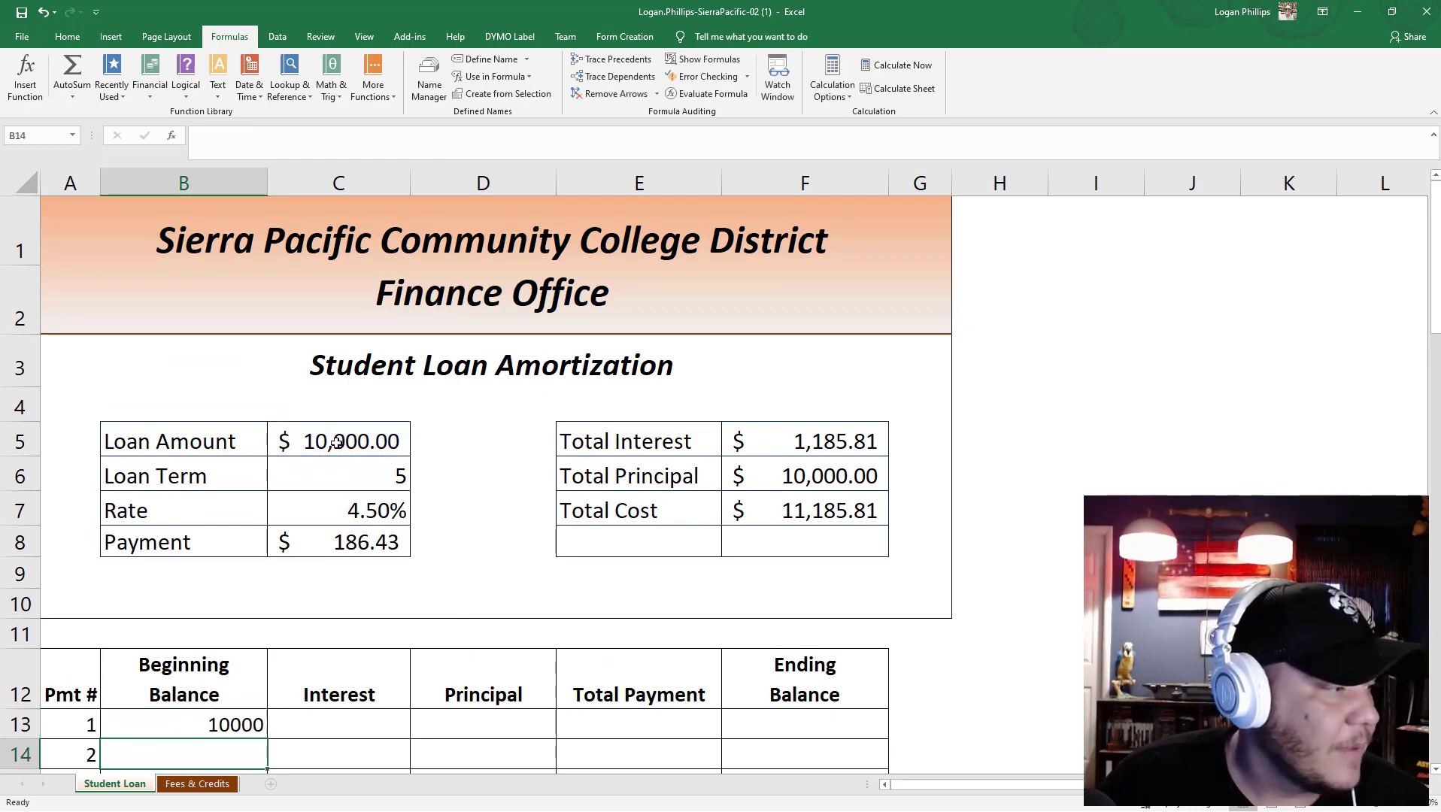
pyautogui.scroll(-4, 336, 441)
pyautogui.scroll(2, 190, 357)
pyautogui.click(219, 431)
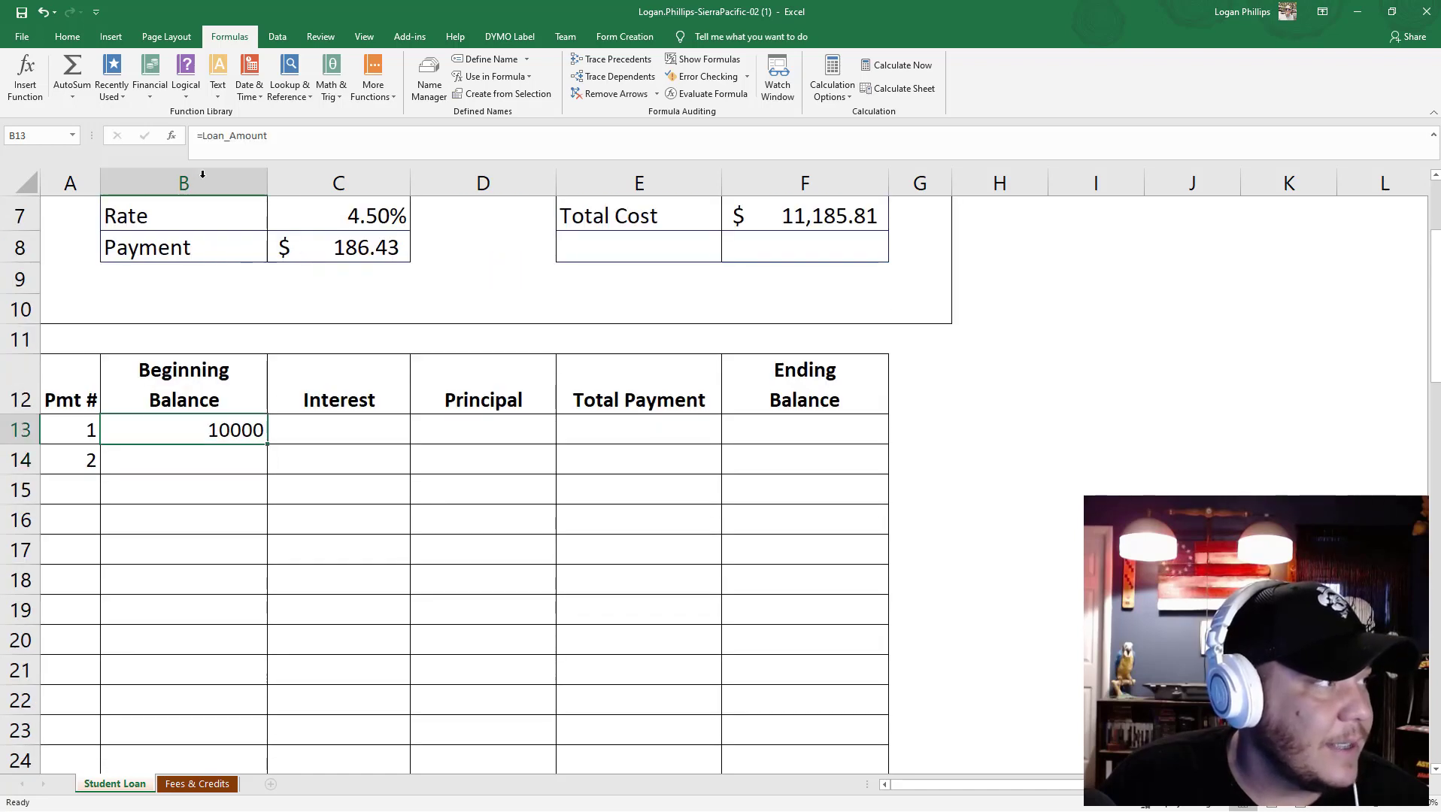
pyautogui.click(299, 441)
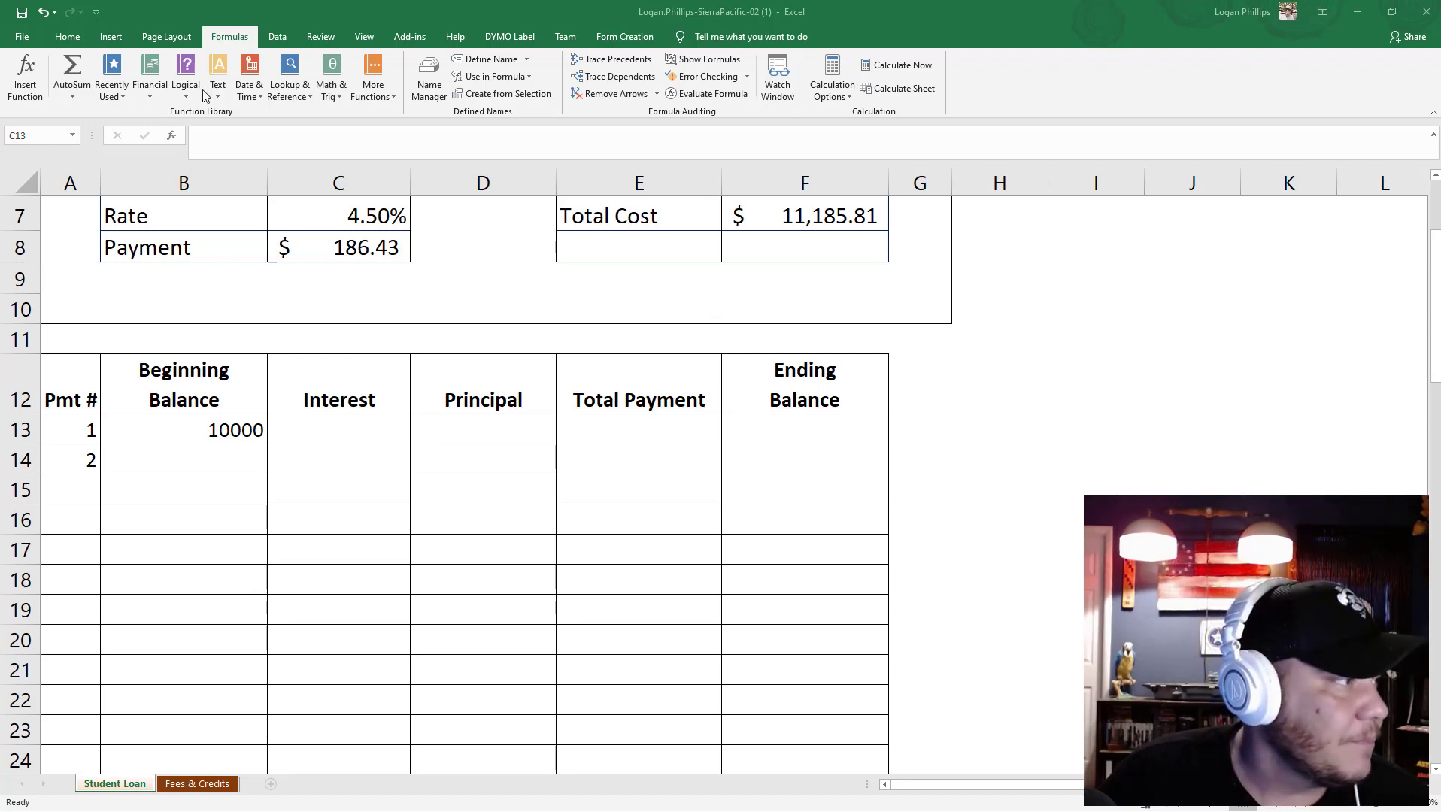
pyautogui.click(192, 429)
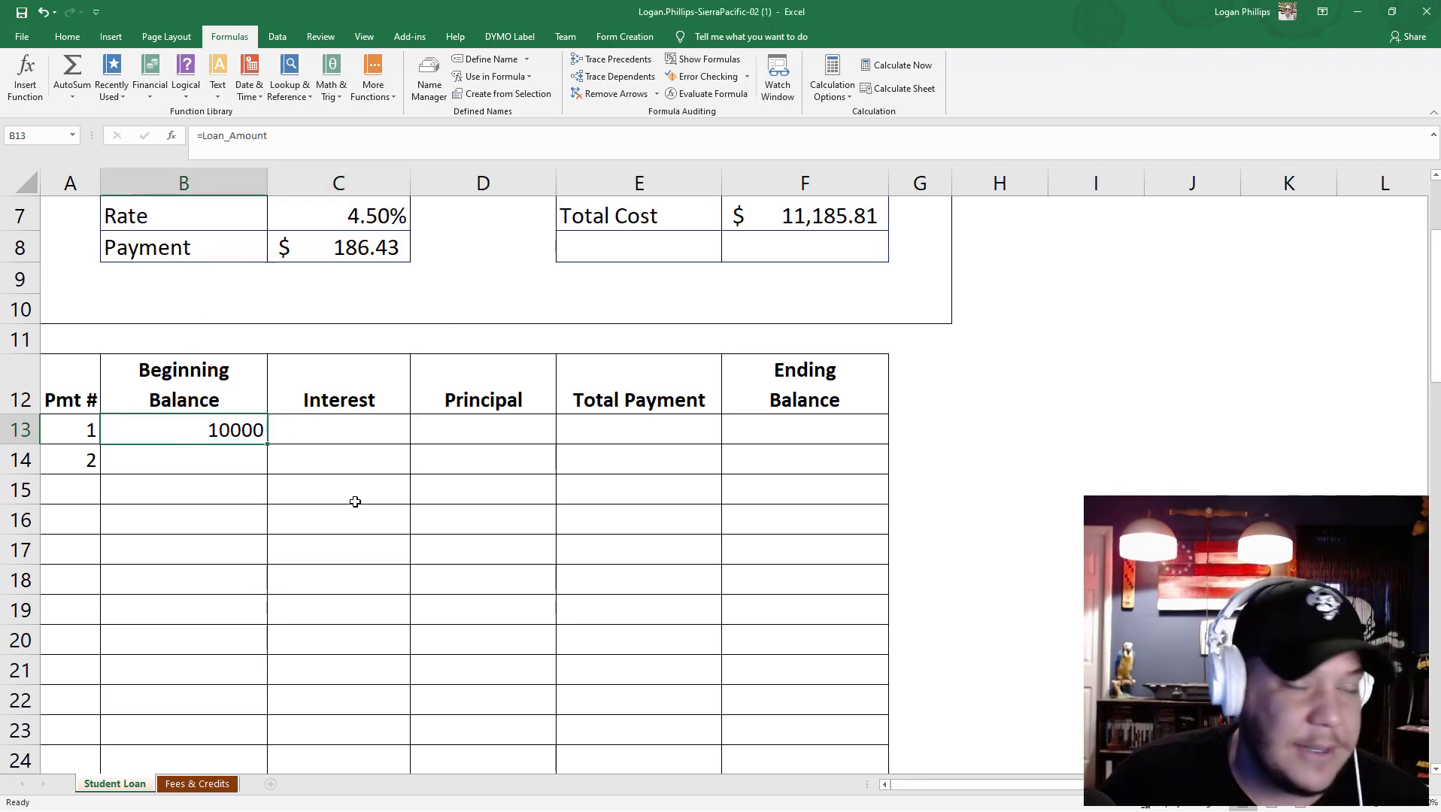
# Enter the interest formula =B13*(Rate/12) for payment 1 in cell C13 and check it.
pyautogui.click(357, 434)
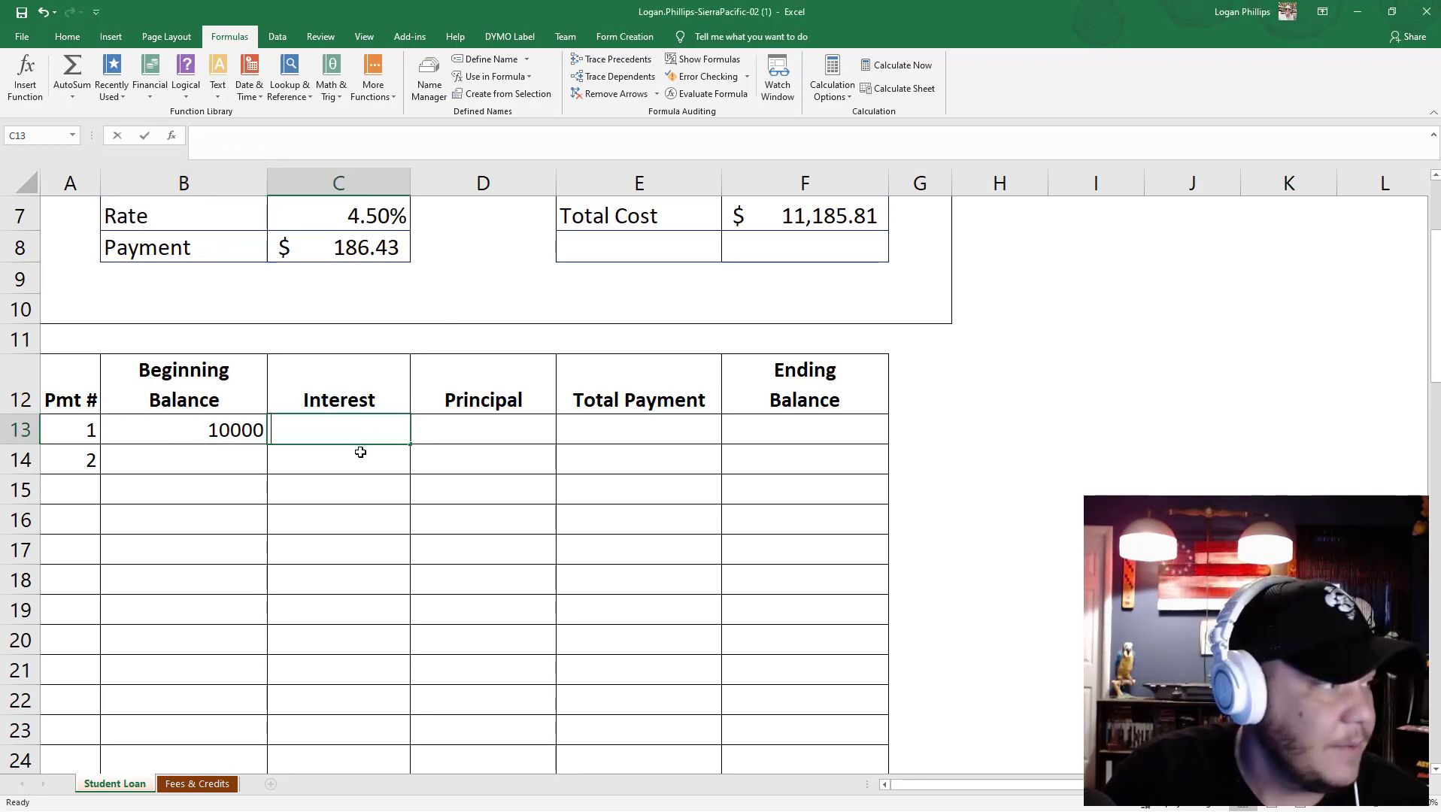
pyautogui.write('=')
pyautogui.click(244, 437)
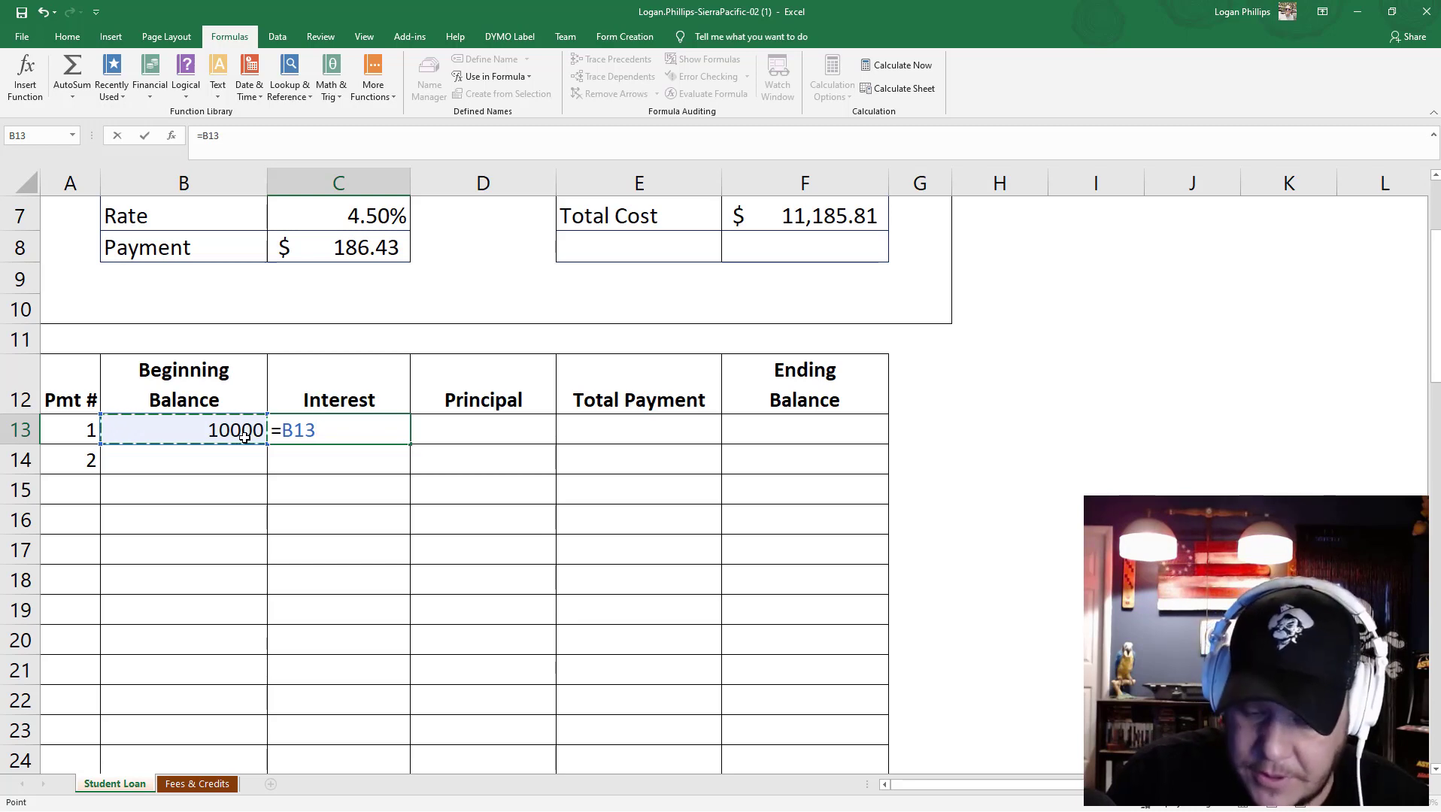
pyautogui.write('*(')
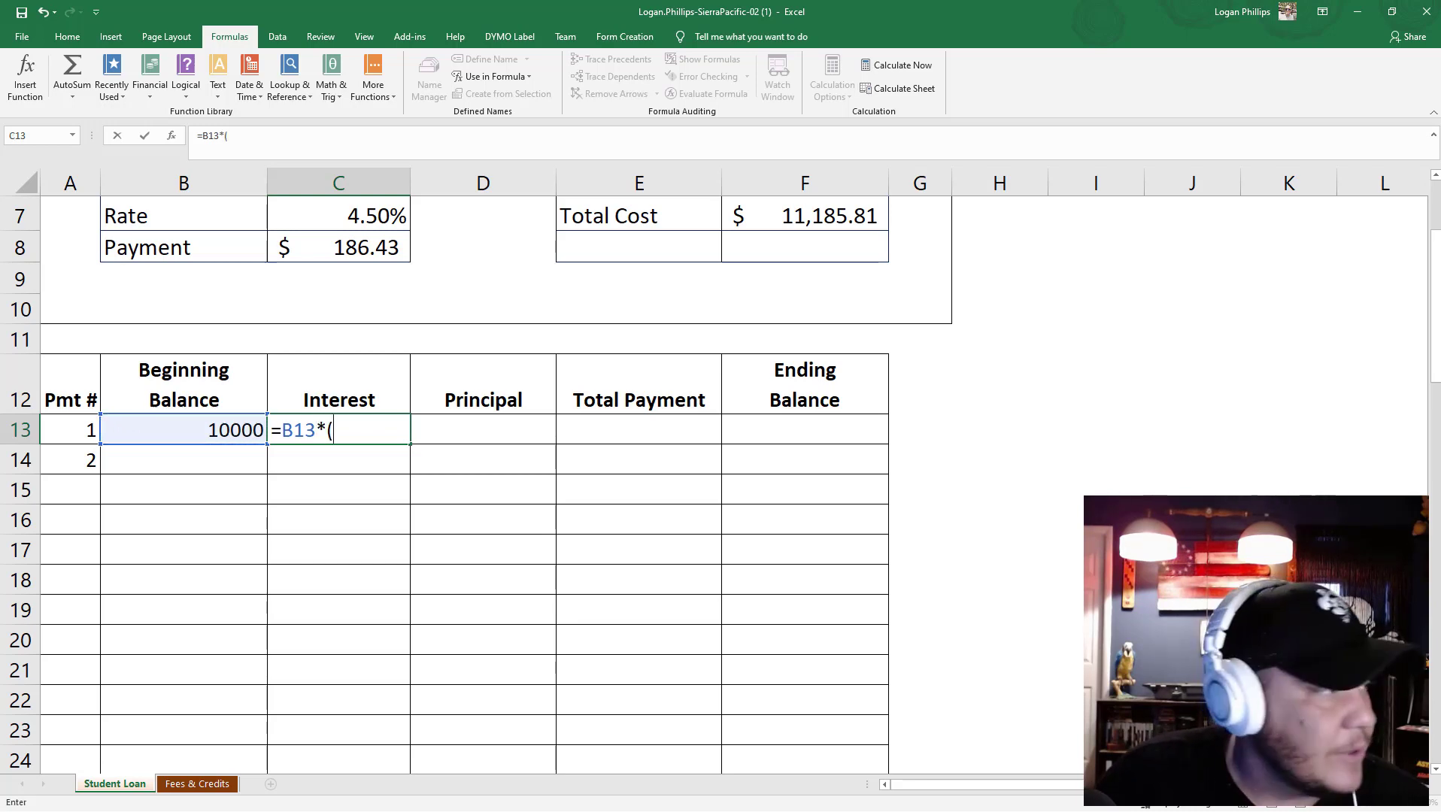
pyautogui.scroll(2, 315, 412)
pyautogui.click(283, 508)
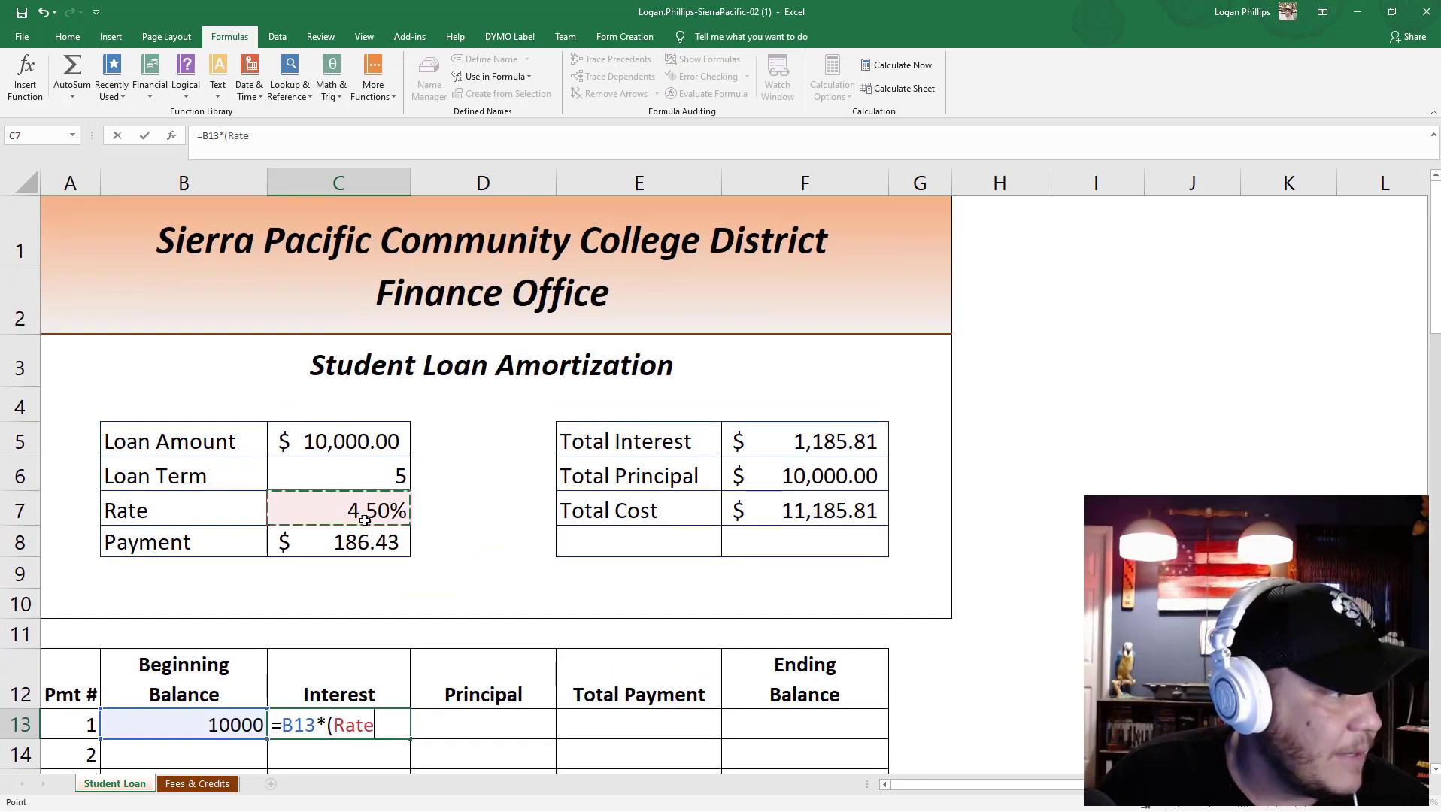
pyautogui.write('/')
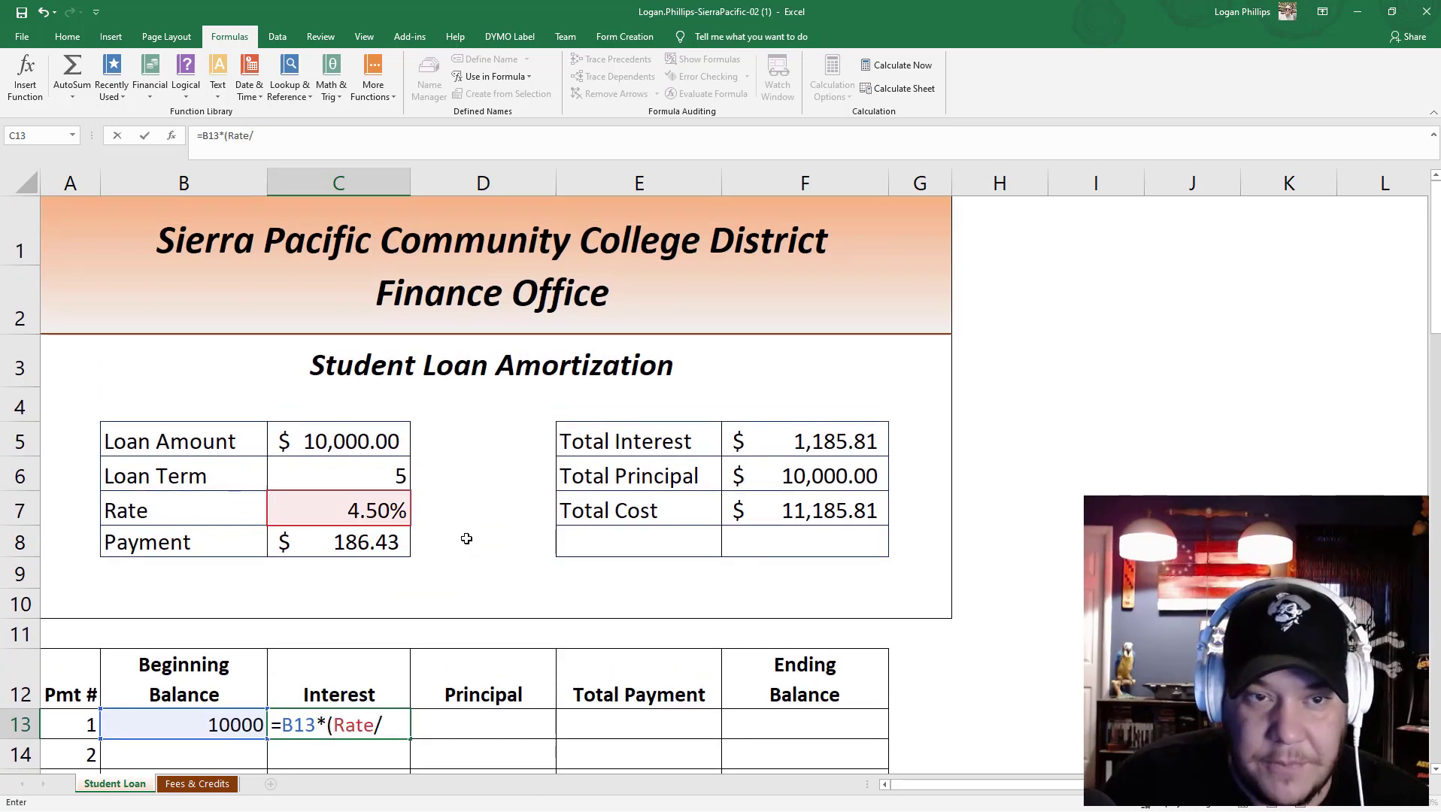
pyautogui.write('12)')
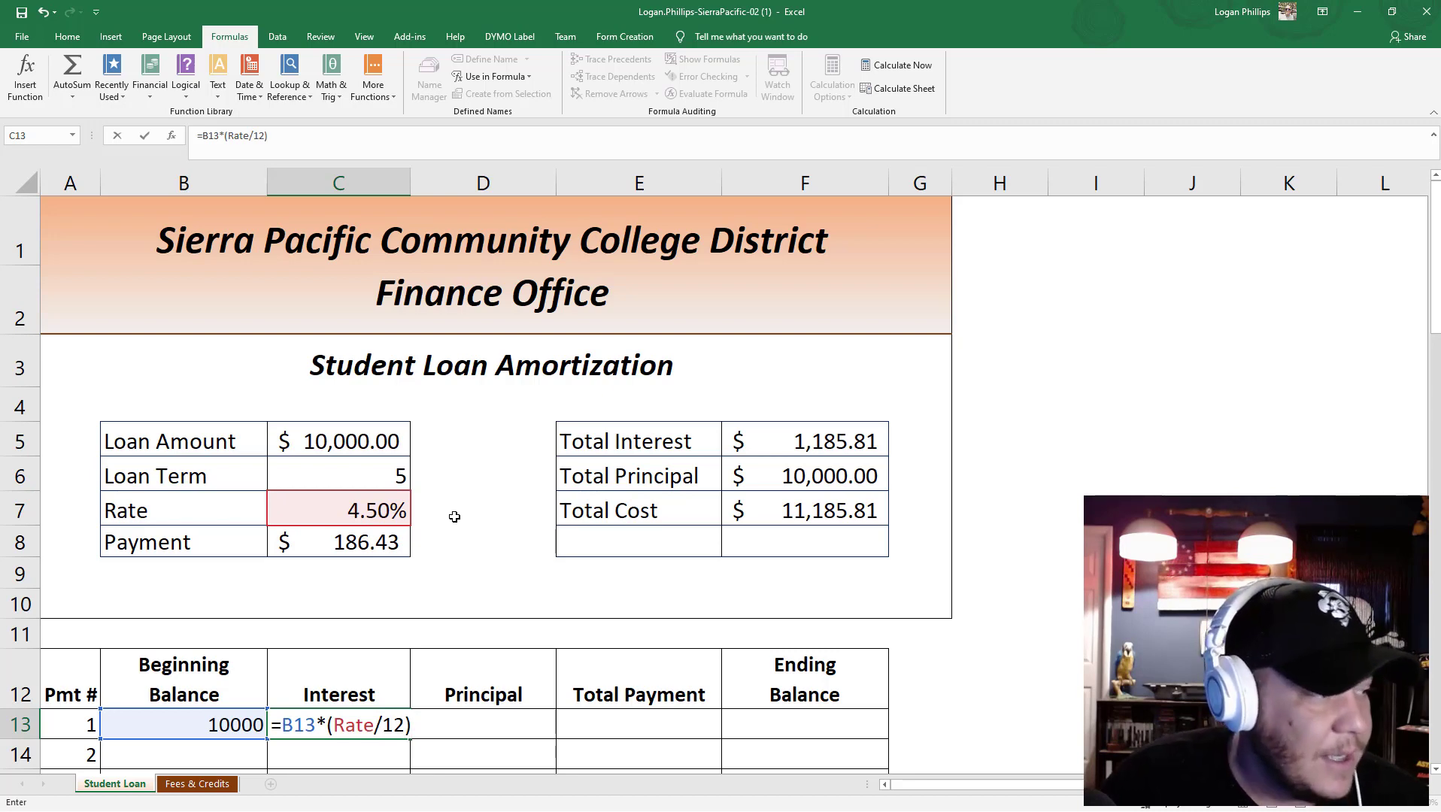
pyautogui.scroll(-3, 463, 514)
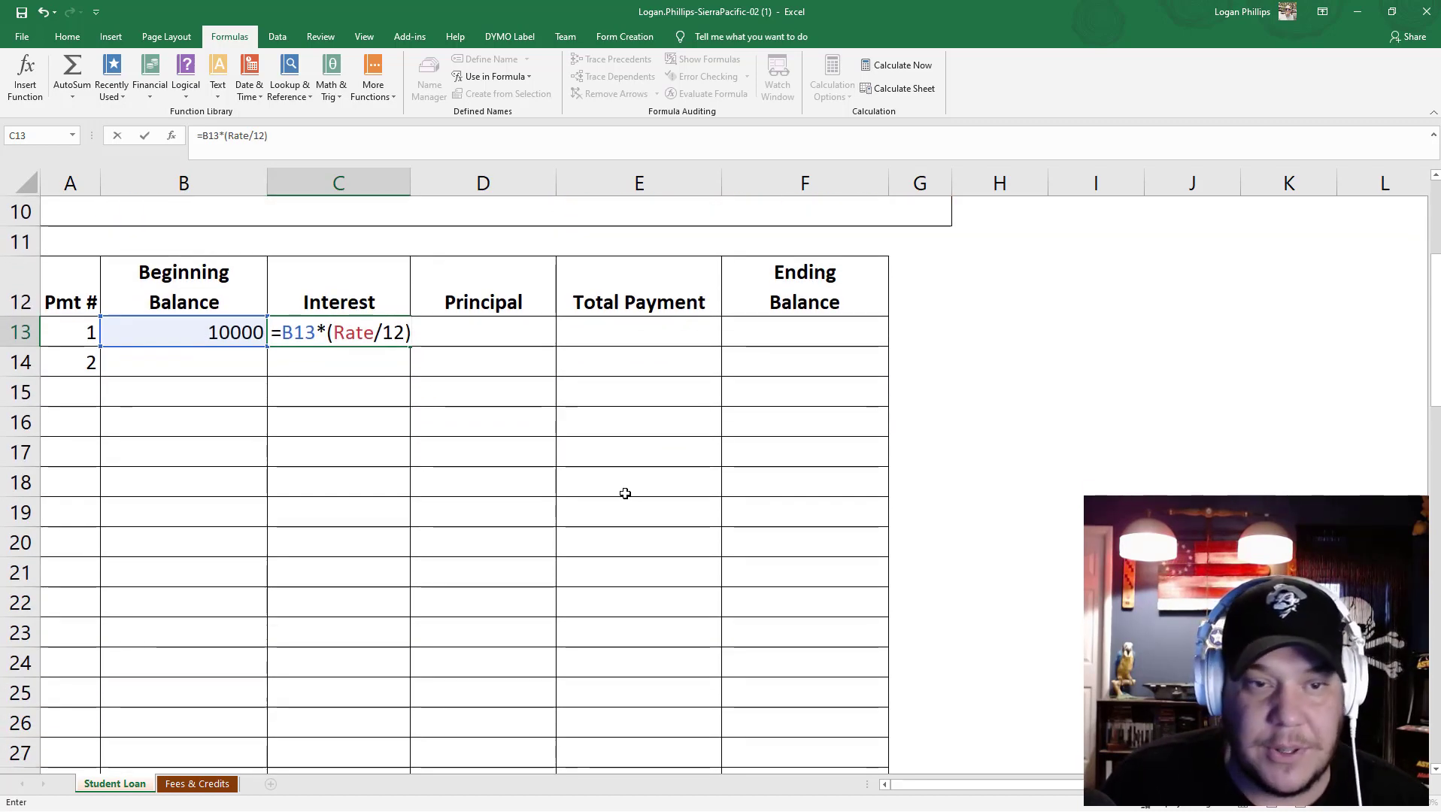
pyautogui.press('Return')
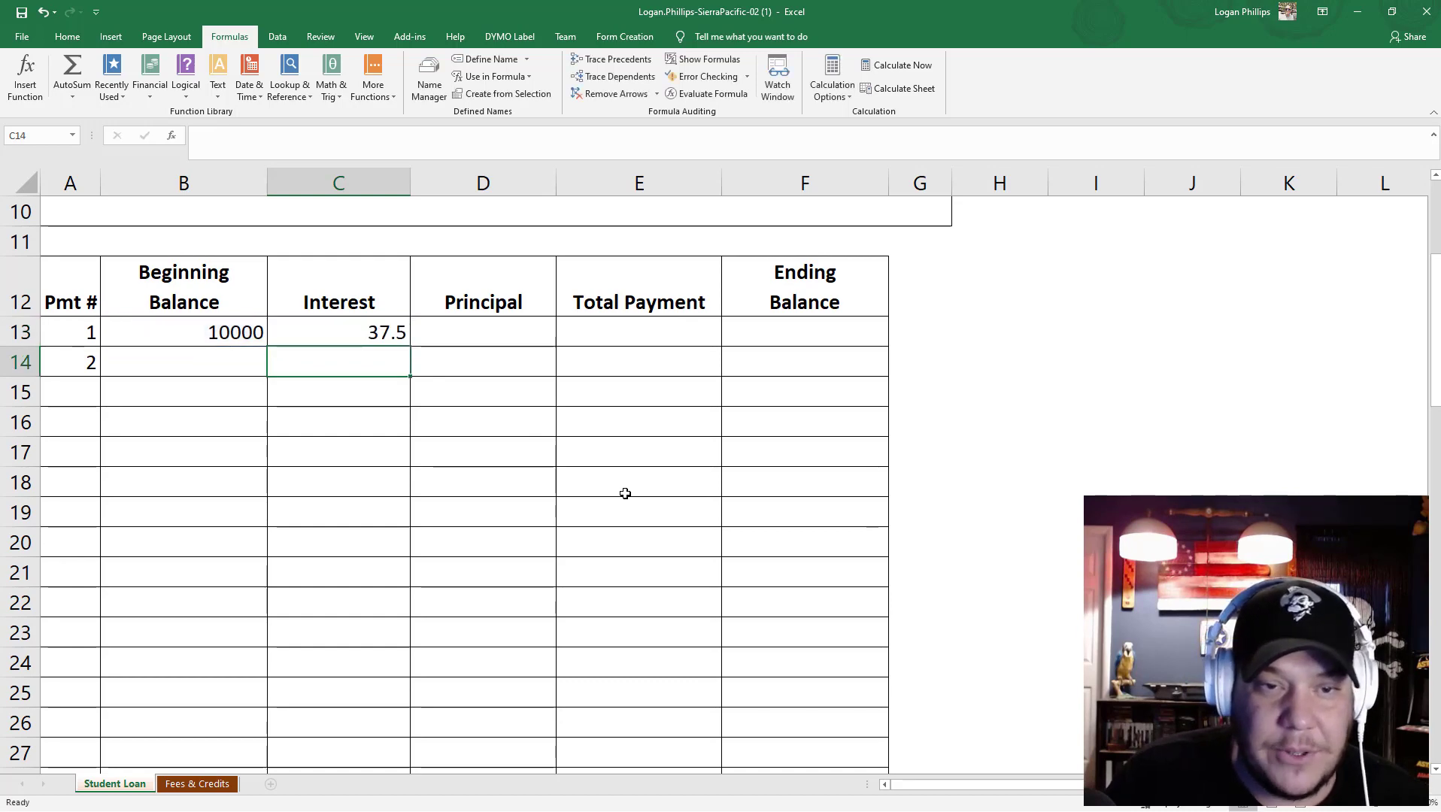
pyautogui.press('Up')
pyautogui.press('Down')
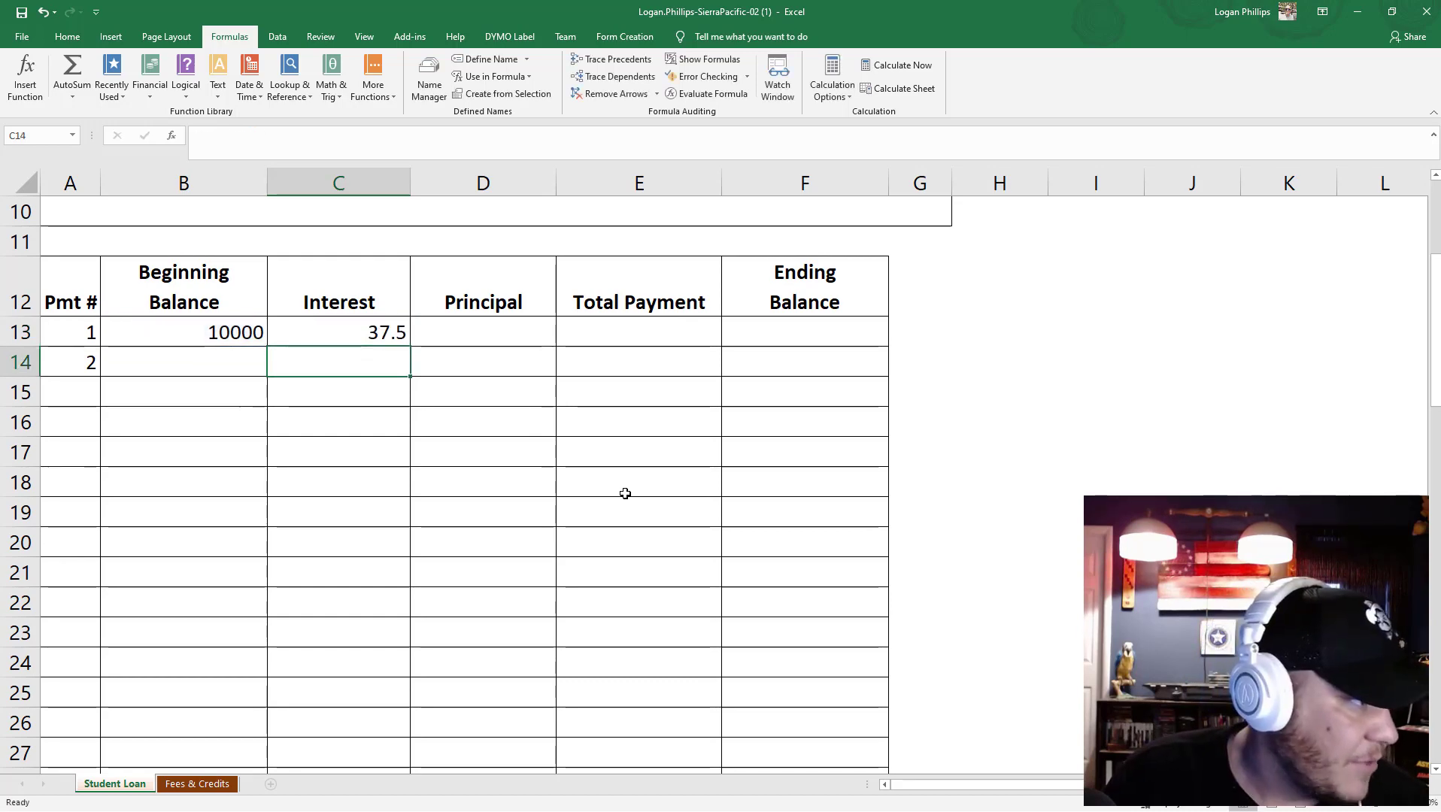
pyautogui.press('Up')
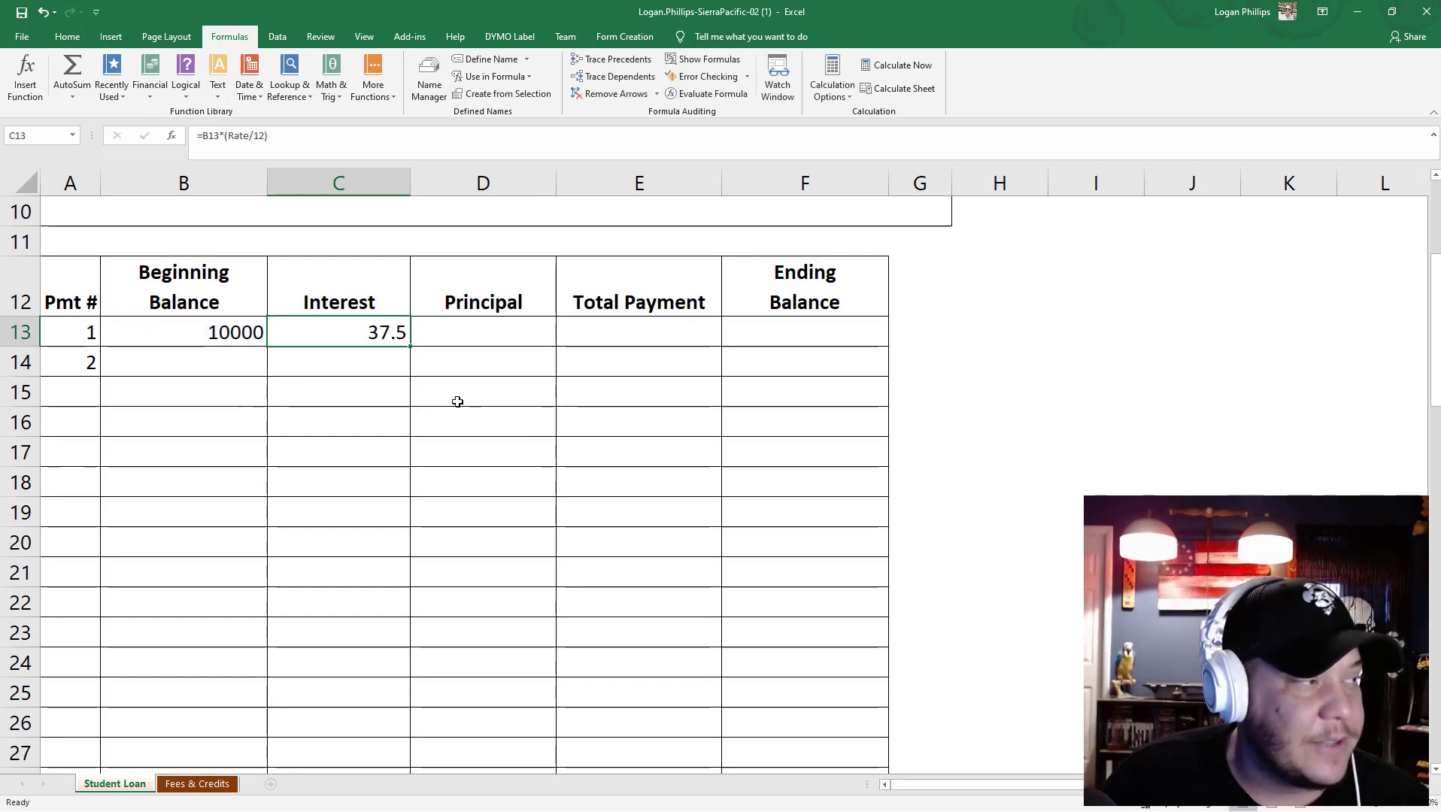
# Apply the Accounting number format to the beginning balance and interest of payment 1 in cells B13:C13.
pyautogui.moveTo(175, 337); pyautogui.dragTo(361, 345)
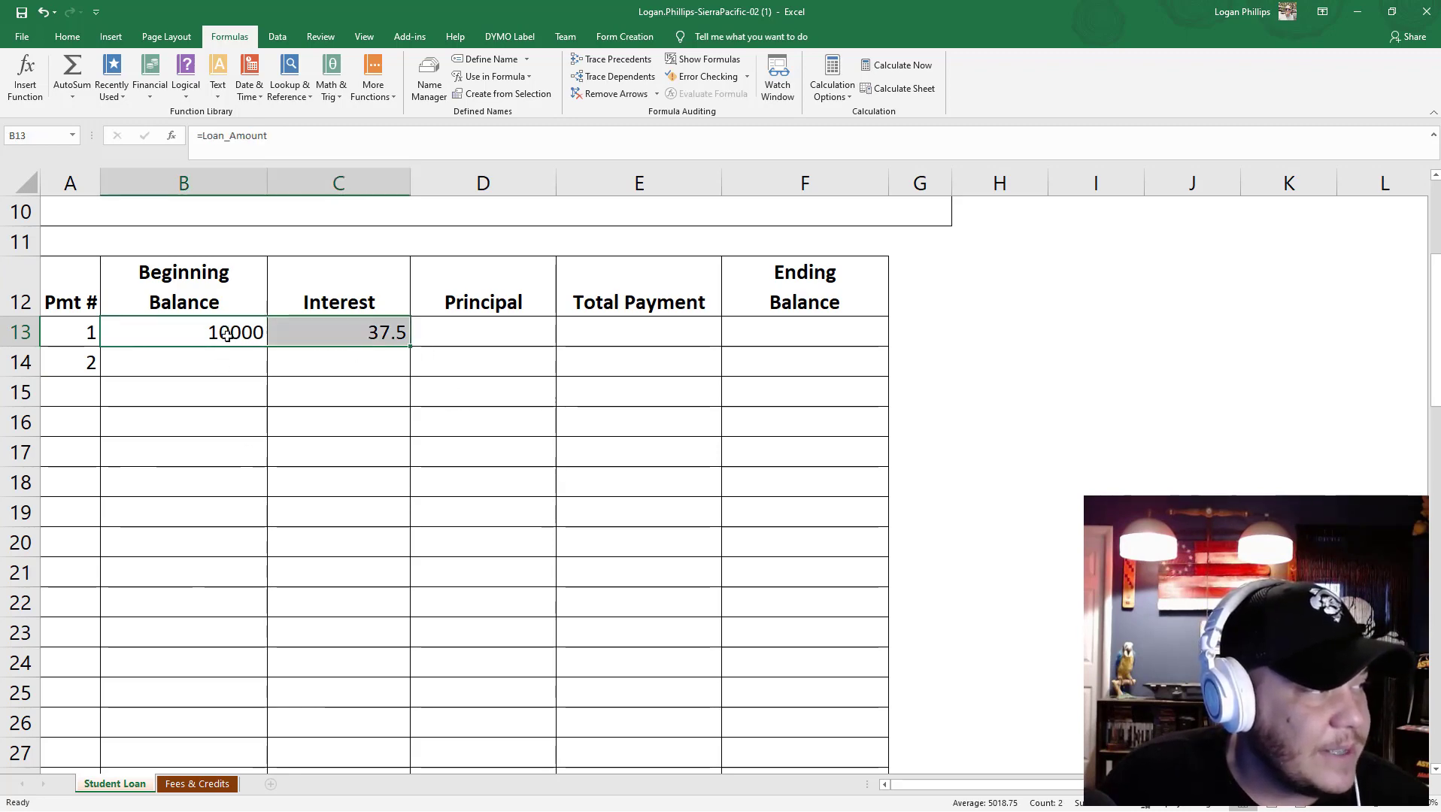
pyautogui.click(80, 43)
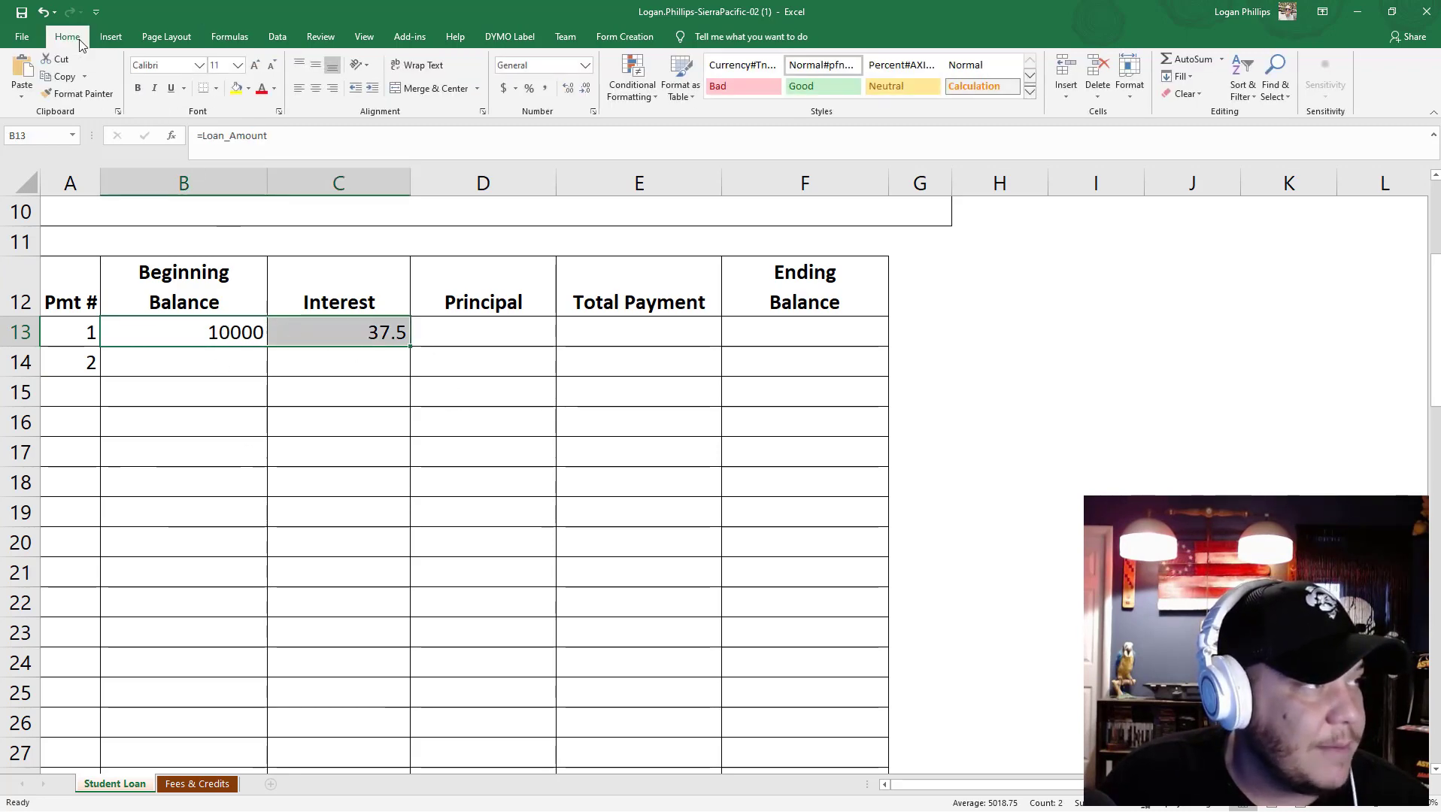
pyautogui.click(588, 67)
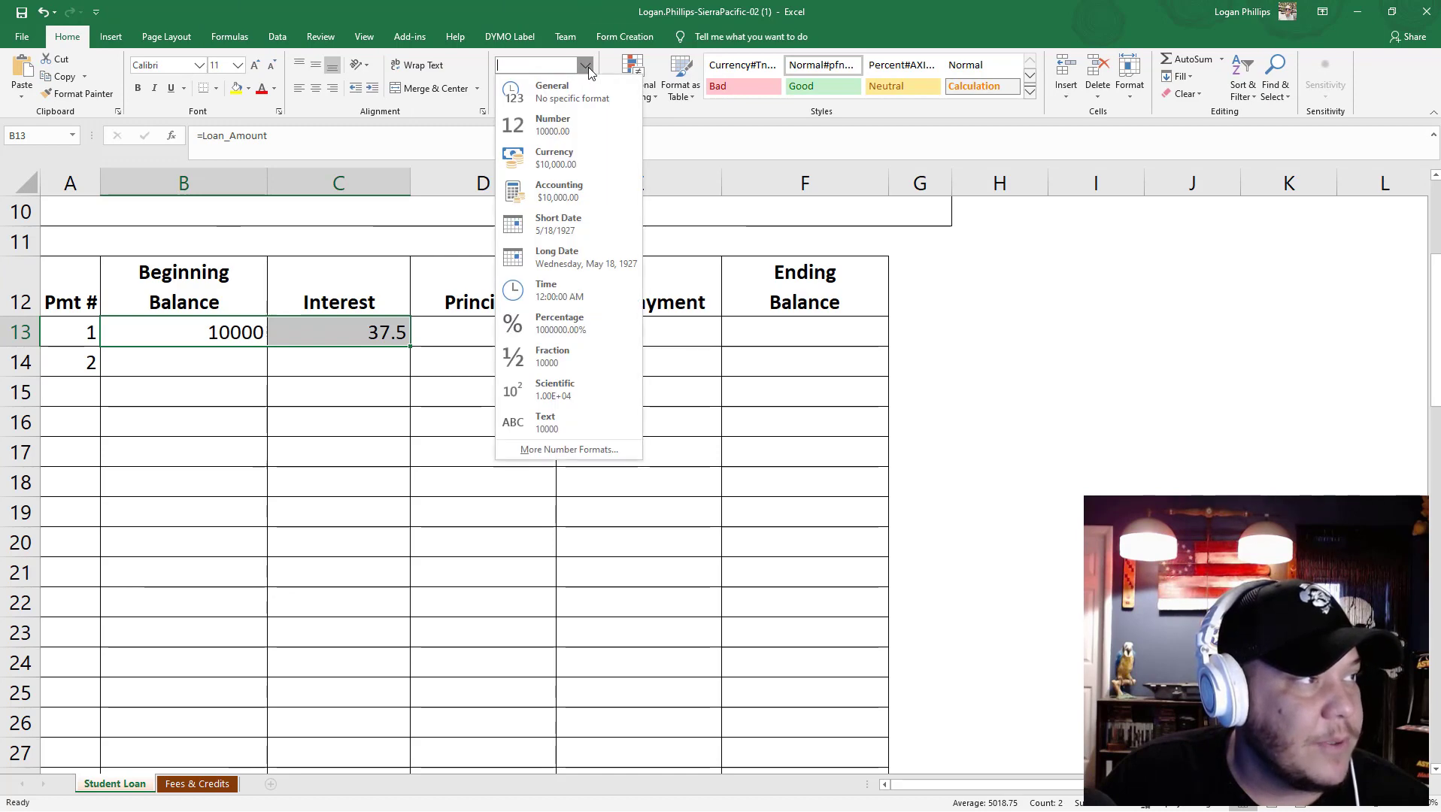
pyautogui.click(583, 190)
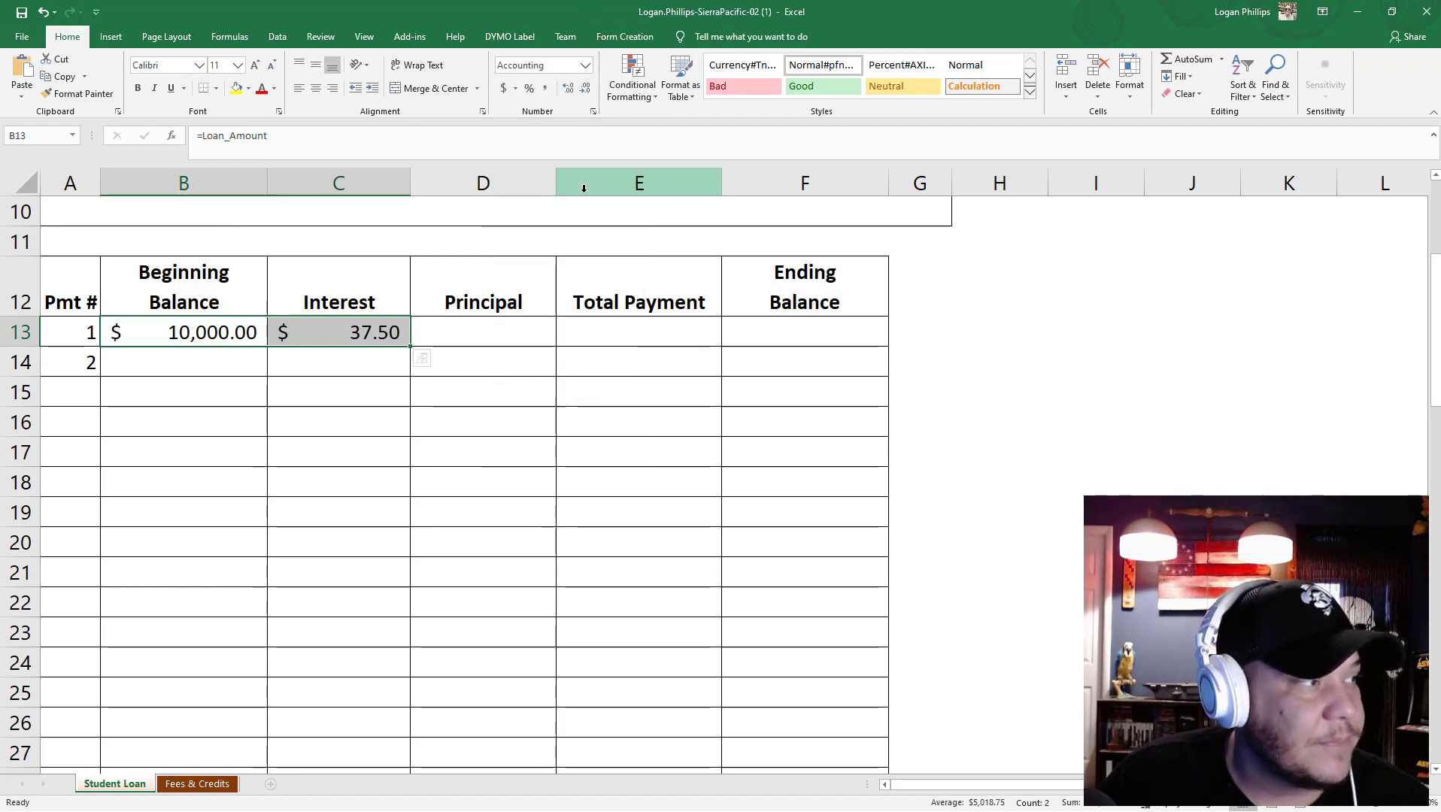
pyautogui.click(476, 474)
pyautogui.click(209, 333)
pyautogui.click(354, 334)
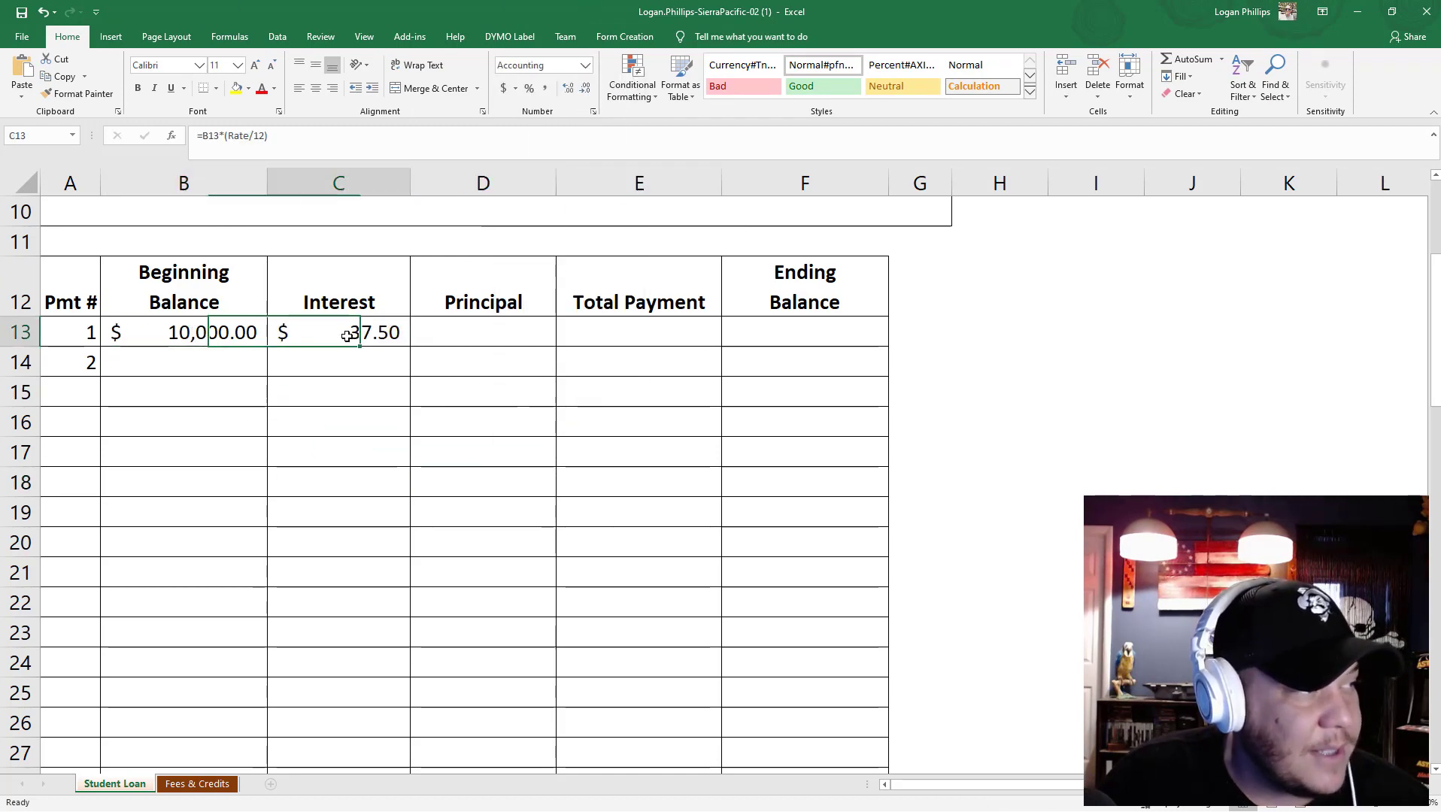
pyautogui.press('Right')
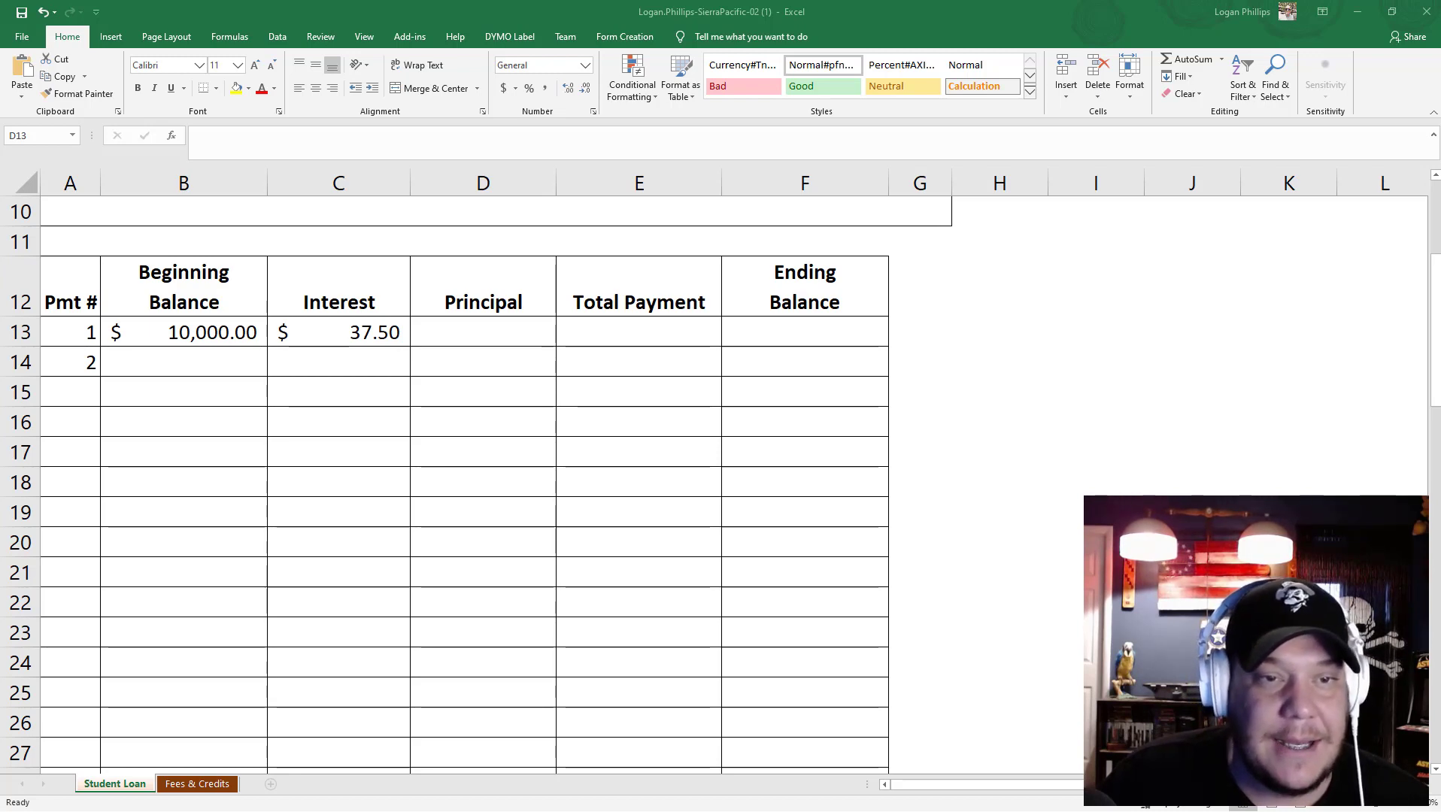
# Enter the principal formula =Payment-C13 for payment 1 in cell D13 and check it.
pyautogui.click(482, 340)
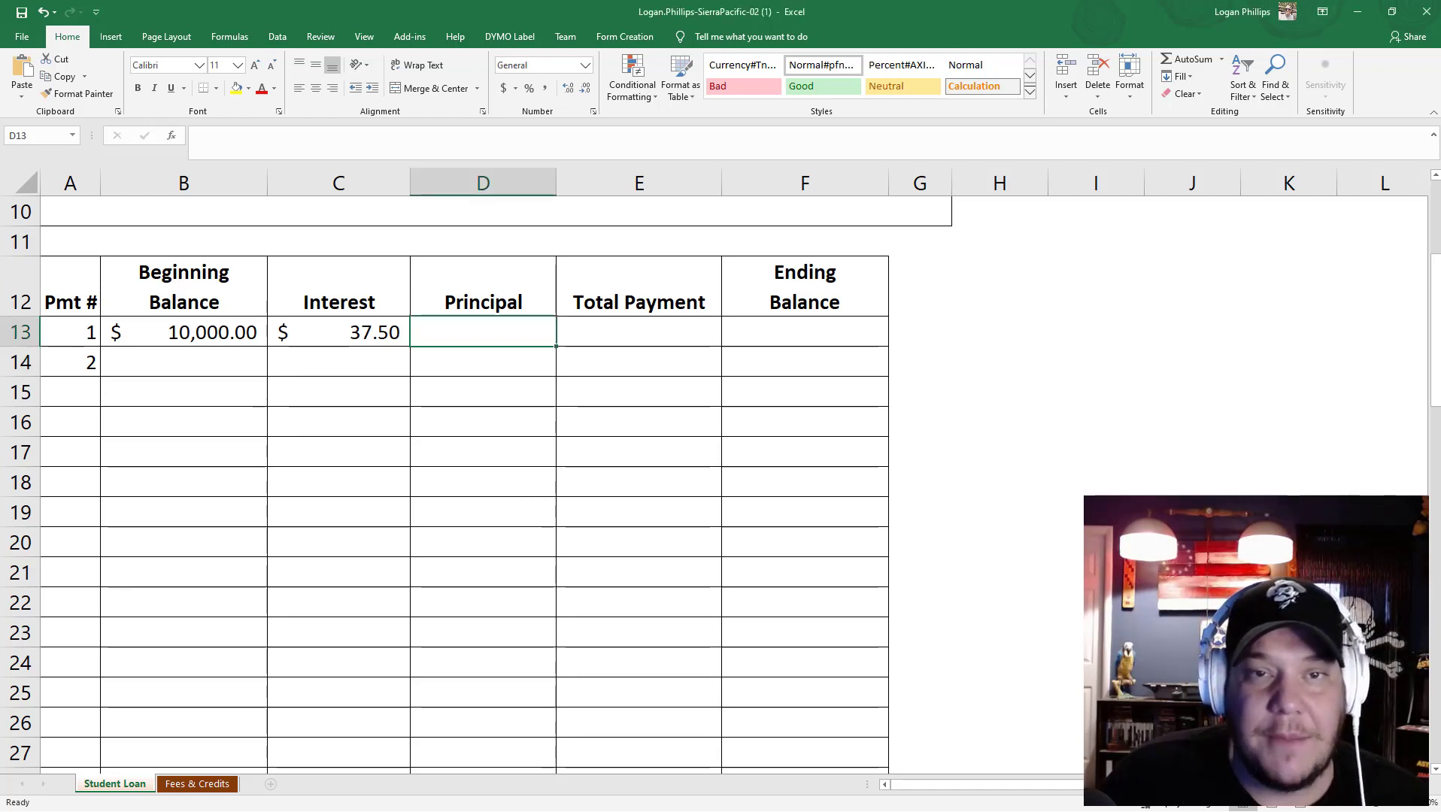
pyautogui.scroll(4, 752, 640)
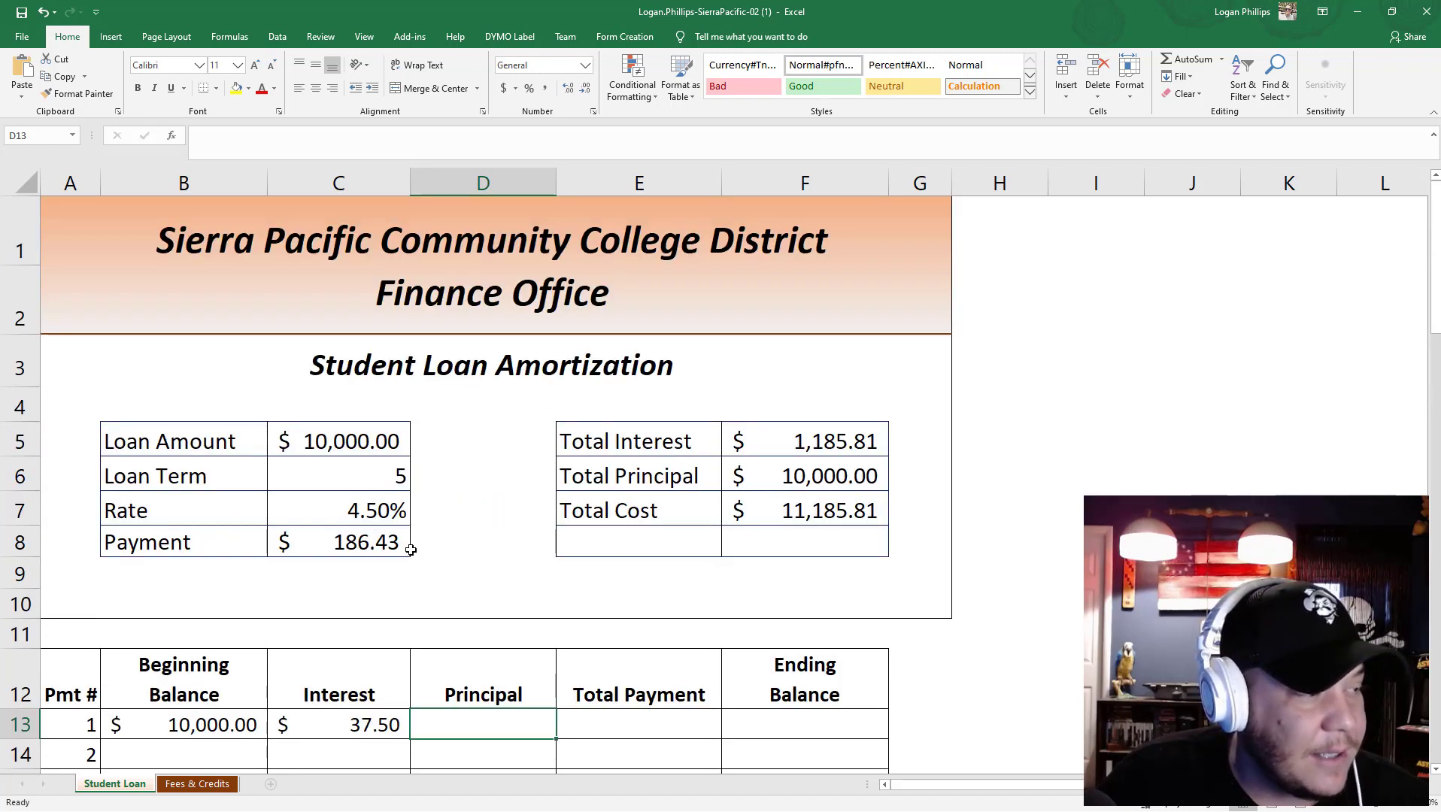
pyautogui.scroll(-2, 411, 547)
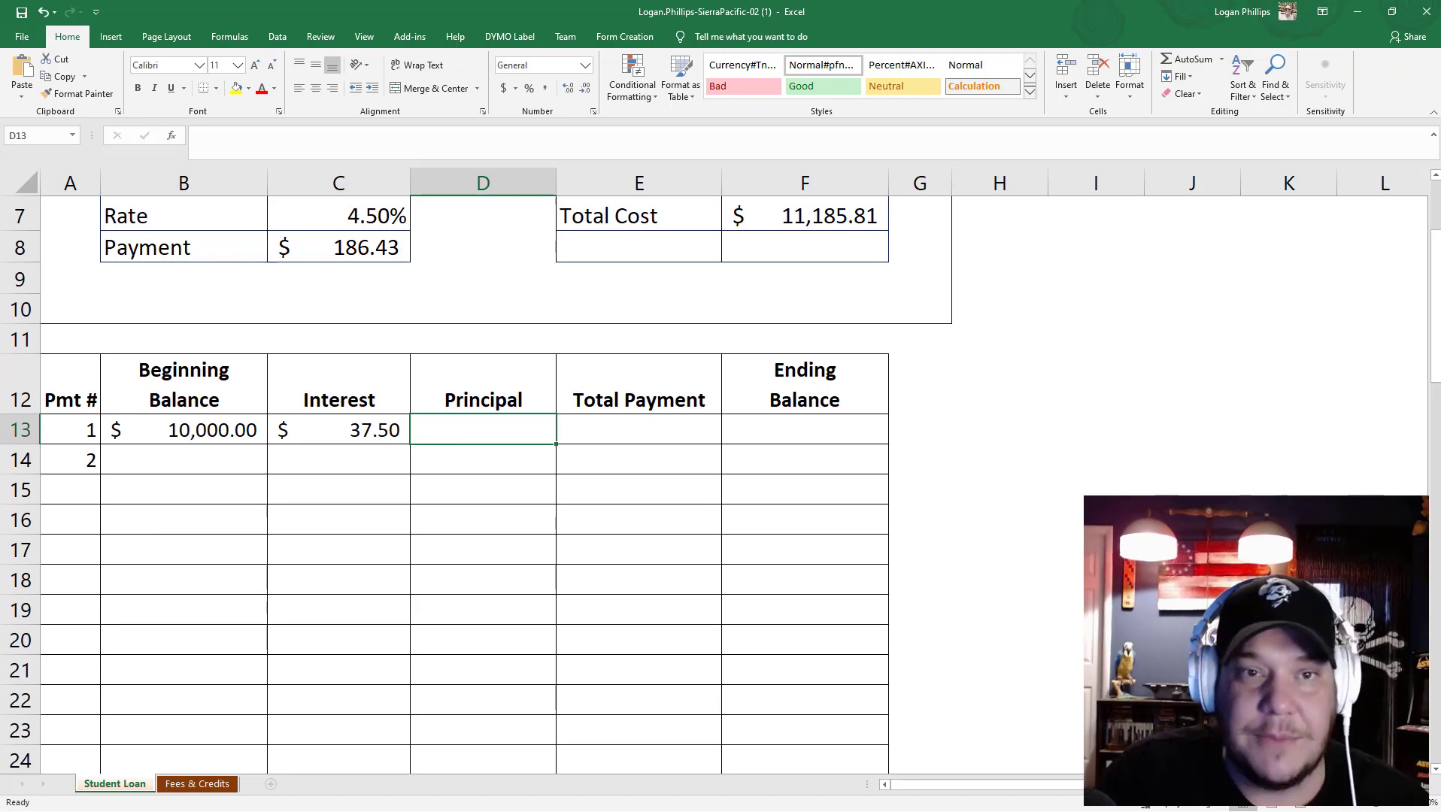
pyautogui.write('=')
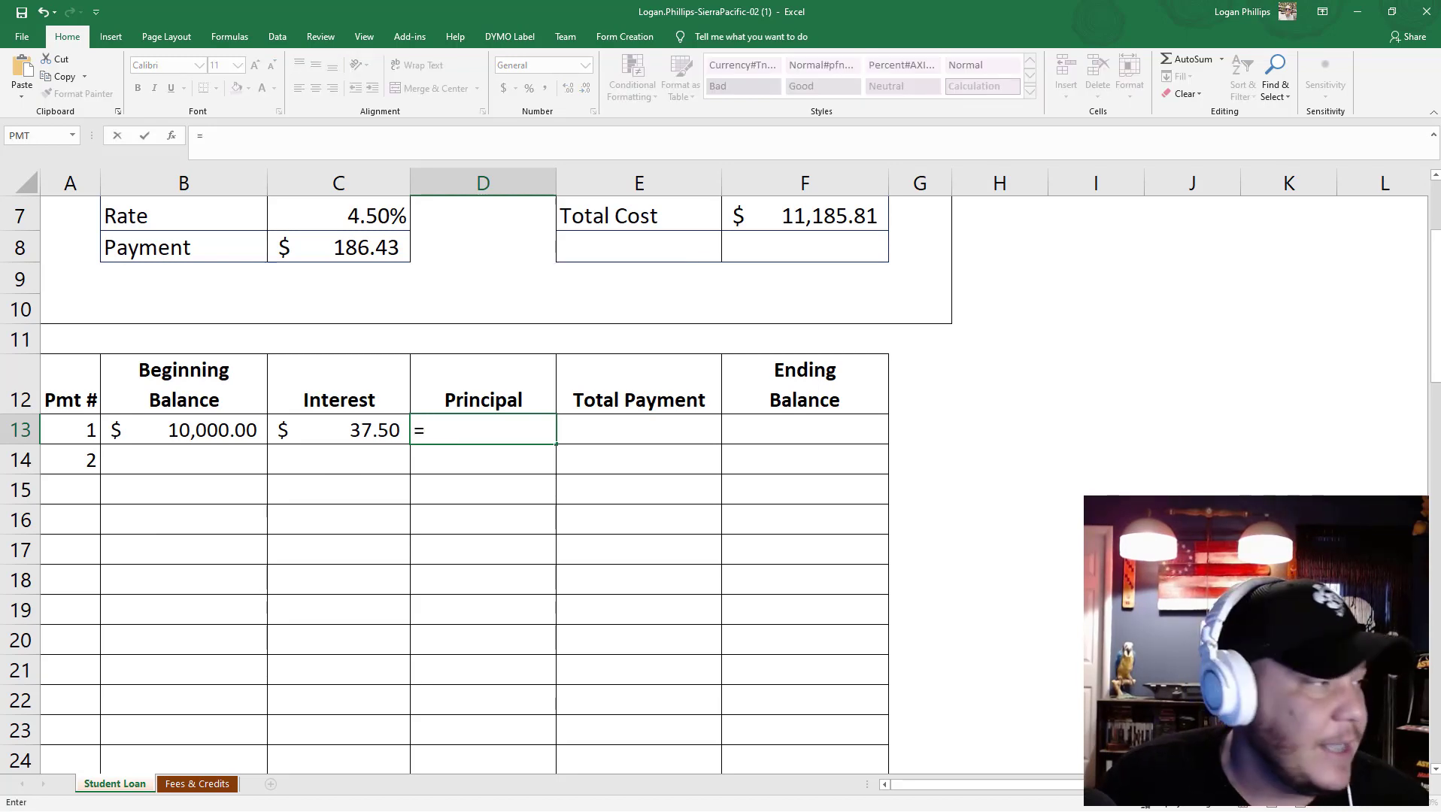
pyautogui.click(358, 249)
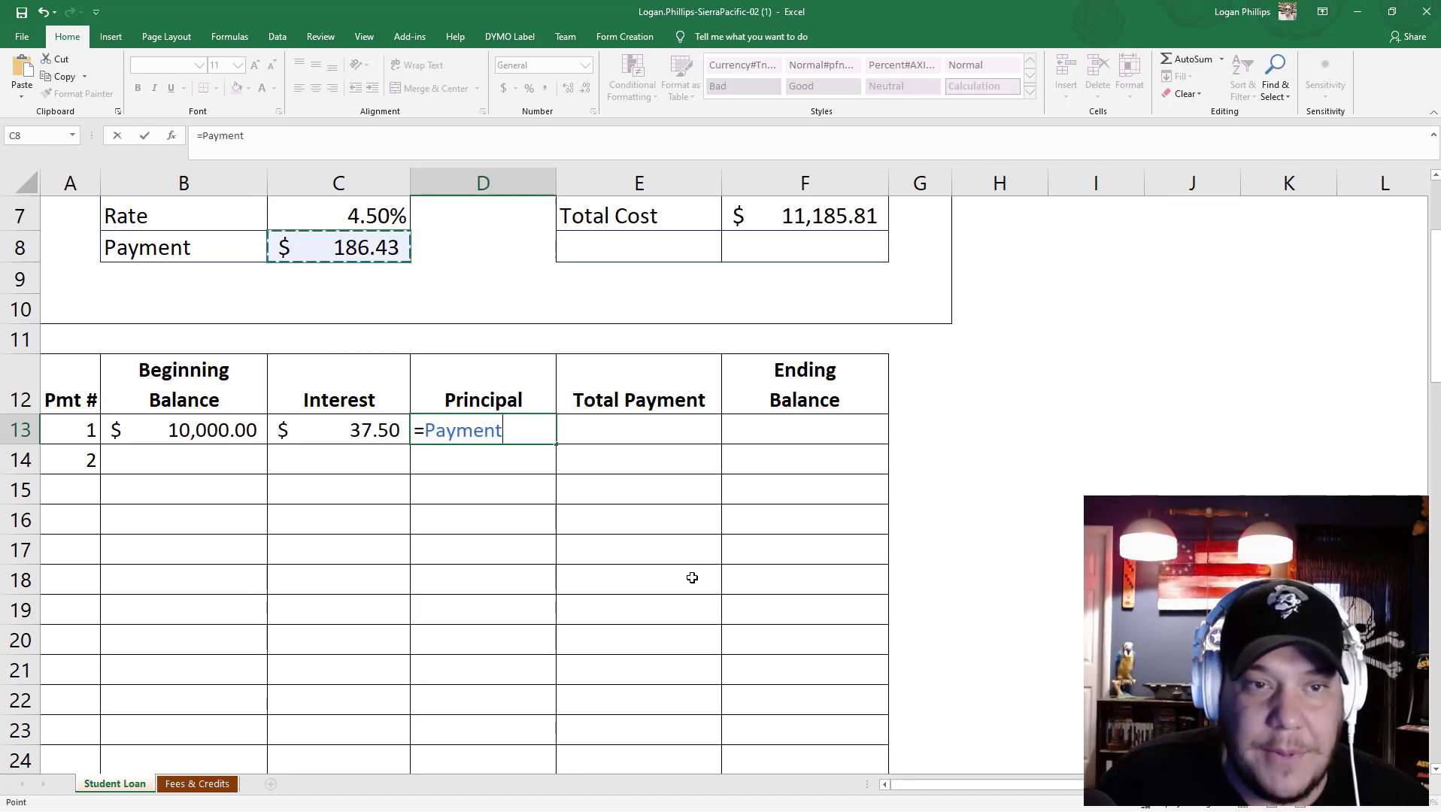
pyautogui.write('-')
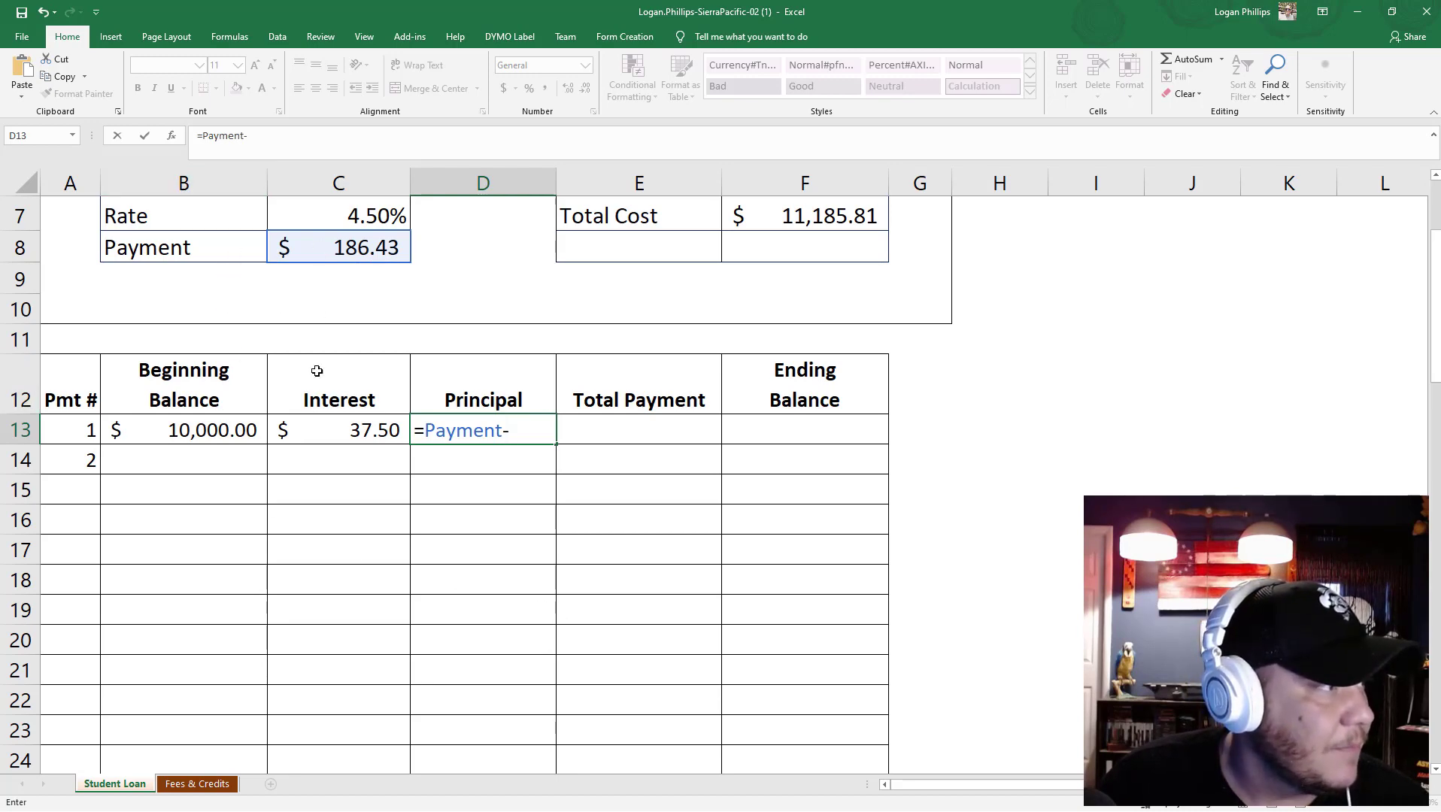
pyautogui.click(355, 436)
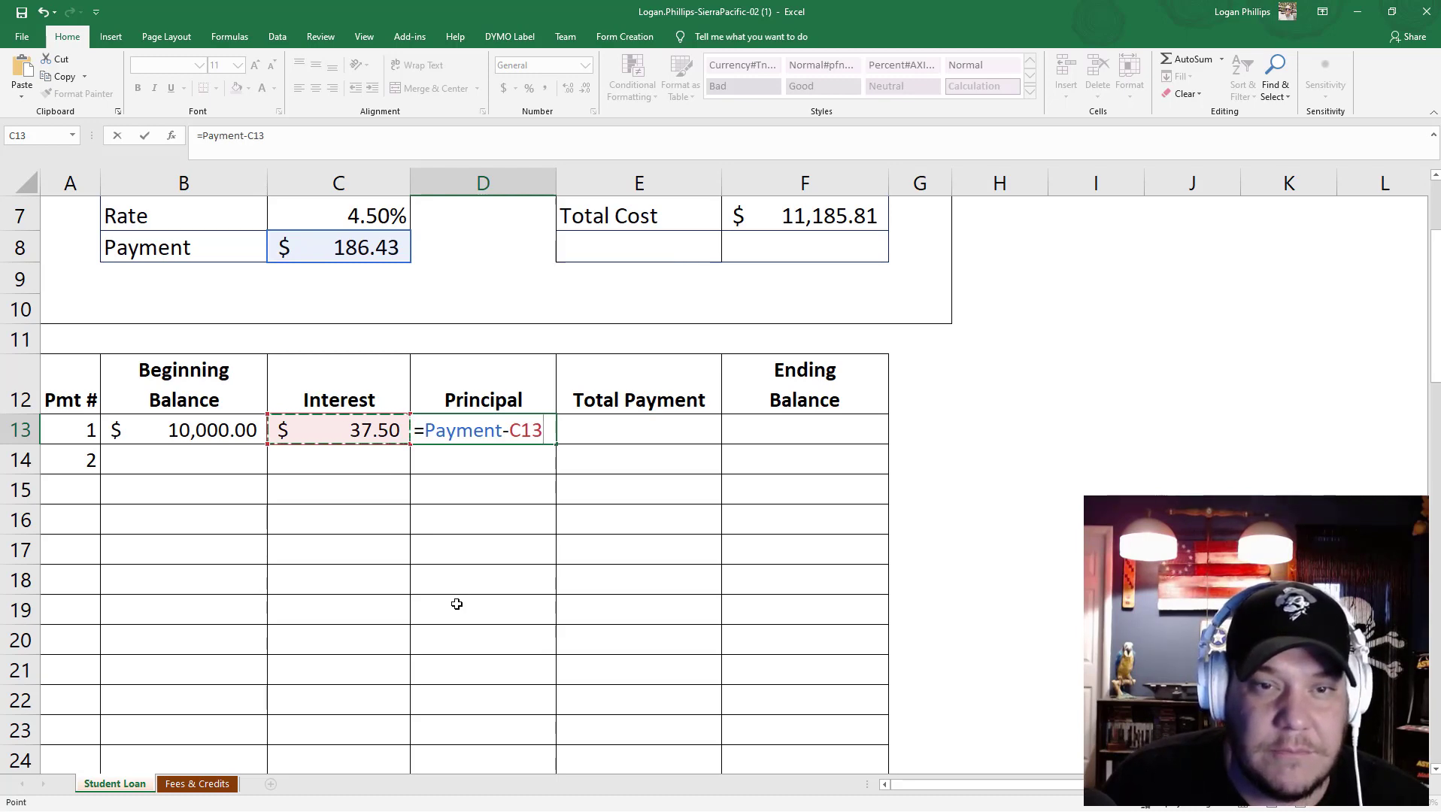
pyautogui.press('Return')
pyautogui.press('Up')
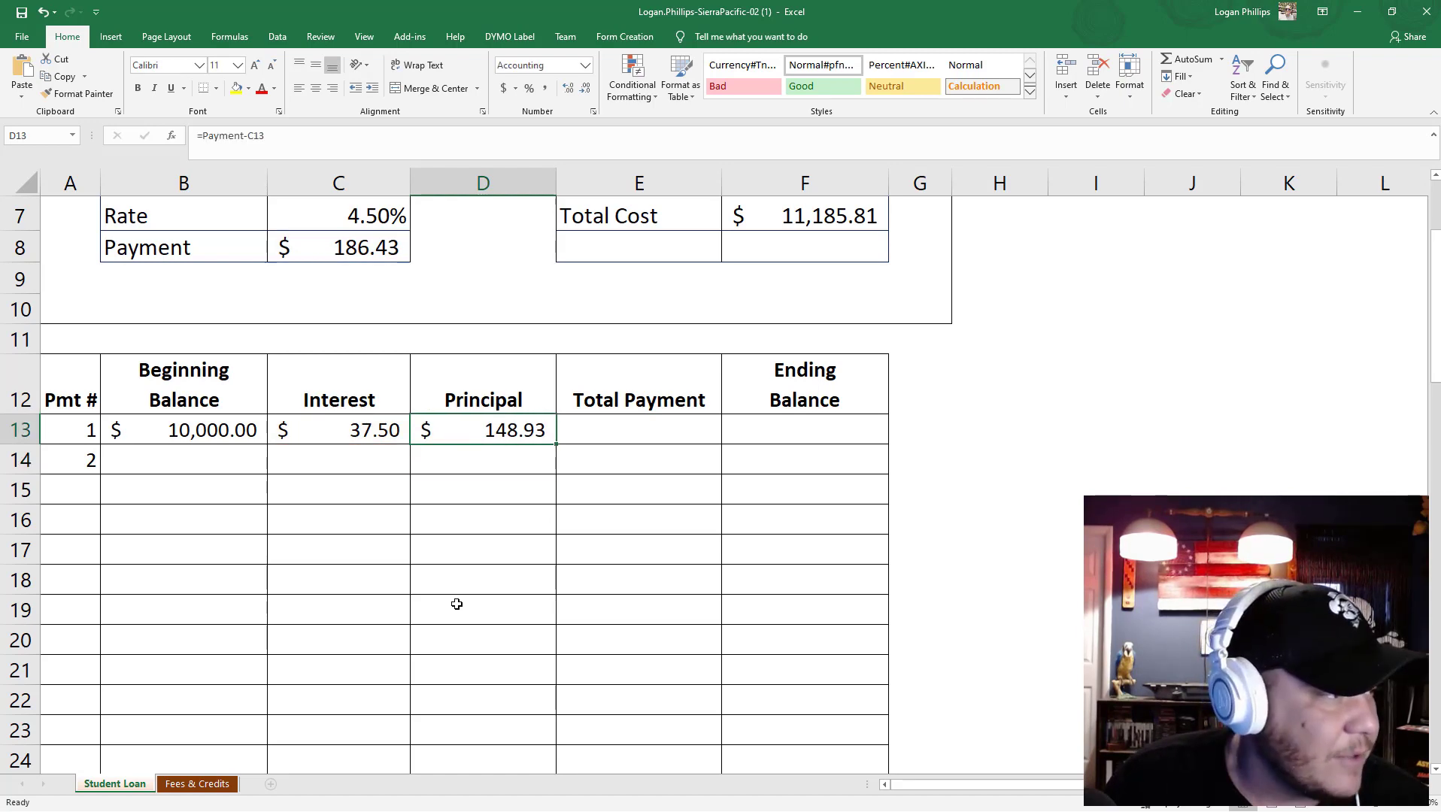
# Review the formulas behind the interest and principal of payment 1 and the Payment cell C8 in the loan summary.
pyautogui.press('Left')
pyautogui.press('Right')
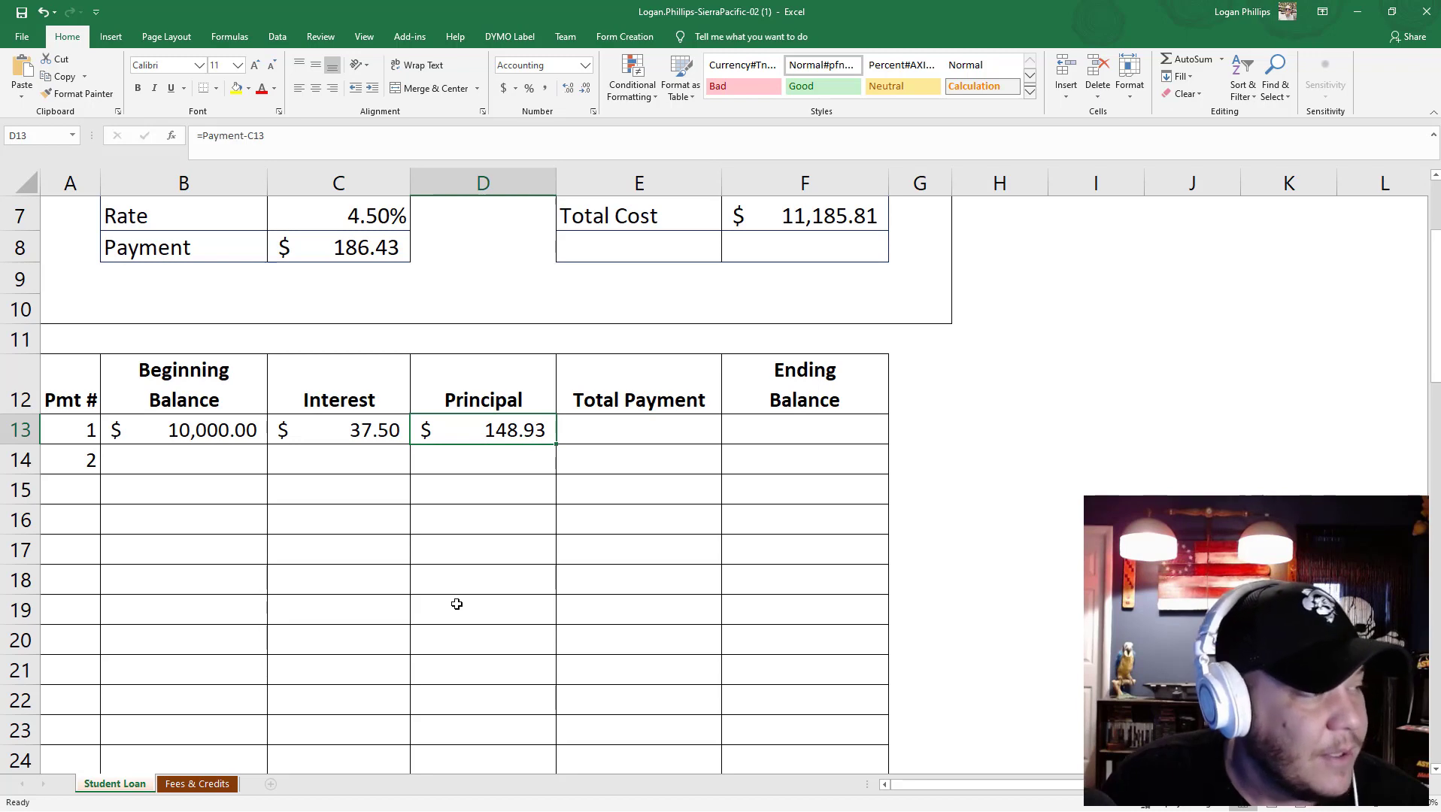
pyautogui.press('Left')
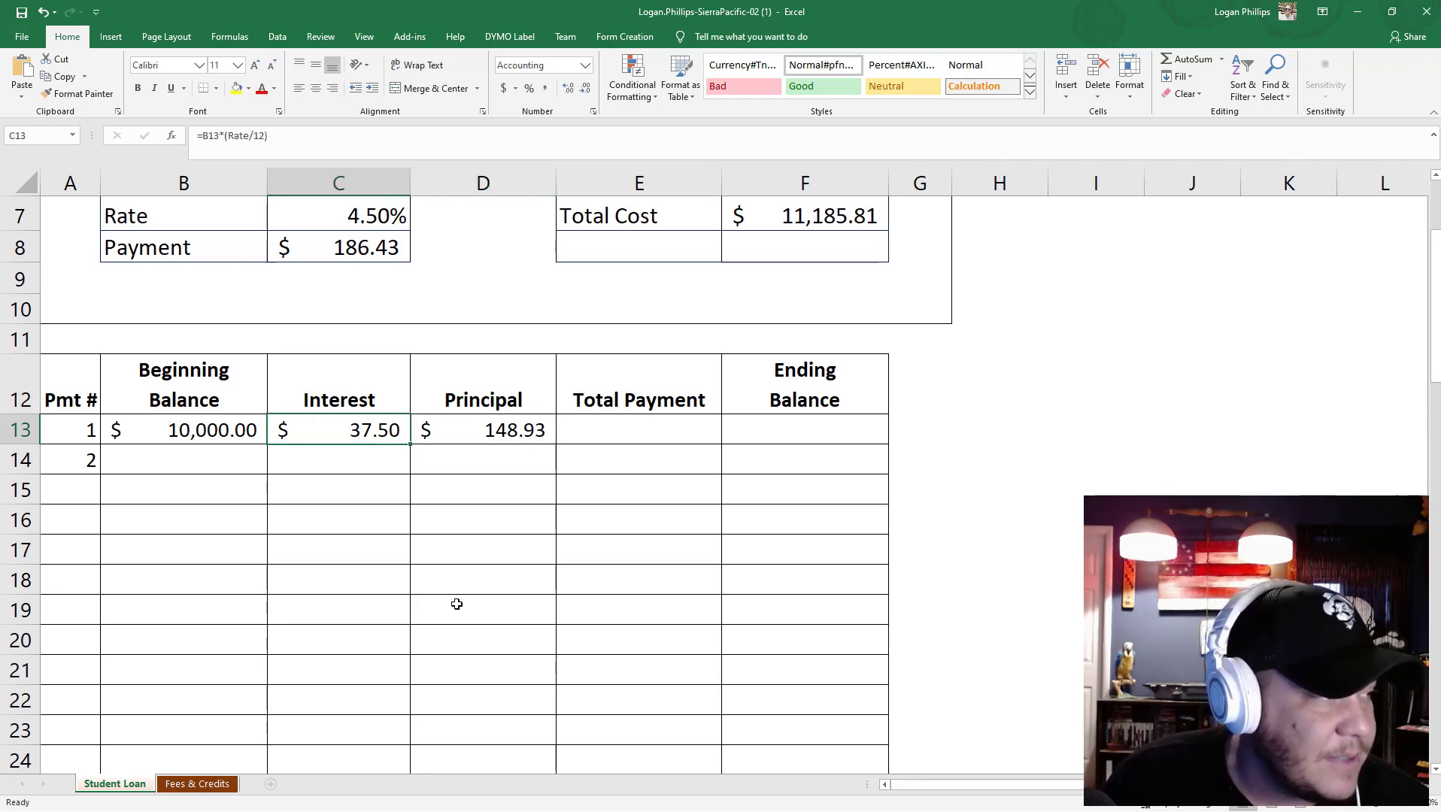
pyautogui.press('Right')
pyautogui.press('Up')
pyautogui.press('Up')
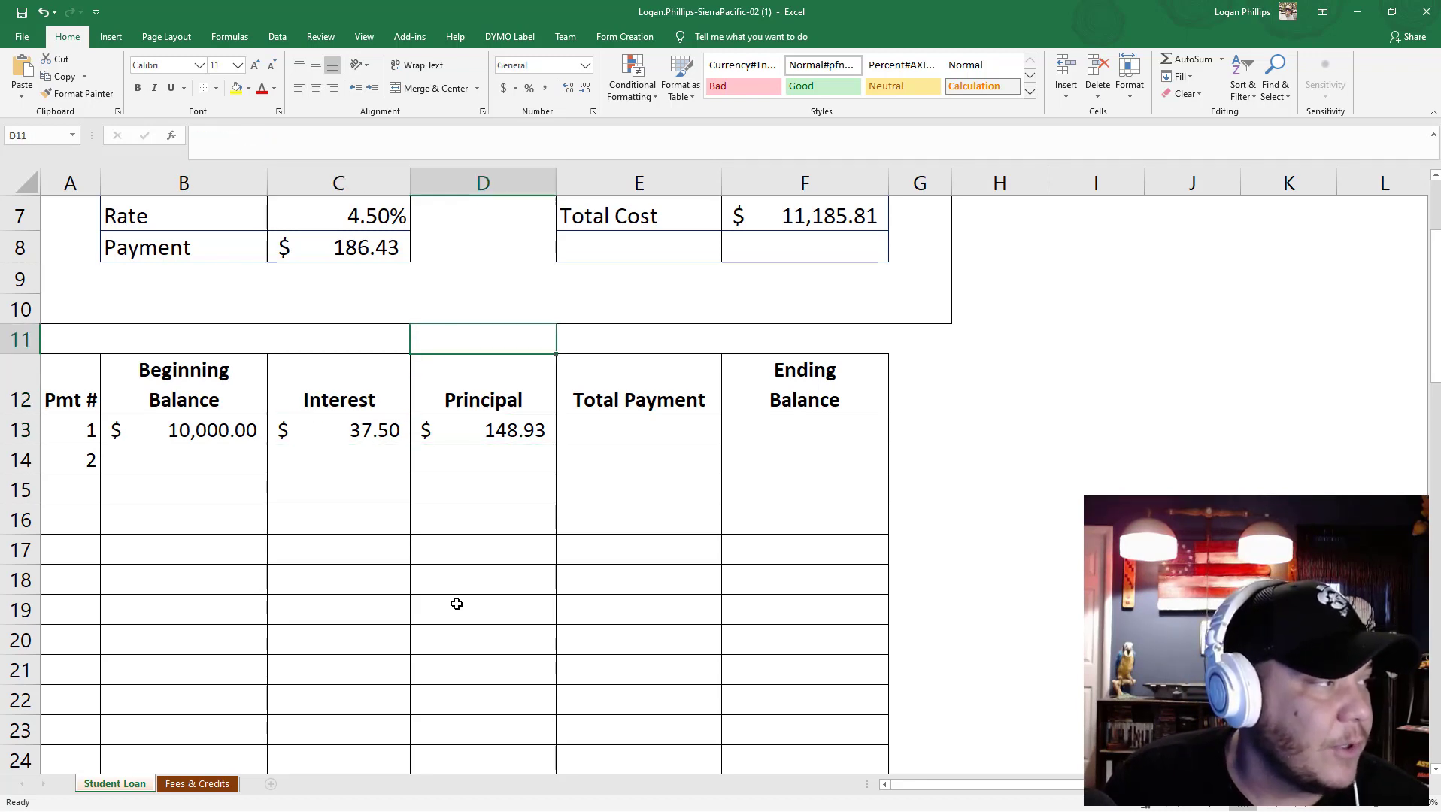
pyautogui.press('Left')
pyautogui.press('Up')
pyautogui.press('Up')
pyautogui.press('Up')
pyautogui.press('Up')
pyautogui.press('Down')
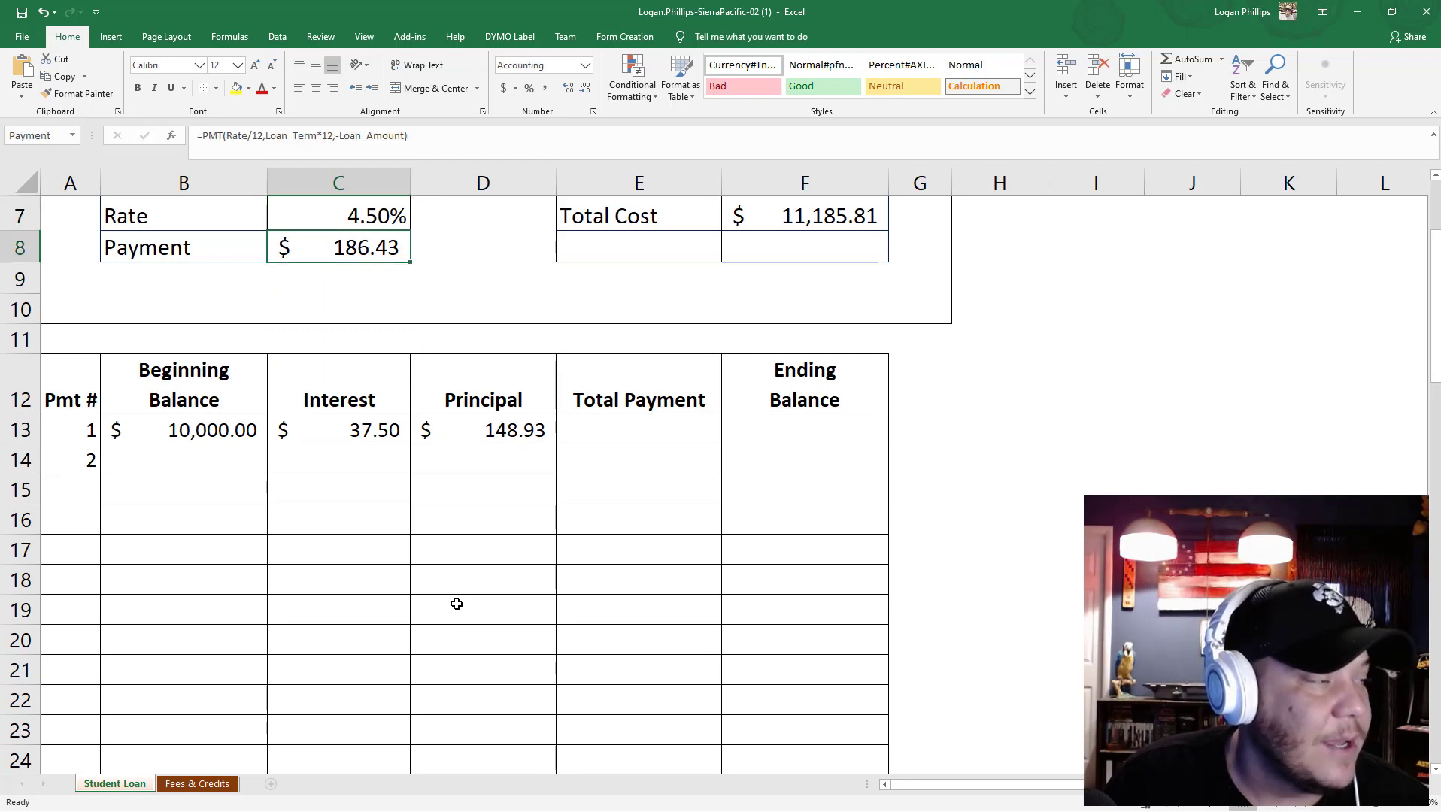
pyautogui.press('Down')
pyautogui.press('Down')
pyautogui.press('Down')
pyautogui.press('Right')
pyautogui.press('Right')
pyautogui.press('Down')
pyautogui.press('Down')
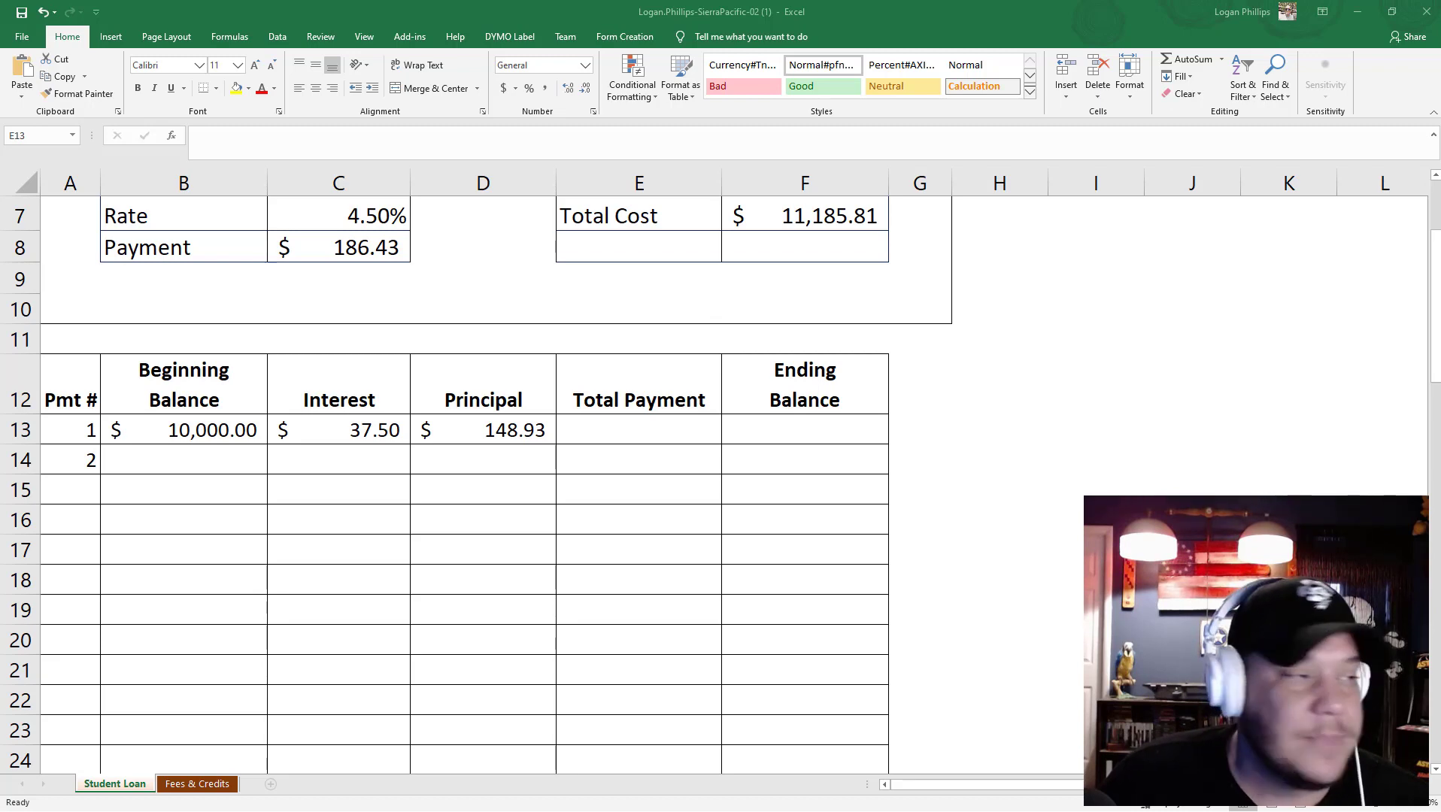
# Try the formula =B13-D13 as the total payment of payment 1 in cell E13.
pyautogui.click(634, 423)
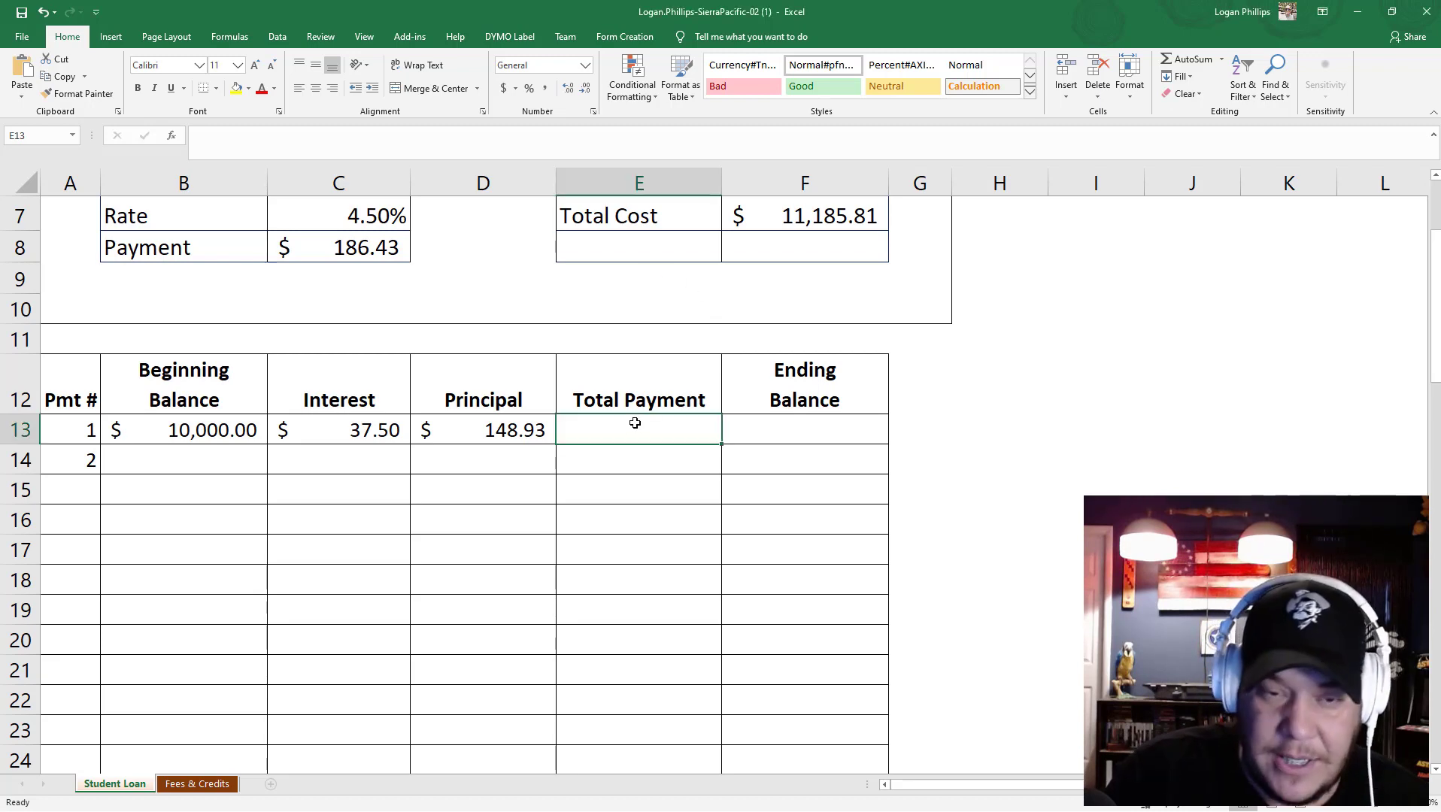
pyautogui.write('=')
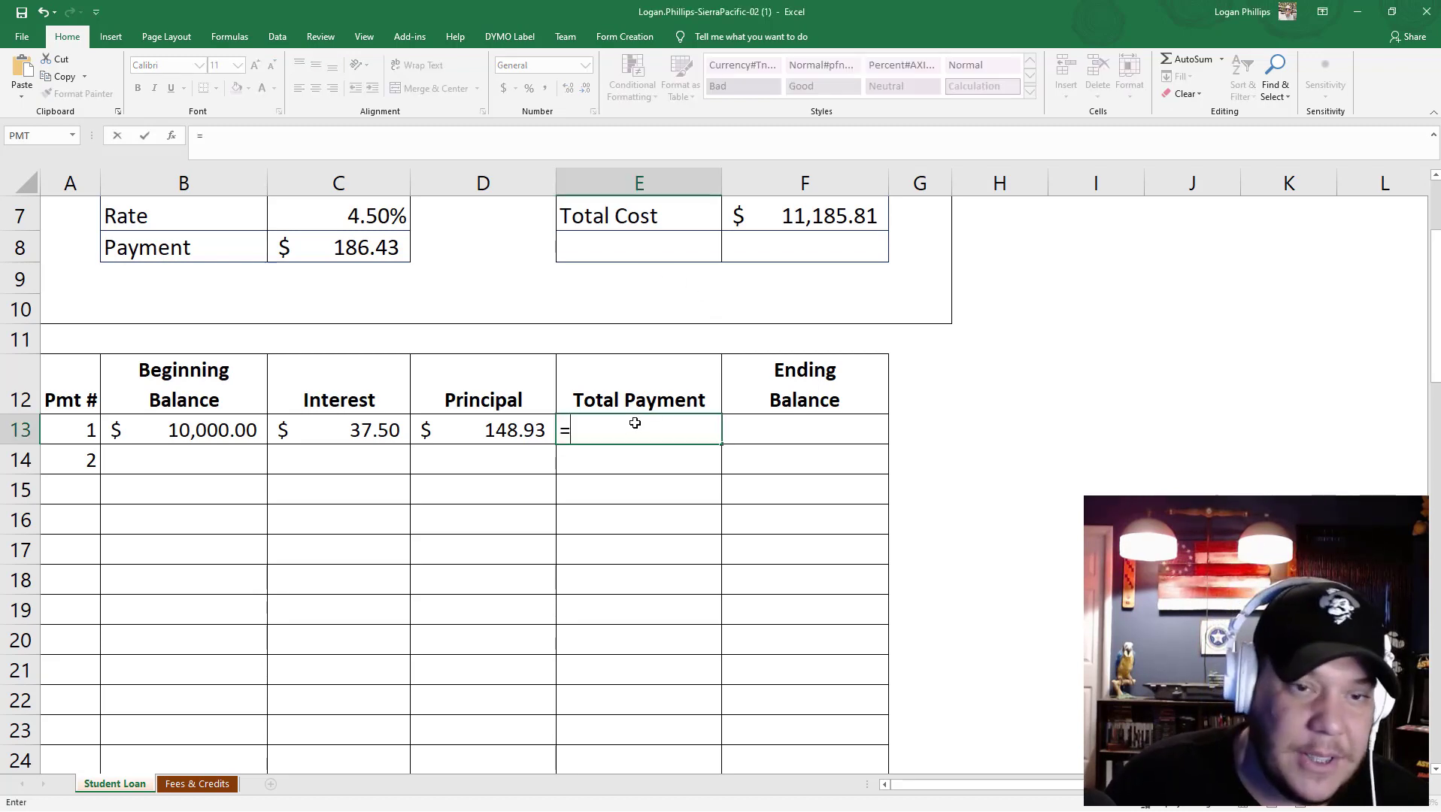
pyautogui.click(200, 430)
pyautogui.write('-')
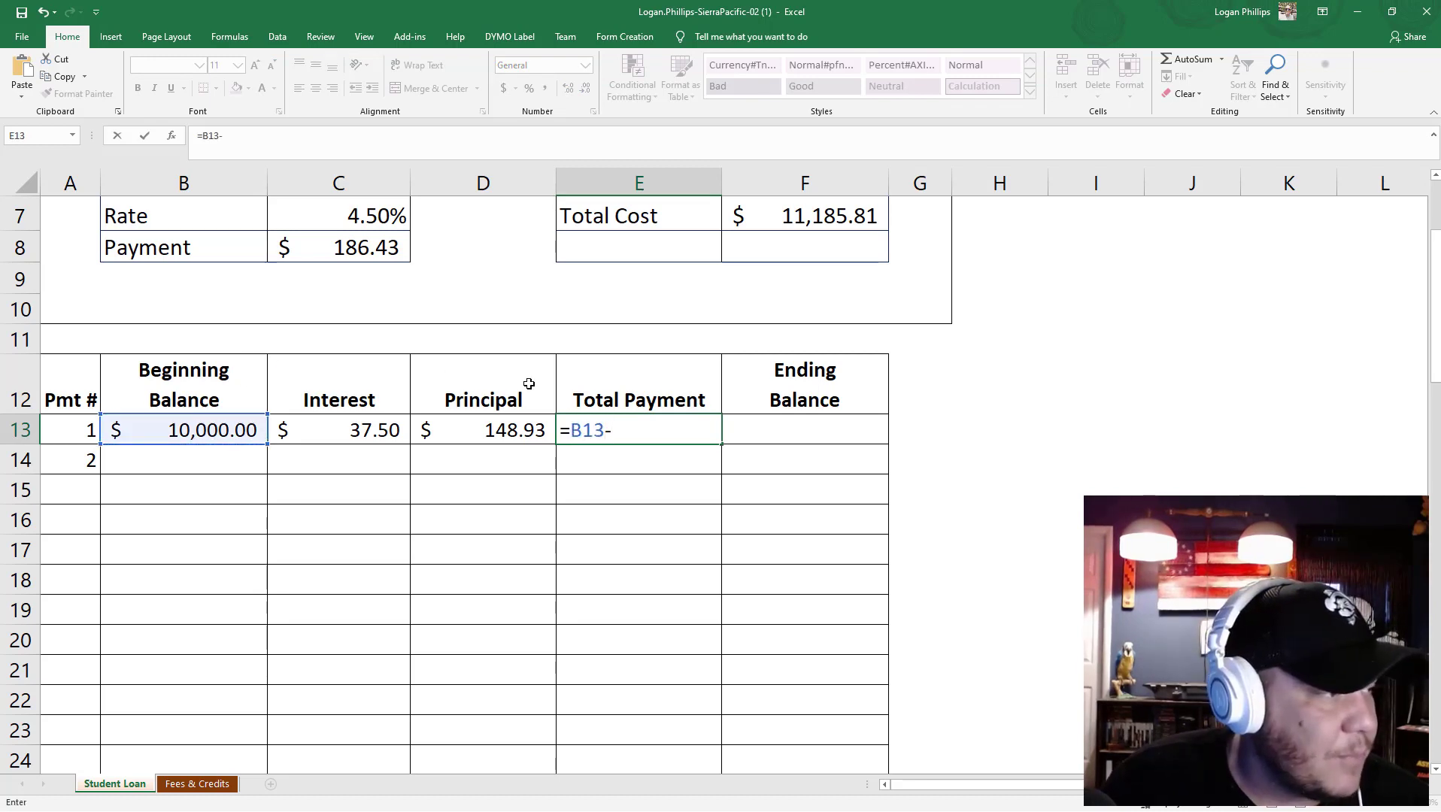
pyautogui.click(513, 430)
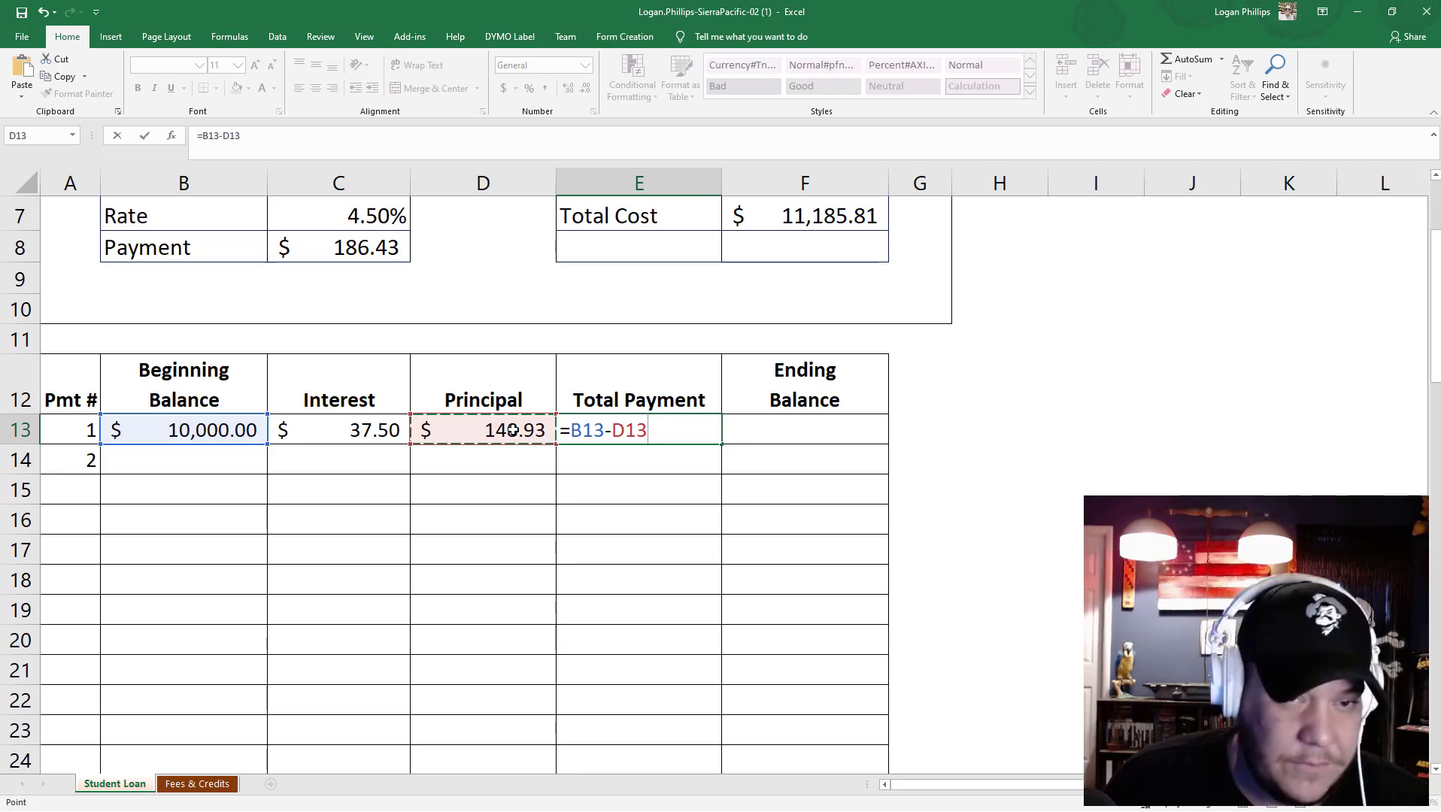
pyautogui.press('Return')
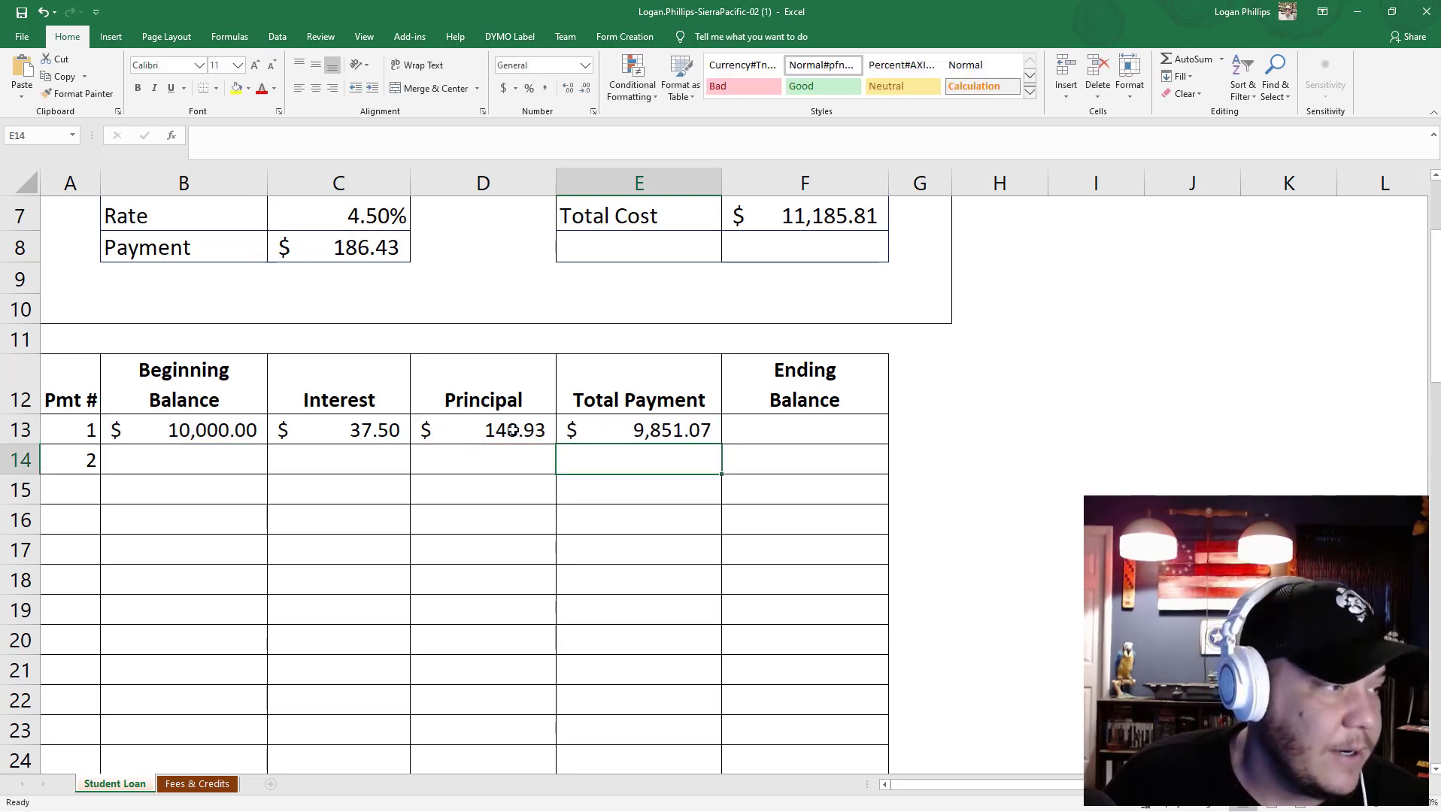
pyautogui.press('Up')
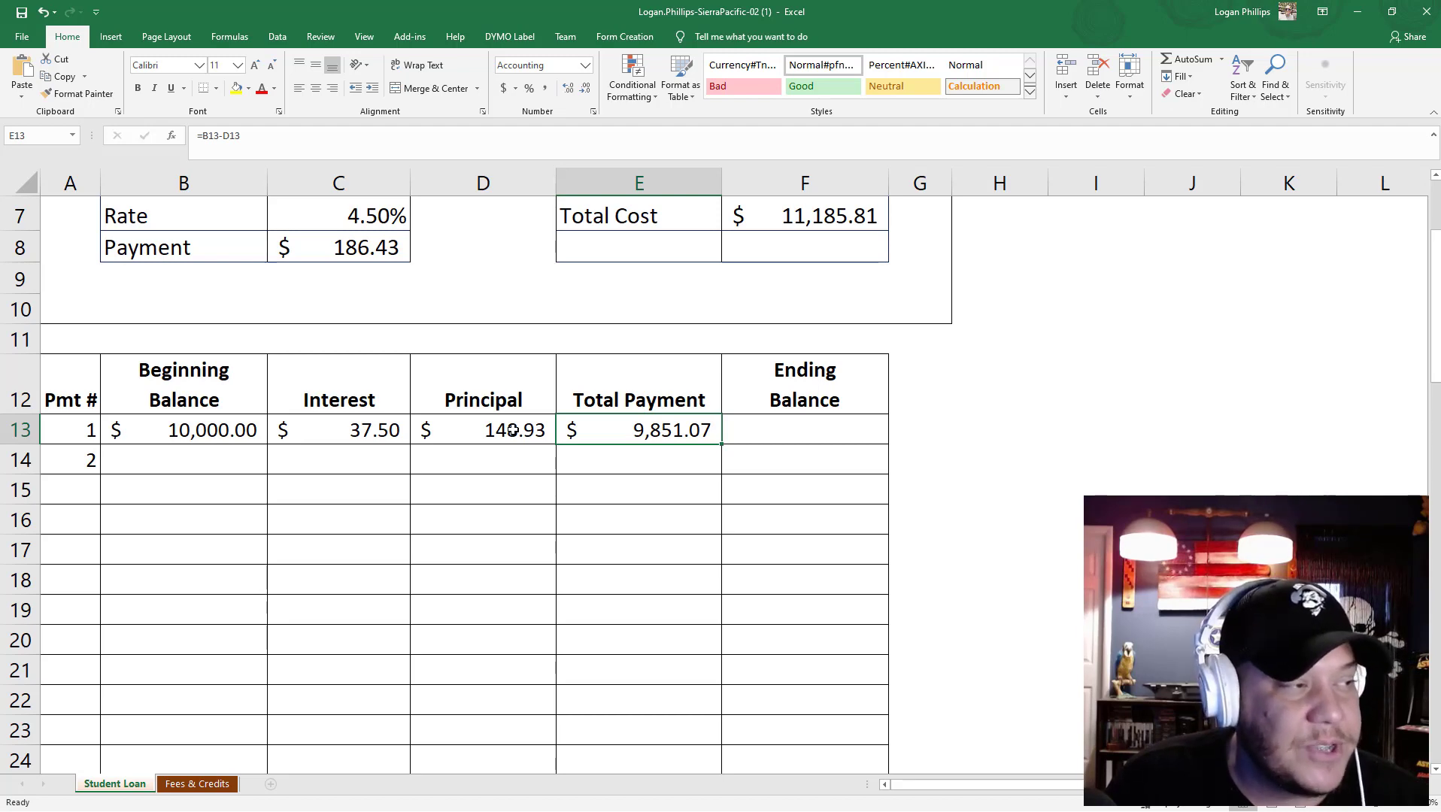
# Compare the Total Payment and Ending Balance cells of payment 1 and clear the formula from cell E13.
pyautogui.press('Right')
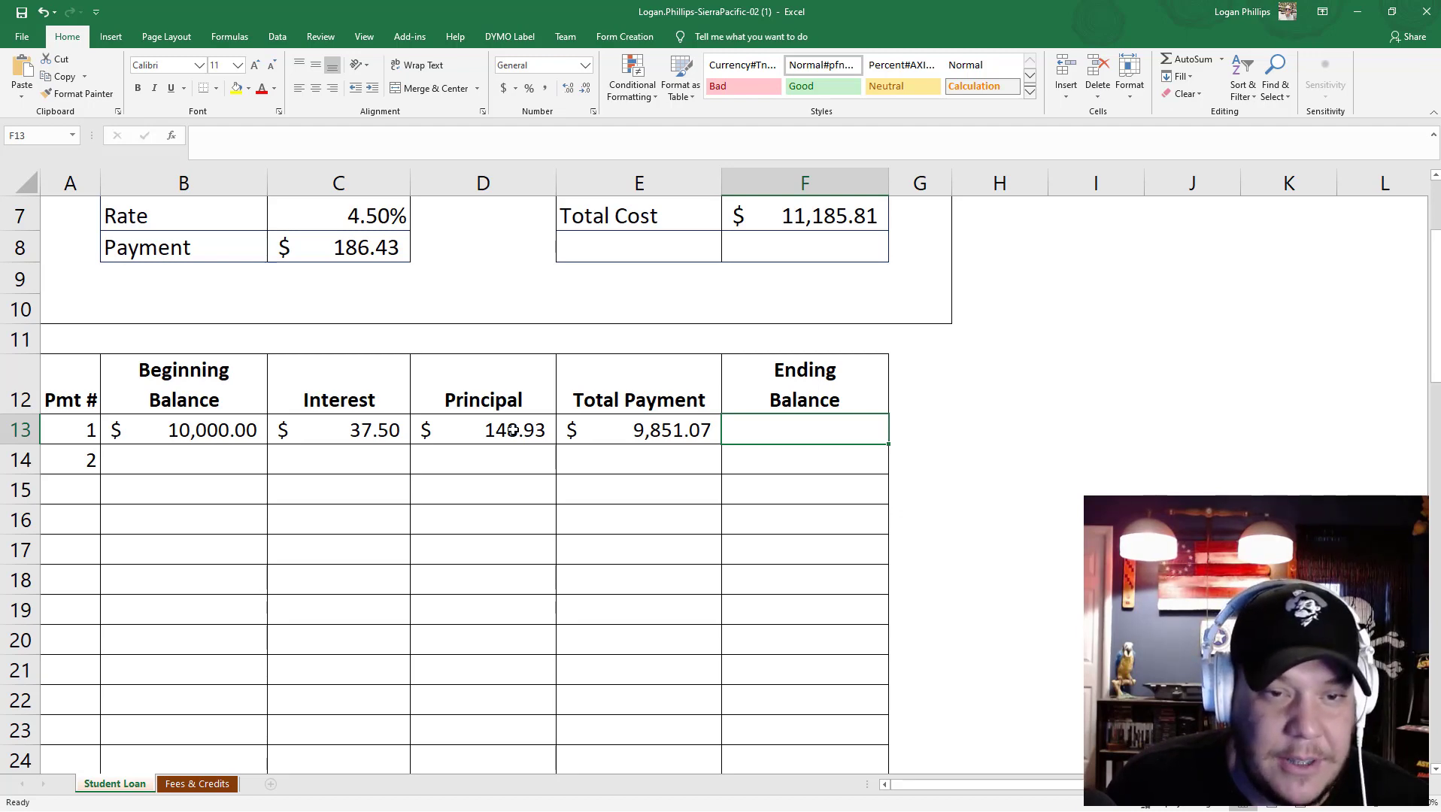
pyautogui.press('Left')
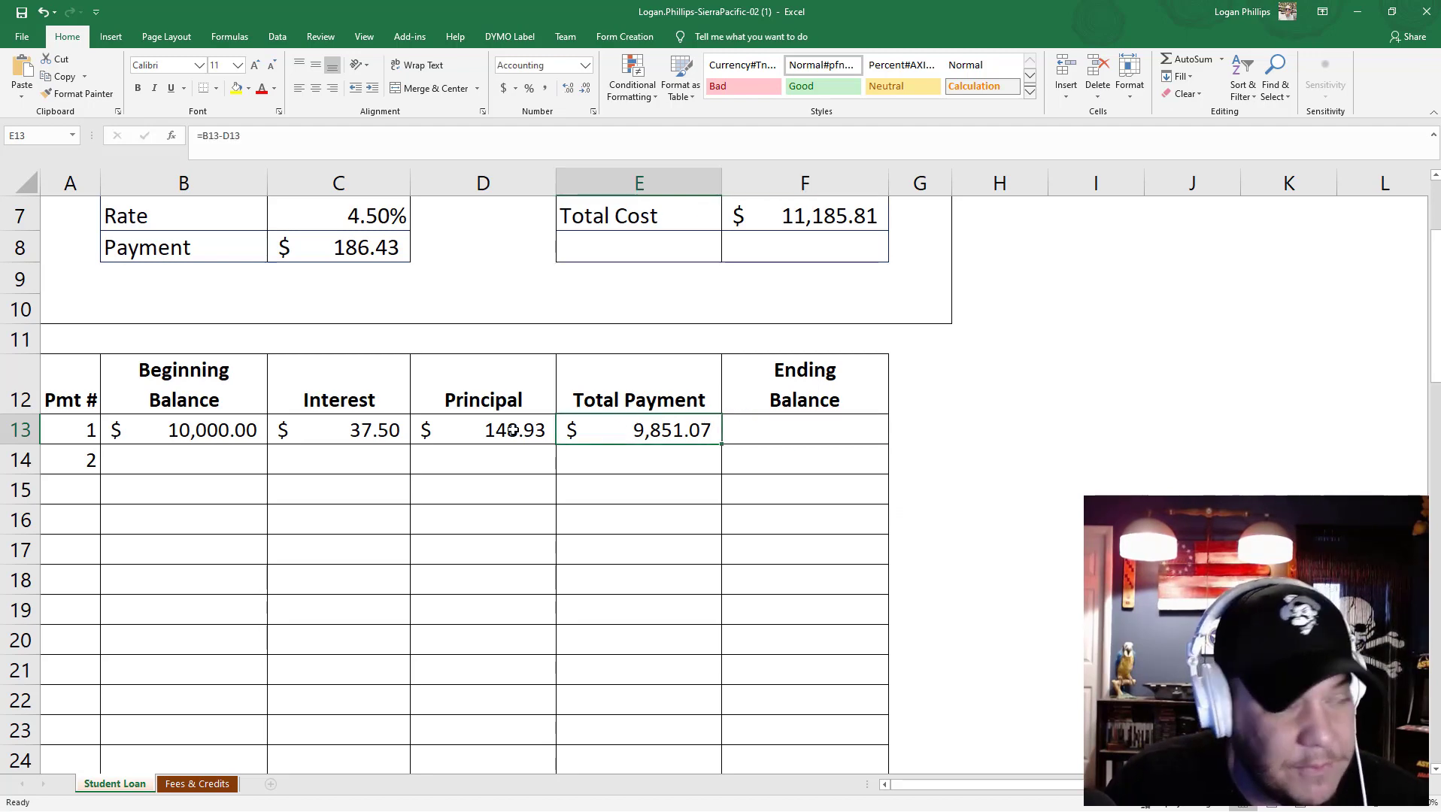
pyautogui.press('Right')
pyautogui.press('Left')
pyautogui.press('Right')
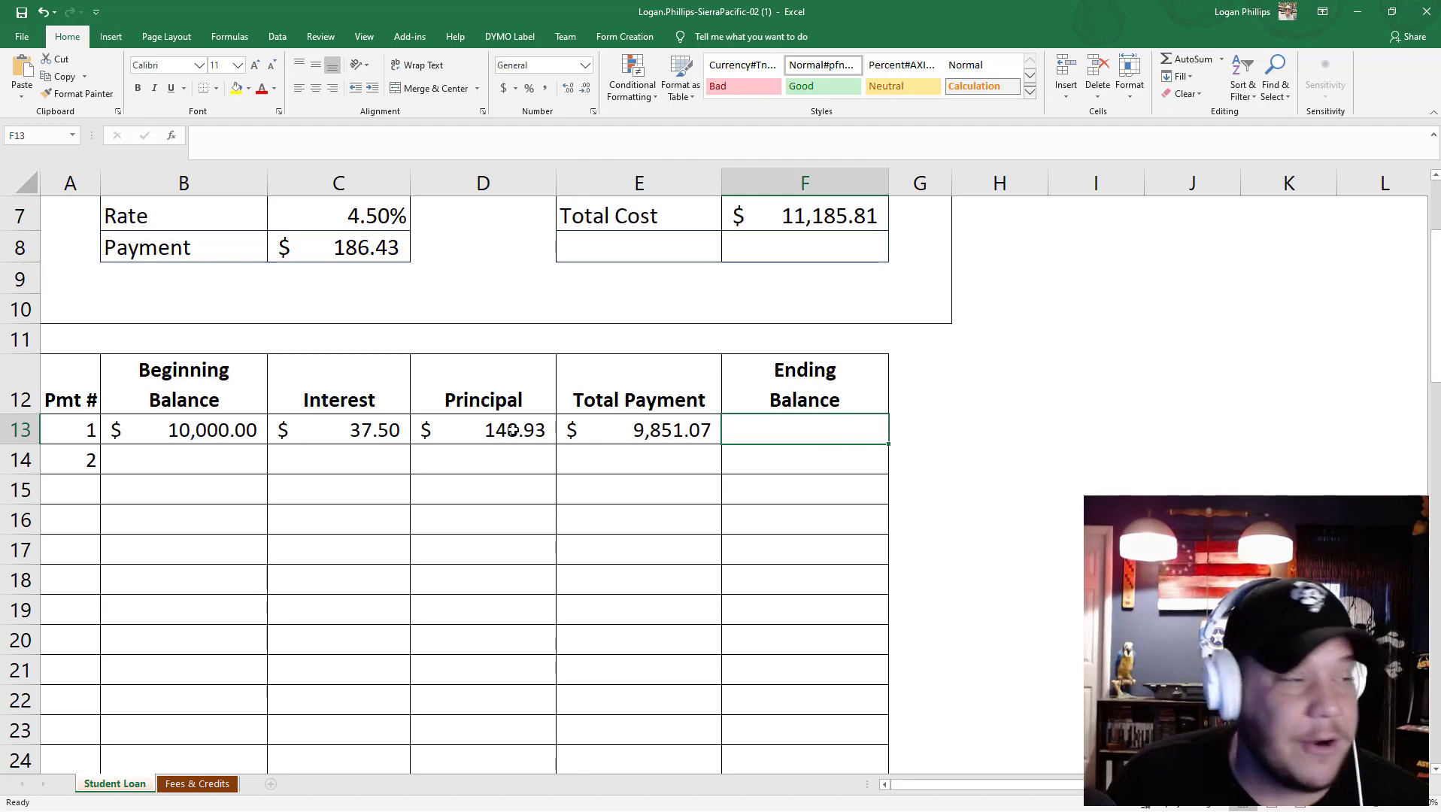
pyautogui.press('Right')
pyautogui.press('Left')
pyautogui.press('Left')
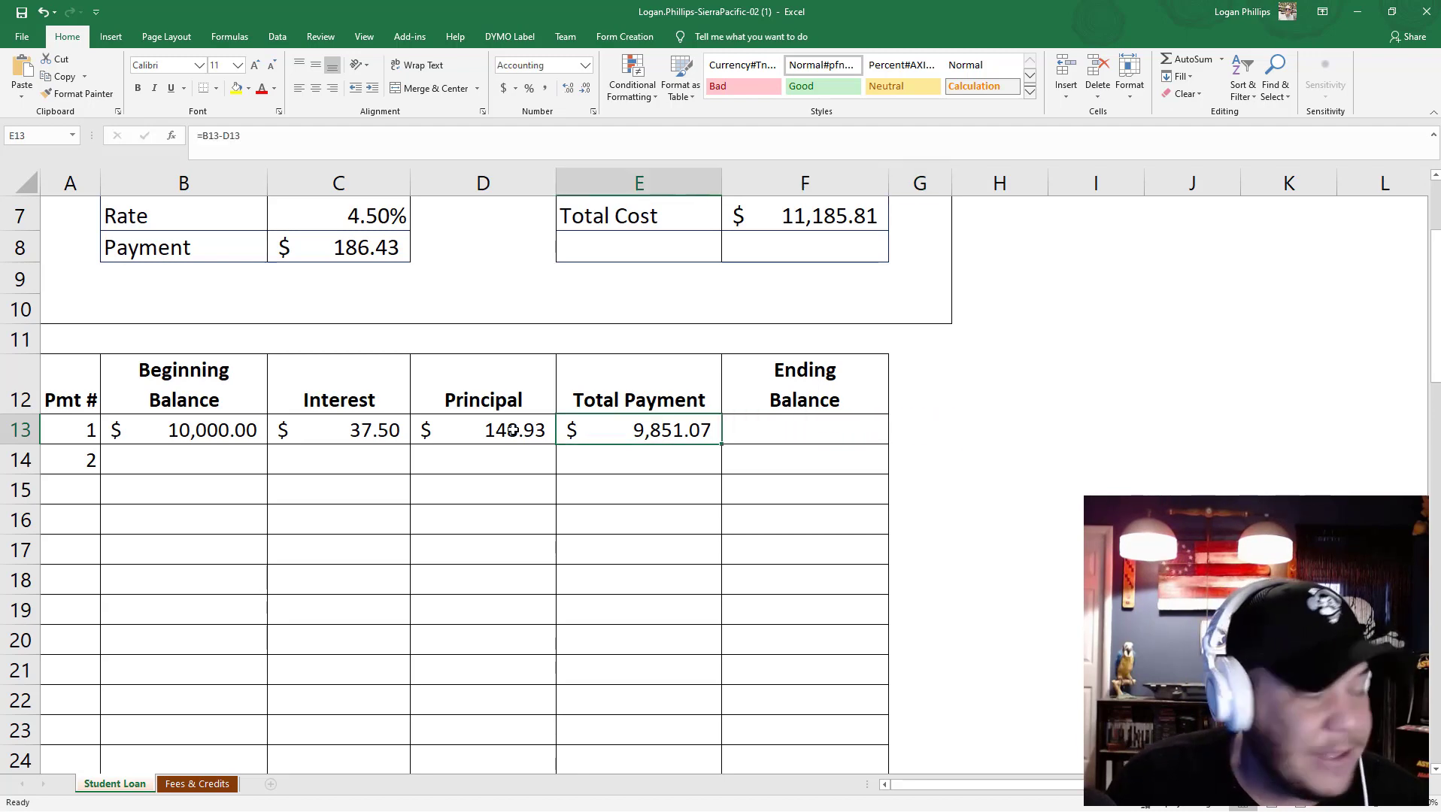
pyautogui.press('Delete')
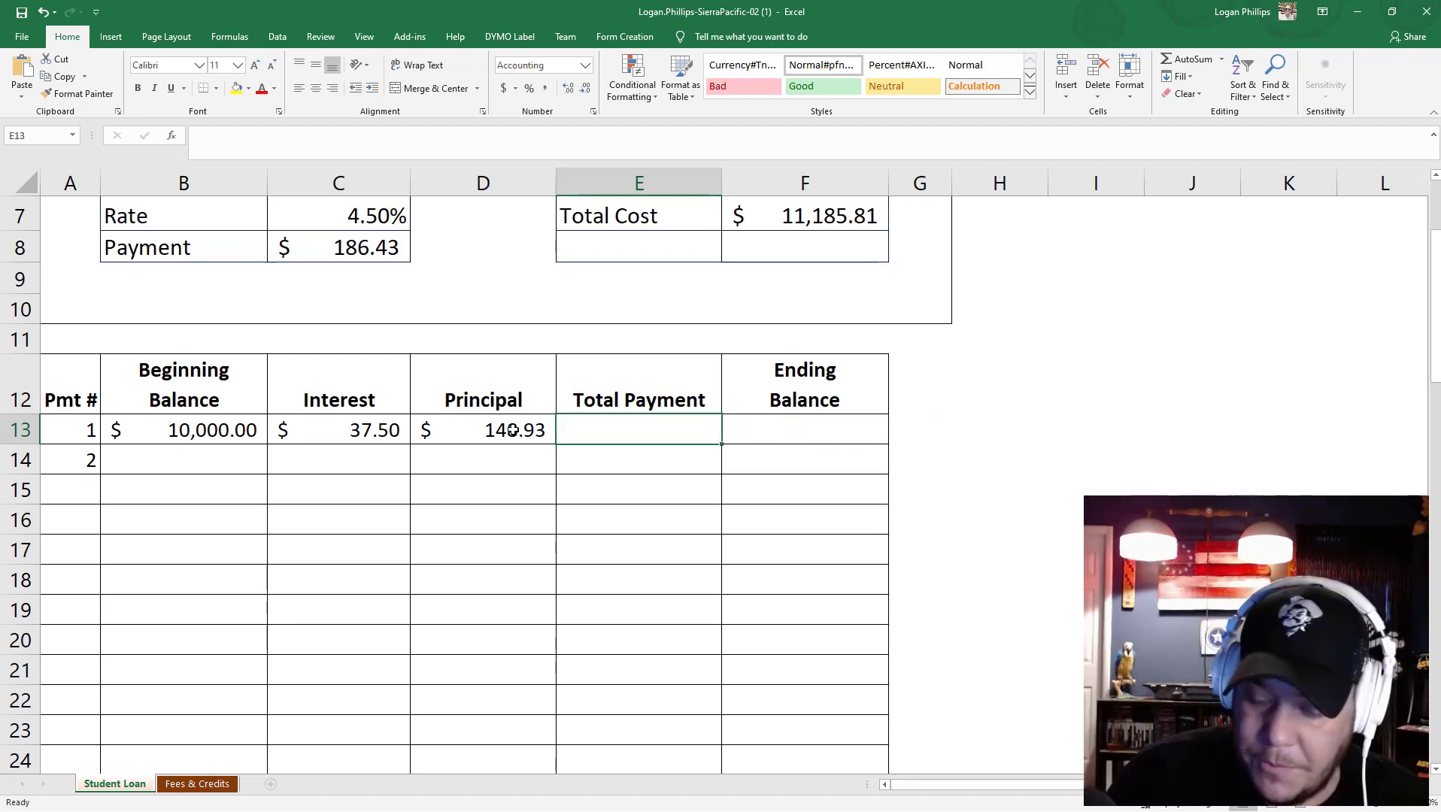
# Enter the total payment formula =C13+D13 for payment 1 in cell E13 and check it.
pyautogui.write('=')
pyautogui.press('Left')
pyautogui.press('Left')
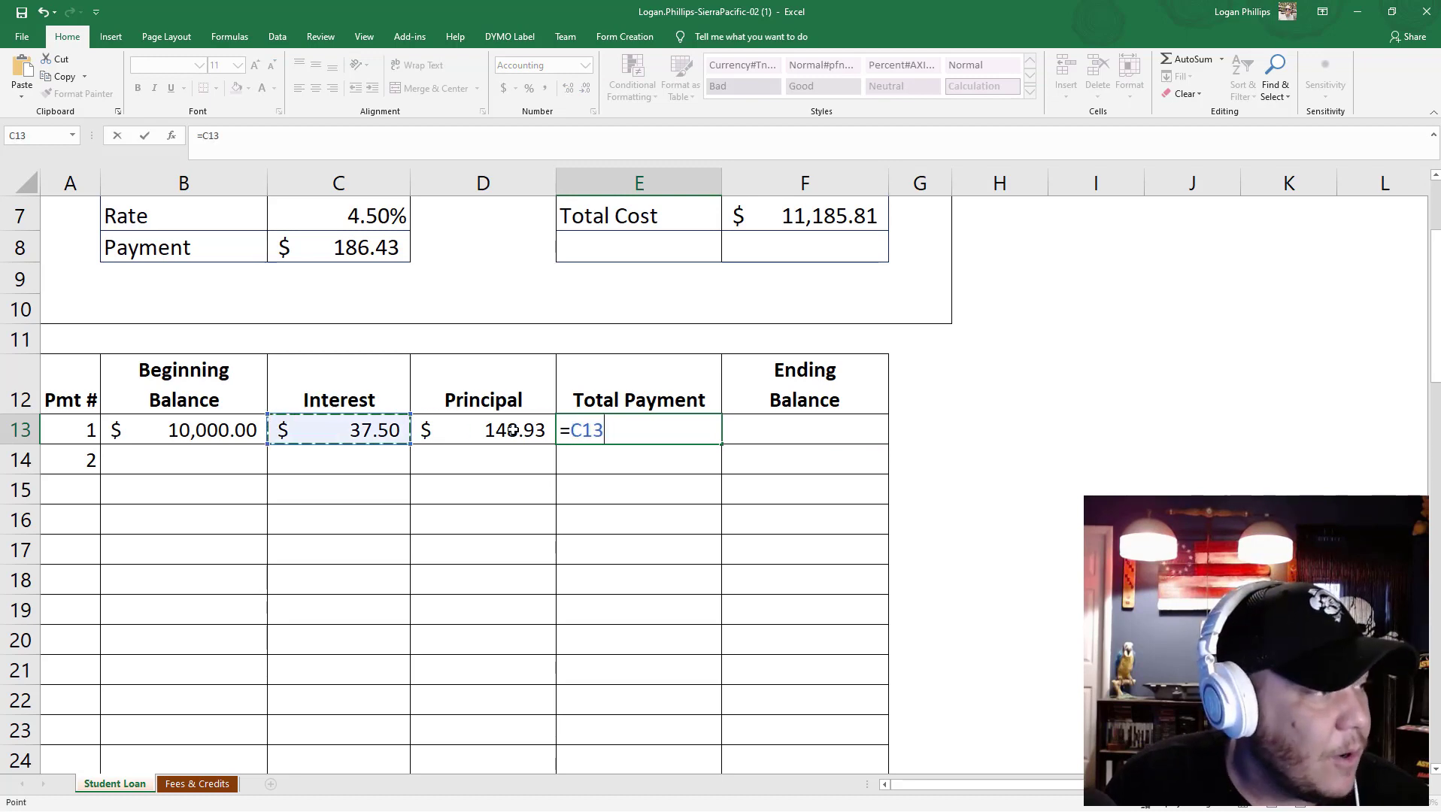
pyautogui.write('+')
pyautogui.press('Left')
pyautogui.press('Left')
pyautogui.press('Up')
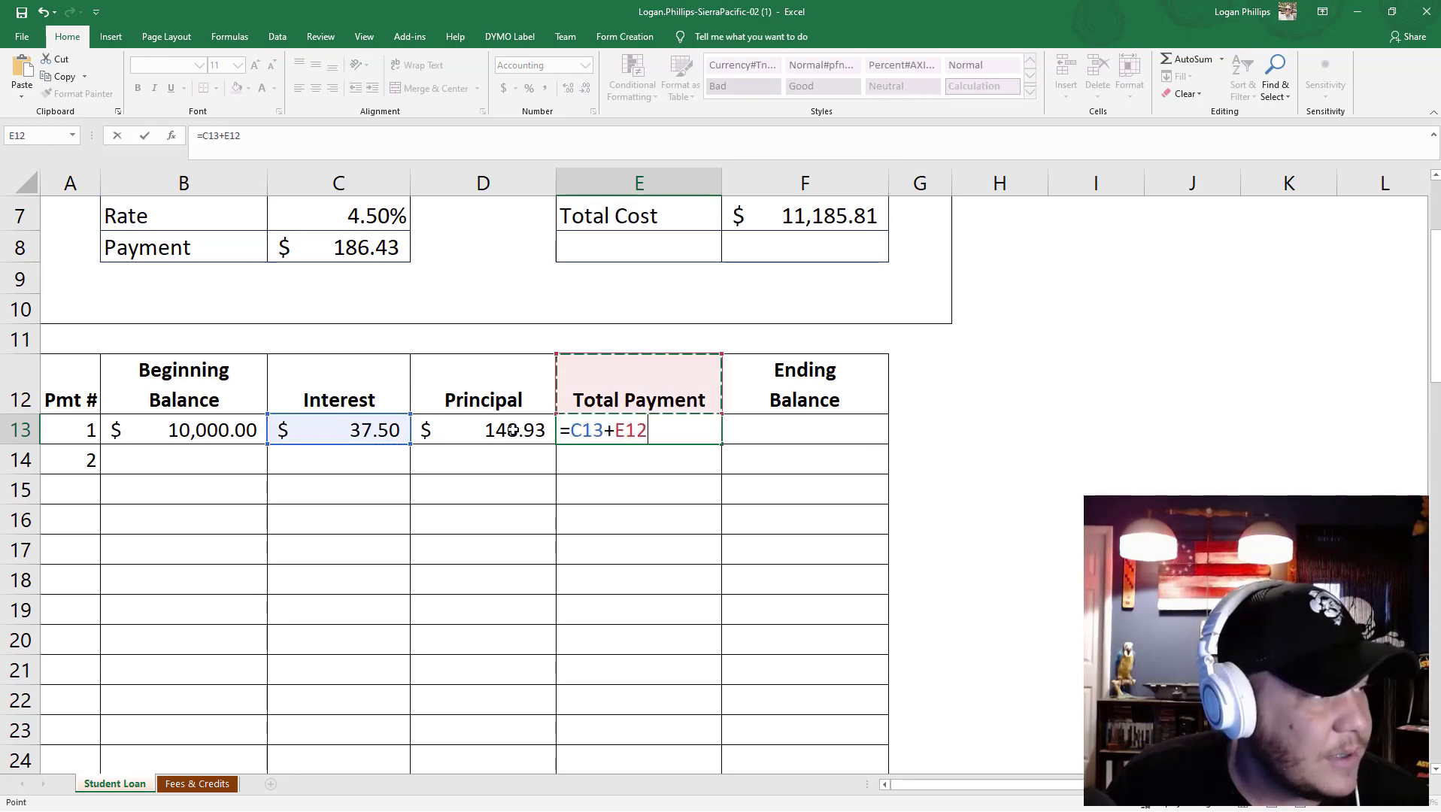
pyautogui.press('Down')
pyautogui.press('Right')
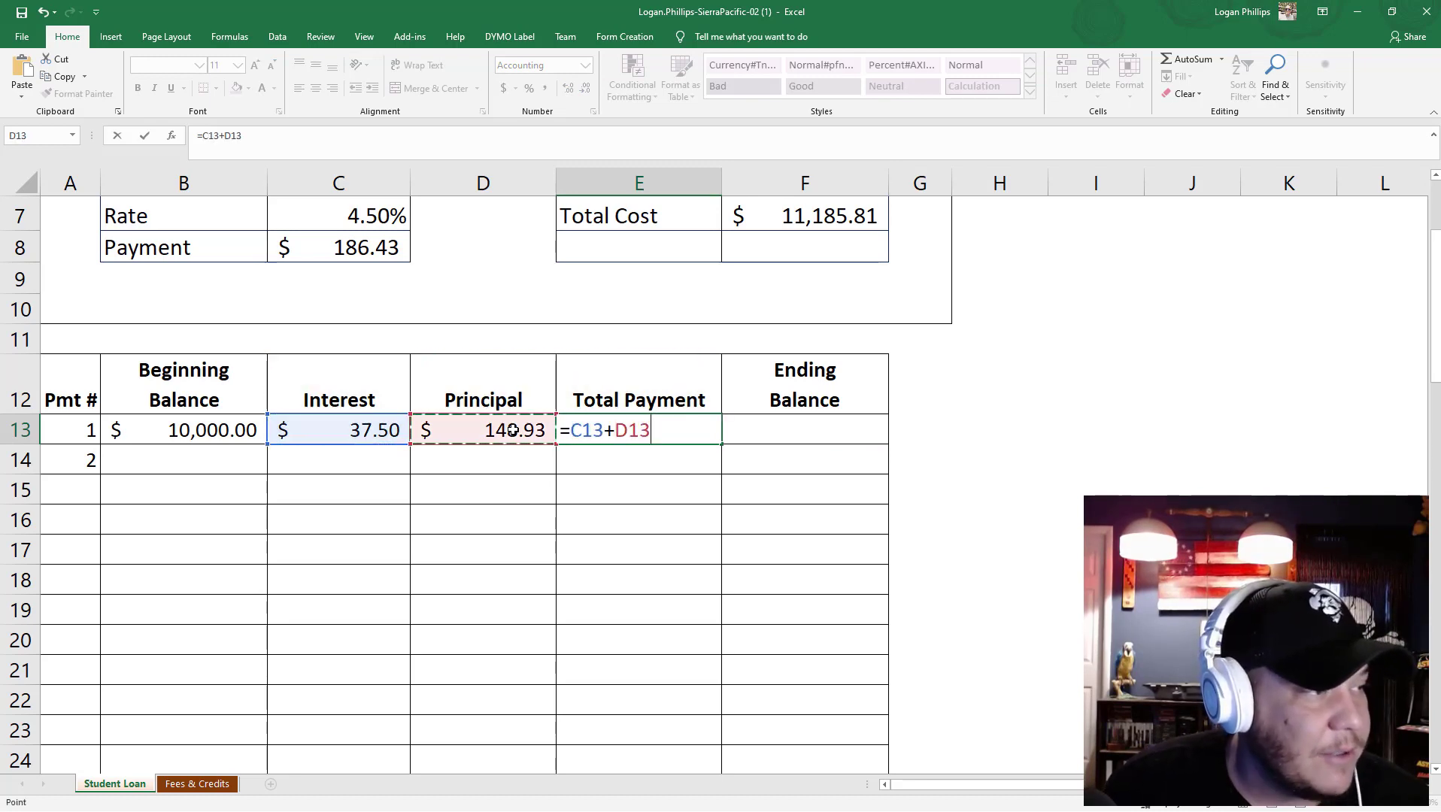
pyautogui.press('Return')
pyautogui.press('Up')
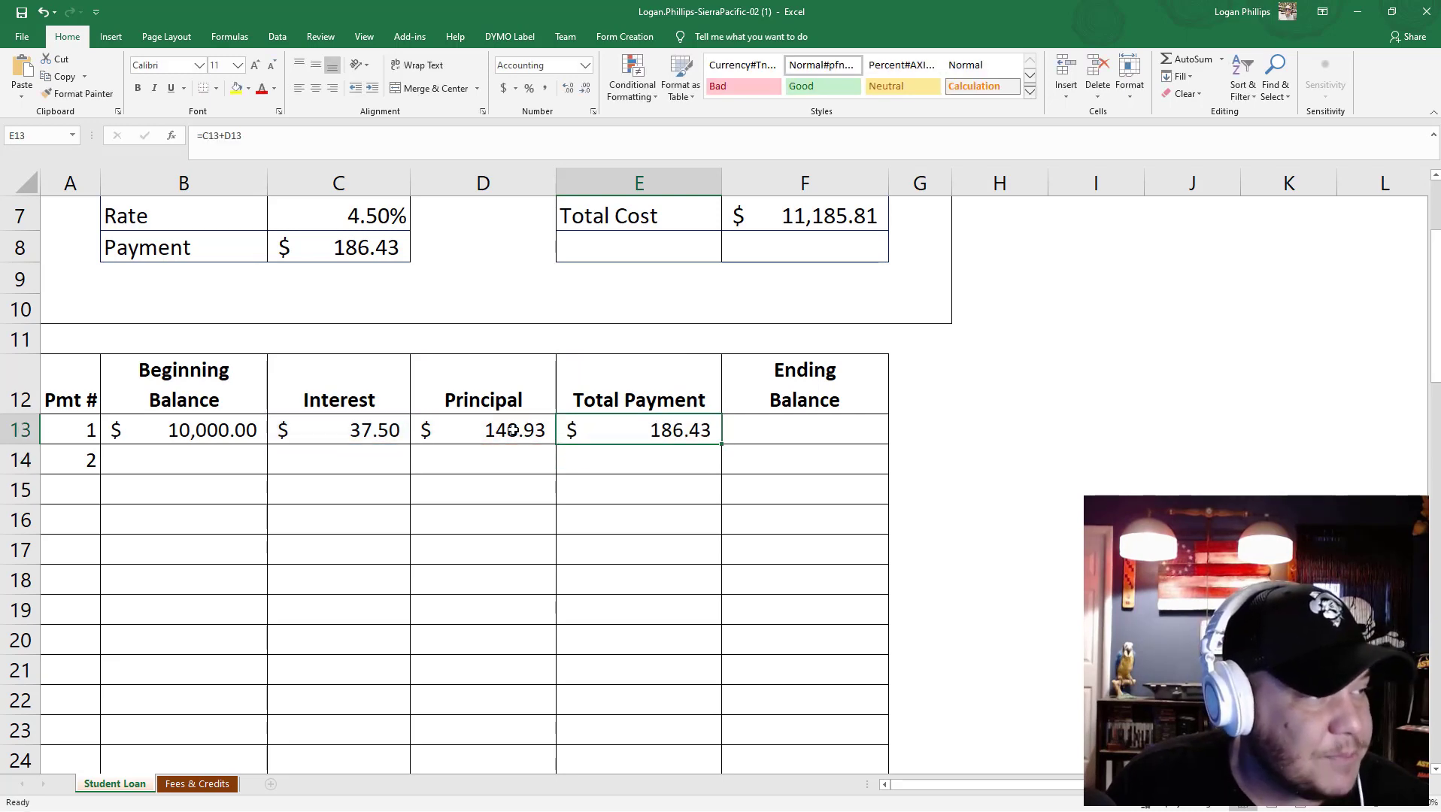
# Enter the ending balance formula =B13-D13 for payment 1 in cell F13 and check it alongside the total payment formula.
pyautogui.press('Right')
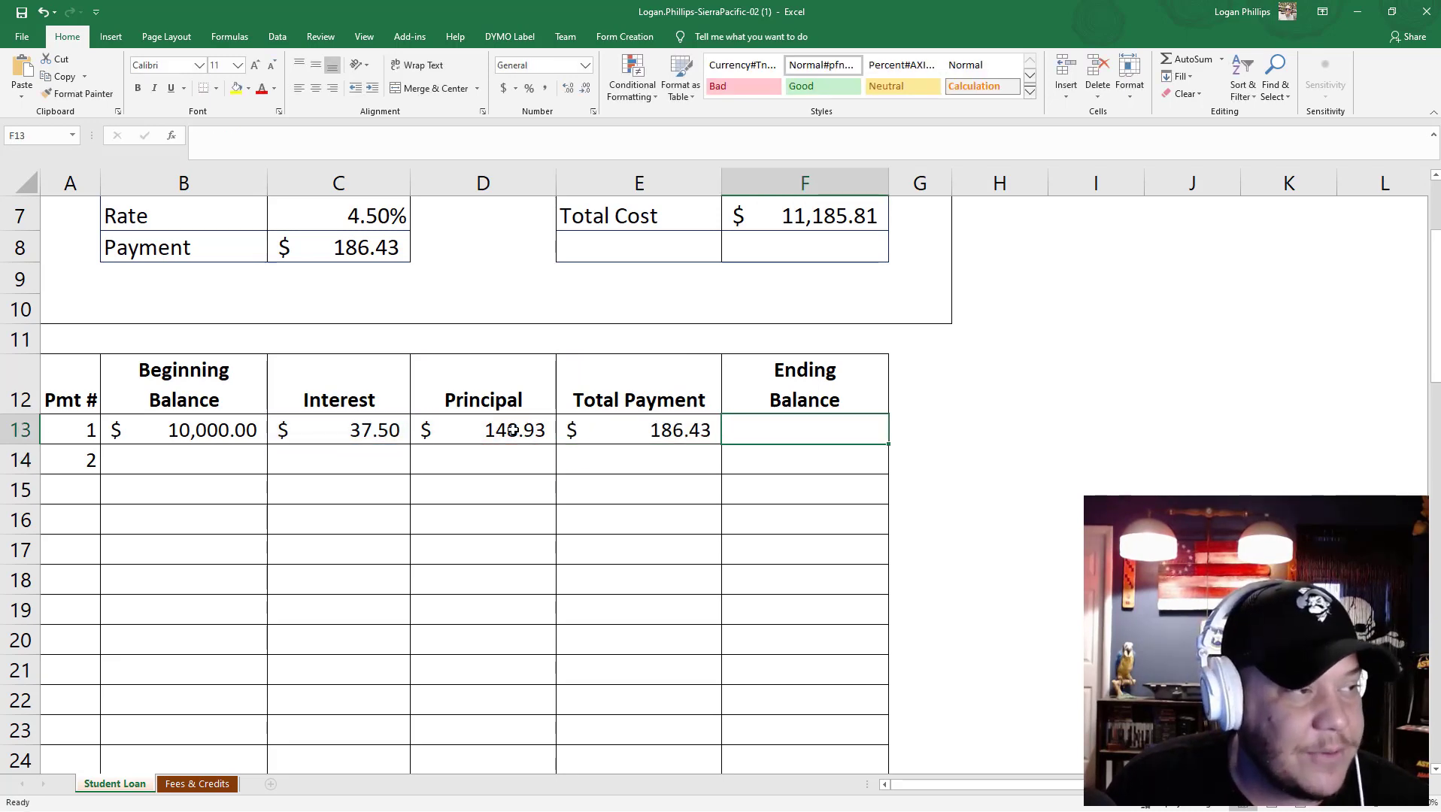
pyautogui.write('=')
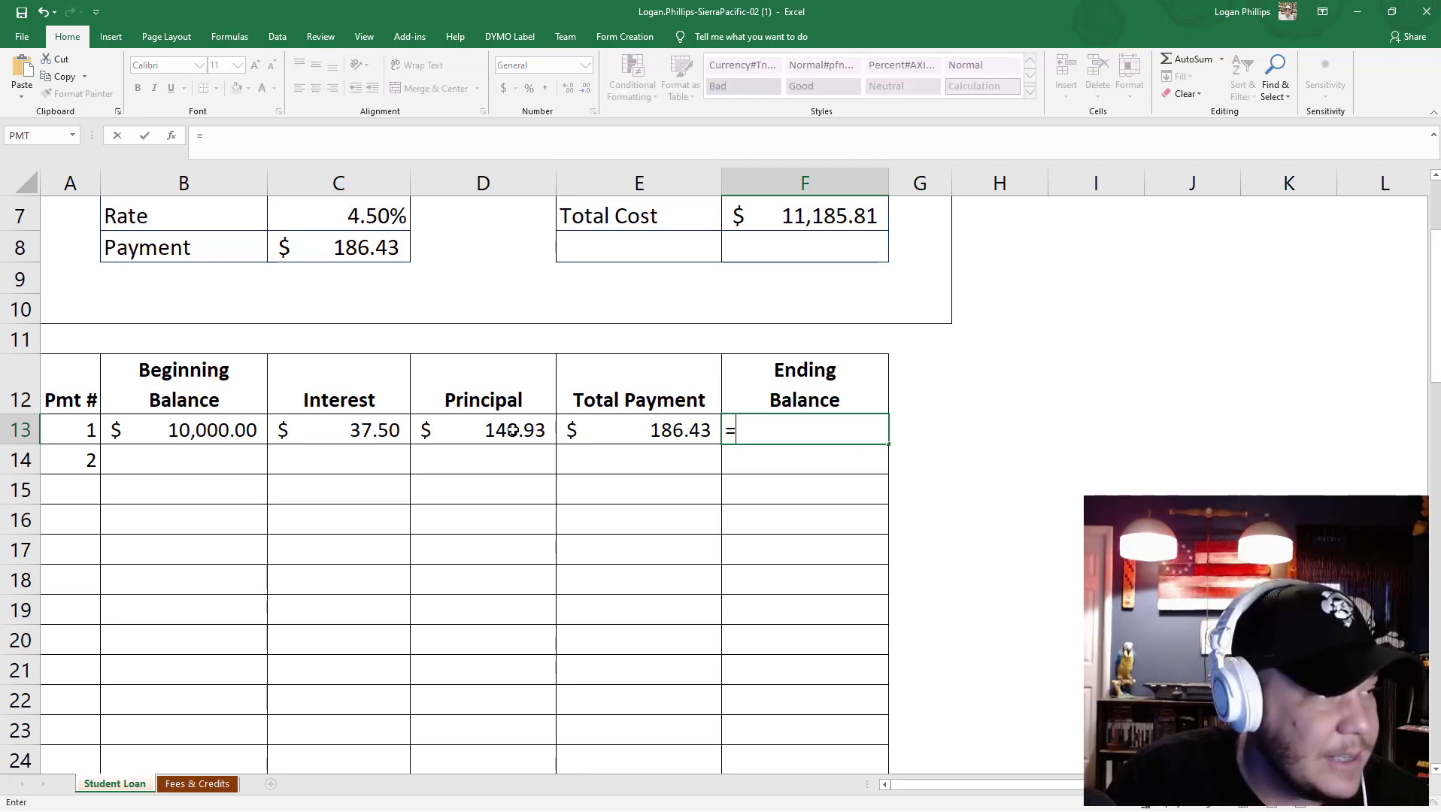
pyautogui.press('Left')
pyautogui.press('Left')
pyautogui.press('Left')
pyautogui.press('Left')
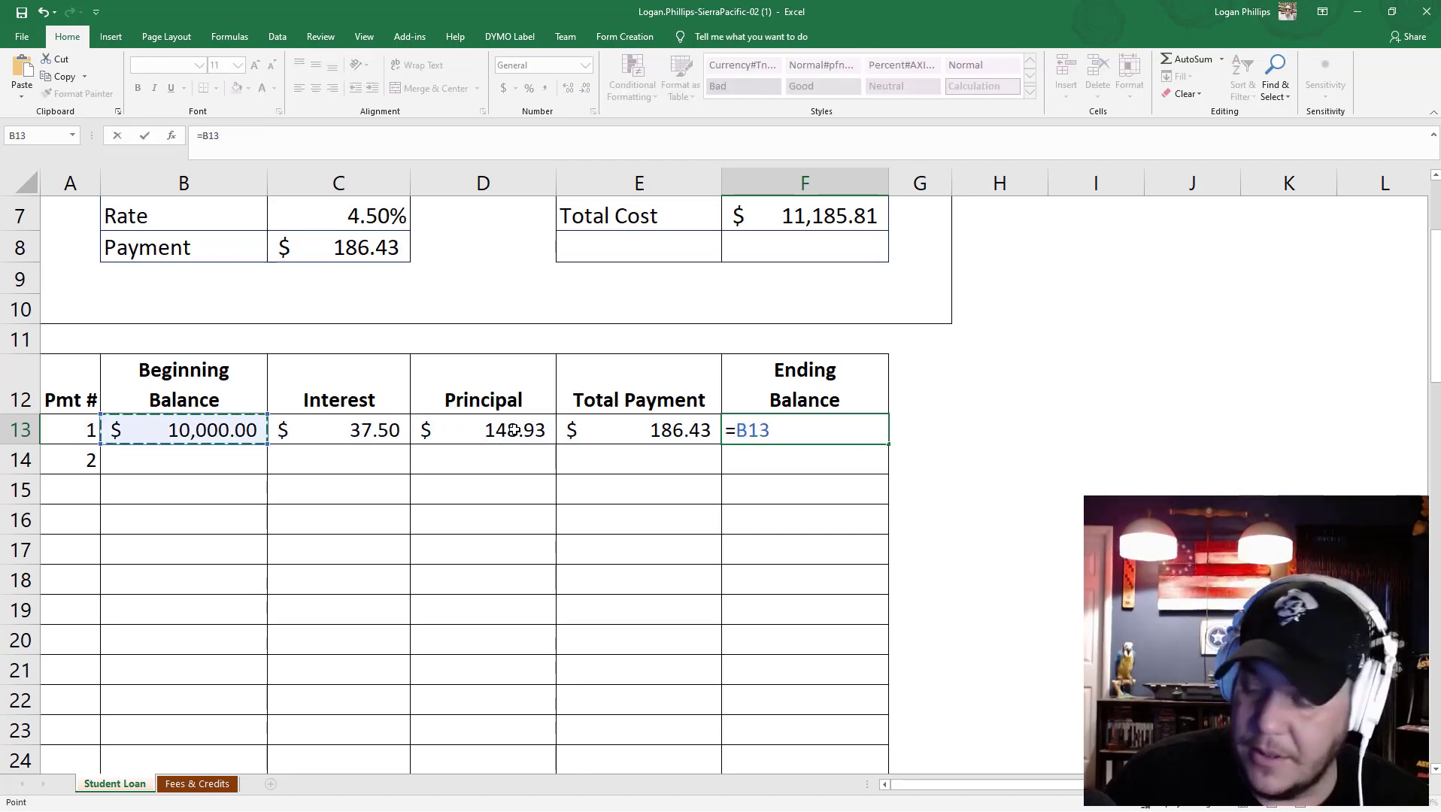
pyautogui.write('-')
pyautogui.click(513, 430)
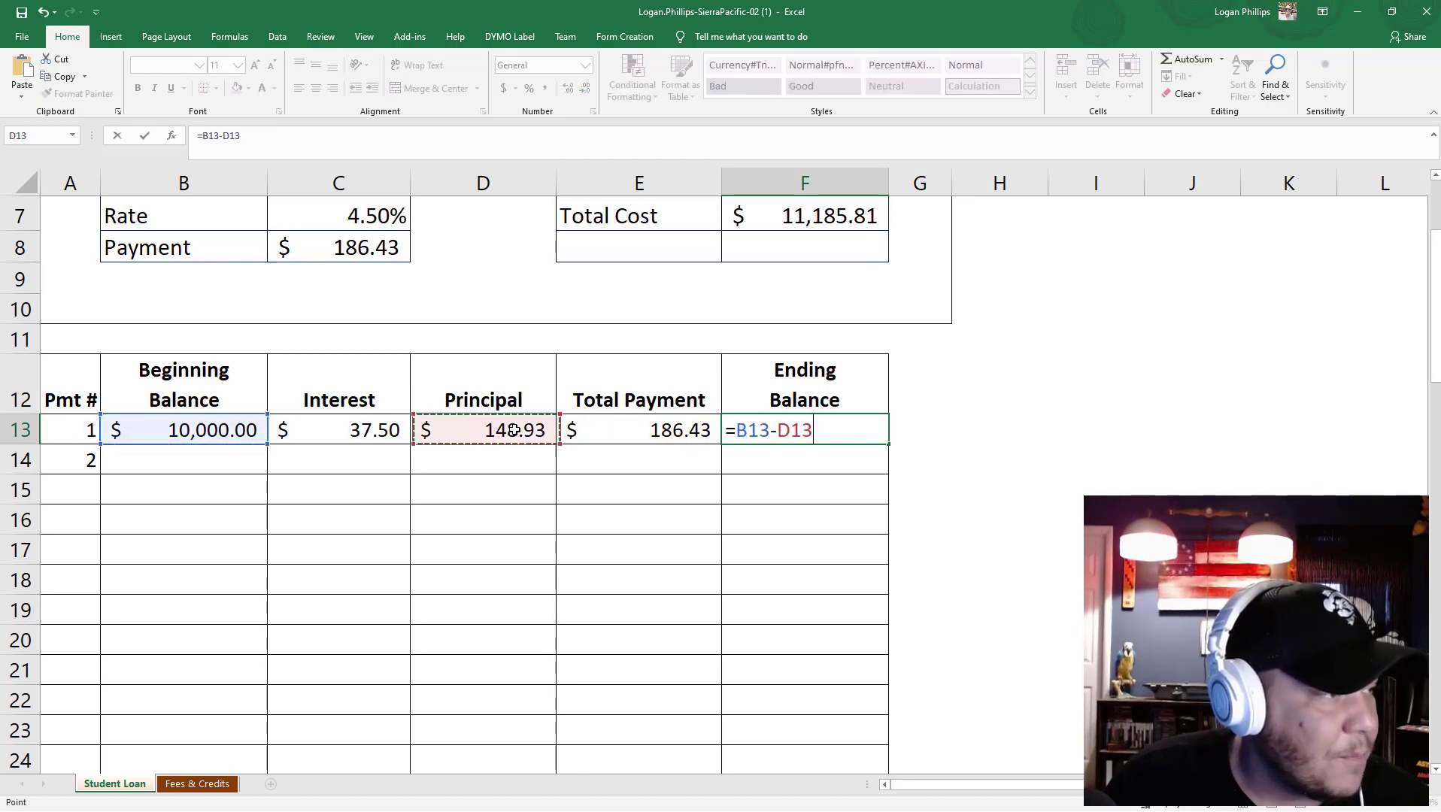
pyautogui.press('Return')
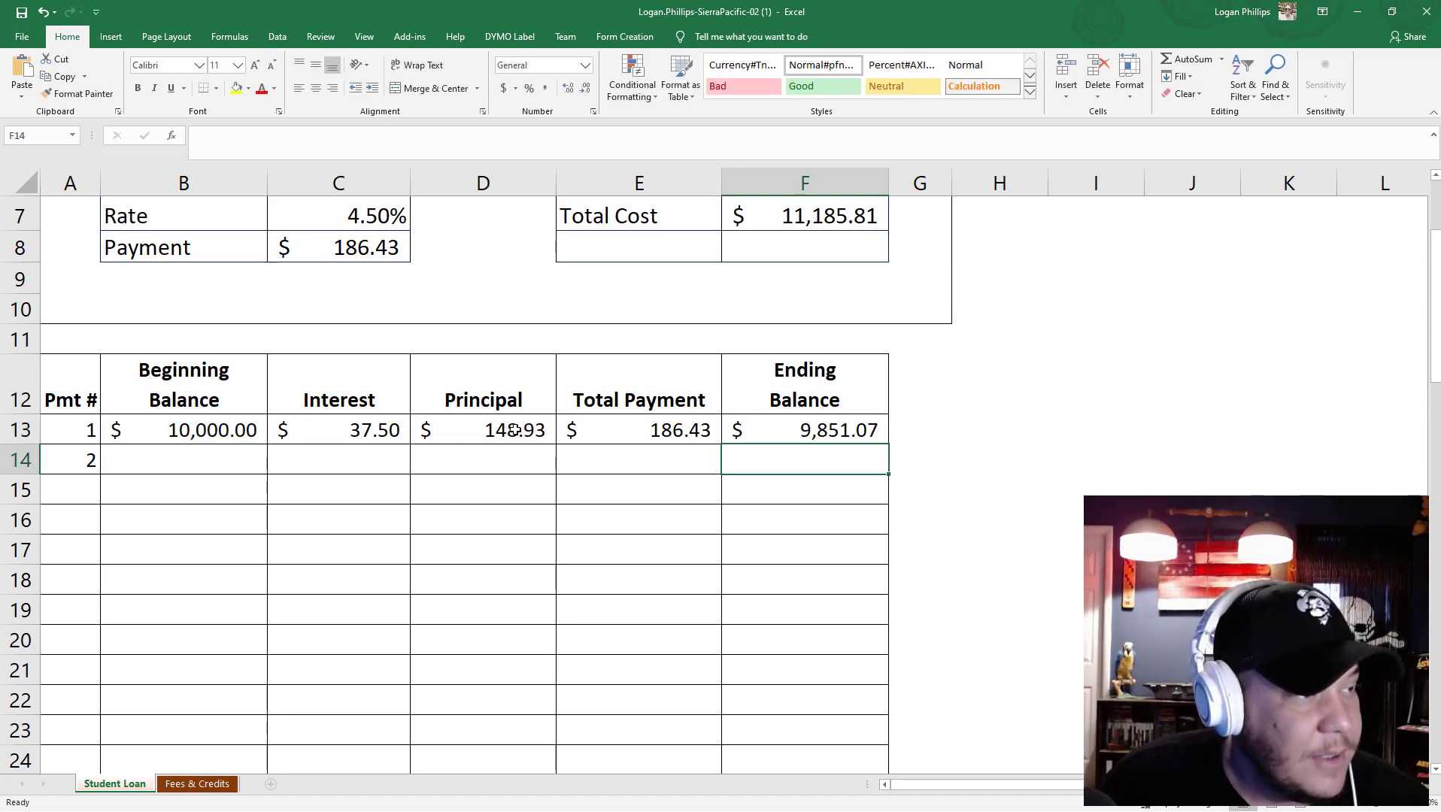
pyautogui.press('Up')
pyautogui.press('Left')
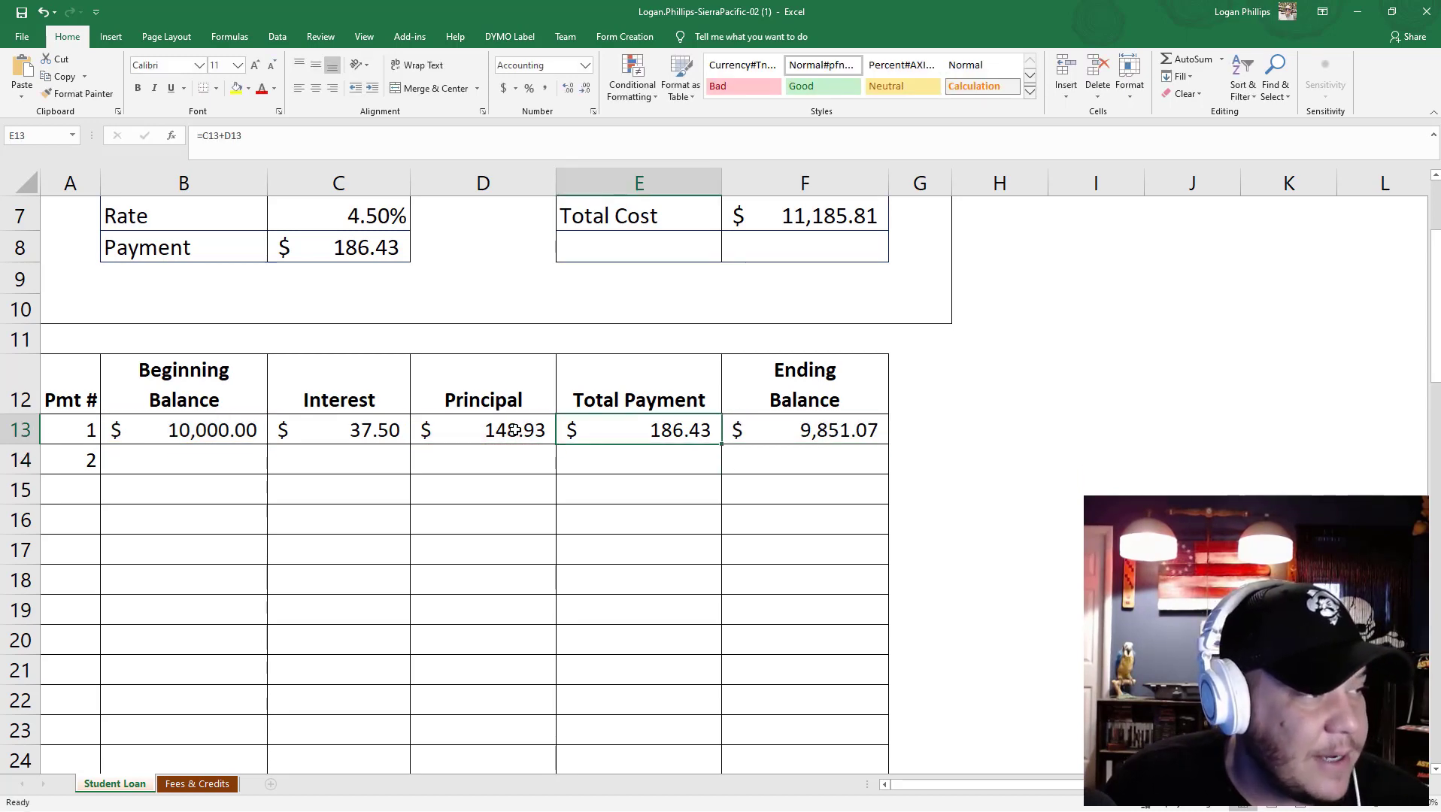
pyautogui.press('Right')
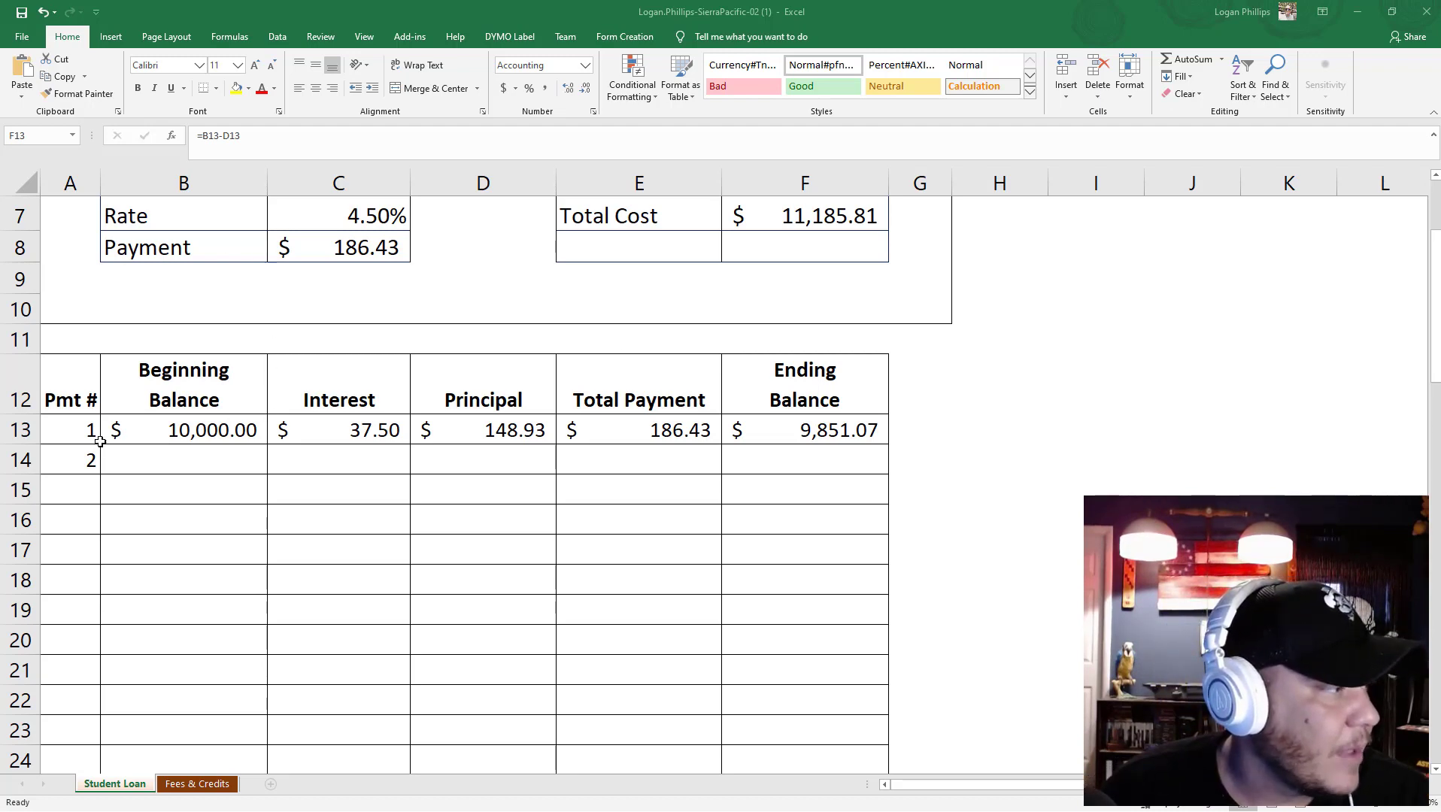
# Extend the payment number series from cells A13:A14 down to payment 60 in cell A72 and review the filled column.
pyautogui.moveTo(68, 426); pyautogui.dragTo(65, 460)
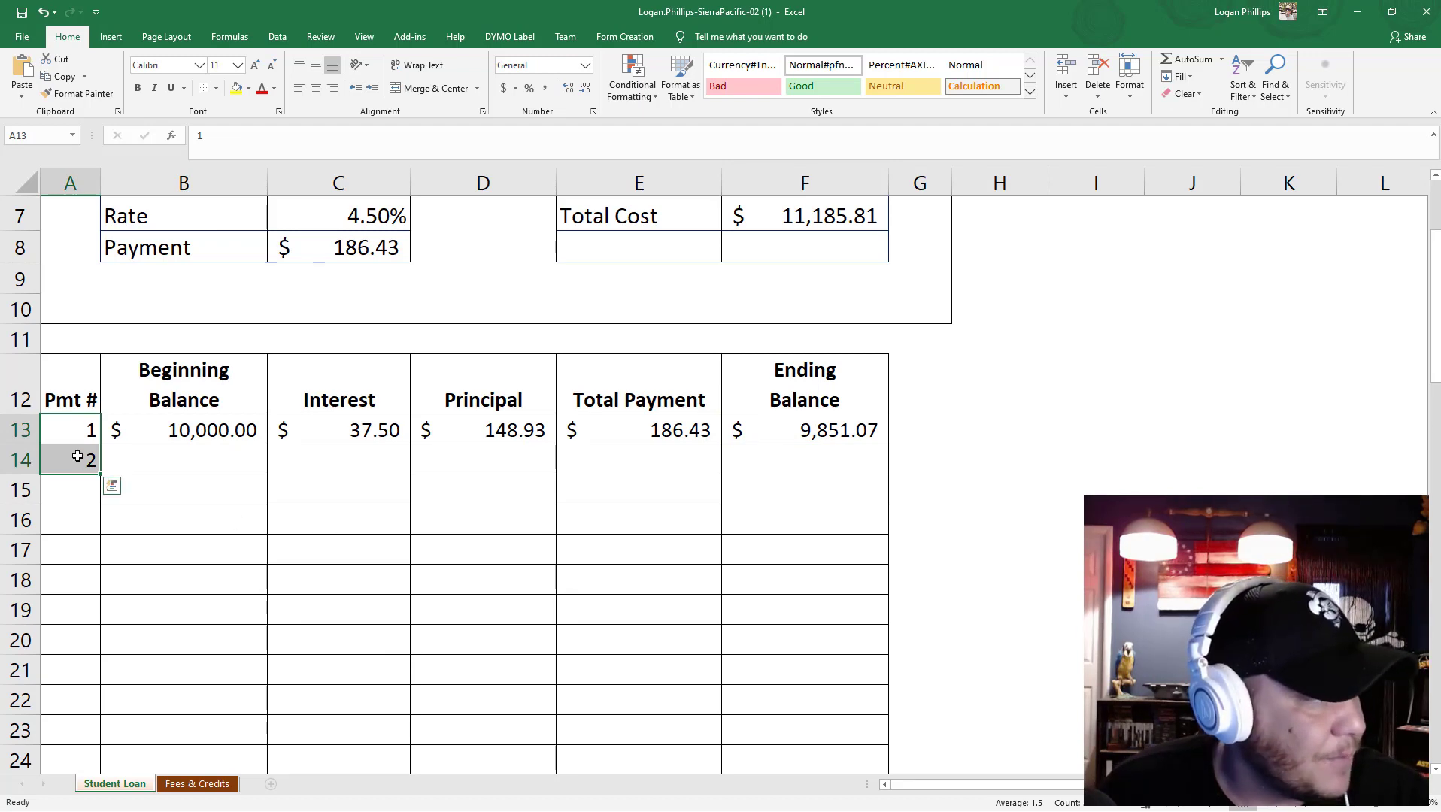
pyautogui.moveTo(101, 476); pyautogui.dragTo(71, 739)
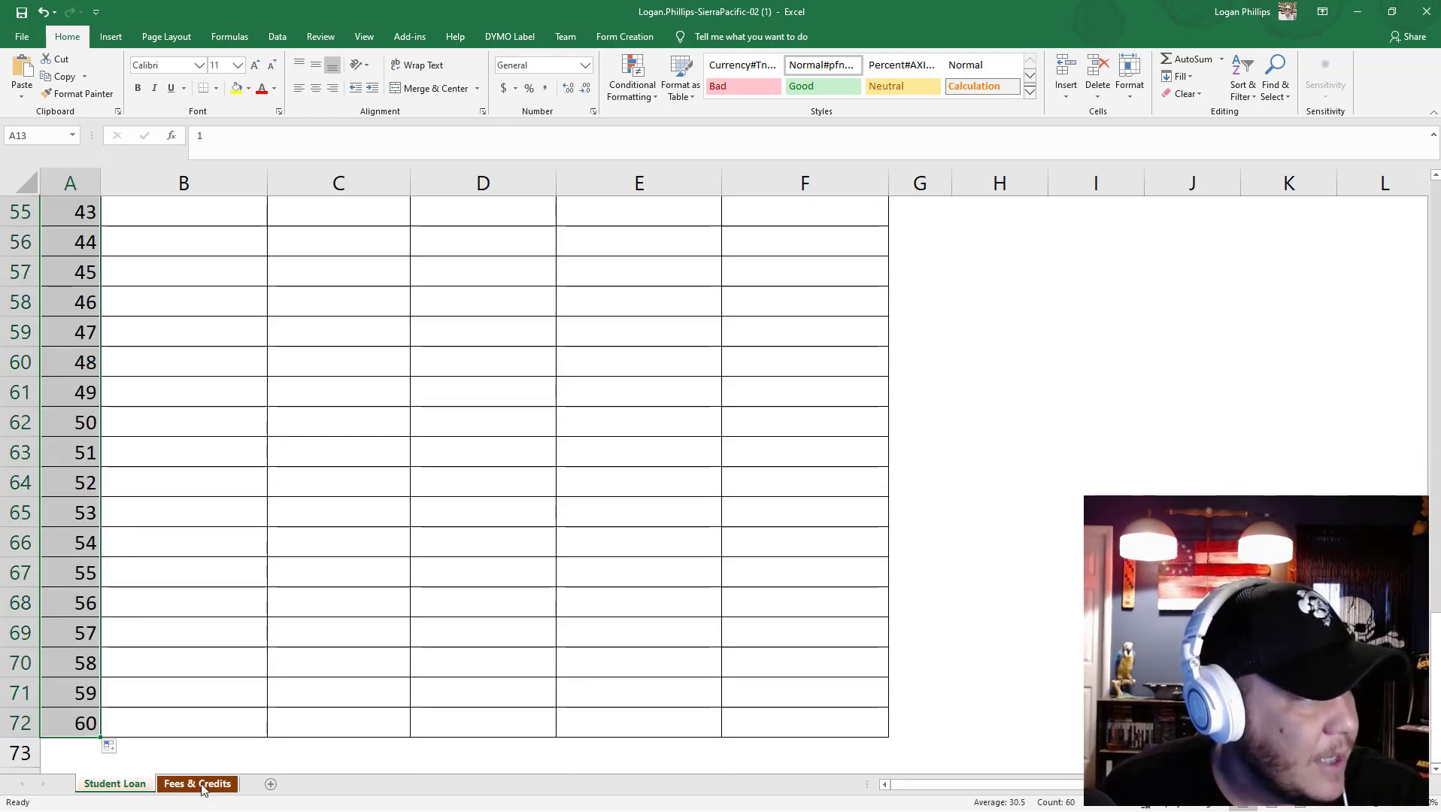
pyautogui.scroll(17, 106, 627)
pyautogui.scroll(-5, 115, 623)
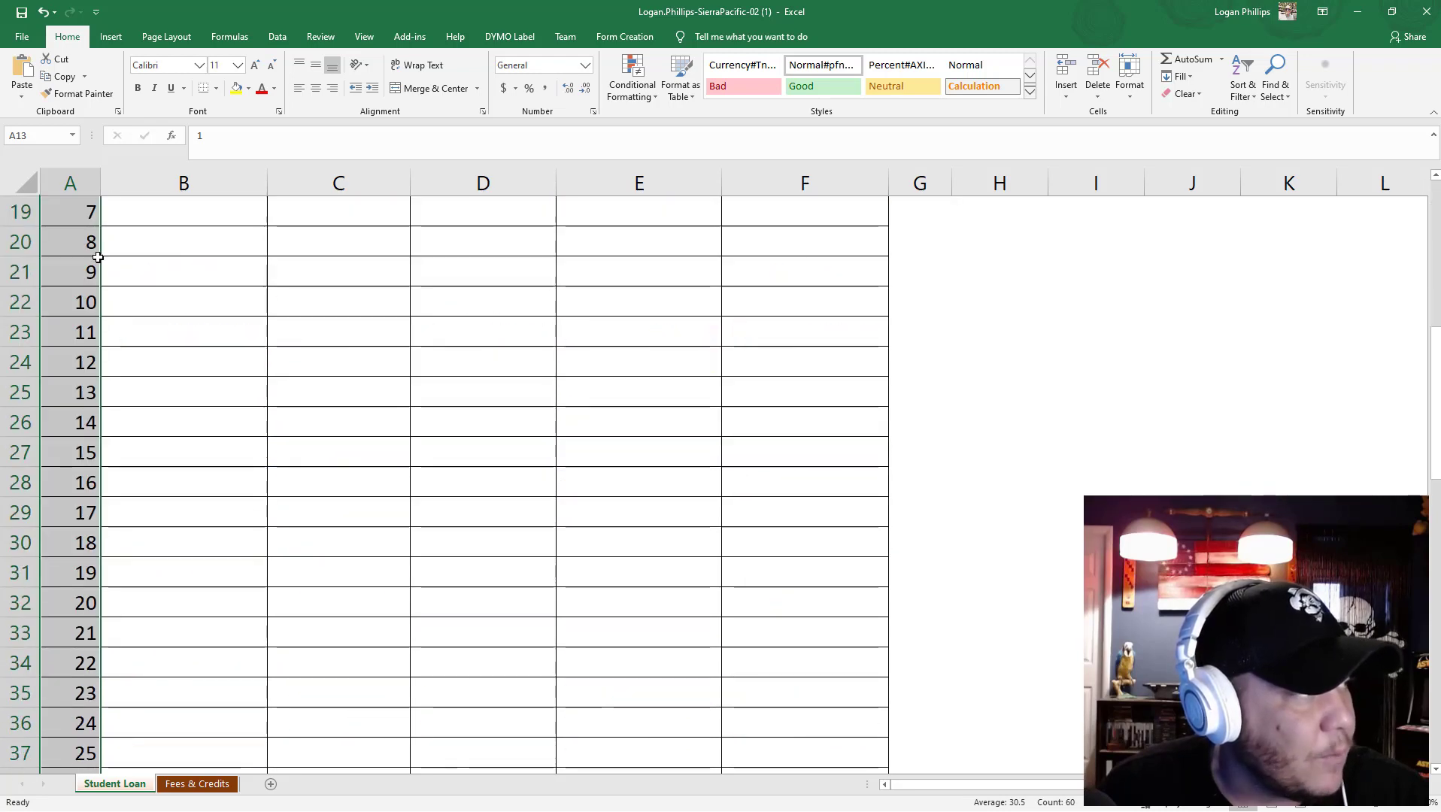
pyautogui.scroll(3, 119, 341)
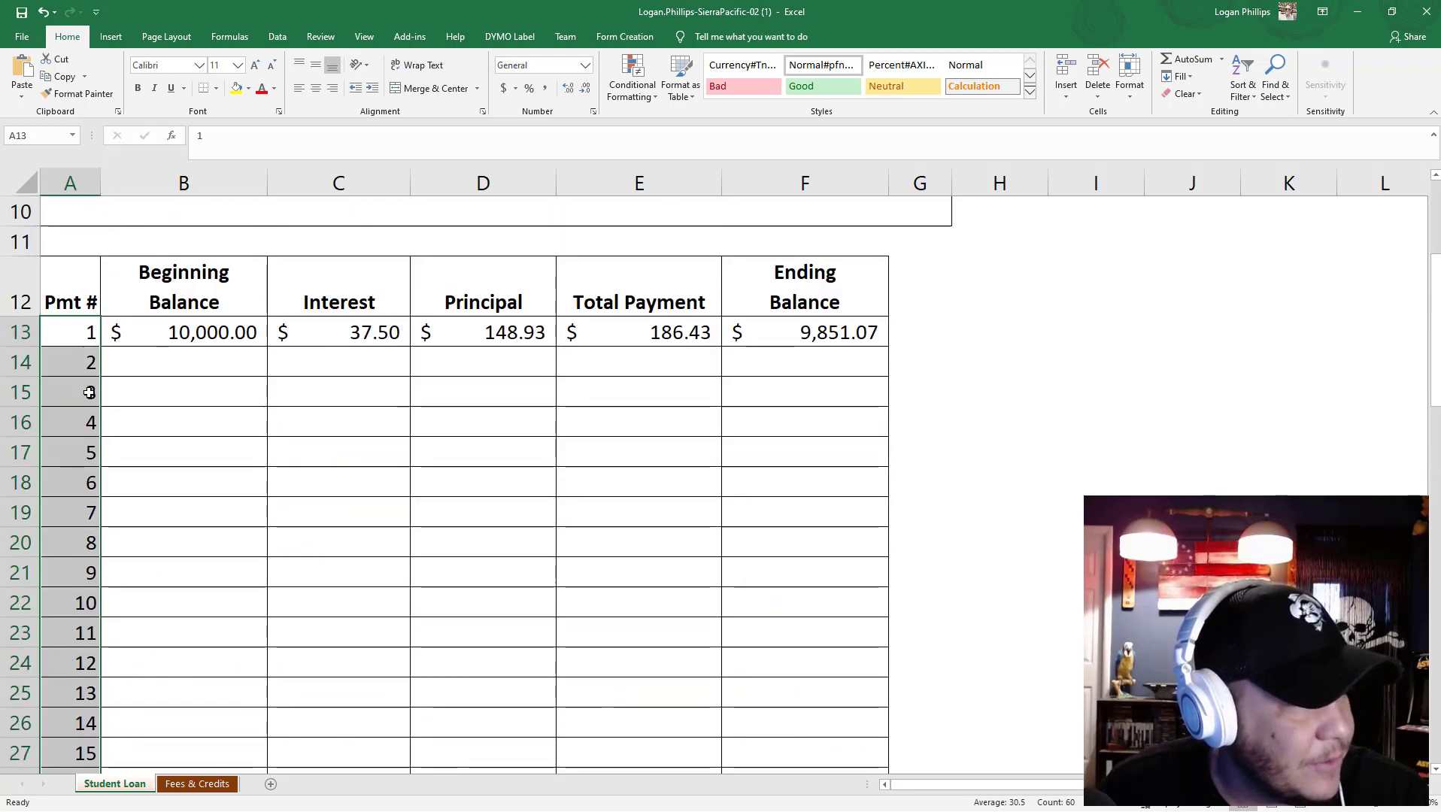
pyautogui.scroll(-18, 83, 583)
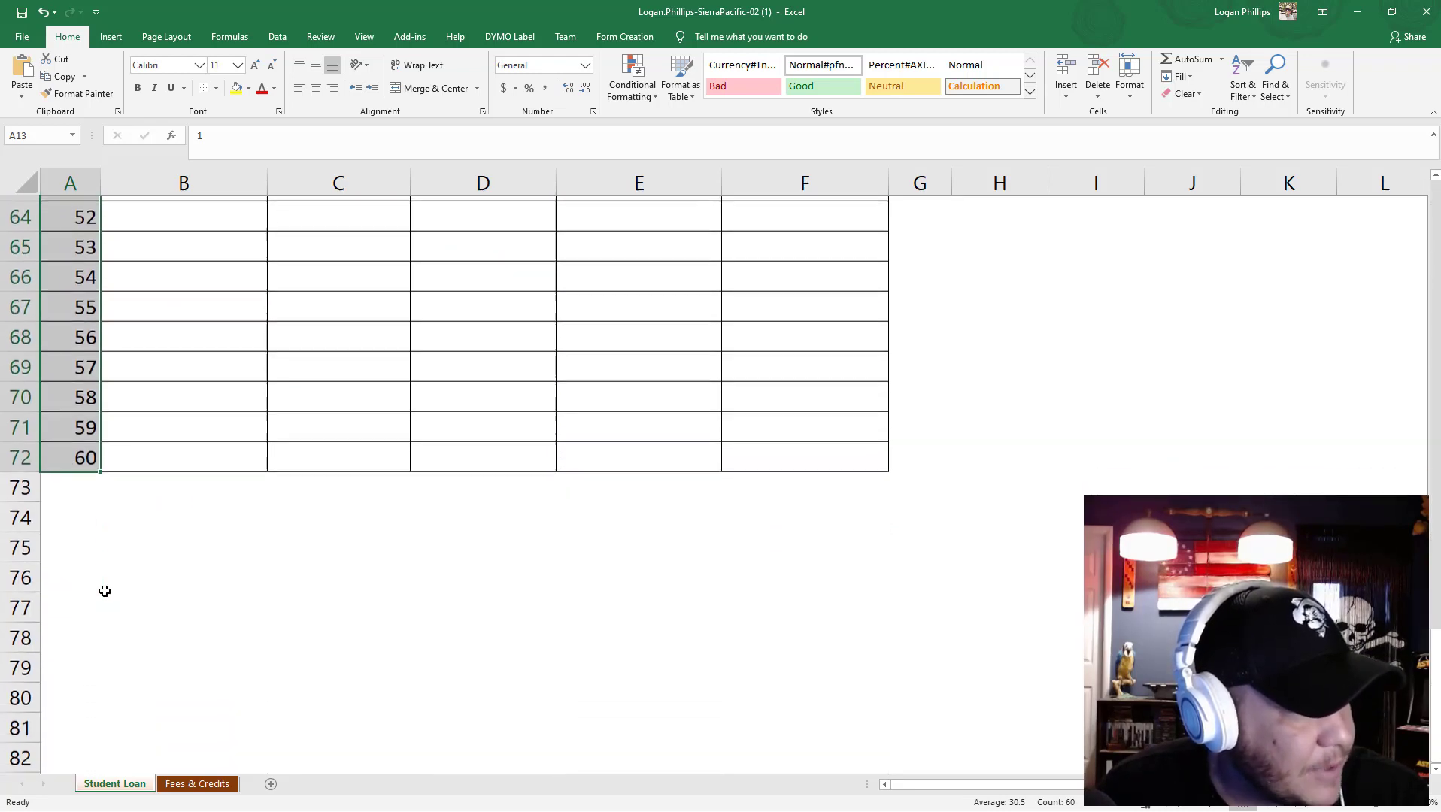
pyautogui.scroll(20, 222, 585)
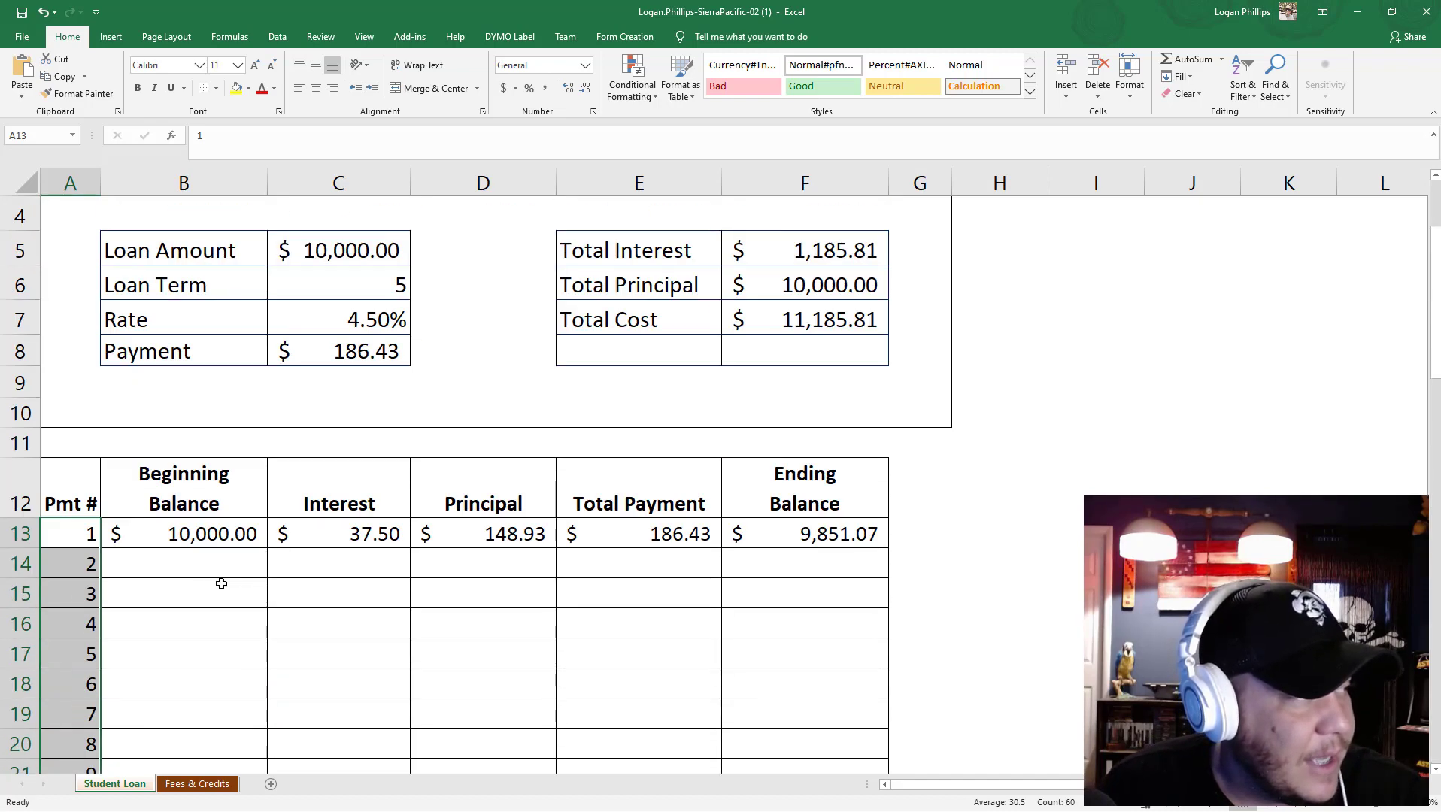
pyautogui.scroll(-20, 210, 583)
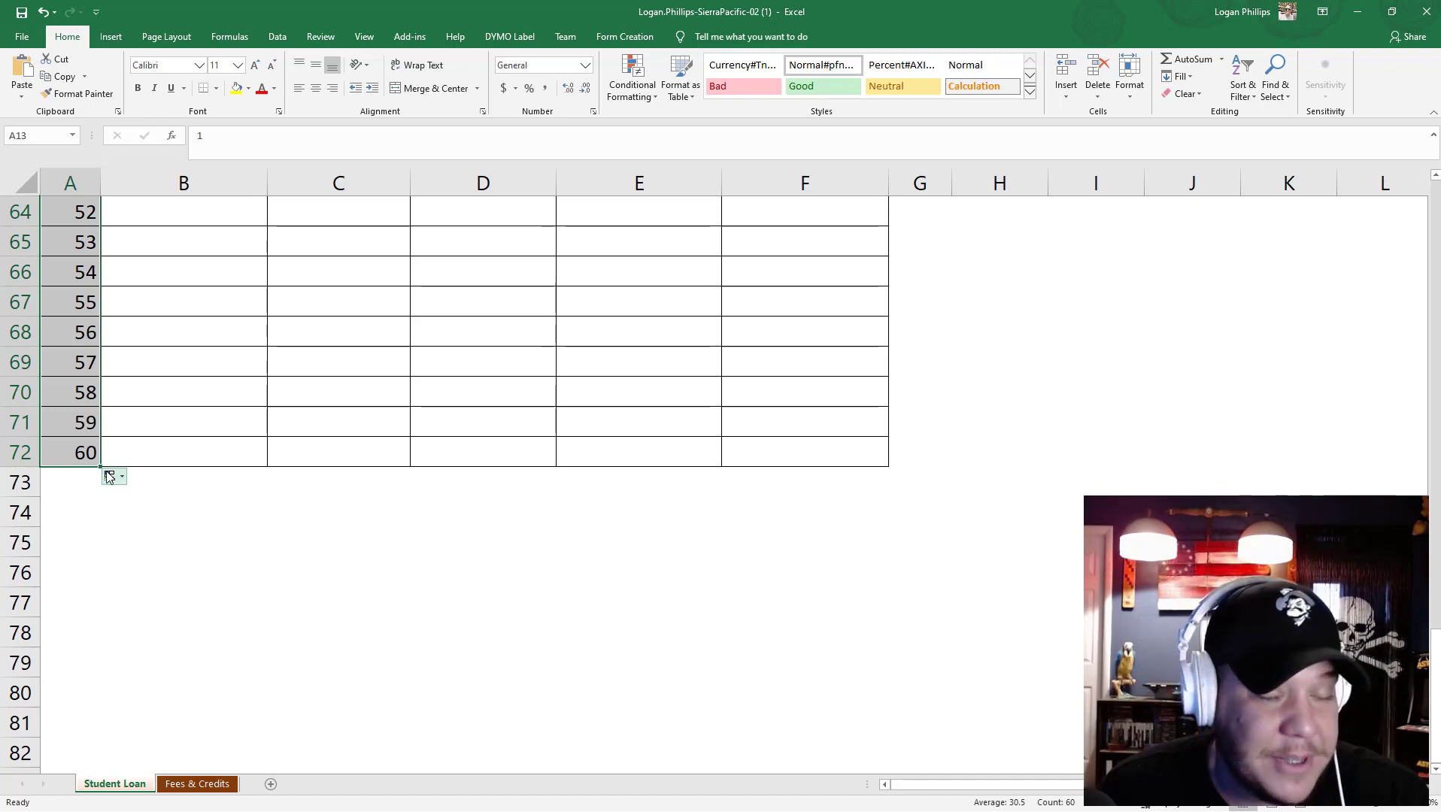
pyautogui.scroll(12, 248, 603)
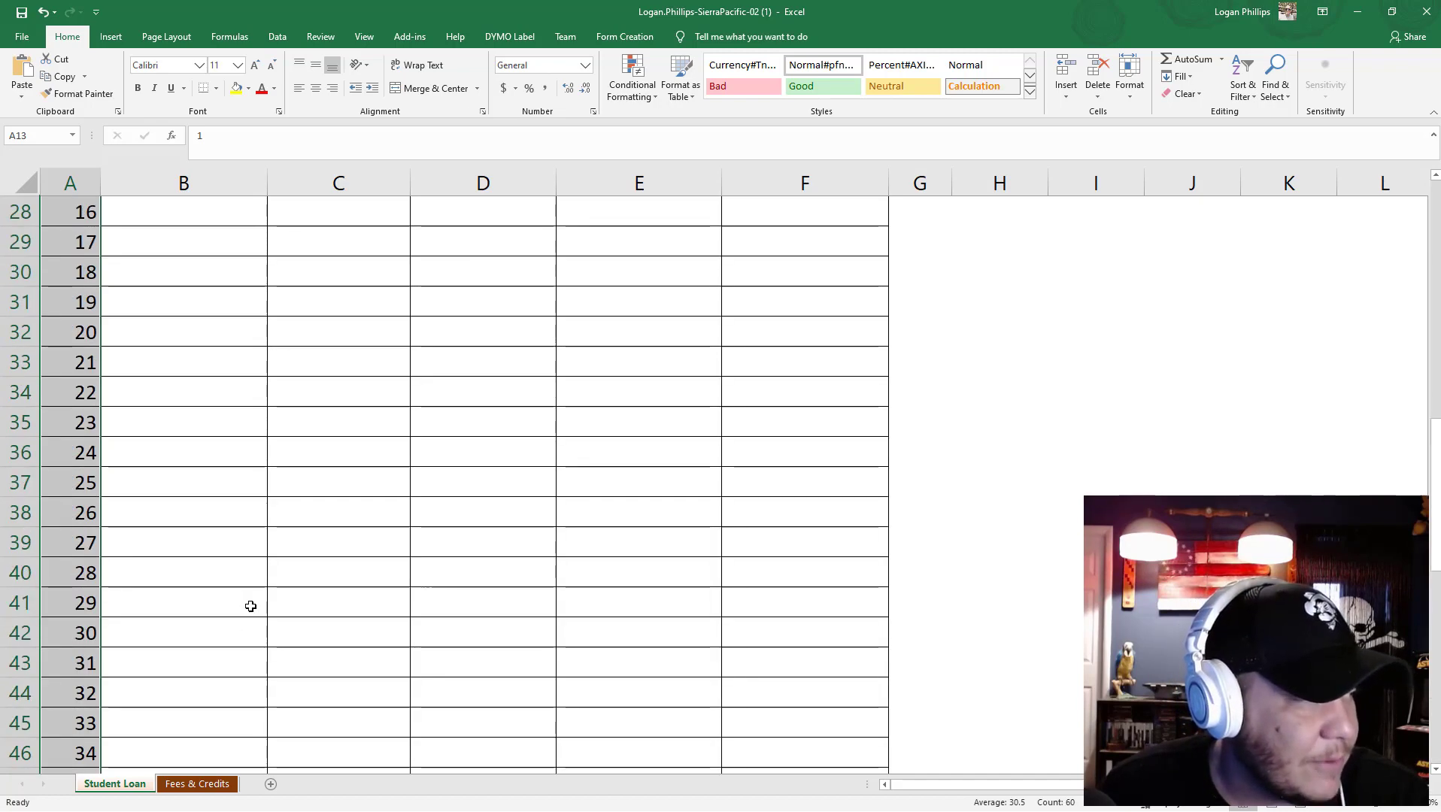
pyautogui.scroll(8, 250, 606)
# Enter the formula =F13 in cell B14 so the beginning balance of payment 2 uses the previous ending balance.
pyautogui.click(184, 561)
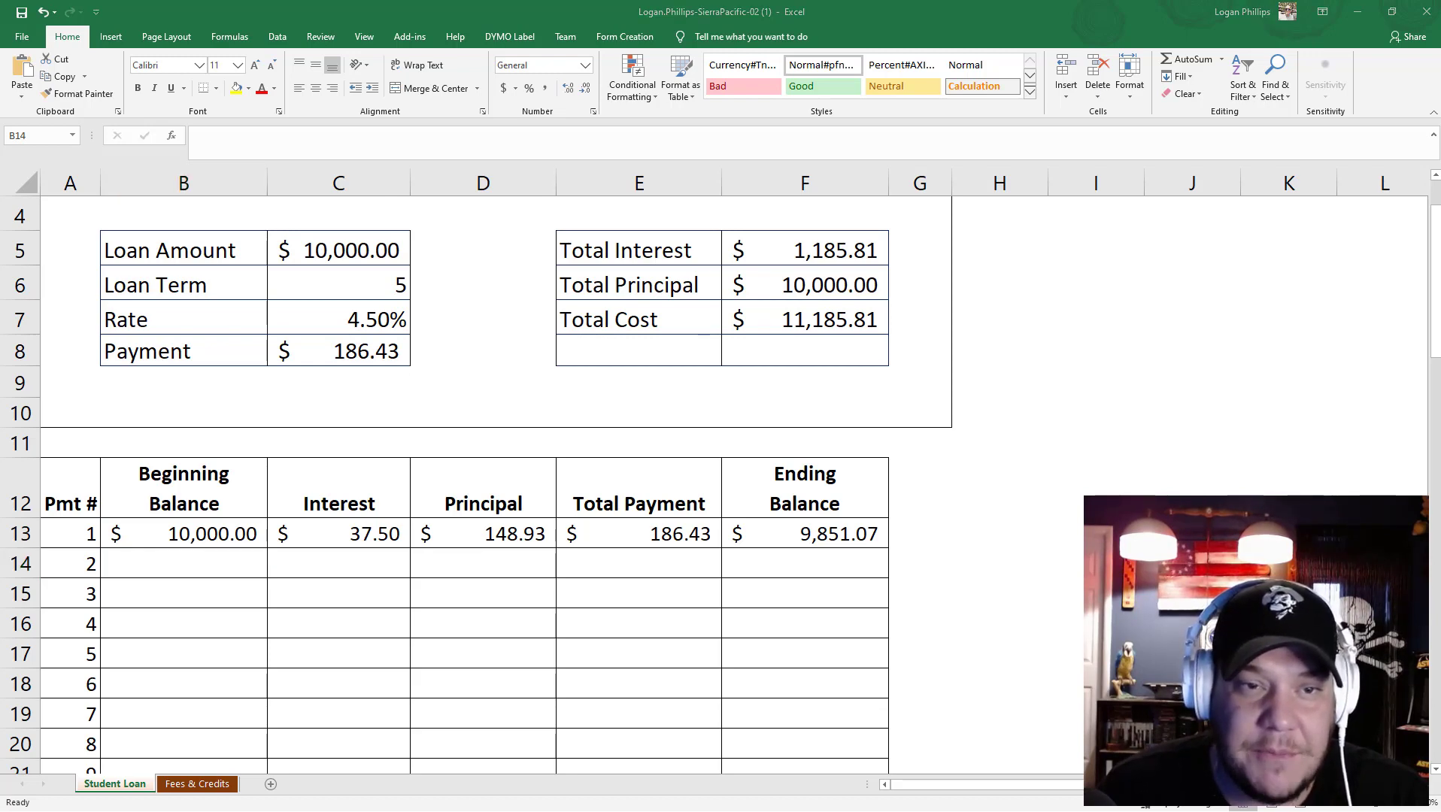
pyautogui.click(215, 560)
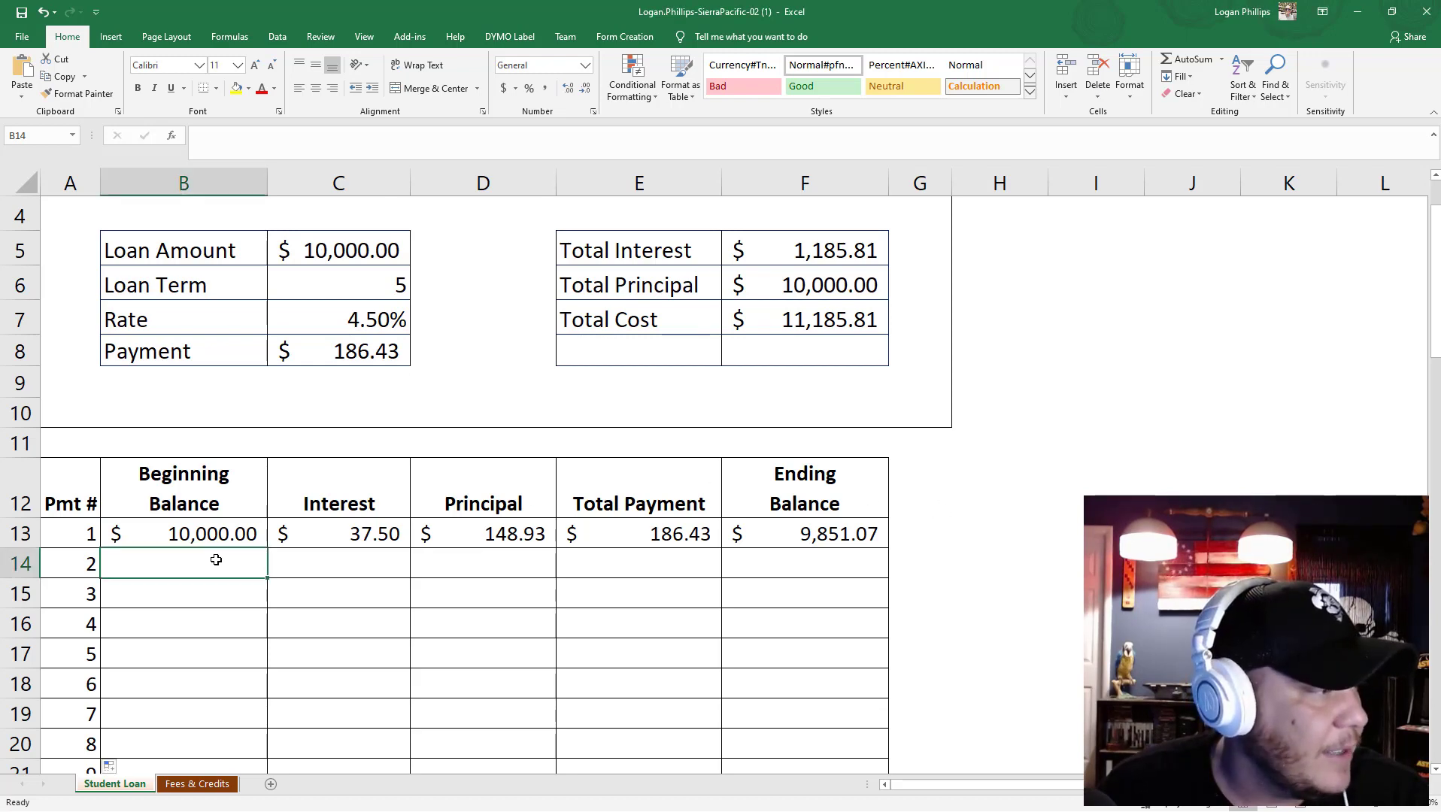
pyautogui.press('Up')
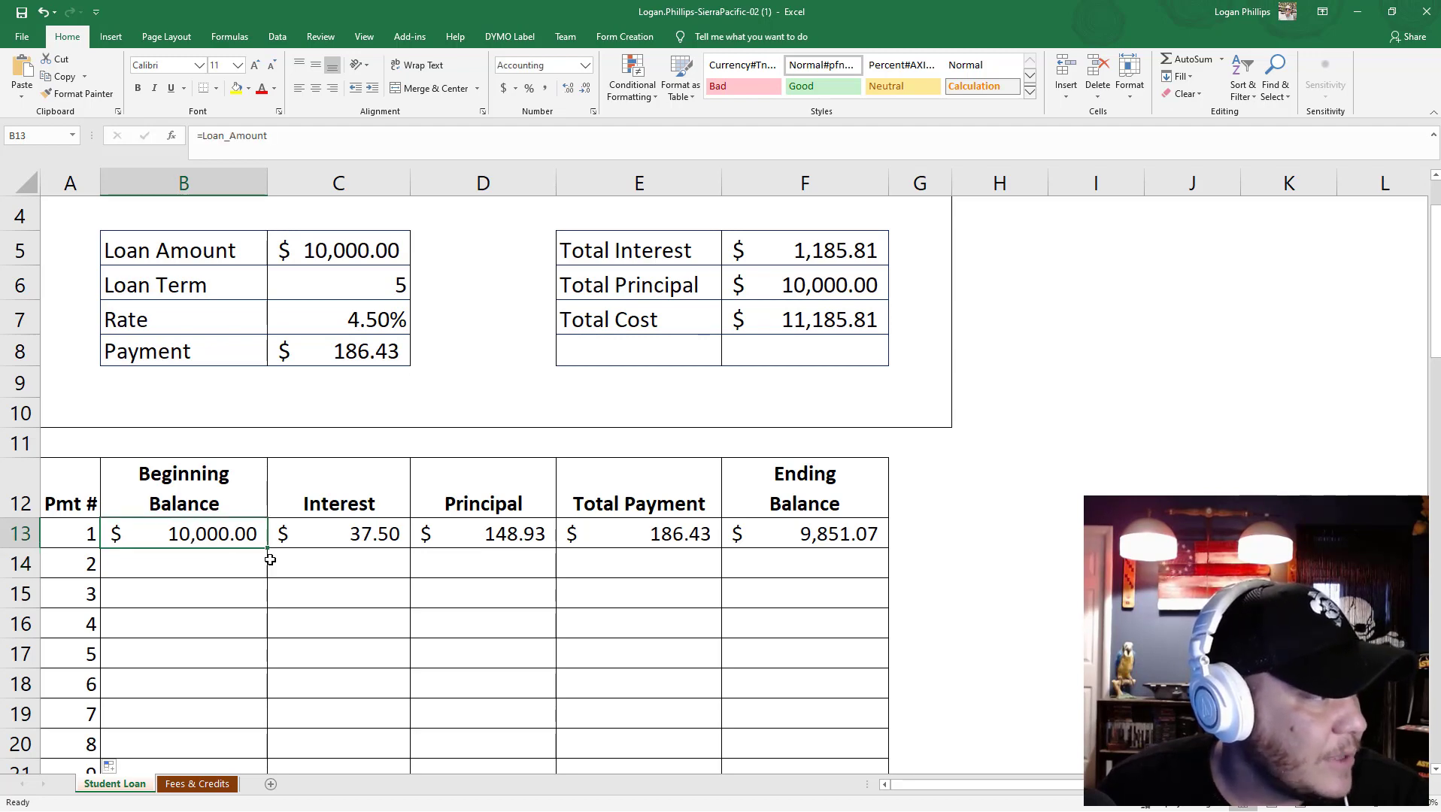
pyautogui.click(171, 565)
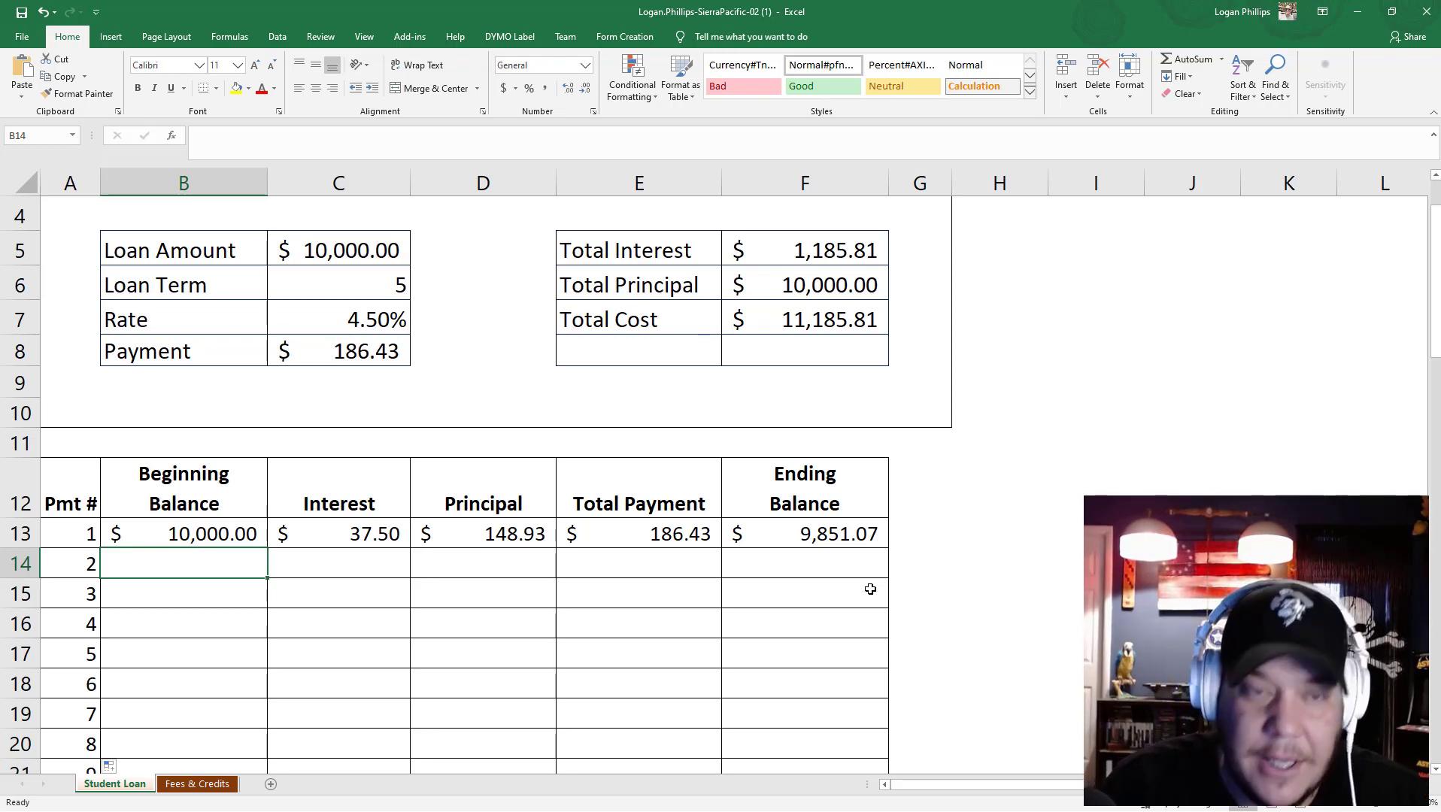
pyautogui.write('=')
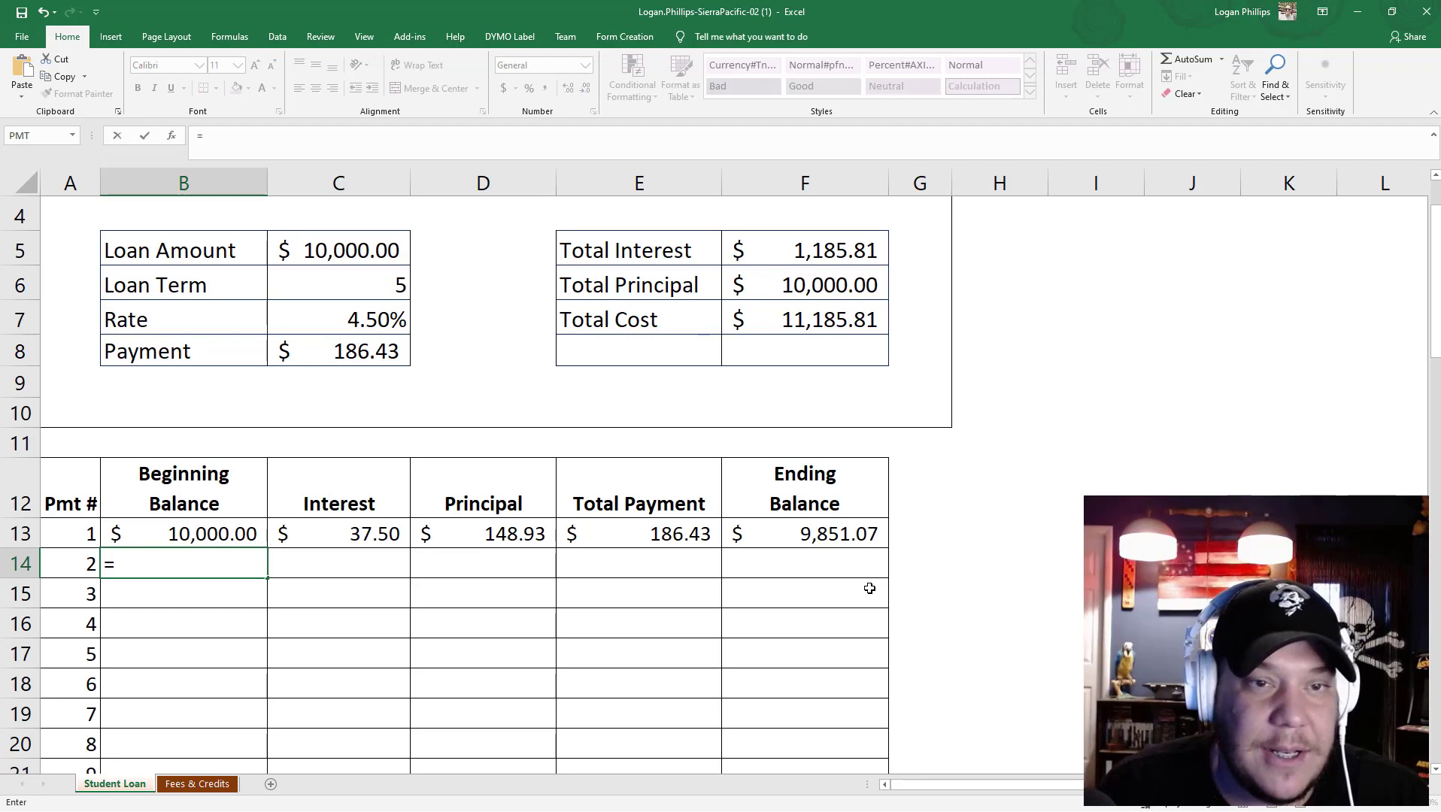
pyautogui.click(850, 535)
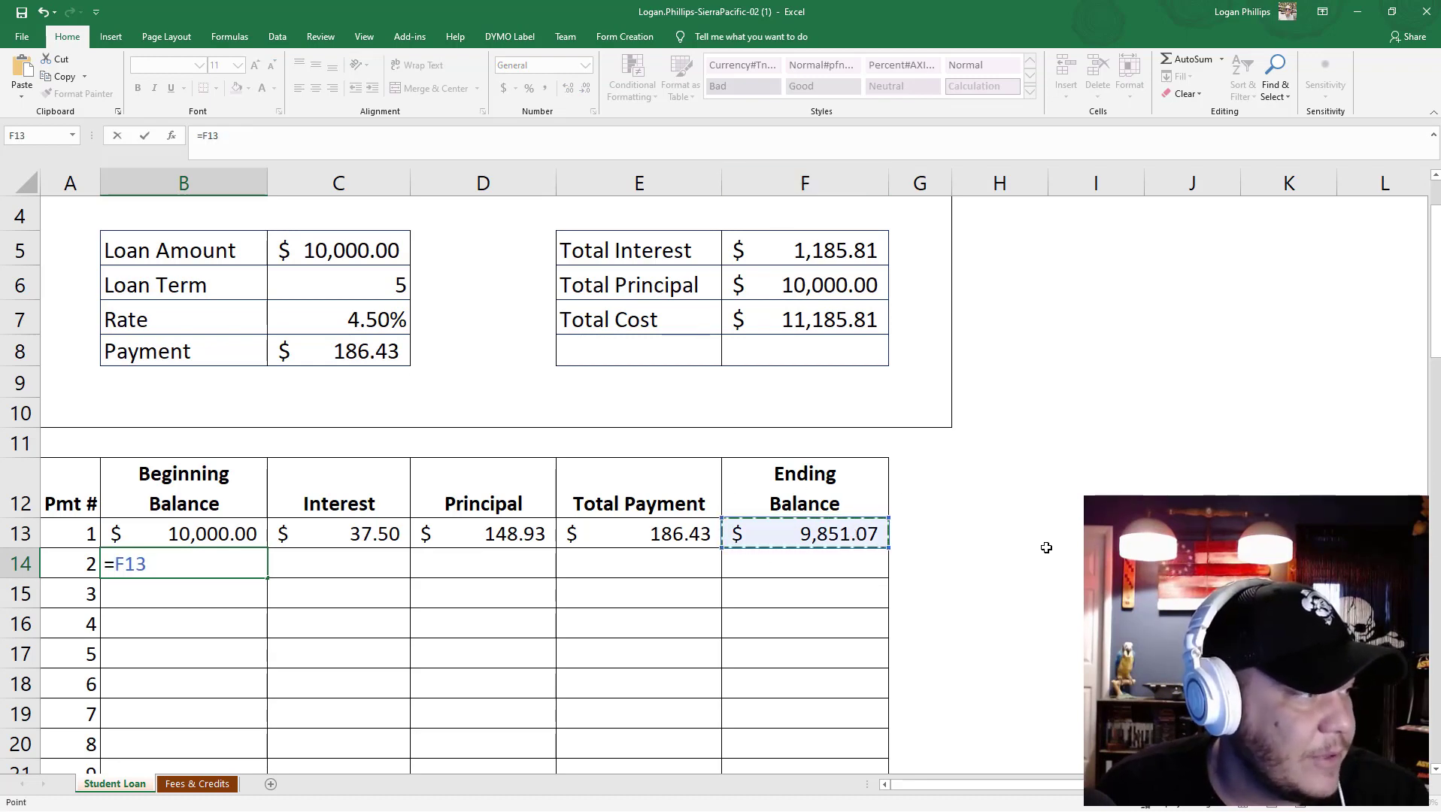
pyautogui.press('Return')
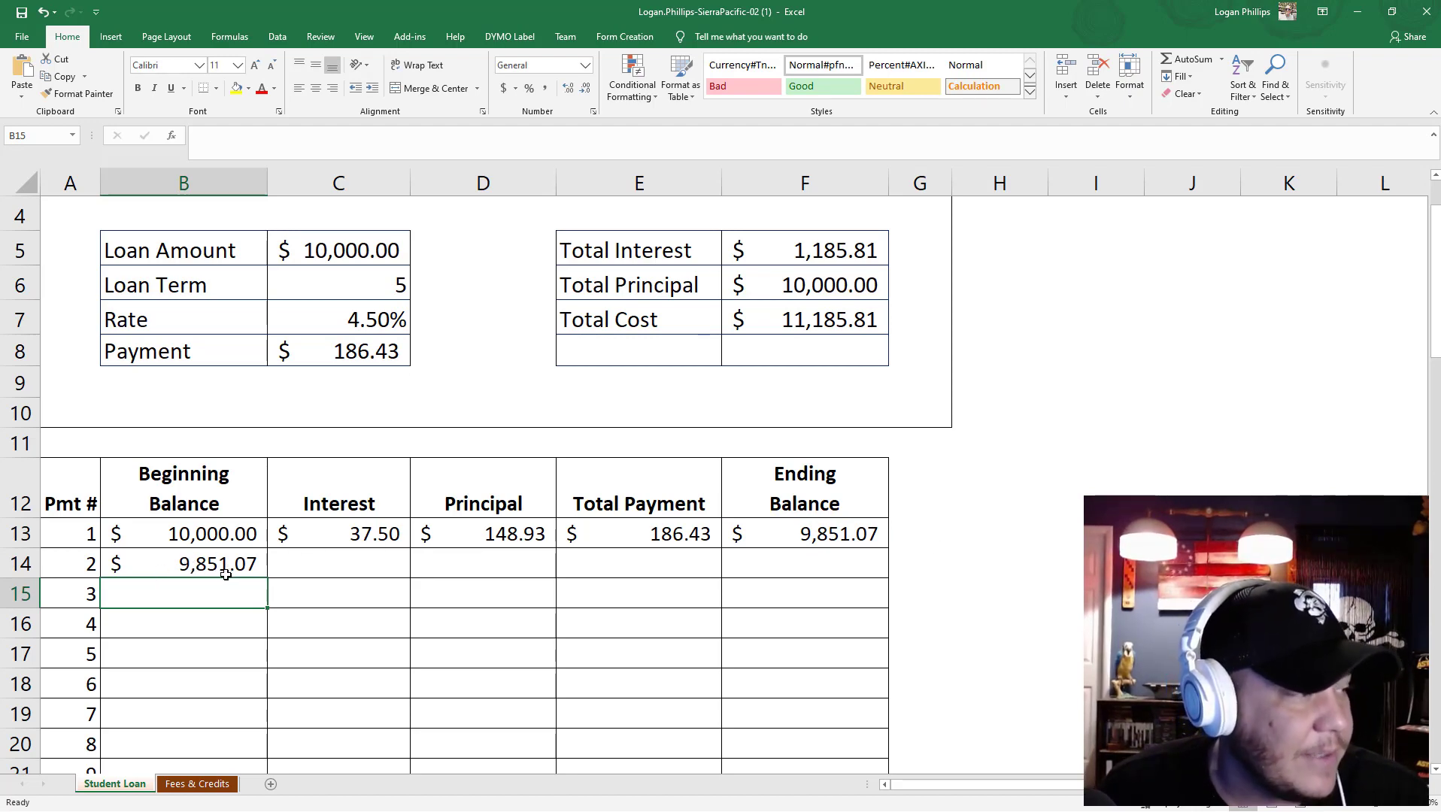
# Copy the beginning balance formula from cell B14 down through payment 60 in cell B72.
pyautogui.click(310, 558)
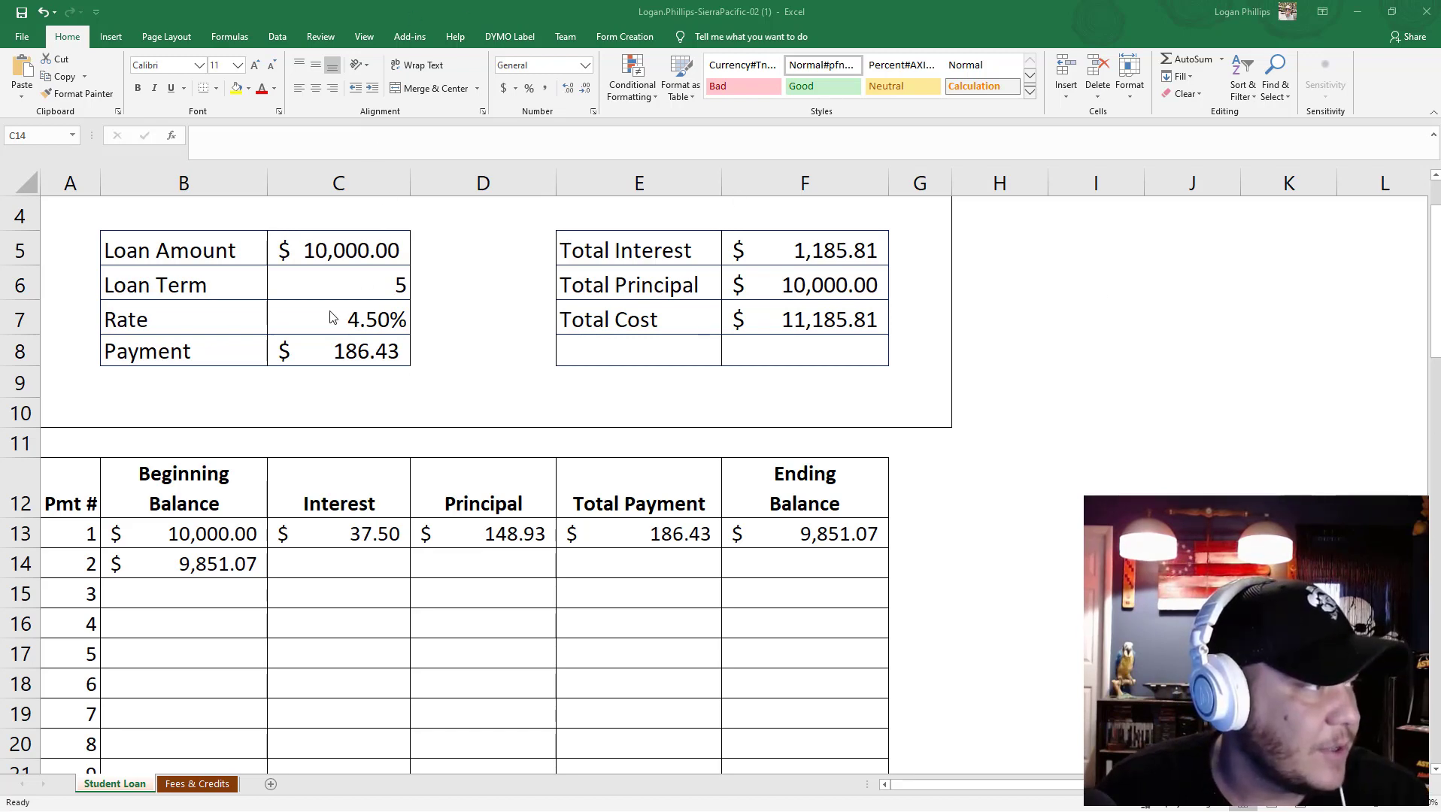
pyautogui.click(230, 572)
pyautogui.click(248, 576)
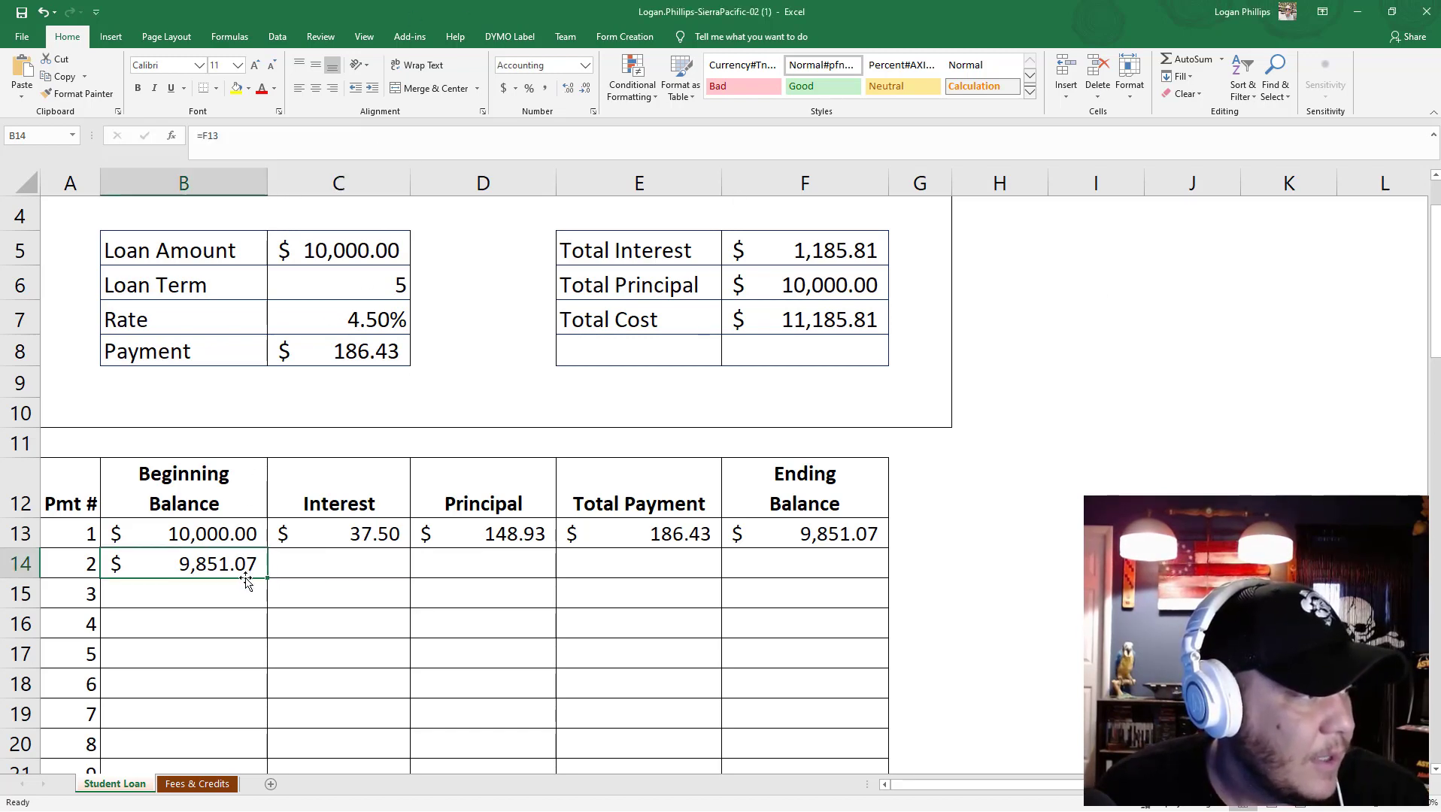
pyautogui.doubleClick(267, 578)
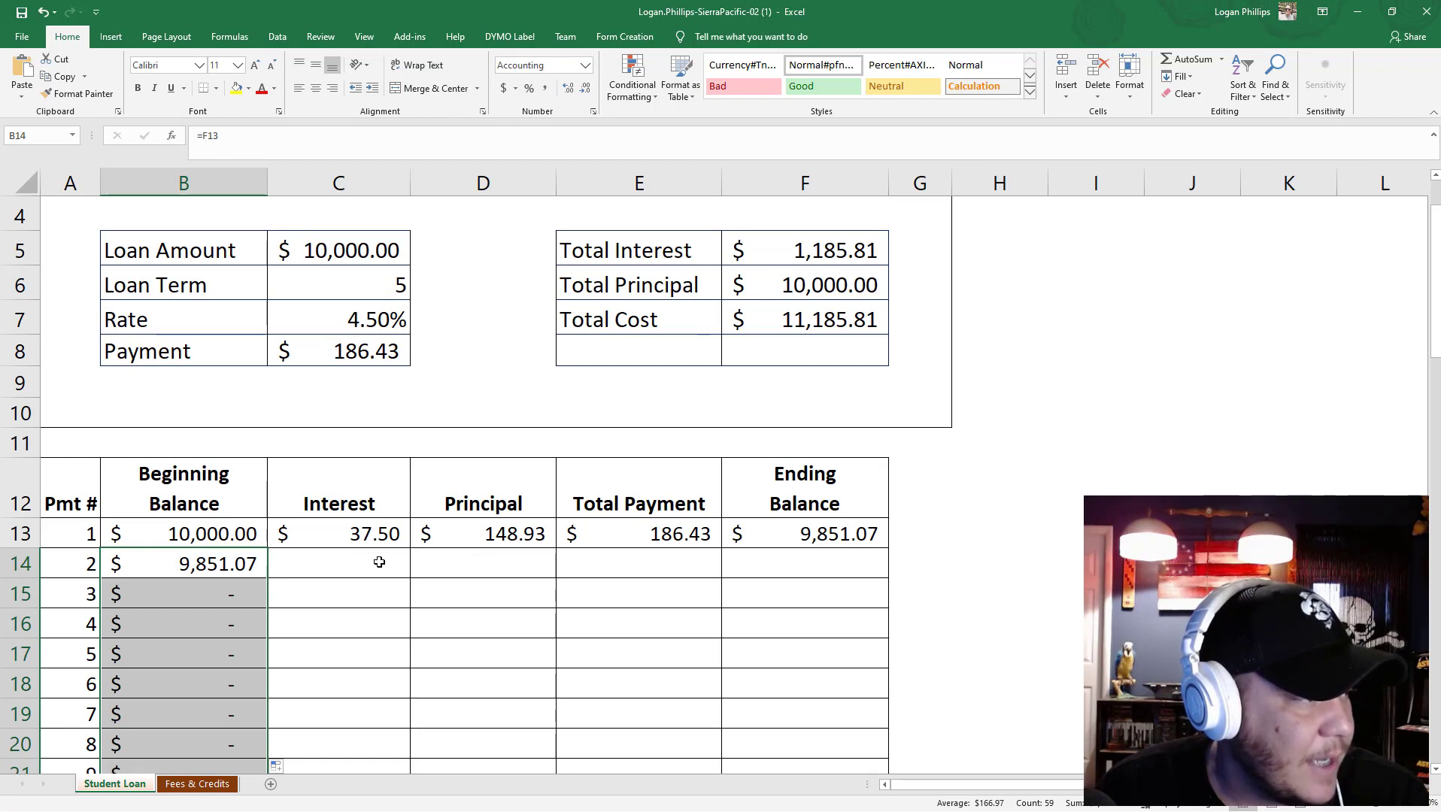
pyautogui.scroll(-4, 379, 561)
pyautogui.scroll(4, 369, 565)
pyautogui.scroll(-1, 379, 547)
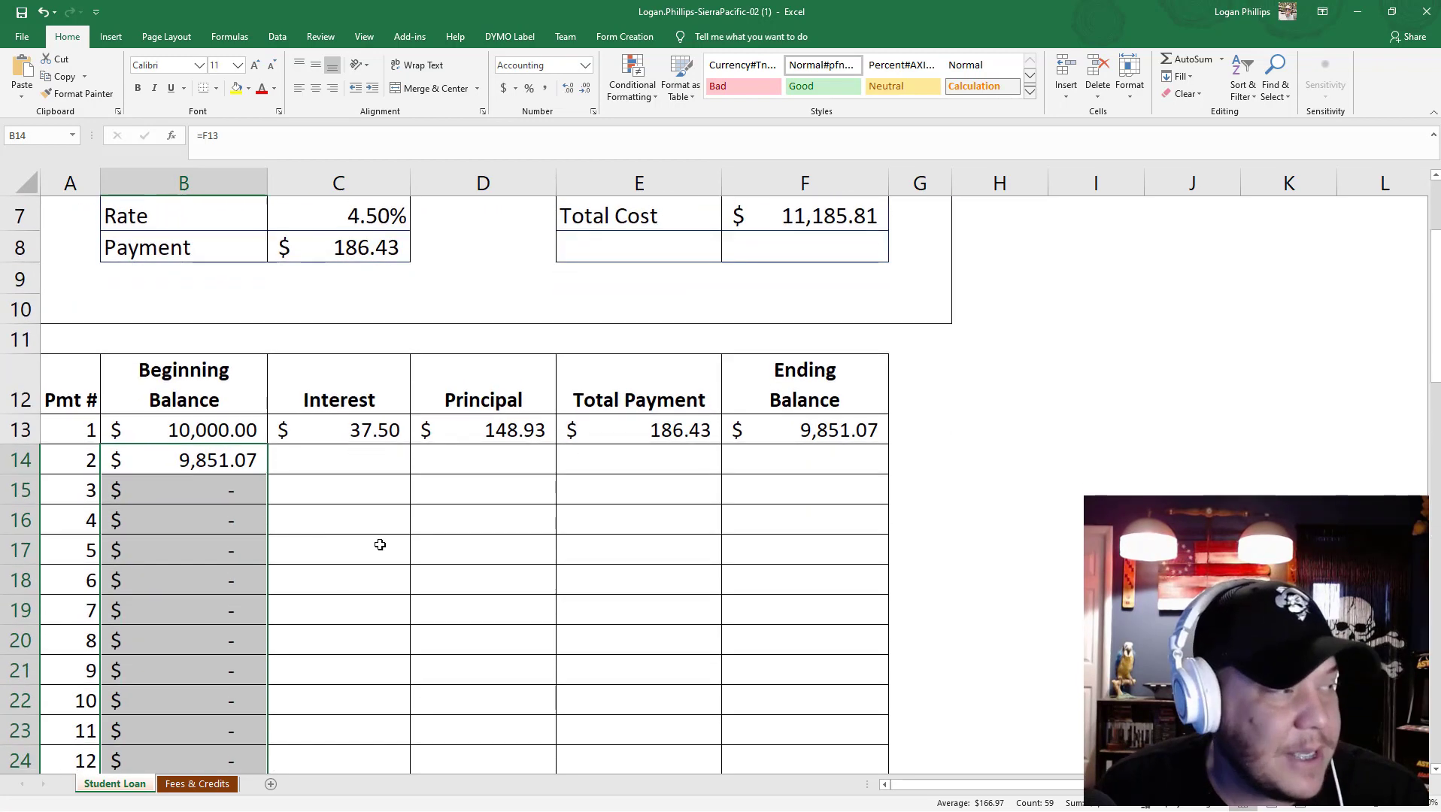
# Examine the copied beginning balance formulas cell by cell from B14 down to B22.
pyautogui.click(167, 460)
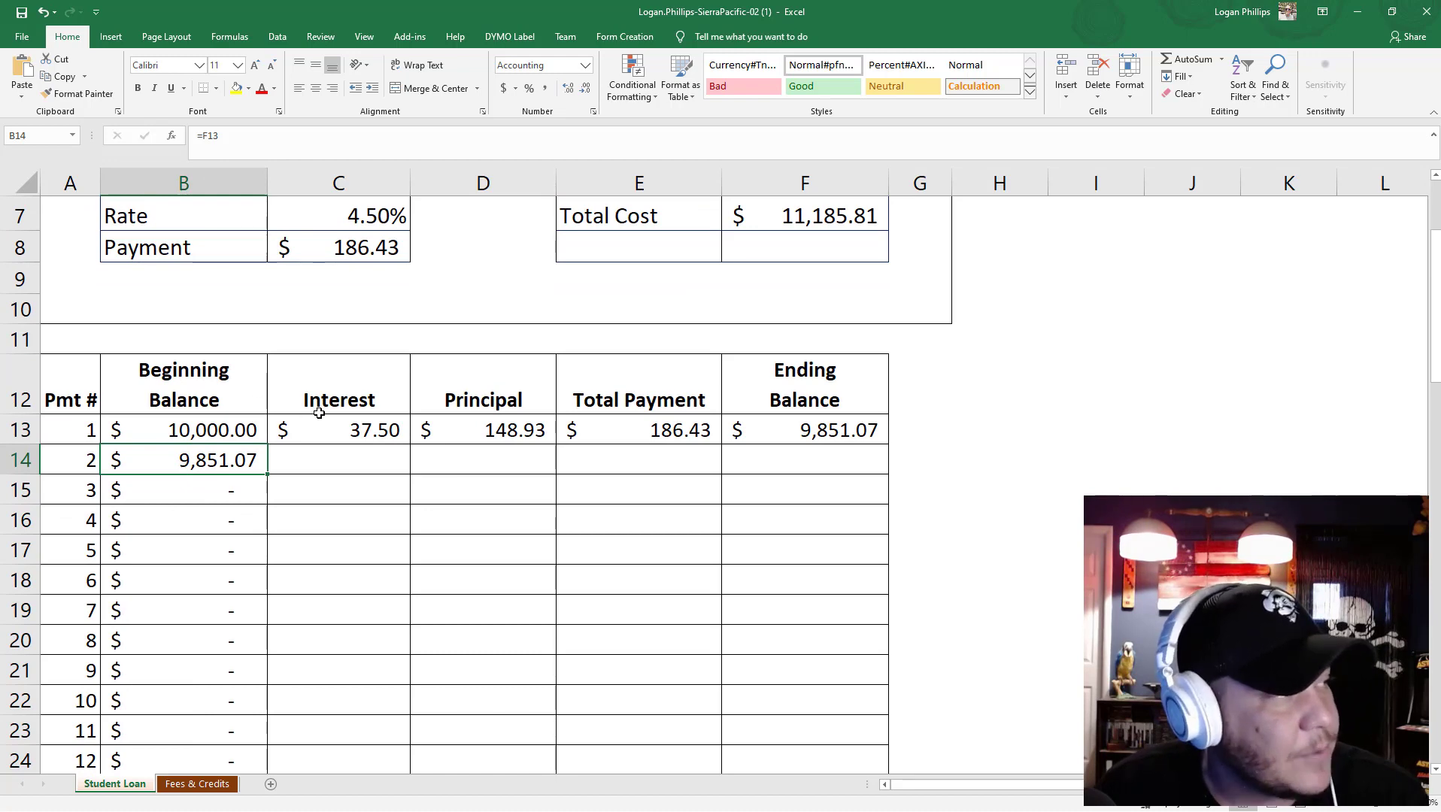
pyautogui.press('Down')
pyautogui.press('Down')
pyautogui.press('Down')
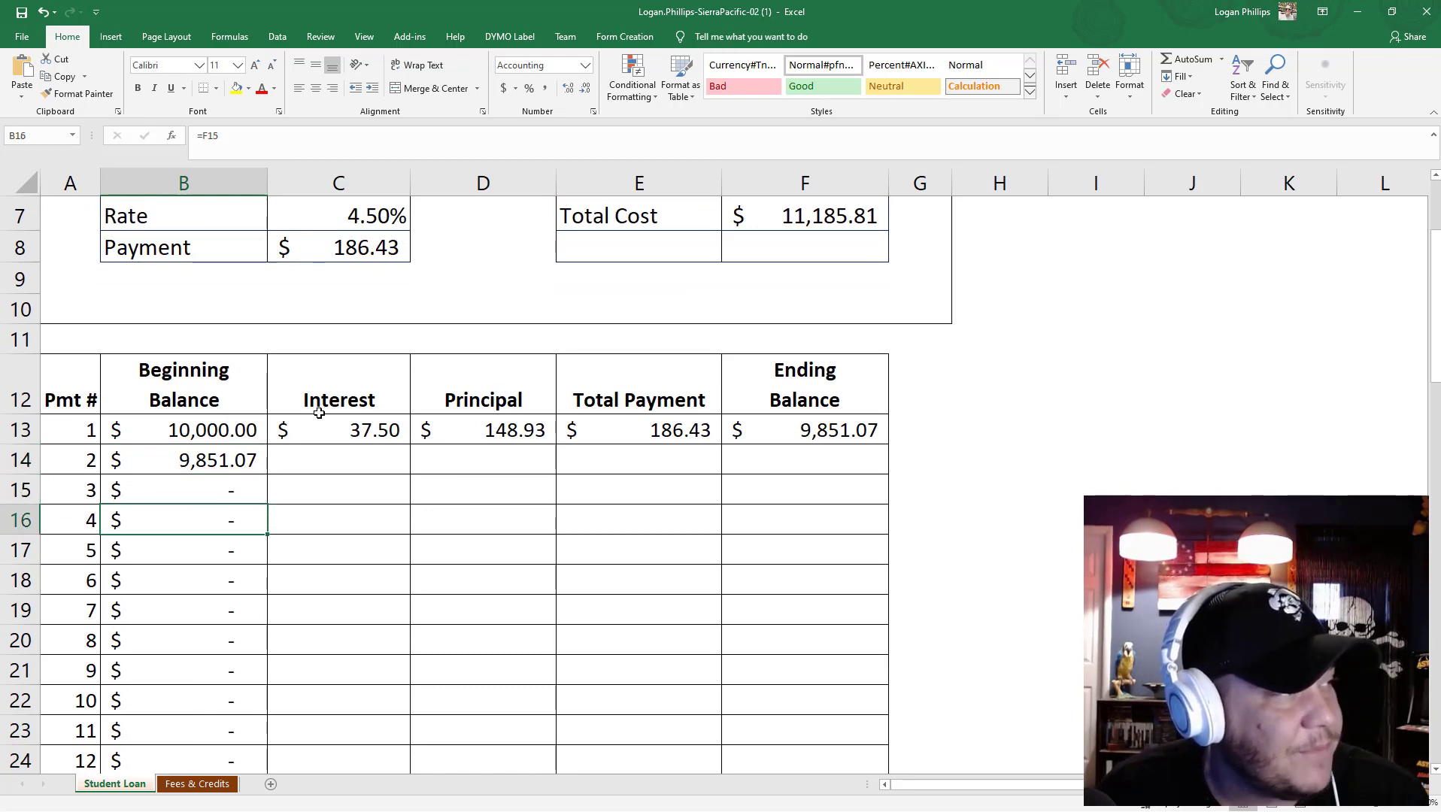
pyautogui.press('Down')
pyautogui.press('Down')
pyautogui.press('Down')
pyautogui.press('Down')
pyautogui.press('Down')
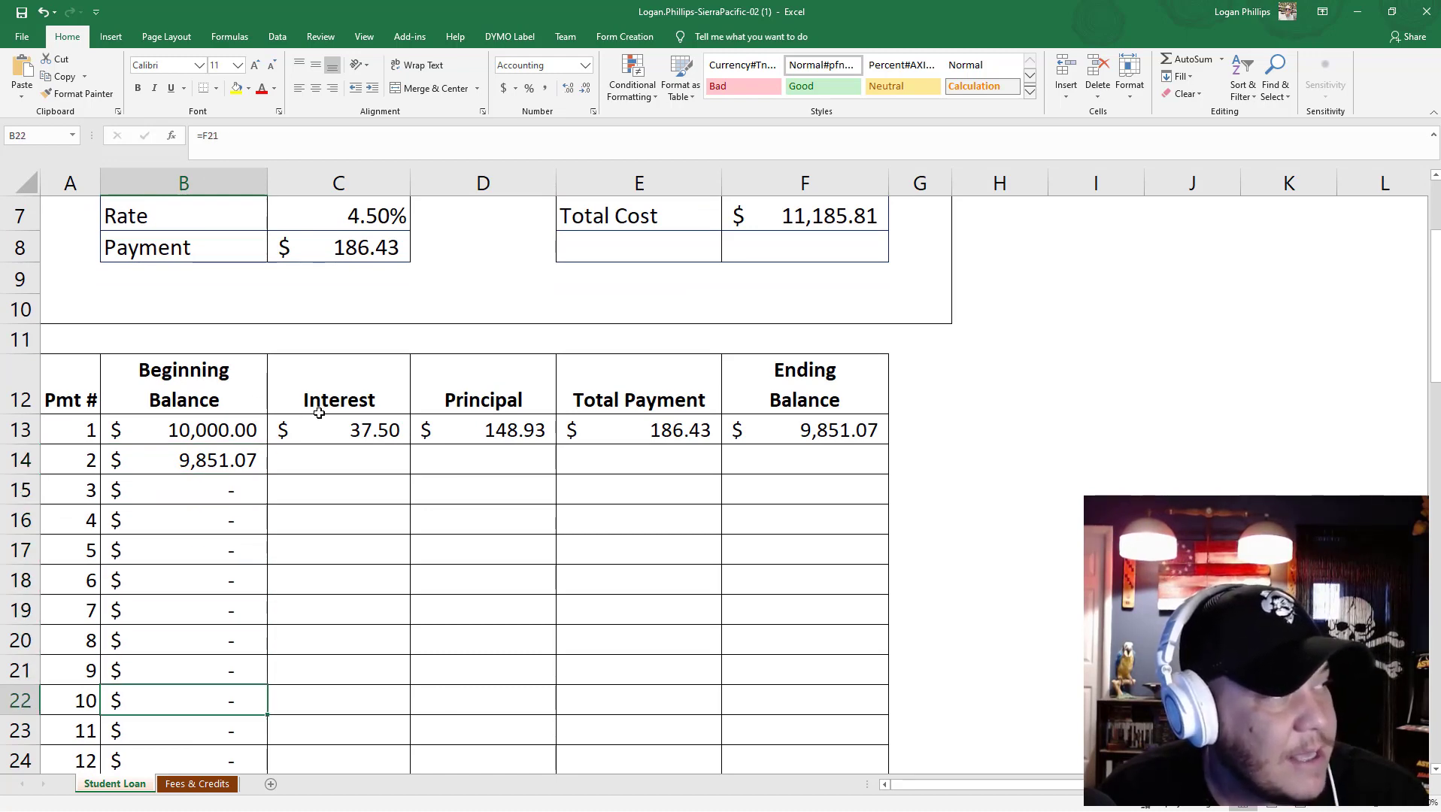
pyautogui.scroll(-2, 544, 514)
pyautogui.scroll(3, 347, 466)
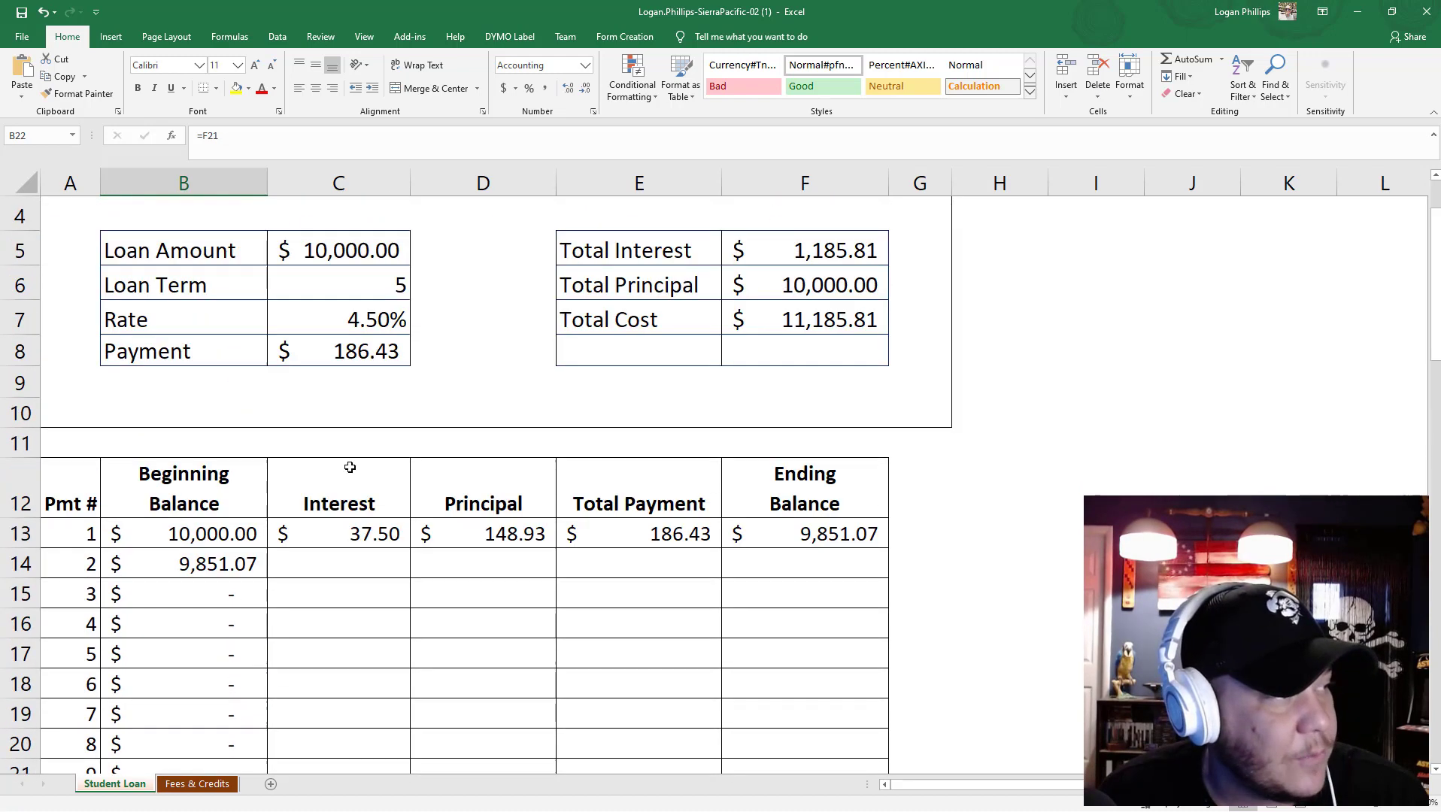
# Copy the interest, principal, total payment and ending balance formulas in C13:F13 down through payment 60 in row 72.
pyautogui.click(356, 581)
pyautogui.press('Up')
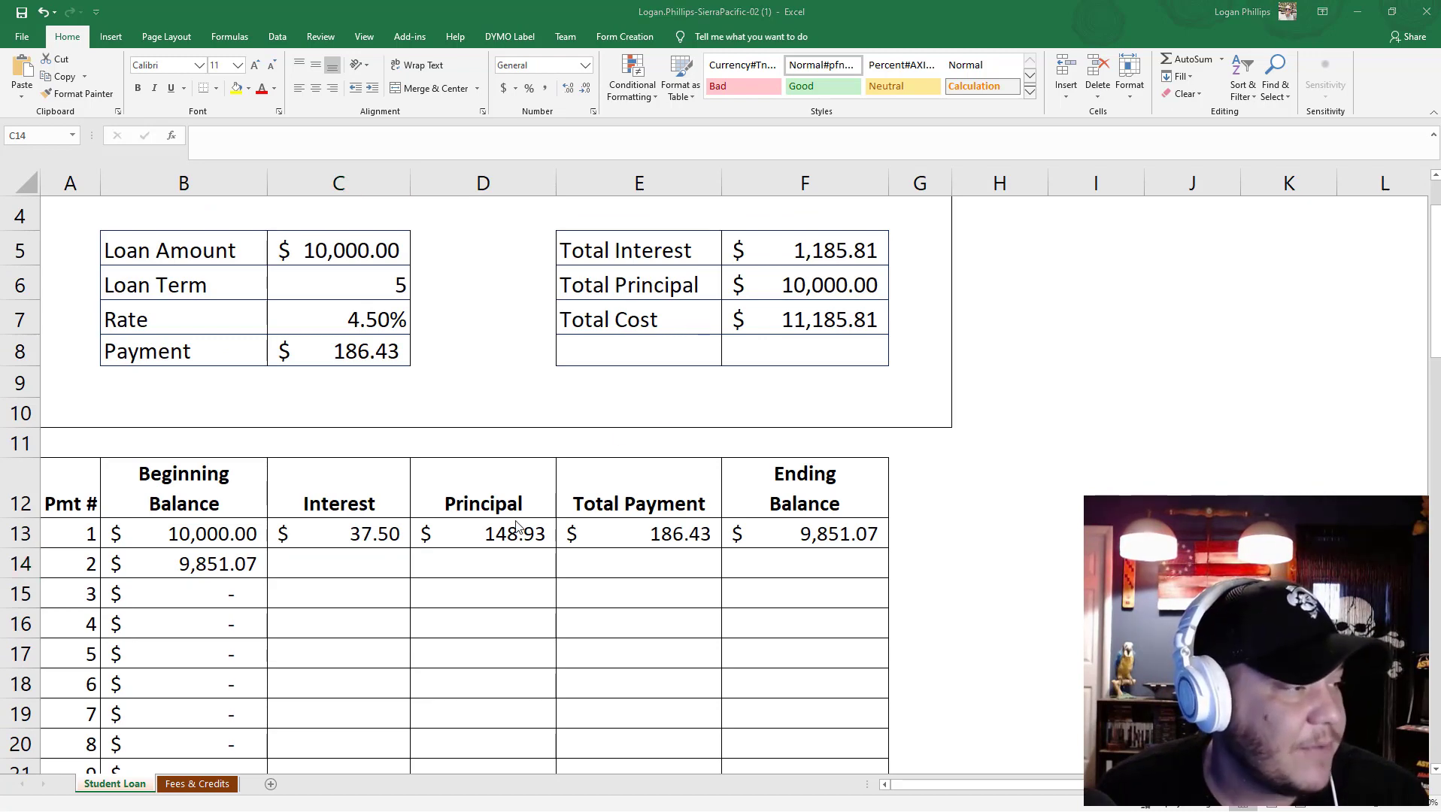
pyautogui.click(341, 535)
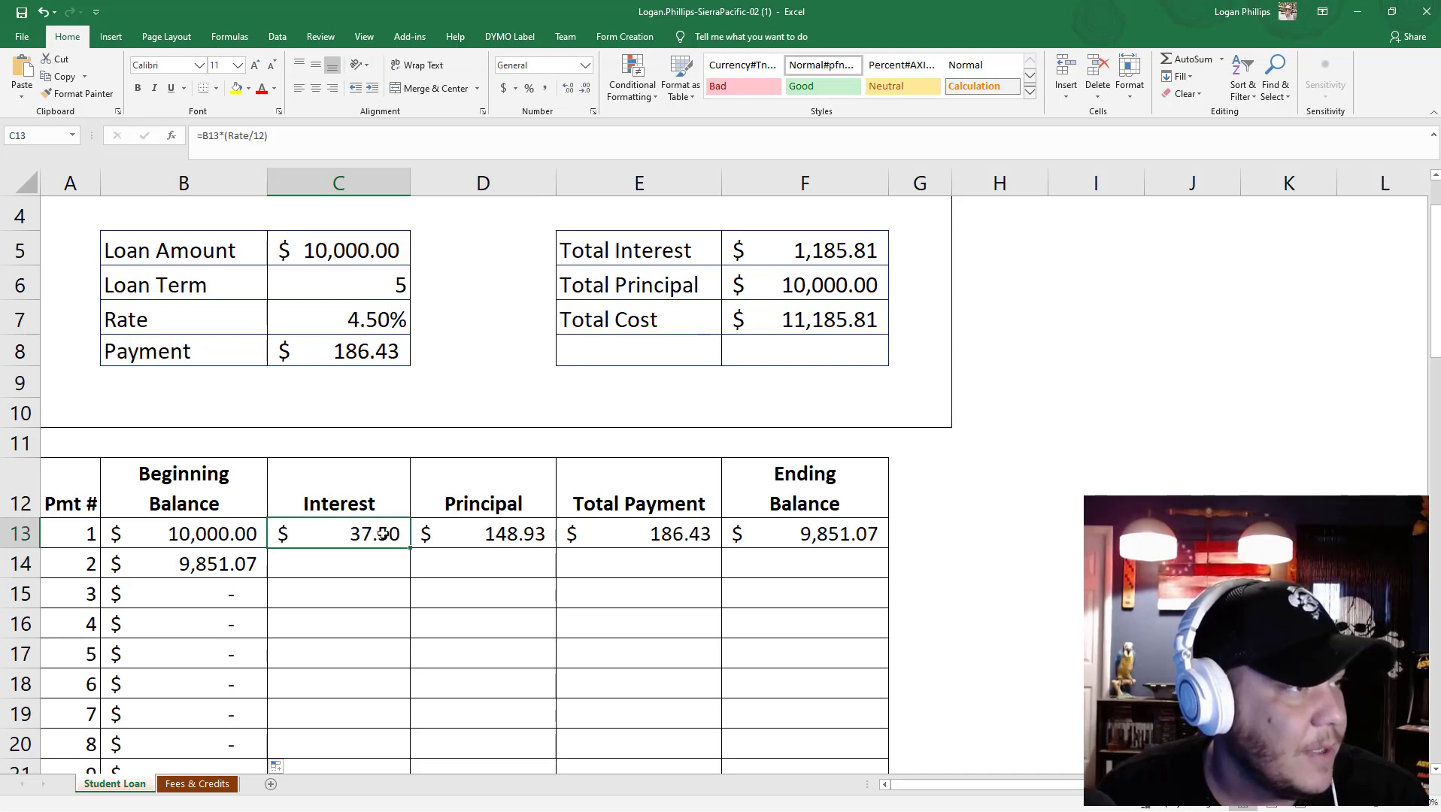
pyautogui.moveTo(382, 534); pyautogui.dragTo(835, 537)
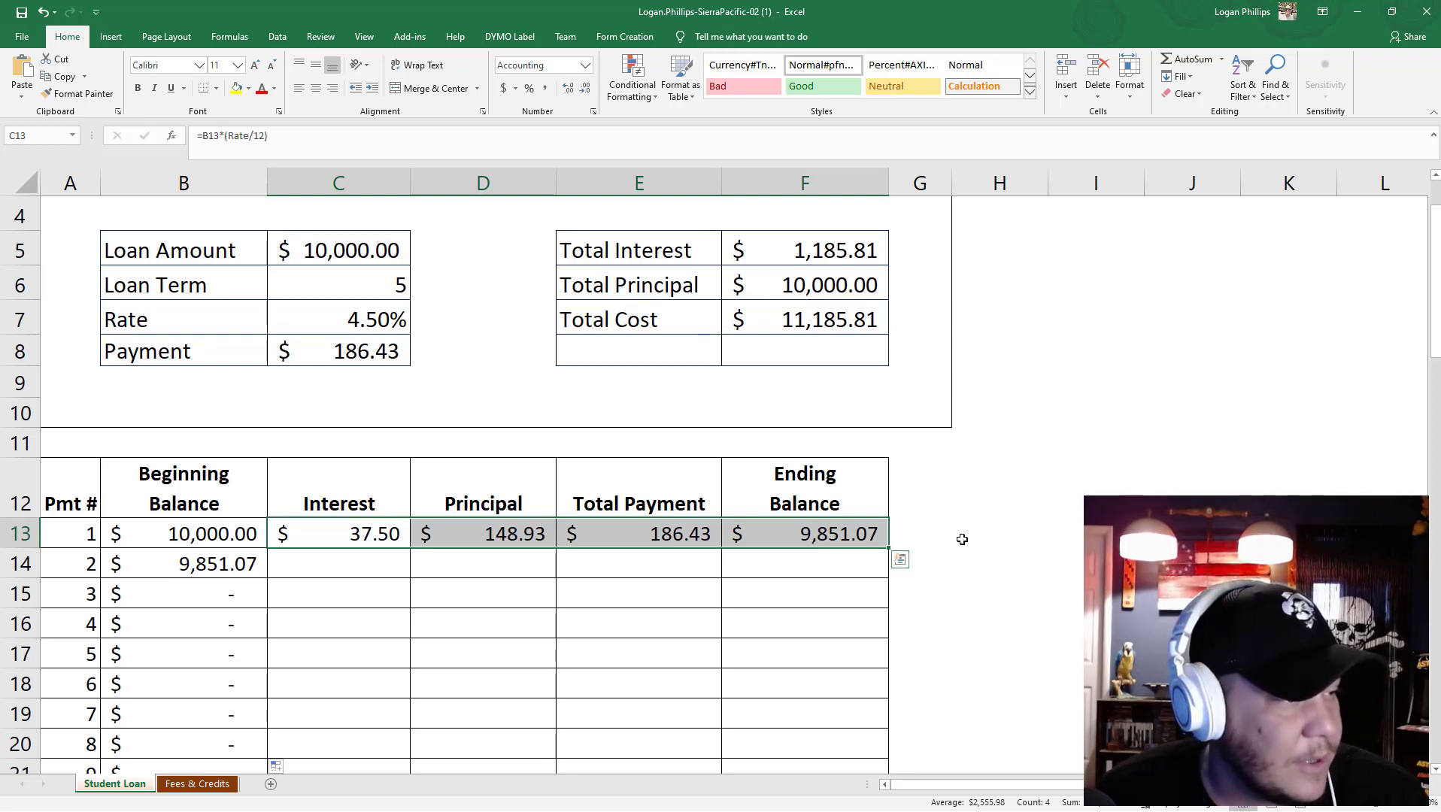
pyautogui.doubleClick(888, 547)
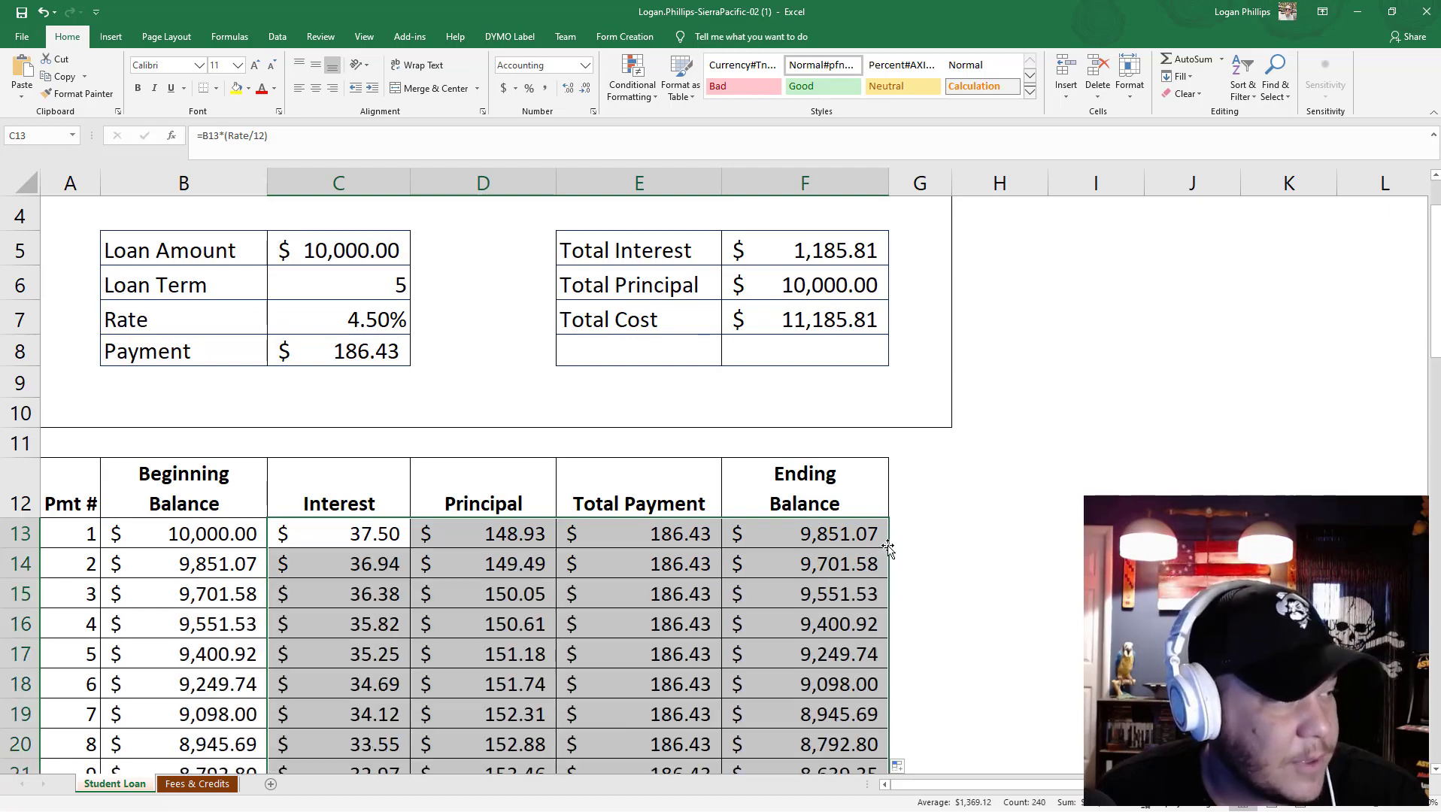
pyautogui.scroll(-1, 965, 517)
pyautogui.scroll(-20, 965, 517)
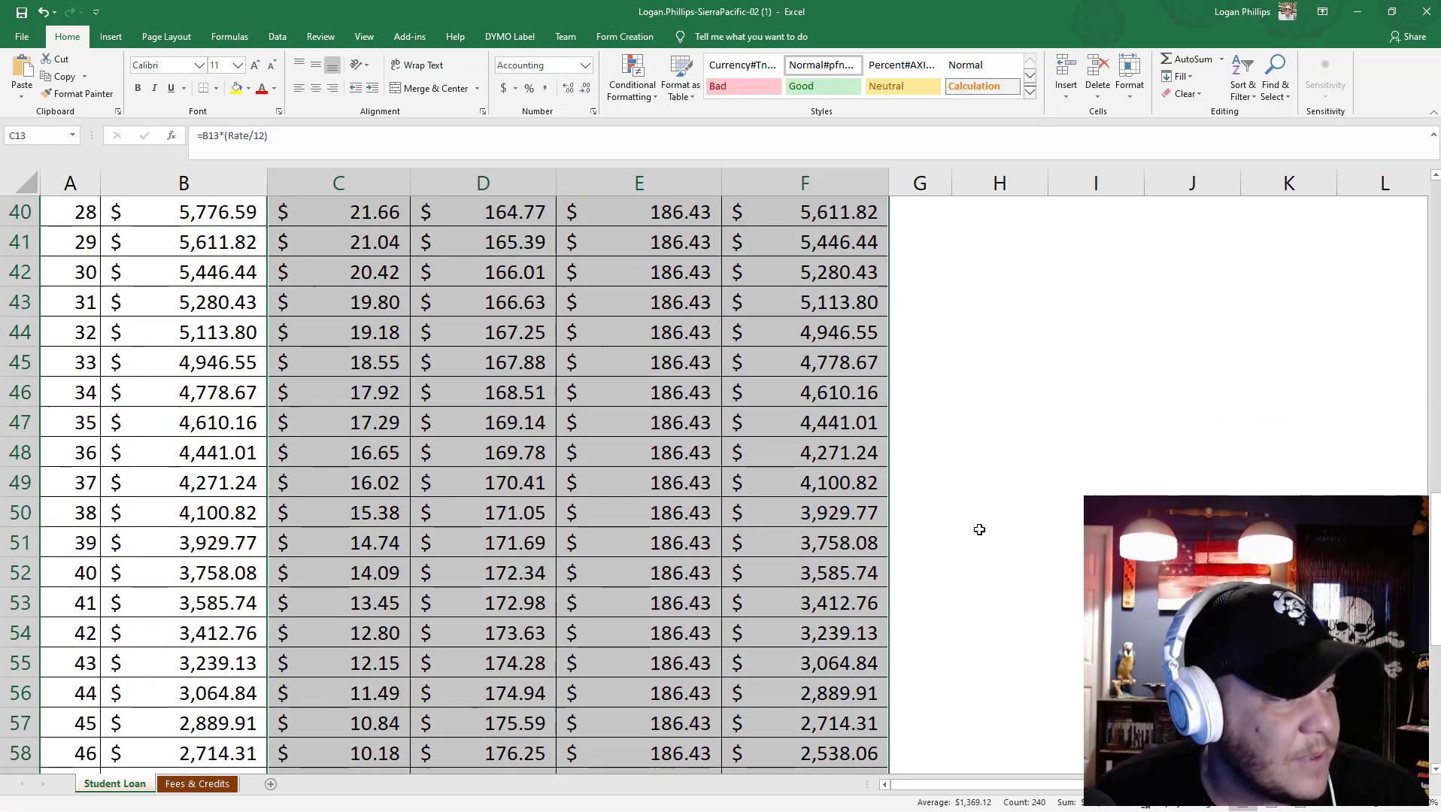
pyautogui.scroll(20, 1057, 641)
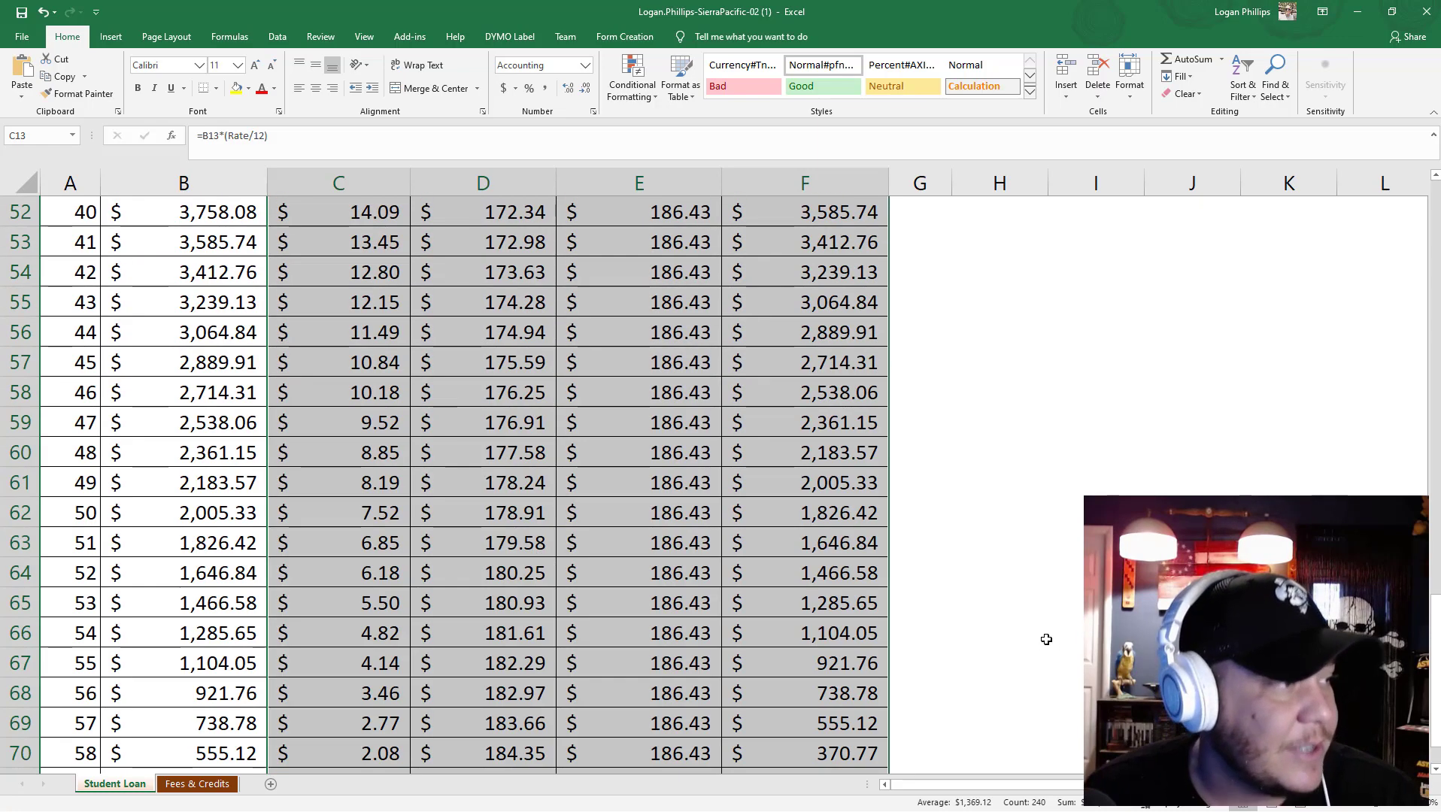
# Compare the interest formula of payment 1 with that of payment 60 and check the principal formula in the schedule's last row.
pyautogui.click(1072, 573)
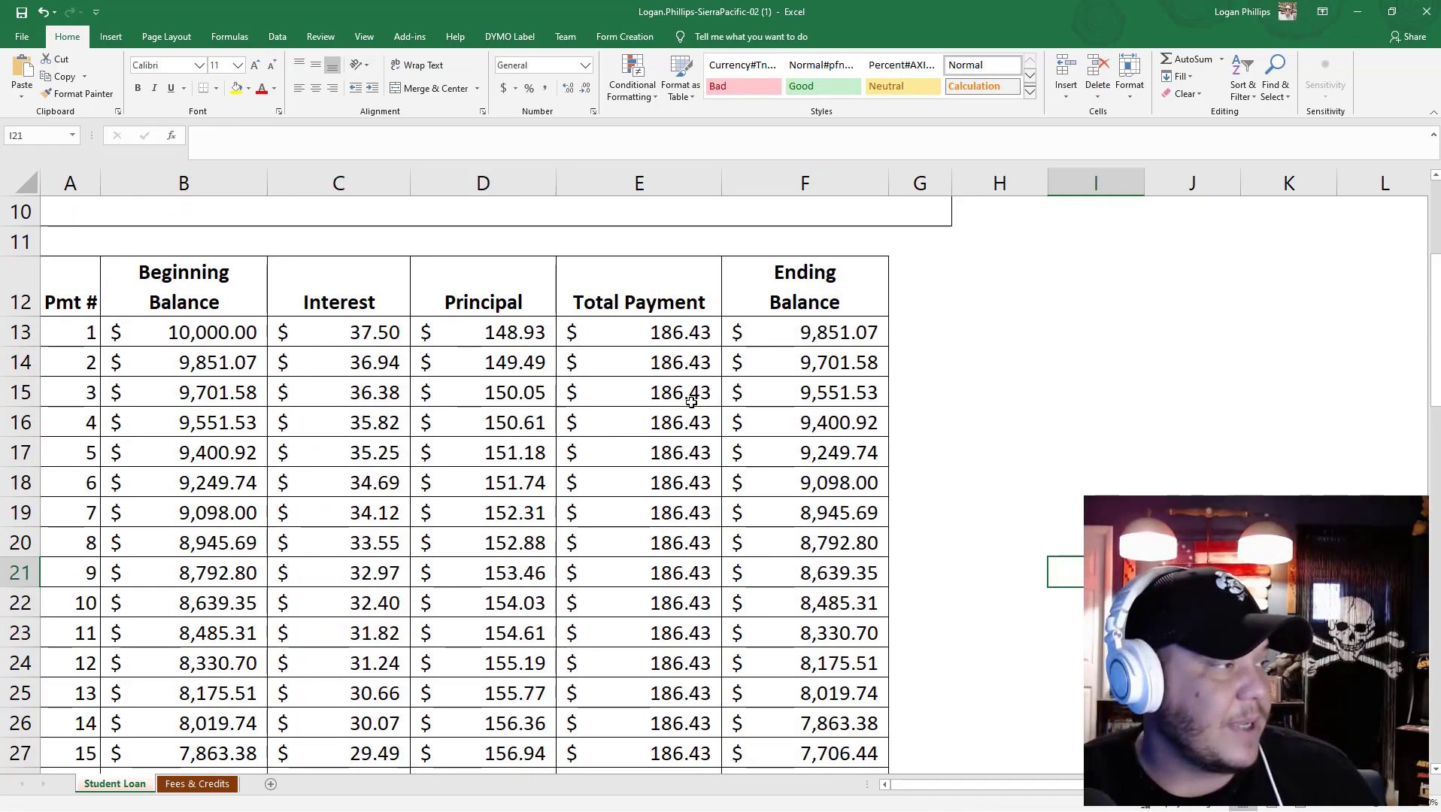
pyautogui.click(338, 338)
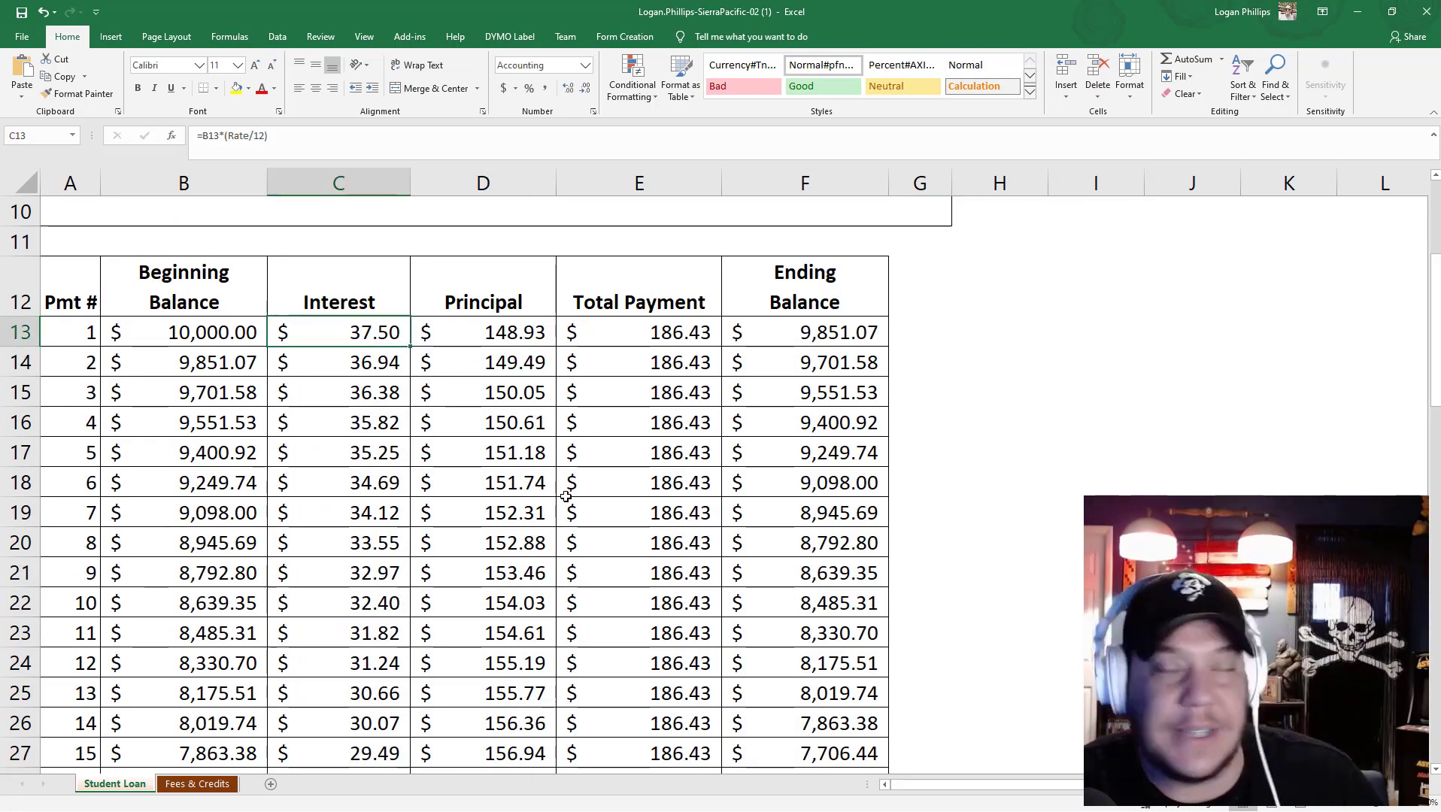
pyautogui.scroll(-8, 528, 538)
pyautogui.scroll(-10, 528, 538)
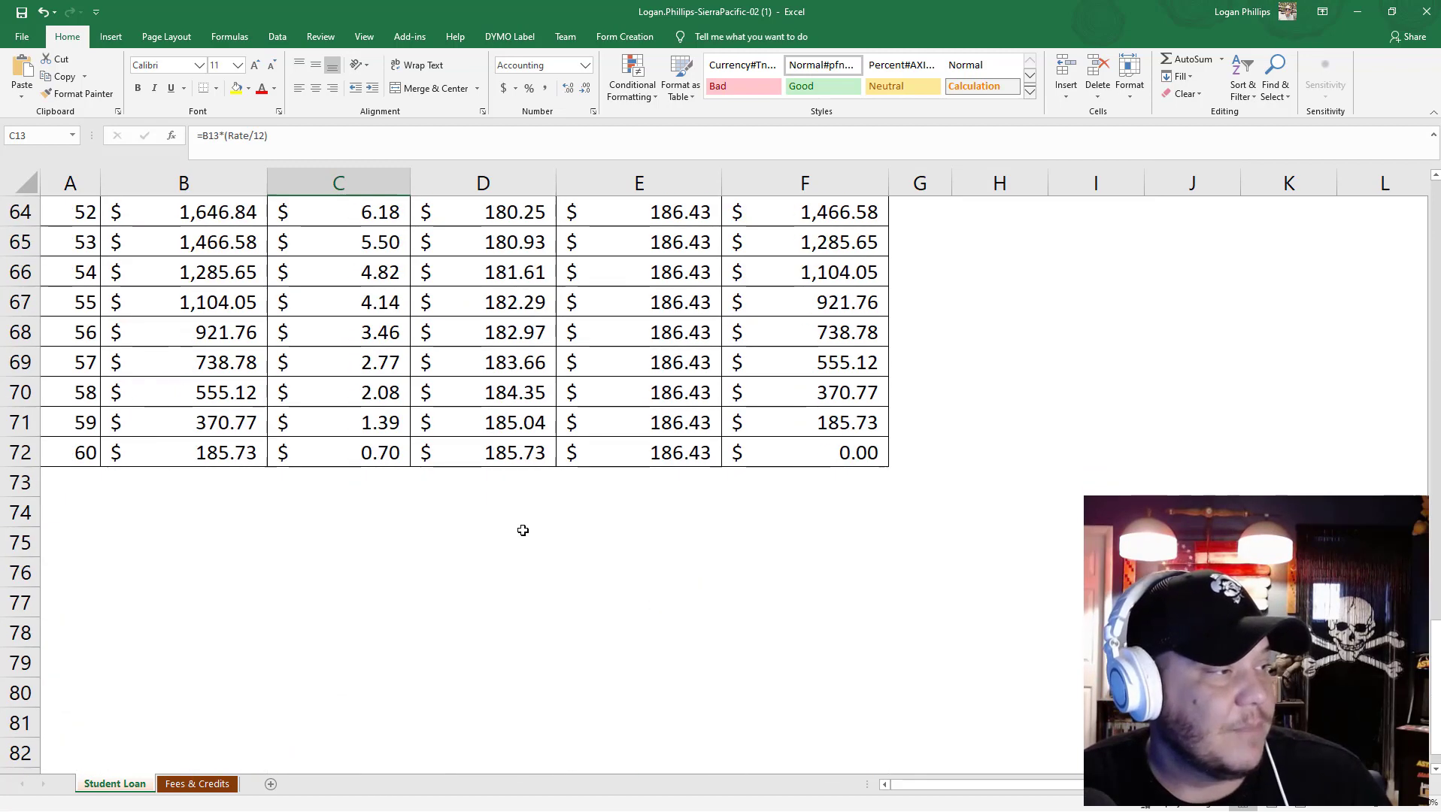
pyautogui.click(387, 452)
pyautogui.scroll(1, 488, 568)
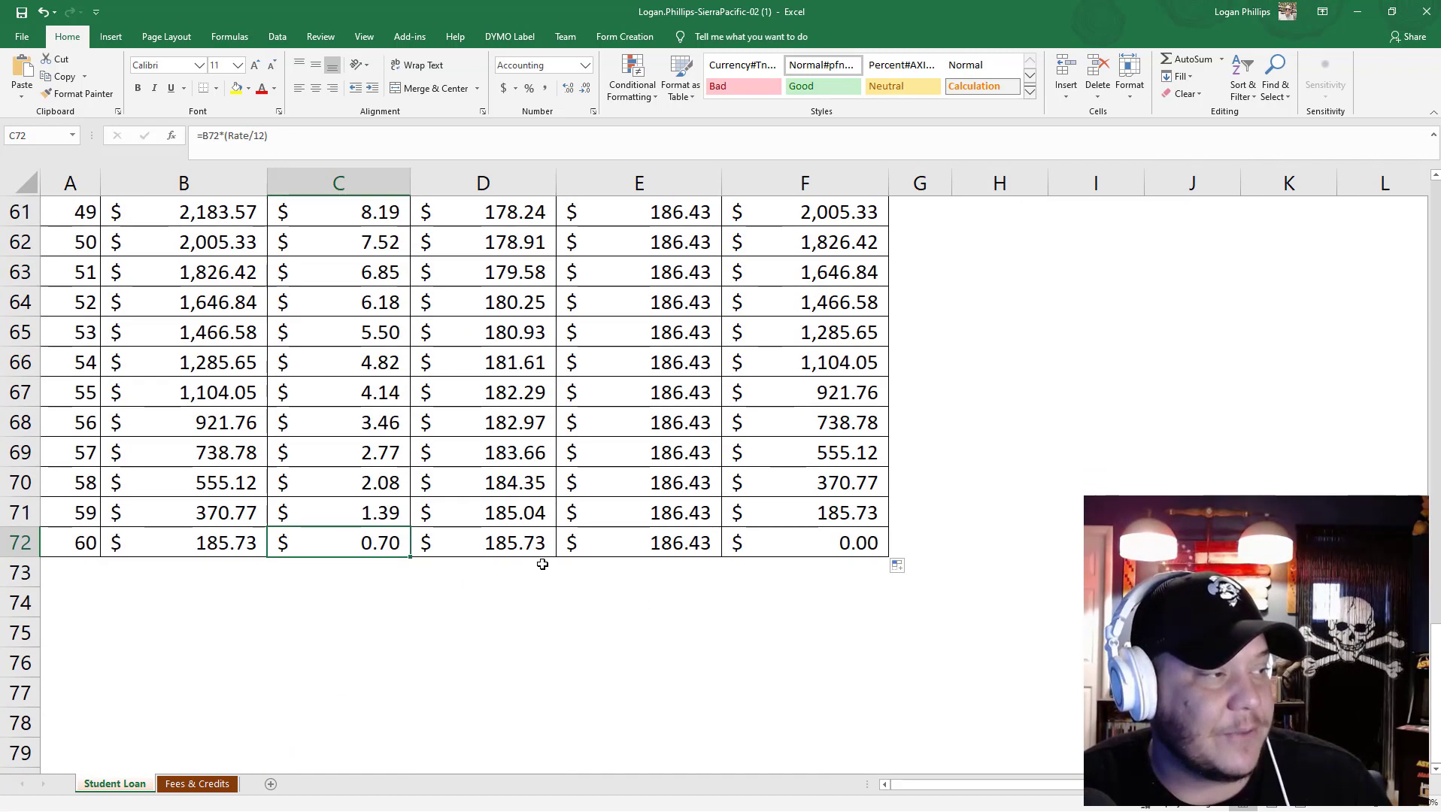
pyautogui.click(536, 545)
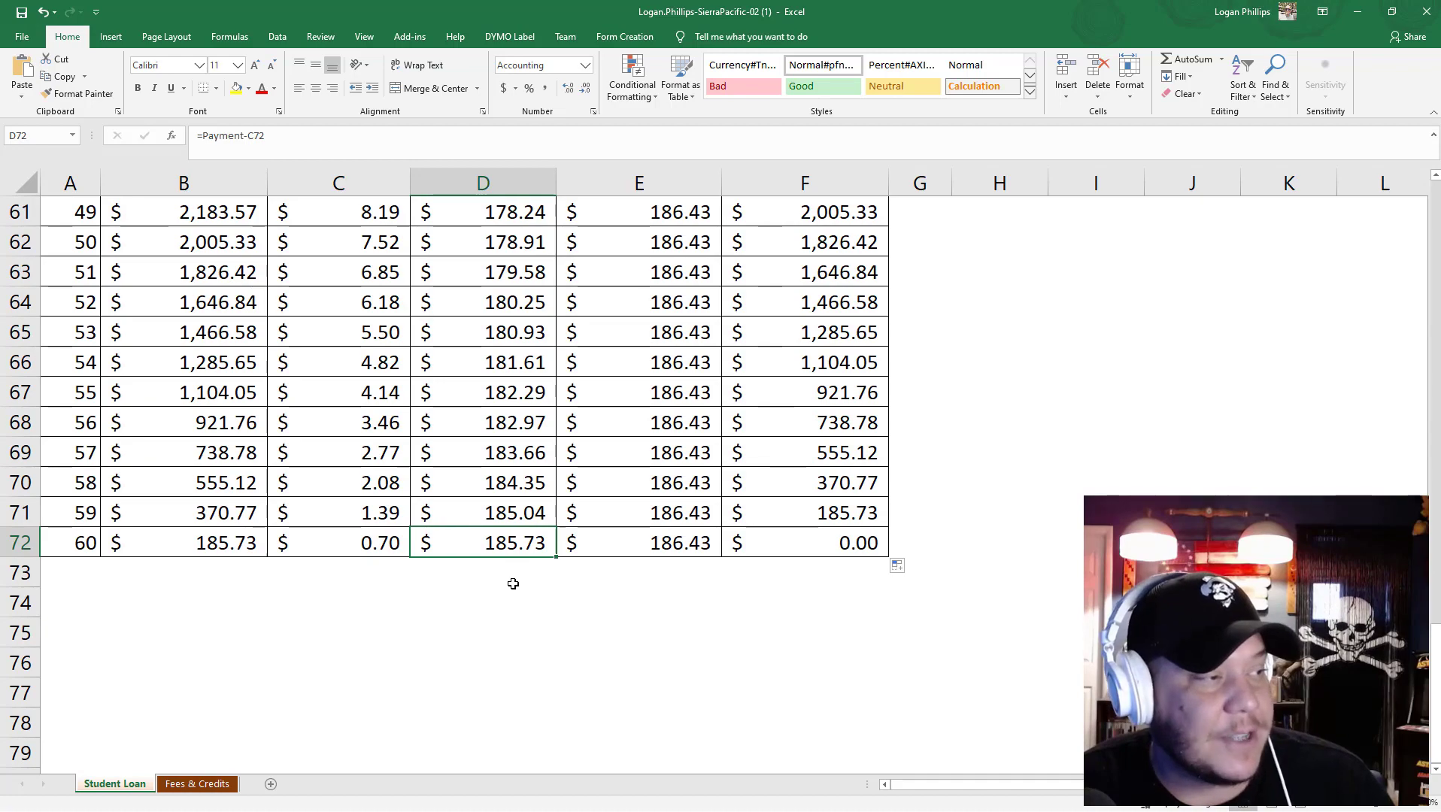
pyautogui.scroll(20, 513, 584)
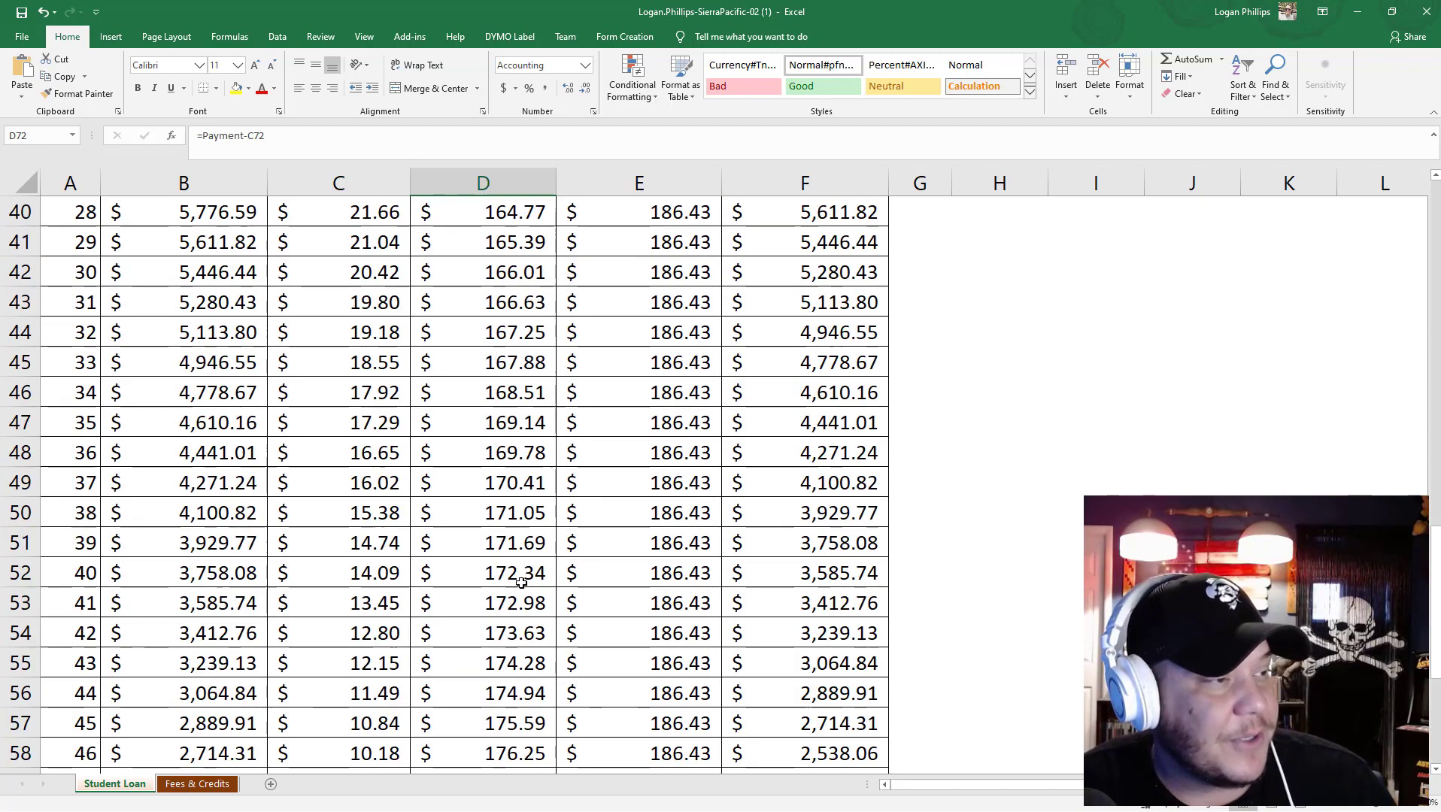
# Spot-check the copied ending balance formulas in F39 and F51 and the total payment formula in E51.
pyautogui.scroll(-5, 524, 593)
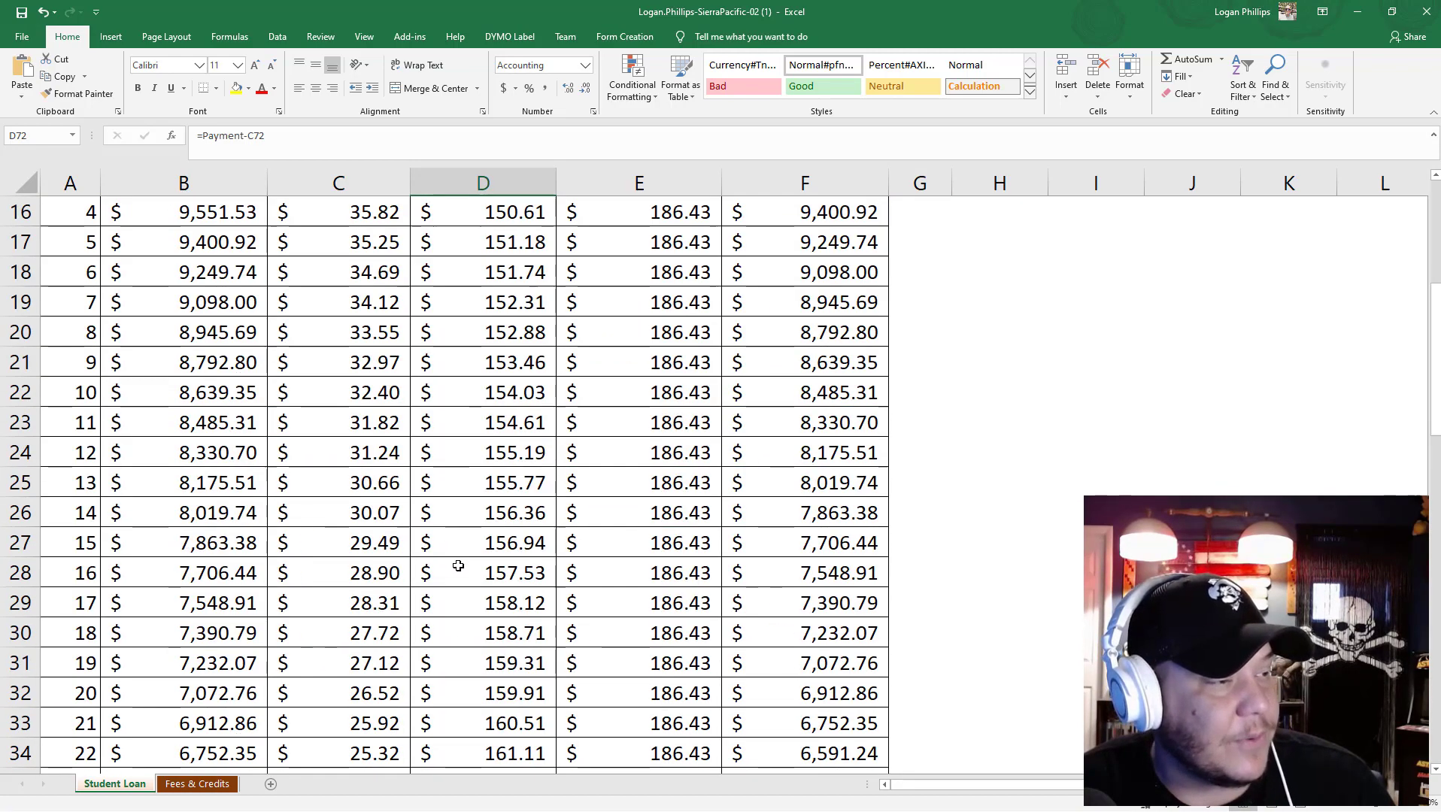
pyautogui.click(862, 540)
pyautogui.scroll(-4, 862, 541)
pyautogui.click(858, 543)
pyautogui.scroll(-4, 858, 545)
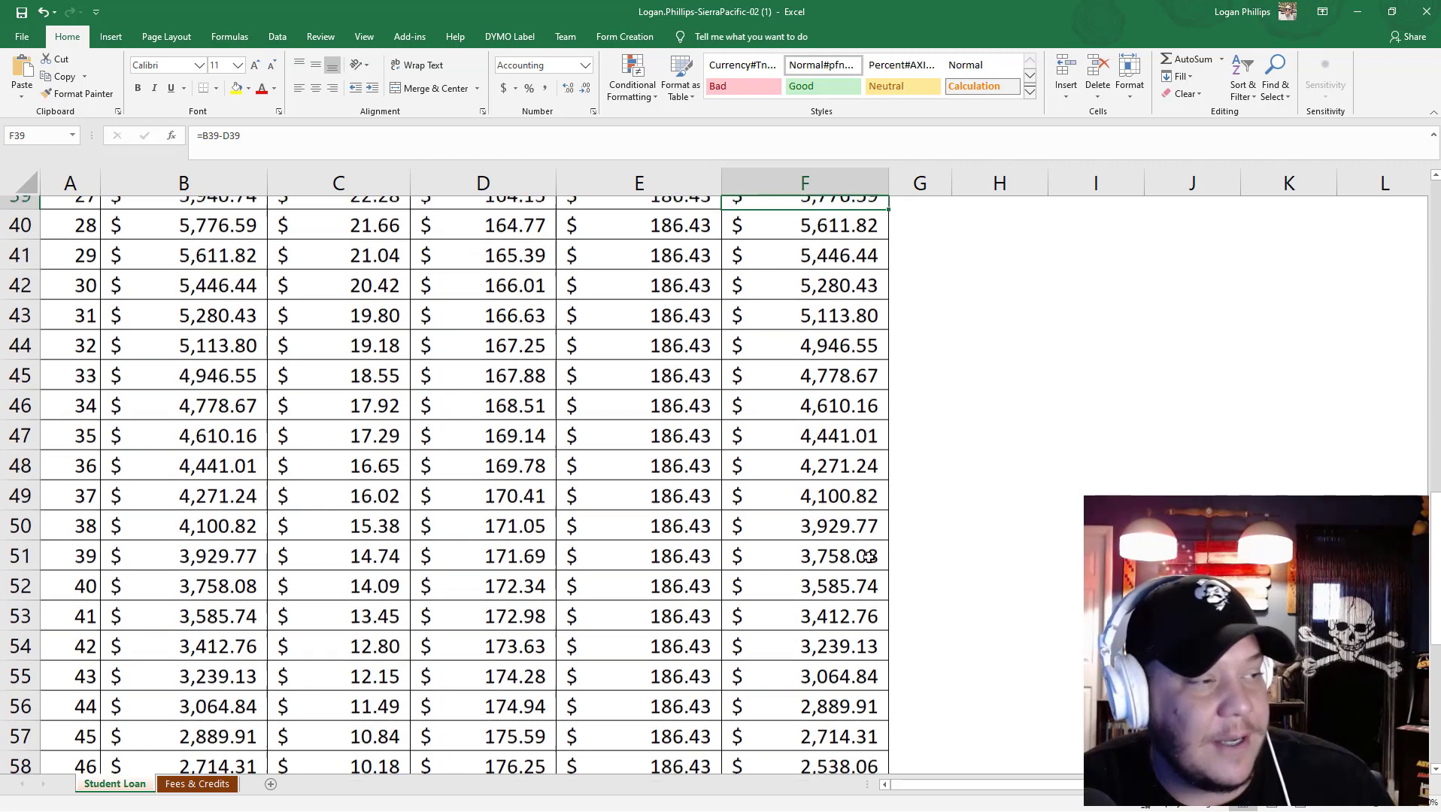
pyautogui.click(865, 563)
pyautogui.click(649, 527)
# Look over the filled amortization rows and return to the loan summary at the start of the sheet.
pyautogui.scroll(12, 615, 509)
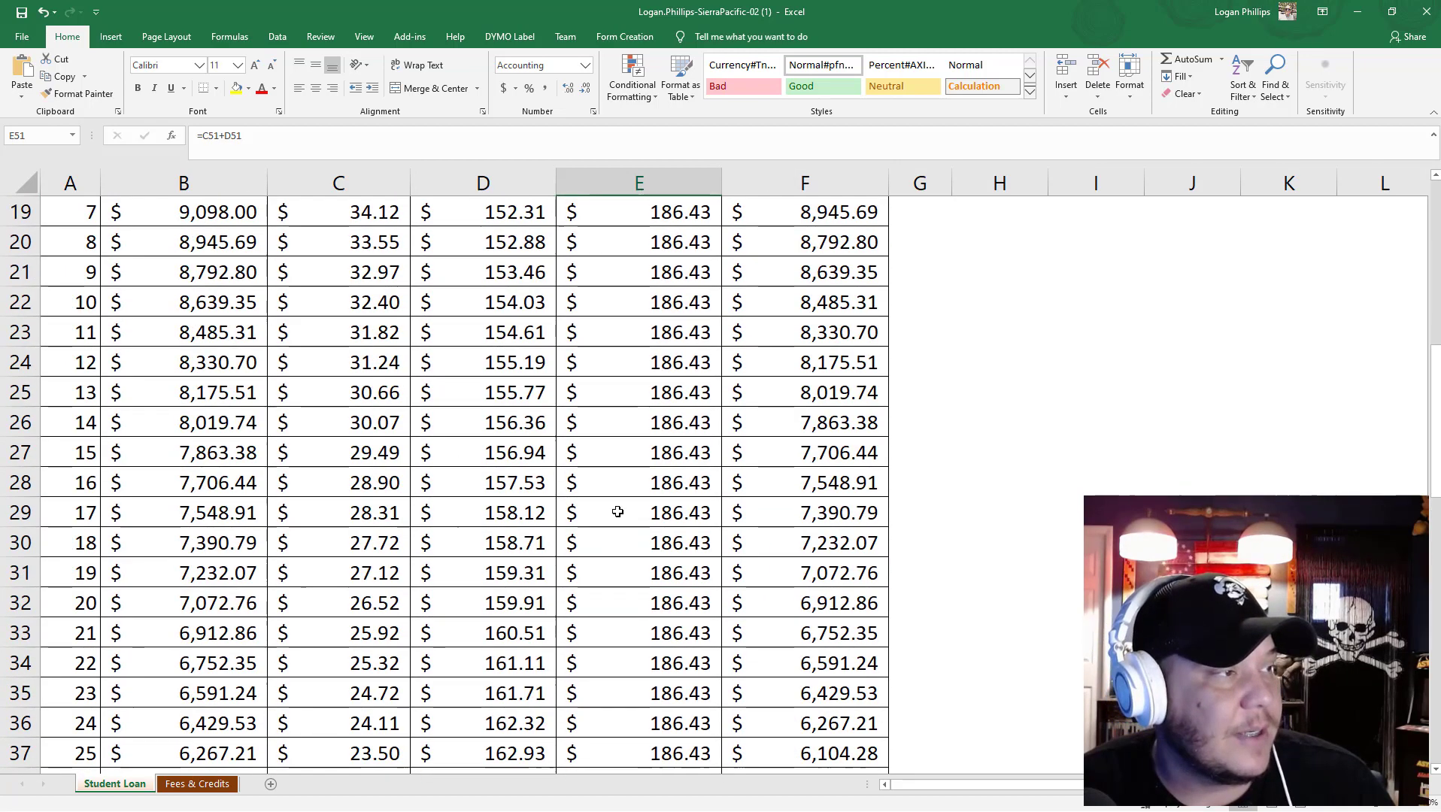
pyautogui.scroll(-13, 376, 525)
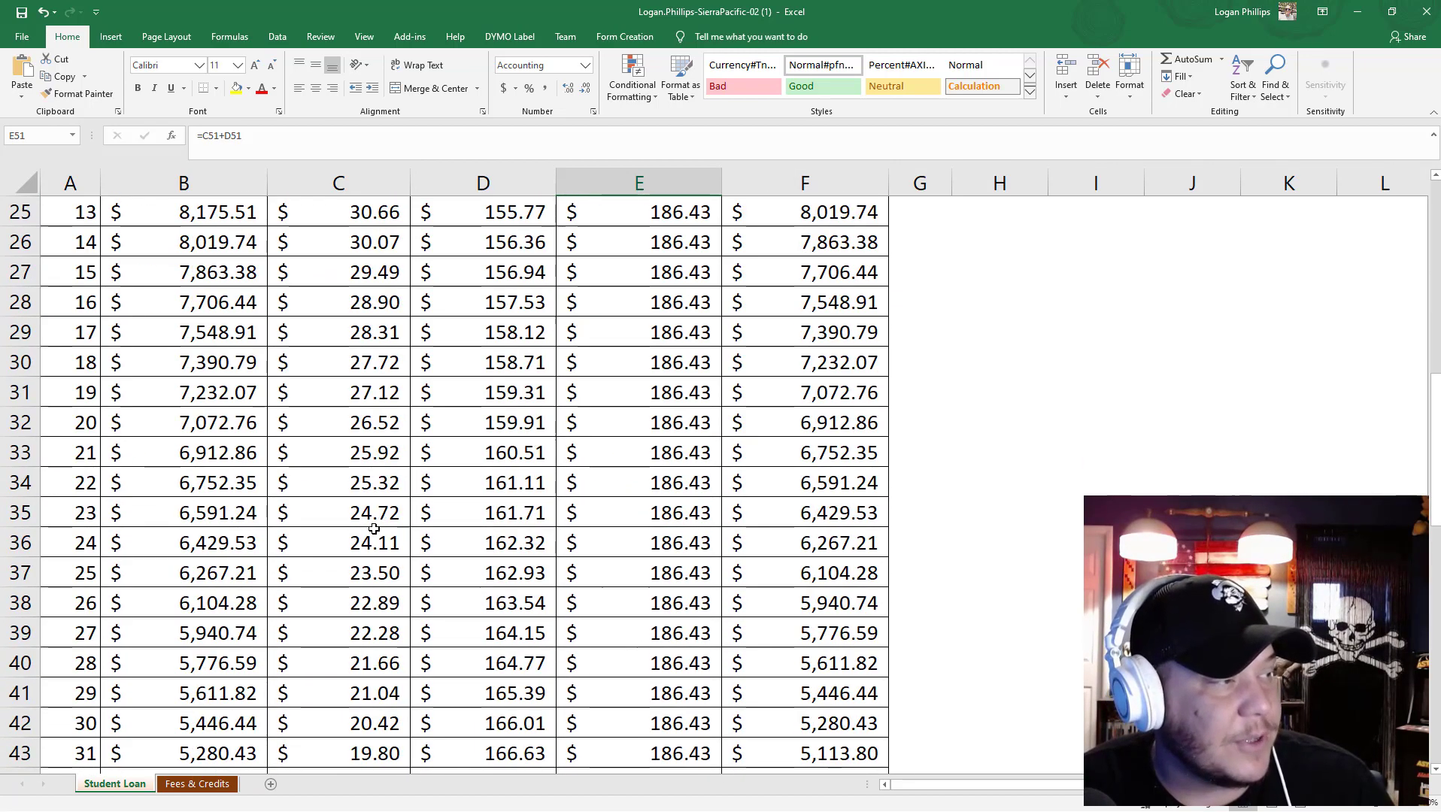
pyautogui.scroll(8, 384, 526)
pyautogui.scroll(2, 386, 529)
pyautogui.scroll(-12, 384, 530)
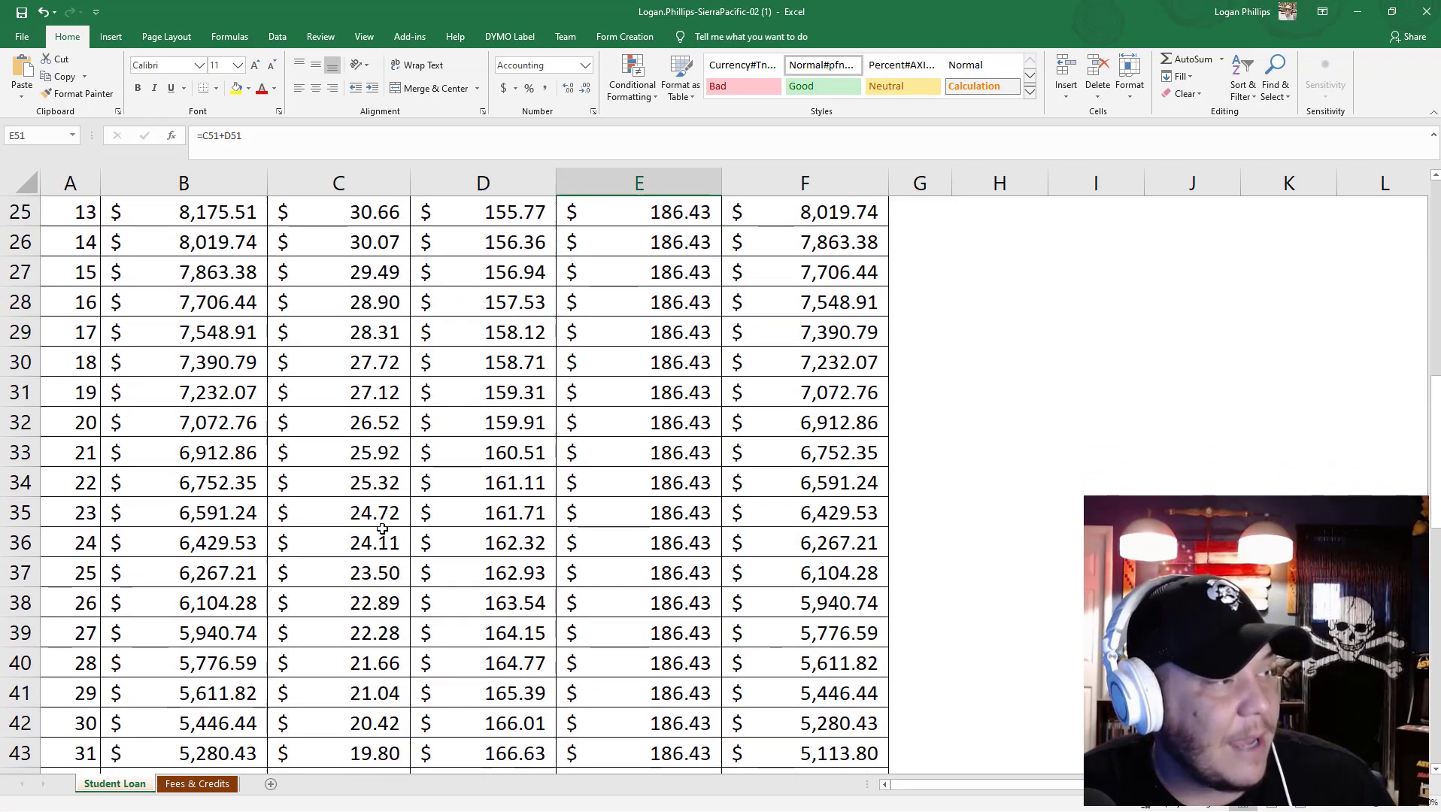
pyautogui.scroll(8, 398, 532)
pyautogui.scroll(8, 410, 531)
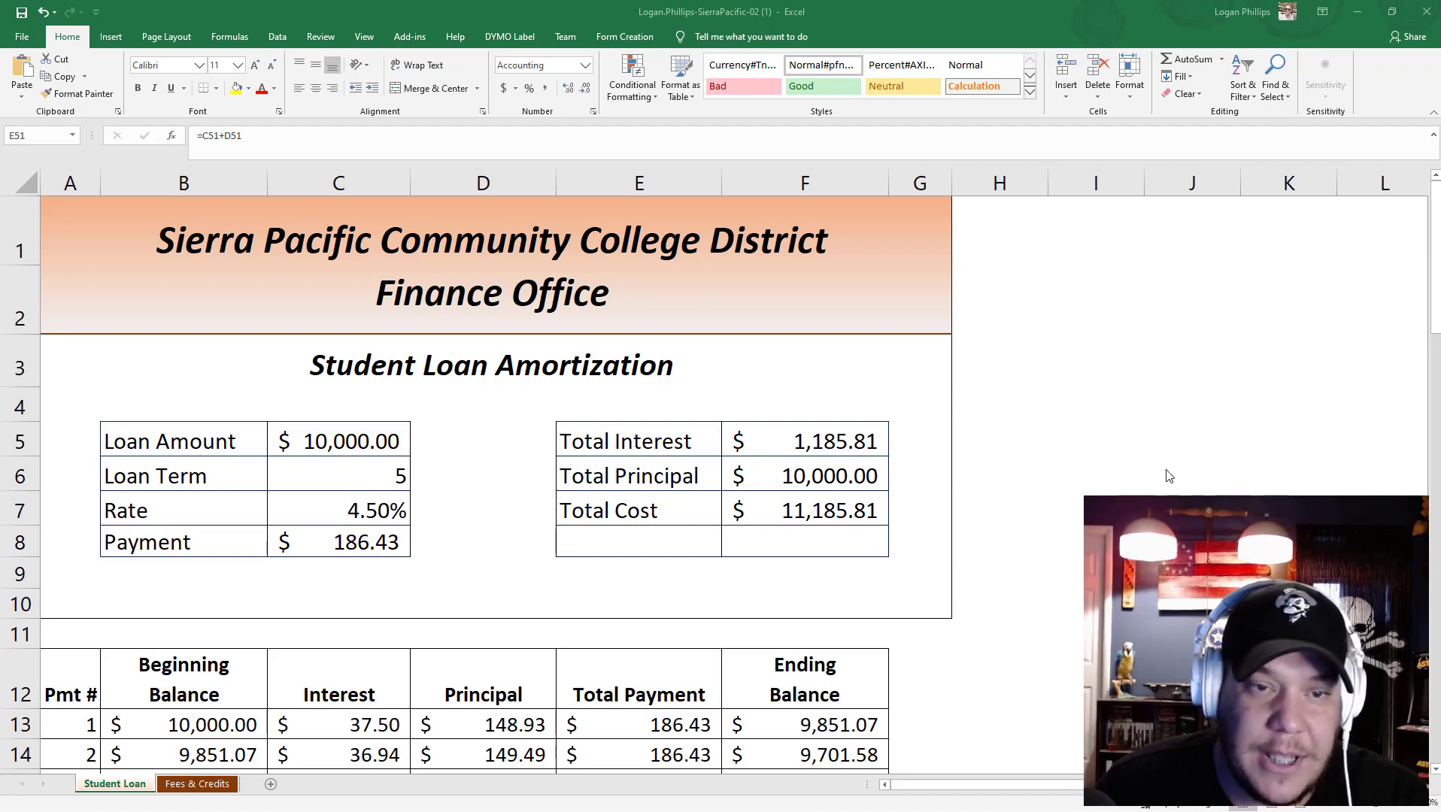
# Review the formulas in the final payment row, row 72, of the loan amortization schedule.
pyautogui.scroll(-20, 1155, 467)
pyautogui.scroll(4, 1155, 470)
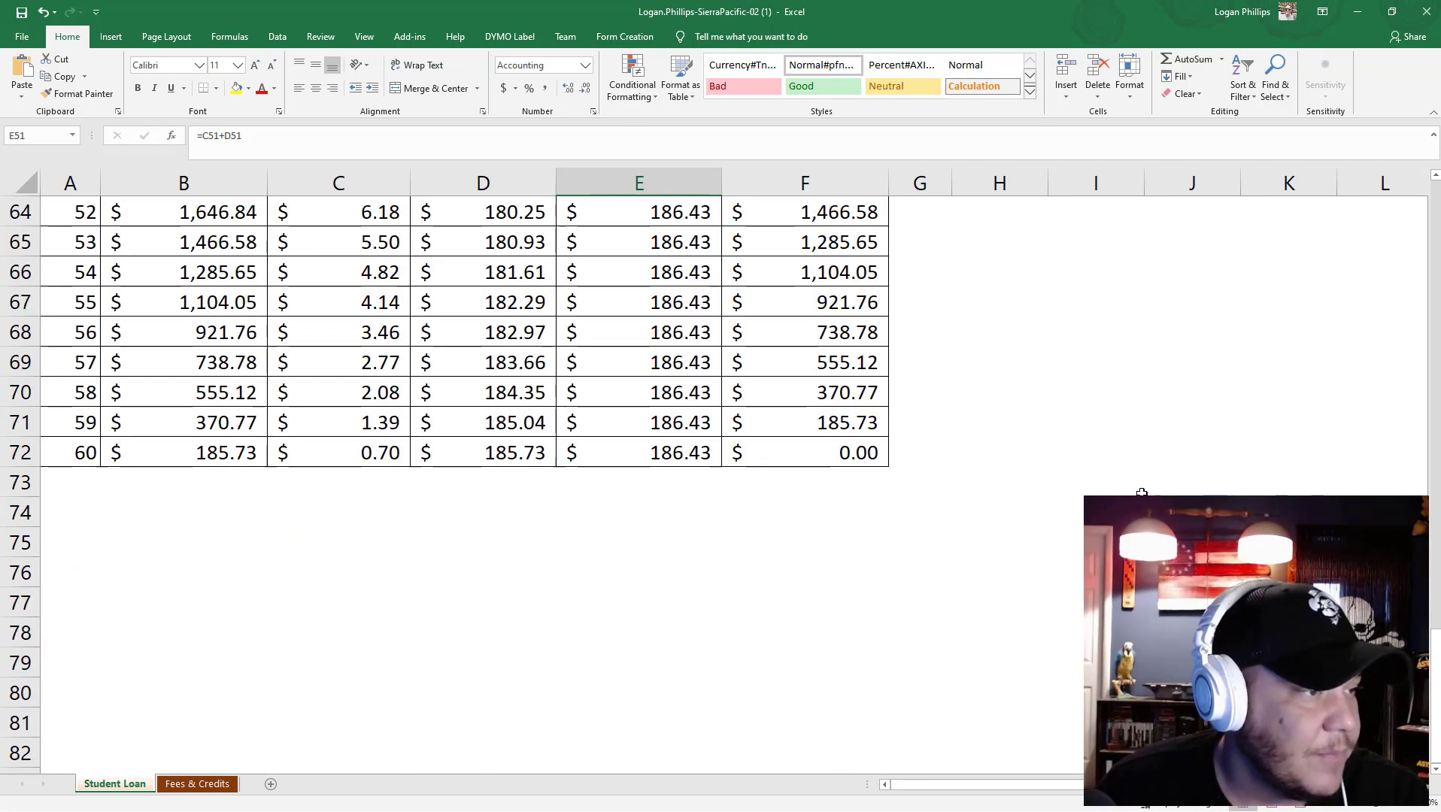
pyautogui.click(782, 455)
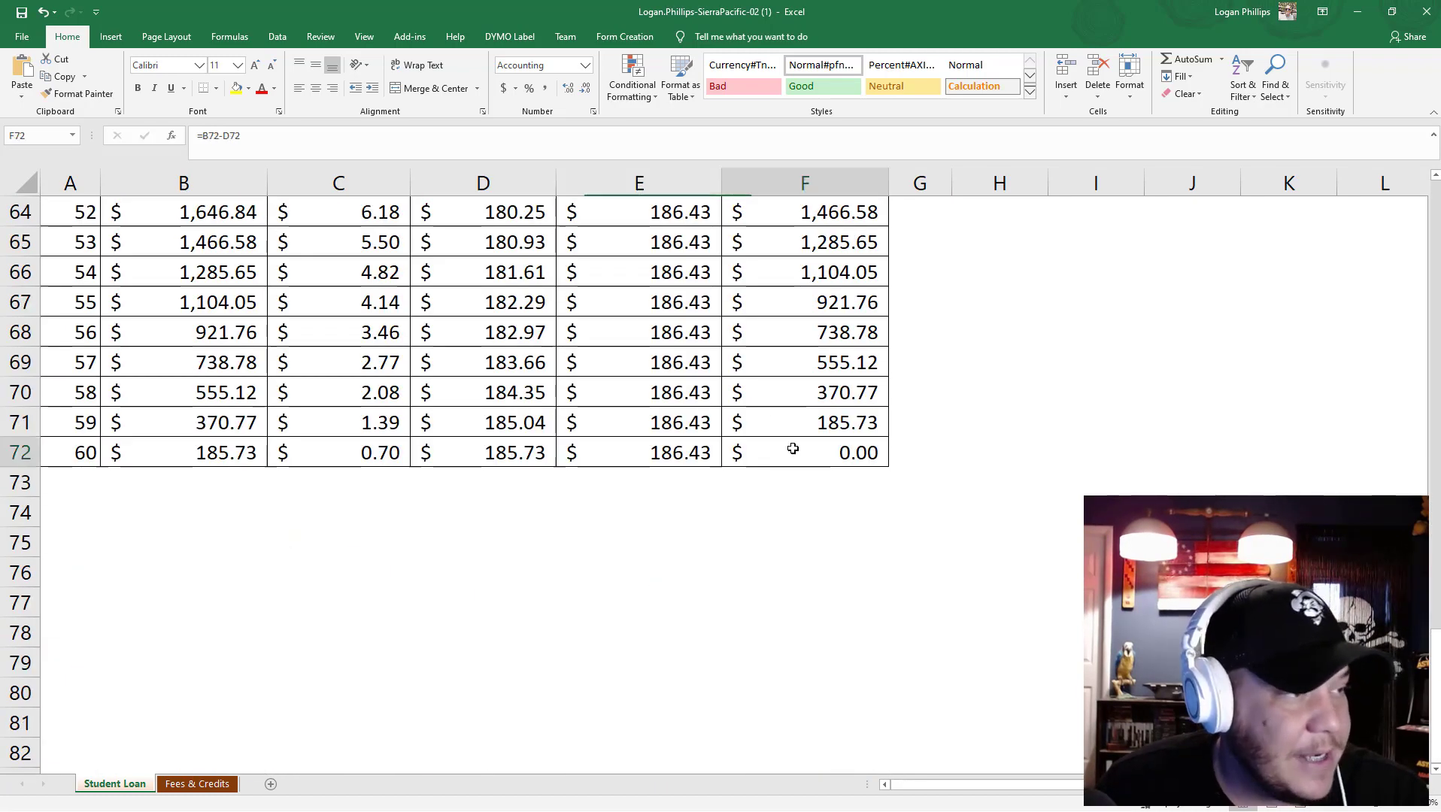
pyautogui.click(675, 457)
pyautogui.click(522, 455)
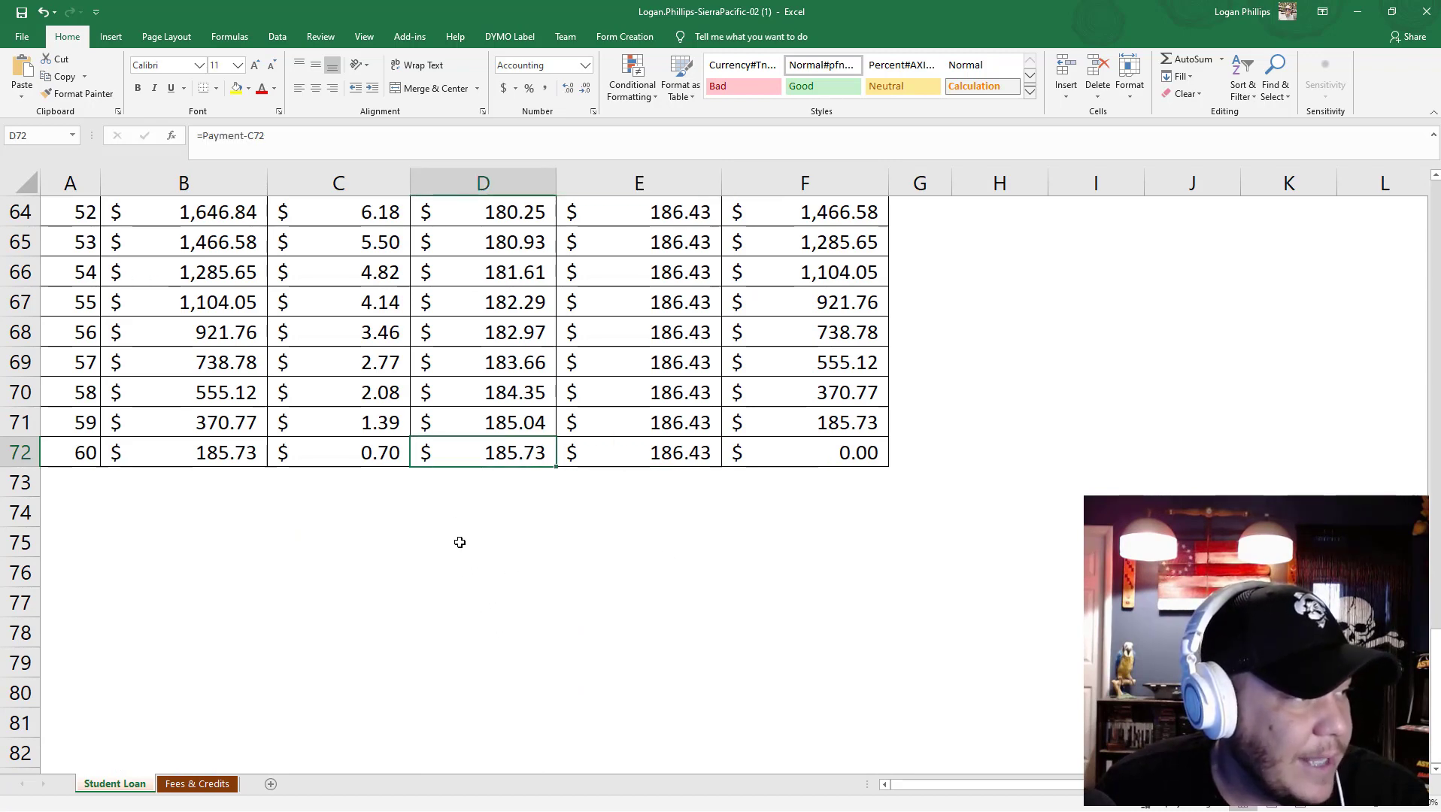
pyautogui.click(357, 461)
pyautogui.click(241, 460)
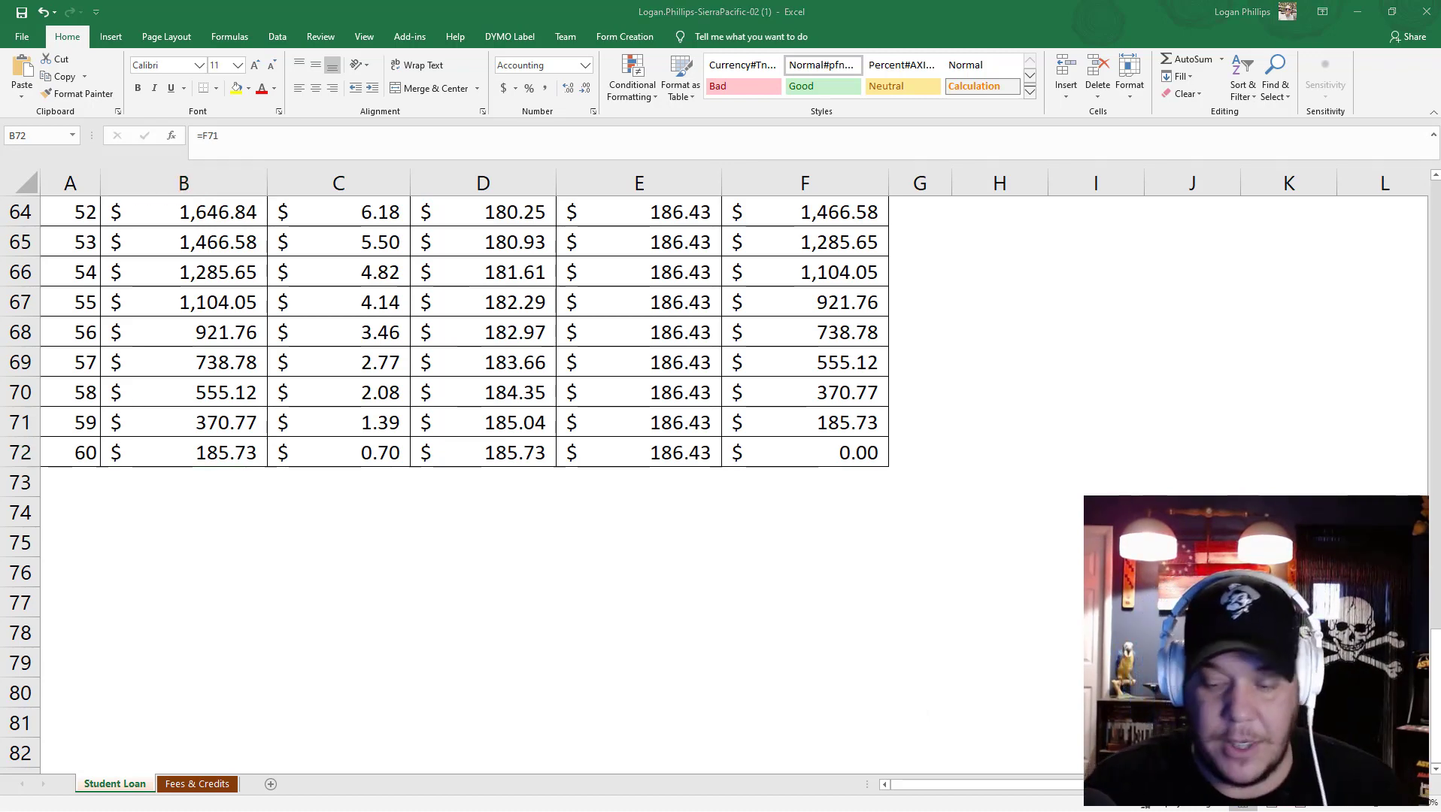
# Return to cell A1 of the Student Loan sheet and switch to the Fees & Credits sheet.
pyautogui.hotkey('ctrl', 'Home')
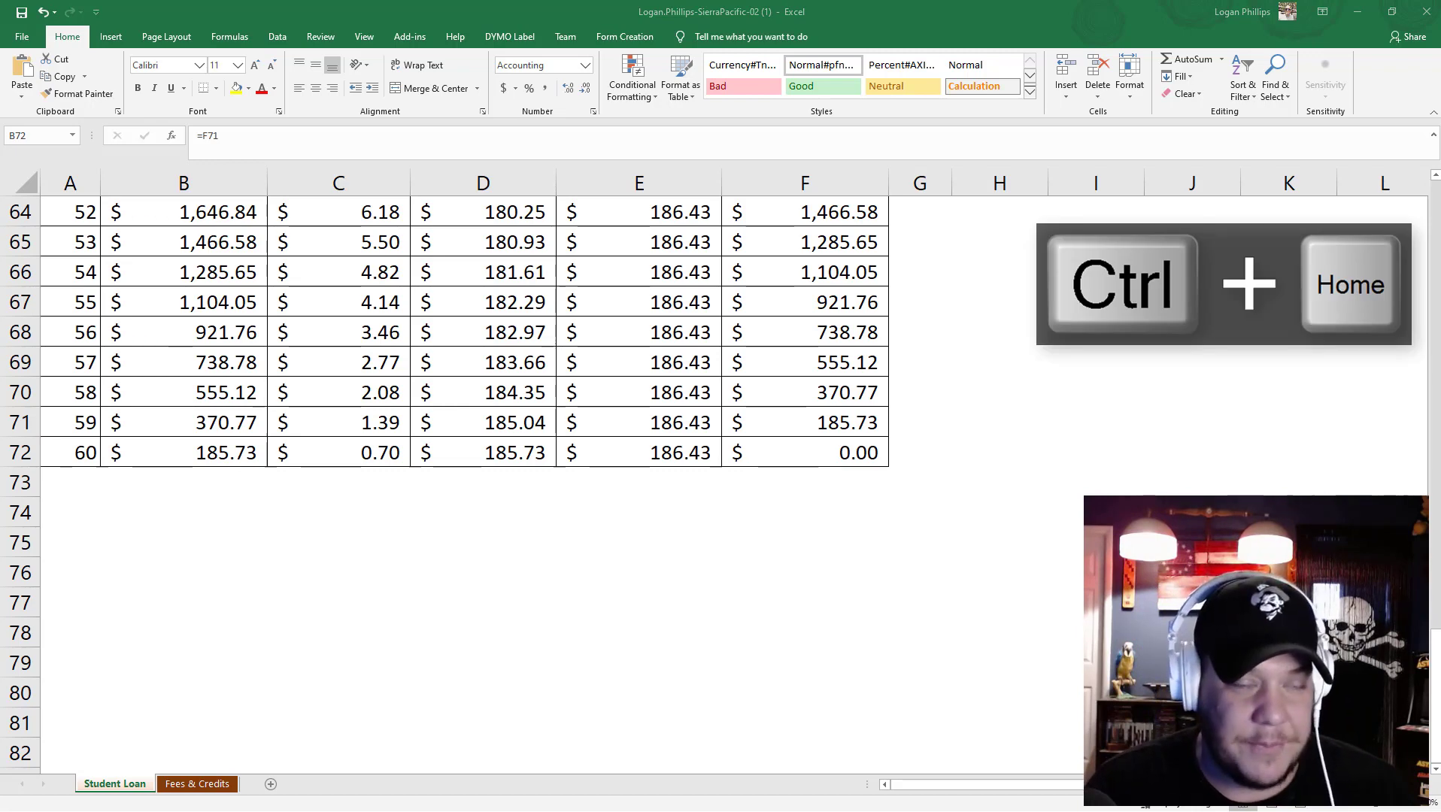
pyautogui.click(1140, 493)
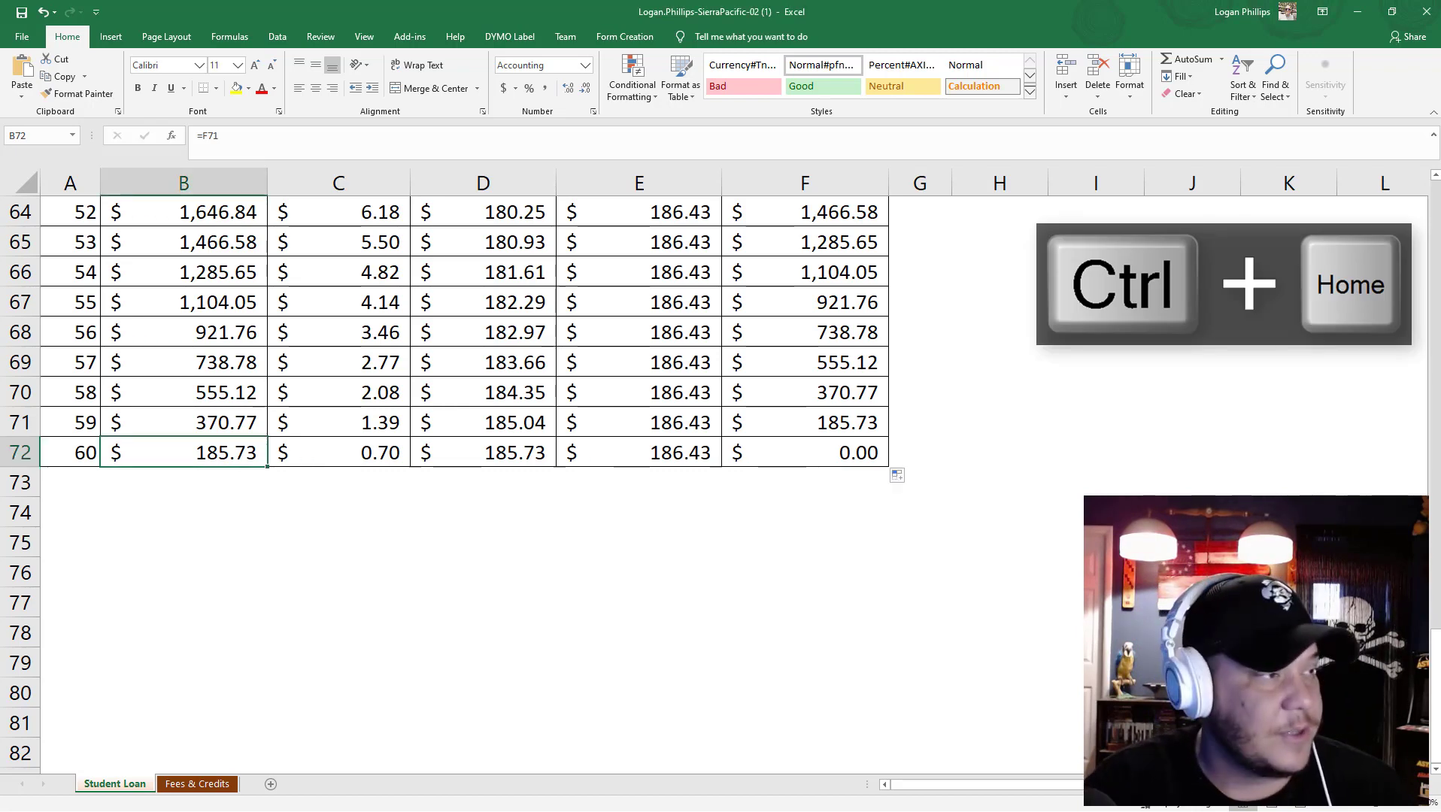
pyautogui.hotkey('ctrl', 'Home')
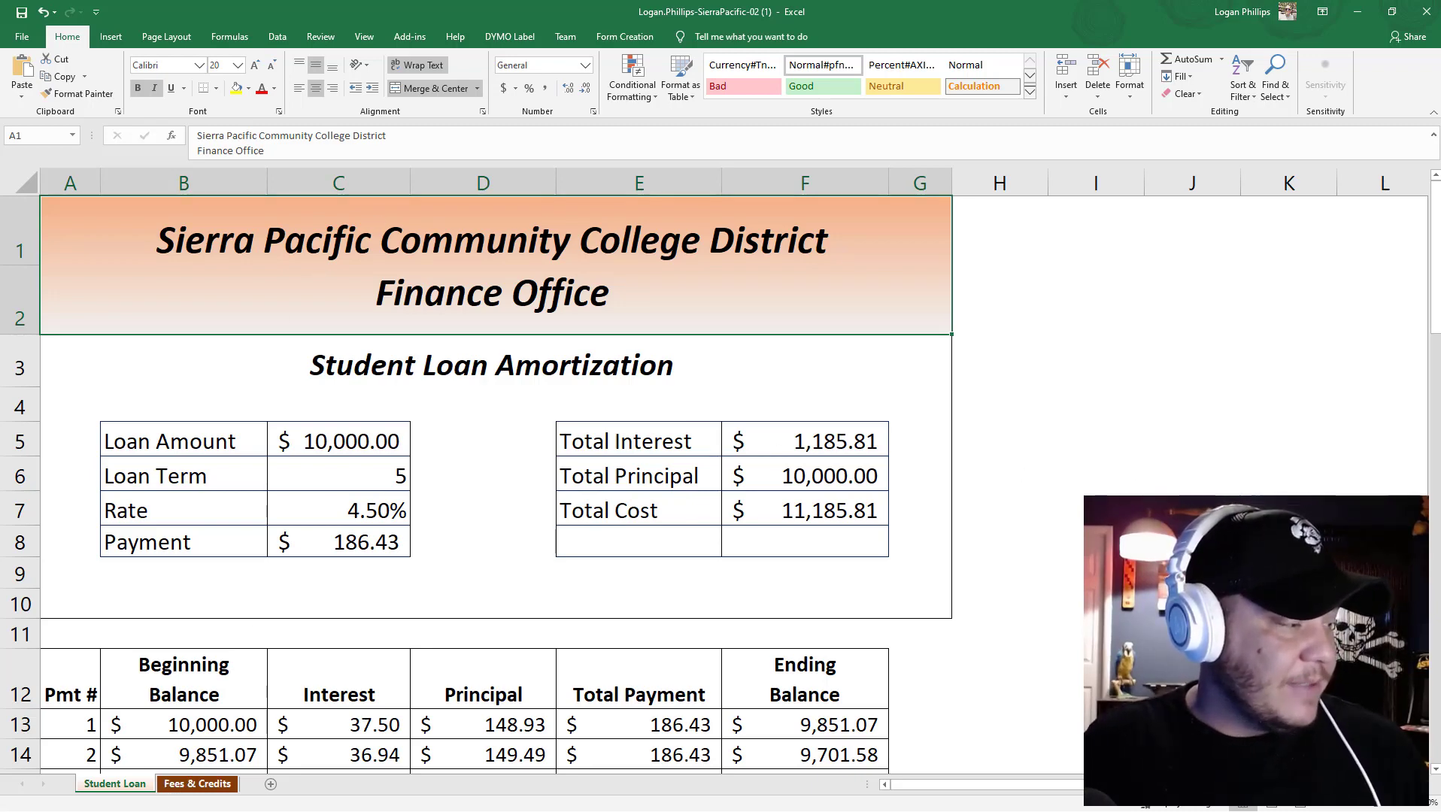
pyautogui.click(197, 784)
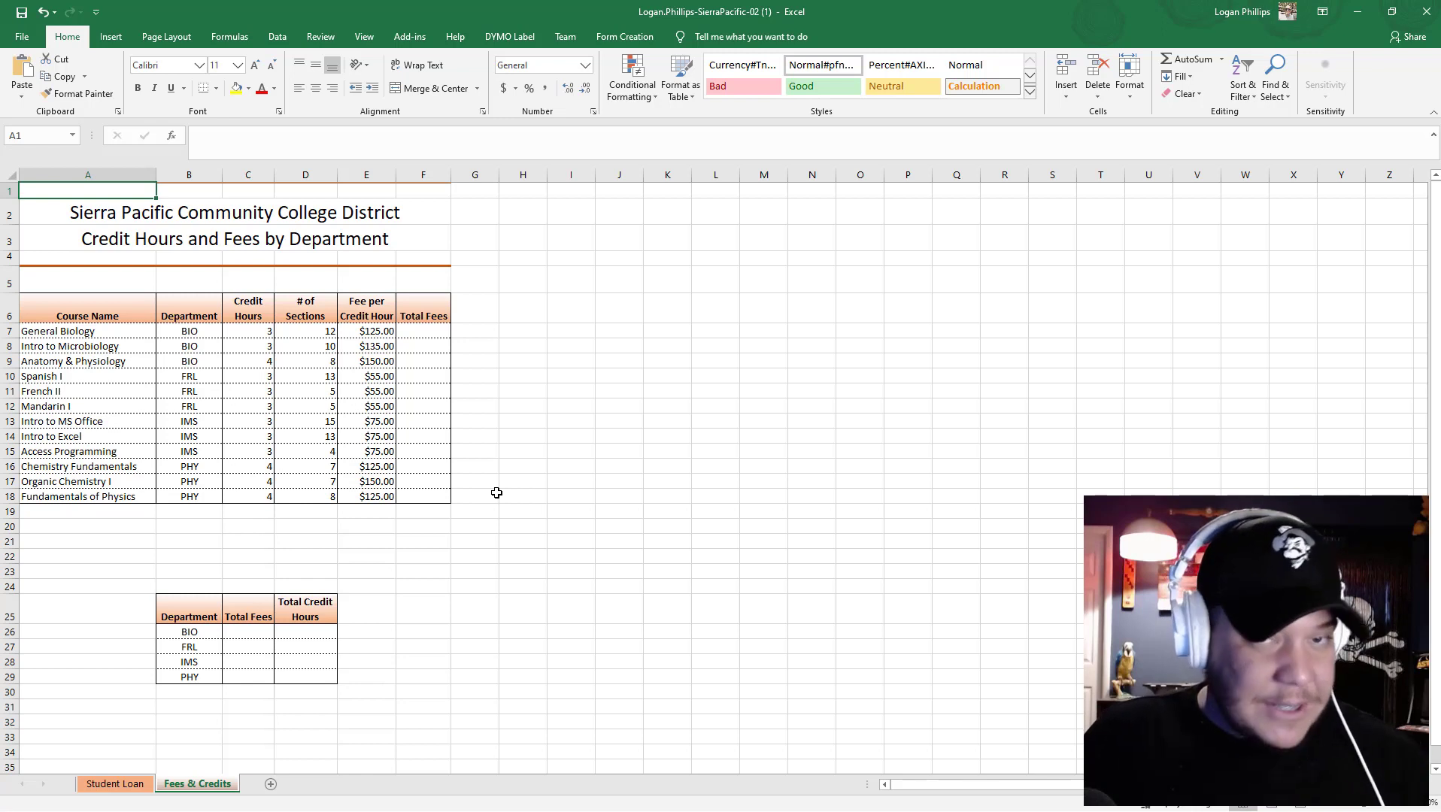
# Enter the formula =C7*D7*E7 in cell F7 to calculate General Biology's total fees.
pyautogui.click(413, 331)
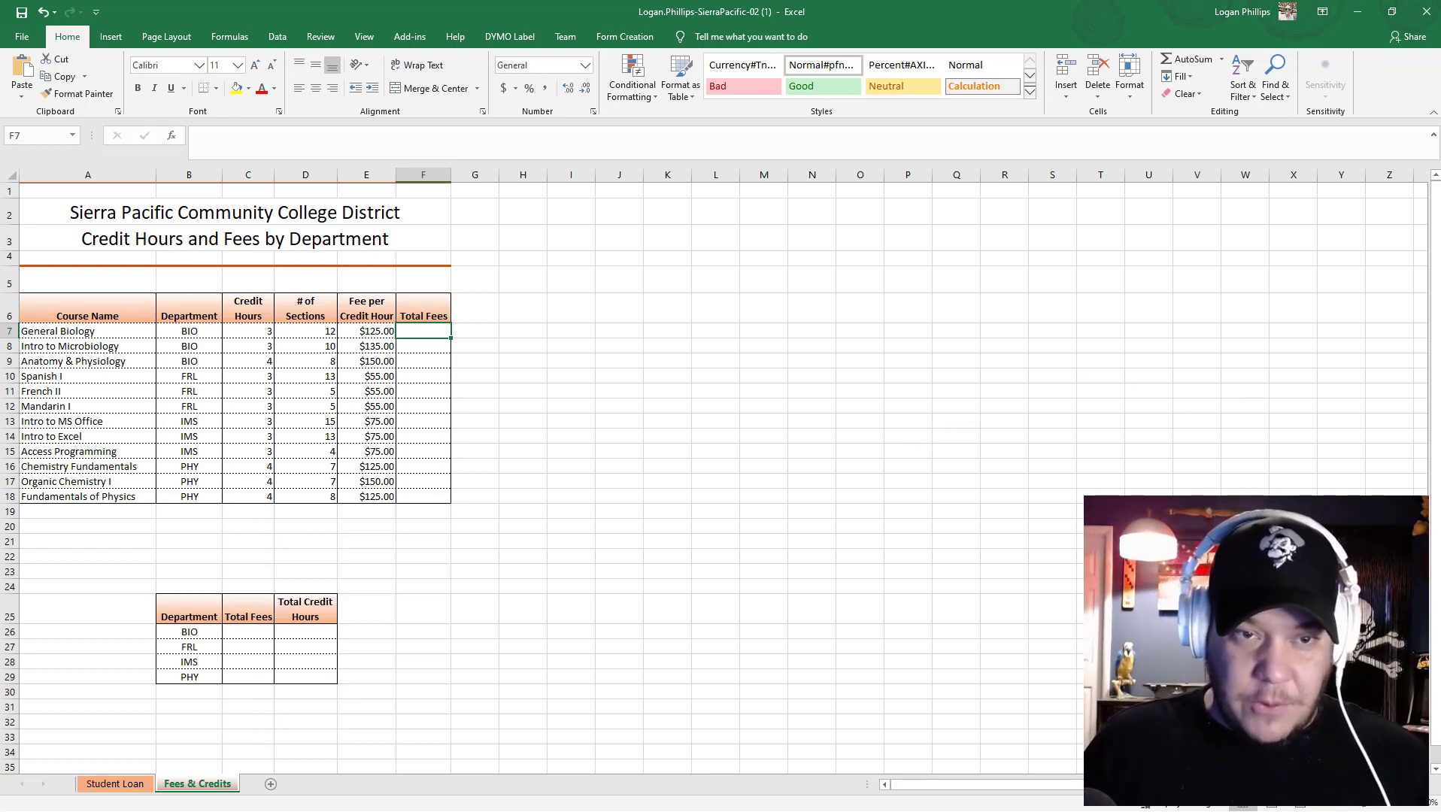
pyautogui.write('=')
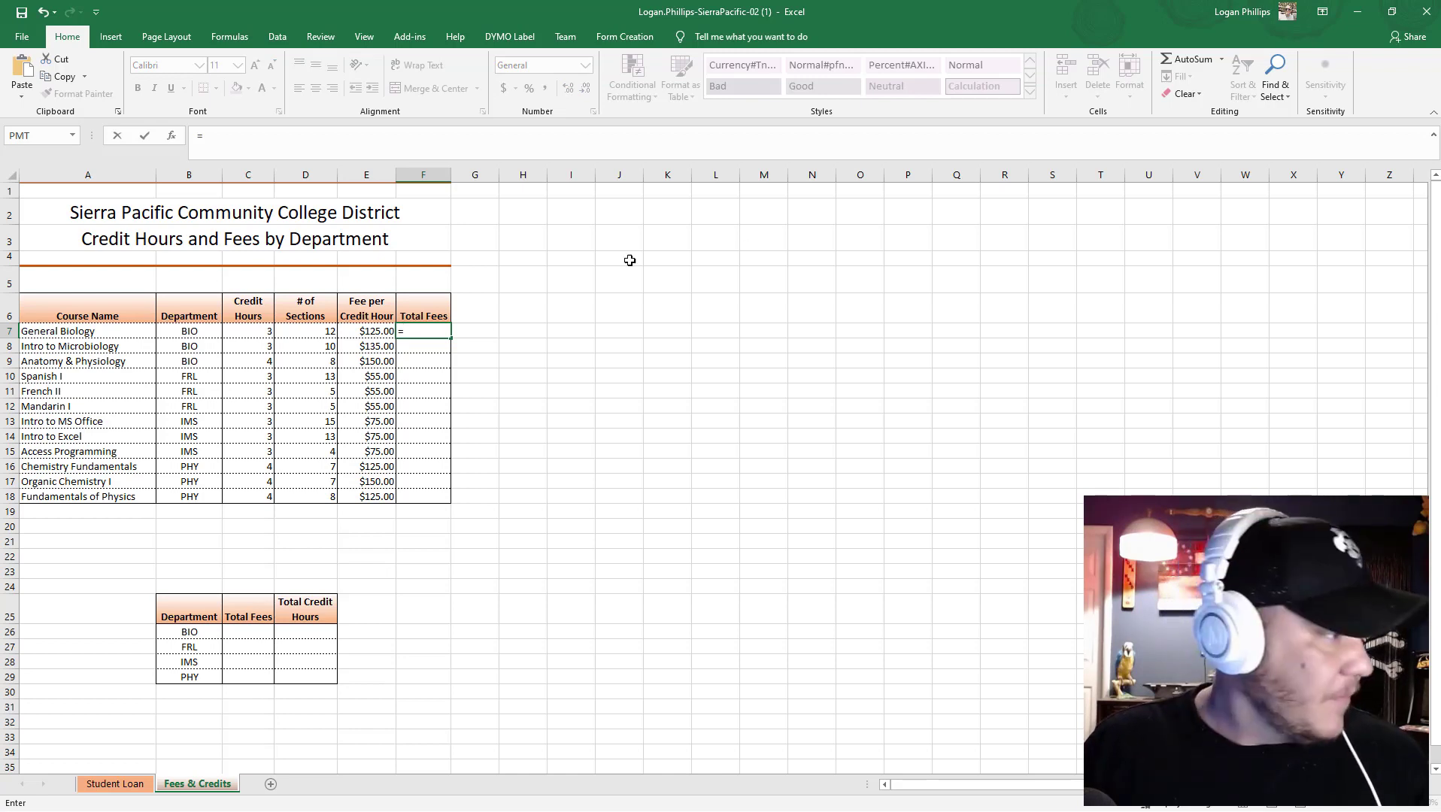
pyautogui.click(256, 330)
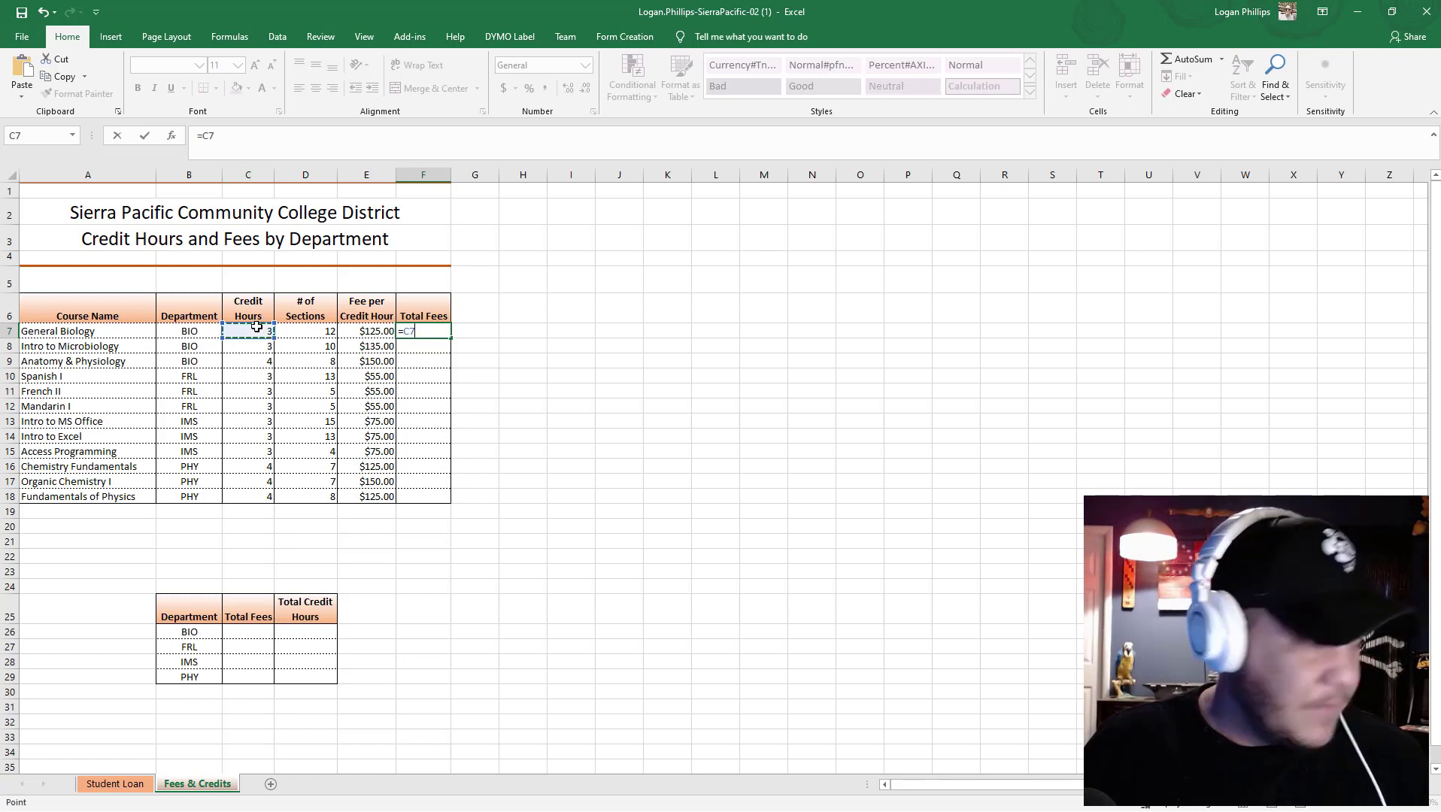
pyautogui.write('*')
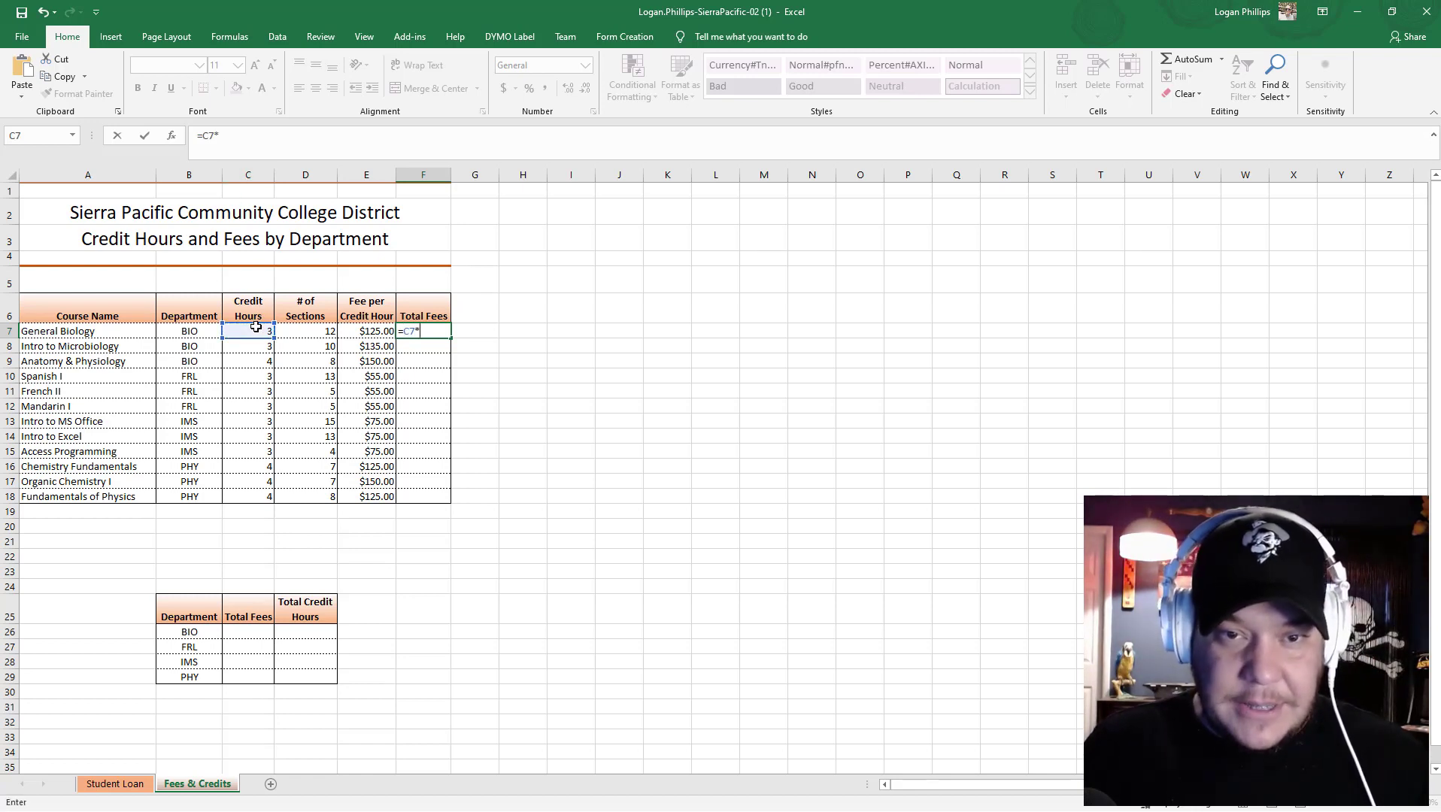
pyautogui.click(324, 334)
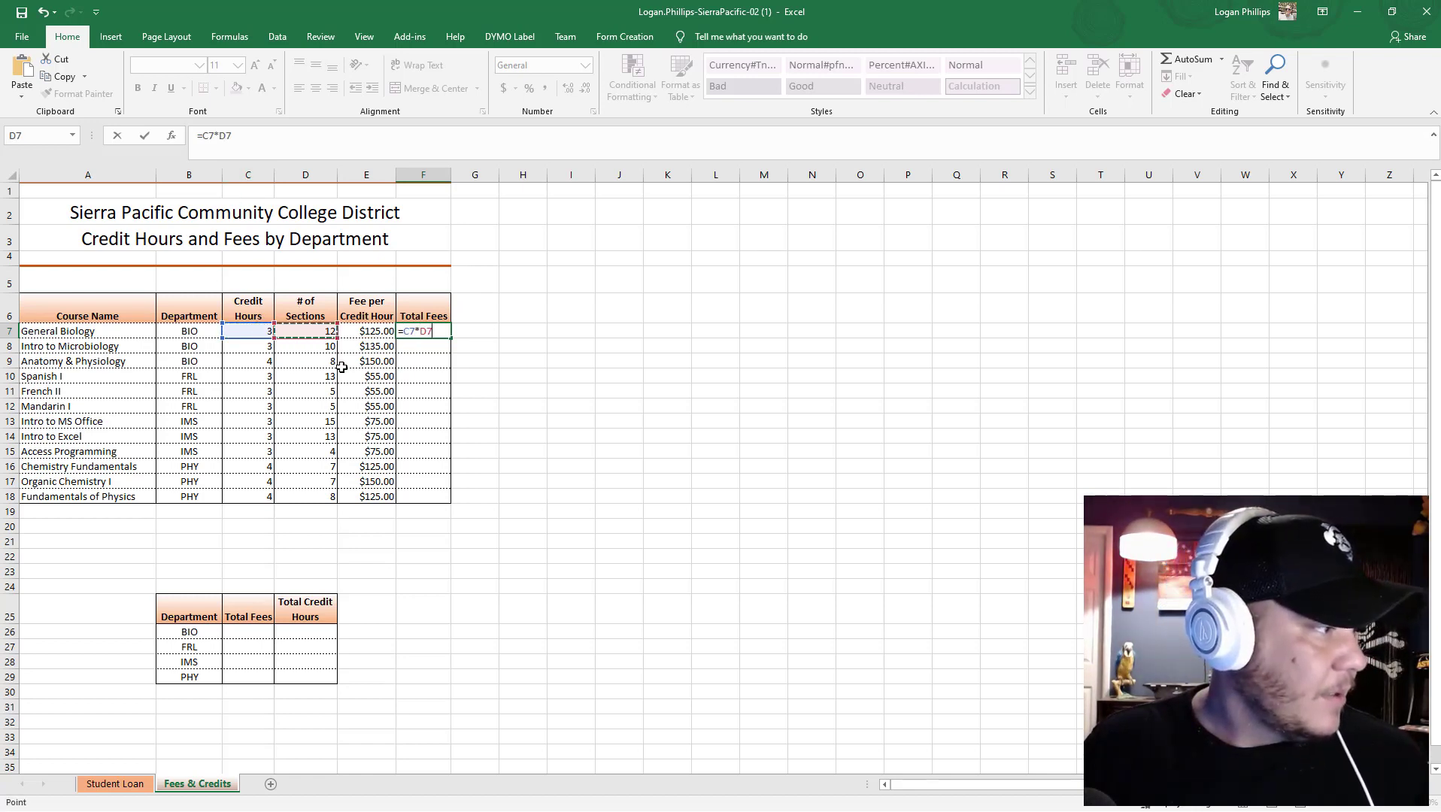
pyautogui.write('*')
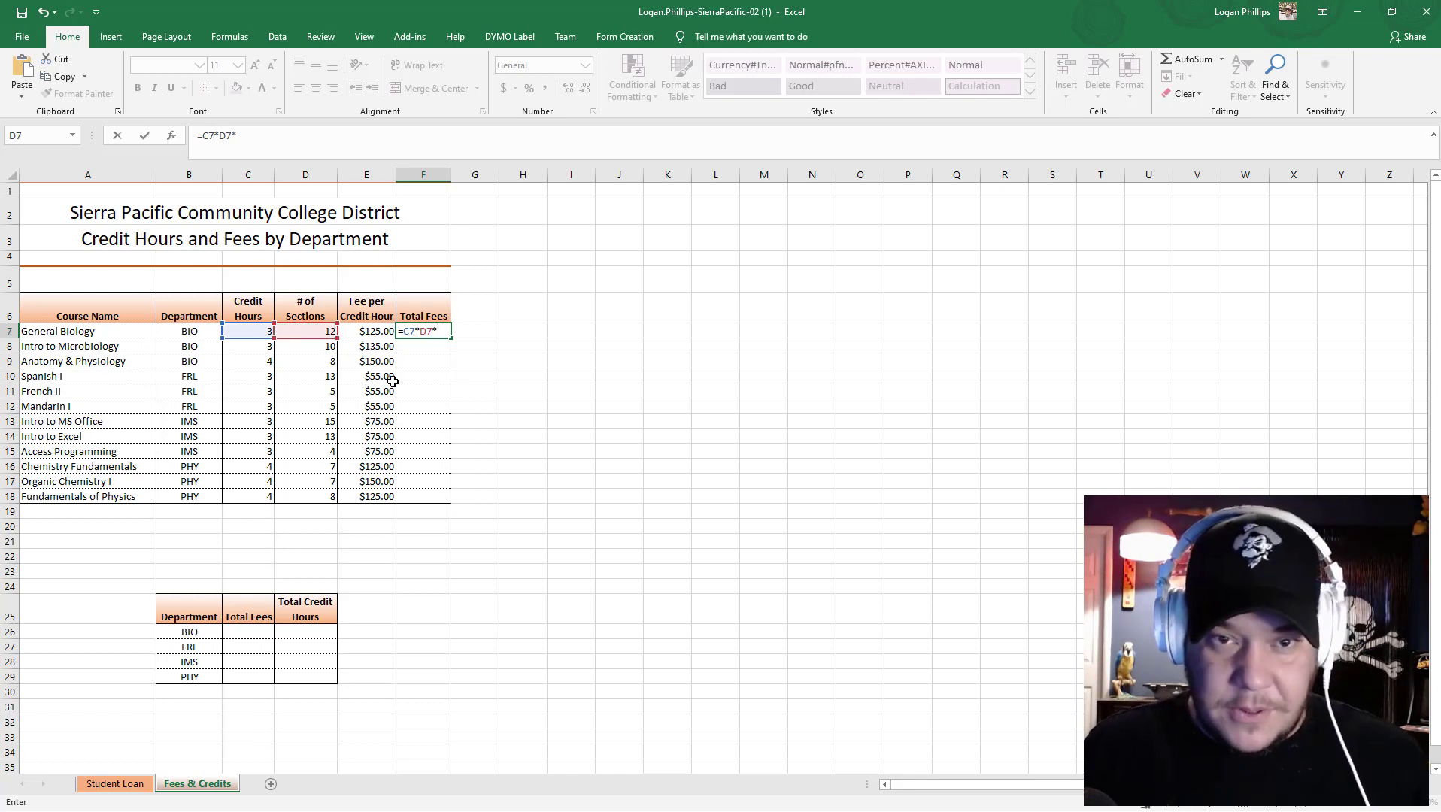
pyautogui.click(364, 335)
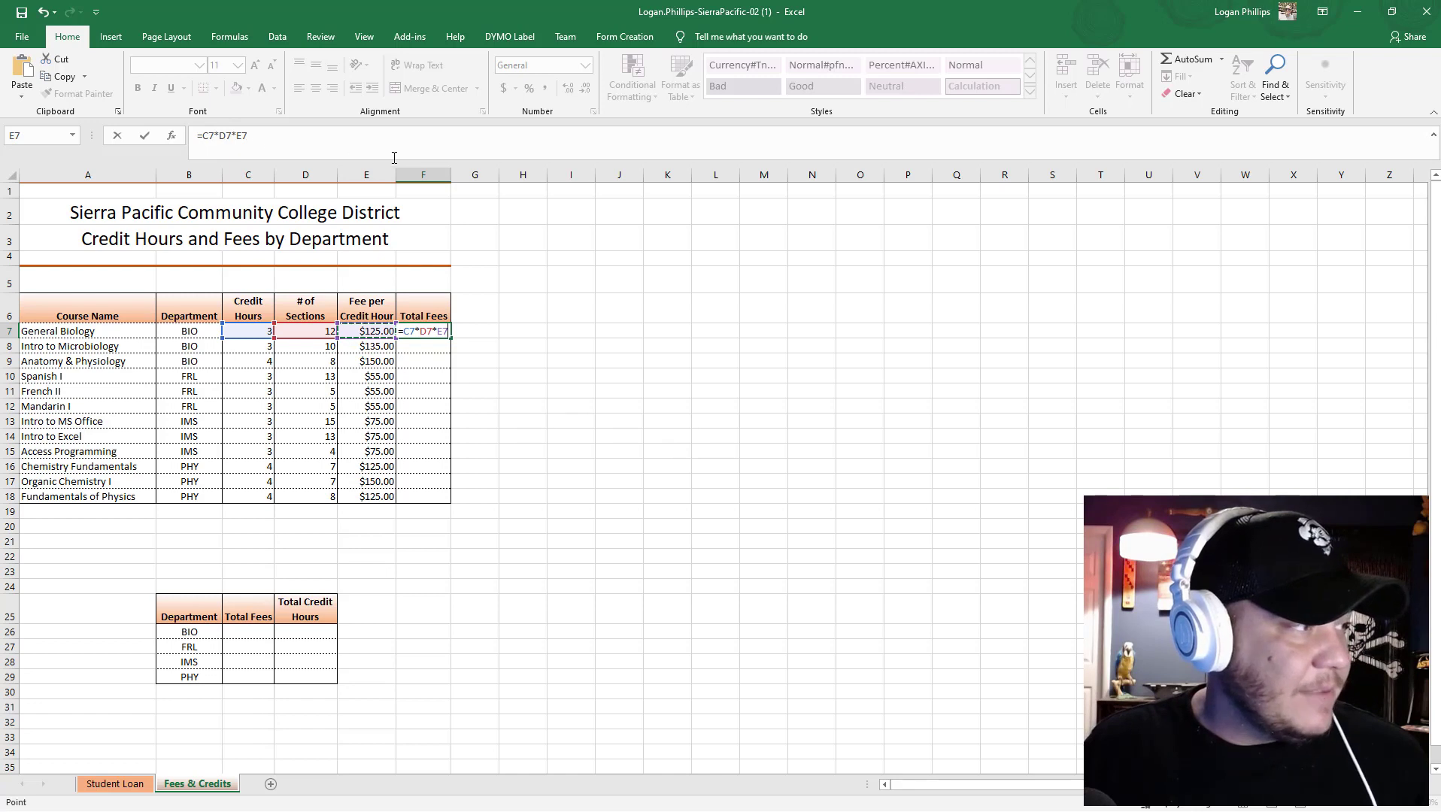
pyautogui.press('Return')
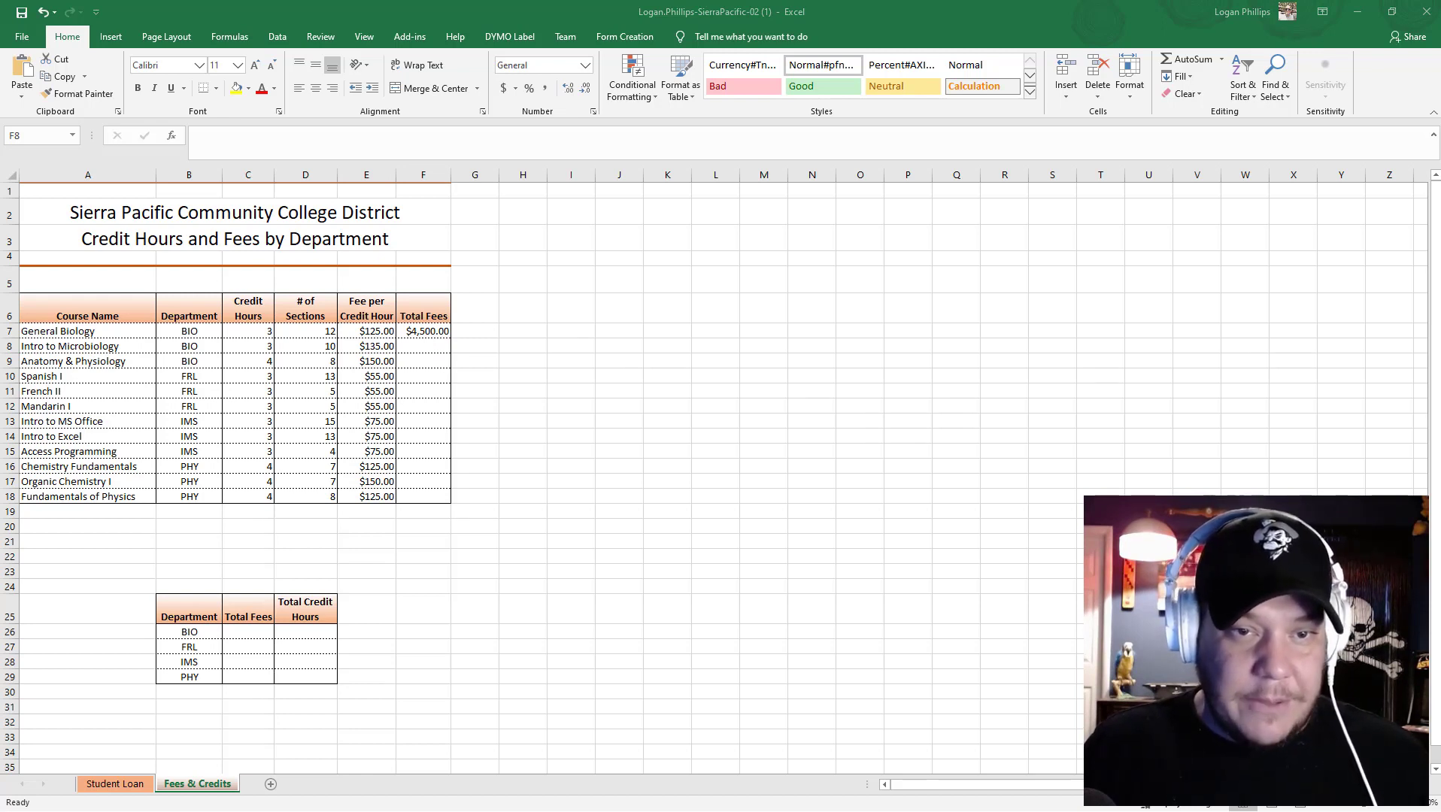
# Fill the Total Fees formula from F7 down through F18 for all remaining courses.
pyautogui.click(436, 332)
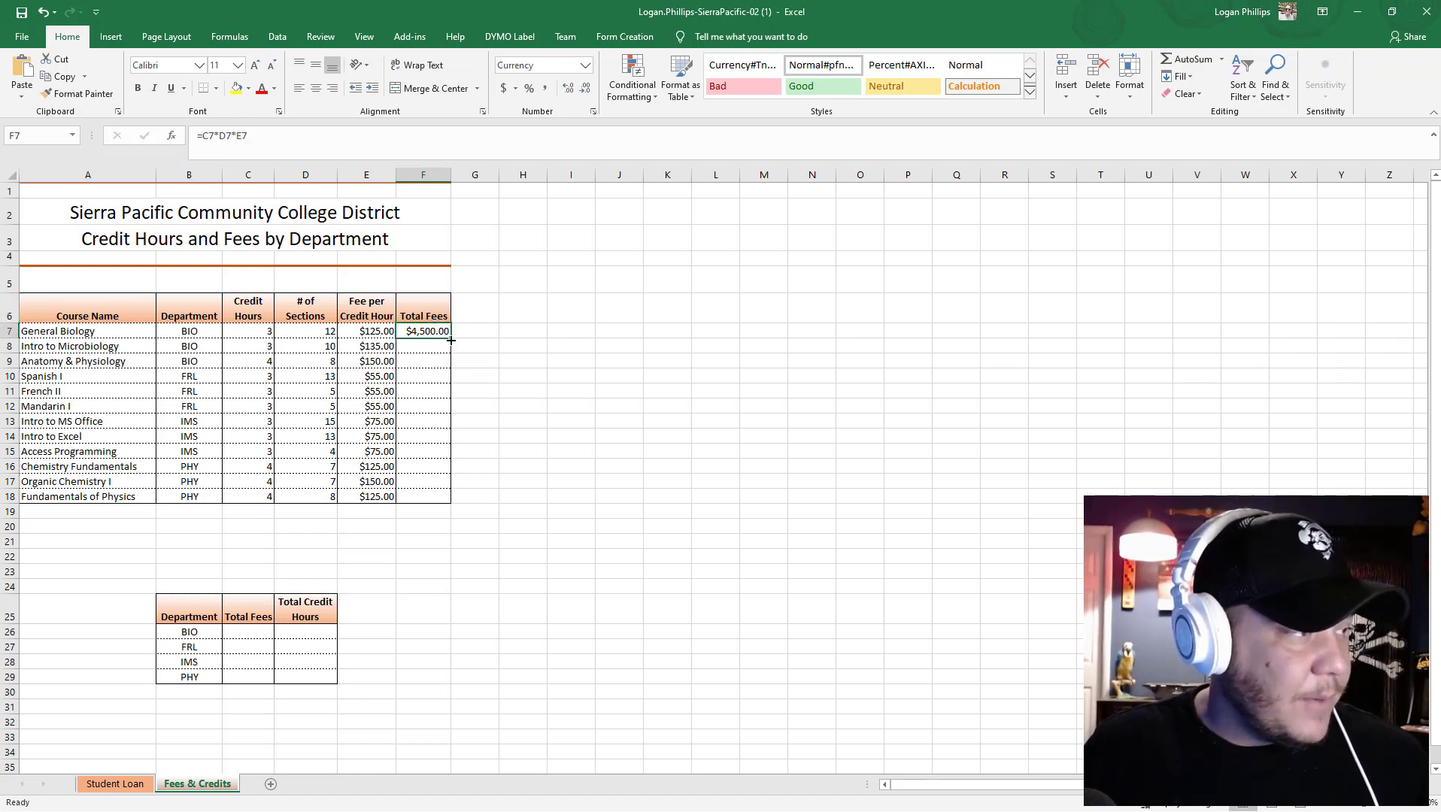
pyautogui.doubleClick(451, 340)
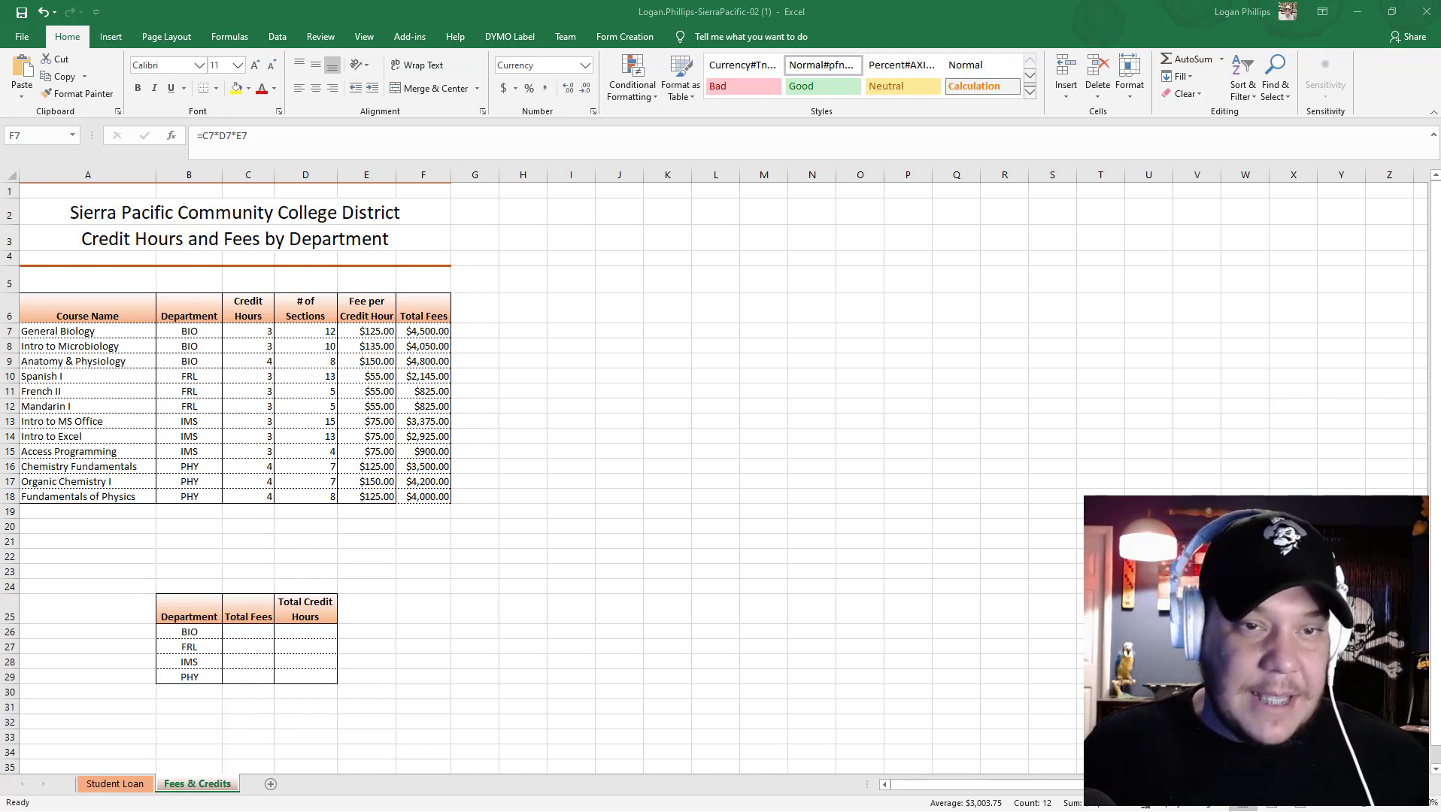
pyautogui.click(591, 343)
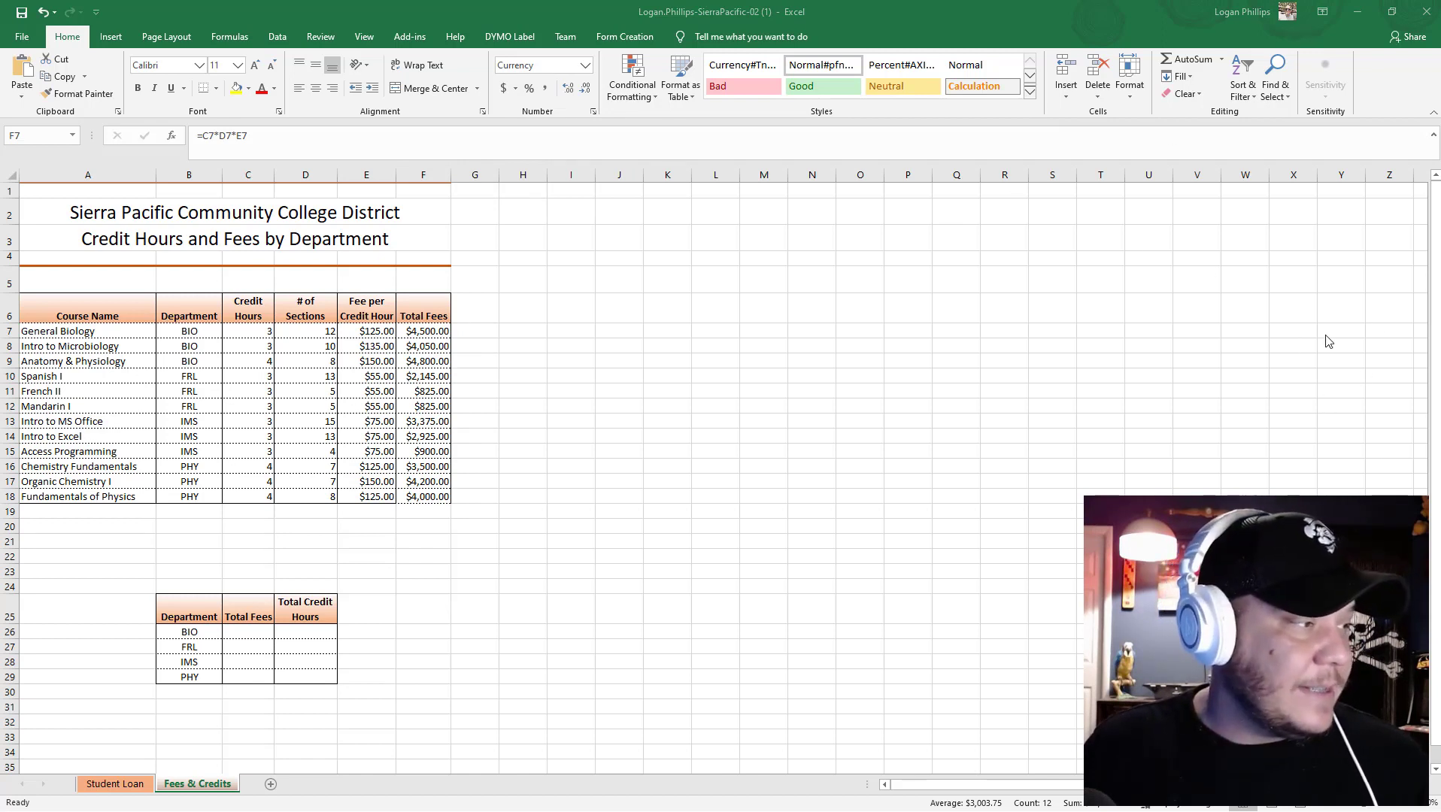
pyautogui.click(605, 336)
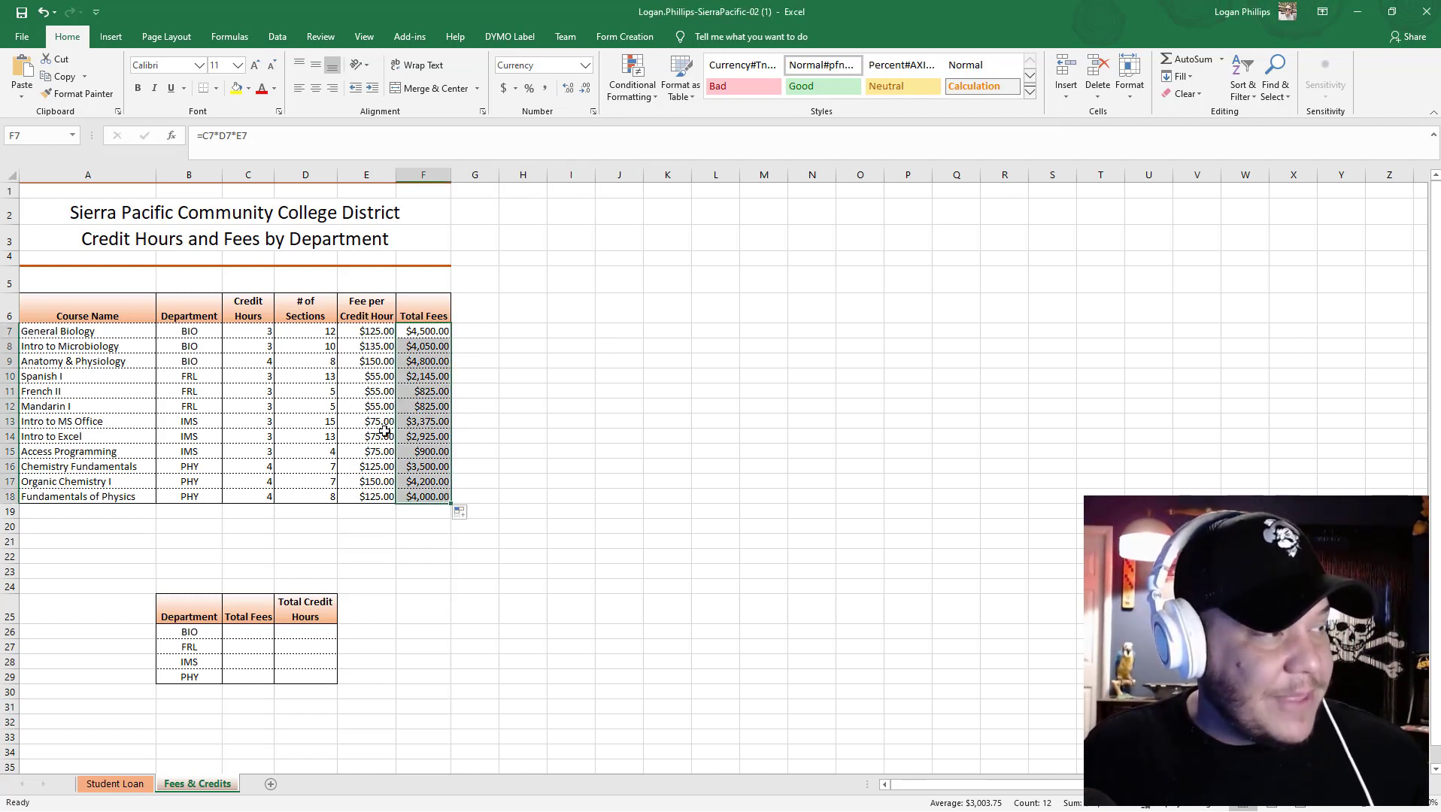
# Apply a bottom border to cell F18, the last cell of the Total Fees column, and deselect it.
pyautogui.click(411, 499)
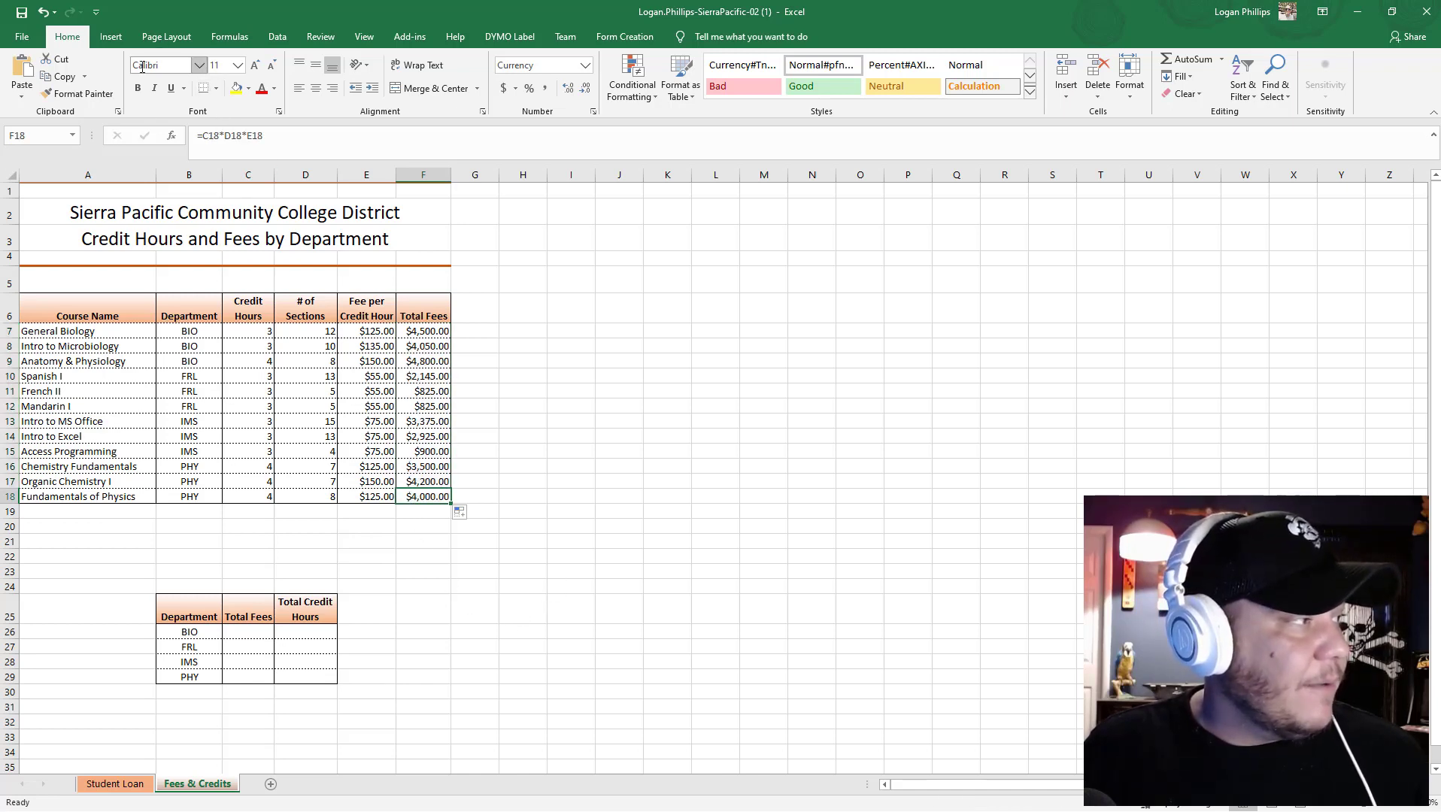
pyautogui.click(216, 89)
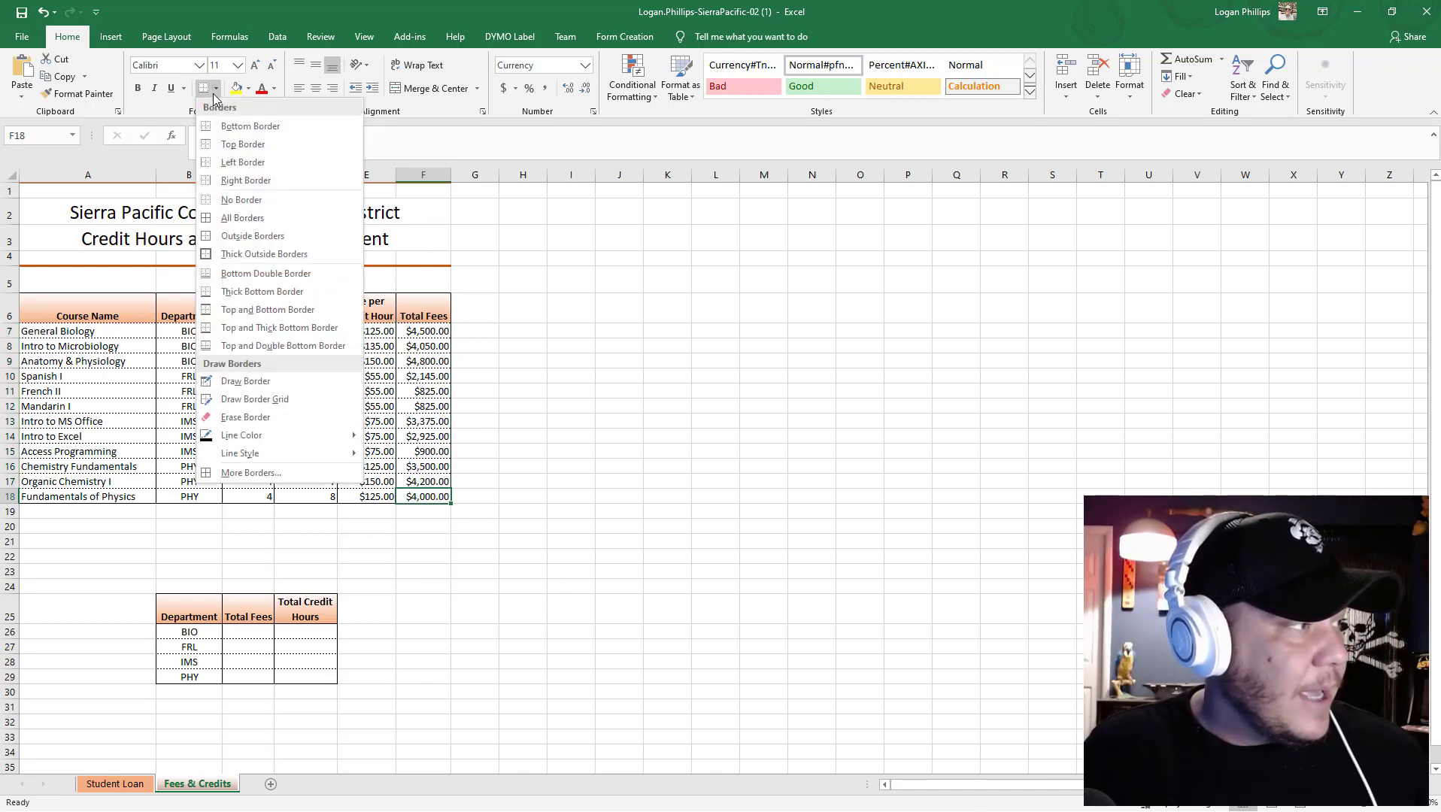
pyautogui.click(297, 125)
pyautogui.click(606, 481)
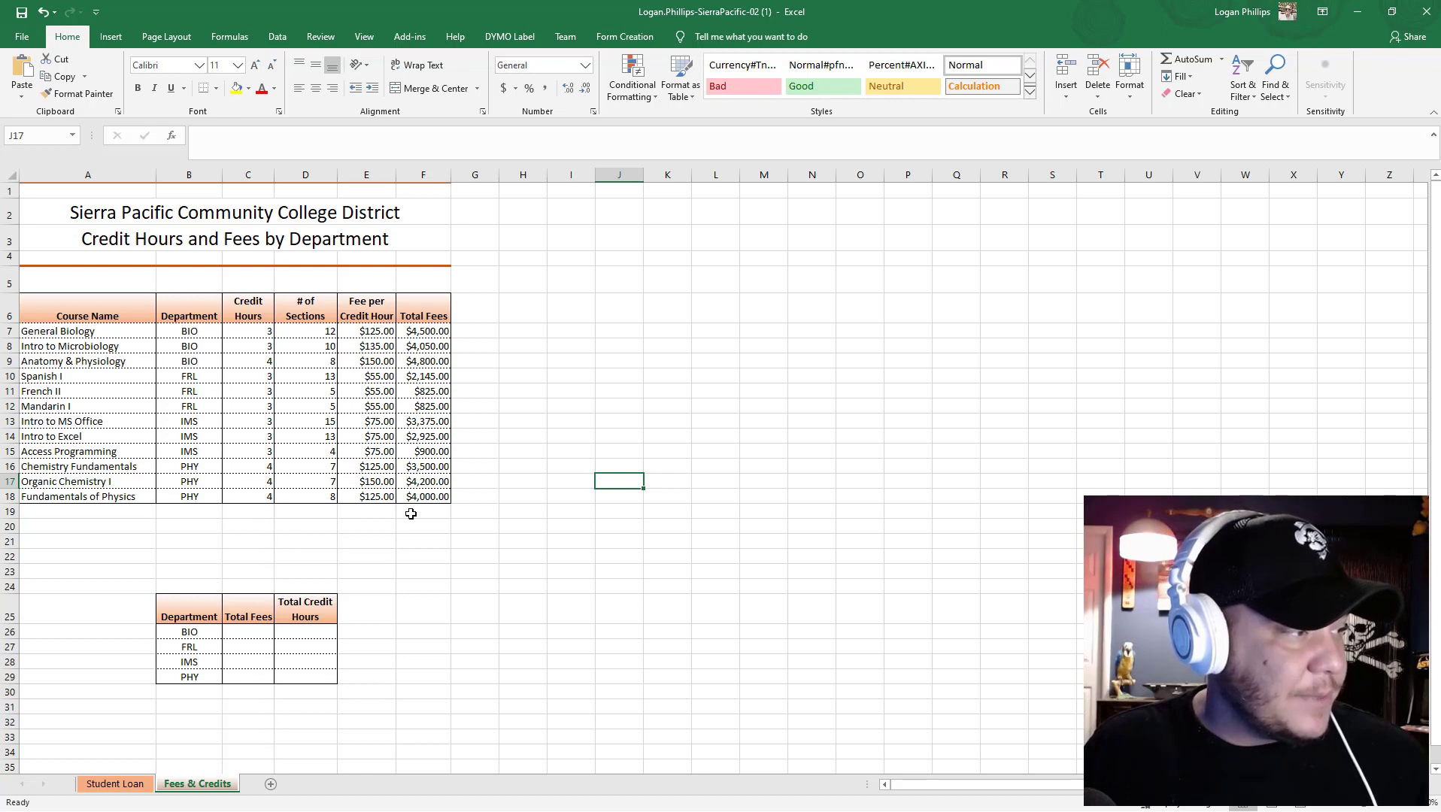
pyautogui.click(493, 586)
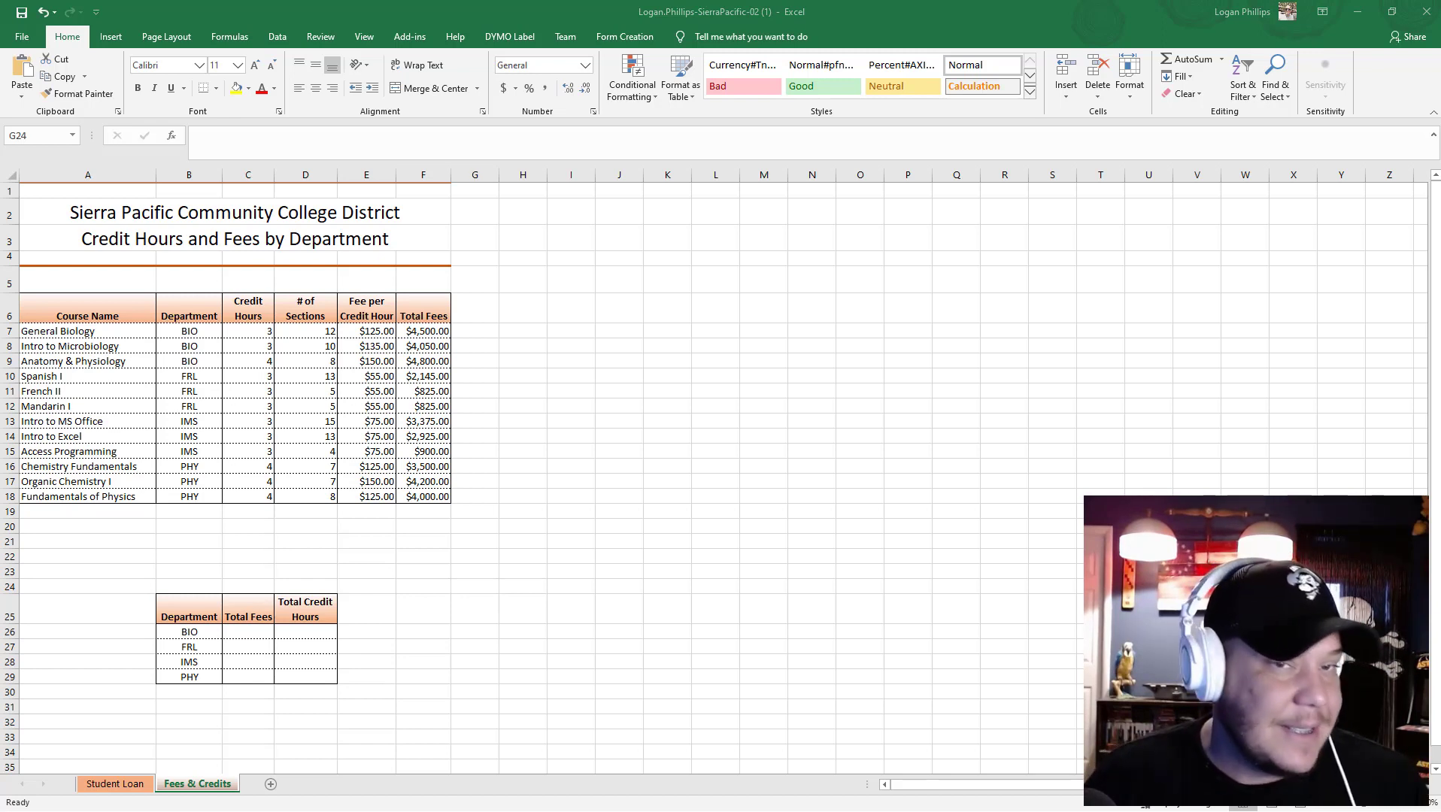
# Insert a SUMIF function in cell C26 for the BIO department's total fees.
pyautogui.click(260, 634)
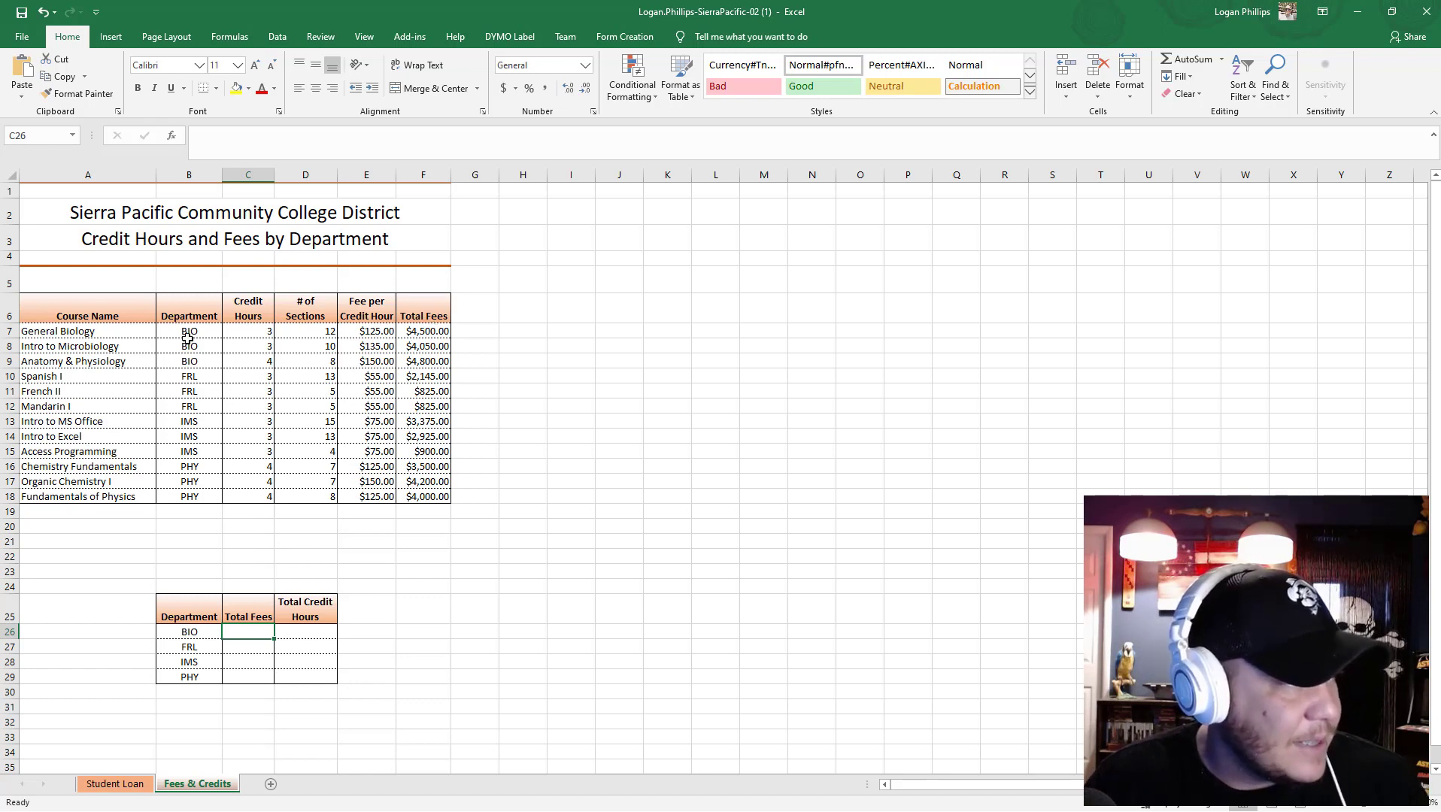
pyautogui.click(317, 636)
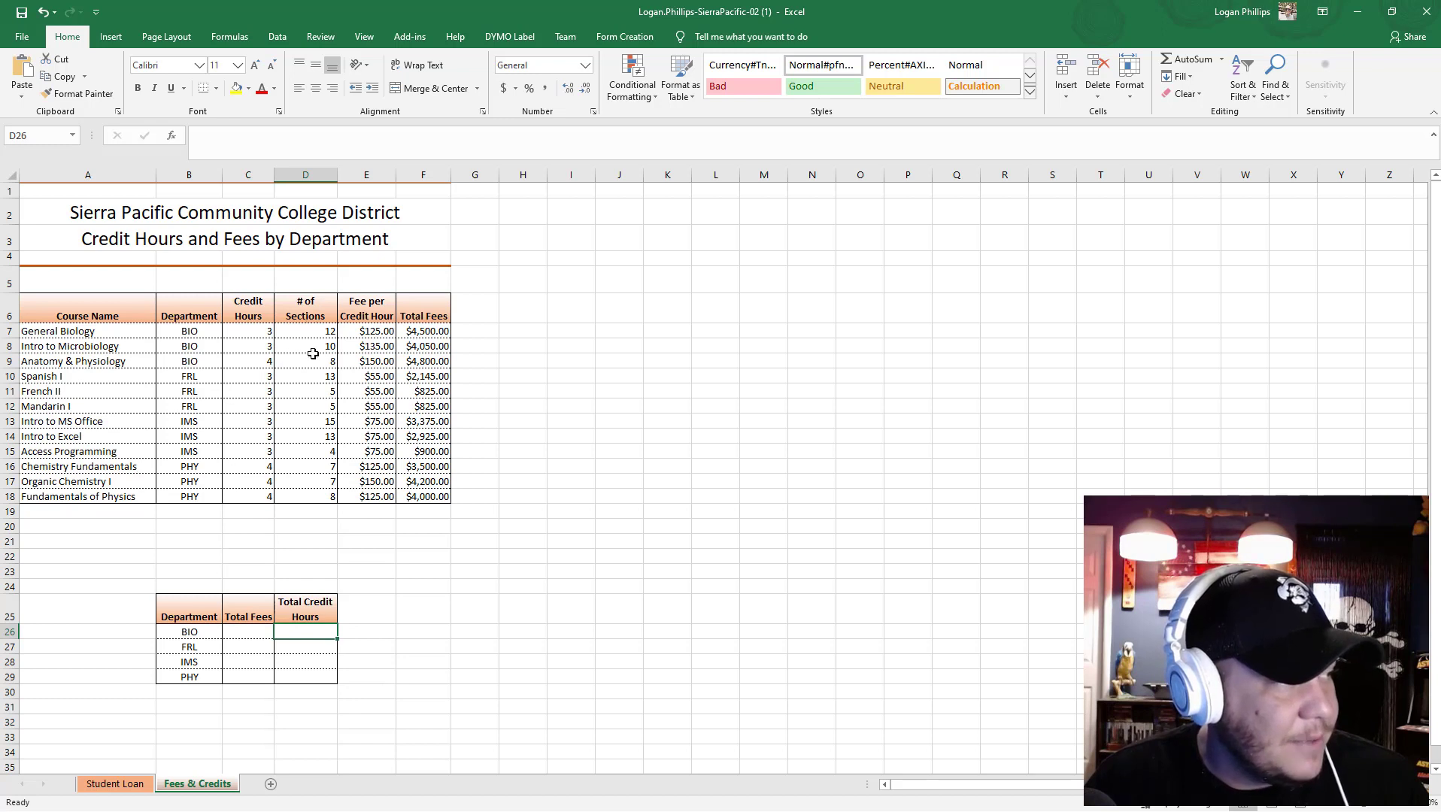
pyautogui.click(252, 632)
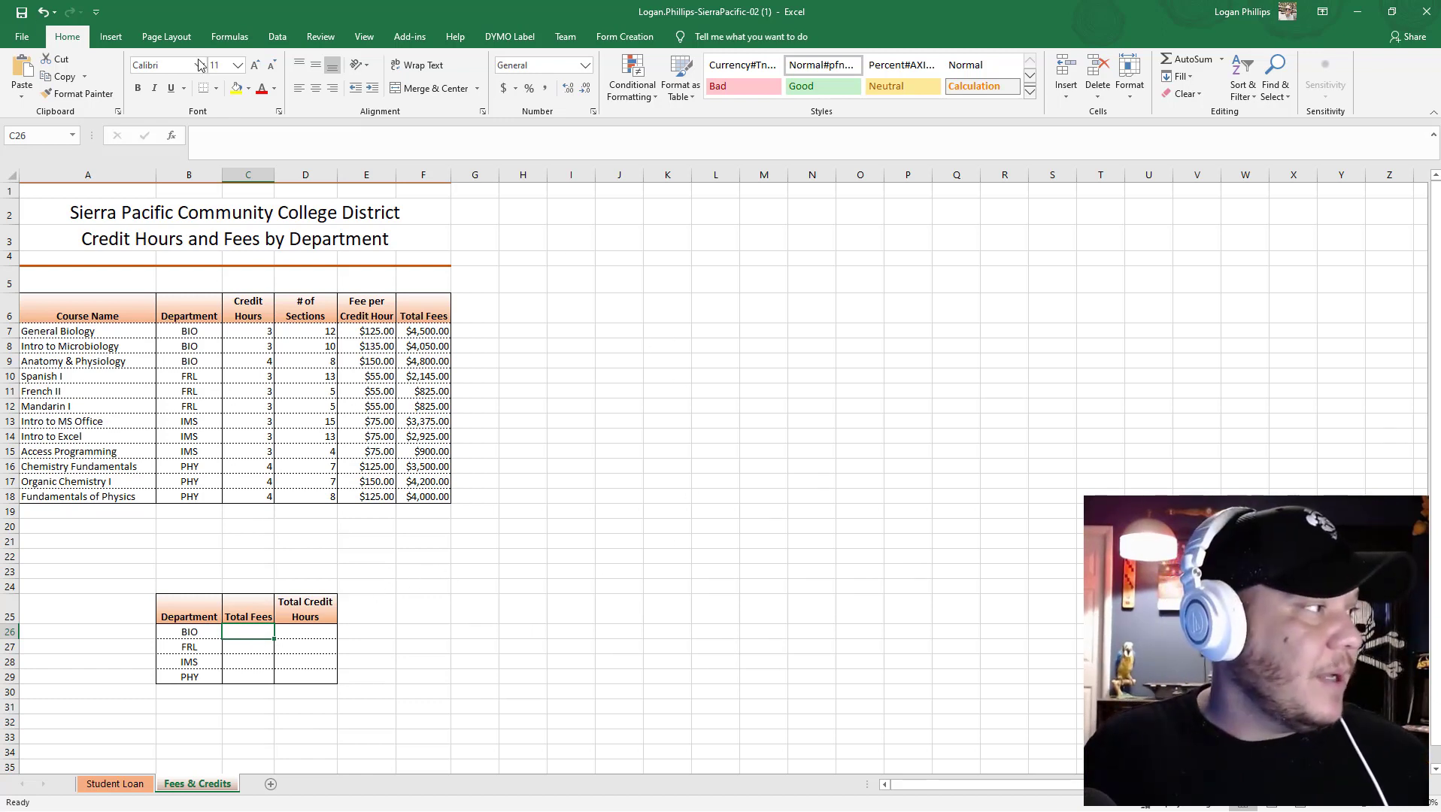
pyautogui.click(240, 39)
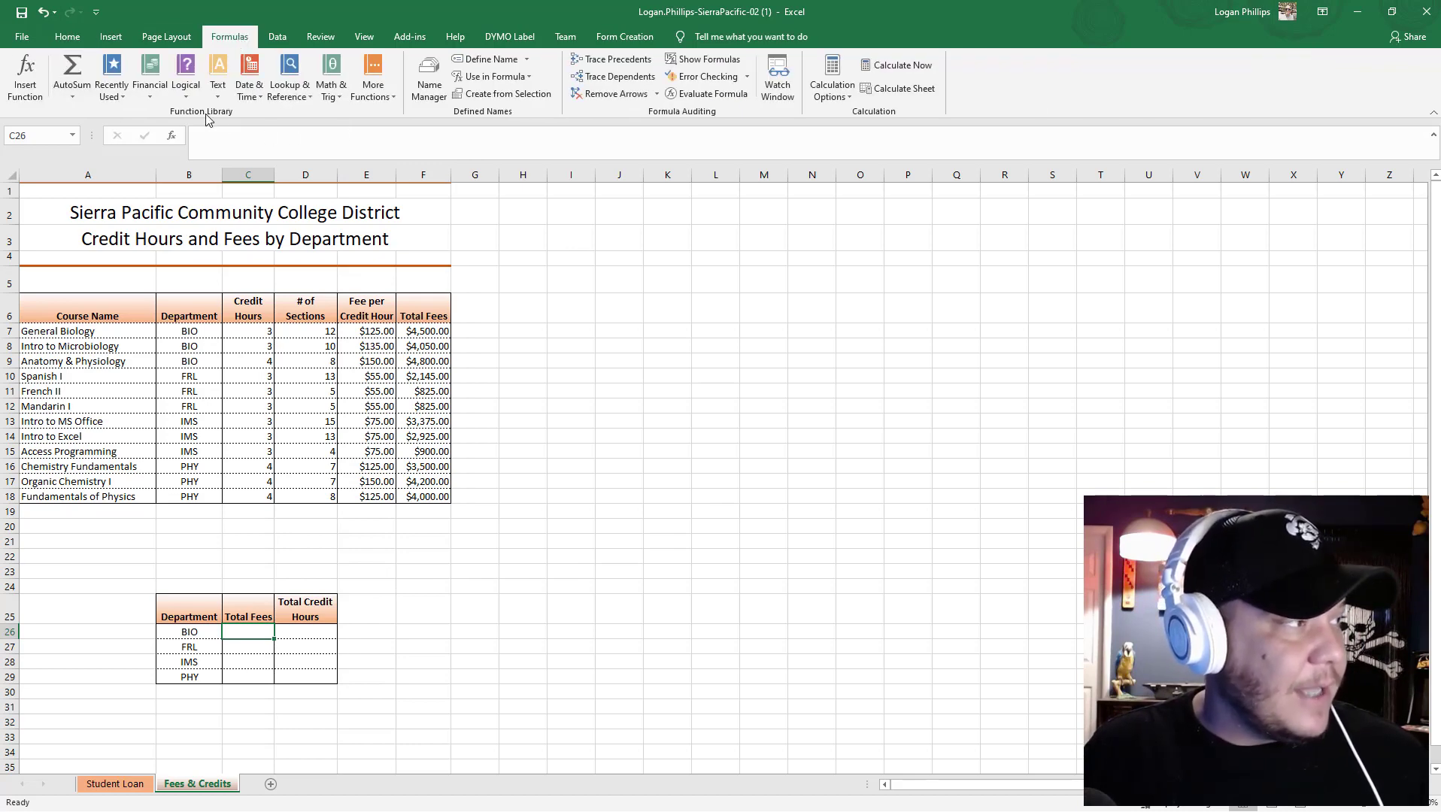
pyautogui.click(331, 79)
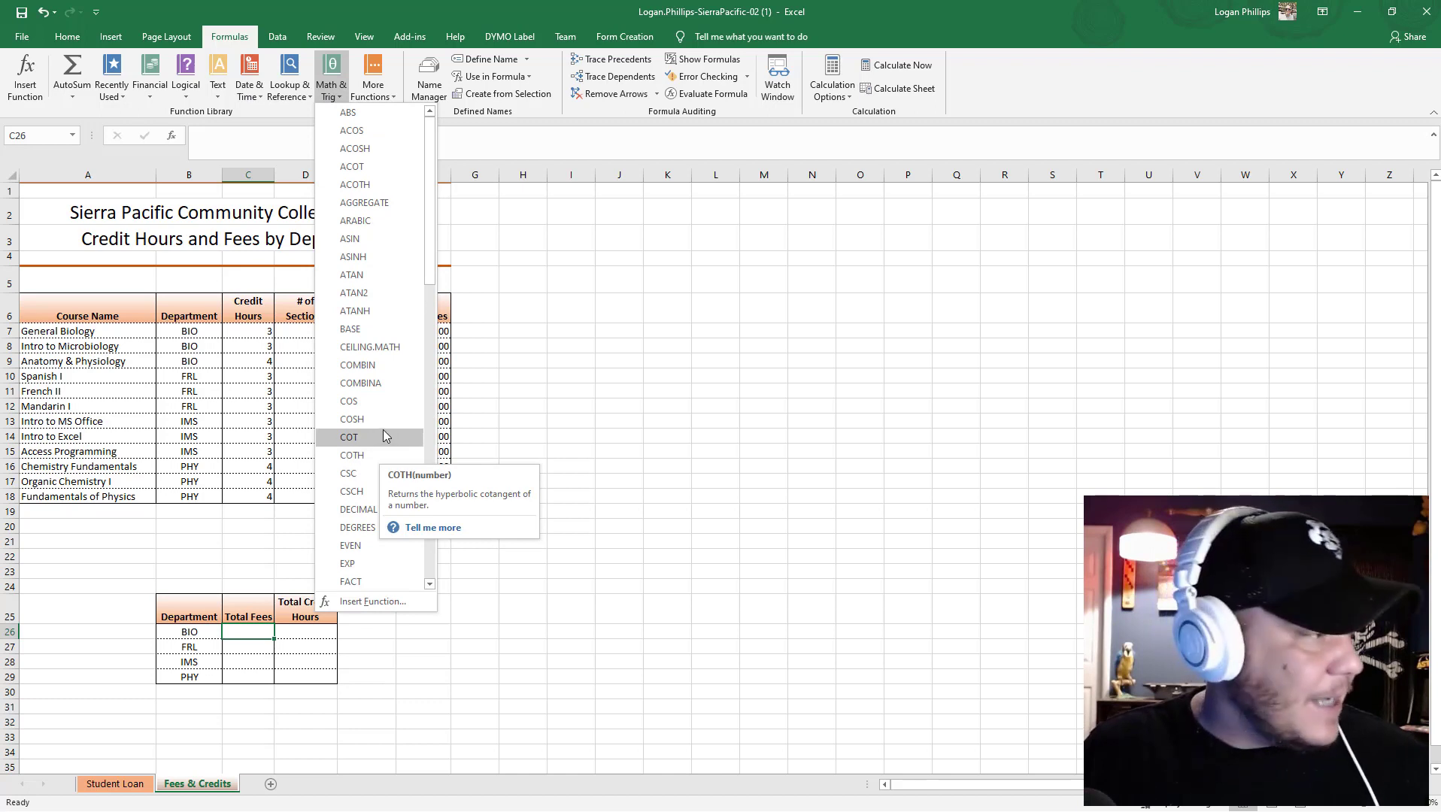
pyautogui.scroll(-7, 383, 432)
pyautogui.scroll(-8, 384, 434)
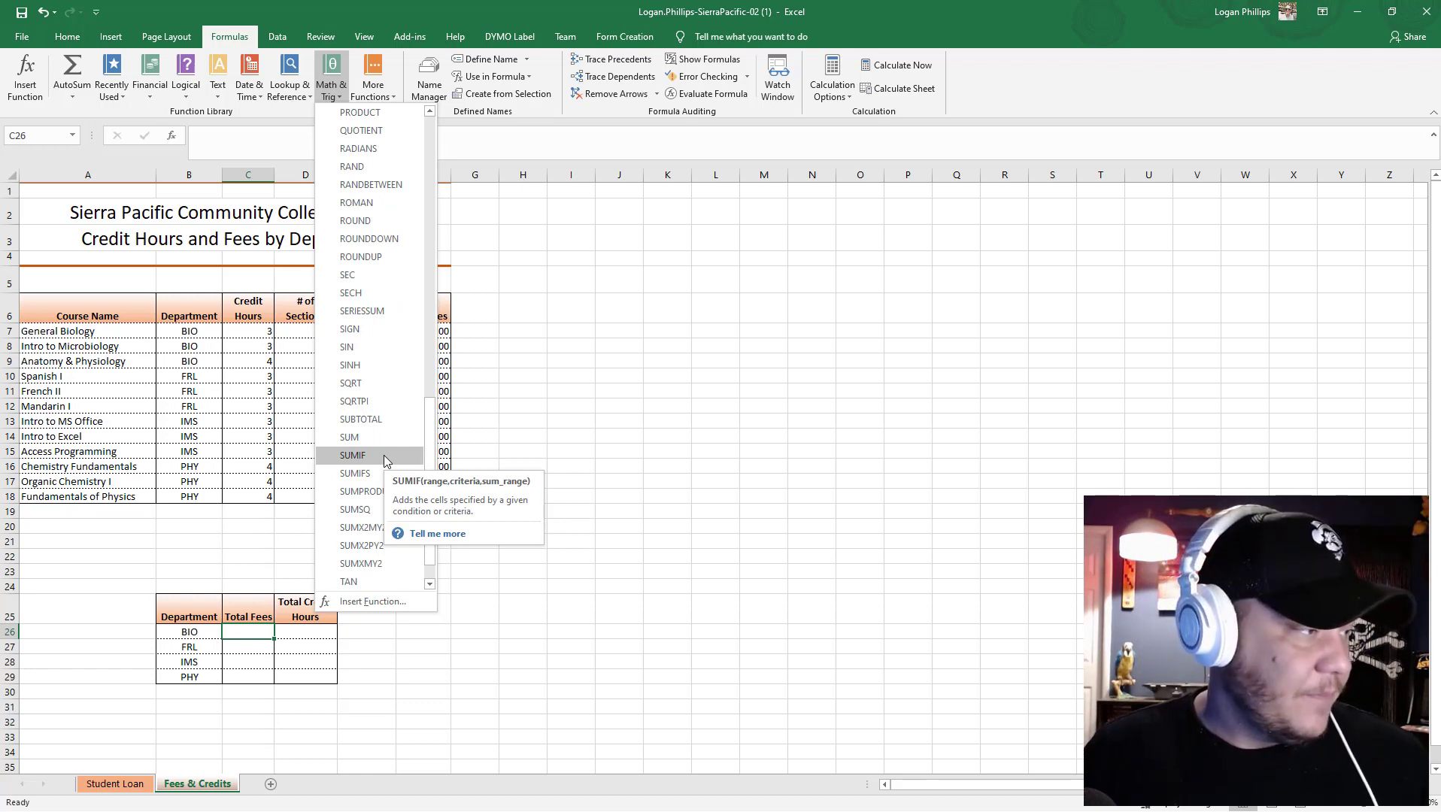
pyautogui.click(384, 455)
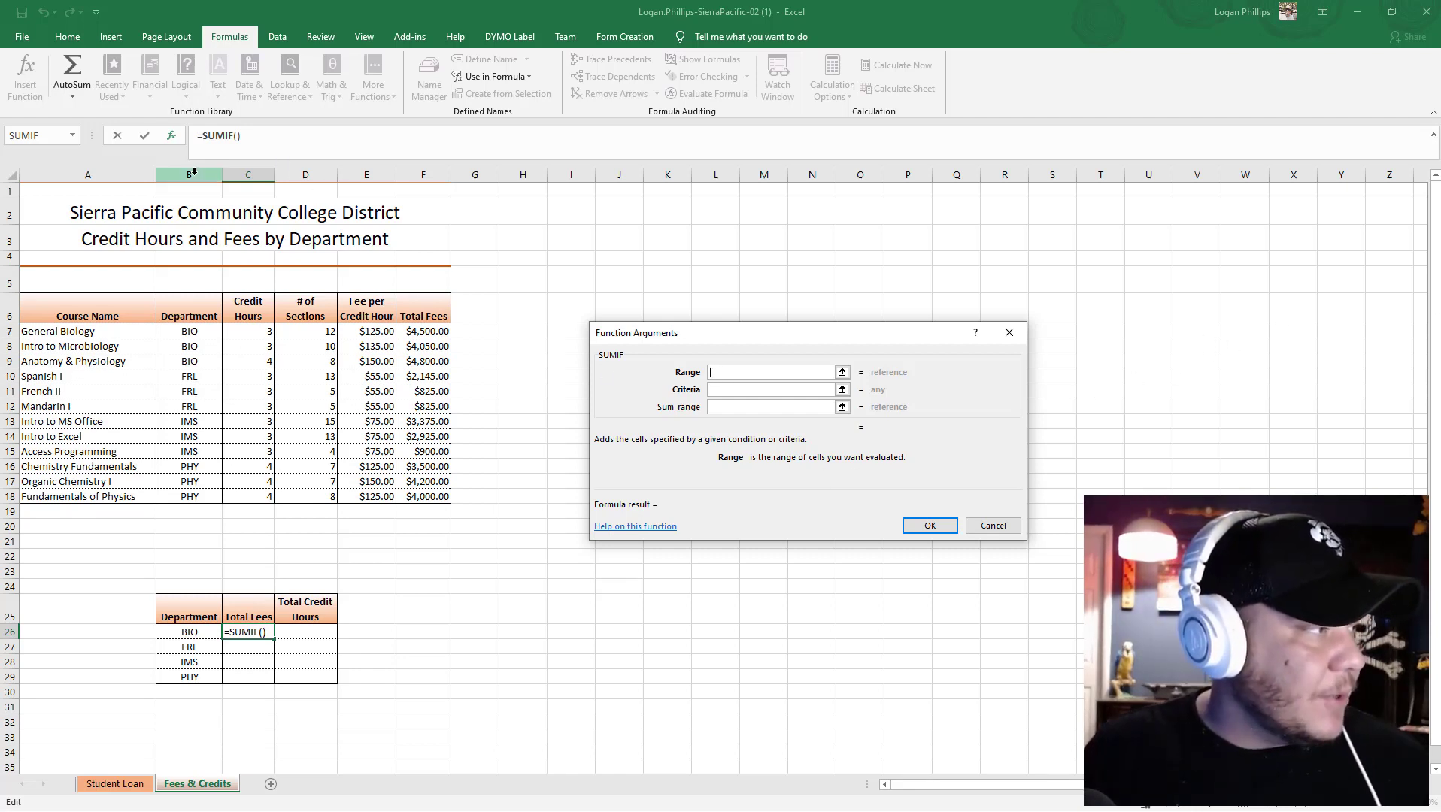
# Set the SUMIF Range argument to the department cells as the absolute reference $B$7:$B$18.
pyautogui.moveTo(195, 333); pyautogui.dragTo(190, 496)
pyautogui.click(751, 389)
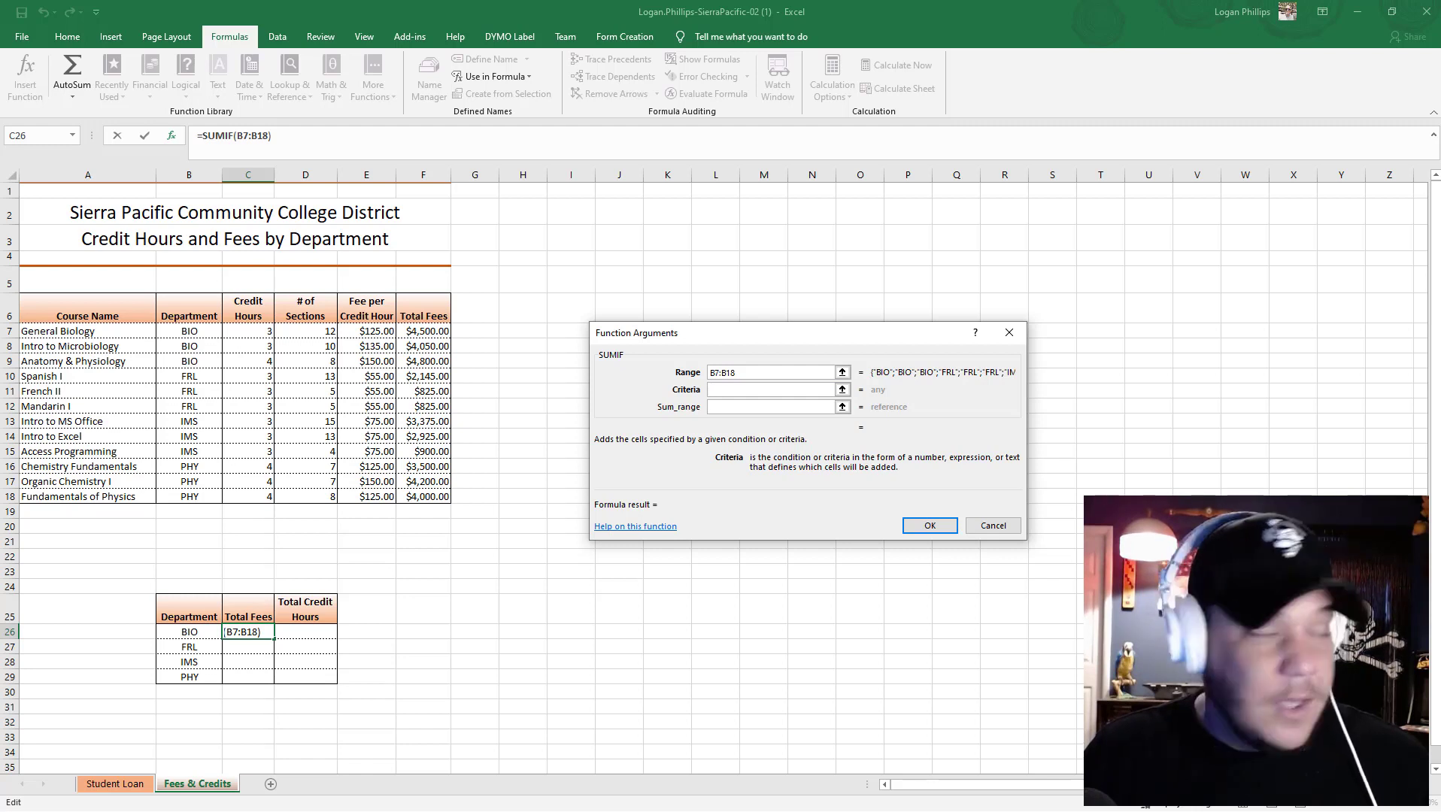
pyautogui.click(725, 373)
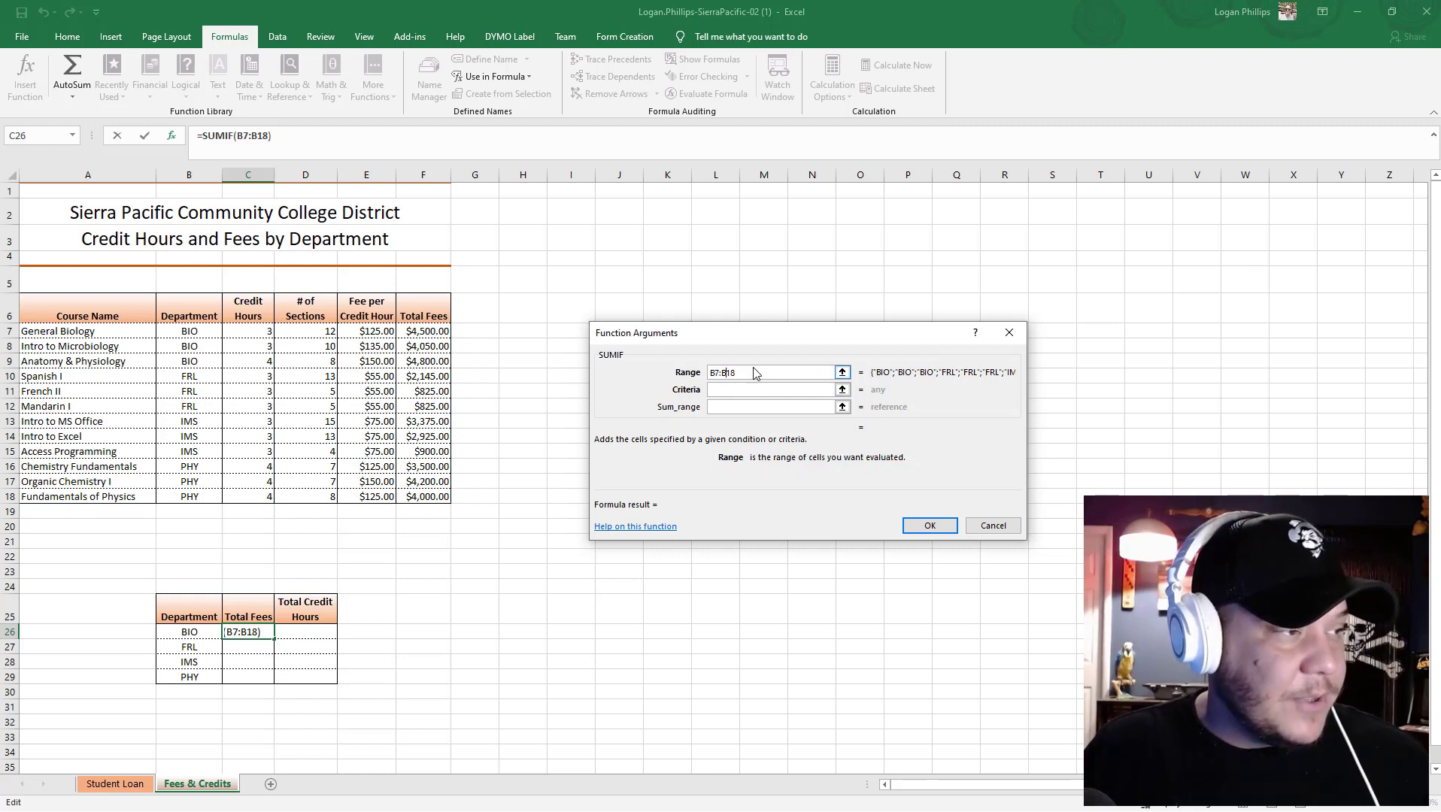
pyautogui.moveTo(756, 373); pyautogui.dragTo(656, 375)
pyautogui.press('F4')
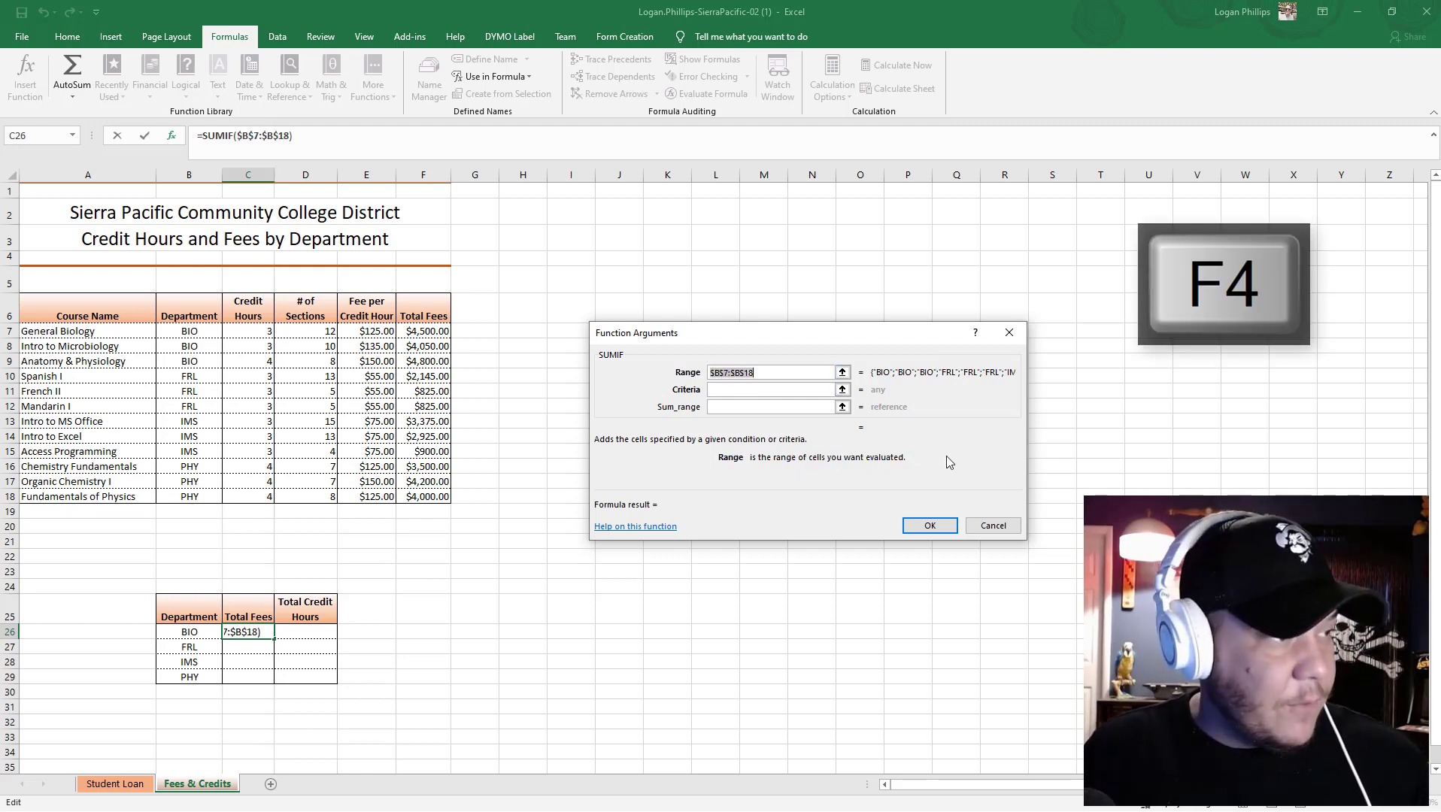
pyautogui.click(770, 390)
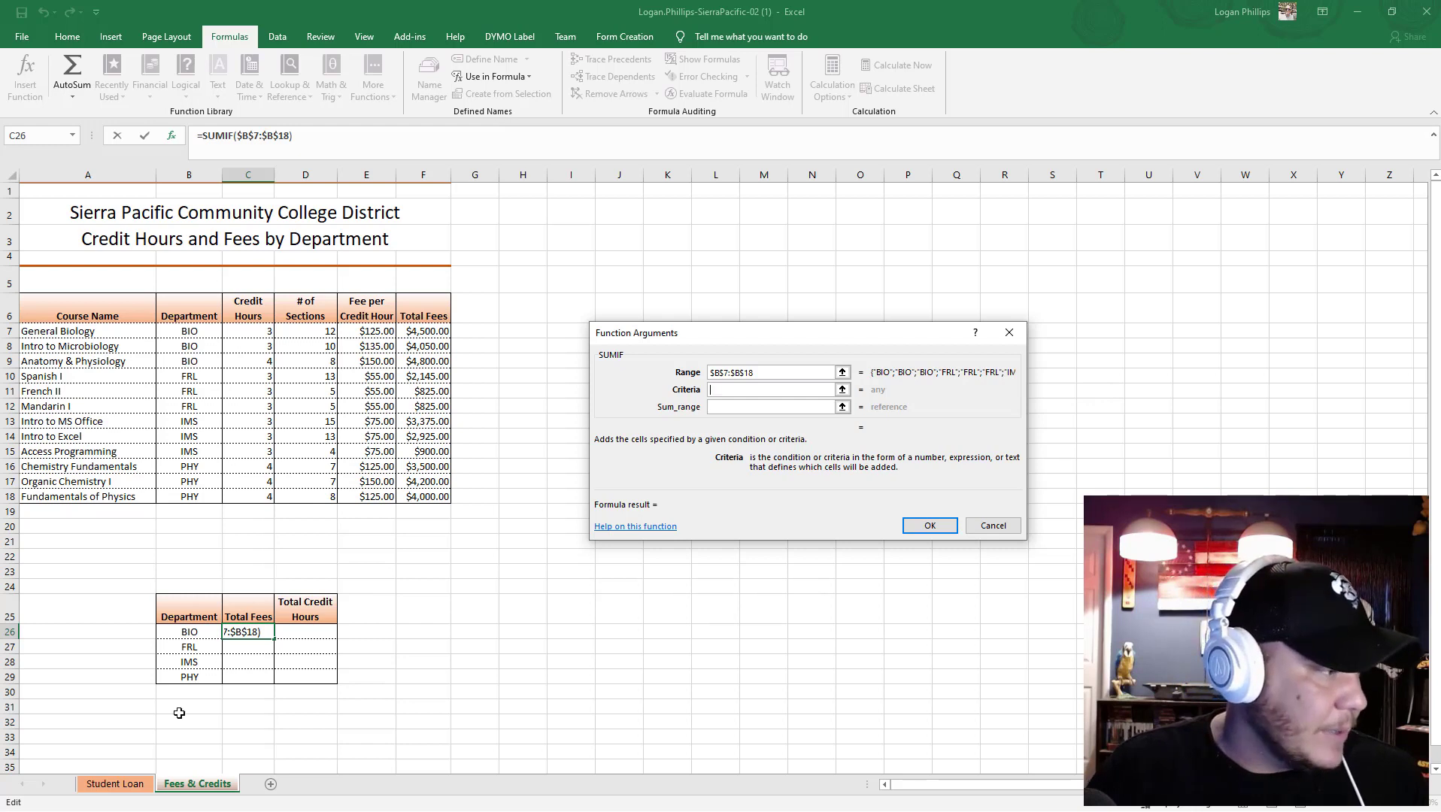
# Complete the SUMIF arguments with B26 as the criteria and the course fees F7:F18 as the sum range, and confirm the function.
pyautogui.click(194, 634)
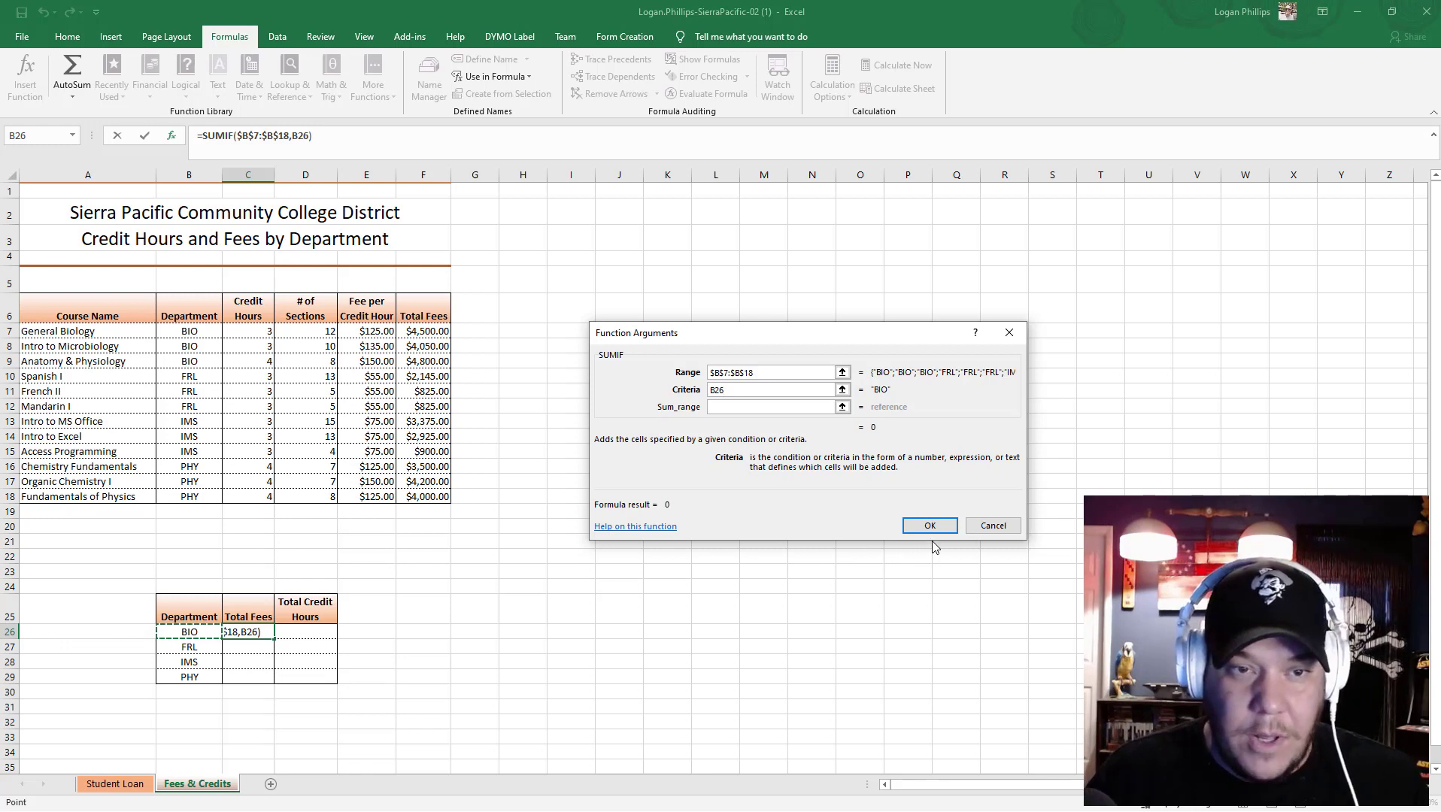
pyautogui.click(760, 408)
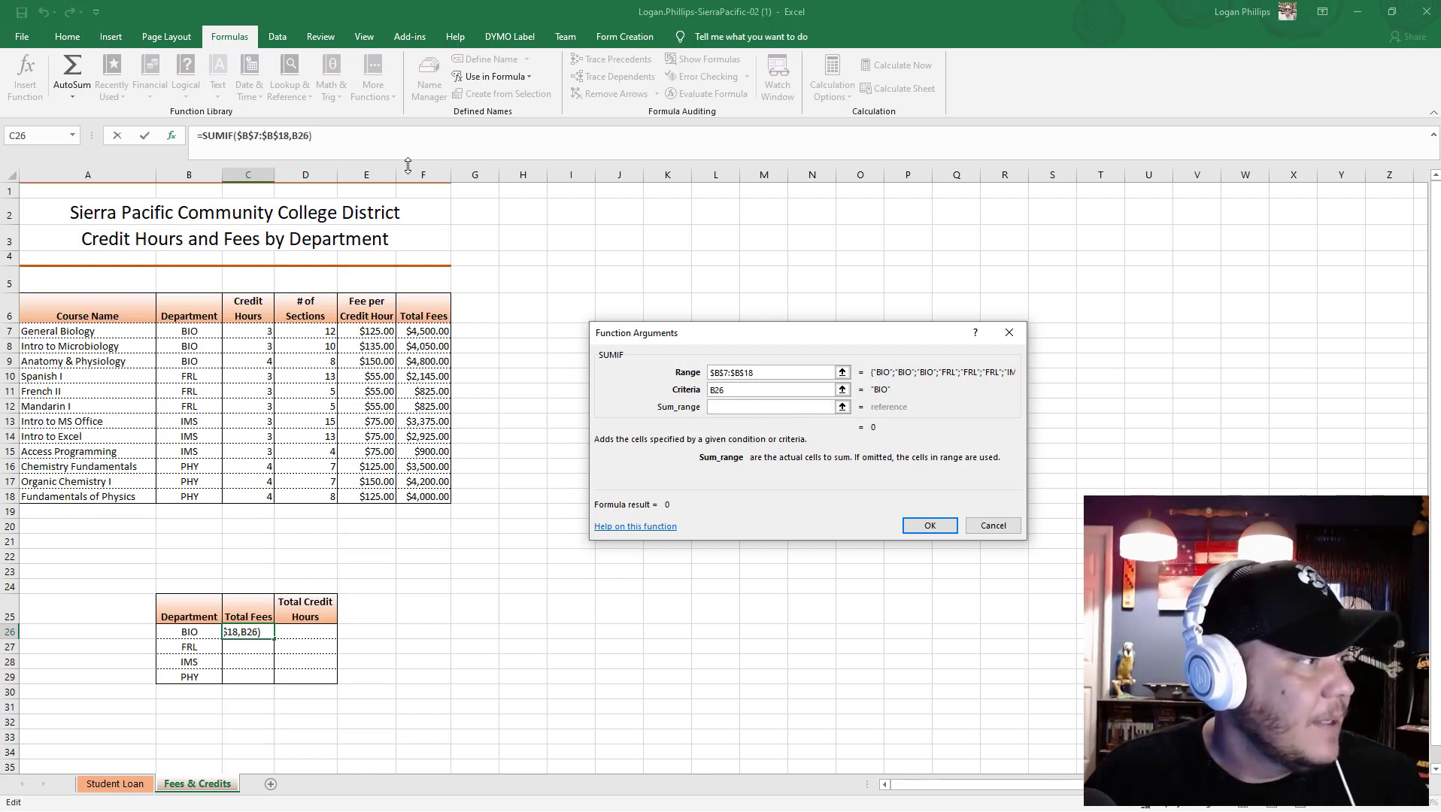
pyautogui.moveTo(413, 332); pyautogui.dragTo(417, 498)
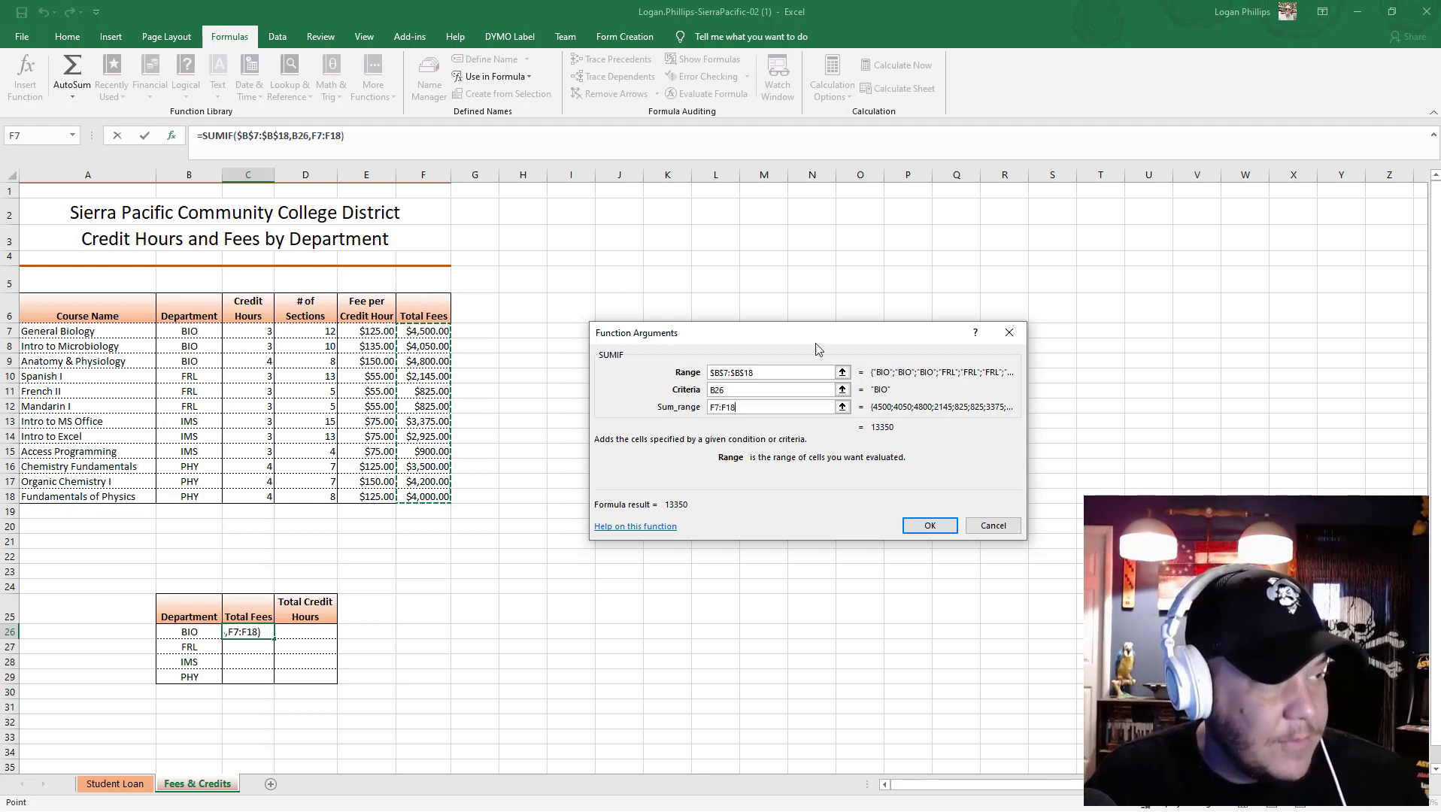
pyautogui.click(930, 526)
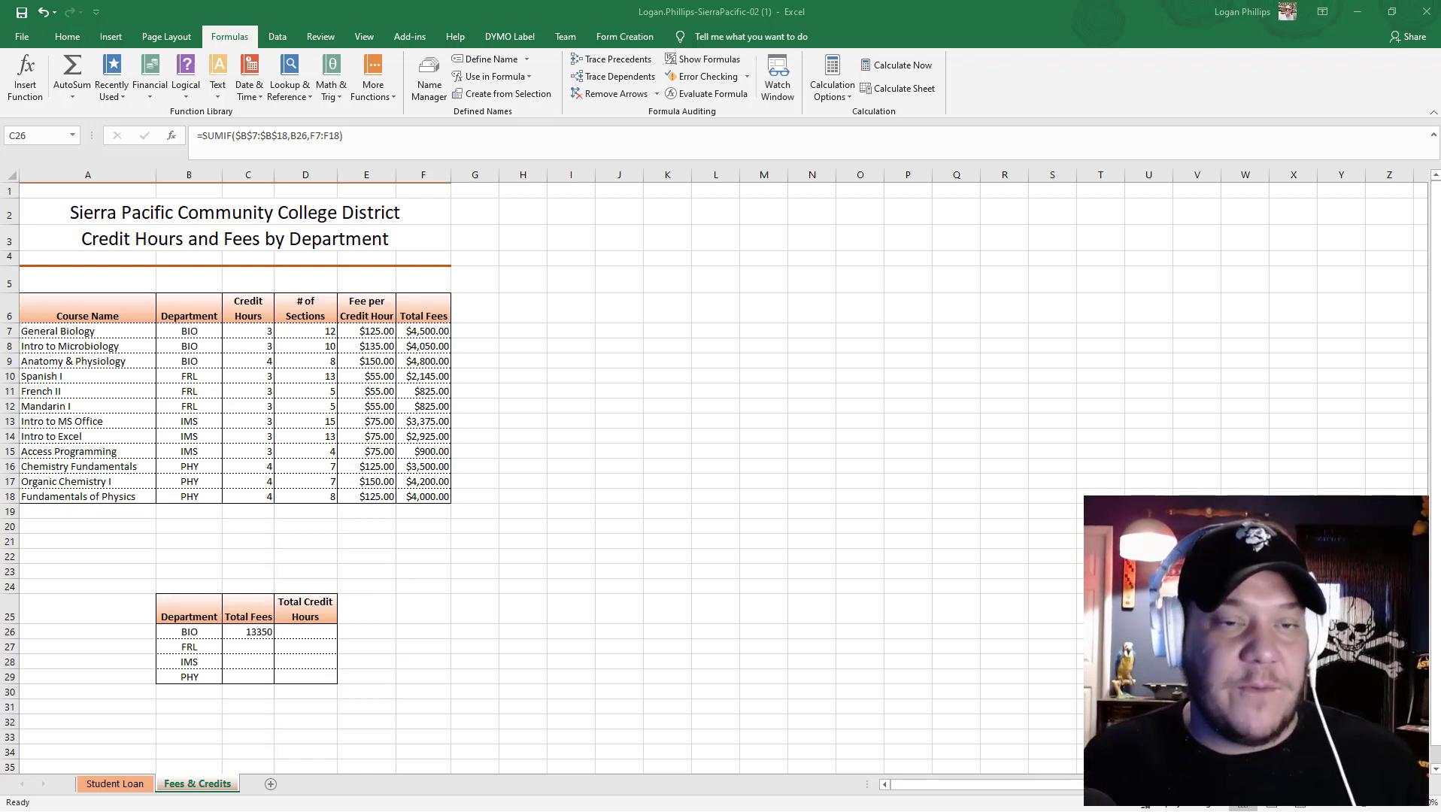
pyautogui.click(264, 634)
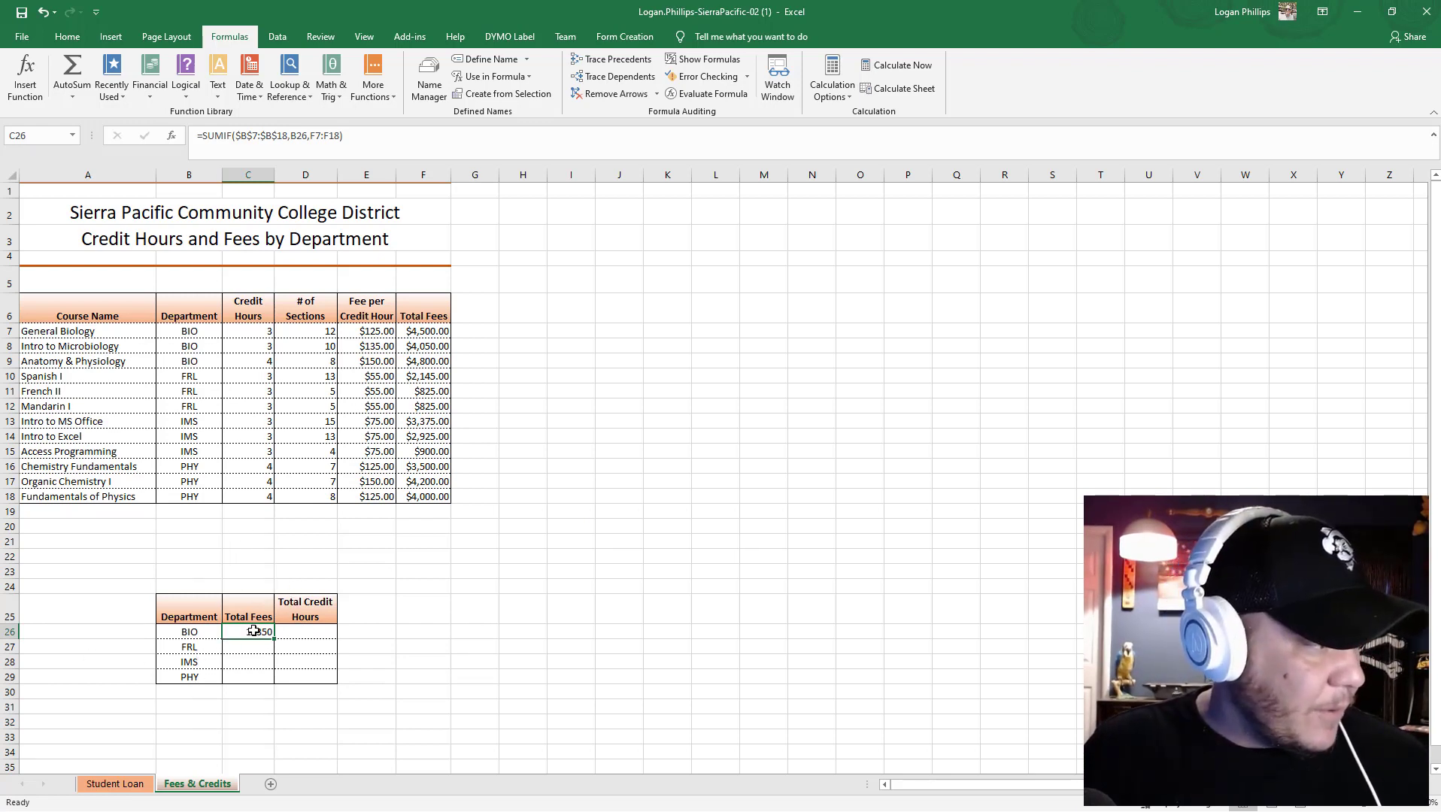
pyautogui.moveTo(273, 638); pyautogui.dragTo(275, 681)
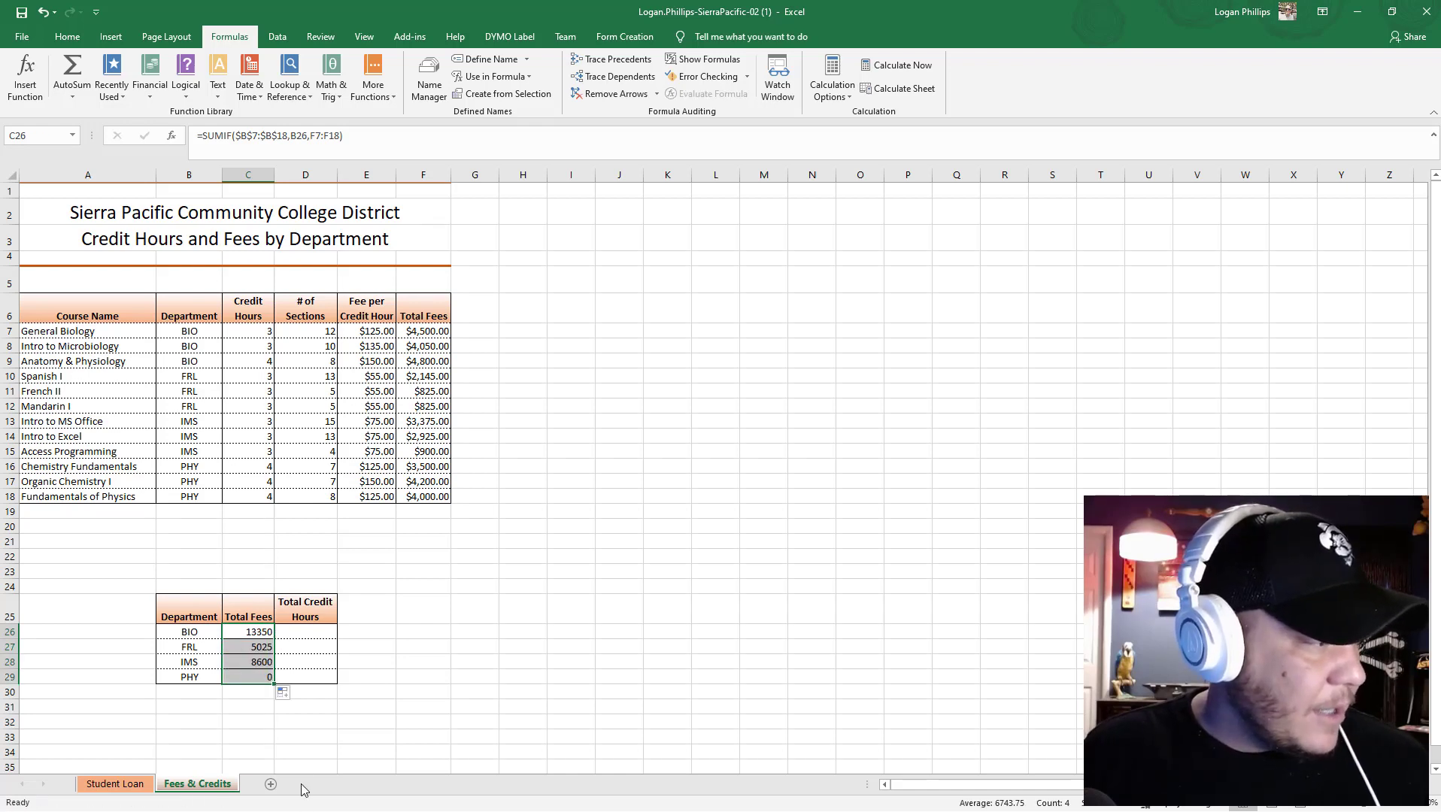
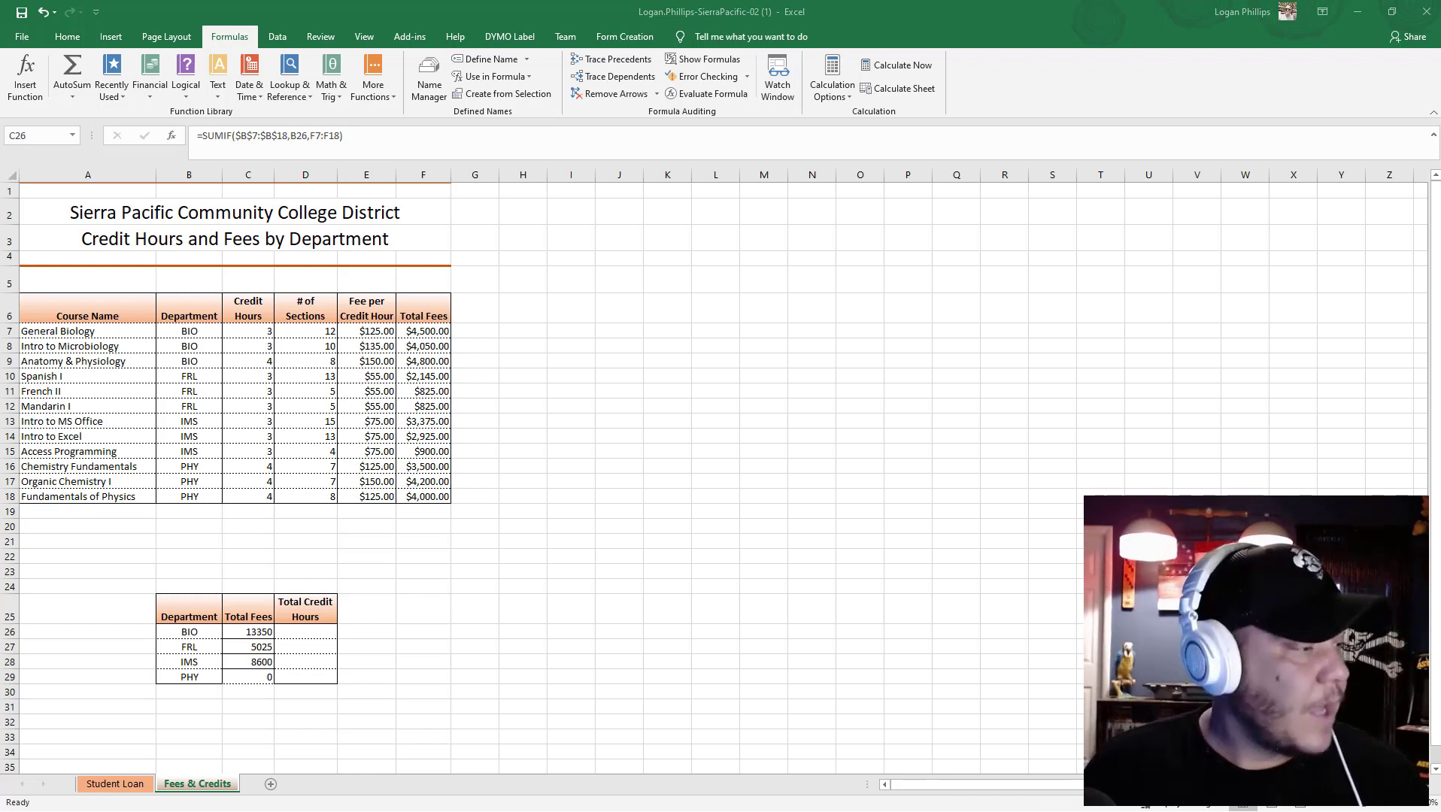
pyautogui.click(268, 636)
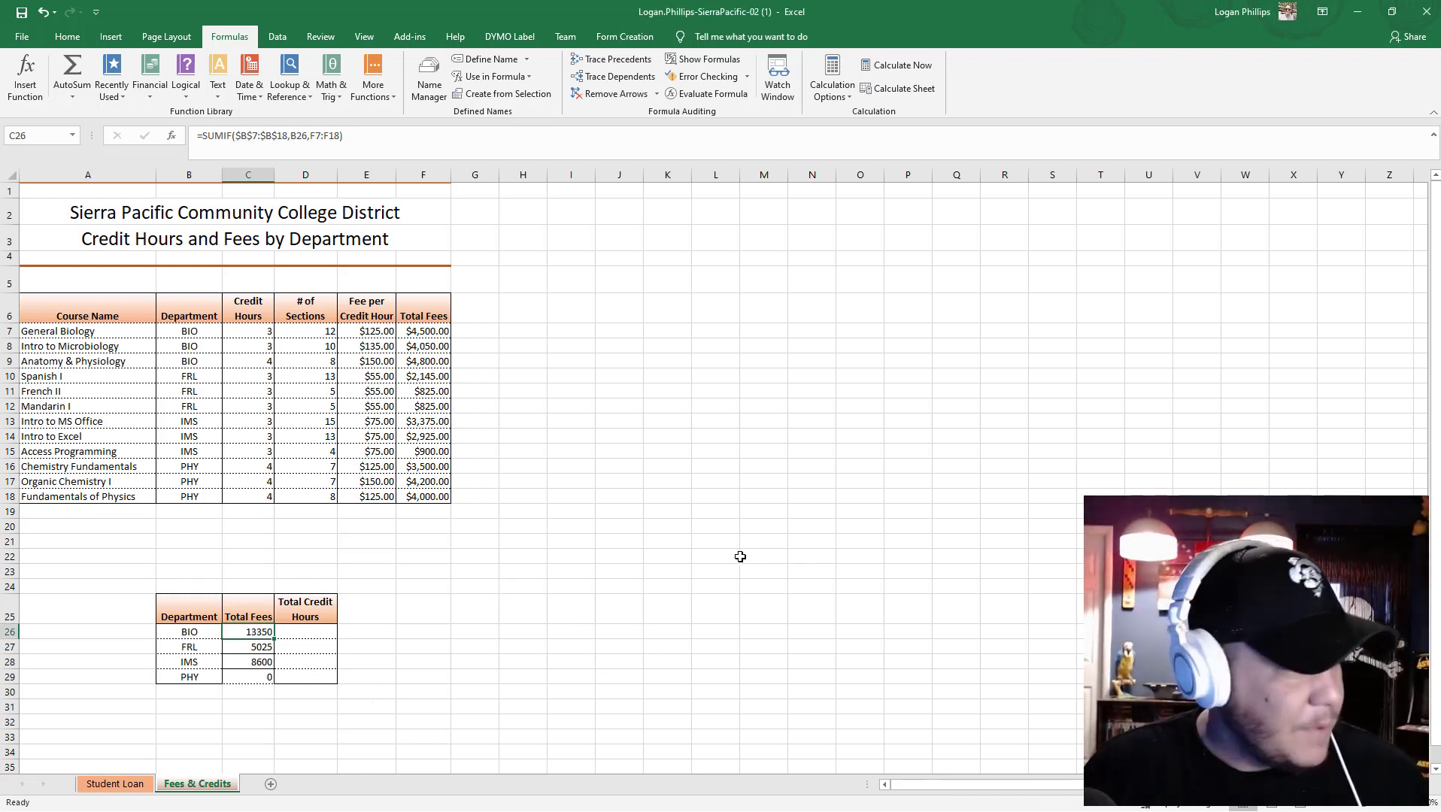
pyautogui.hotkey('ctrl', 'z')
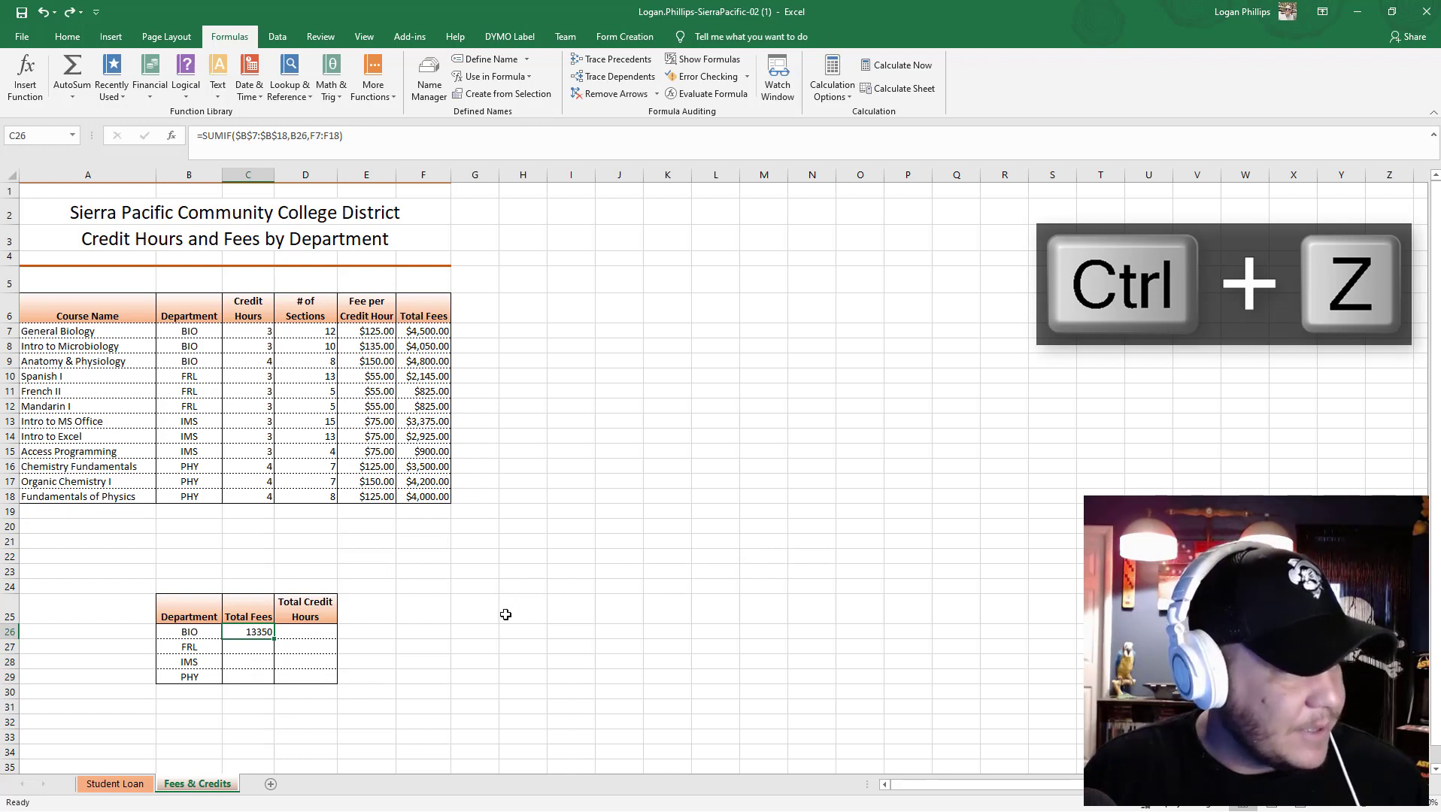
# Fill the SUMIF formula from C26 down through C29 without formatting and deselect the range.
pyautogui.moveTo(275, 639); pyautogui.dragTo(275, 682)
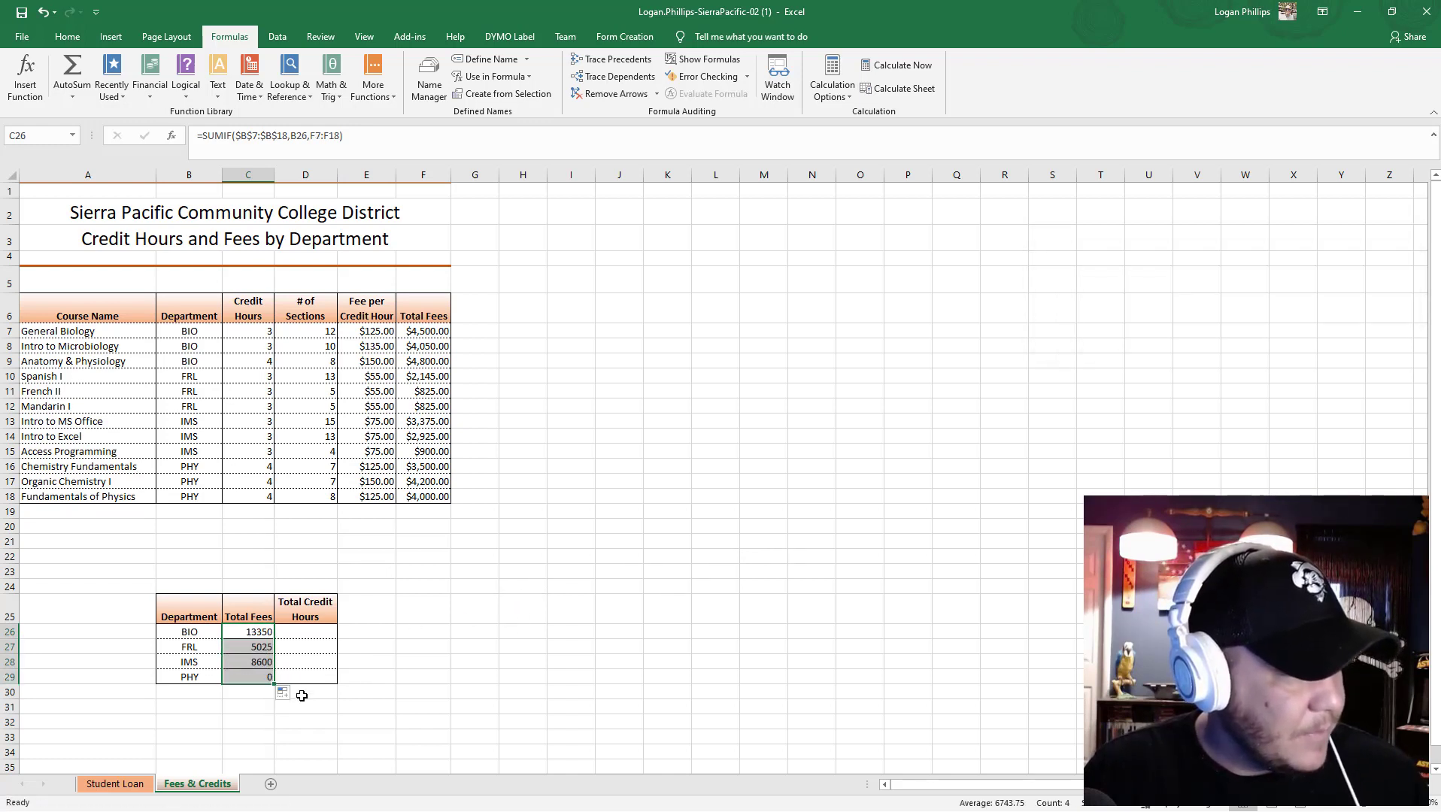
pyautogui.click(293, 697)
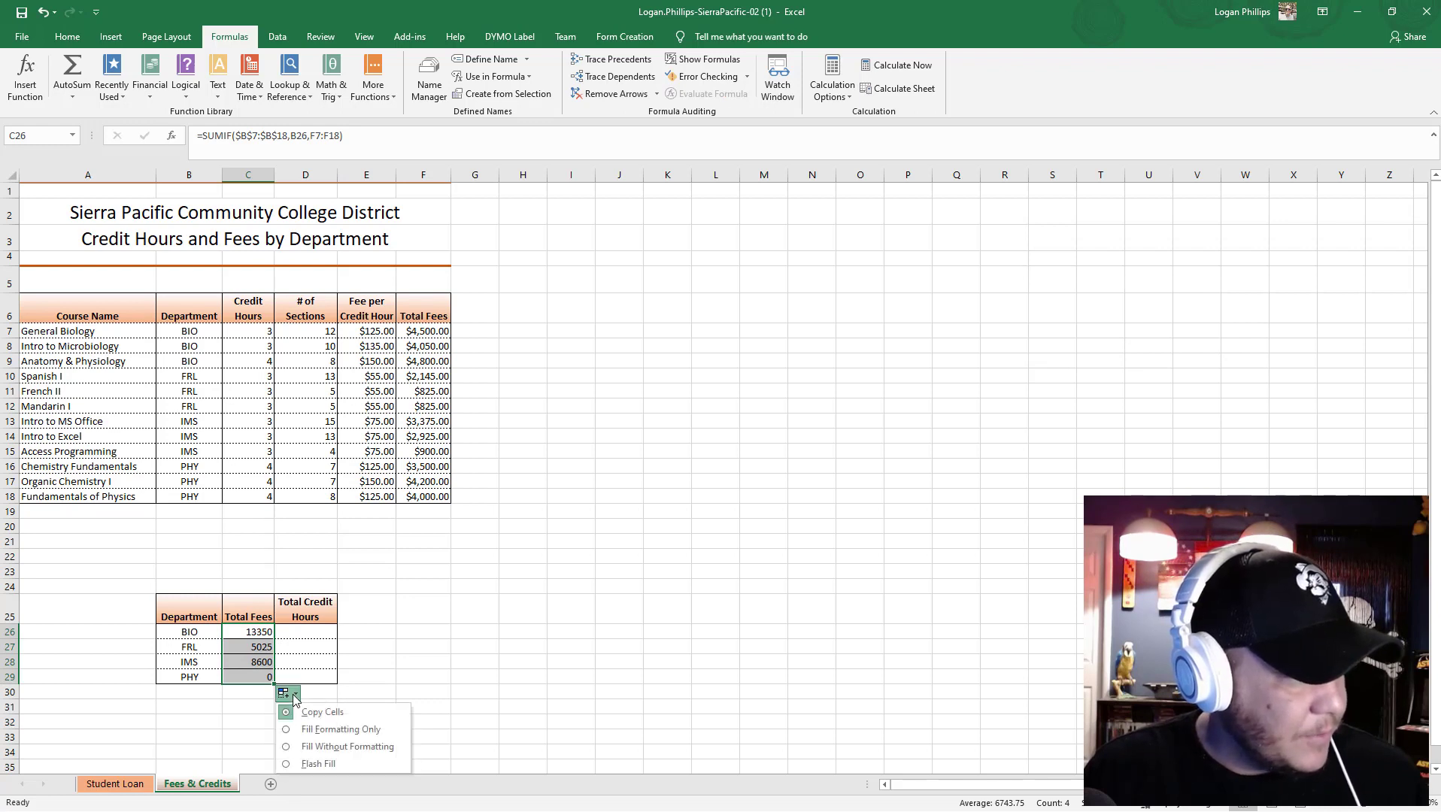
pyautogui.click(380, 749)
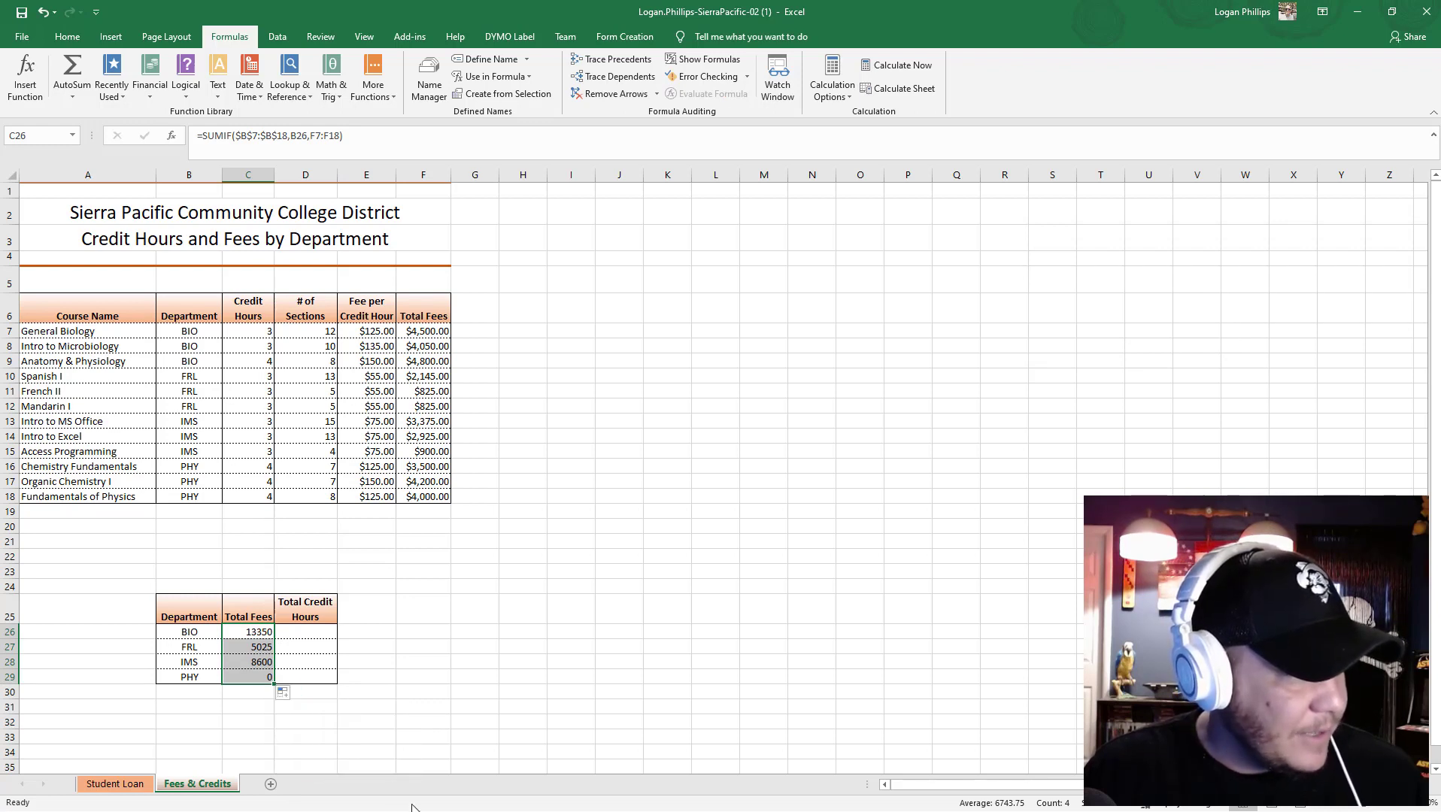
pyautogui.click(479, 664)
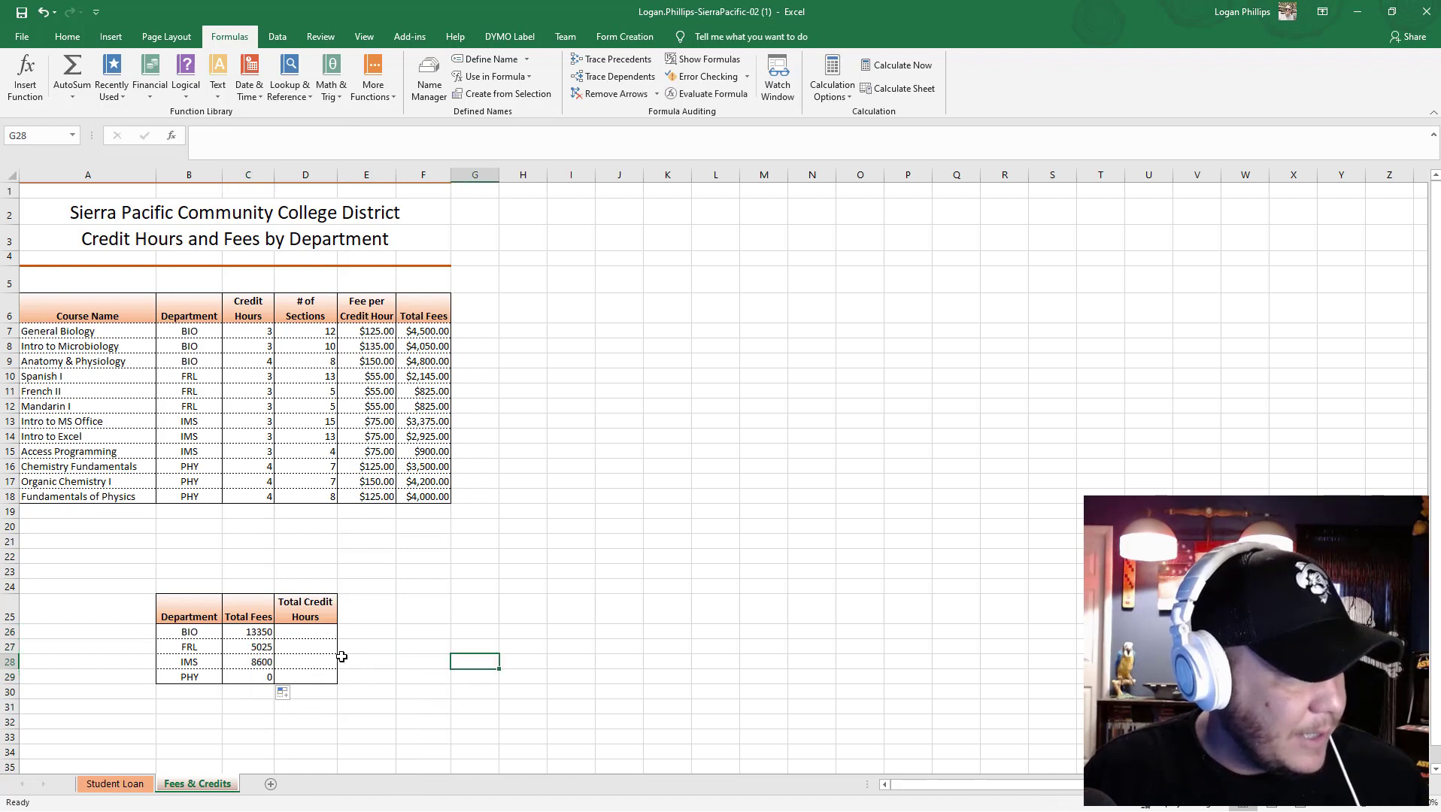
# Examine which cells the SUMIF formulas in C26, C27 and C28 reference to compare their sum ranges.
pyautogui.click(256, 638)
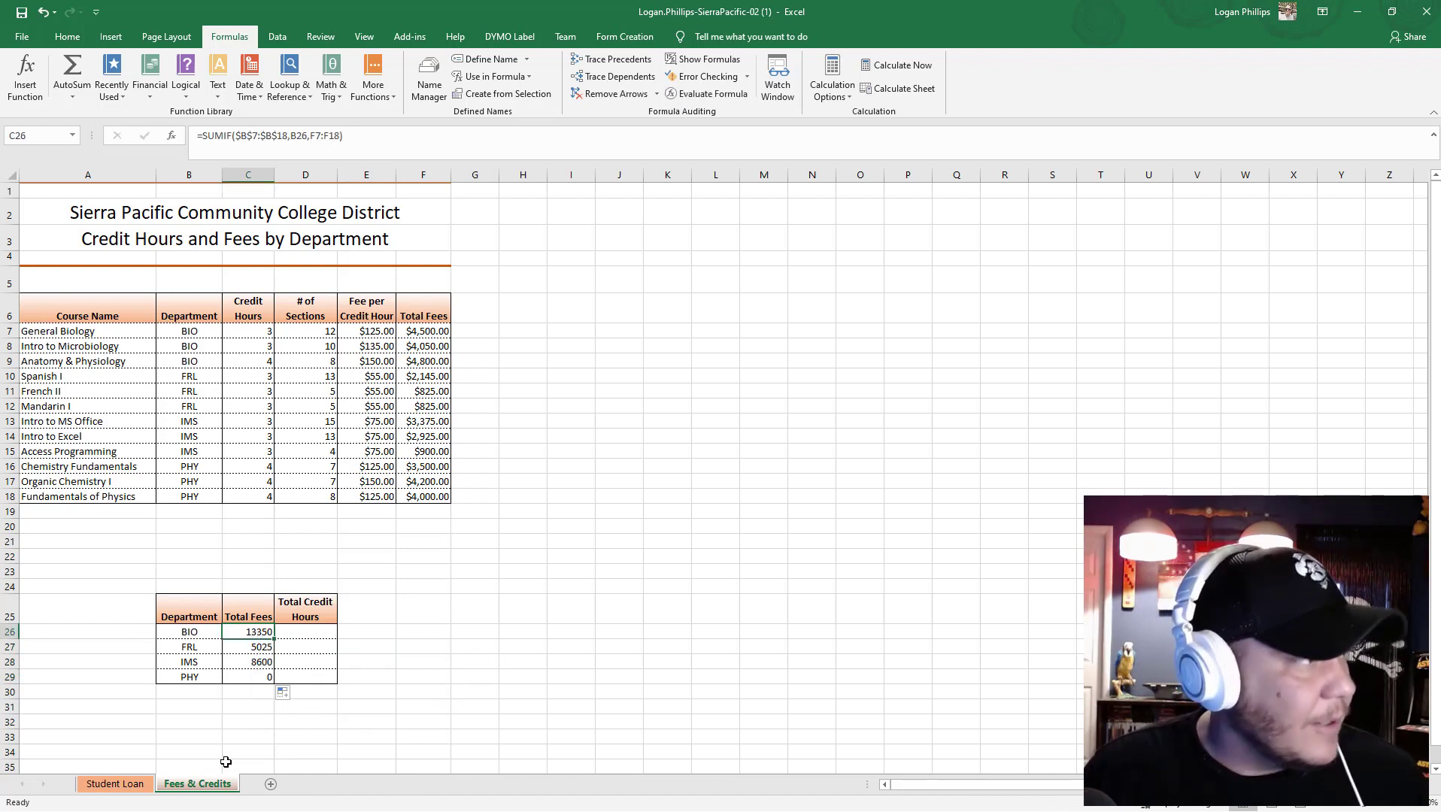
pyautogui.click(291, 147)
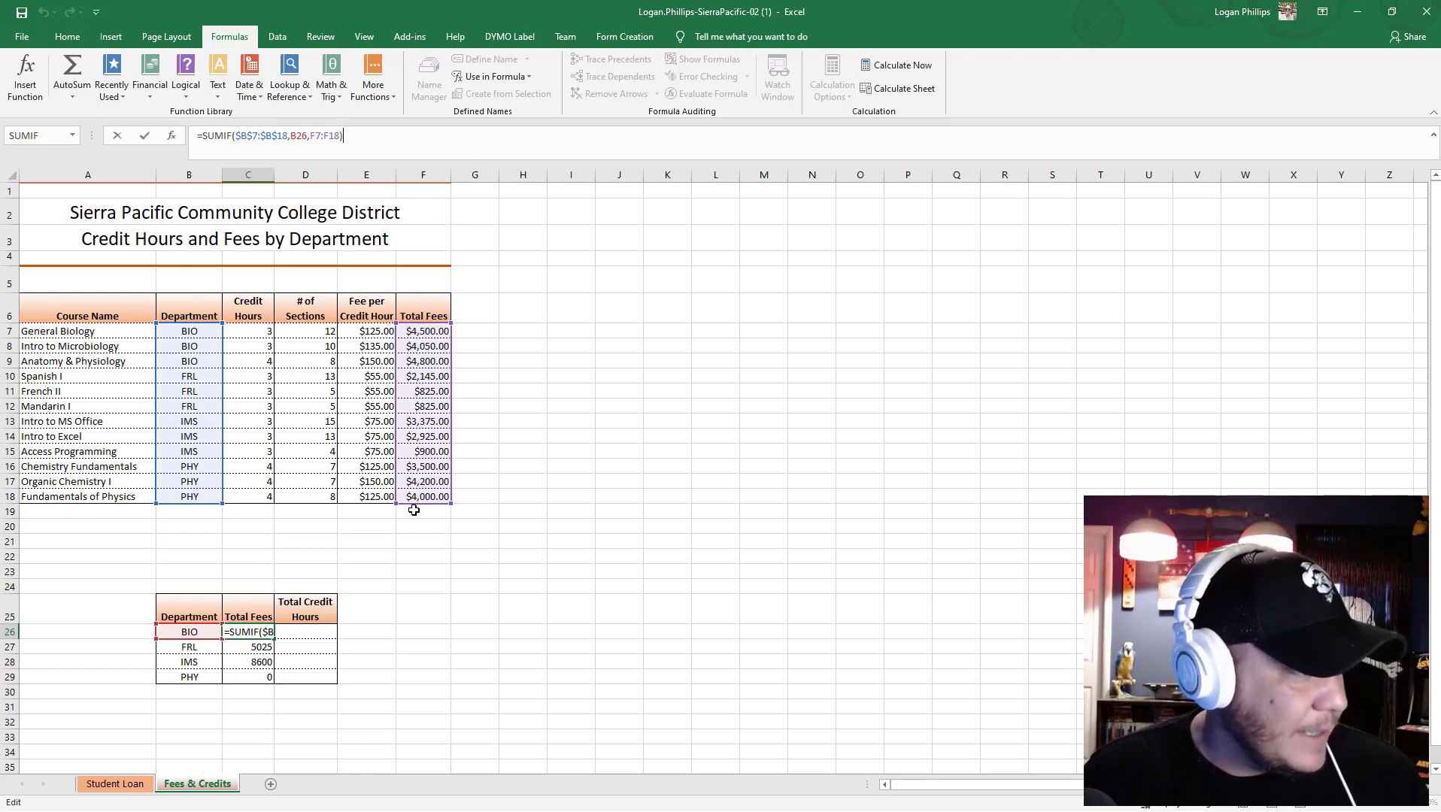
pyautogui.click(252, 653)
pyautogui.click(337, 150)
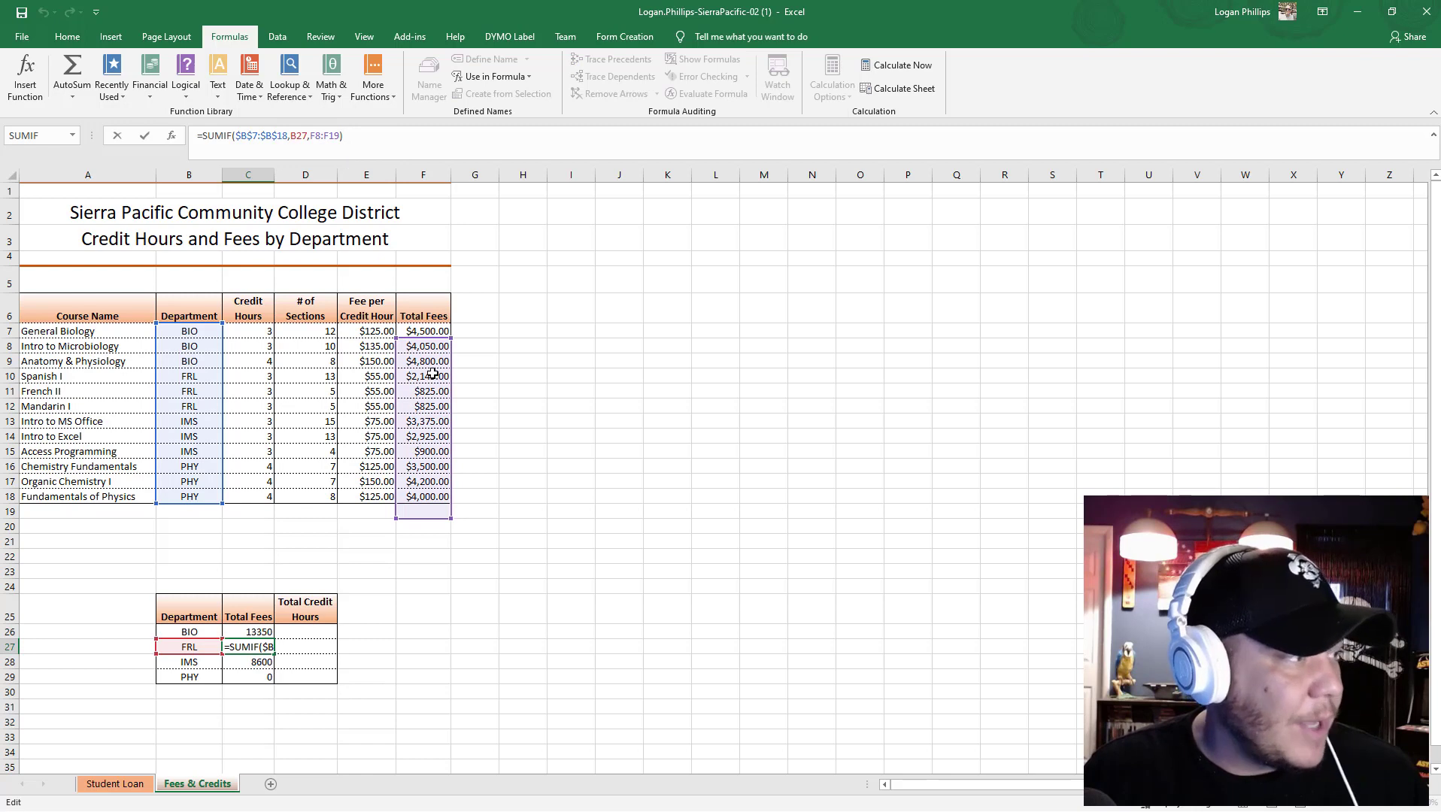
pyautogui.click(242, 661)
pyautogui.click(331, 150)
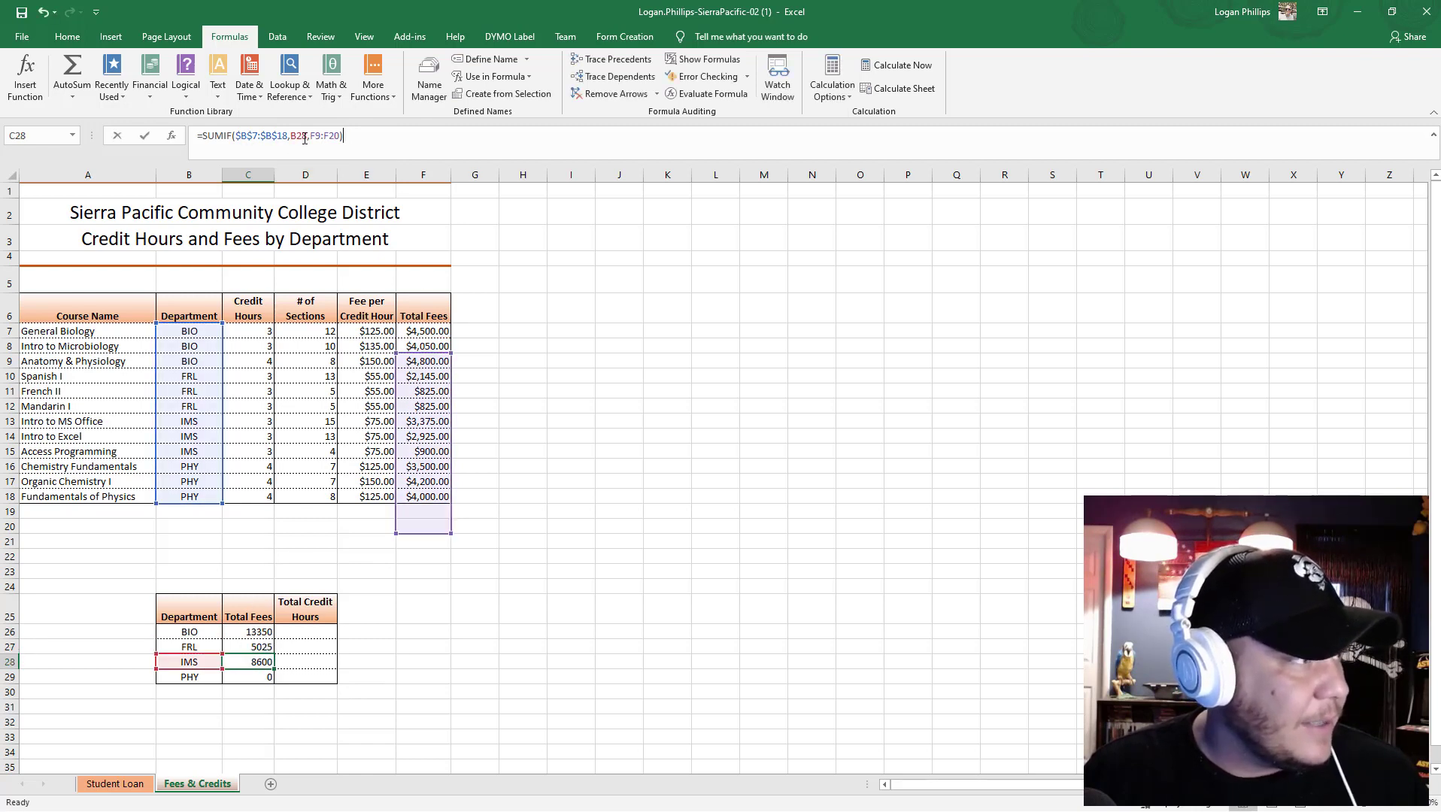
# Change the sum range in the C26 SUMIF formula to the absolute reference $F$7:$F$18.
pyautogui.click(257, 636)
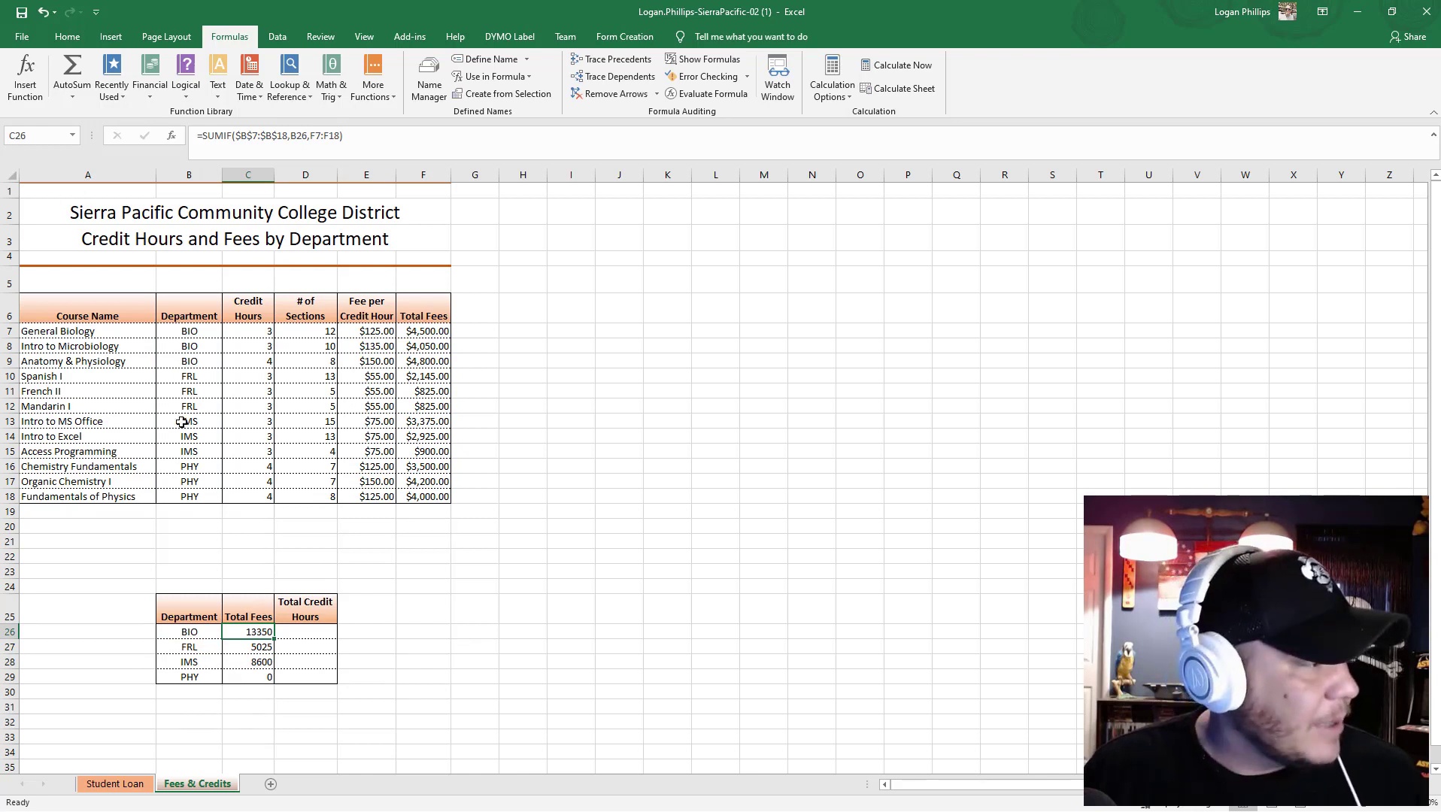
pyautogui.click(331, 134)
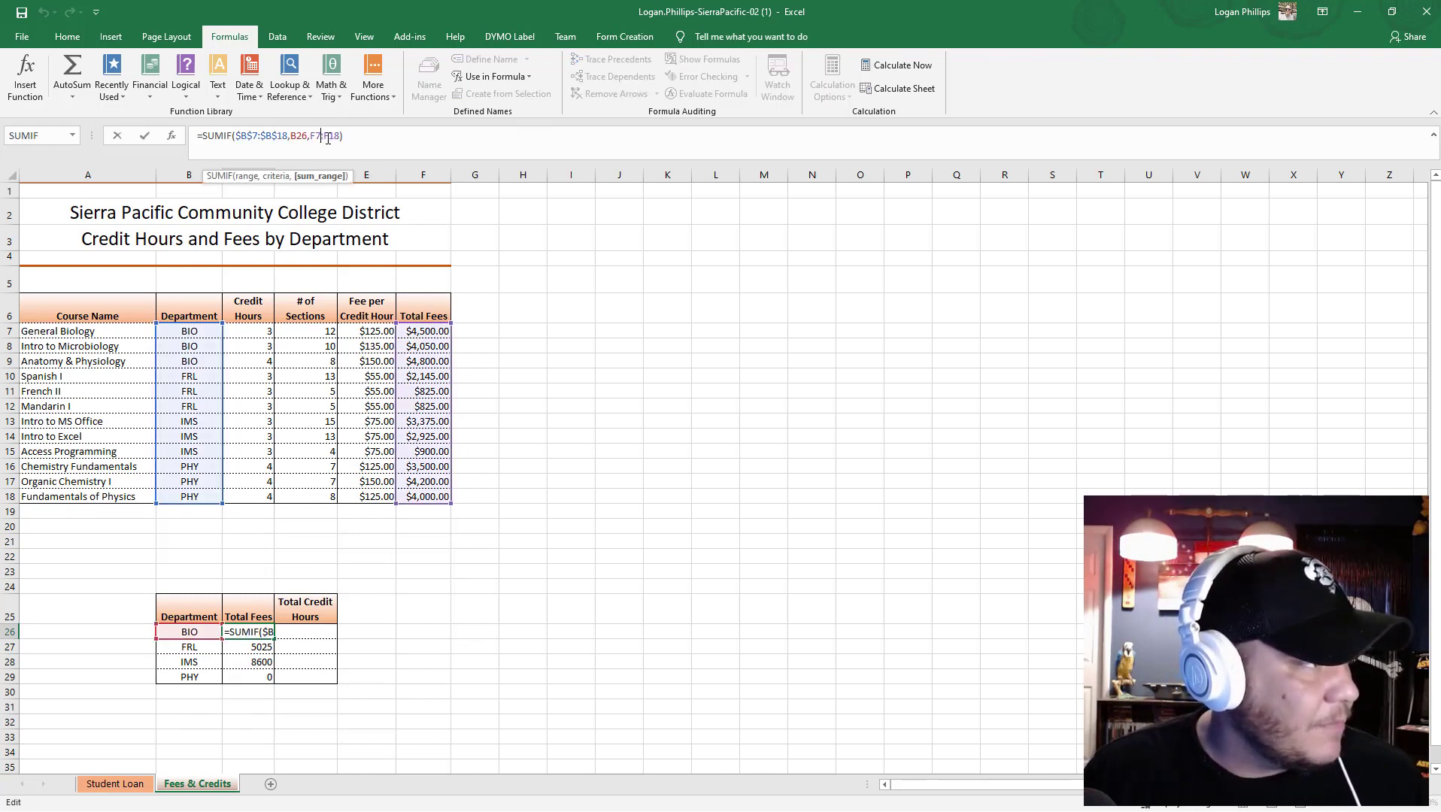
pyautogui.press('F4')
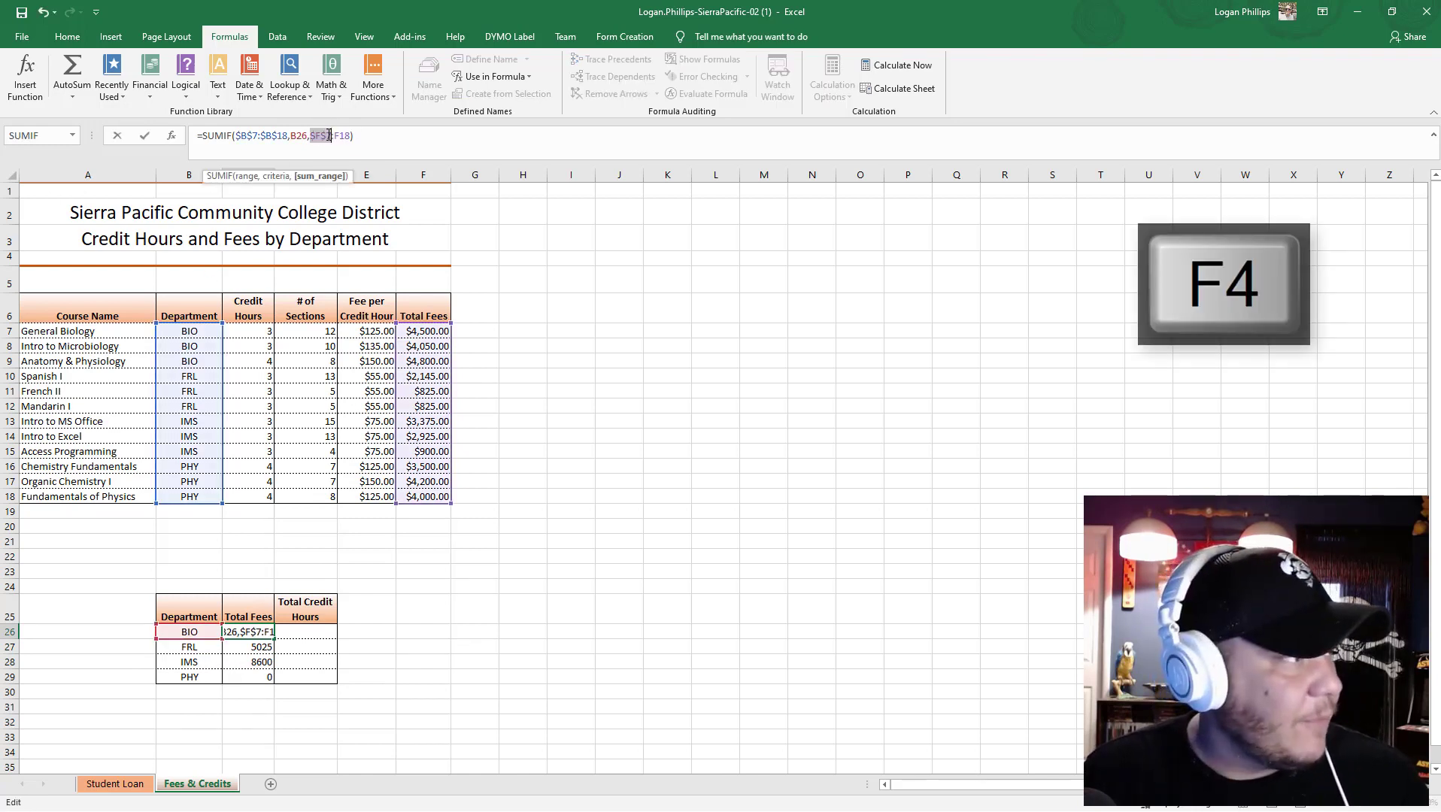
pyautogui.click(339, 136)
pyautogui.press('F4')
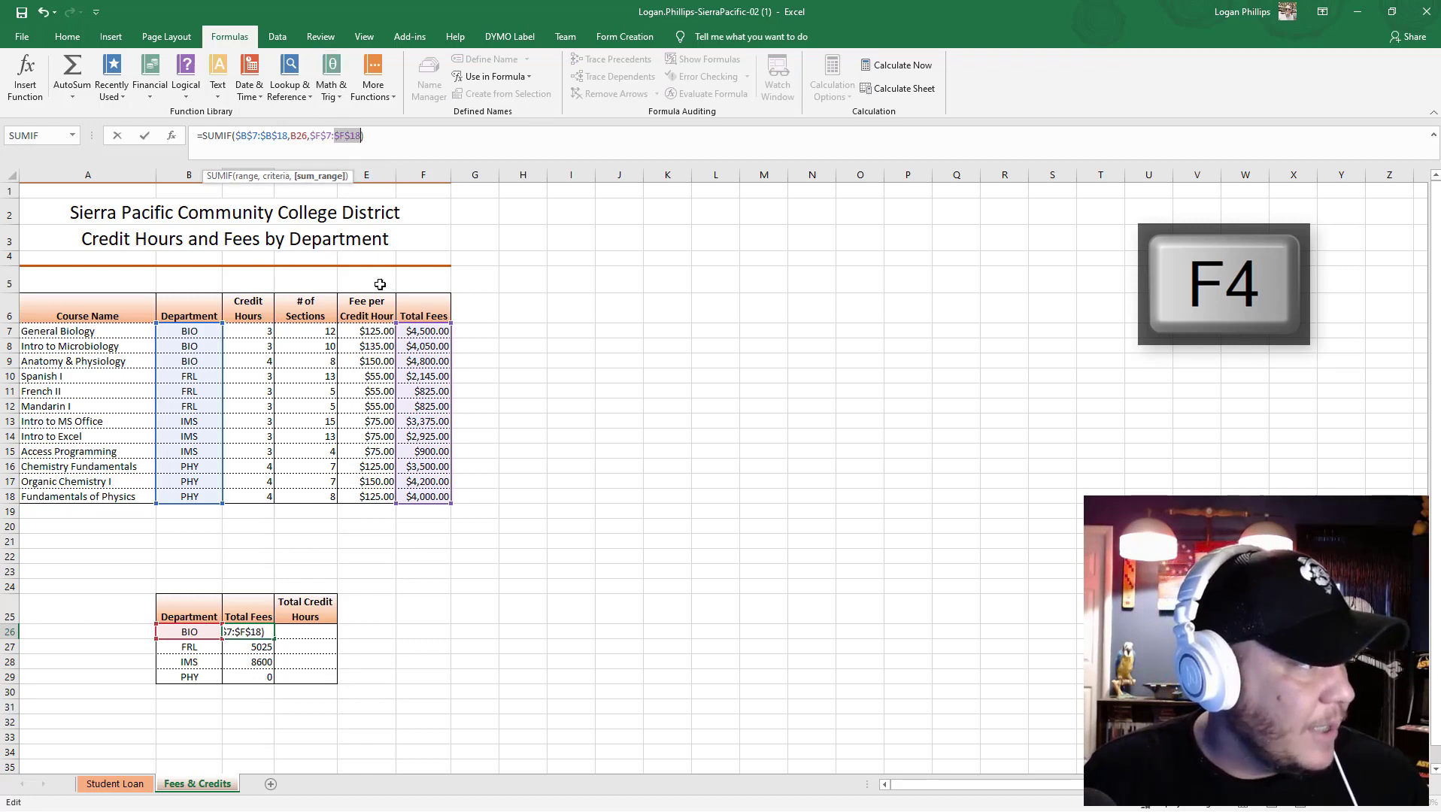
pyautogui.press('Return')
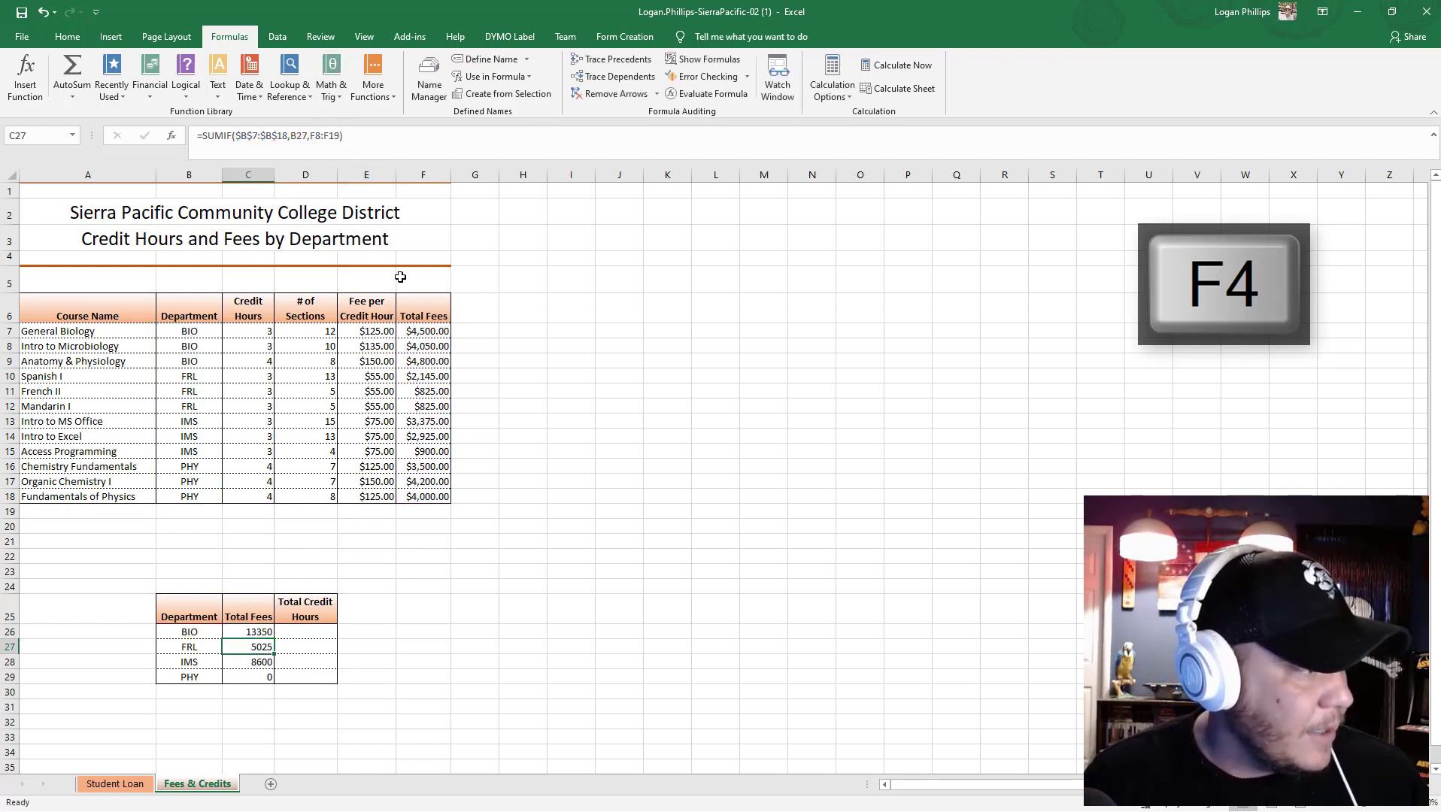
# Fill the corrected SUMIF formula from C26 down through C29 without formatting, keeping the table's borders, and deselect the range.
pyautogui.click(271, 634)
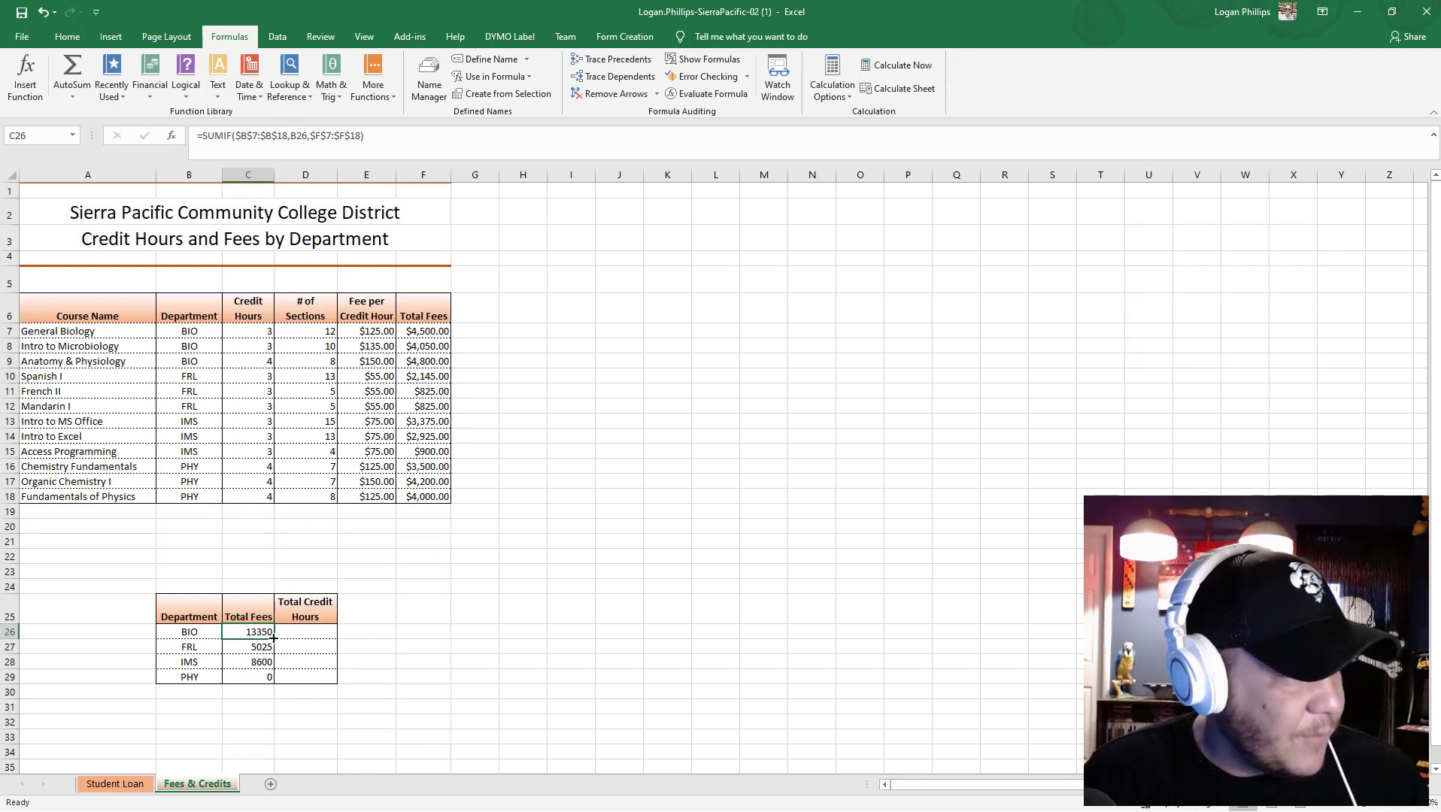
pyautogui.moveTo(273, 637); pyautogui.dragTo(273, 683)
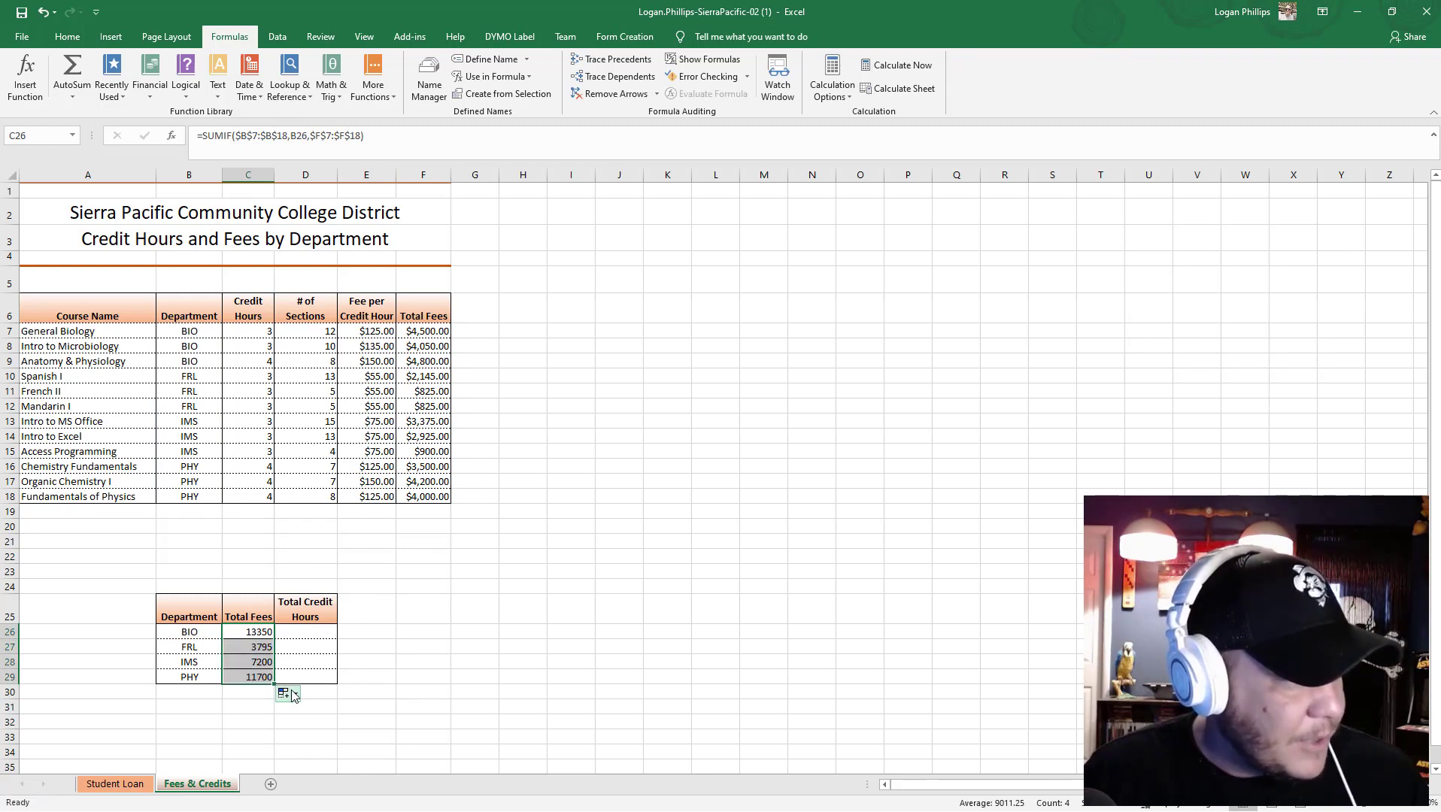
pyautogui.click(292, 693)
pyautogui.click(378, 748)
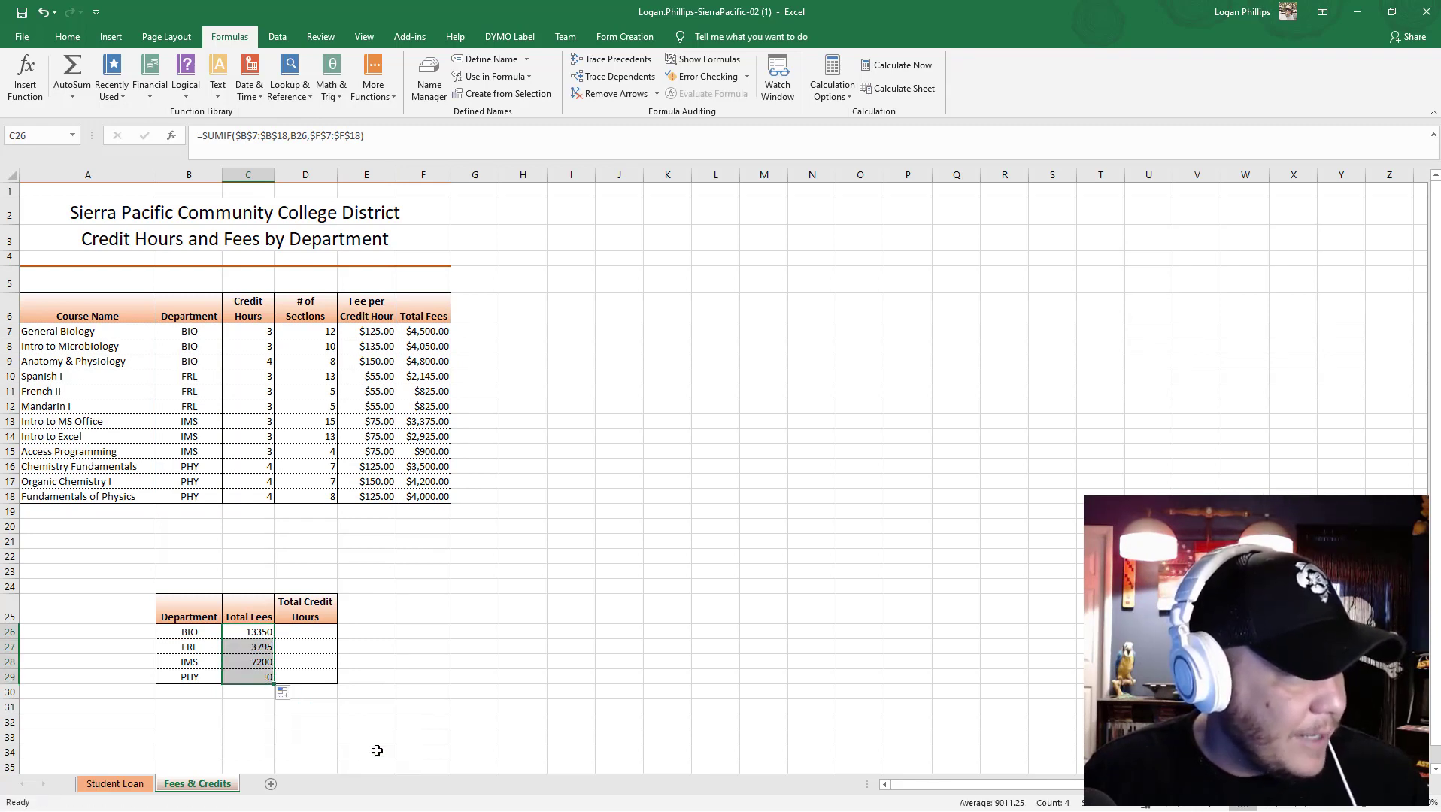
pyautogui.click(464, 634)
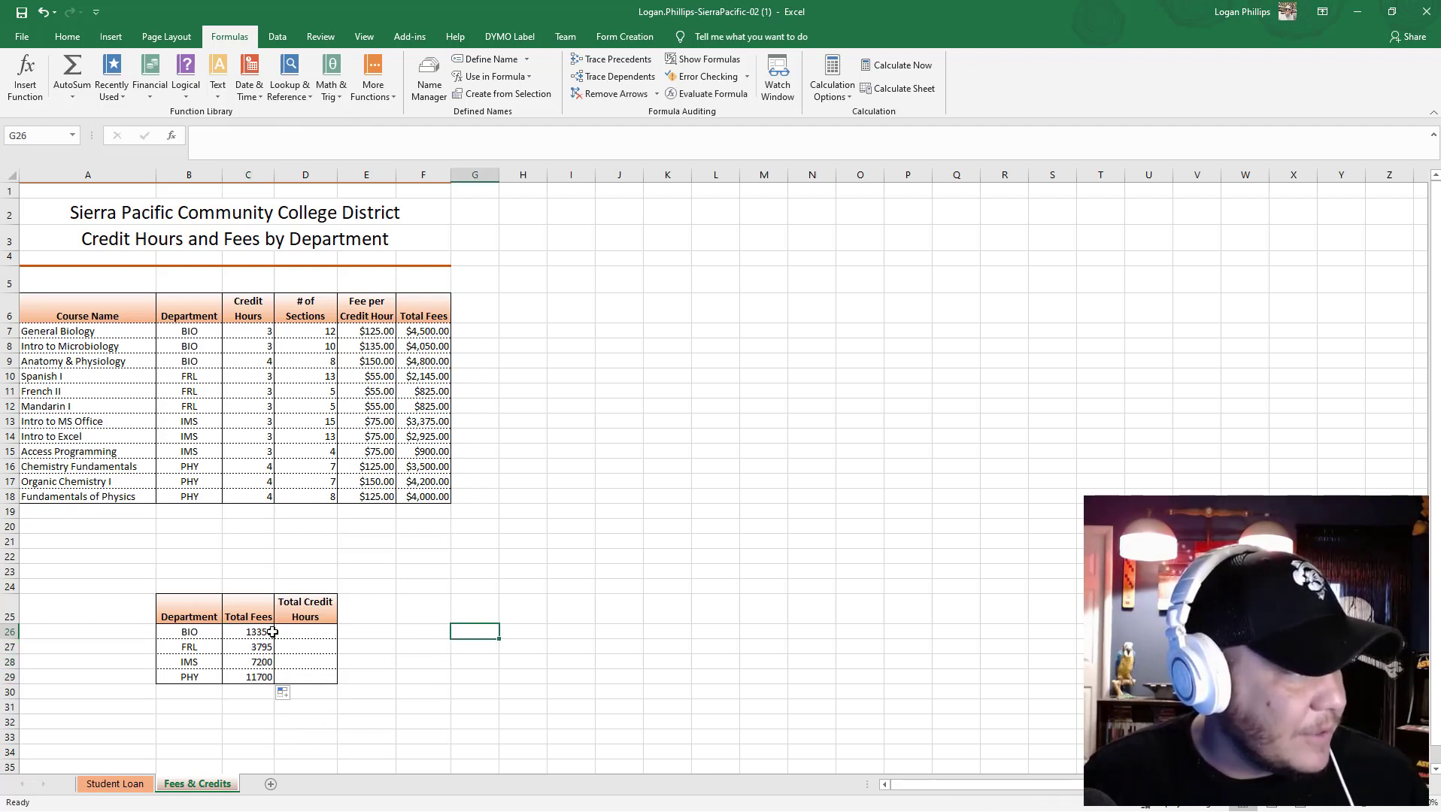
pyautogui.click(270, 631)
pyautogui.click(491, 595)
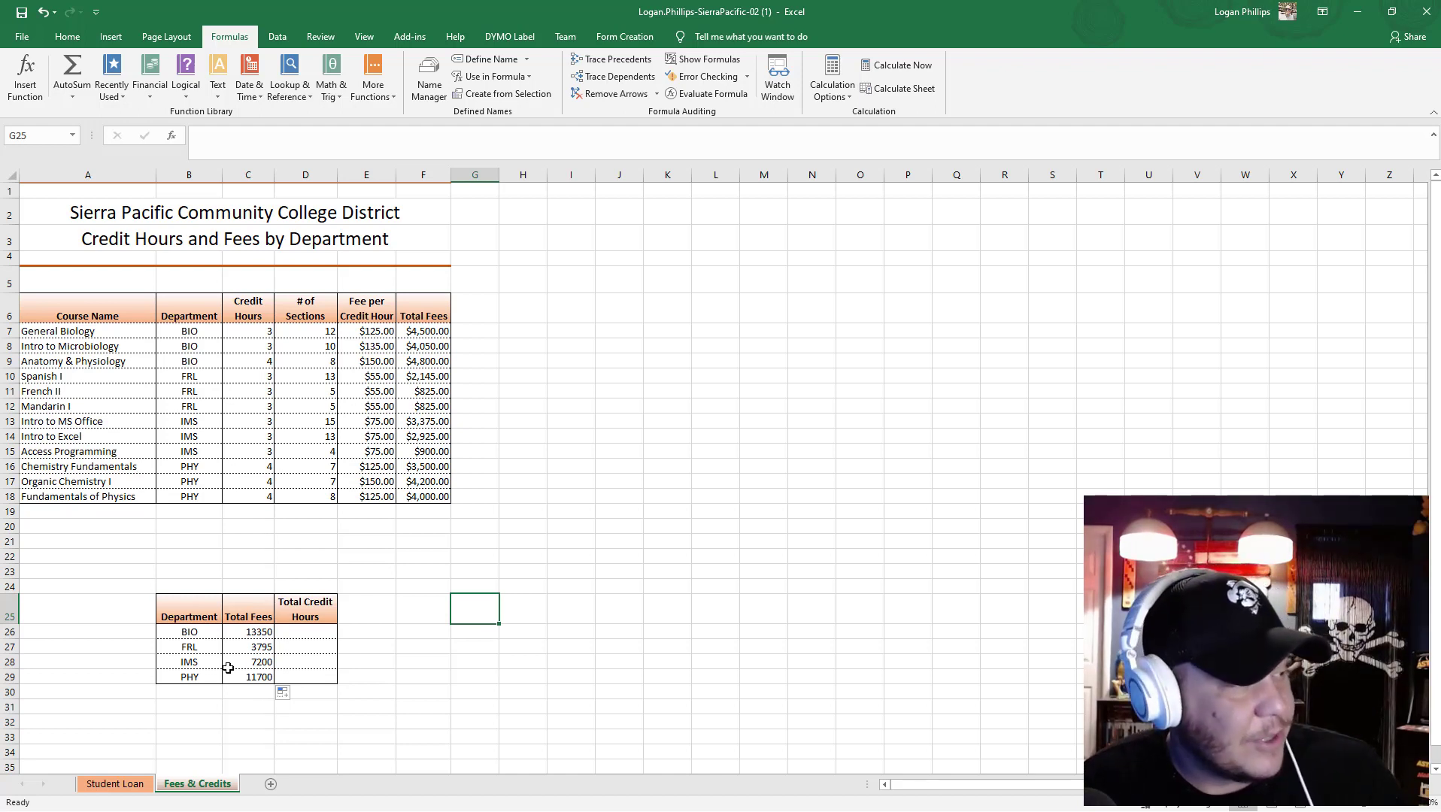
pyautogui.click(176, 494)
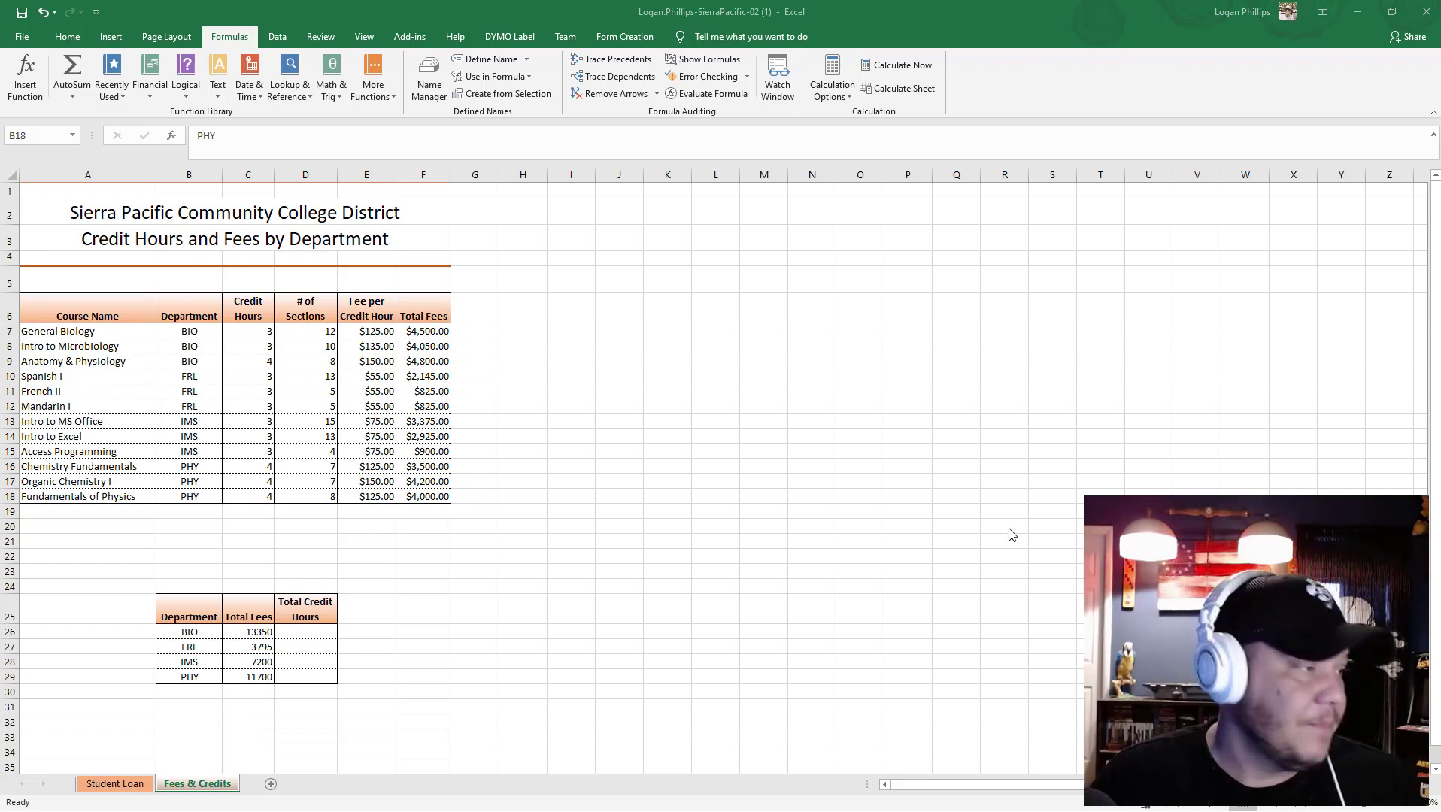
# Format the department total fees in C26:C29 as Currency and deselect them.
pyautogui.moveTo(265, 631); pyautogui.dragTo(259, 677)
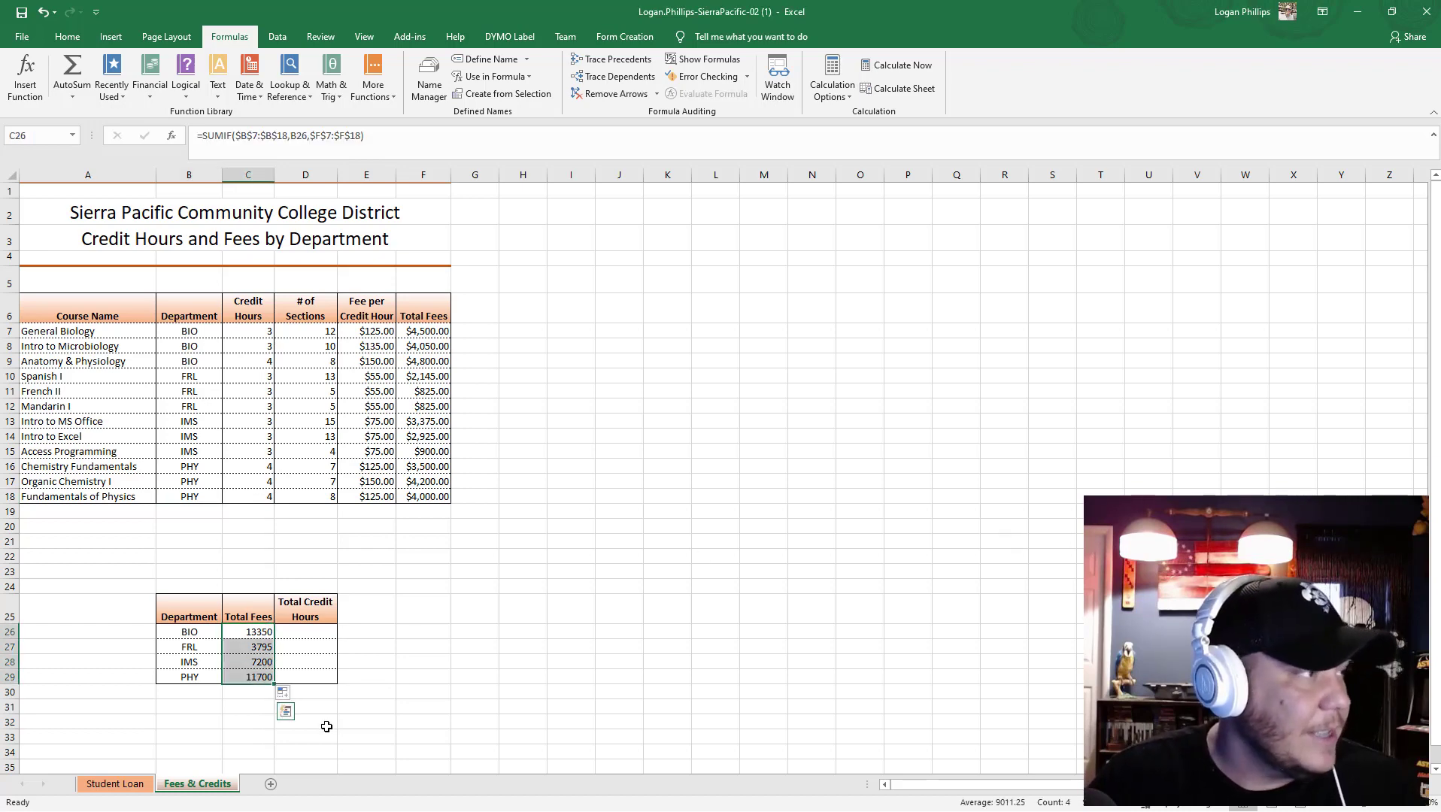
pyautogui.click(66, 36)
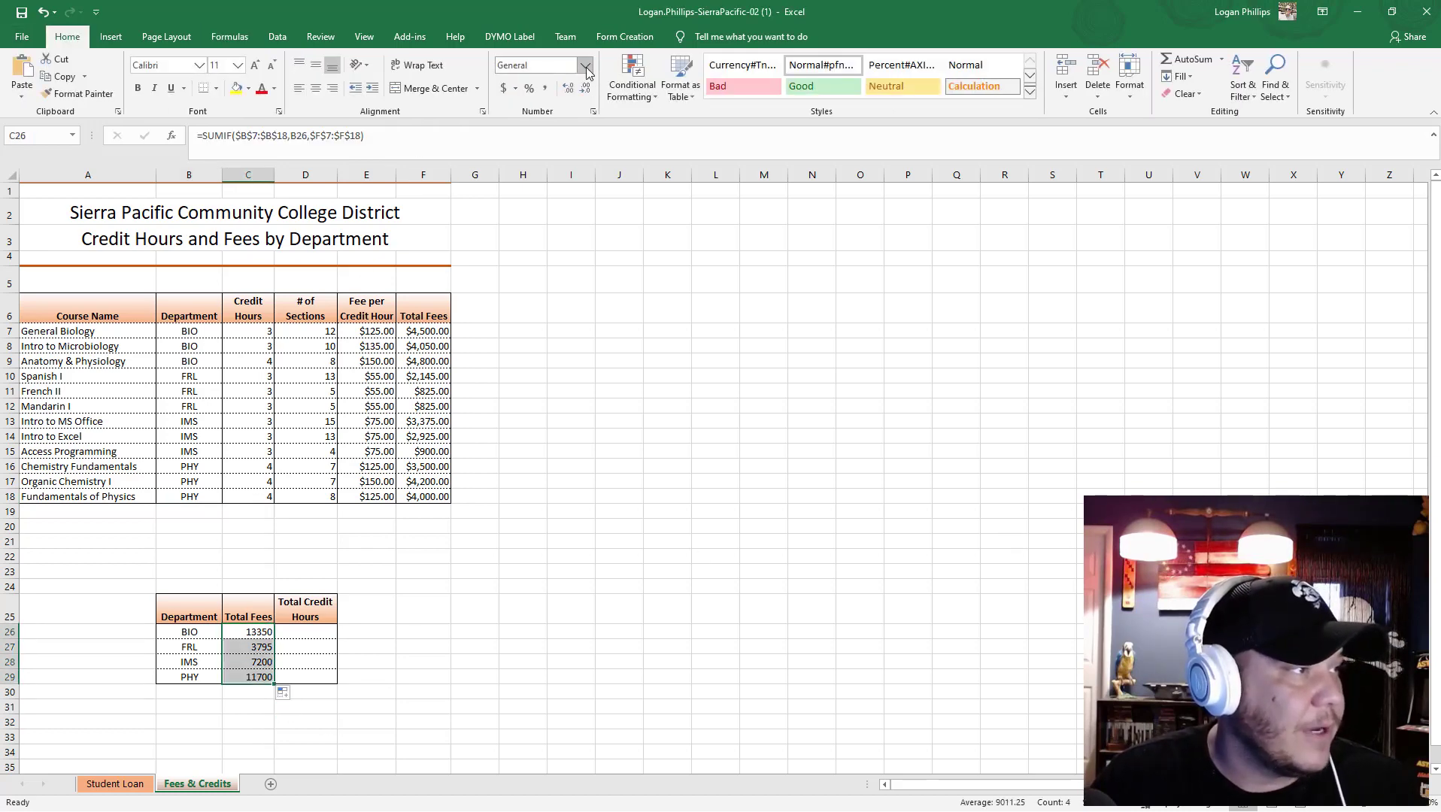
pyautogui.click(585, 67)
pyautogui.click(585, 161)
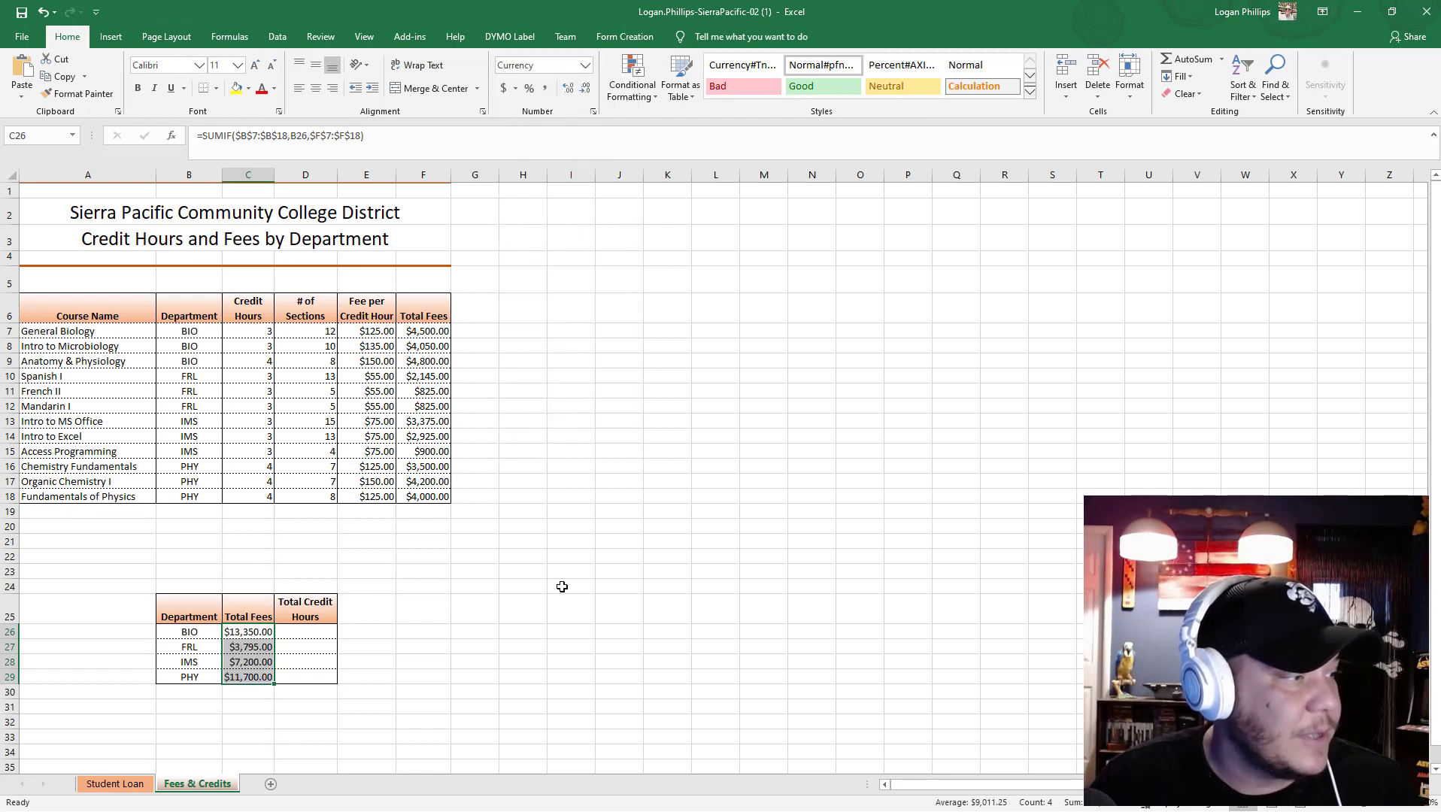
pyautogui.click(562, 587)
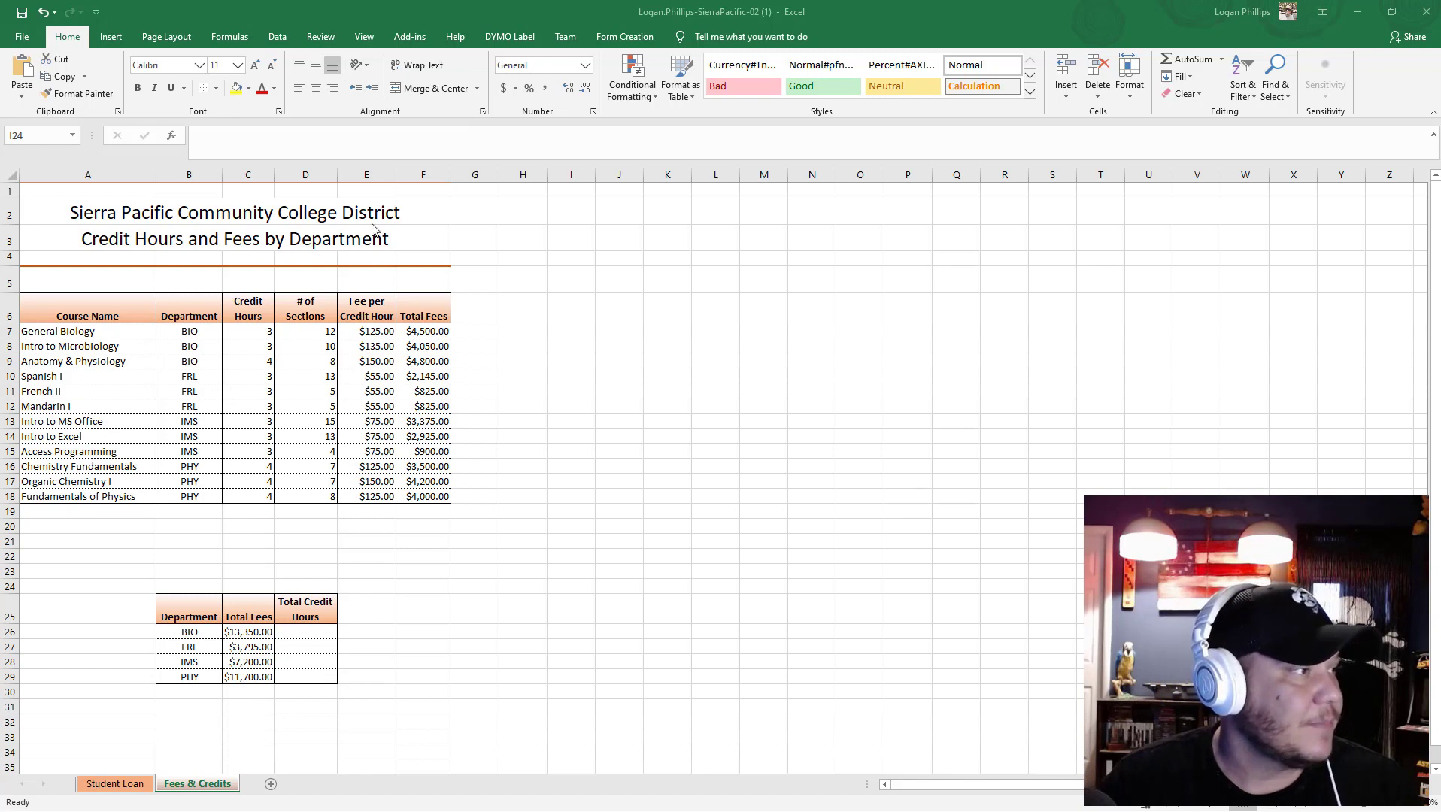
# Insert a SUMPRODUCT function in D26 that multiplies credit hours C7:C9 by the number of sections D7:D9.
pyautogui.click(314, 631)
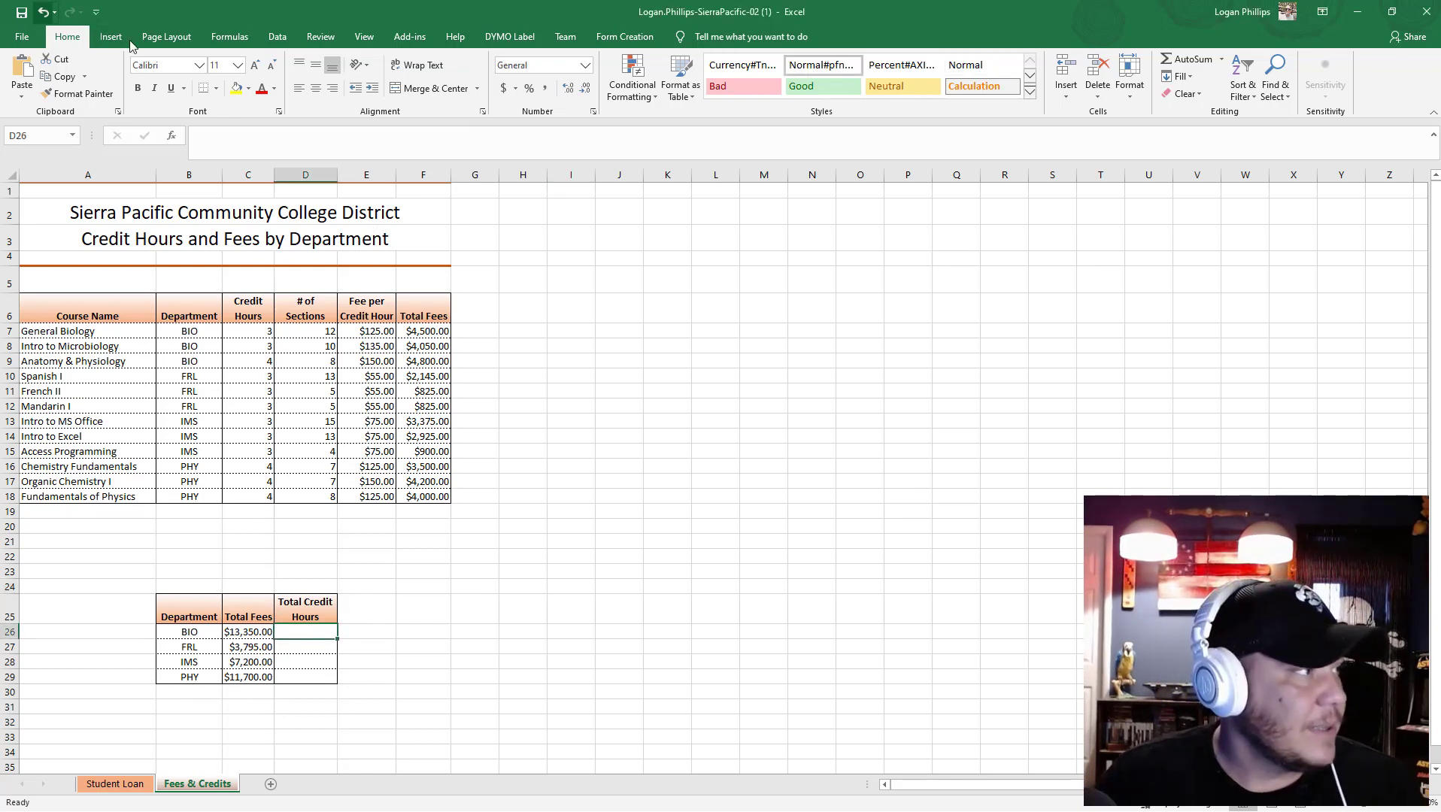
pyautogui.click(239, 38)
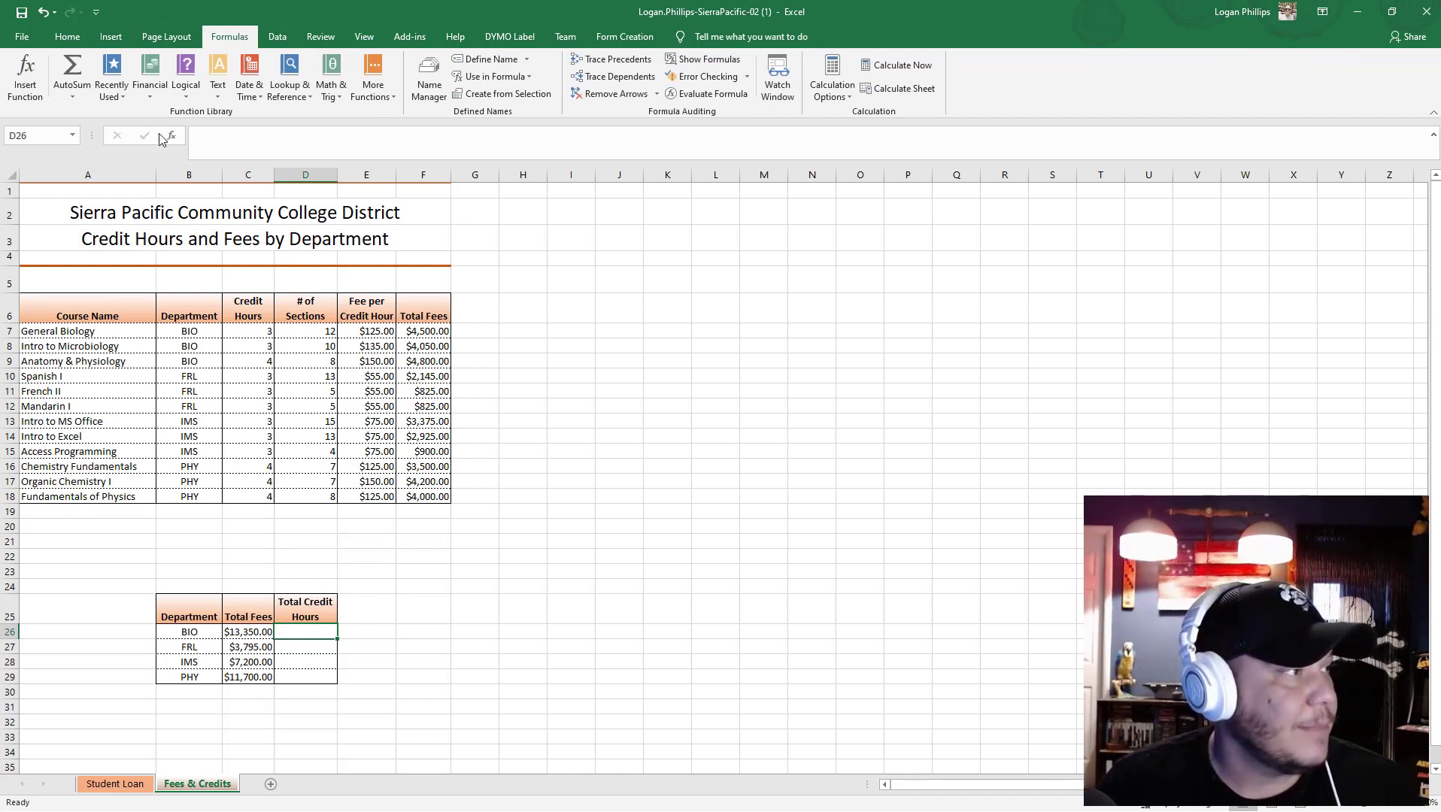
pyautogui.click(325, 93)
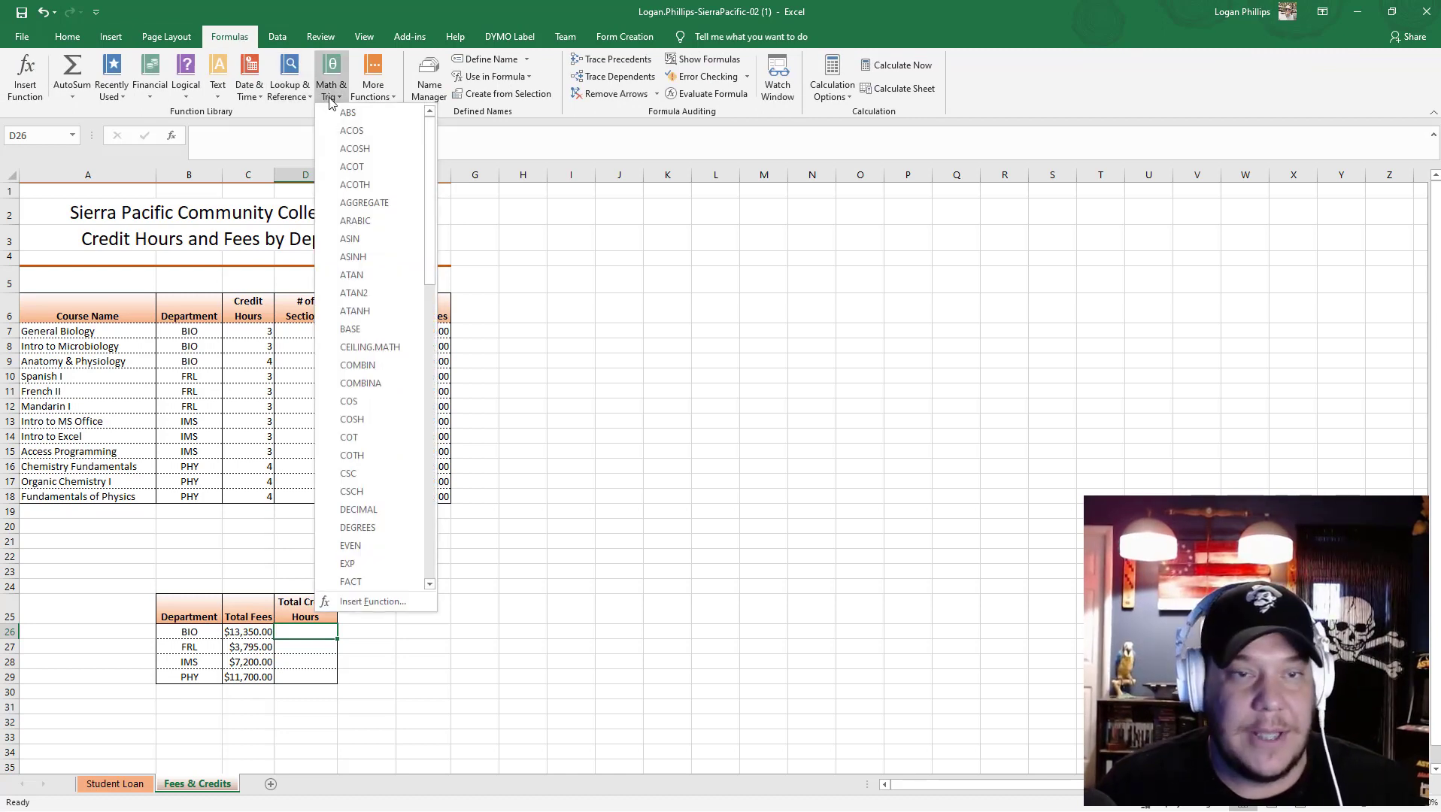
pyautogui.scroll(-14, 353, 348)
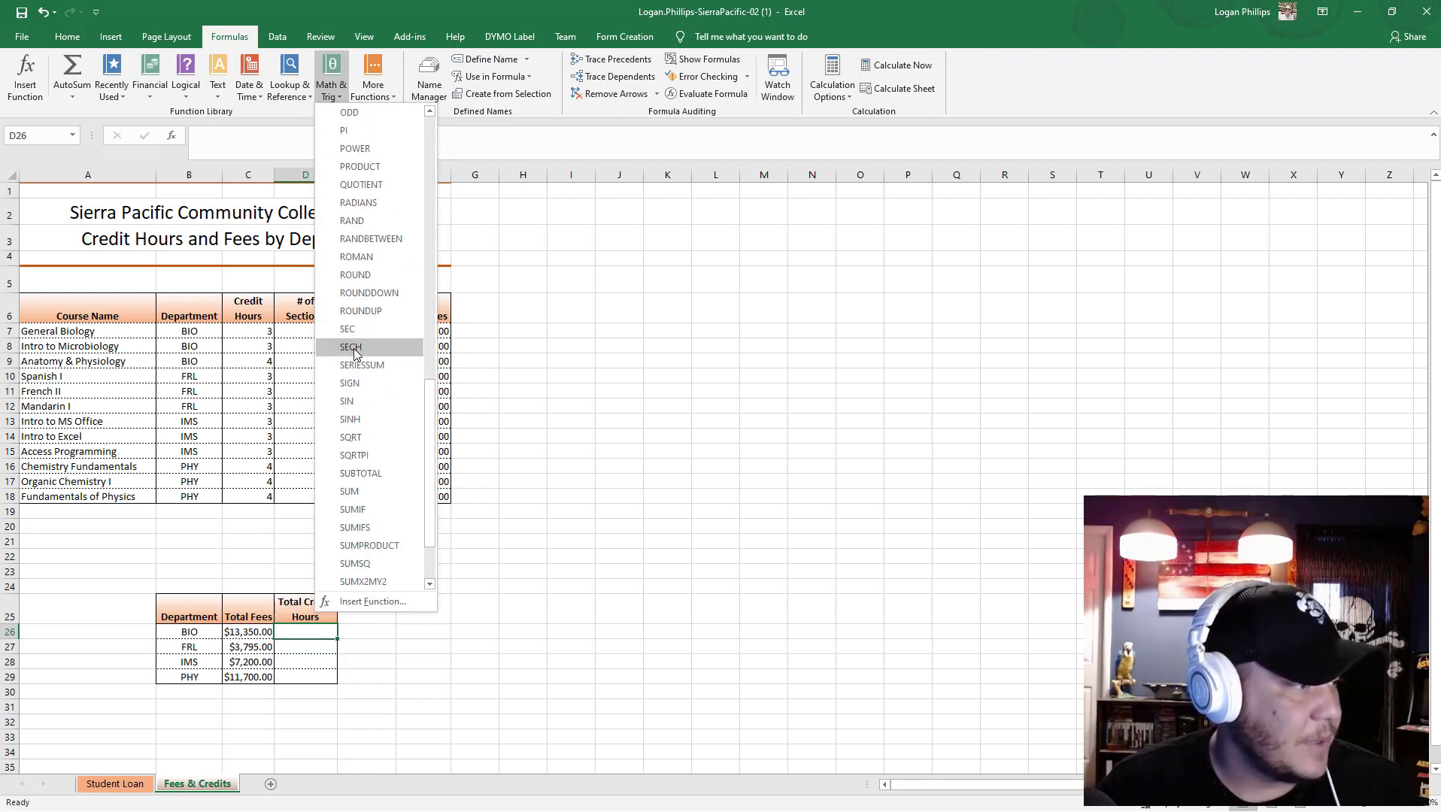
pyautogui.click(360, 546)
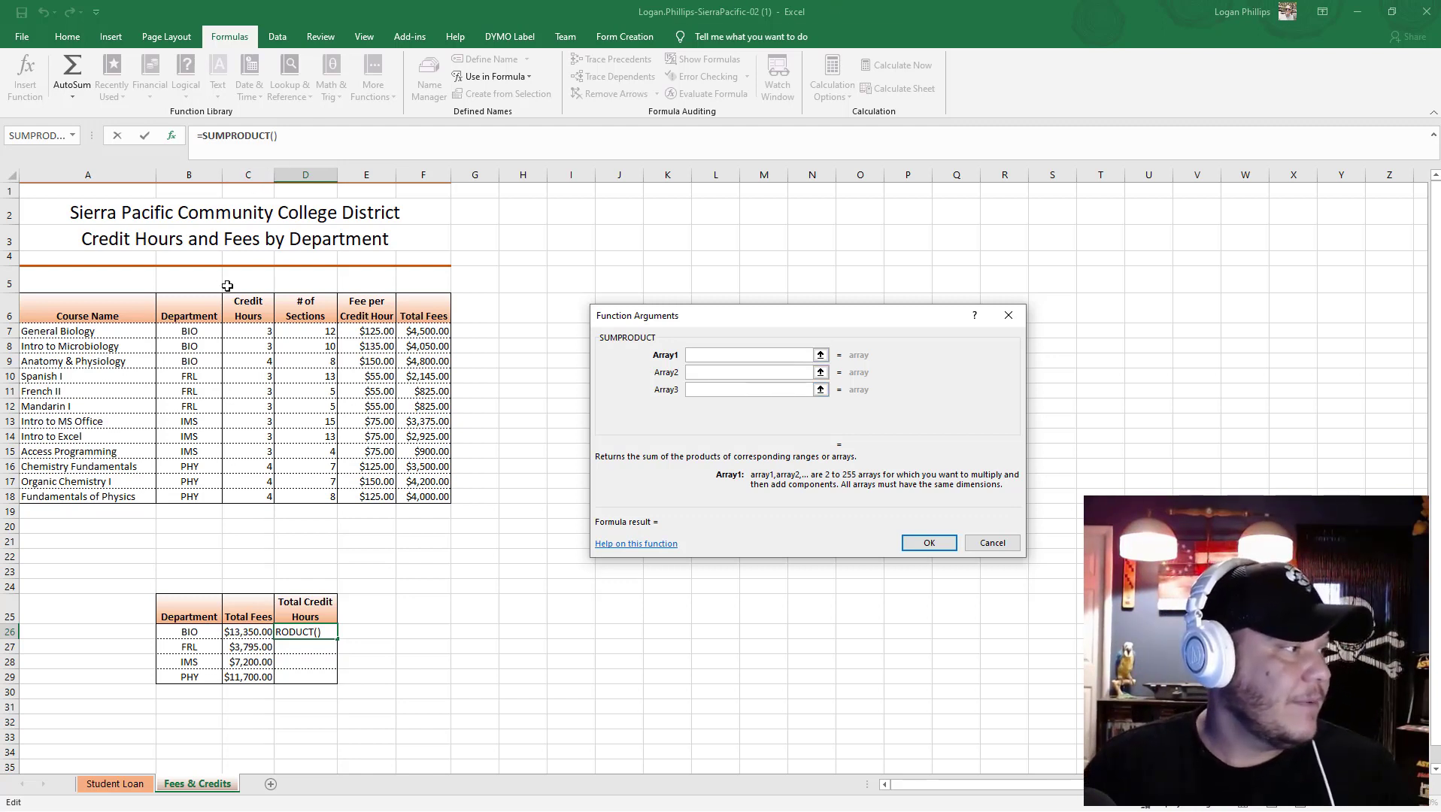
pyautogui.click(247, 331)
pyautogui.moveTo(247, 331)
pyautogui.mouseDown()
pyautogui.moveTo(249, 410)
pyautogui.moveTo(252, 272)
pyautogui.moveTo(254, 355)
pyautogui.mouseUp()
pyautogui.moveTo(254, 355); pyautogui.dragTo(254, 354)
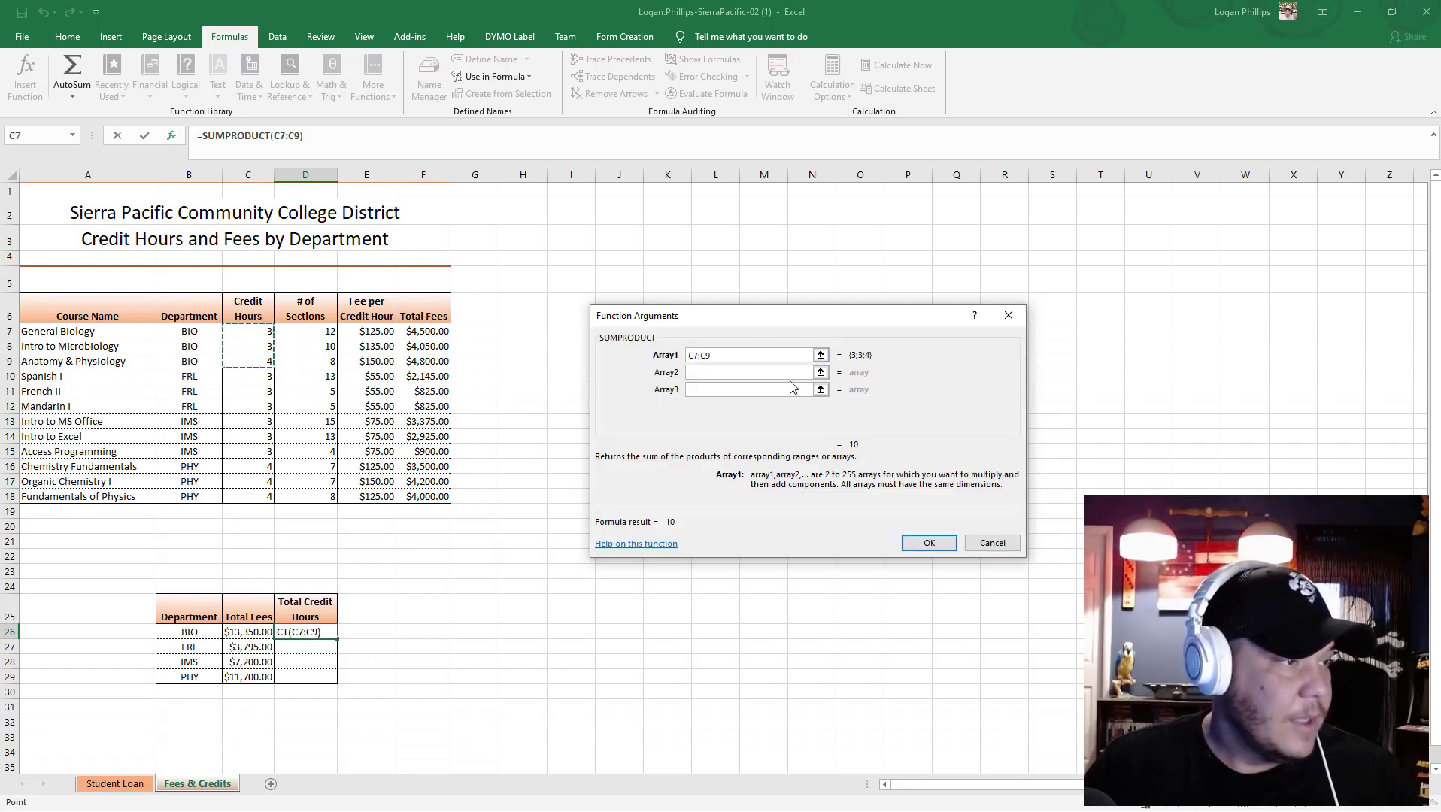
pyautogui.click(743, 374)
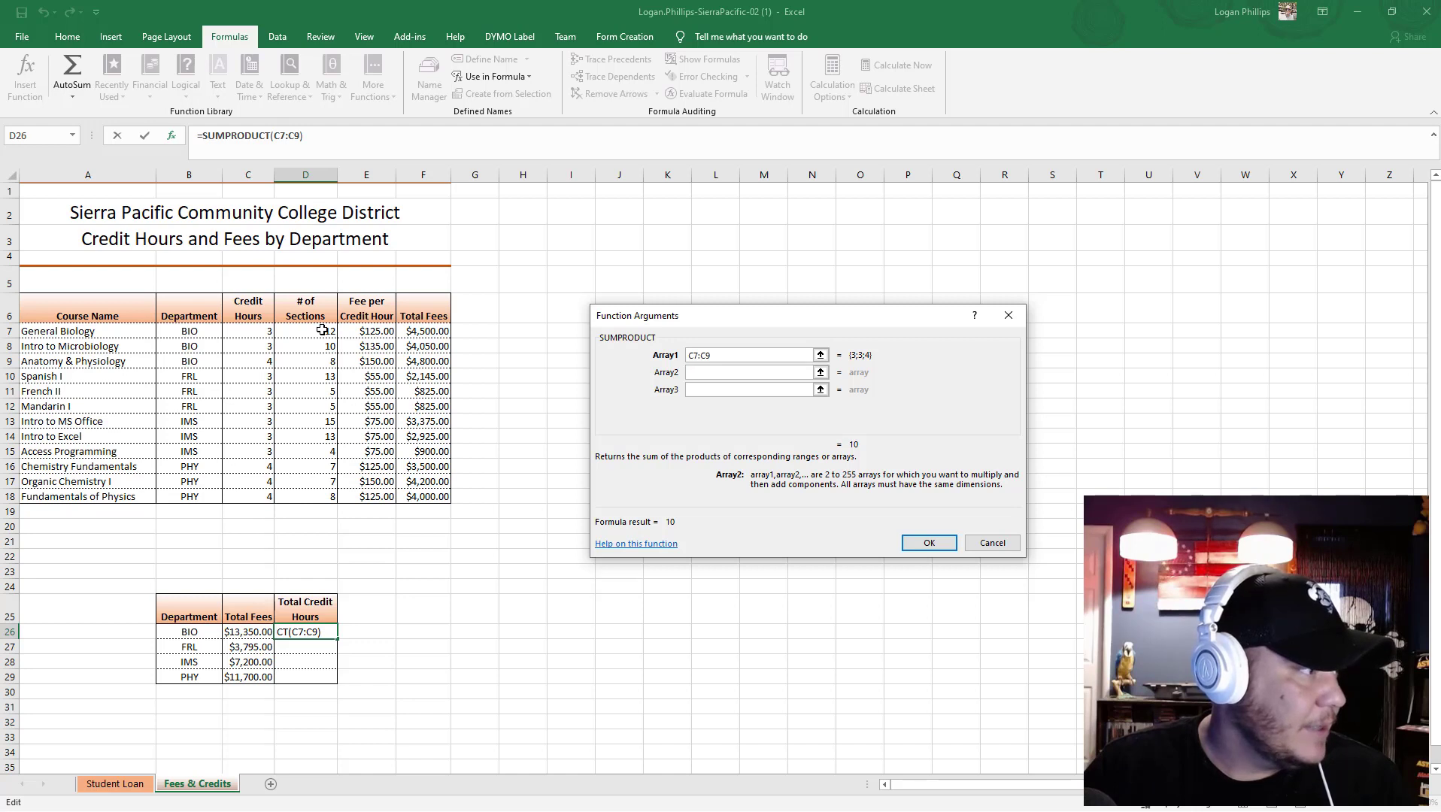
pyautogui.moveTo(322, 330); pyautogui.dragTo(314, 361)
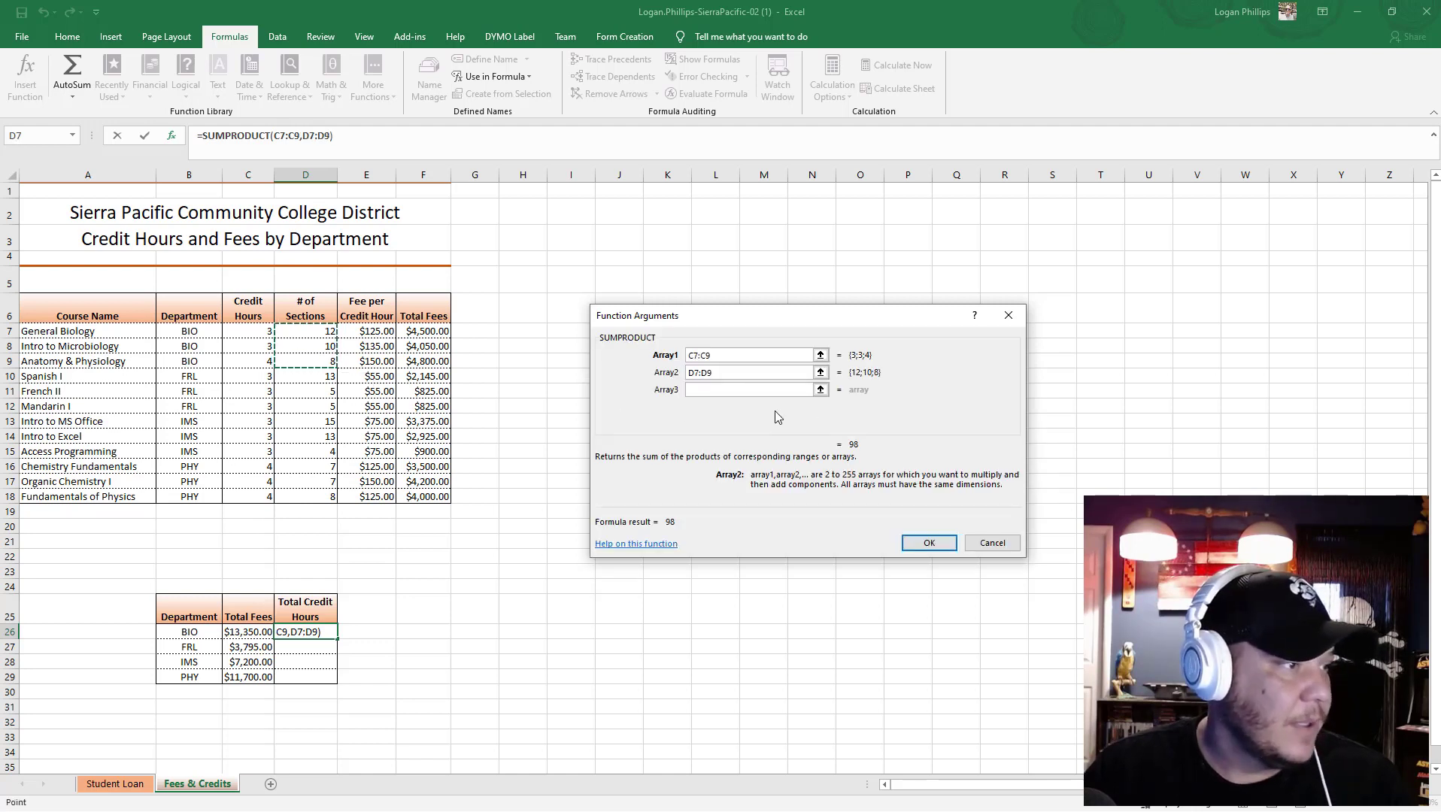
pyautogui.click(776, 391)
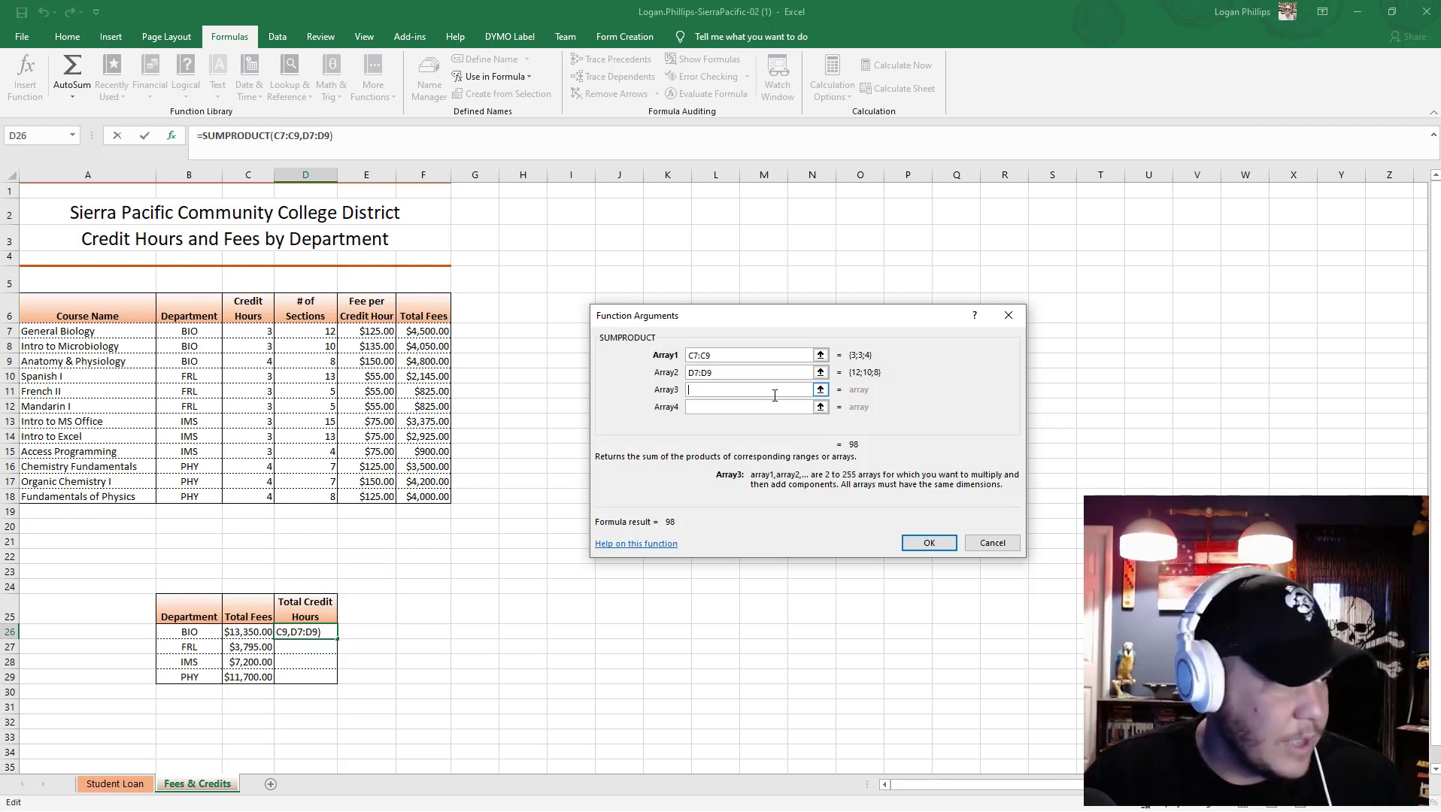
pyautogui.click(929, 543)
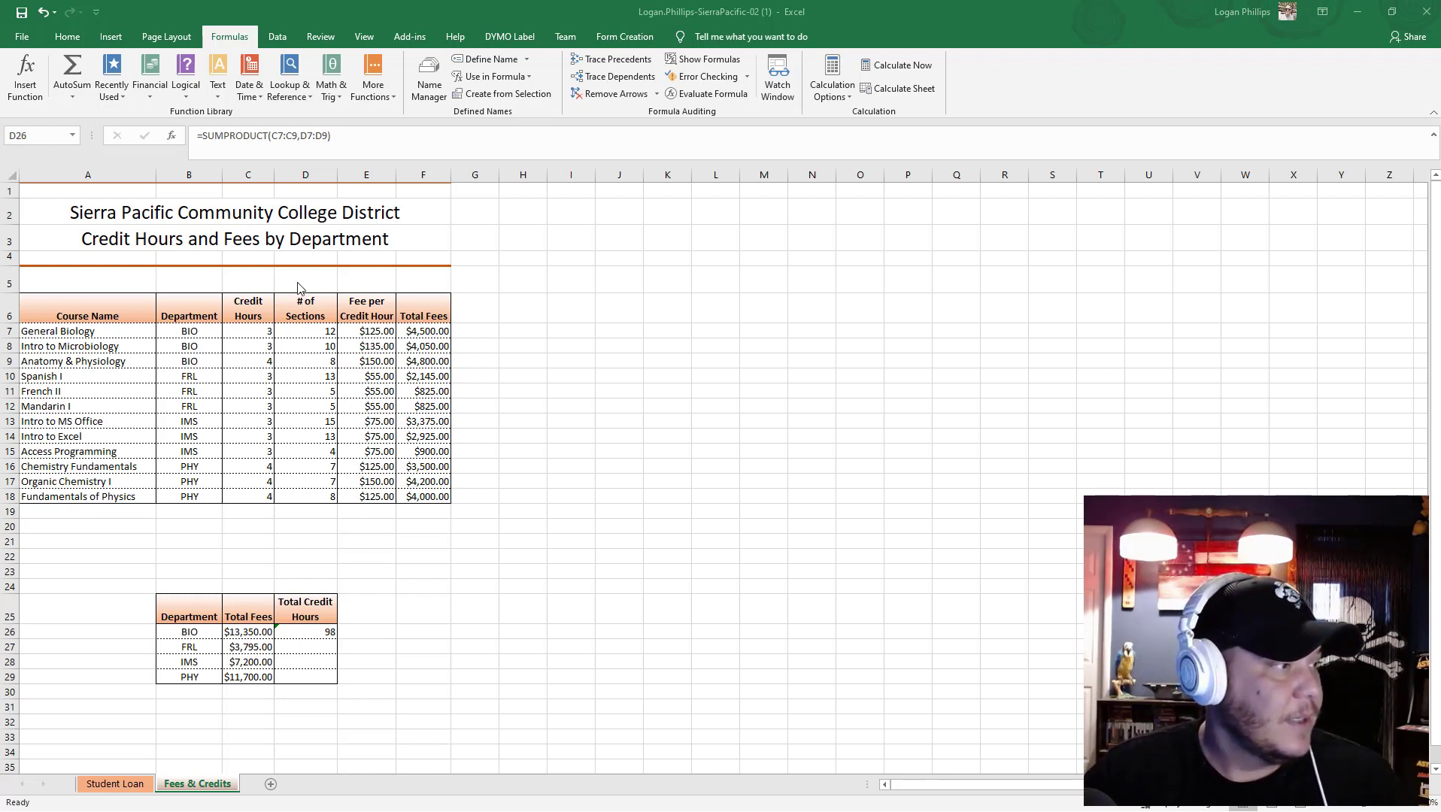
# Check the ranges of the SUMPRODUCT formula in D26 and ignore its error about omitted adjacent cells.
pyautogui.click(305, 639)
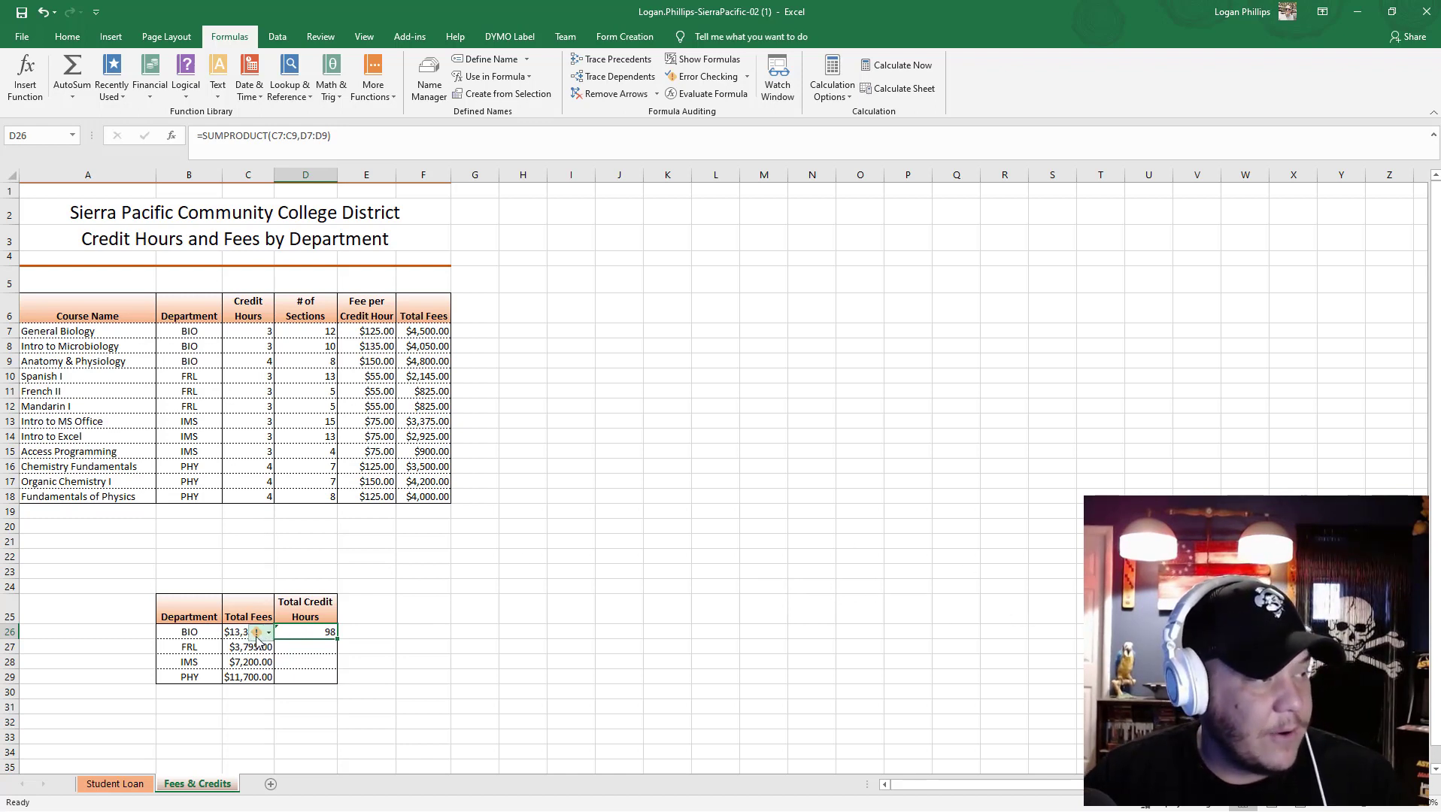
pyautogui.moveTo(256, 638)
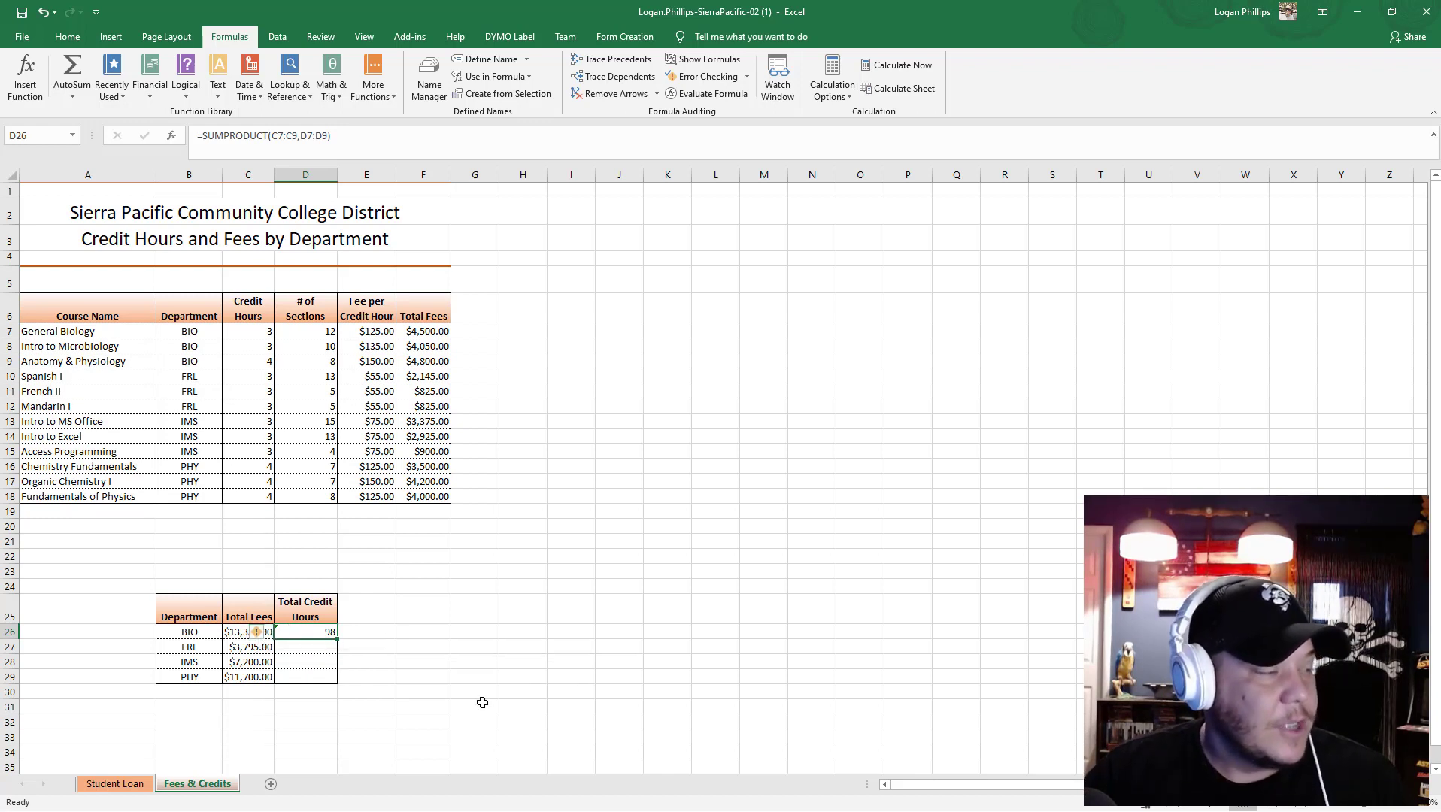
pyautogui.click(366, 139)
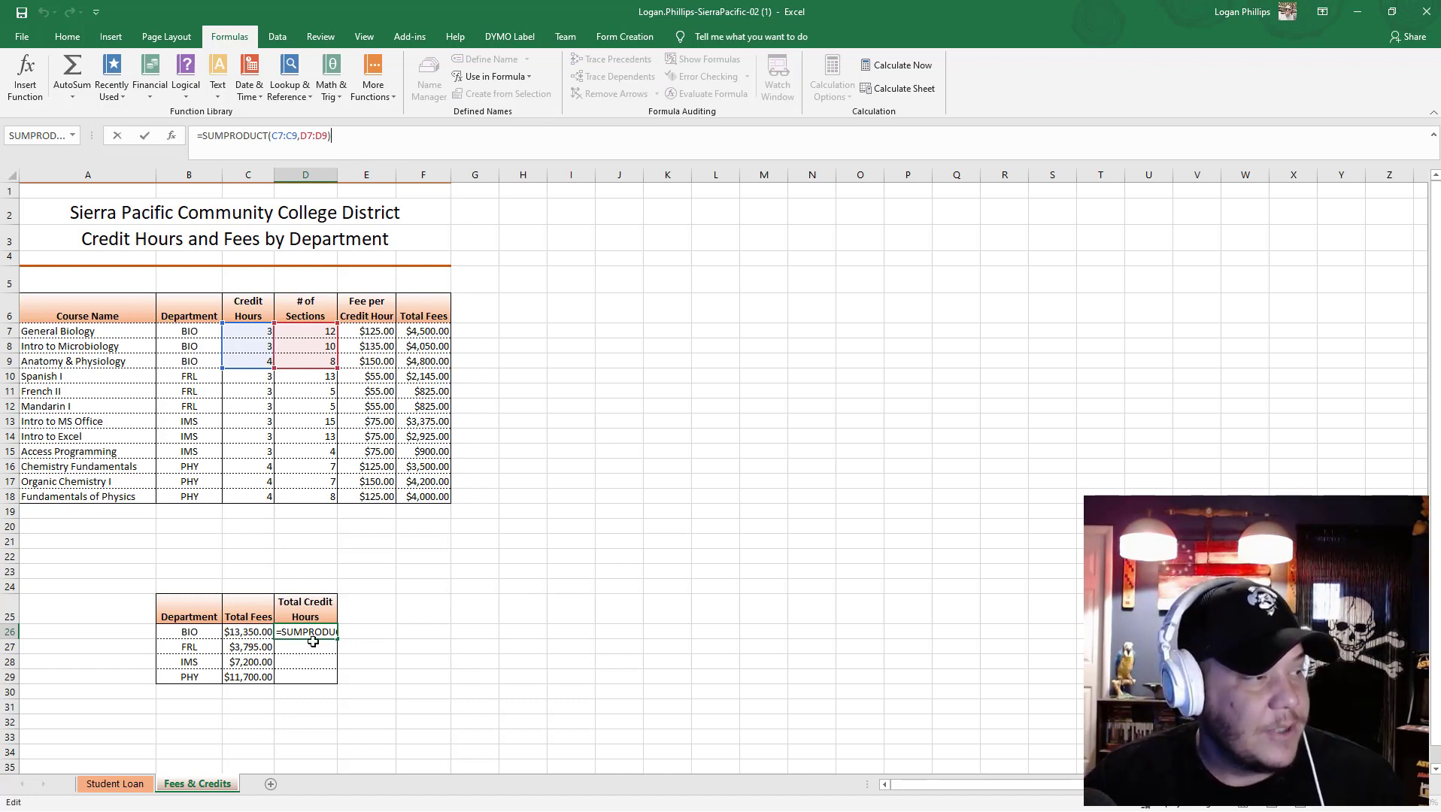
pyautogui.hotkey('ctrl', 'Return')
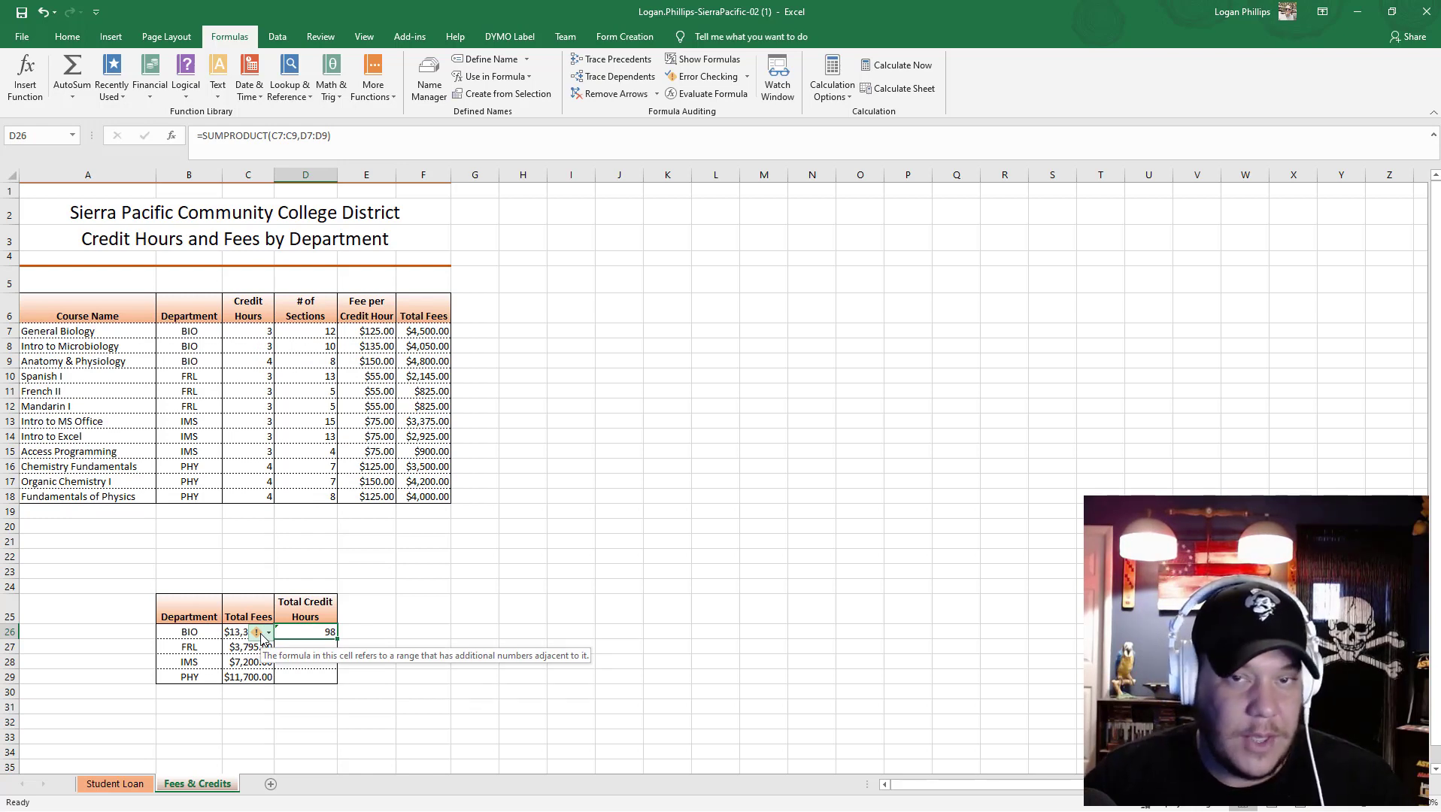
pyautogui.click(257, 636)
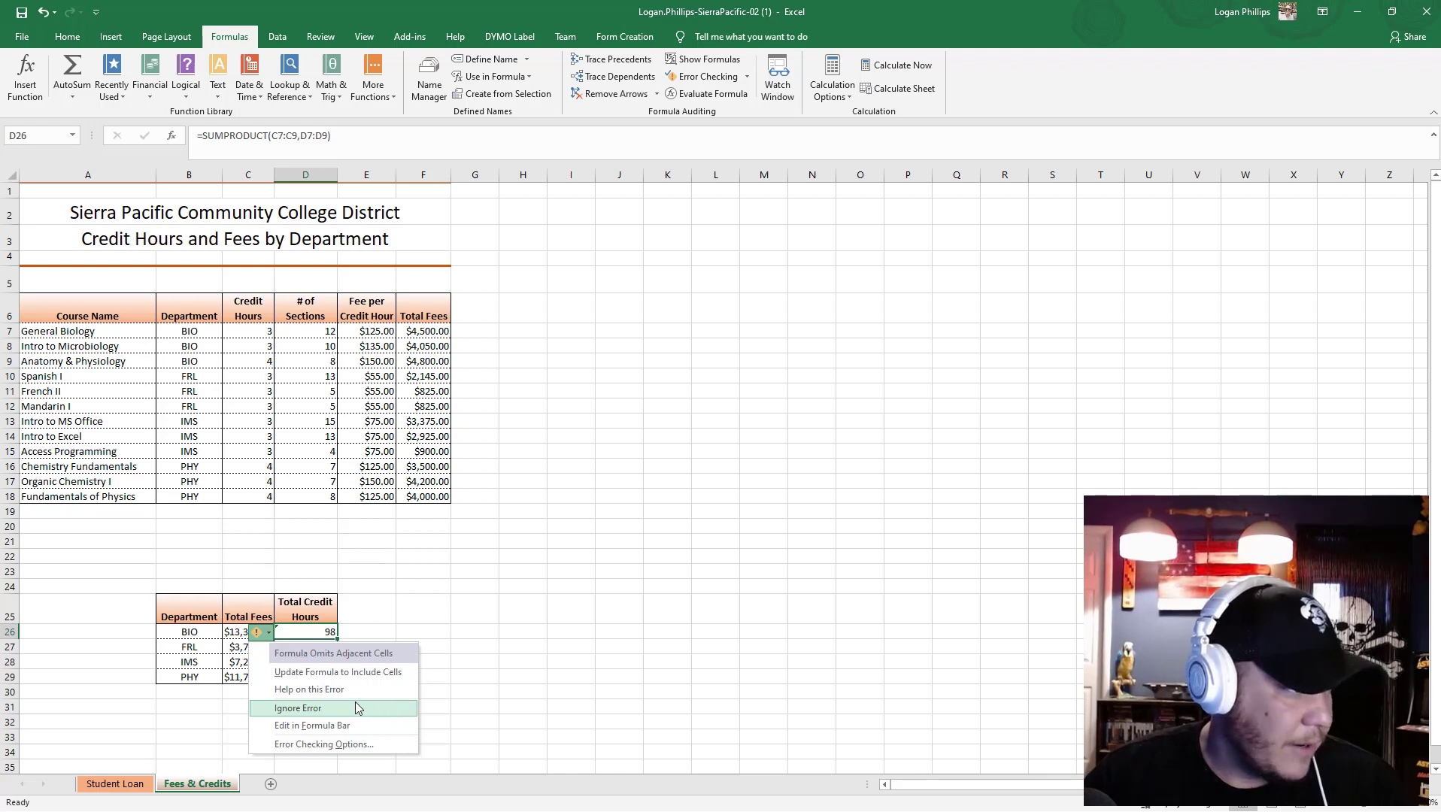
pyautogui.press('Escape')
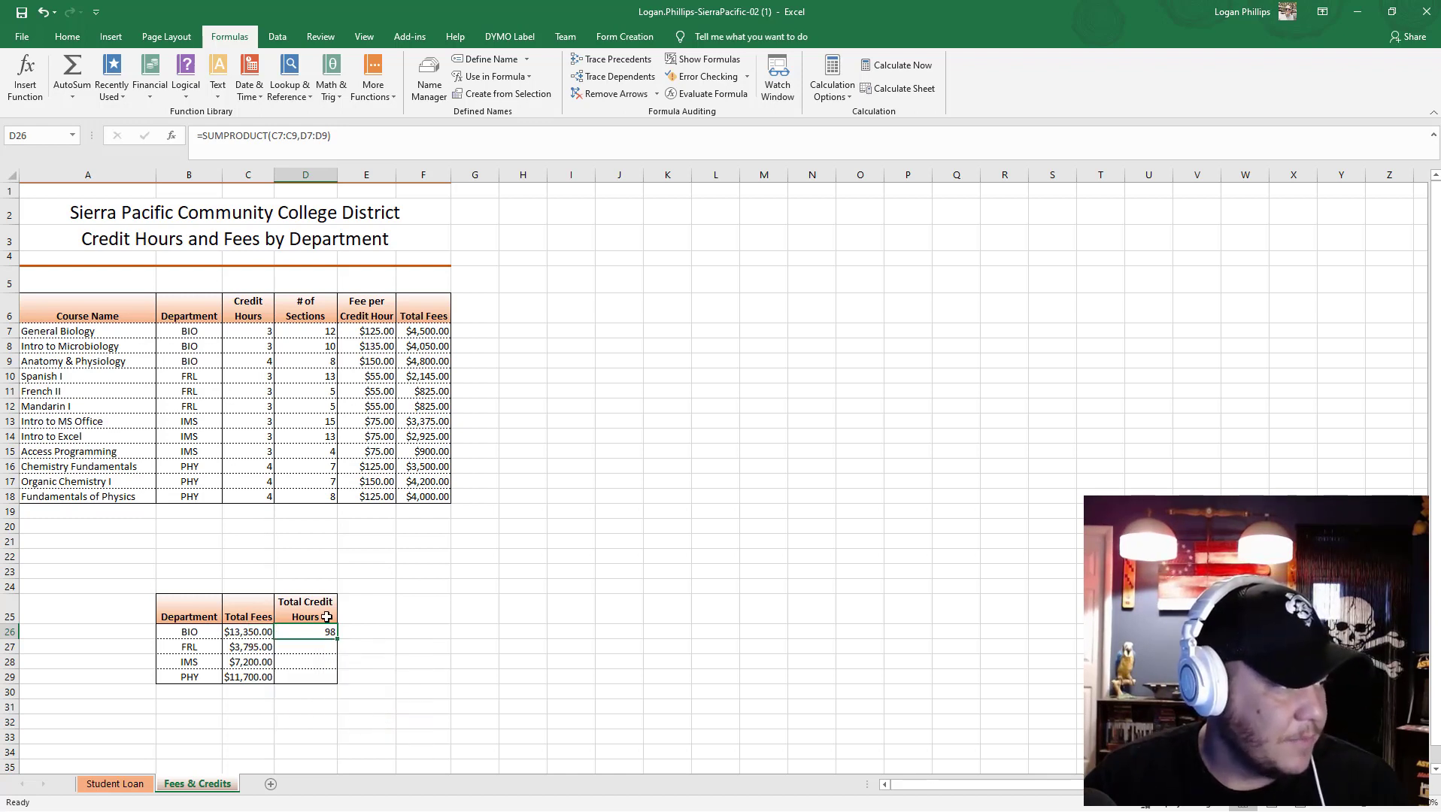
pyautogui.click(330, 649)
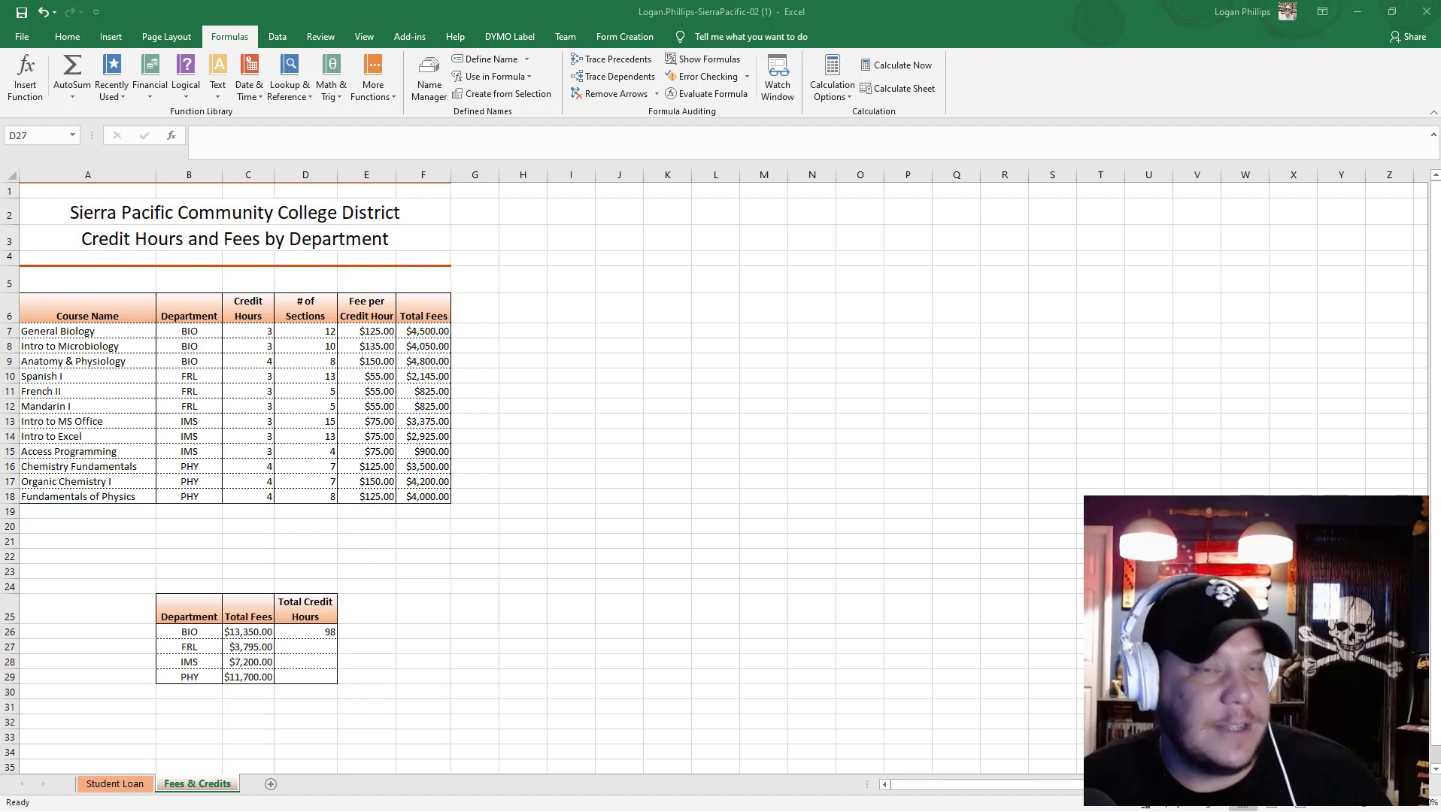
# Fill the SUMPRODUCT formula from D26 down through D29 without formatting and deselect the range.
pyautogui.click(330, 631)
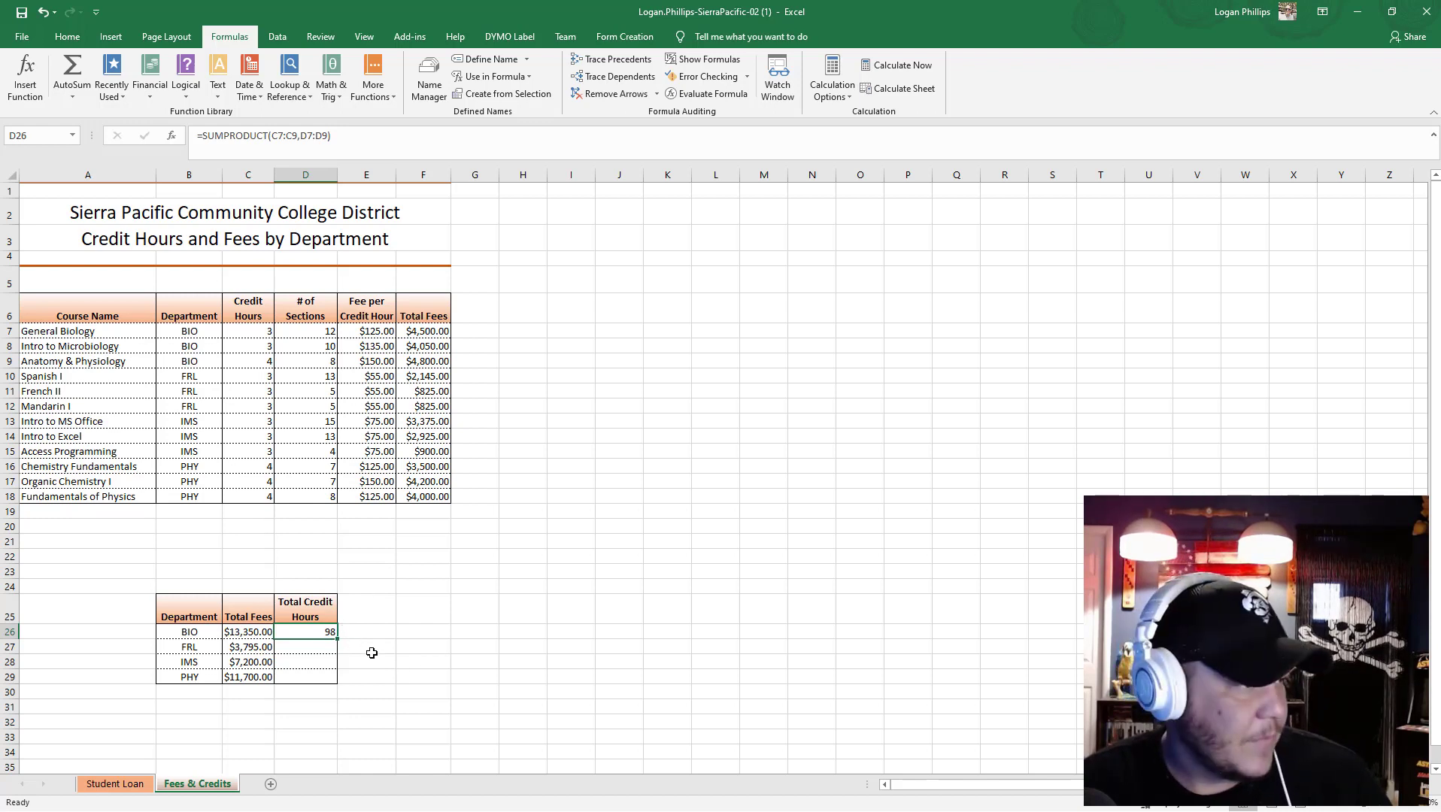
pyautogui.moveTo(338, 638); pyautogui.dragTo(338, 682)
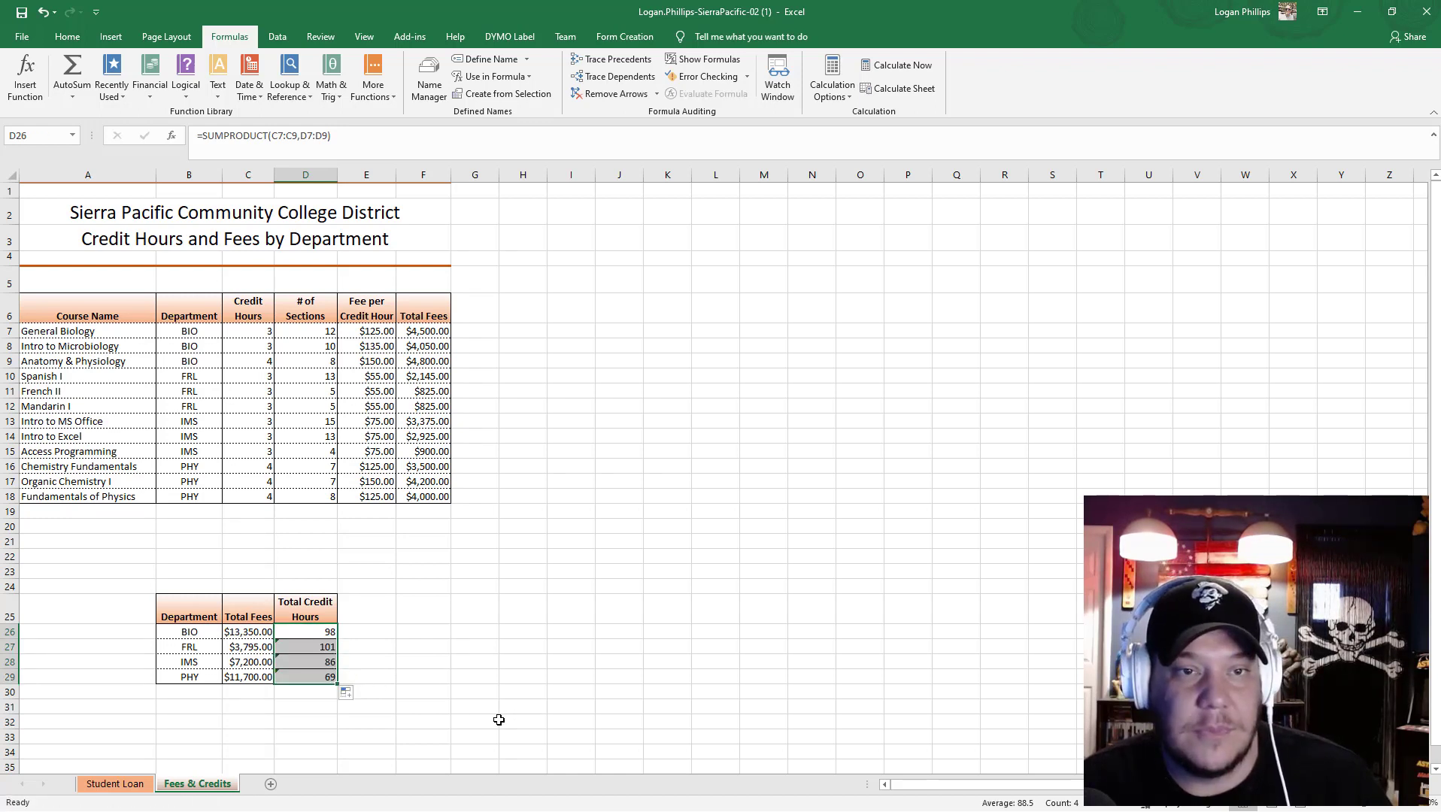
pyautogui.click(358, 695)
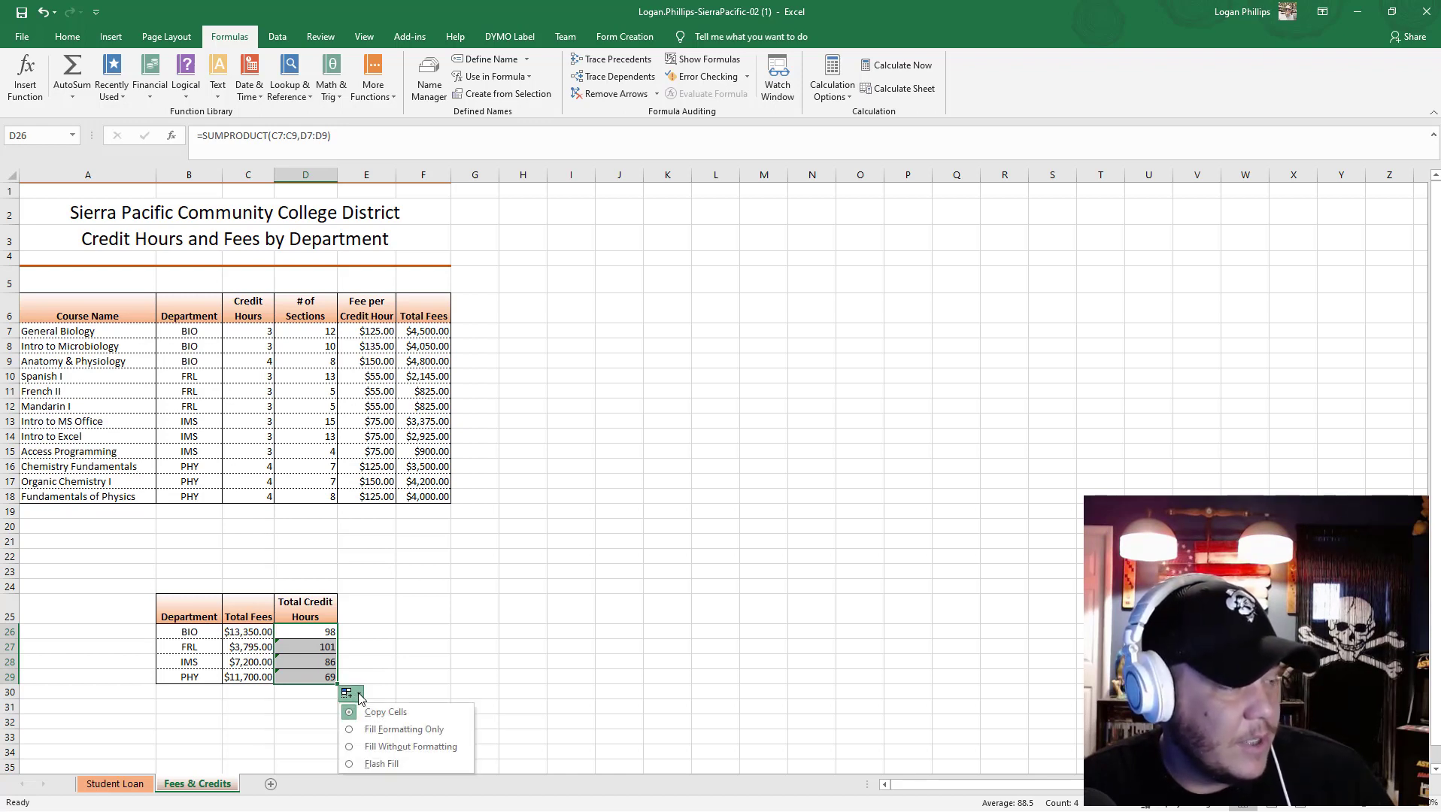
pyautogui.click(417, 749)
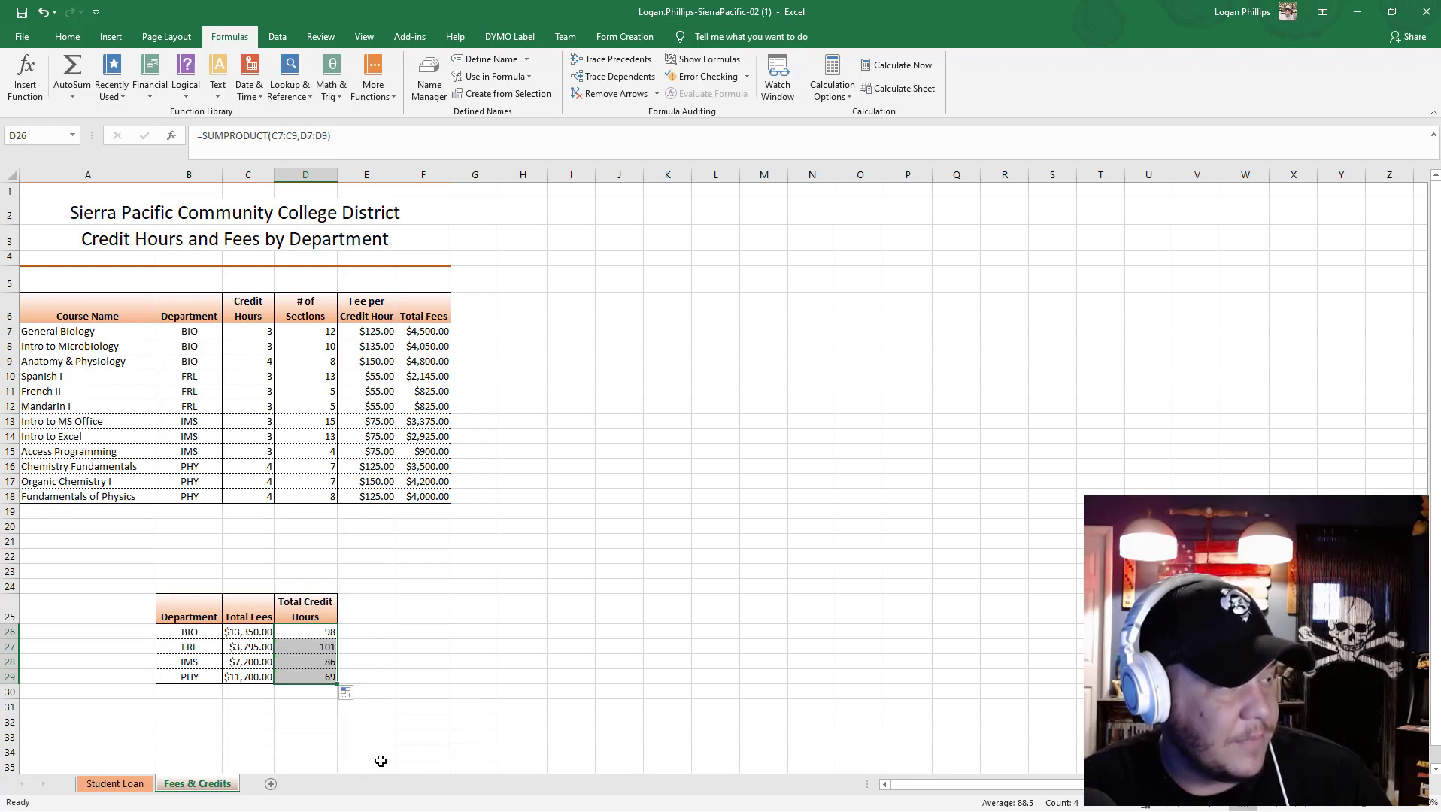
pyautogui.click(379, 763)
# Examine which ranges the filled SUMPRODUCT formulas in the Total Credit Hours column reference.
pyautogui.click(312, 634)
pyautogui.click(310, 648)
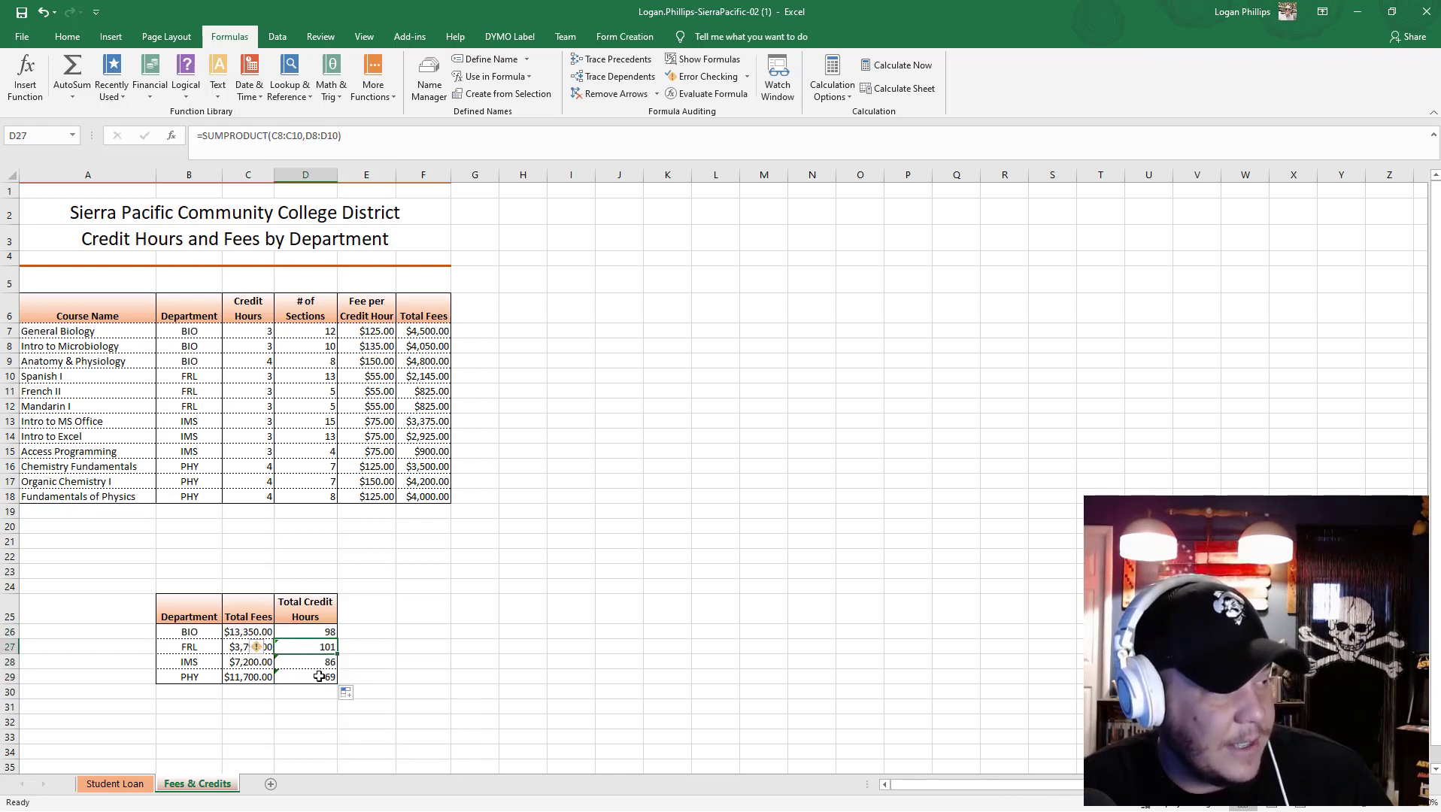
pyautogui.click(320, 676)
pyautogui.click(489, 693)
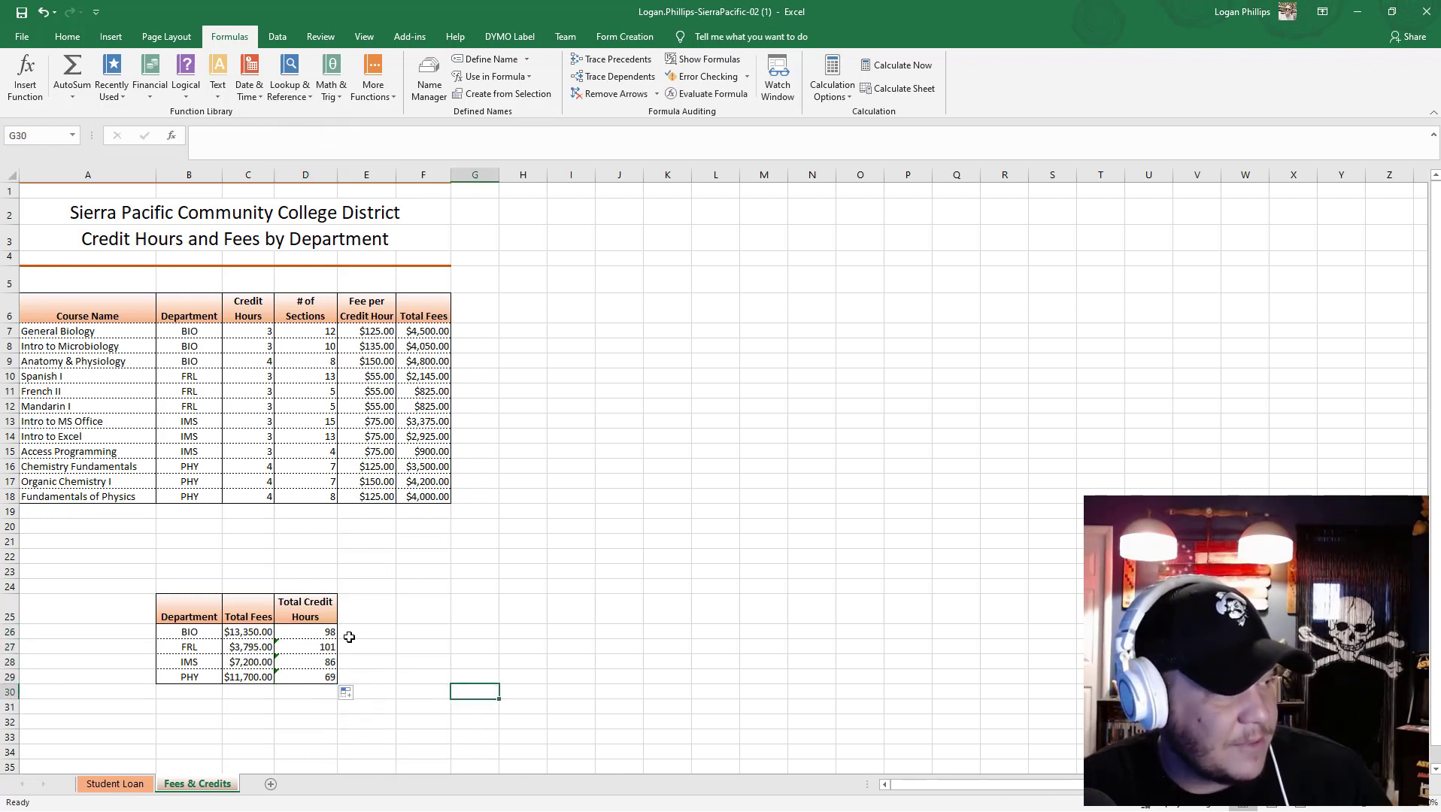
pyautogui.click(322, 650)
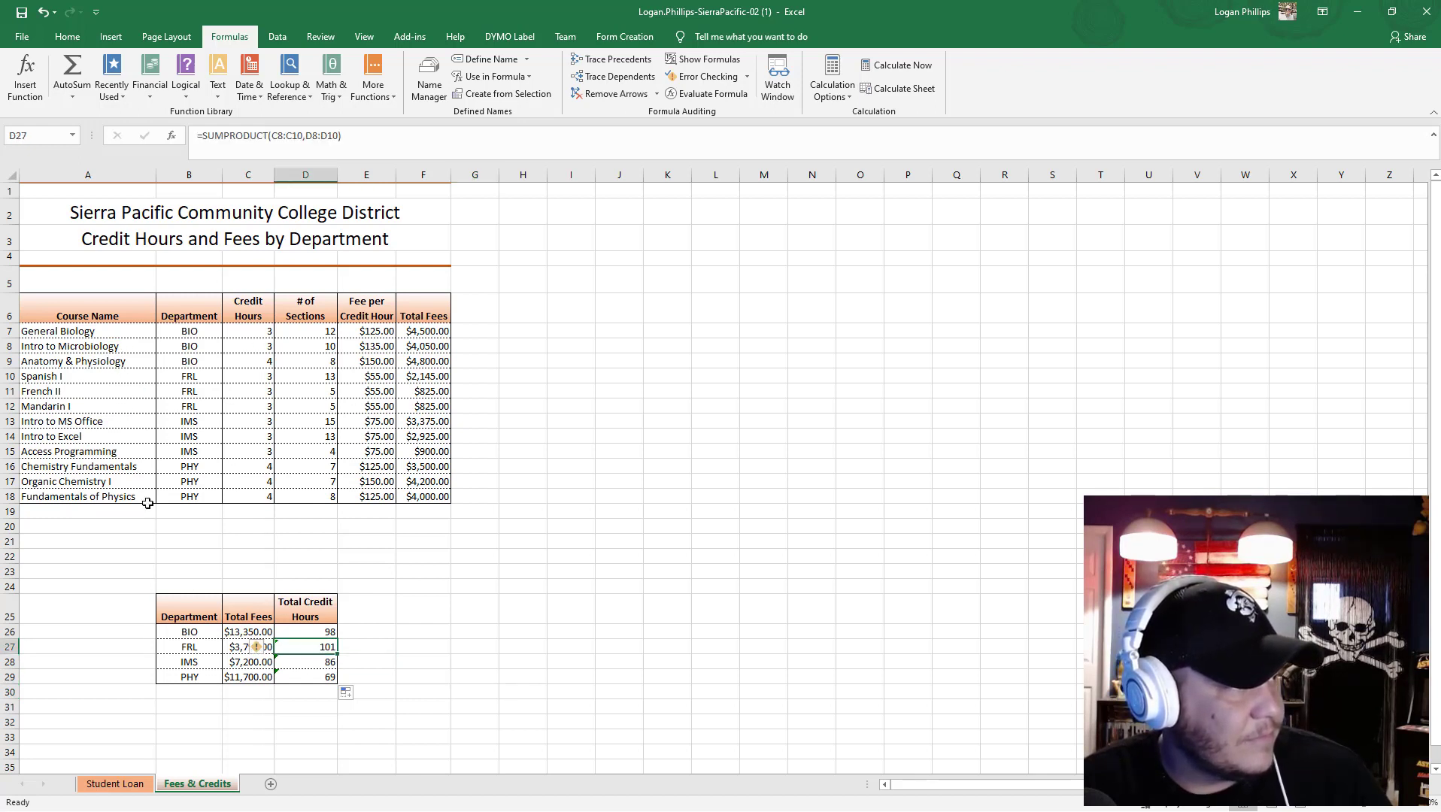
pyautogui.click(318, 662)
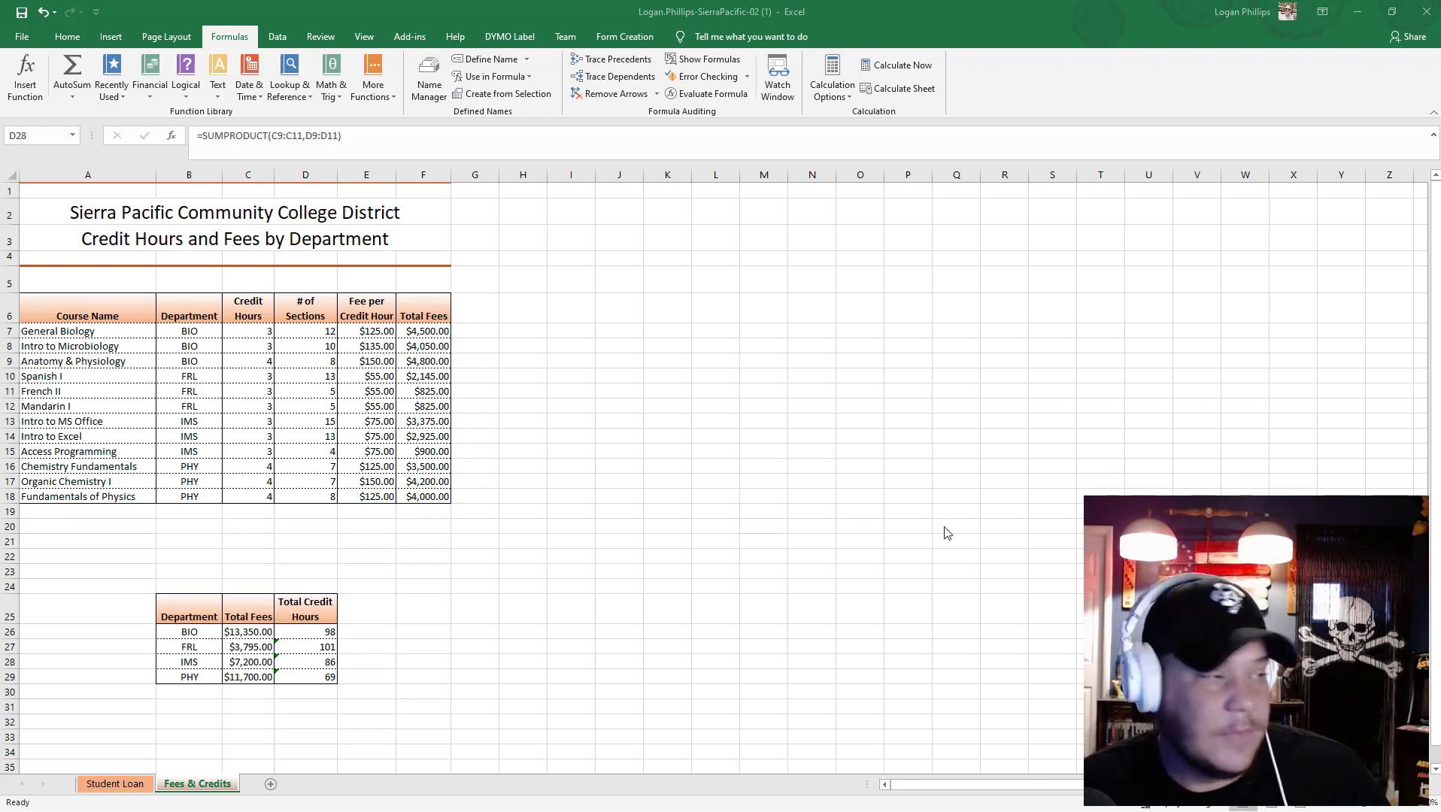
# Ignore the omitted adjacent cells errors in D27, D28 and D29, and deselect the cells.
pyautogui.click(290, 648)
pyautogui.click(300, 643)
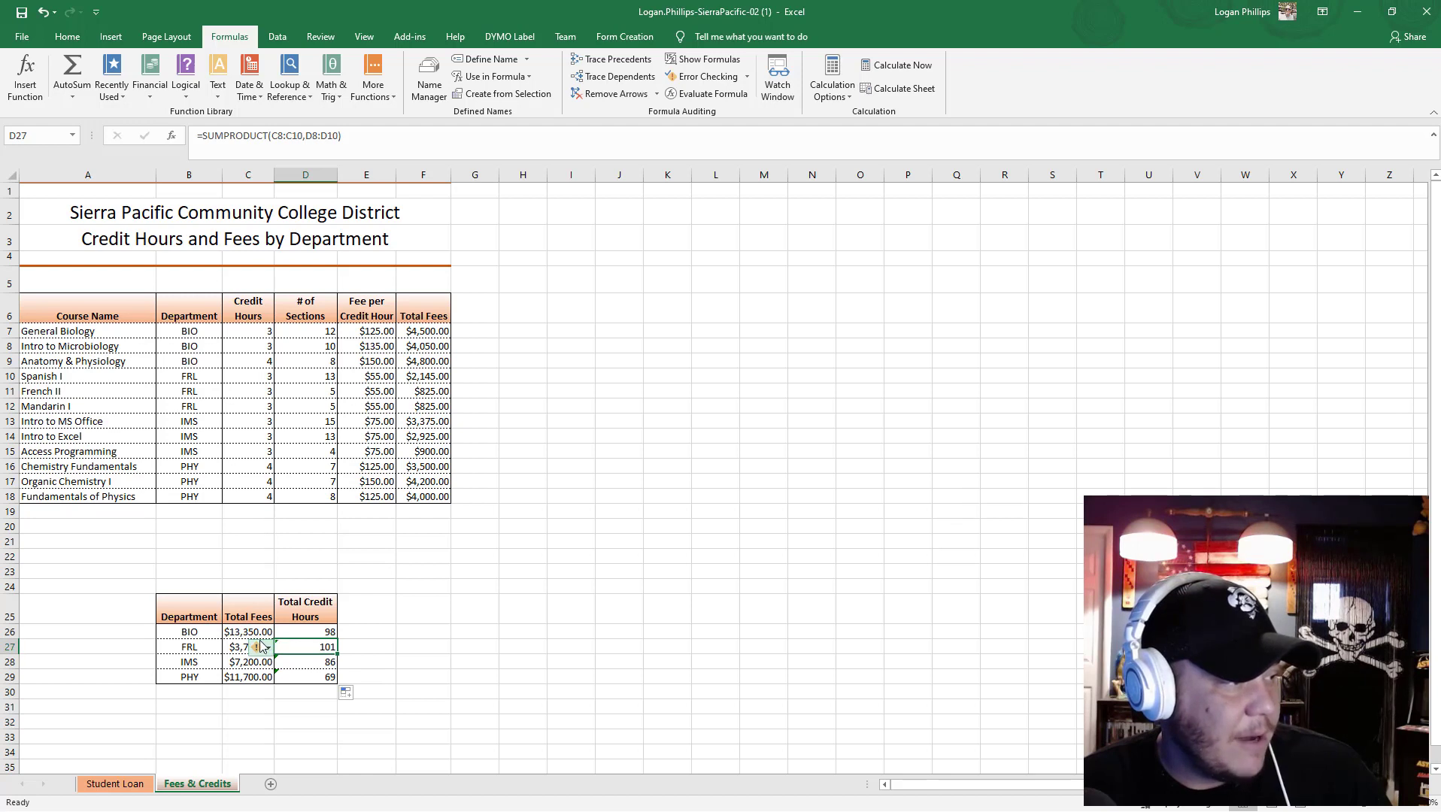
pyautogui.click(260, 647)
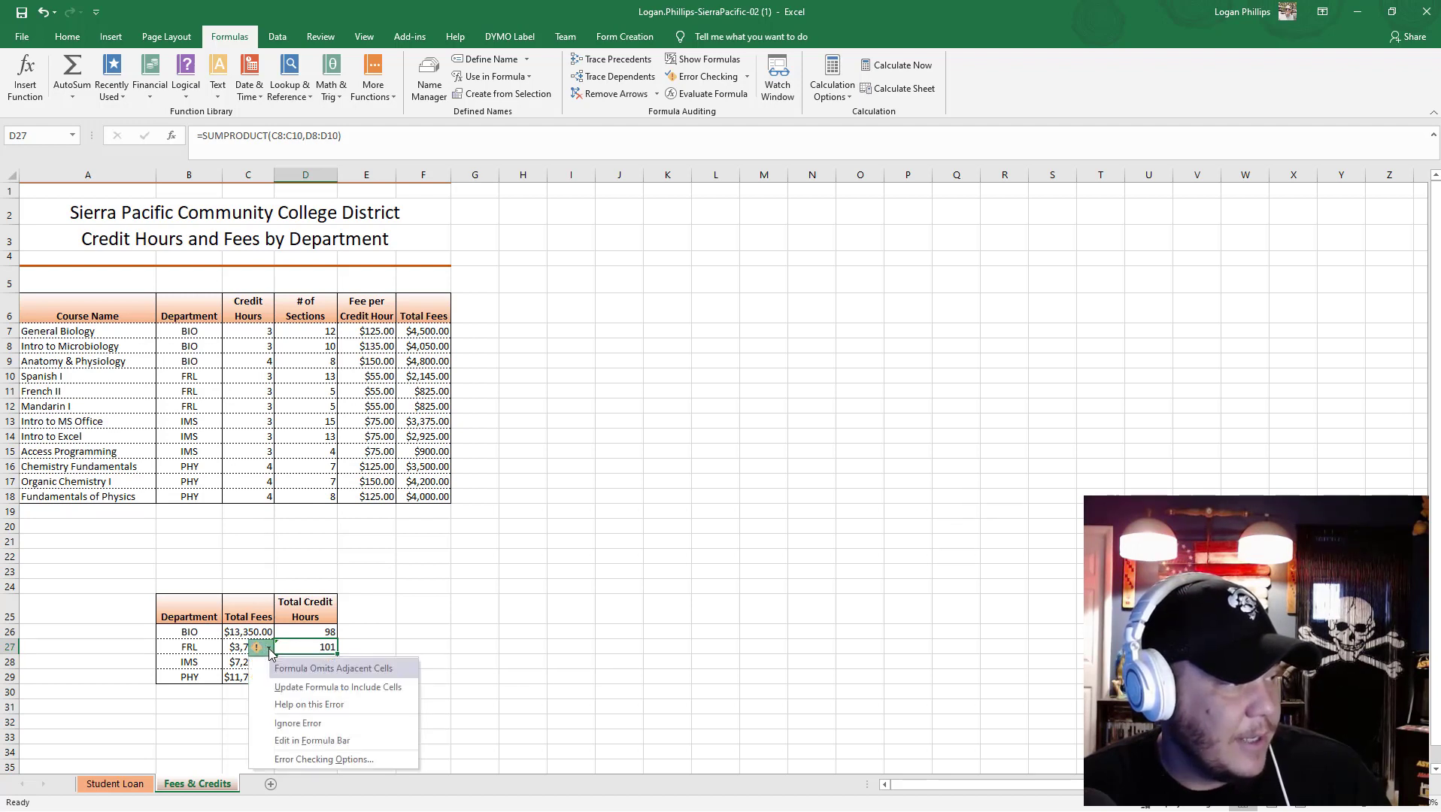
pyautogui.click(382, 723)
pyautogui.click(323, 666)
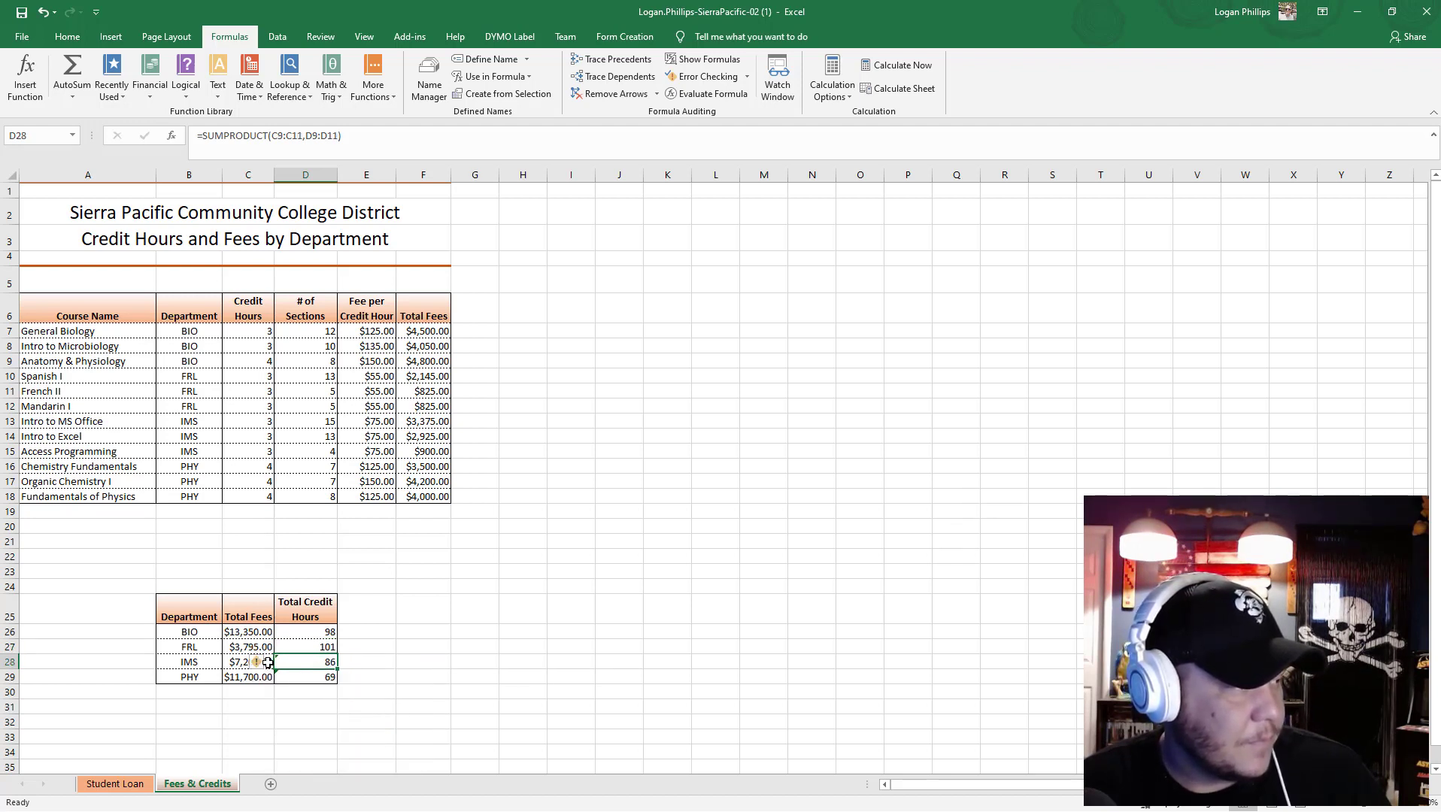
pyautogui.click(258, 662)
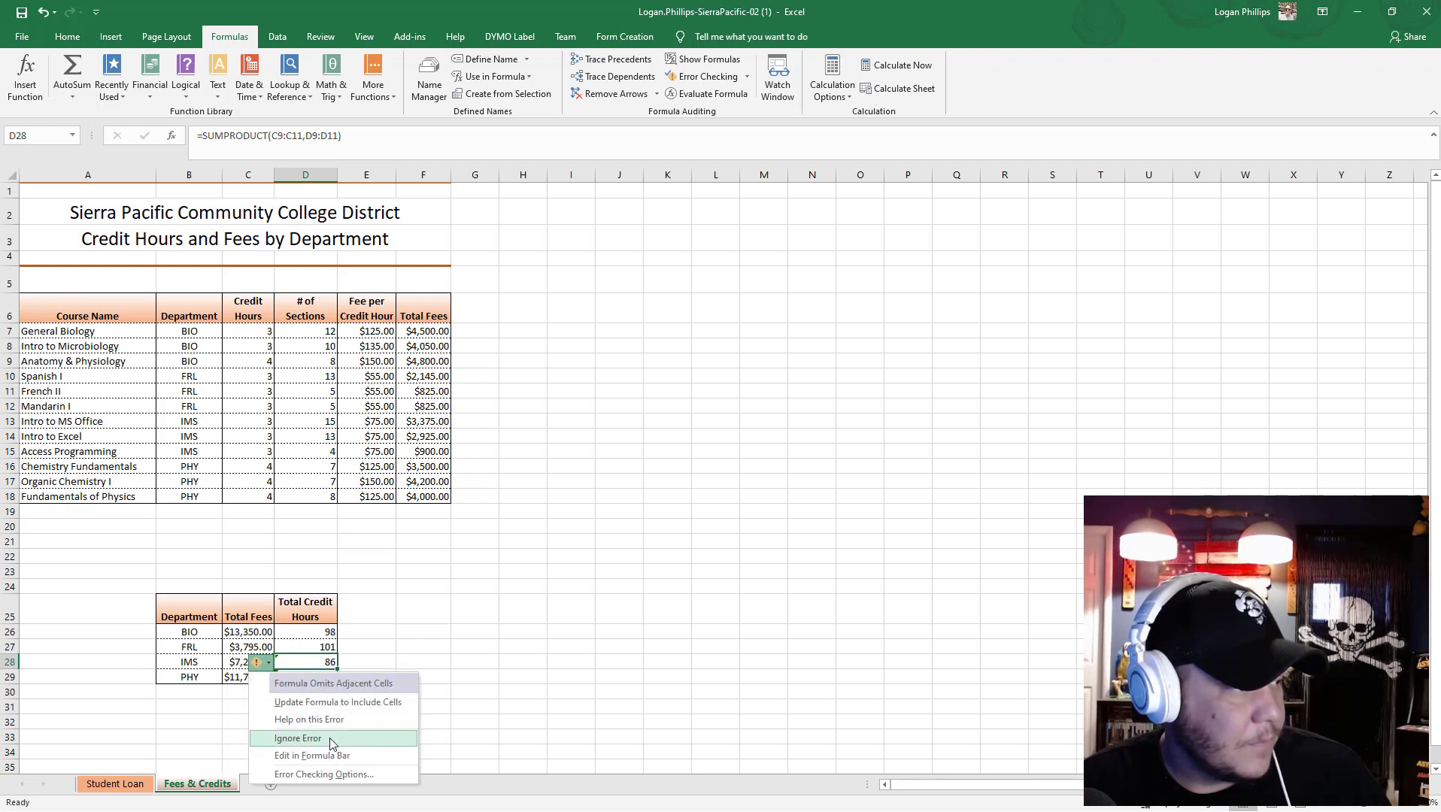
pyautogui.click(329, 739)
pyautogui.click(318, 676)
pyautogui.click(264, 677)
pyautogui.click(316, 677)
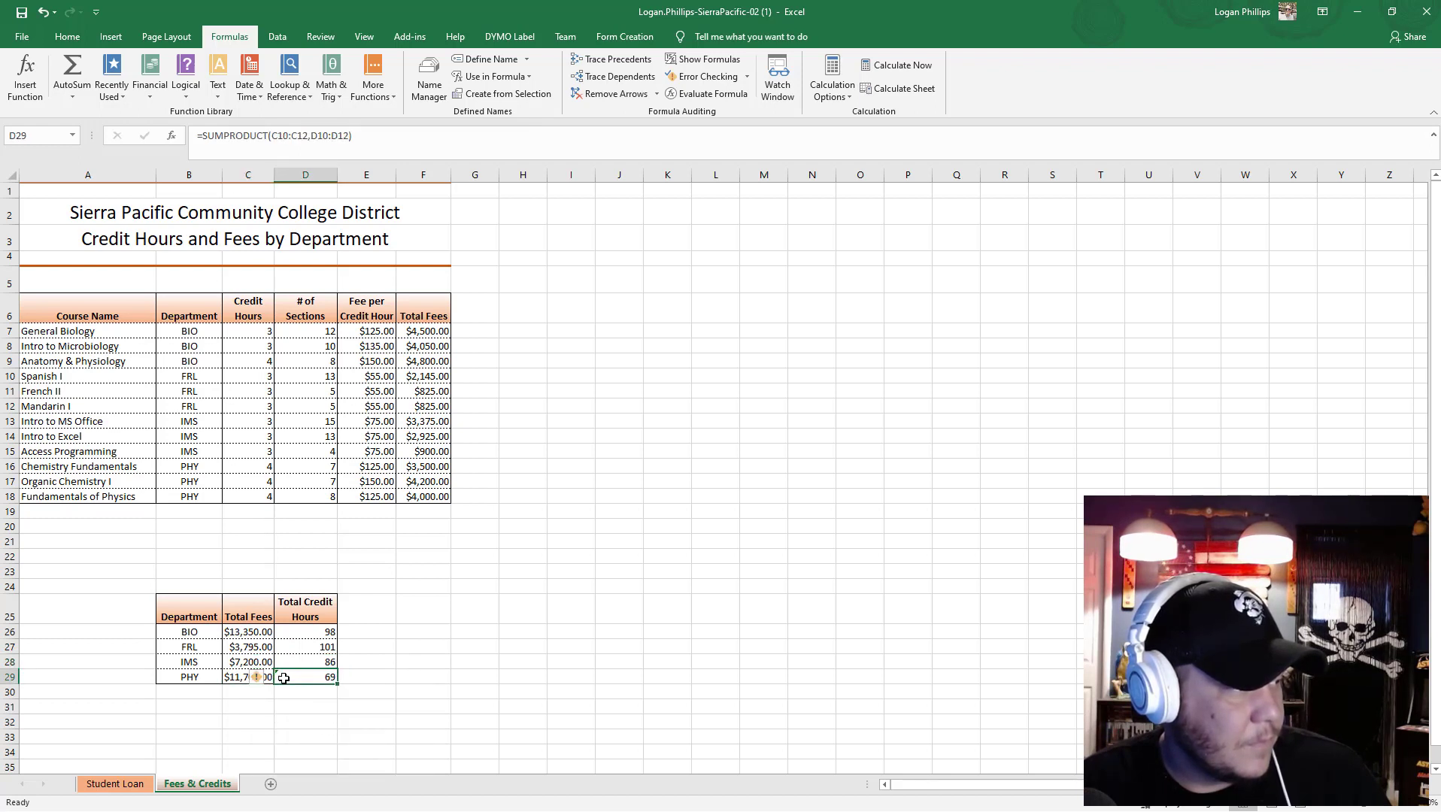
pyautogui.click(257, 678)
pyautogui.click(337, 757)
pyautogui.click(489, 719)
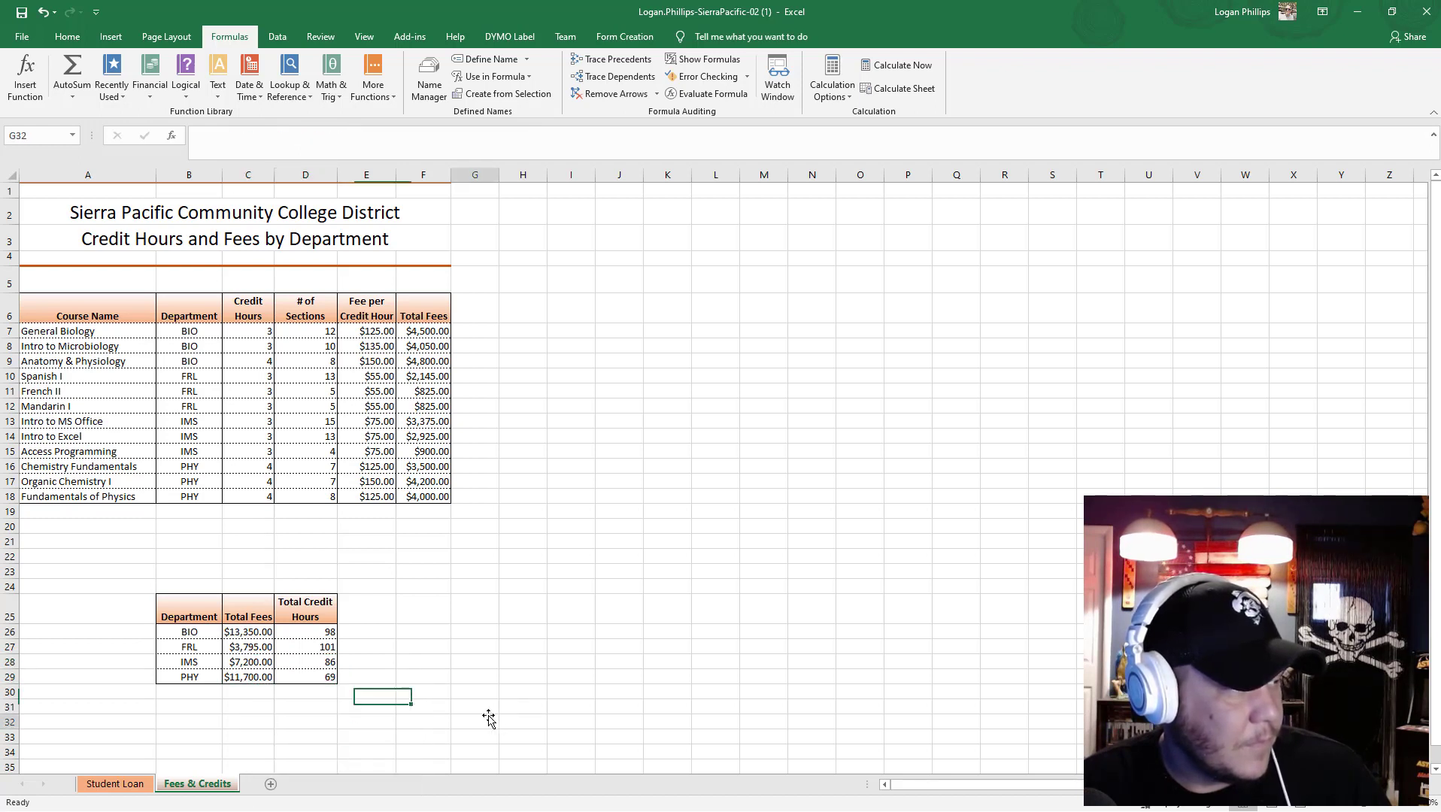
pyautogui.click(316, 634)
pyautogui.moveTo(319, 664); pyautogui.dragTo(322, 681)
pyautogui.click(324, 691)
pyautogui.click(422, 659)
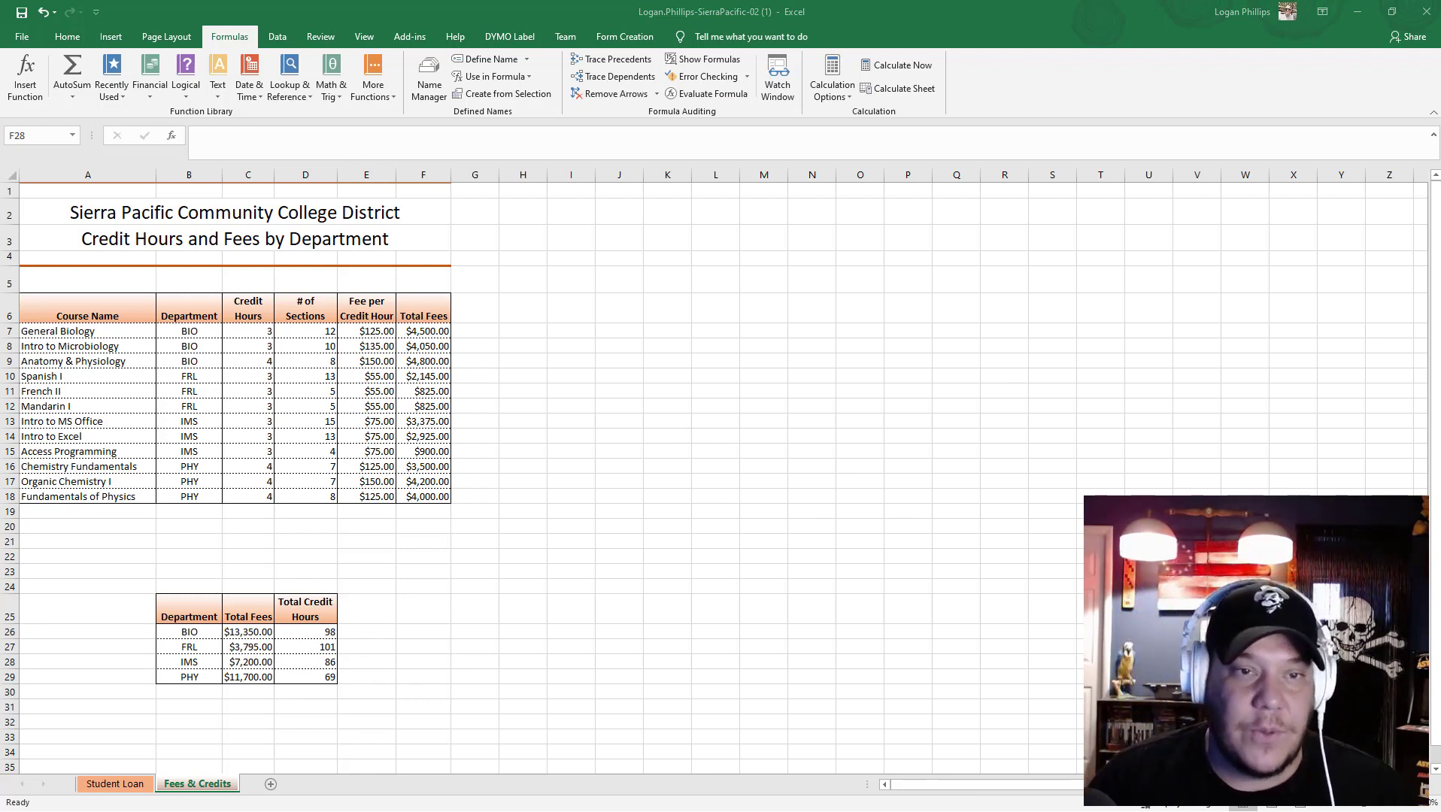
# Select cell F20 below the Total Fees column of the course table.
pyautogui.click(450, 174)
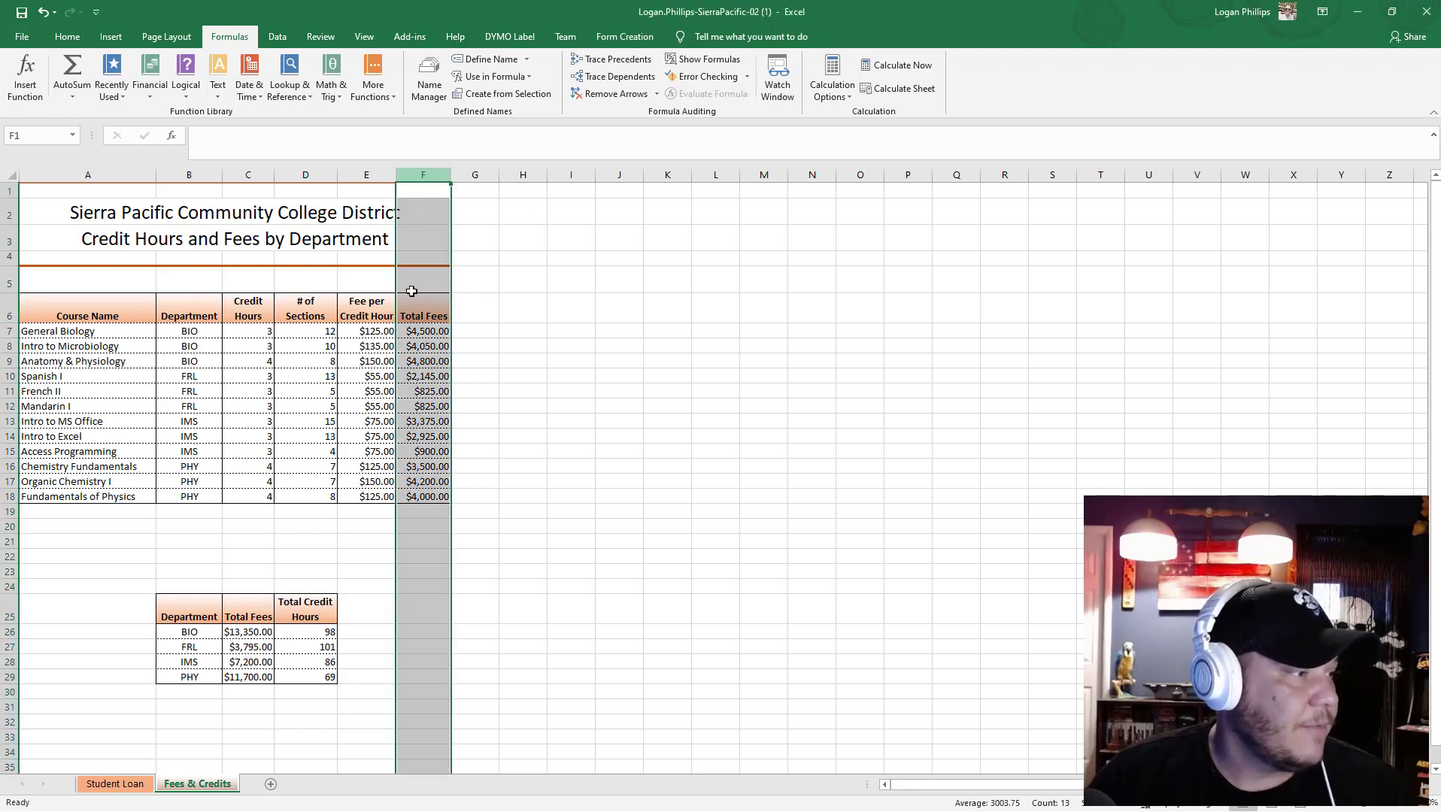
pyautogui.click(407, 617)
pyautogui.click(447, 525)
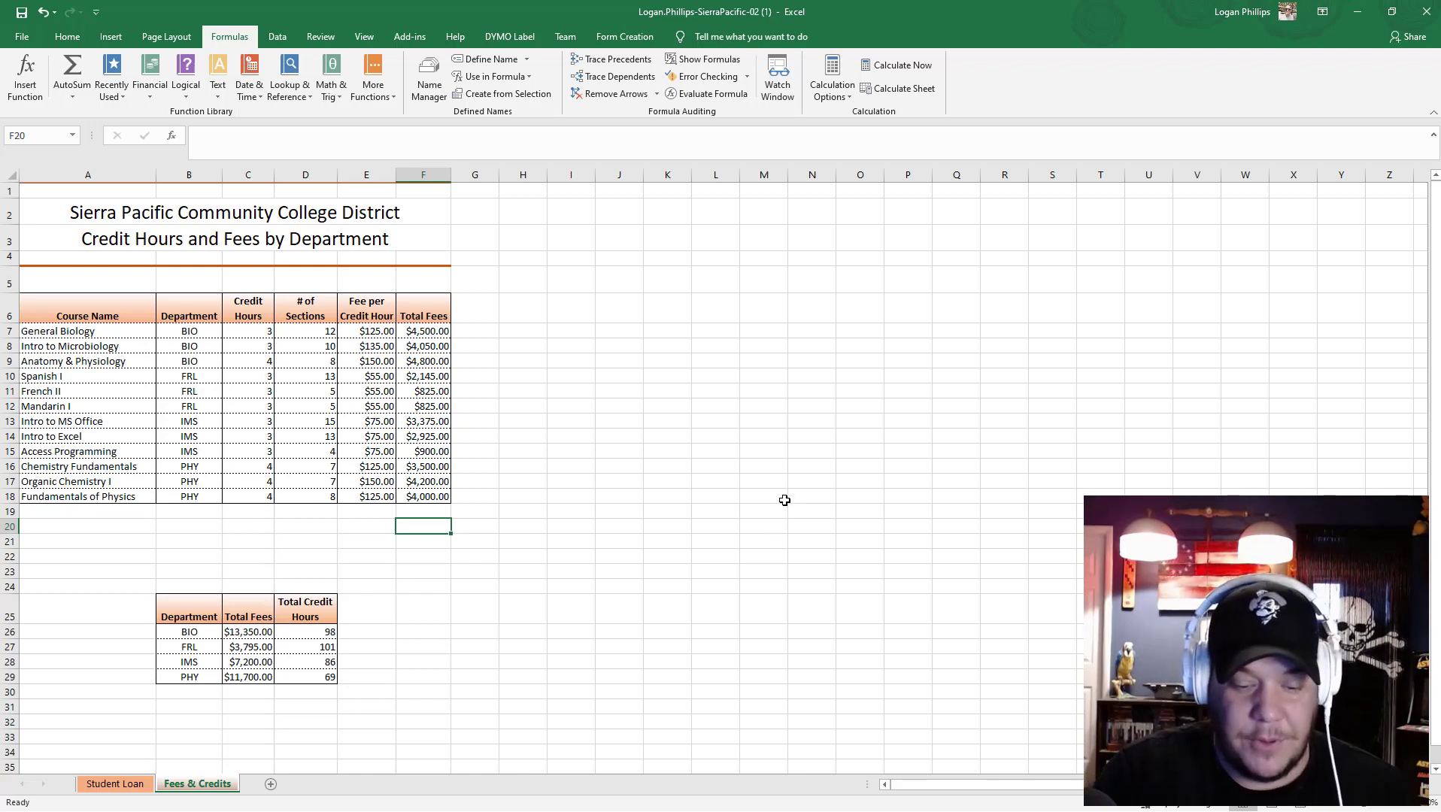
pyautogui.write('=to')
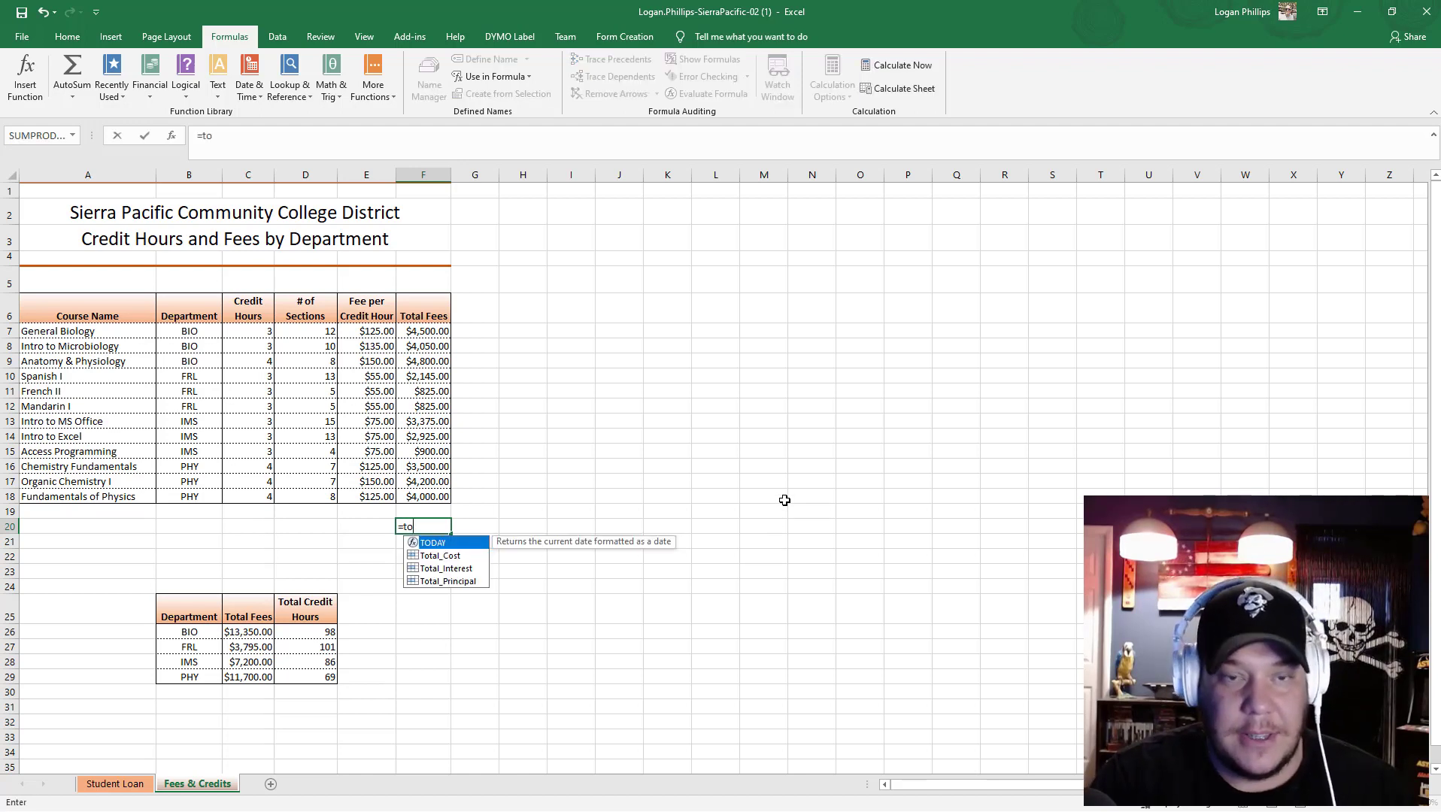
pyautogui.press('Tab')
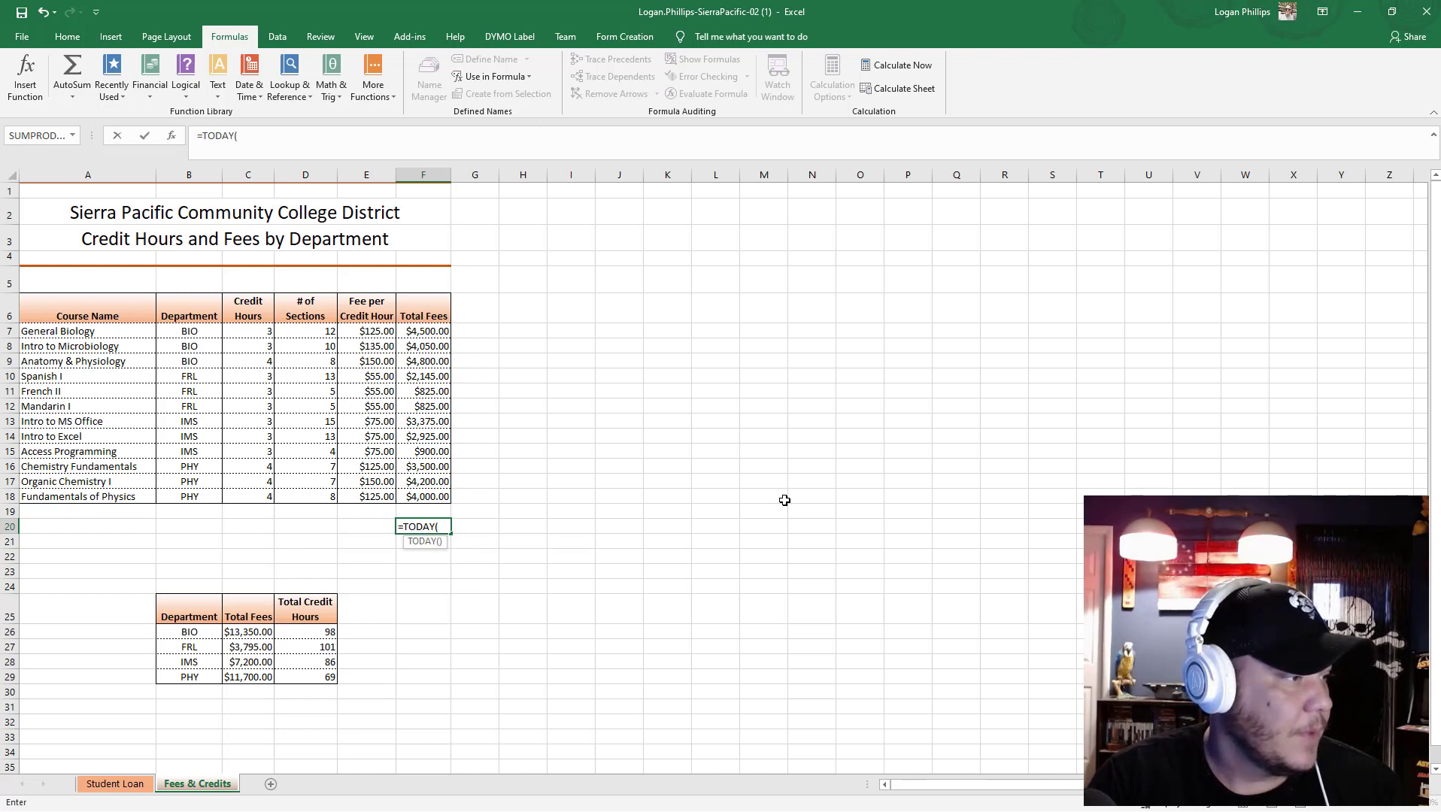
pyautogui.press('BackSpace')
pyautogui.press('BackSpace')
pyautogui.press('BackSpace')
pyautogui.press('BackSpace')
pyautogui.press('BackSpace')
pyautogui.press('BackSpace')
pyautogui.press('BackSpace')
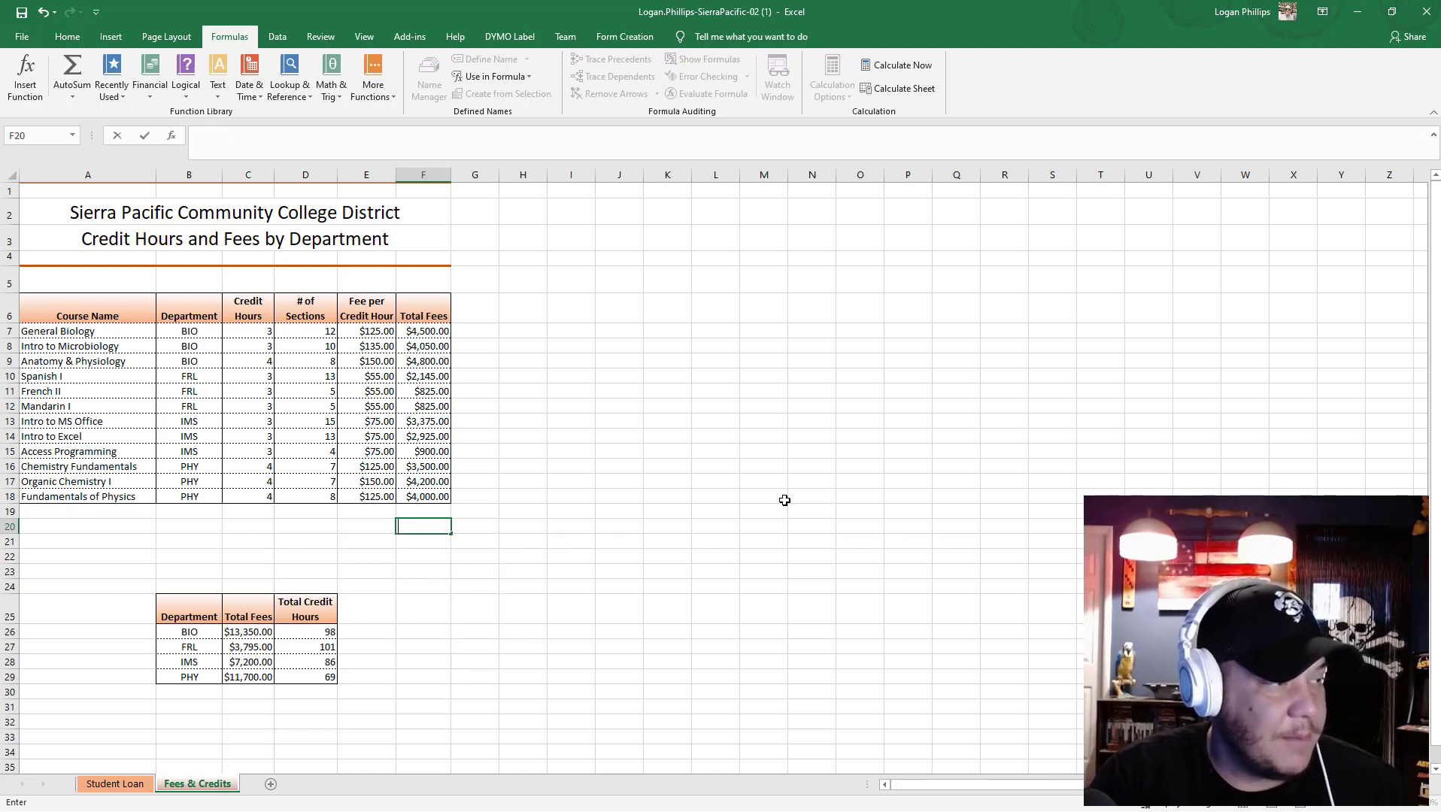
# Enter the TODAY function in F20 to insert the current date, and return to cell A1.
pyautogui.write('=')
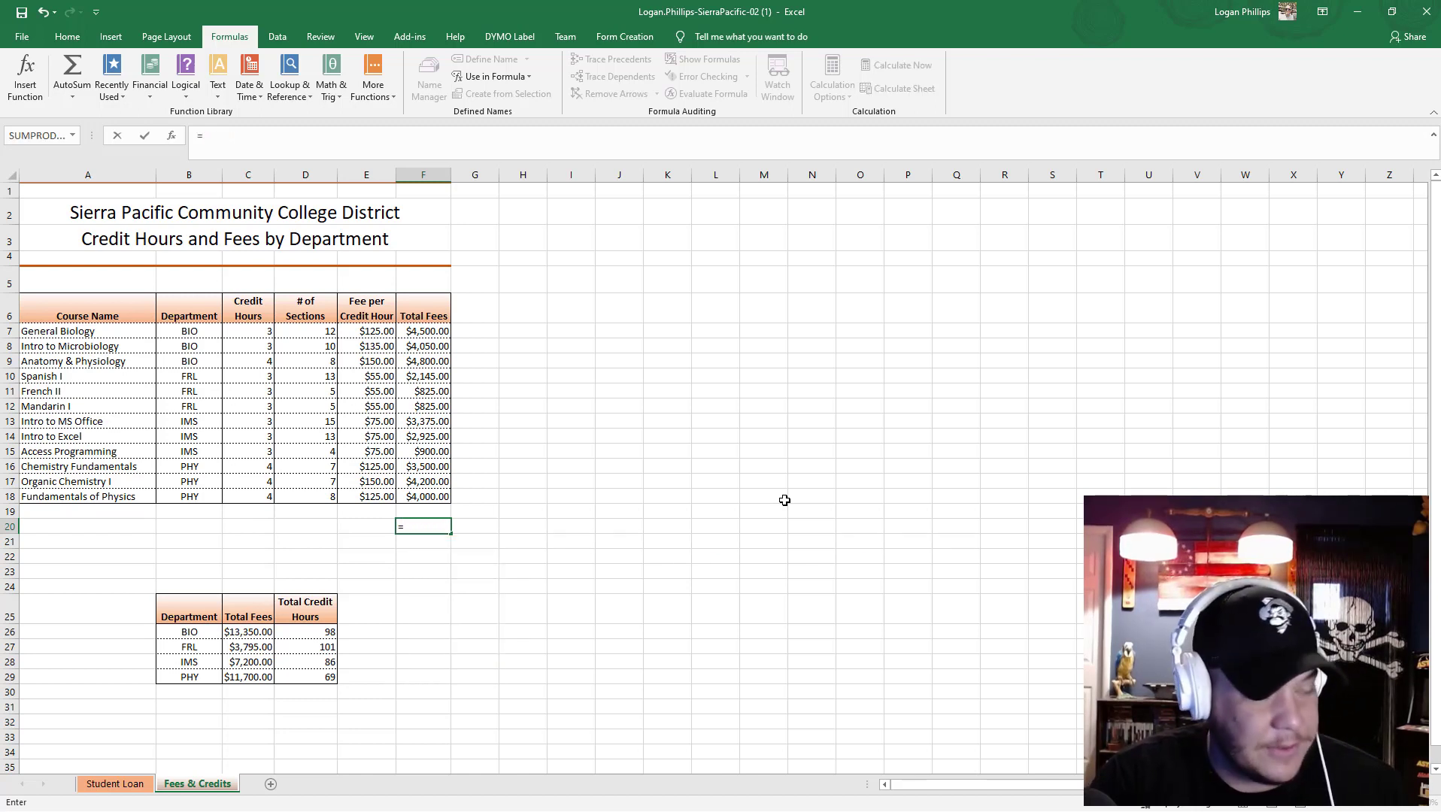
pyautogui.write('to')
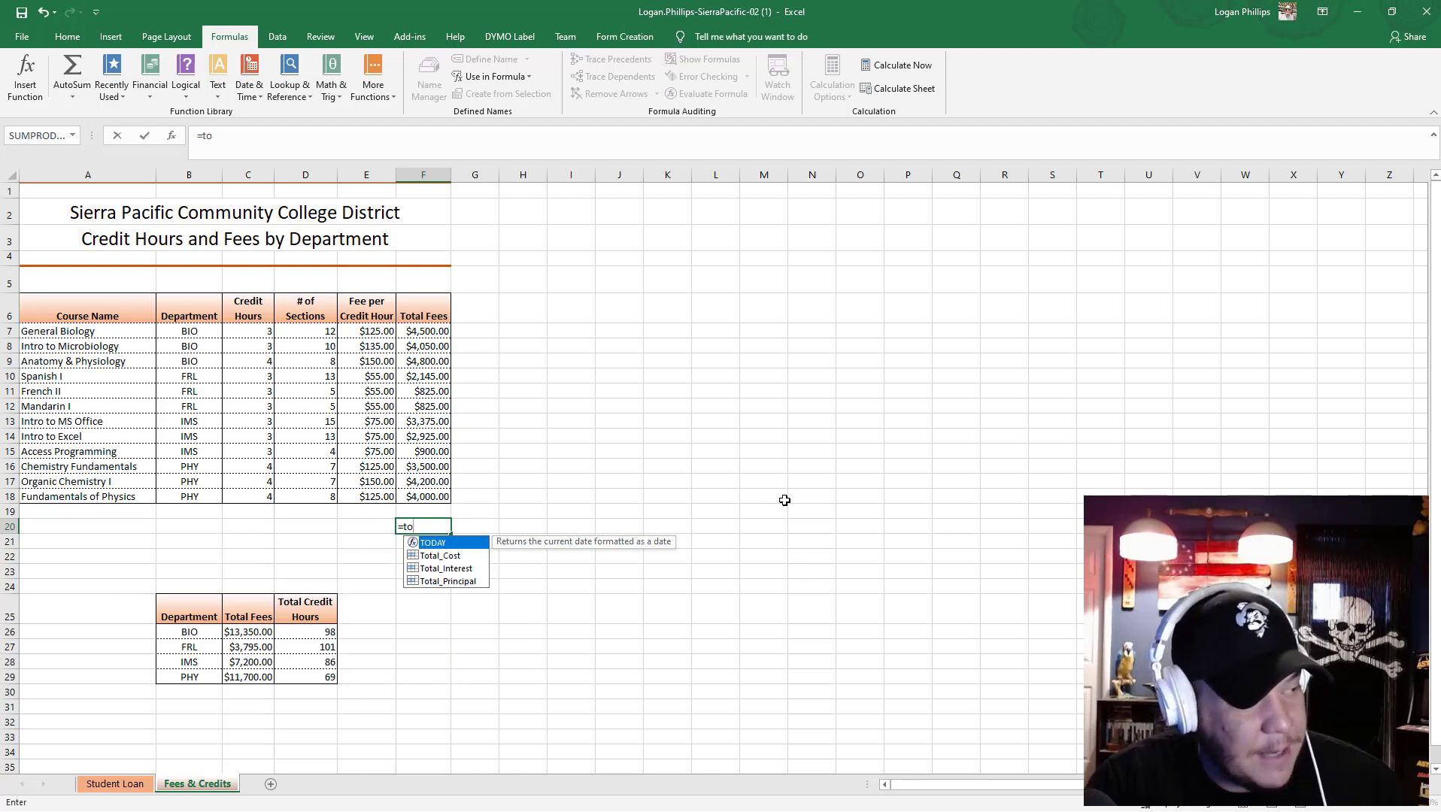
pyautogui.press('Down')
pyautogui.press('Down')
pyautogui.press('Down')
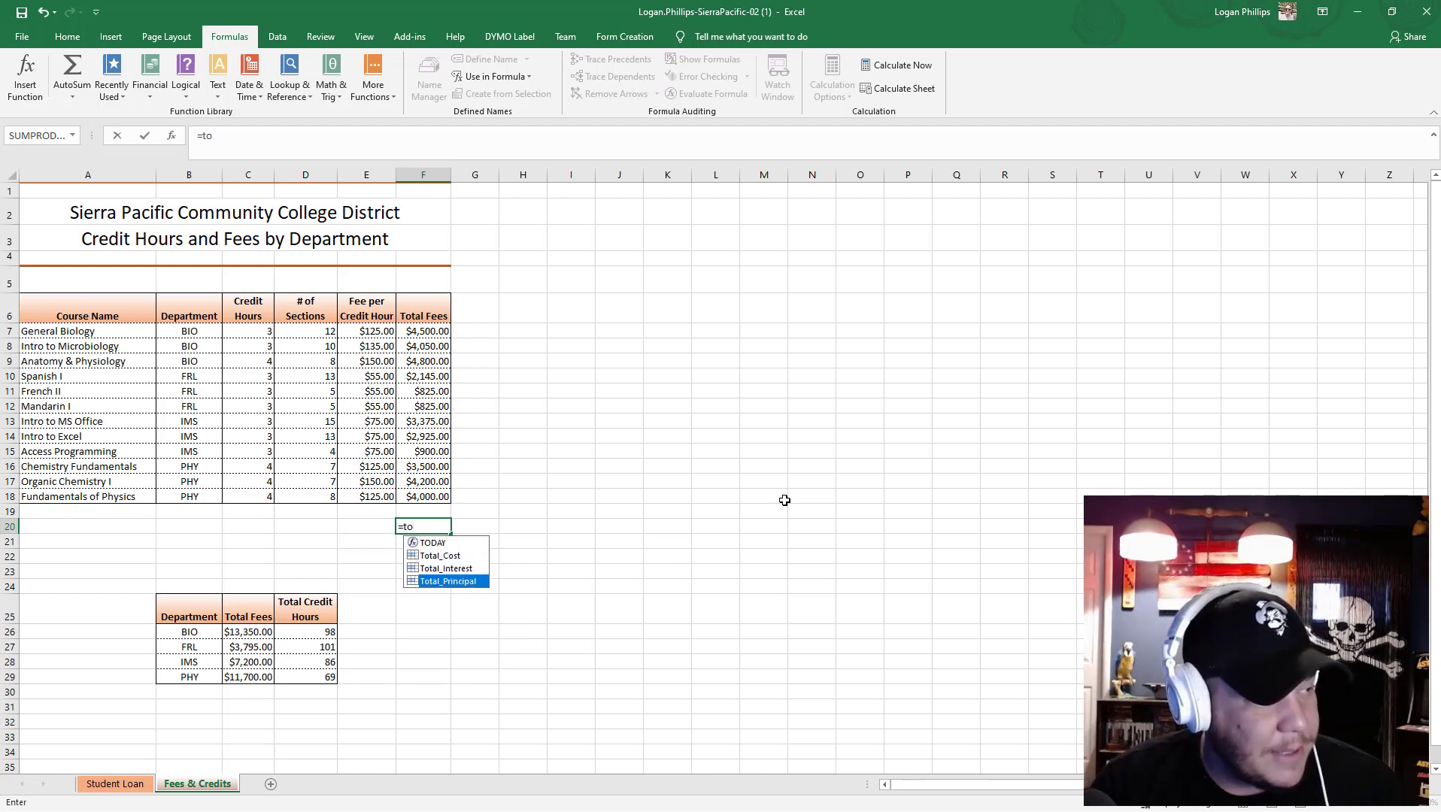
pyautogui.press('Up')
pyautogui.press('Up')
pyautogui.press('Up')
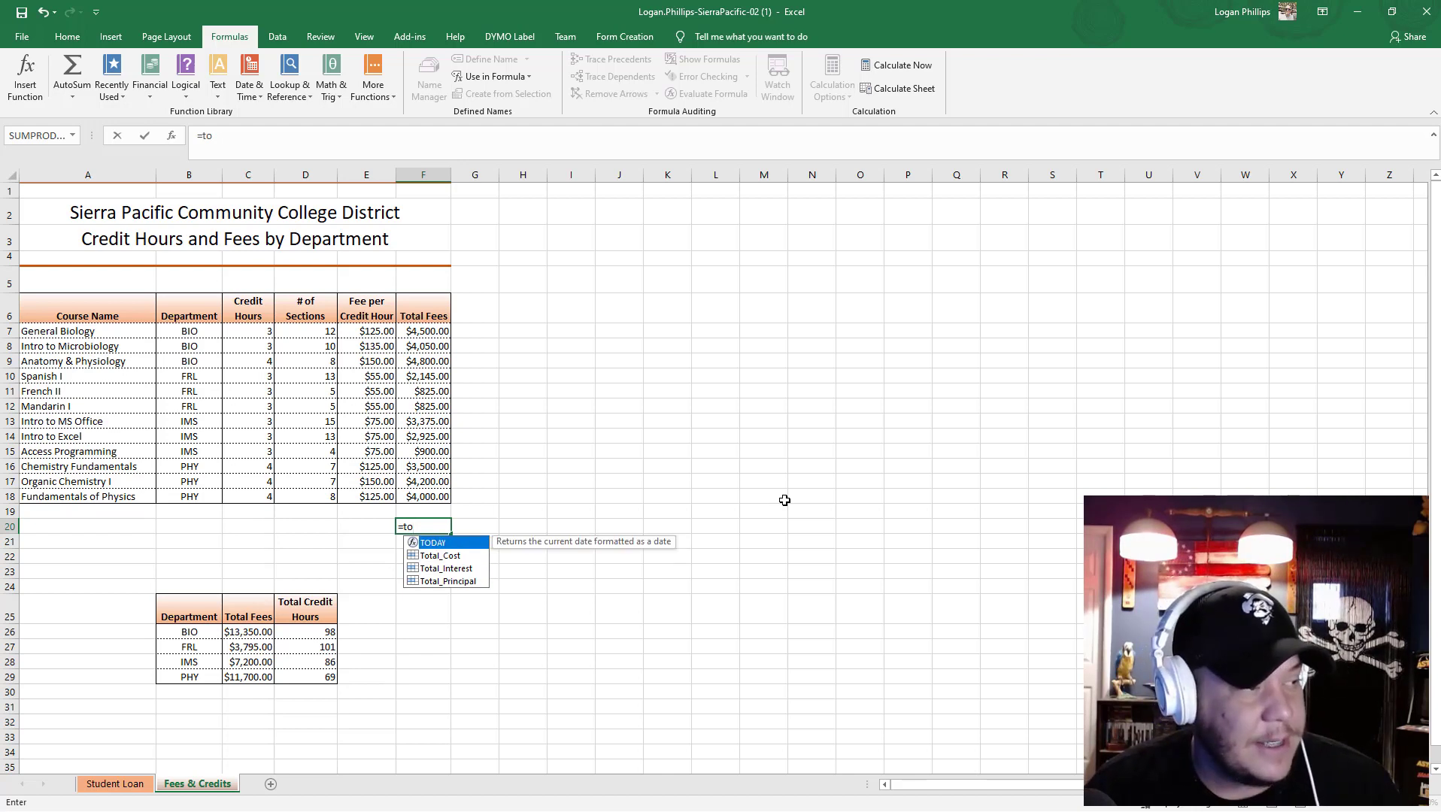
pyautogui.press('Tab')
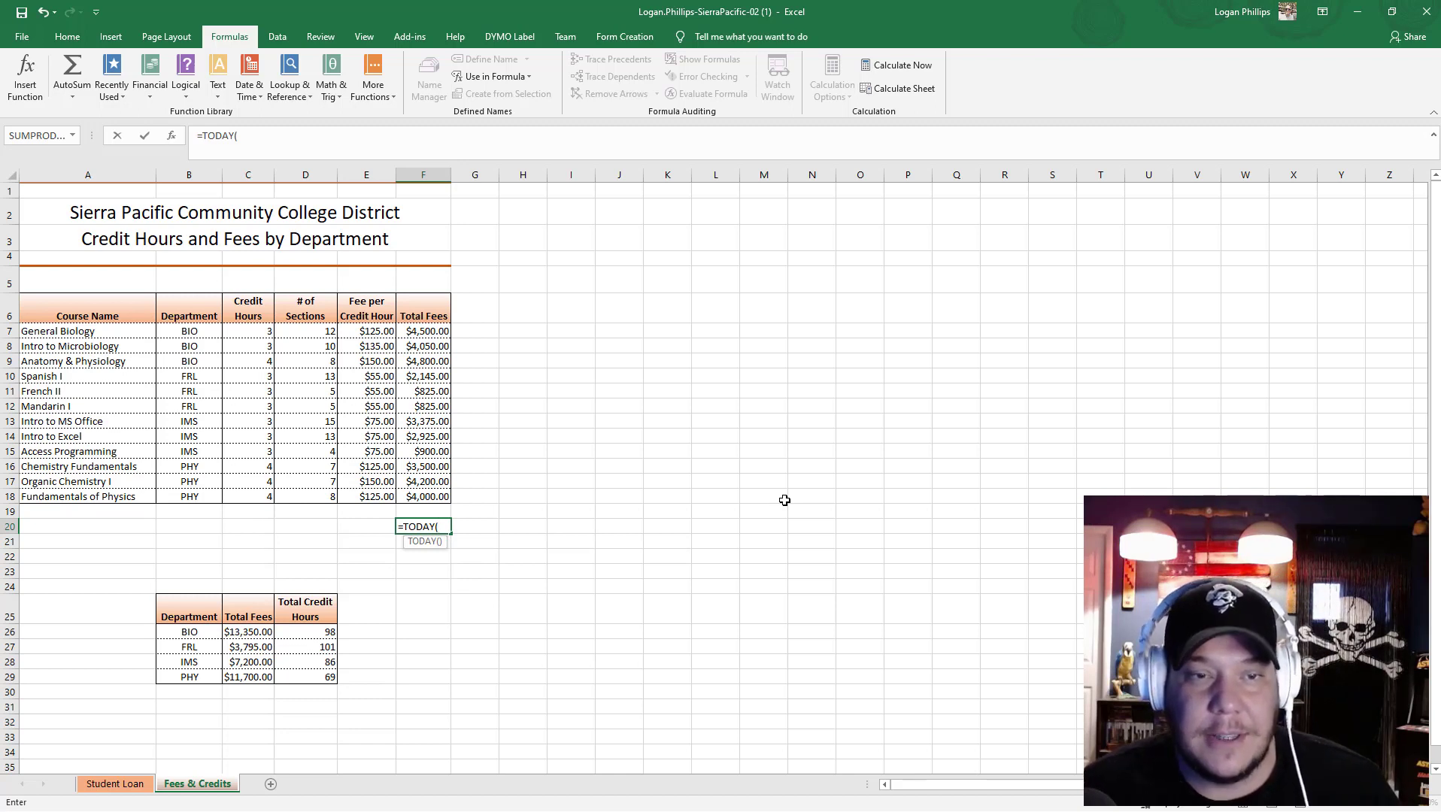
pyautogui.press('Return')
pyautogui.press('Up')
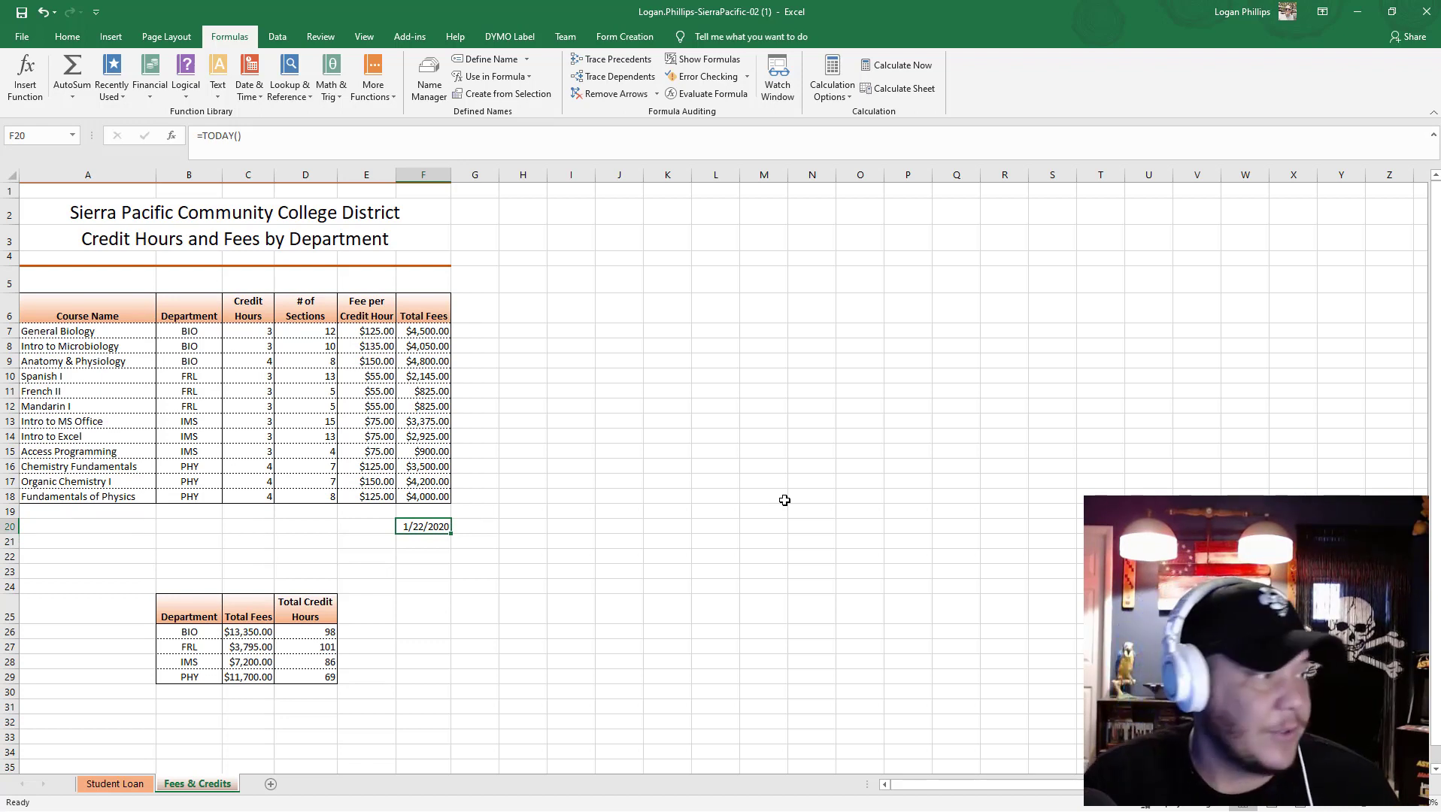
pyautogui.hotkey('ctrl', 'Home')
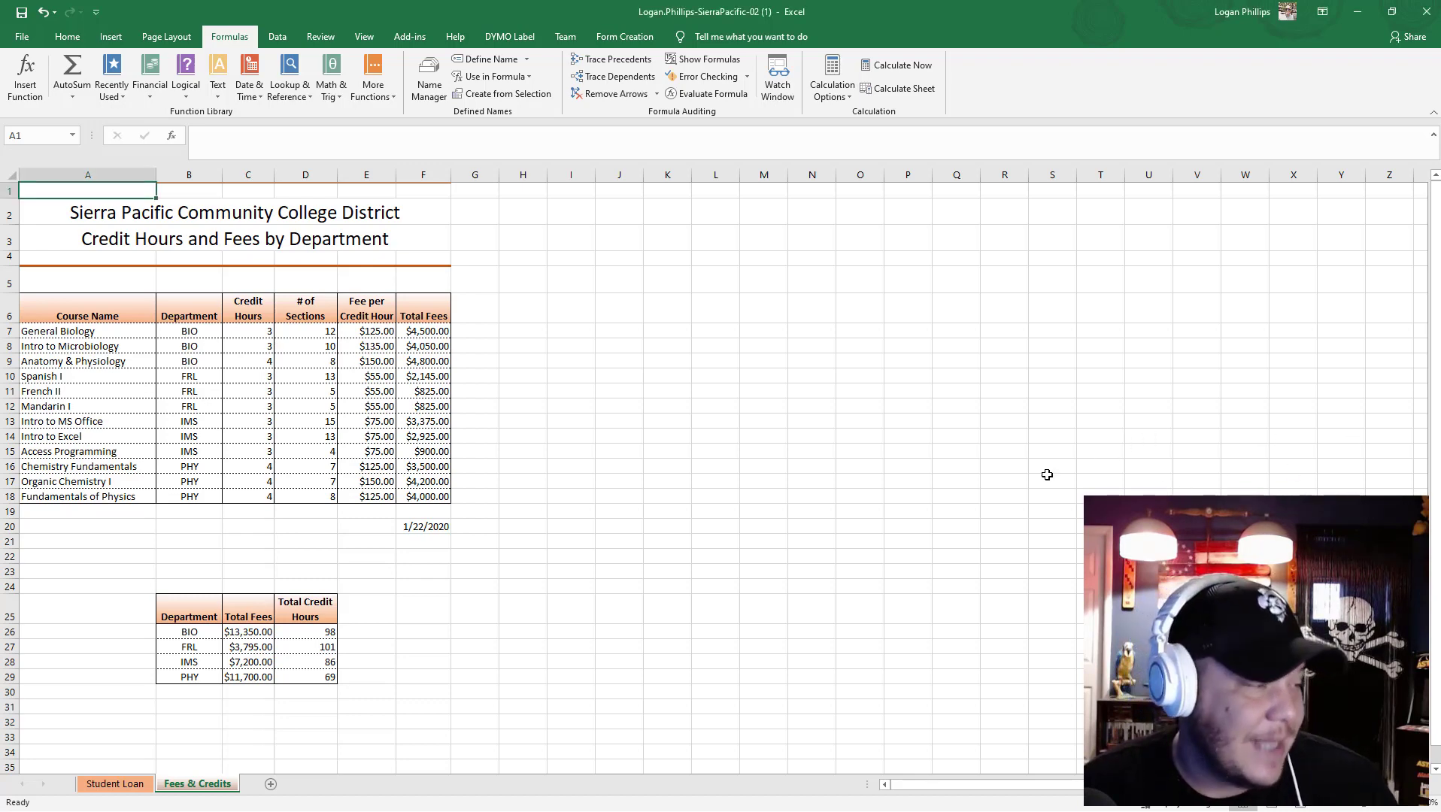
pyautogui.click(861, 496)
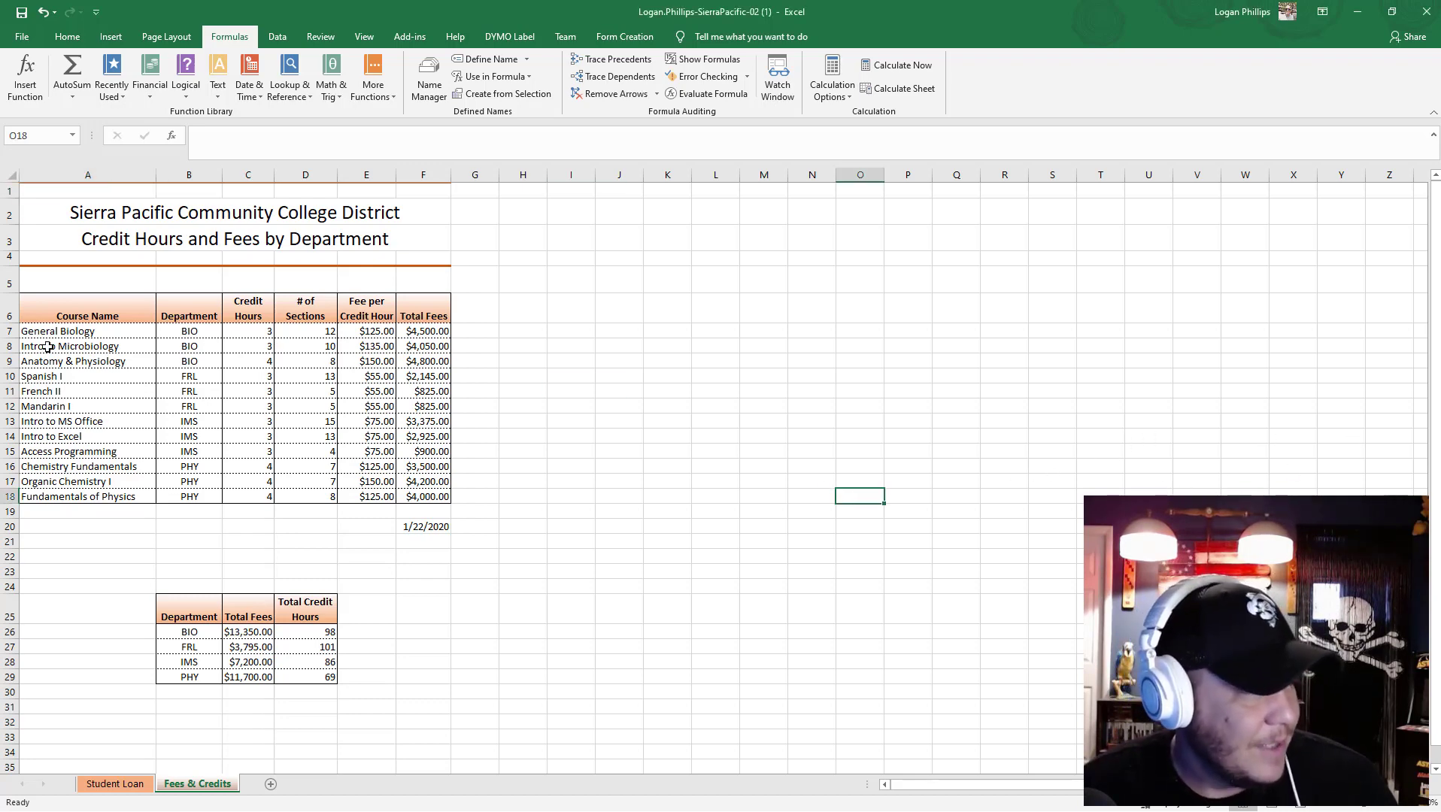
pyautogui.click(119, 784)
pyautogui.click(186, 784)
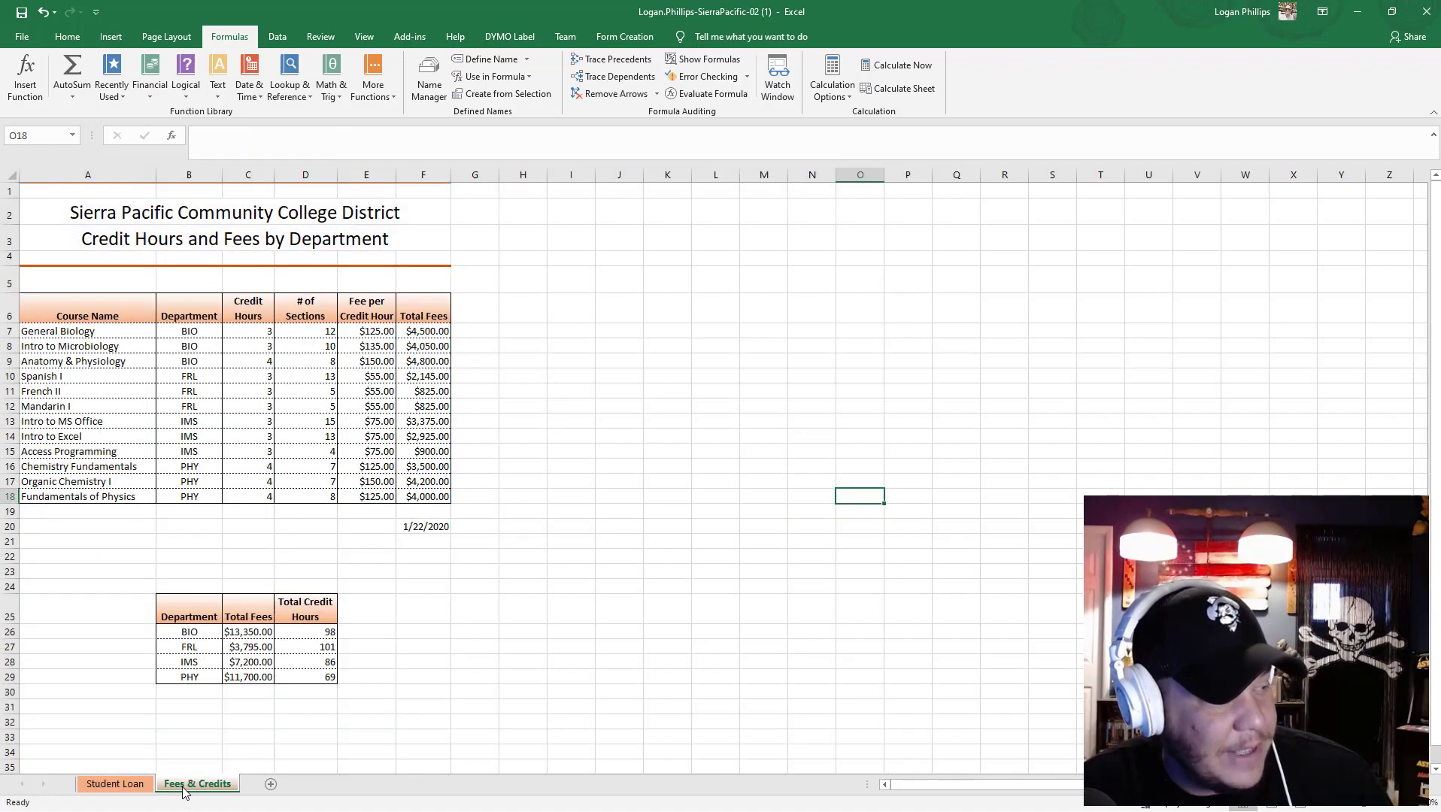
# Add a new worksheet after Fees & Credits and name it "Range names".
pyautogui.click(271, 784)
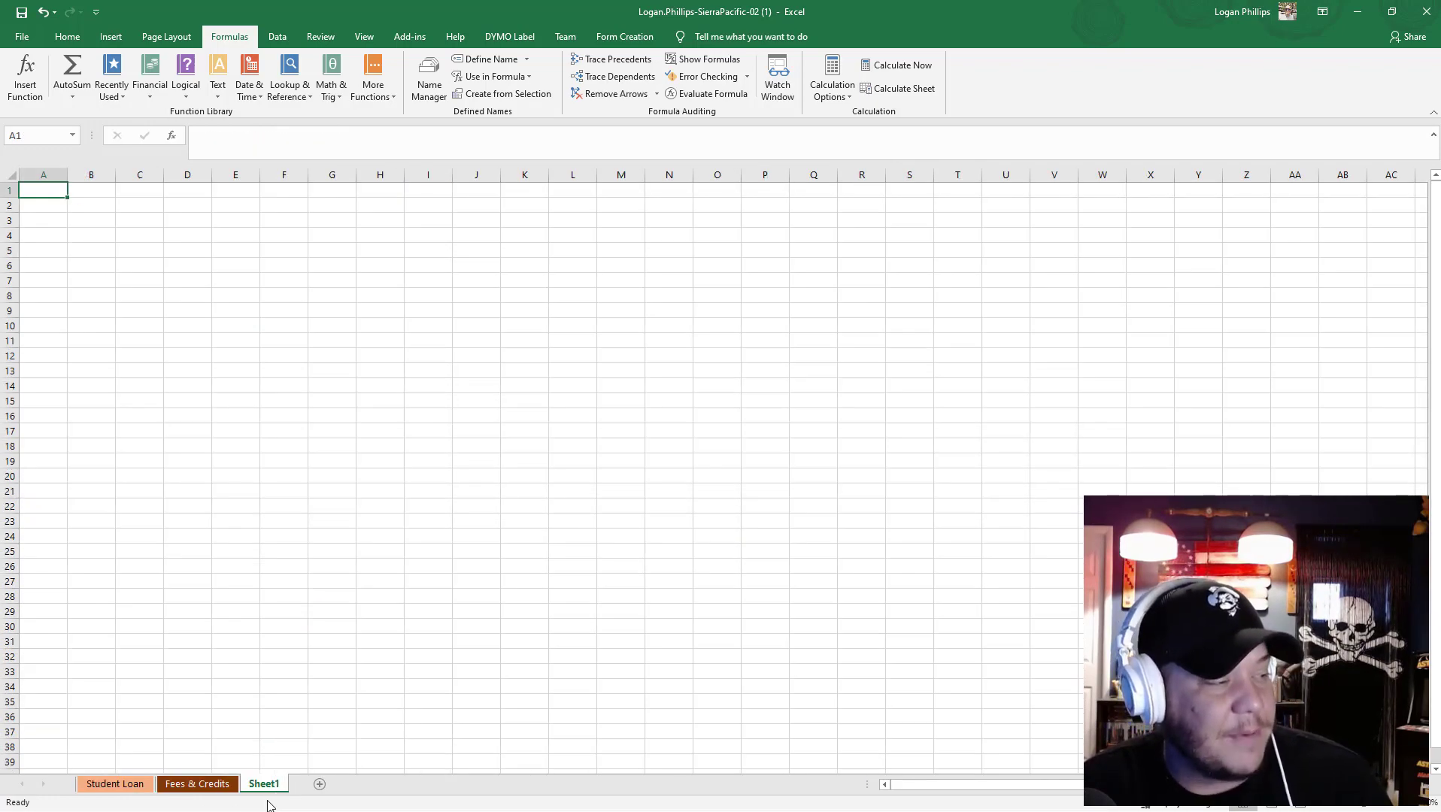
pyautogui.doubleClick(274, 786)
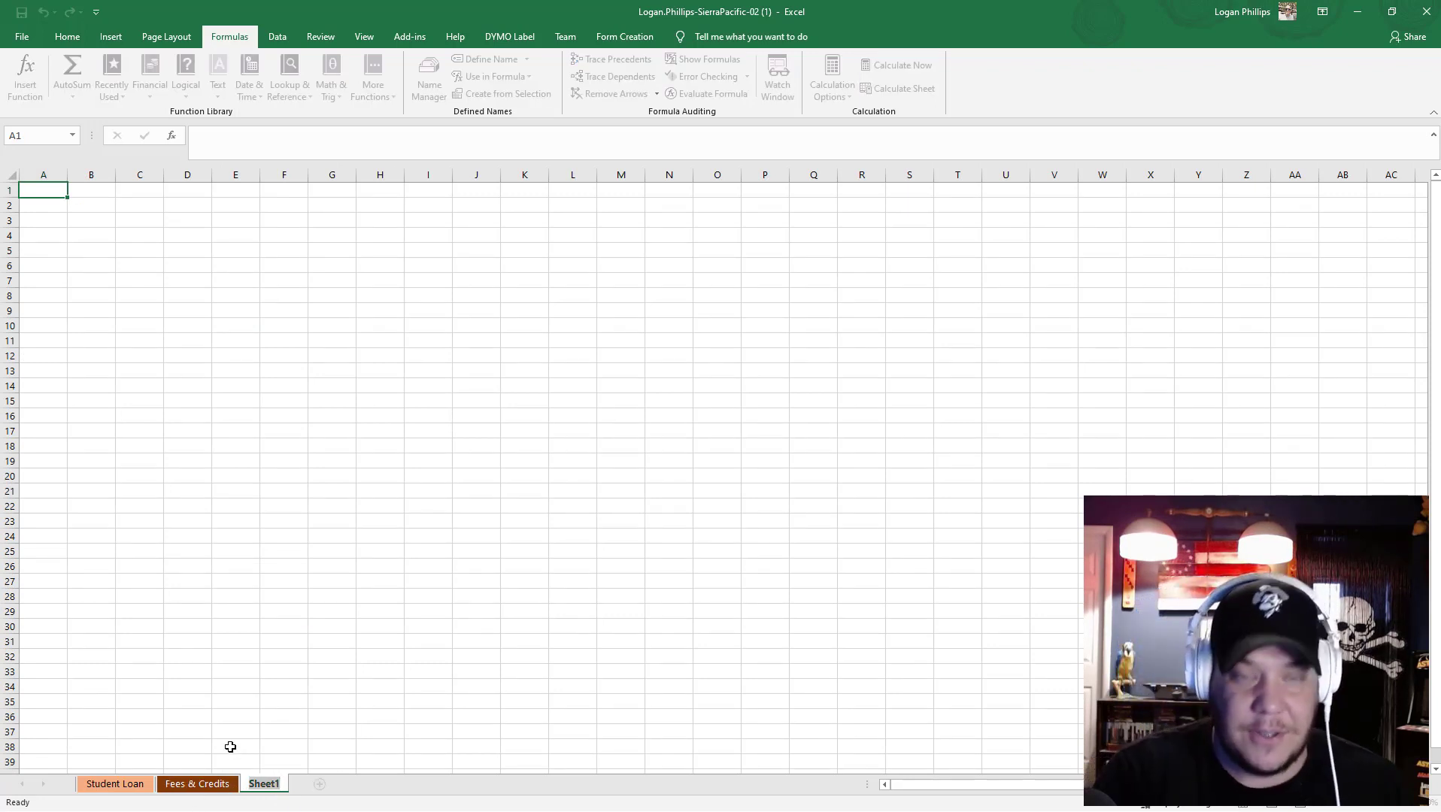
pyautogui.write('Range names')
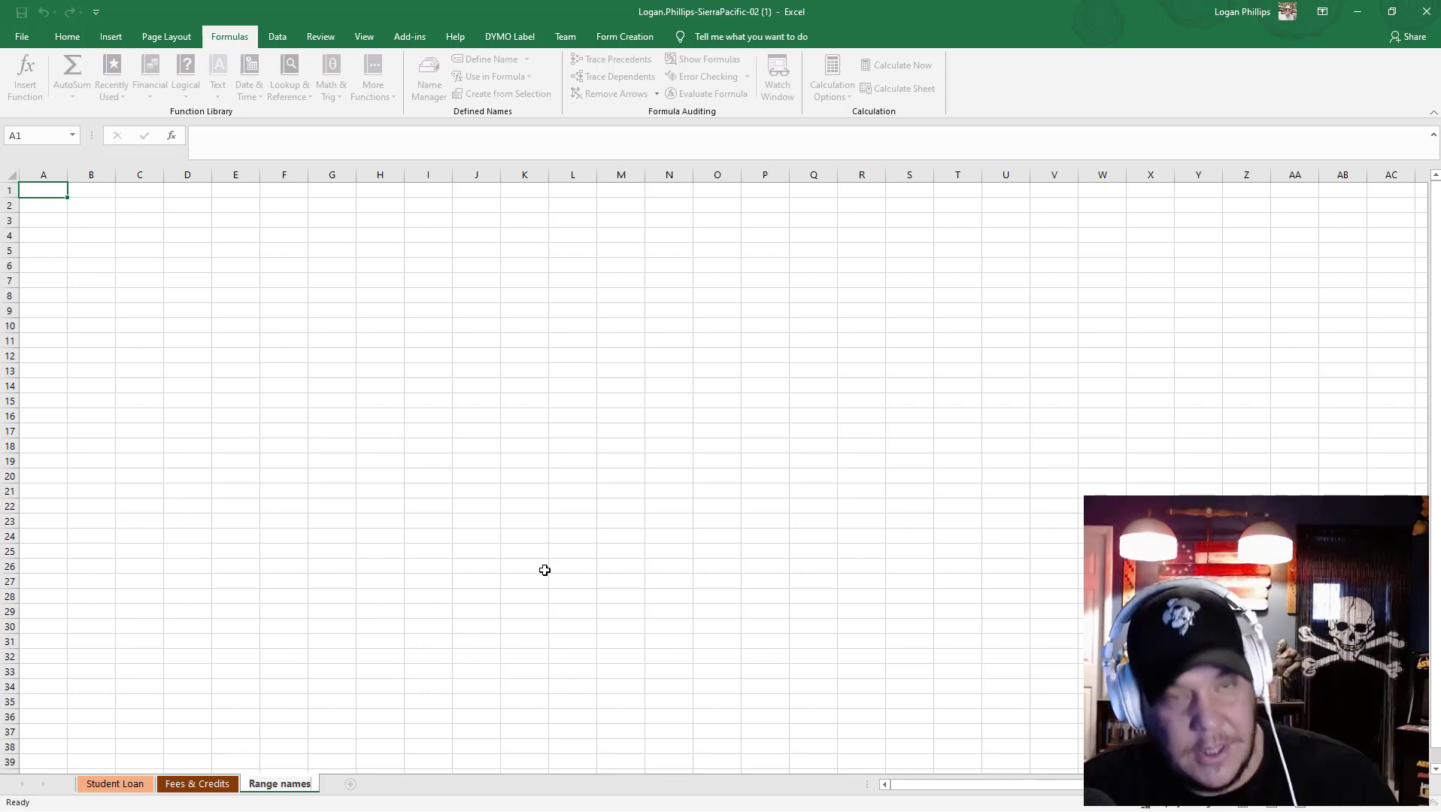
pyautogui.press('F3')
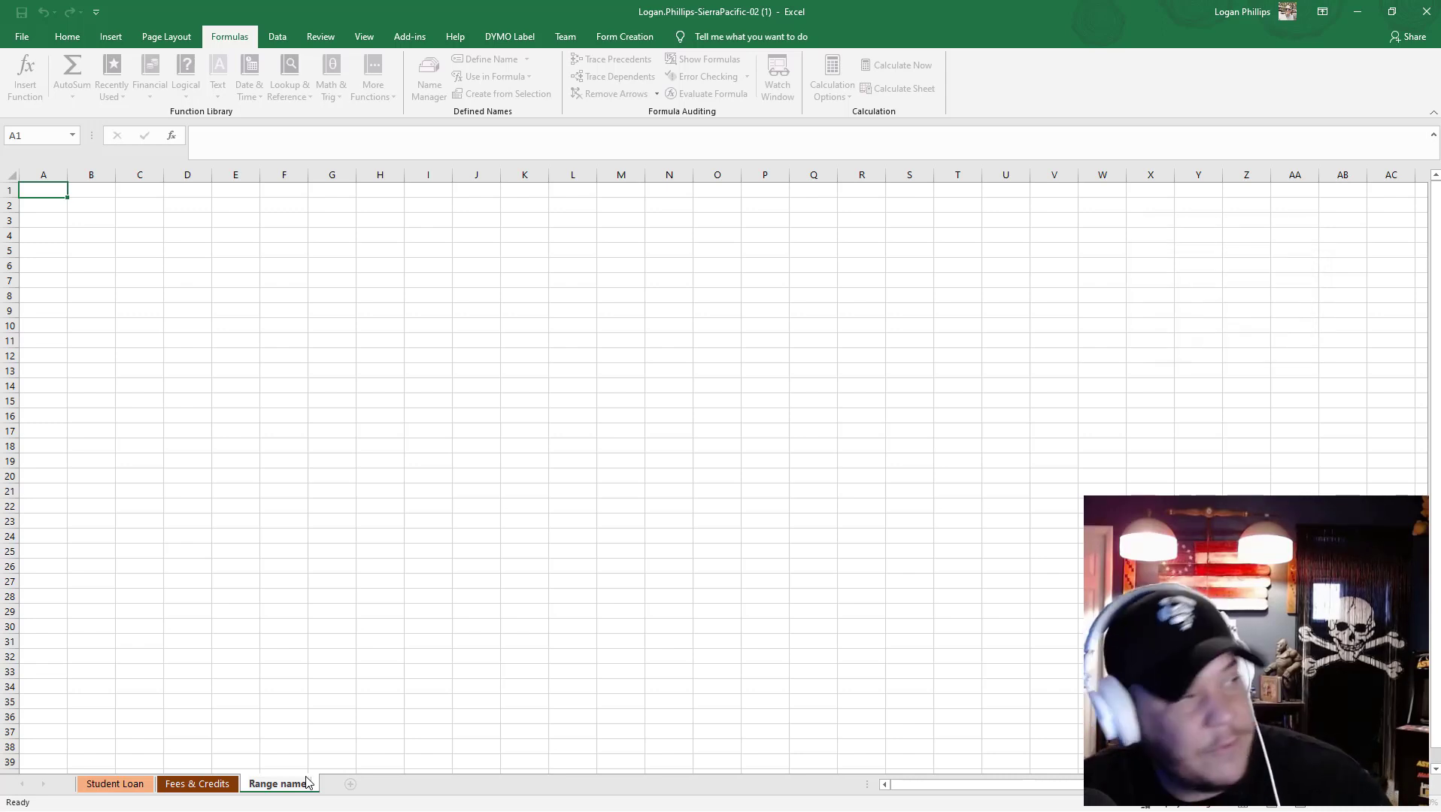
pyautogui.hotkey('alt', 'Tab')
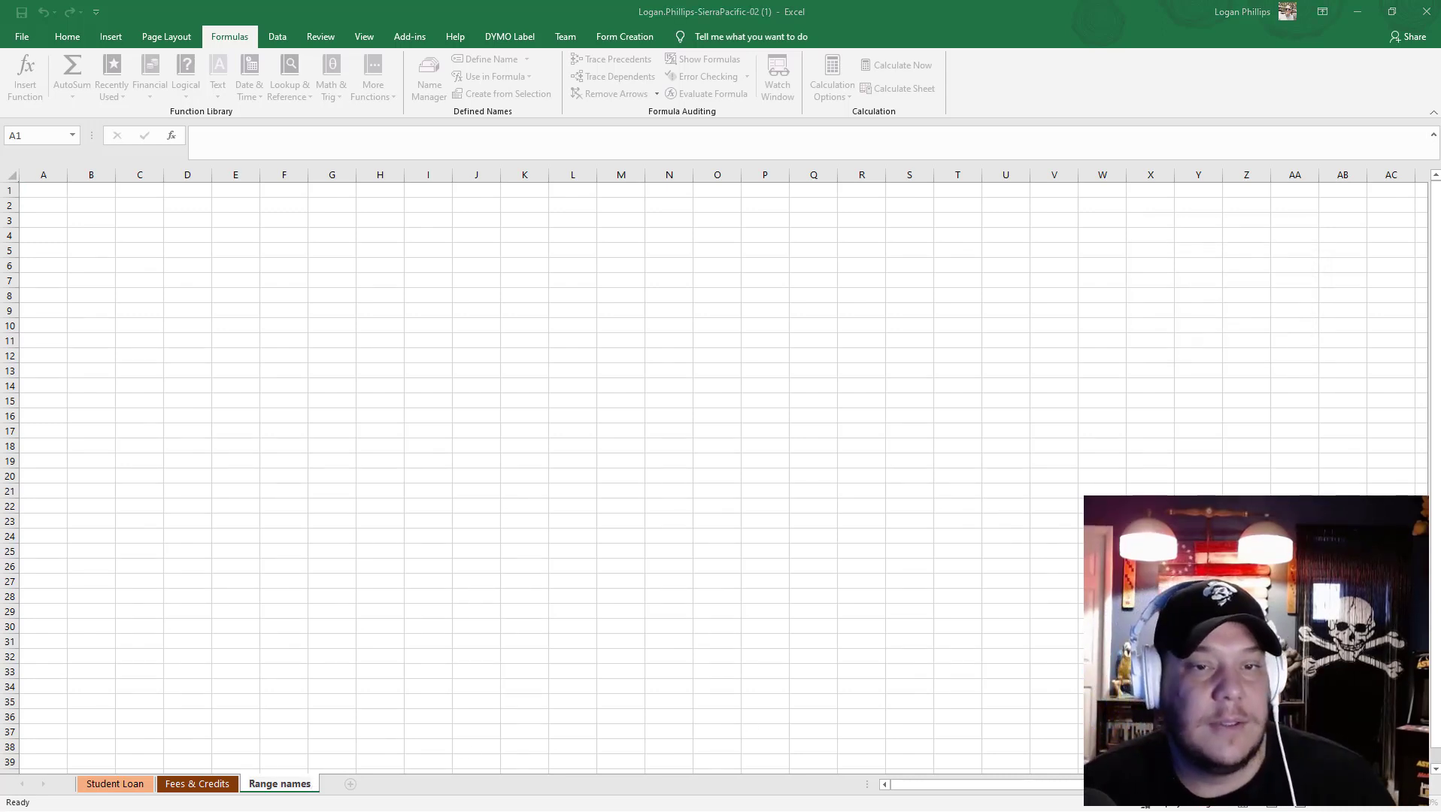
pyautogui.hotkey('alt', 'Tab')
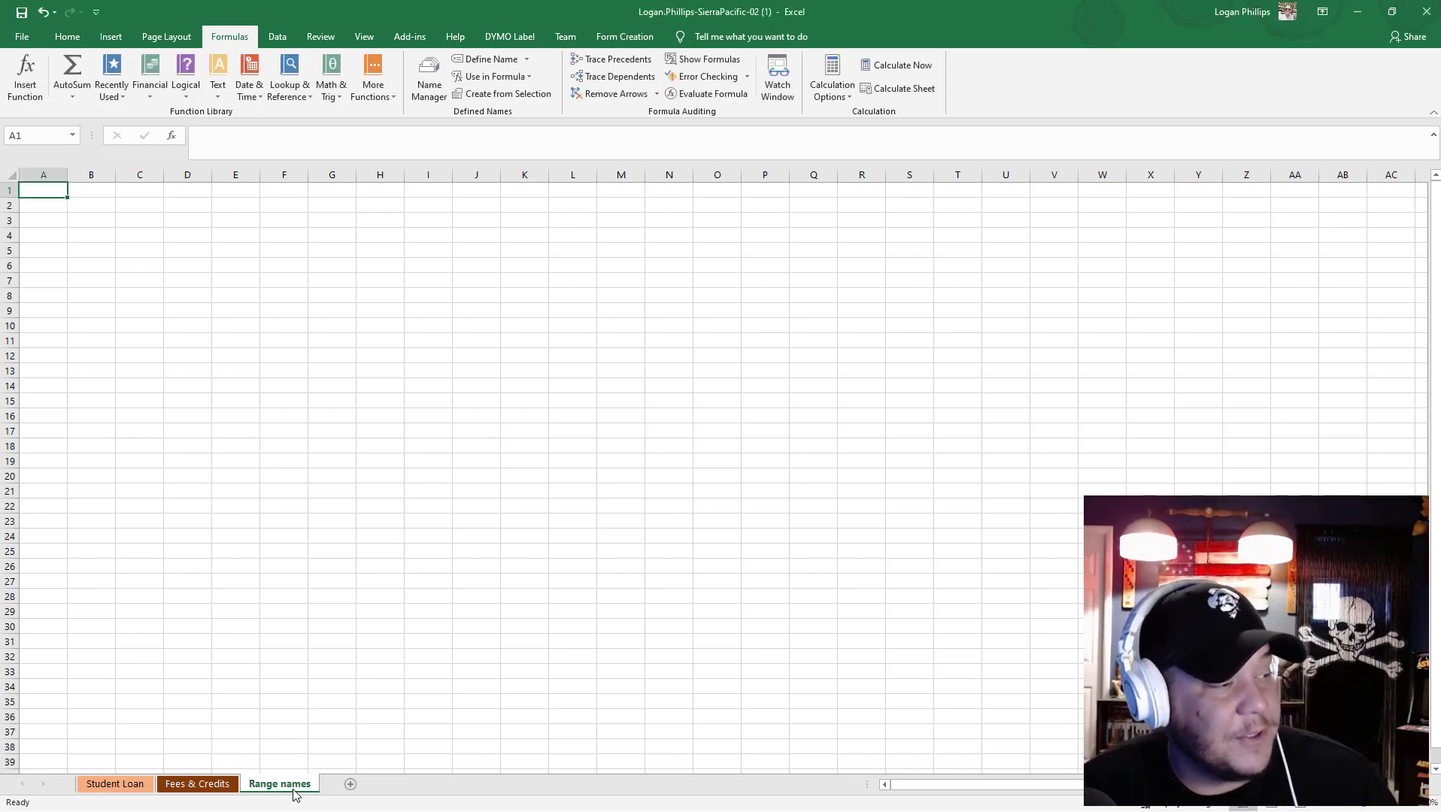
# Paste the list of all the workbook's range names into the new sheet, starting at A1.
pyautogui.press('F3')
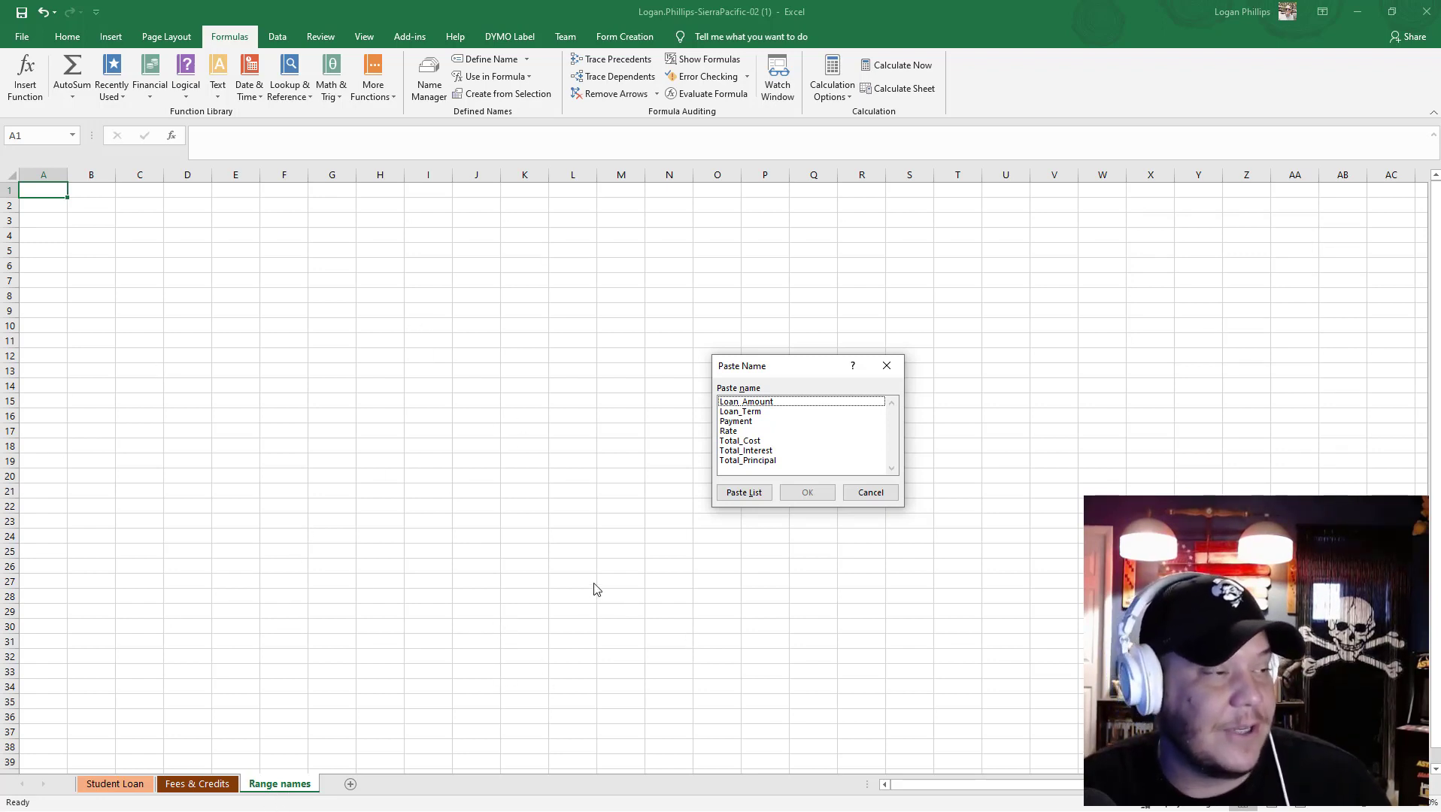
pyautogui.moveTo(801, 368); pyautogui.dragTo(617, 356)
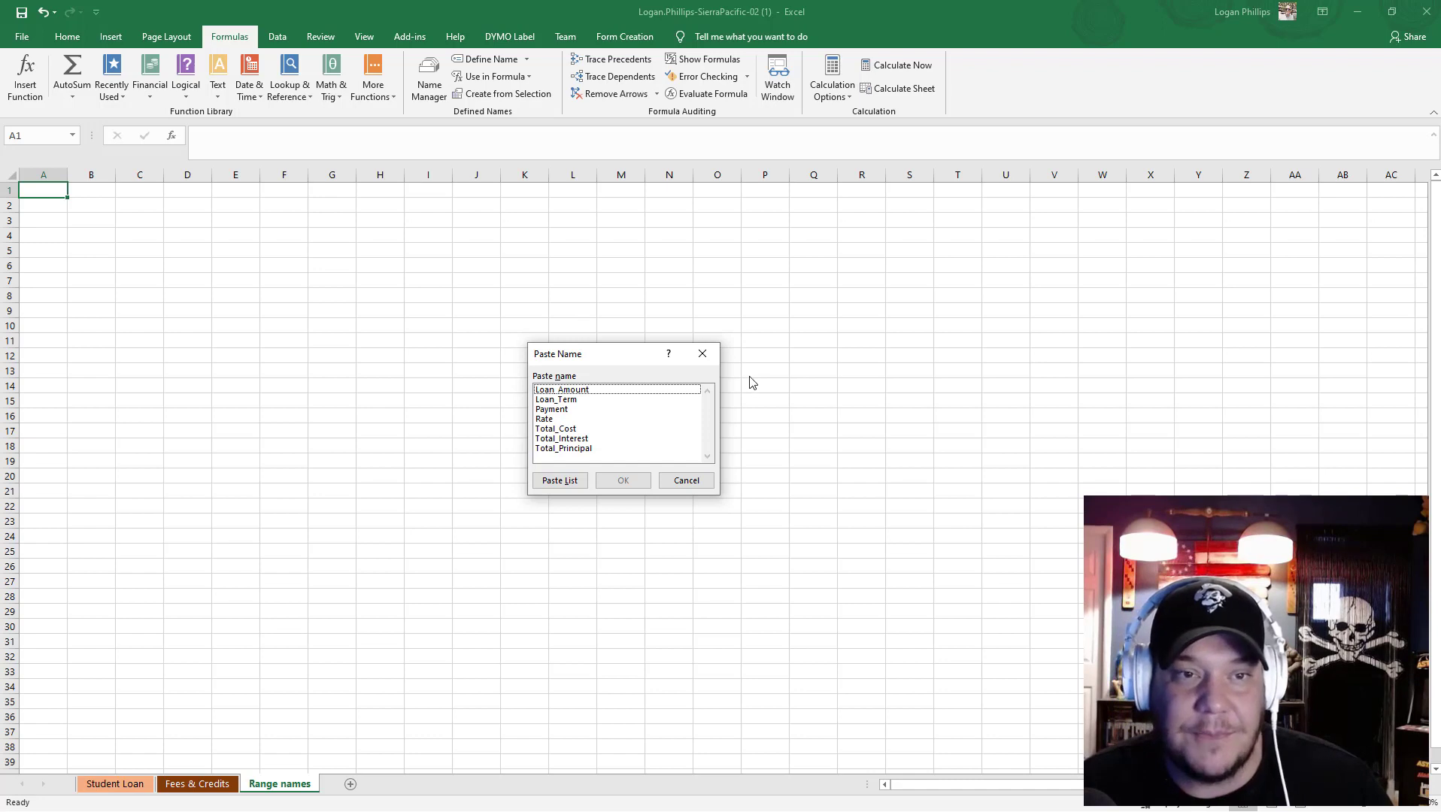
pyautogui.click(566, 483)
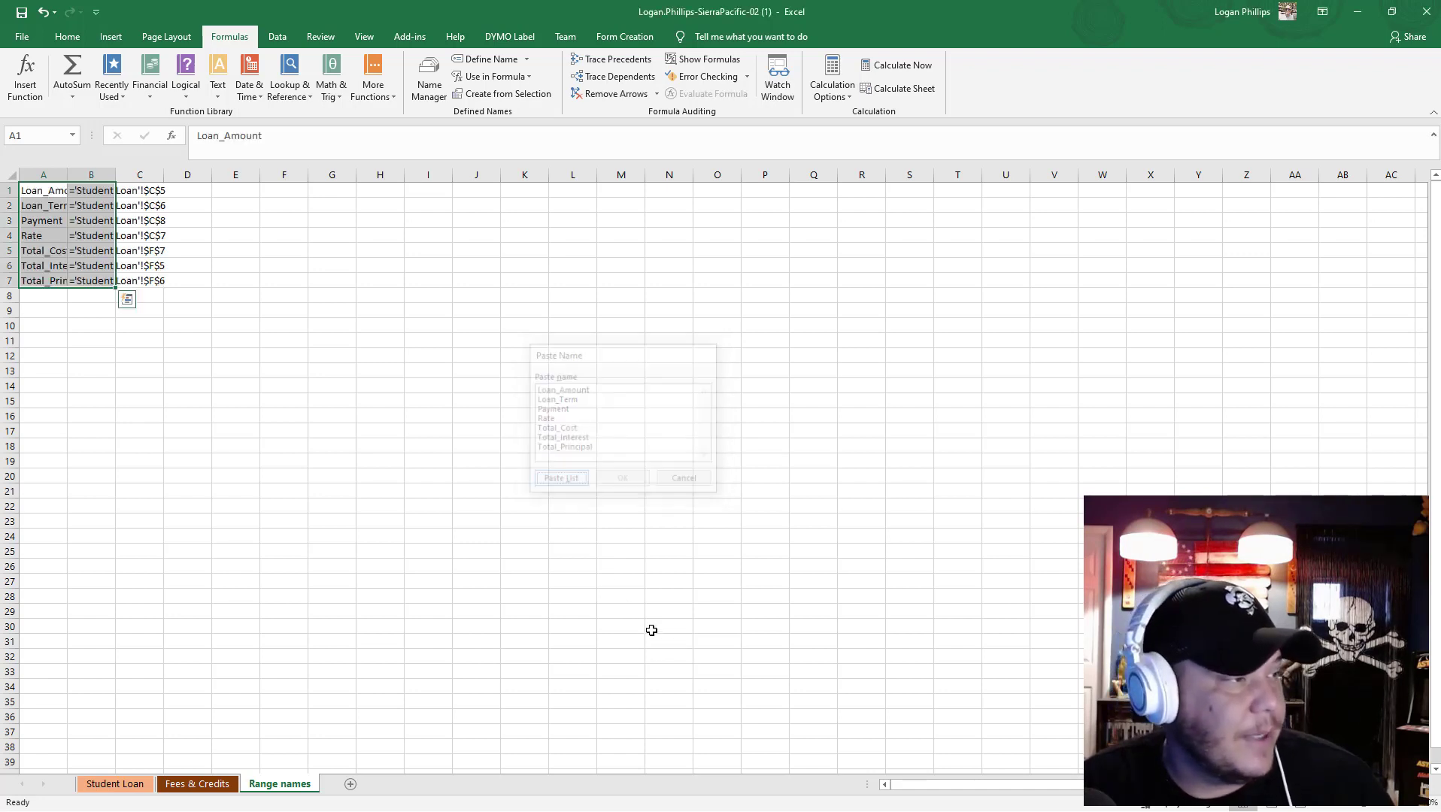
# AutoFit the widths of columns A and B to the pasted range names and references.
pyautogui.click(49, 177)
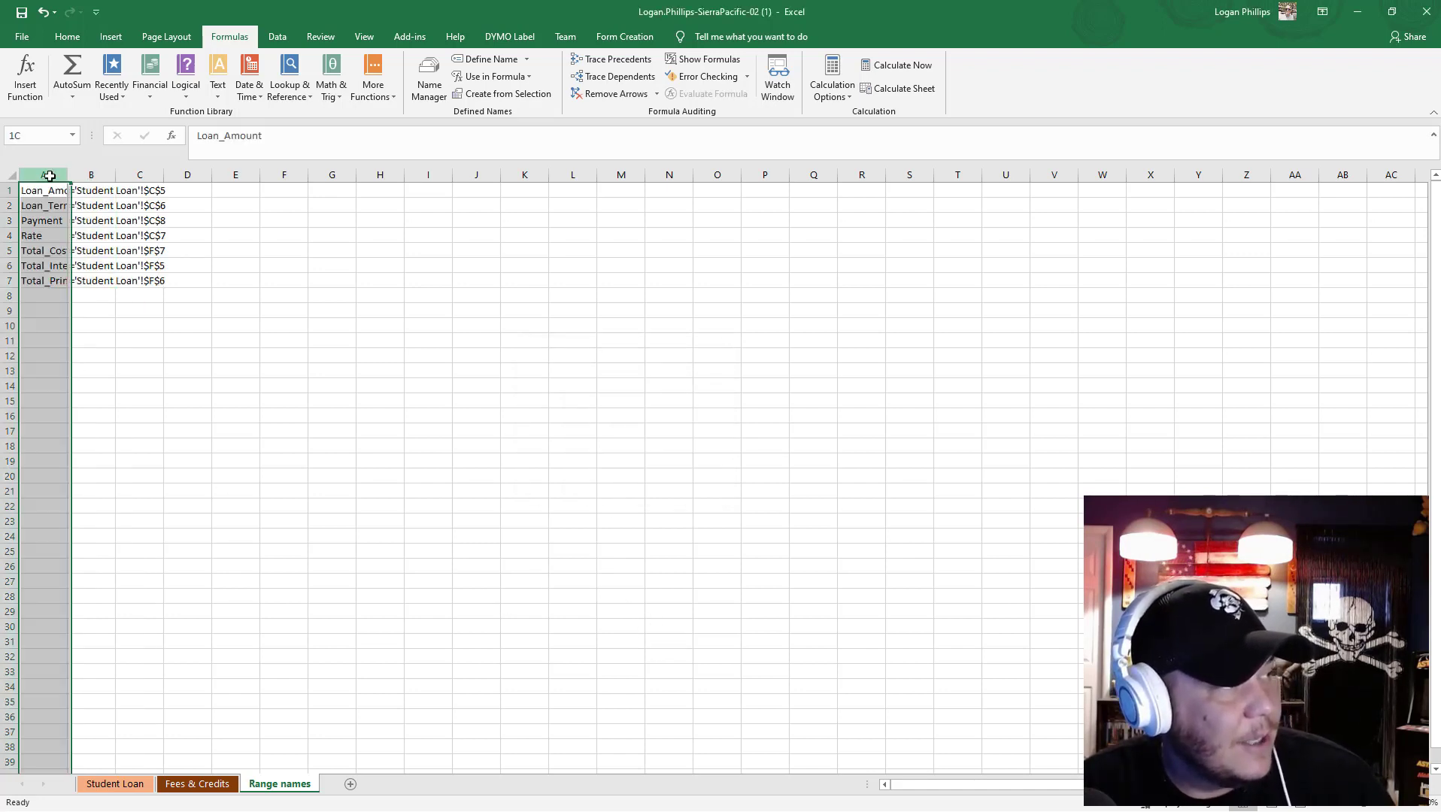
pyautogui.moveTo(47, 176); pyautogui.dragTo(93, 178)
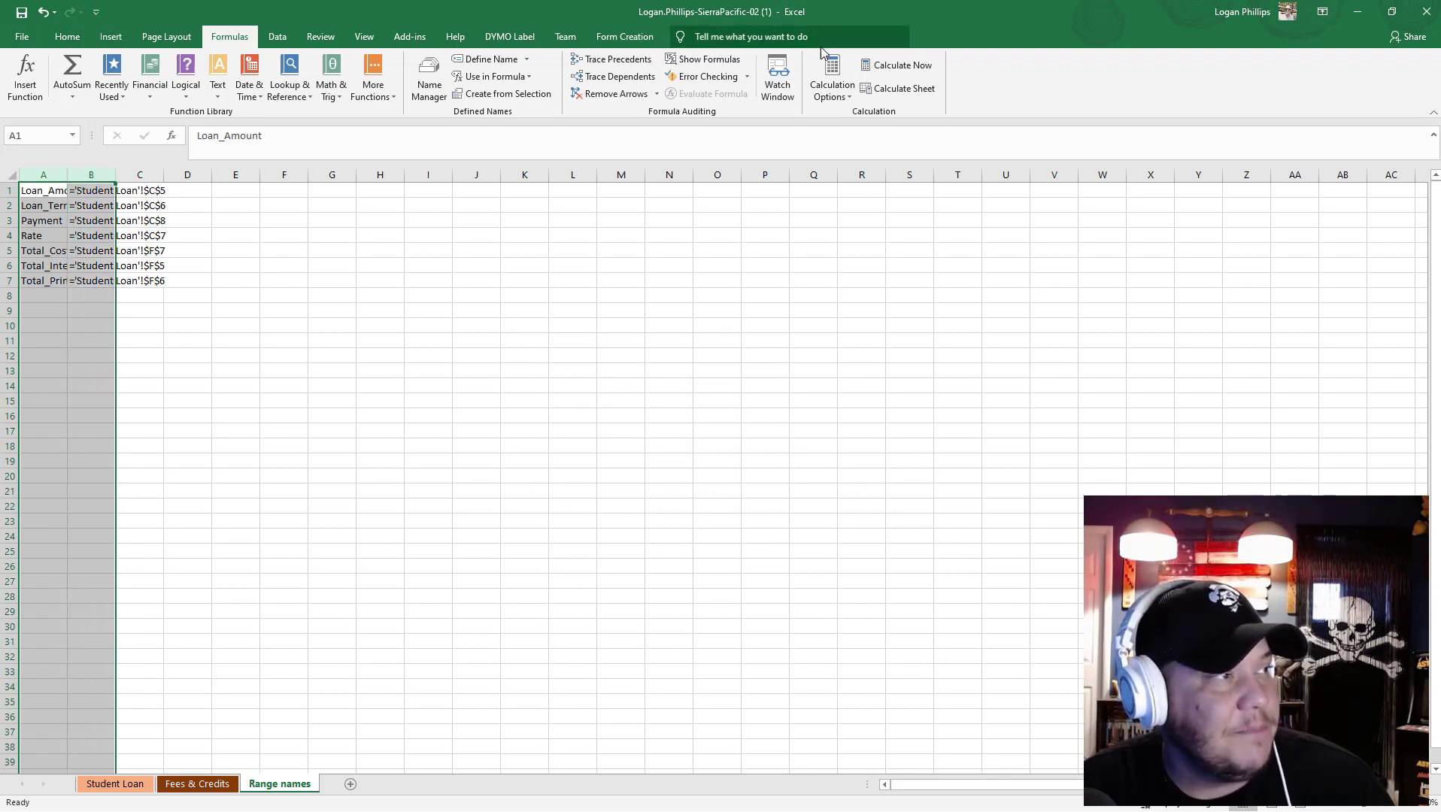
pyautogui.click(67, 37)
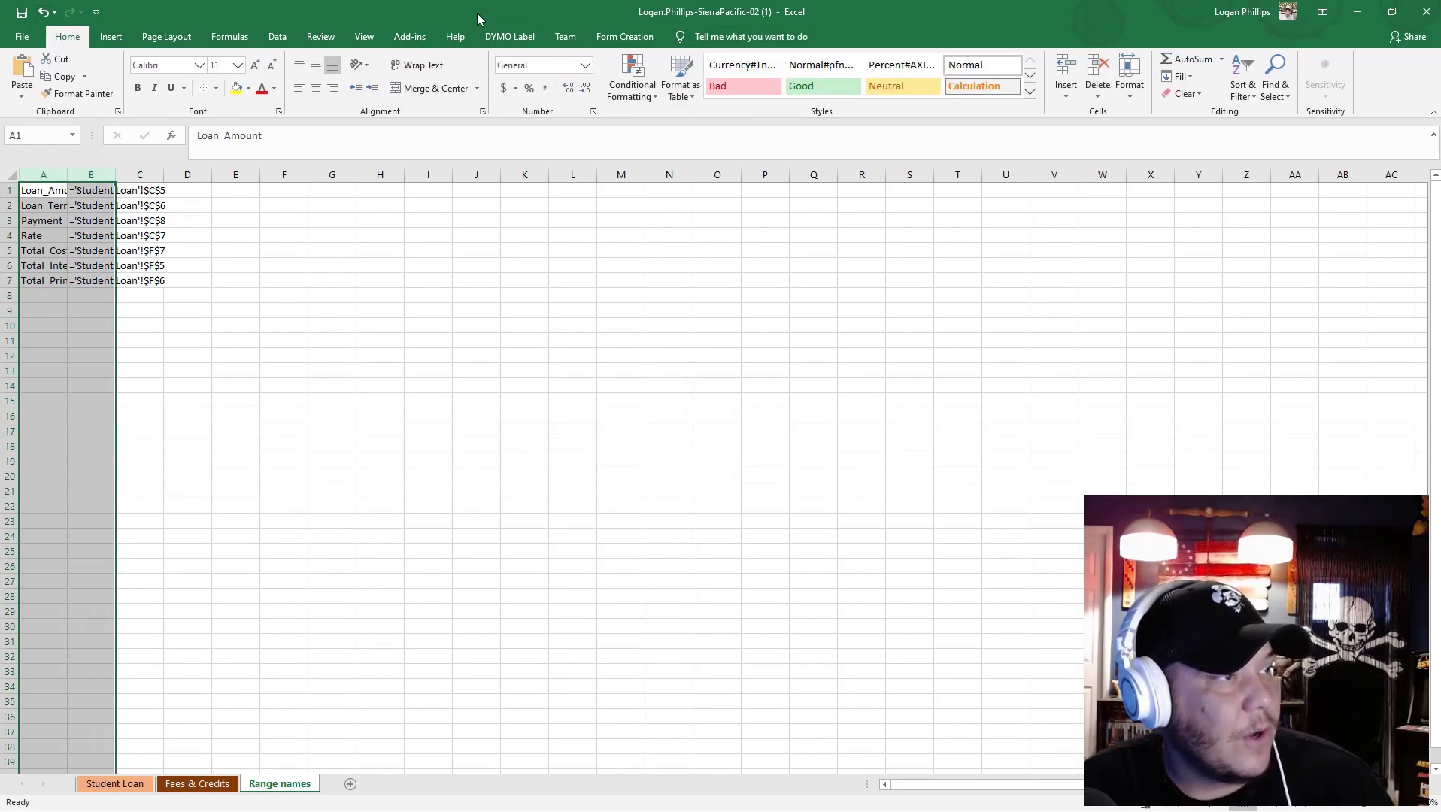
pyautogui.click(1128, 94)
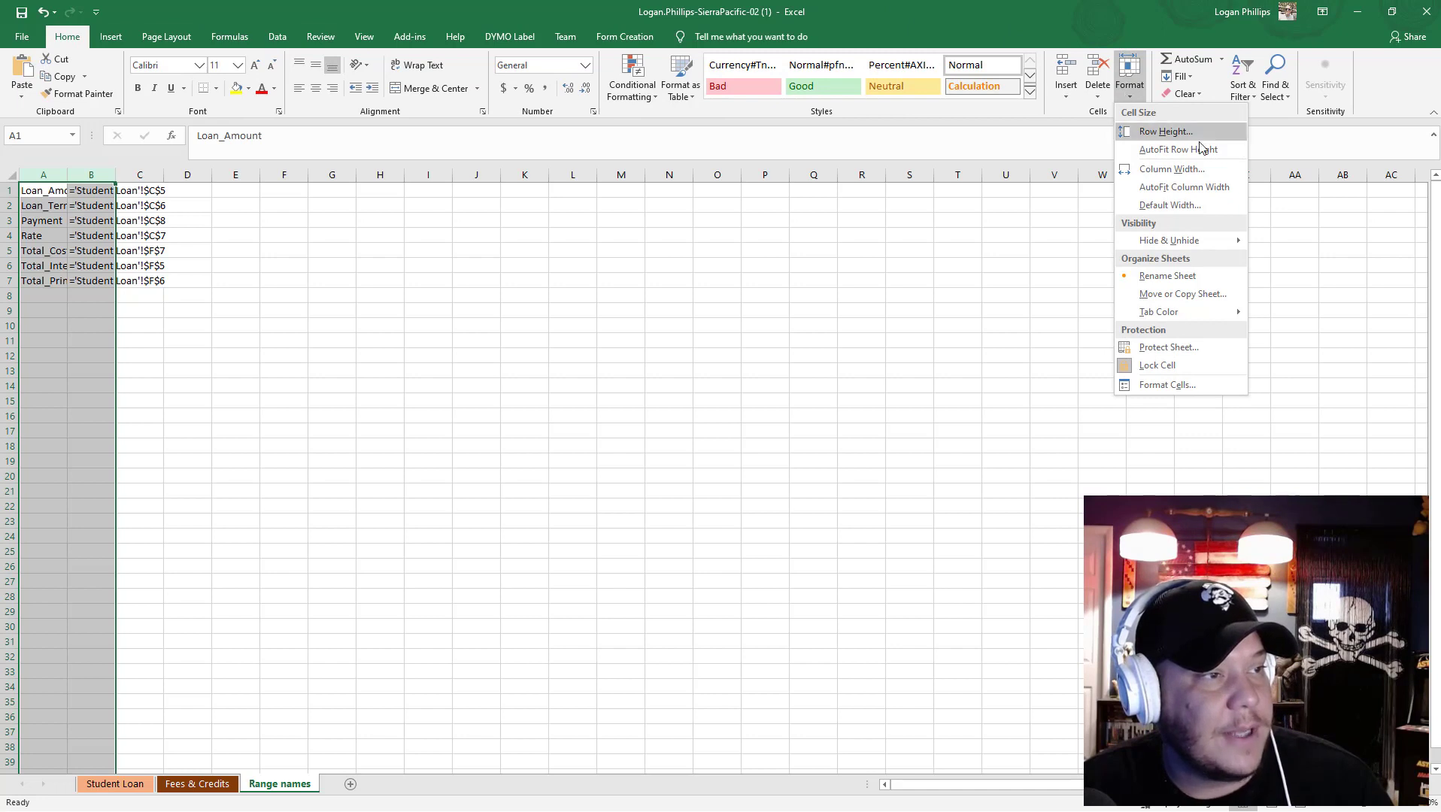
pyautogui.click(1210, 198)
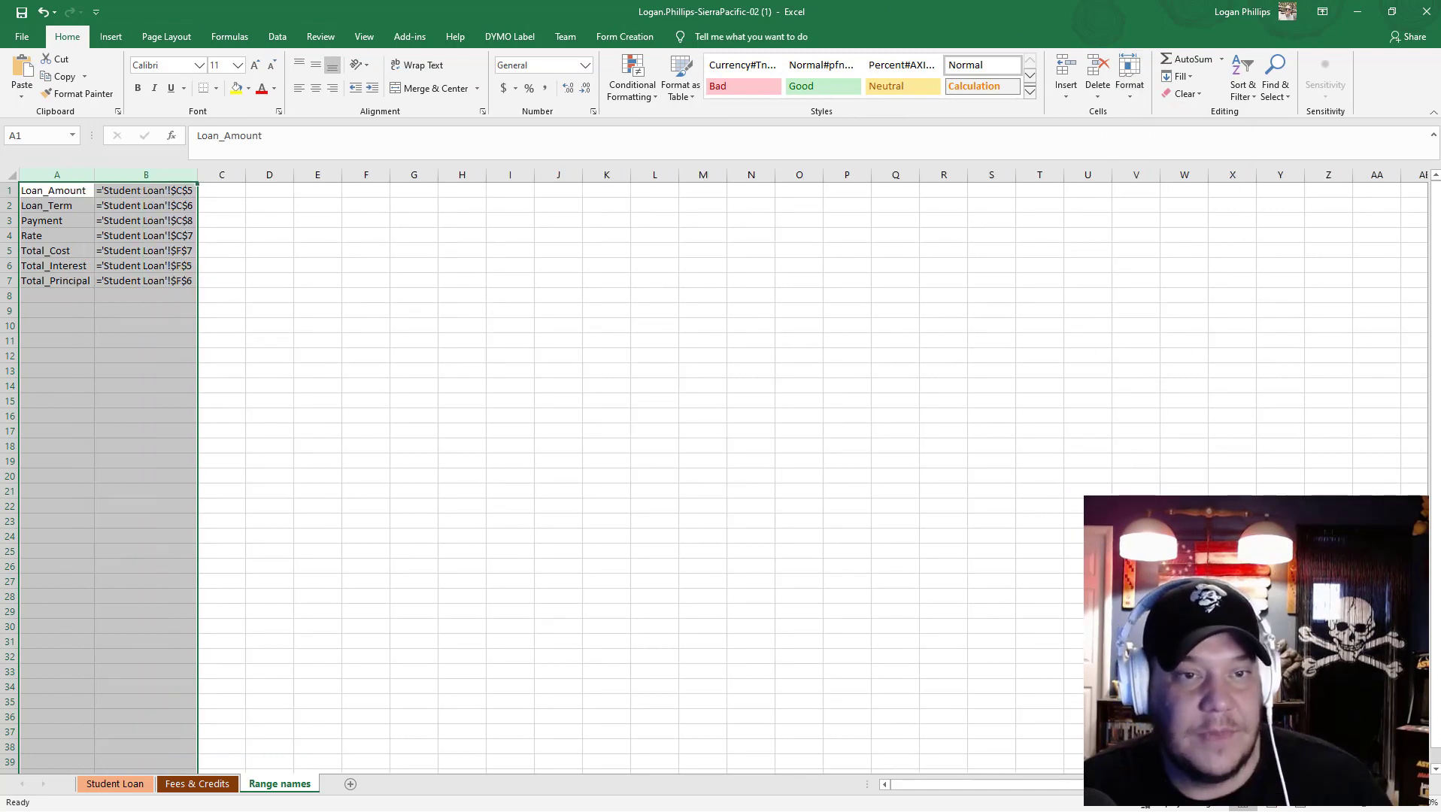
# Capitalise the second word of the new sheet's name so that it reads "Range Names".
pyautogui.hotkey('alt', 'Tab')
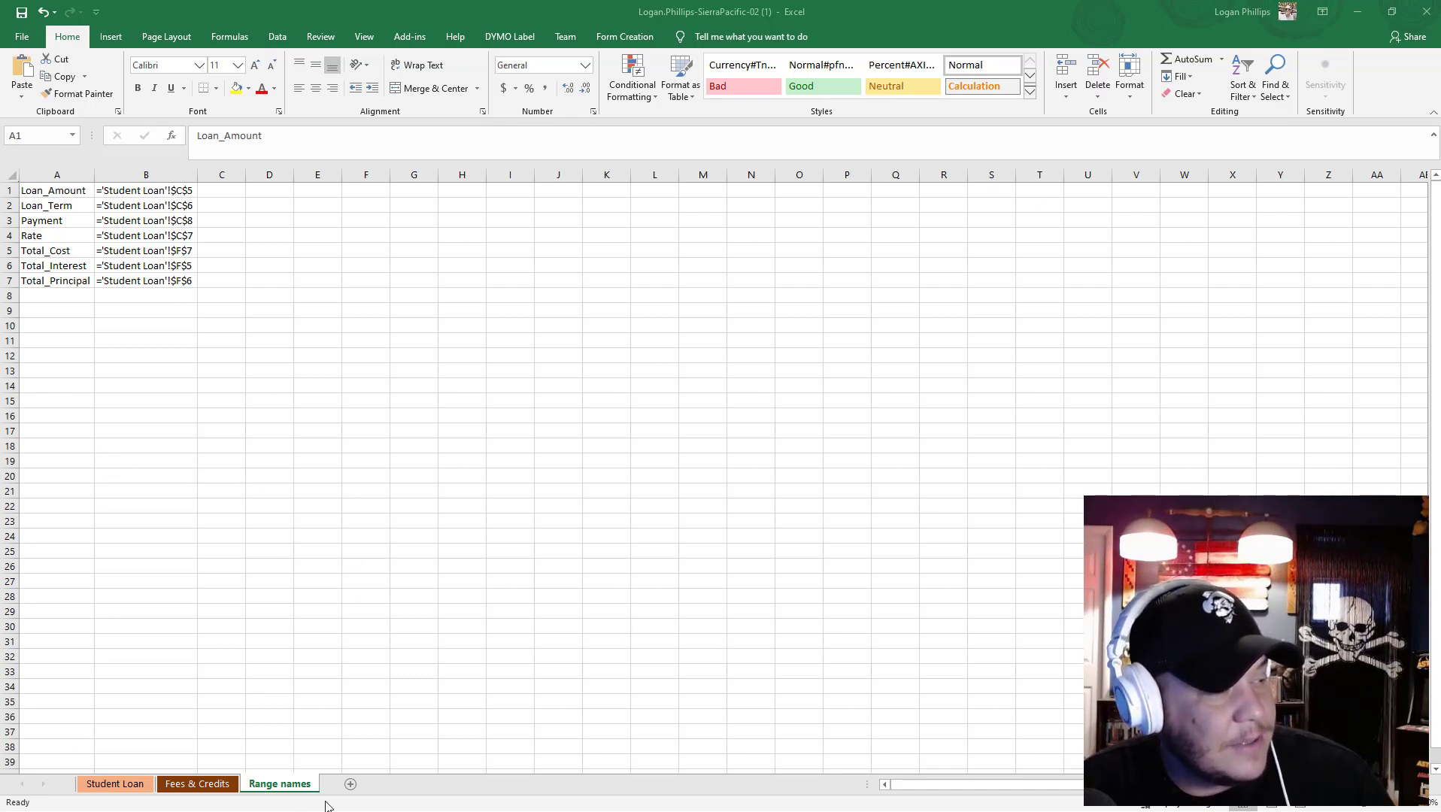
pyautogui.click(301, 790)
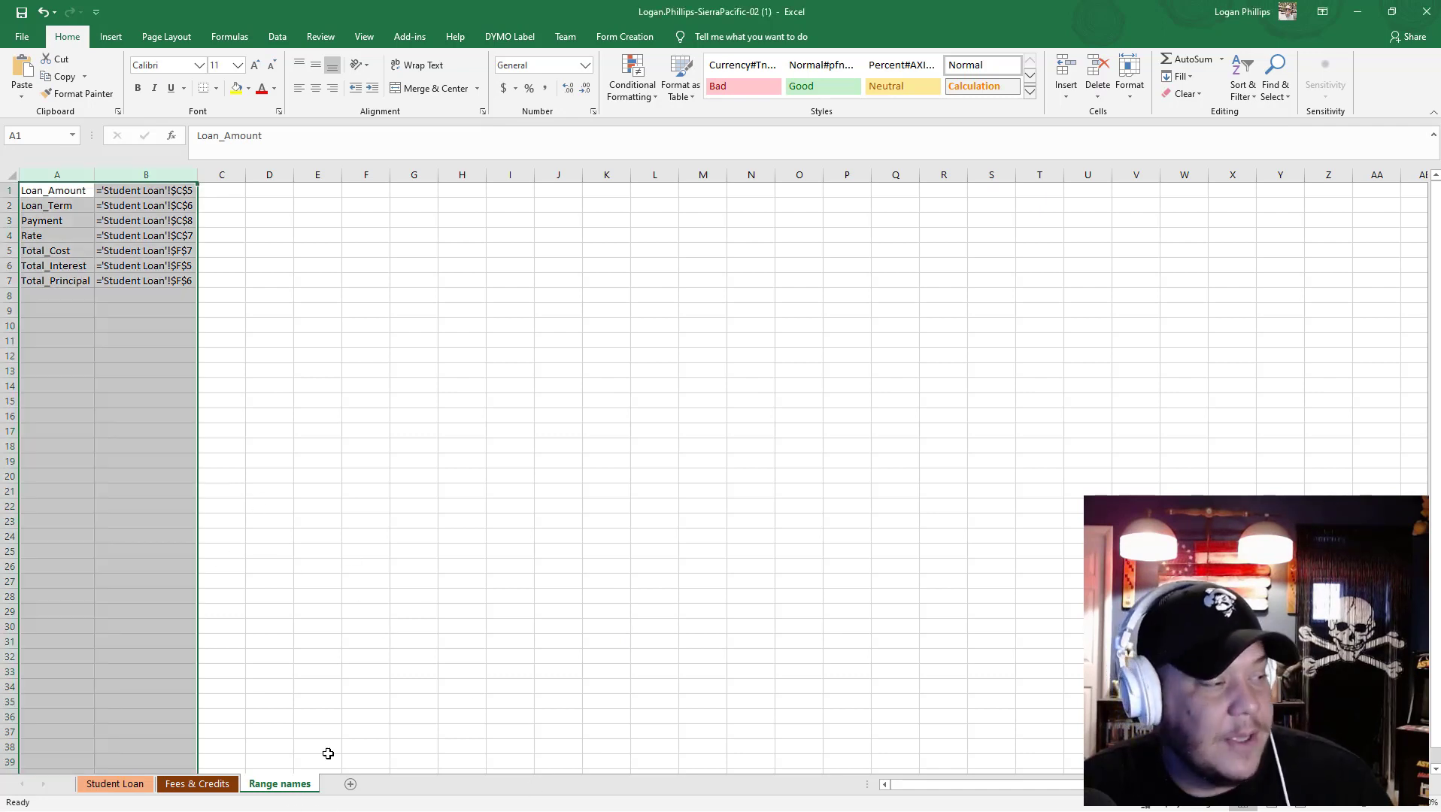
pyautogui.doubleClick(283, 789)
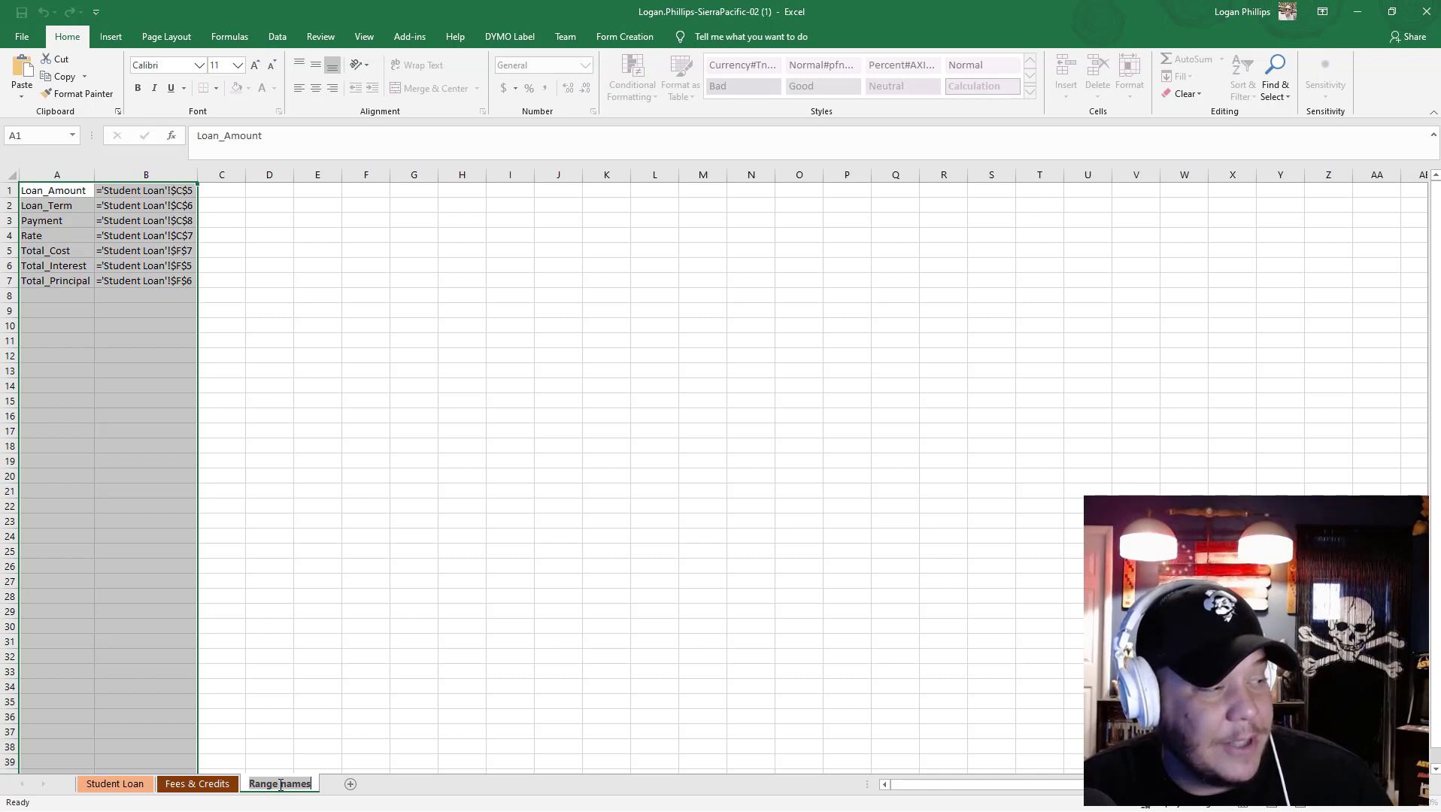
pyautogui.click(280, 785)
pyautogui.press('Delete')
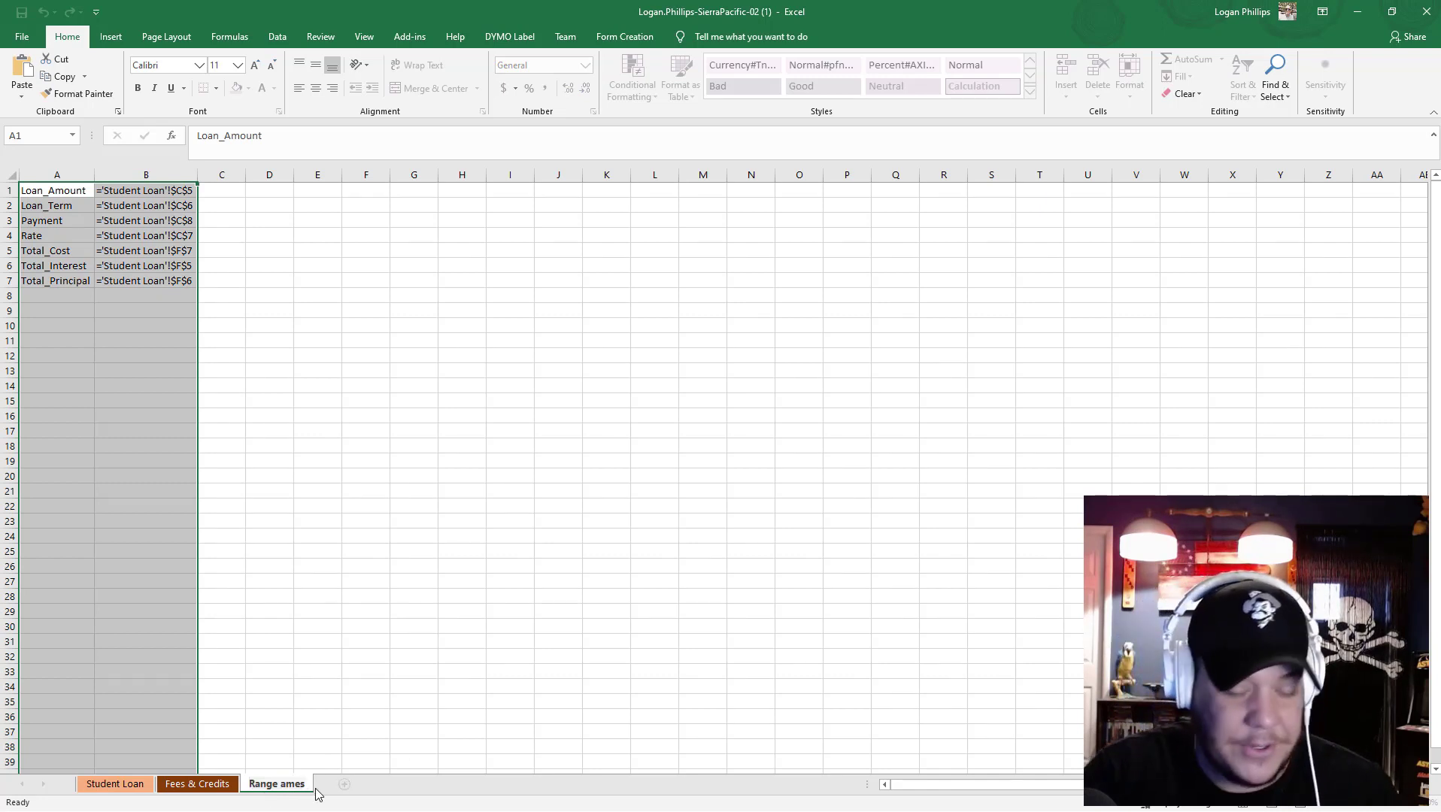
pyautogui.write('N')
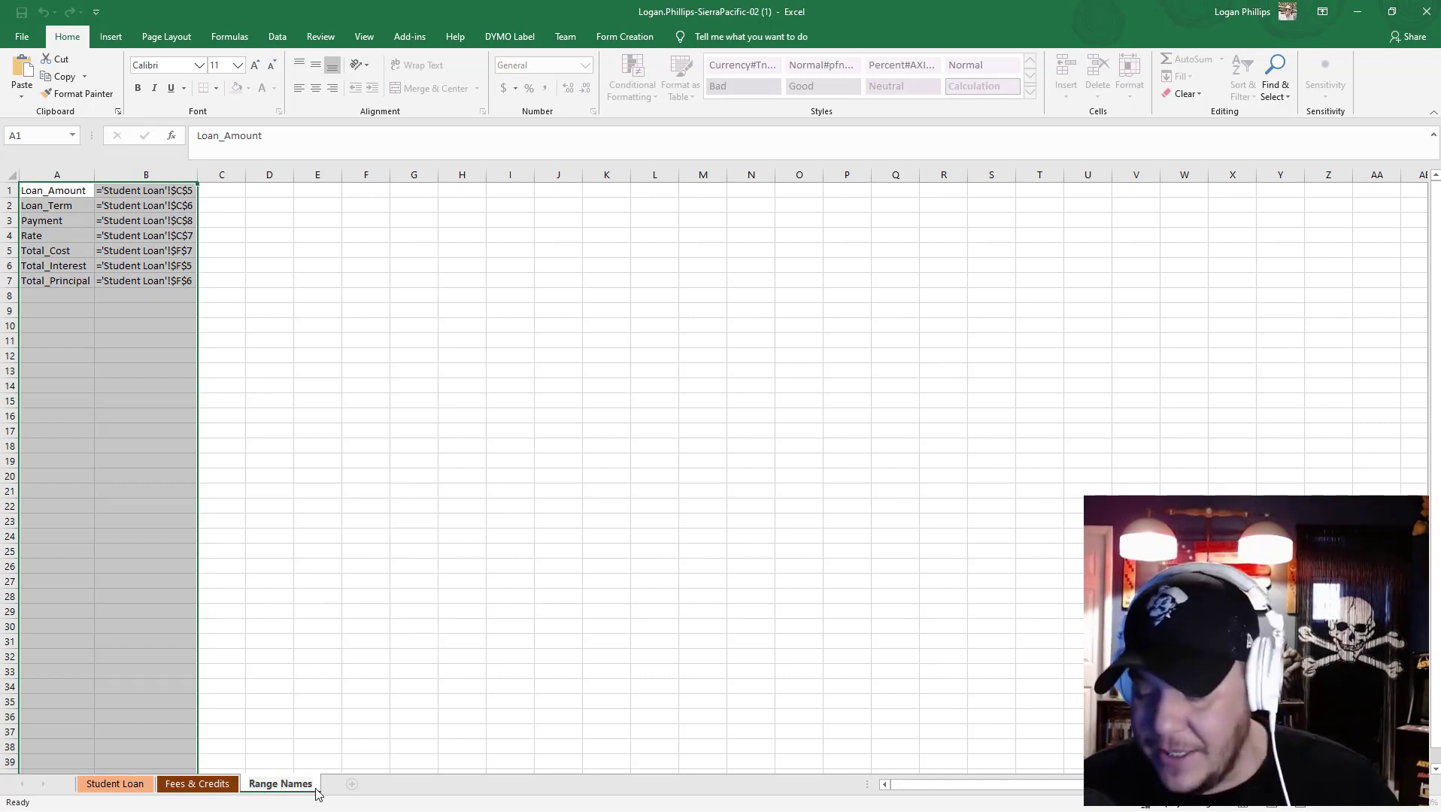
pyautogui.press('Return')
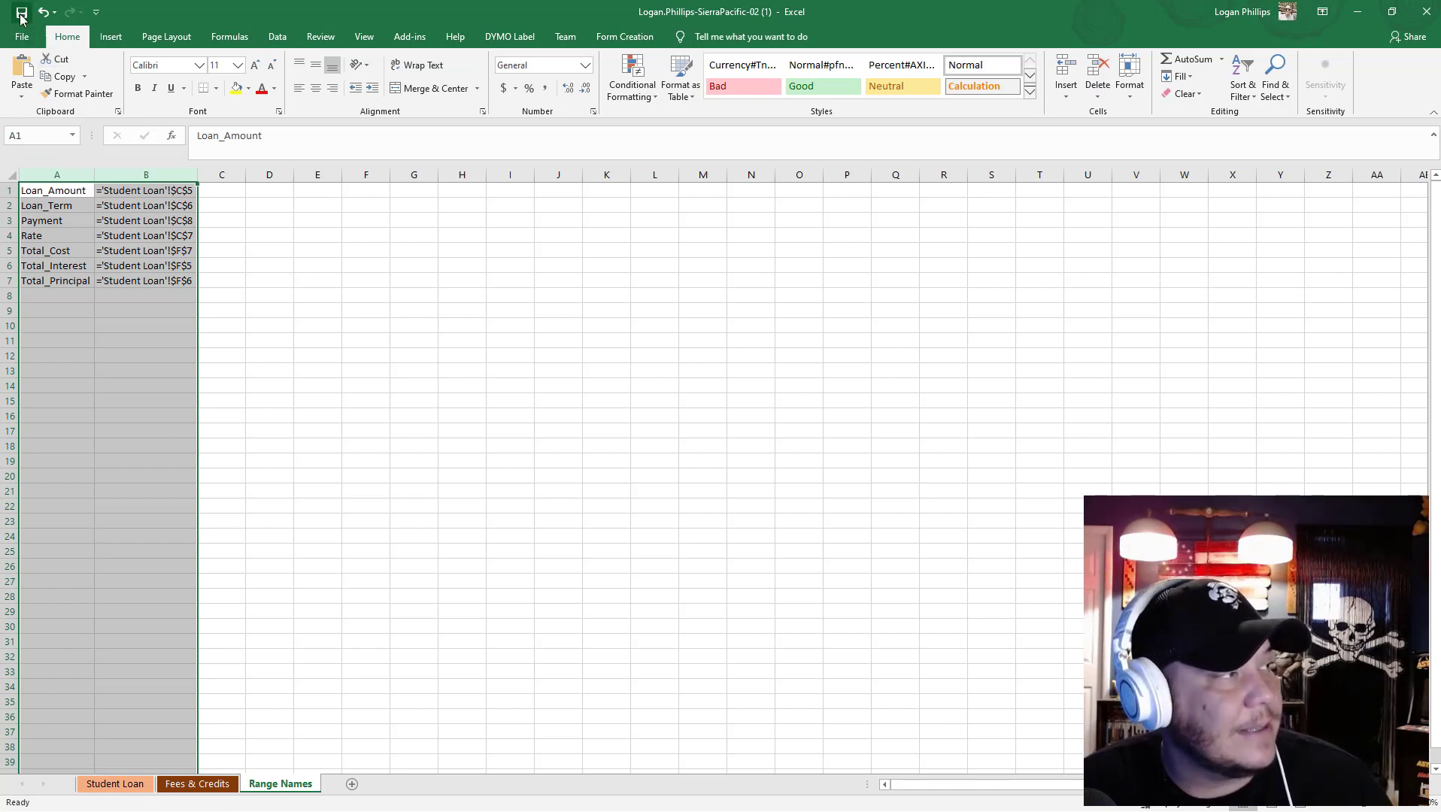
# Save the workbook, then switch to the SIMnet project page in Chrome and start uploading the project file.
pyautogui.click(18, 39)
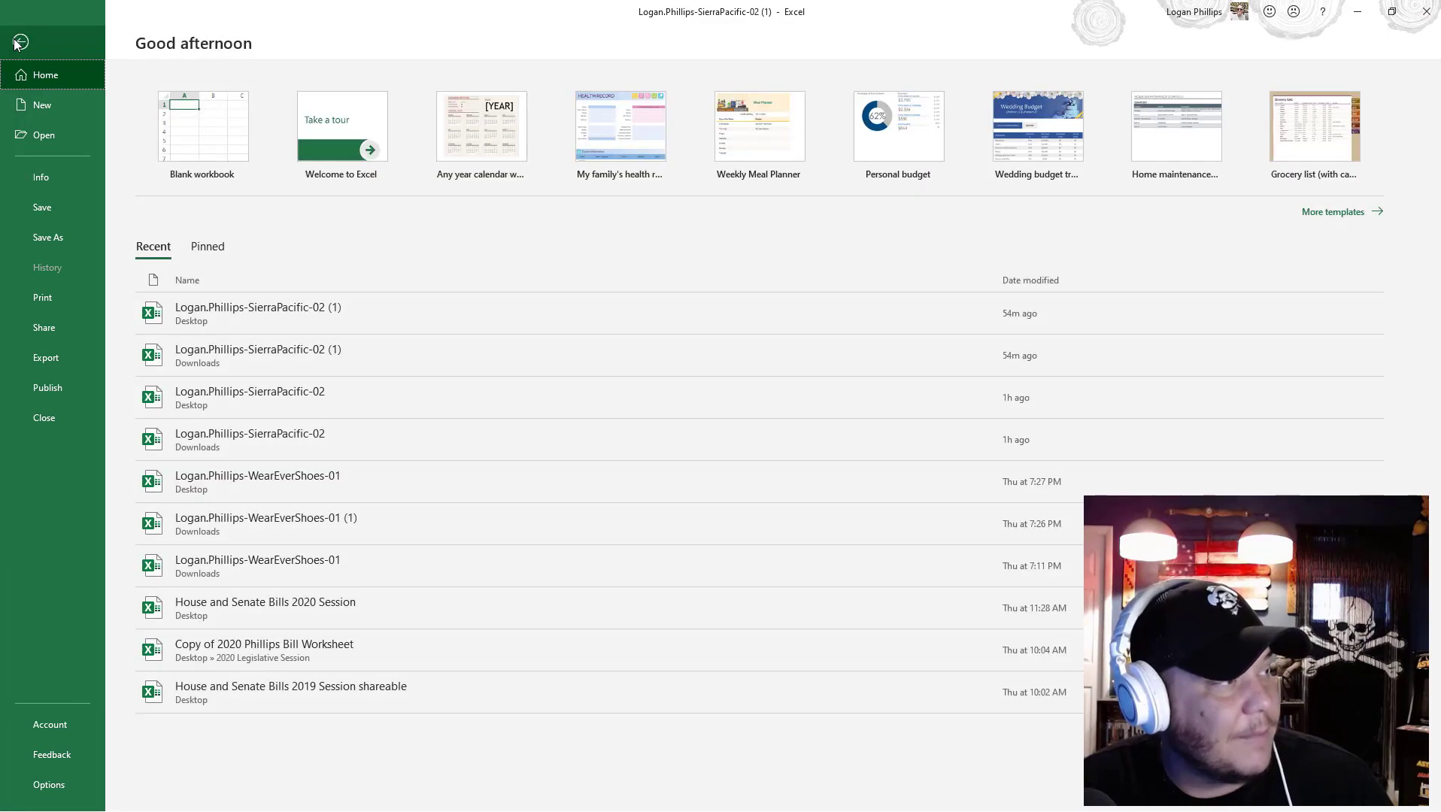
pyautogui.click(47, 212)
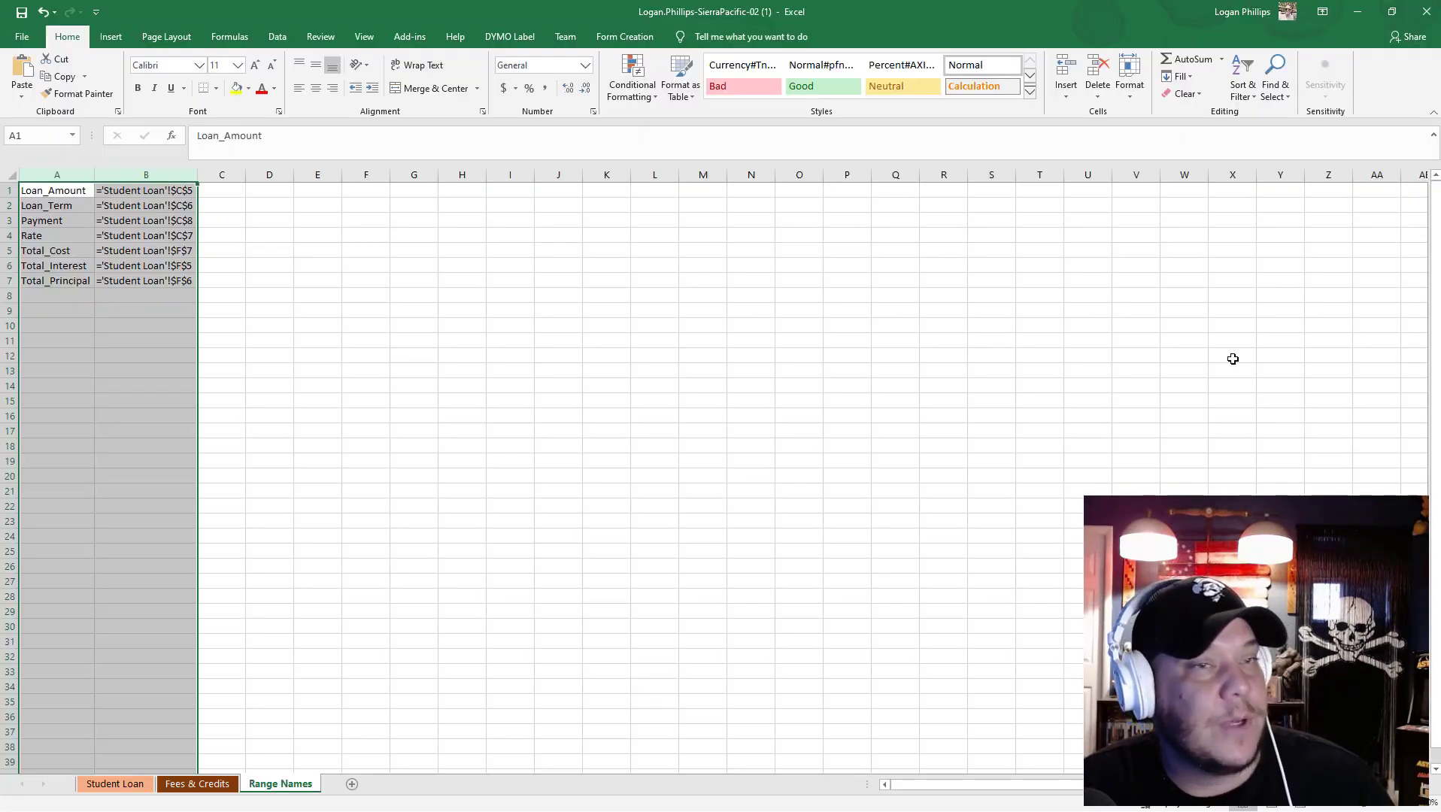
pyautogui.hotkey('alt', 'Tab')
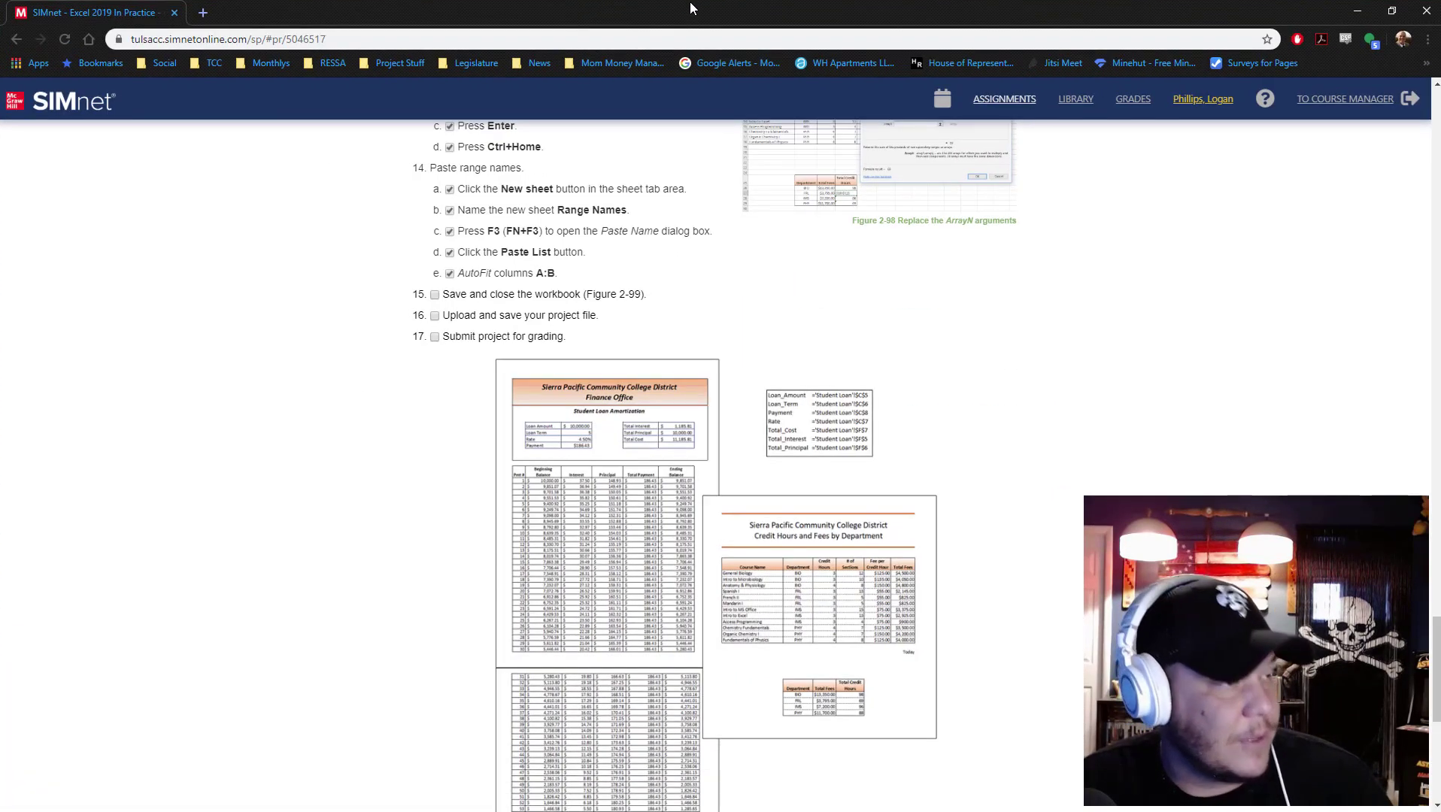
pyautogui.scroll(-10, 482, 588)
pyautogui.scroll(20, 497, 582)
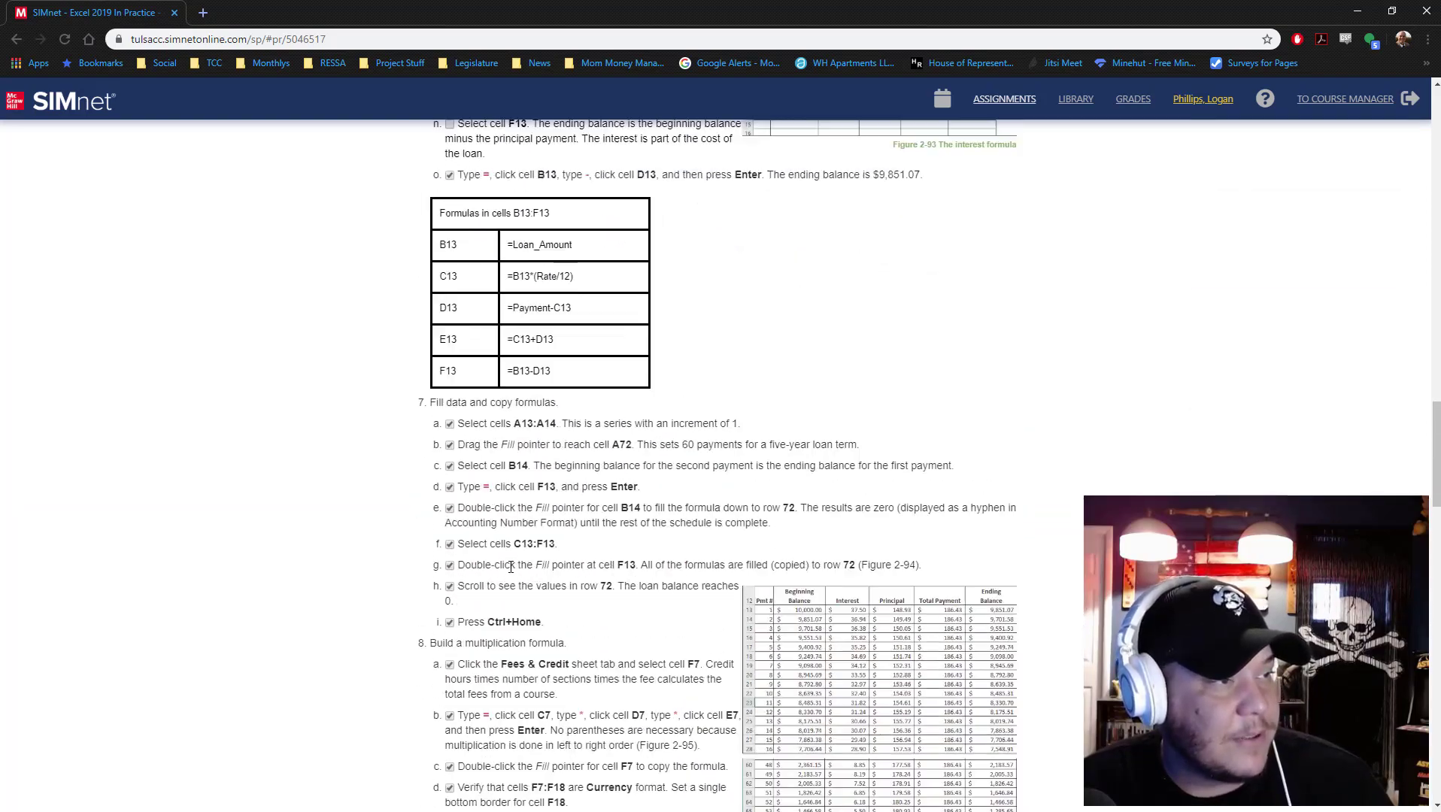
pyautogui.scroll(20, 510, 576)
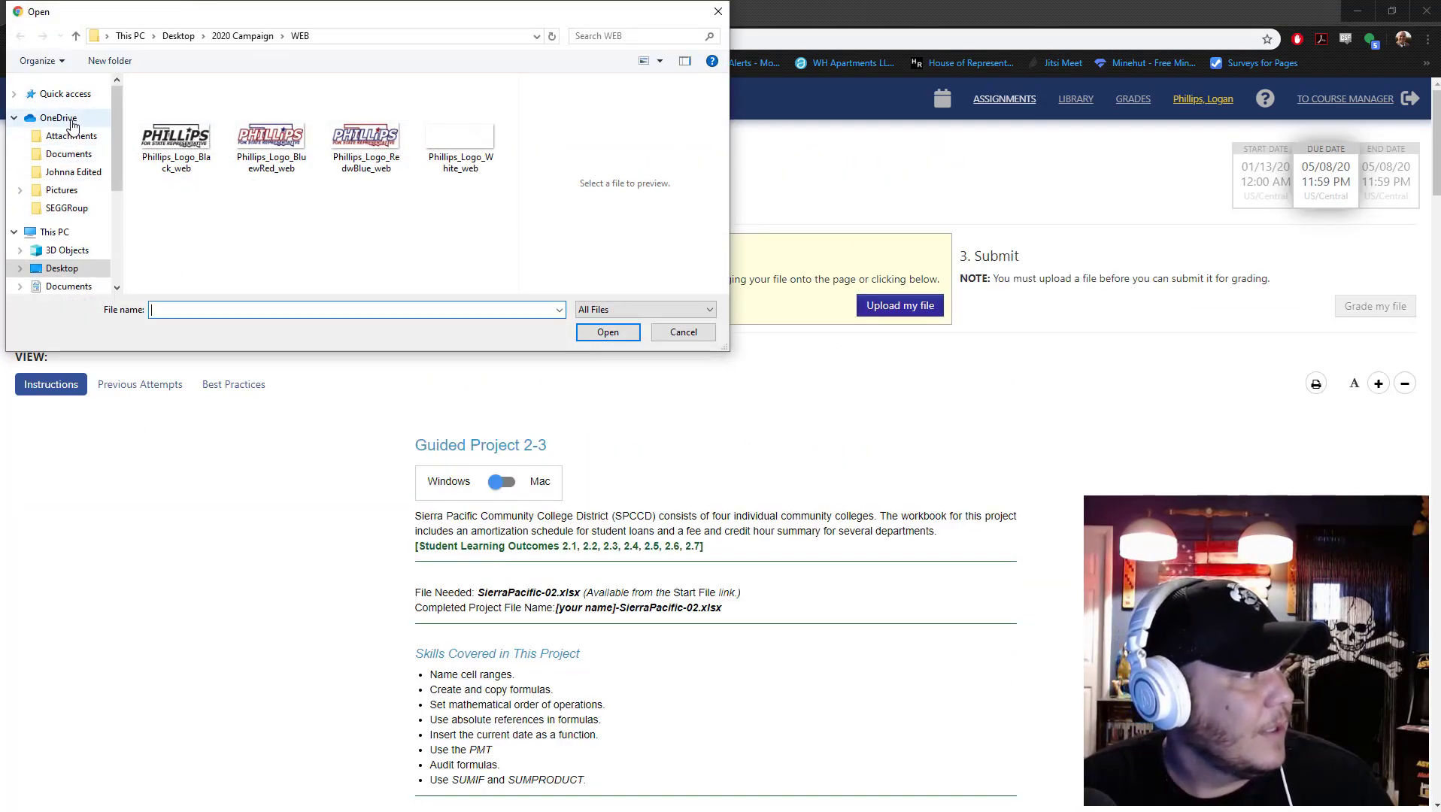
# Upload the completed SierraPacific-02 (1) workbook from the Desktop folder and submit it for grading.
pyautogui.click(89, 271)
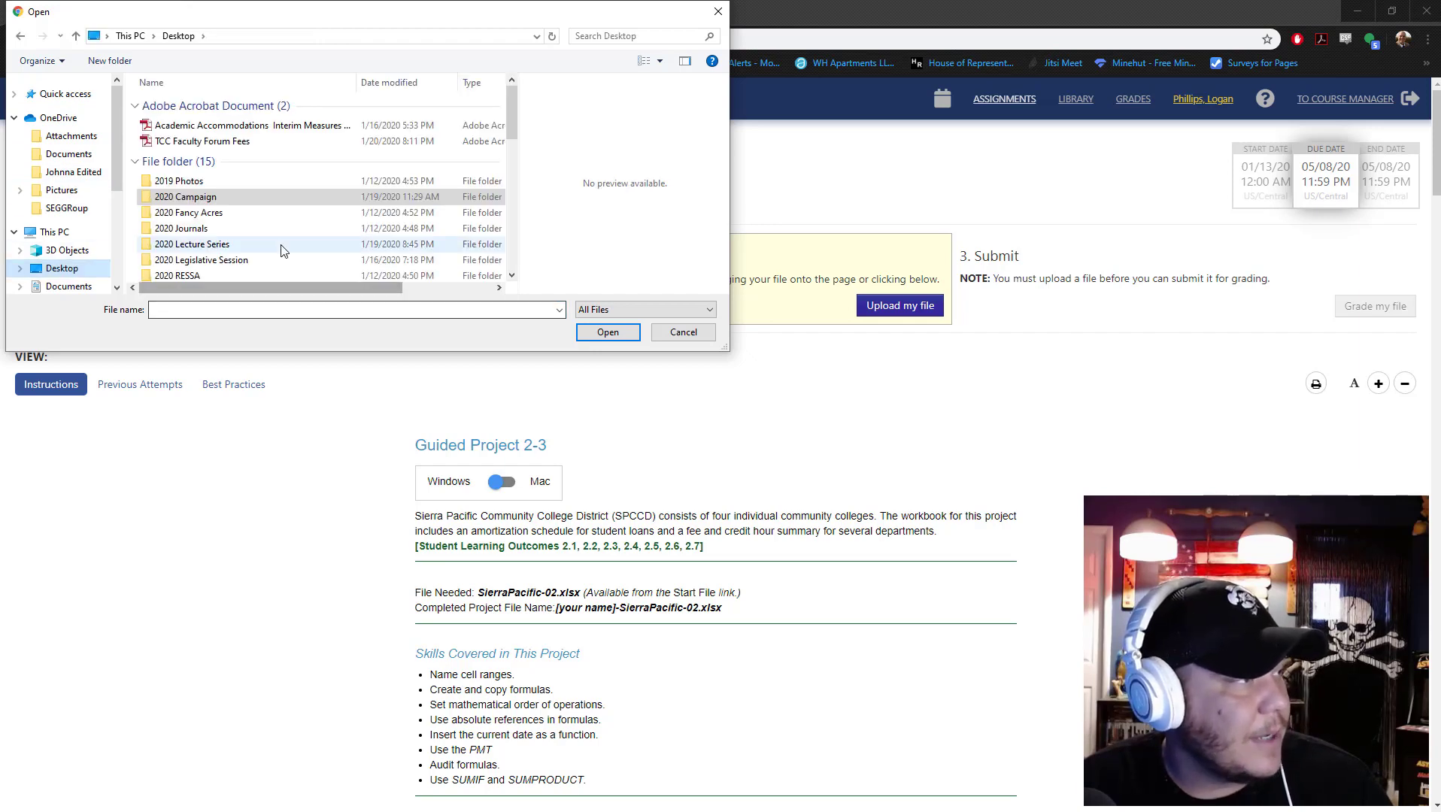
pyautogui.scroll(-5, 285, 254)
pyautogui.scroll(-1, 287, 252)
pyautogui.scroll(2, 287, 251)
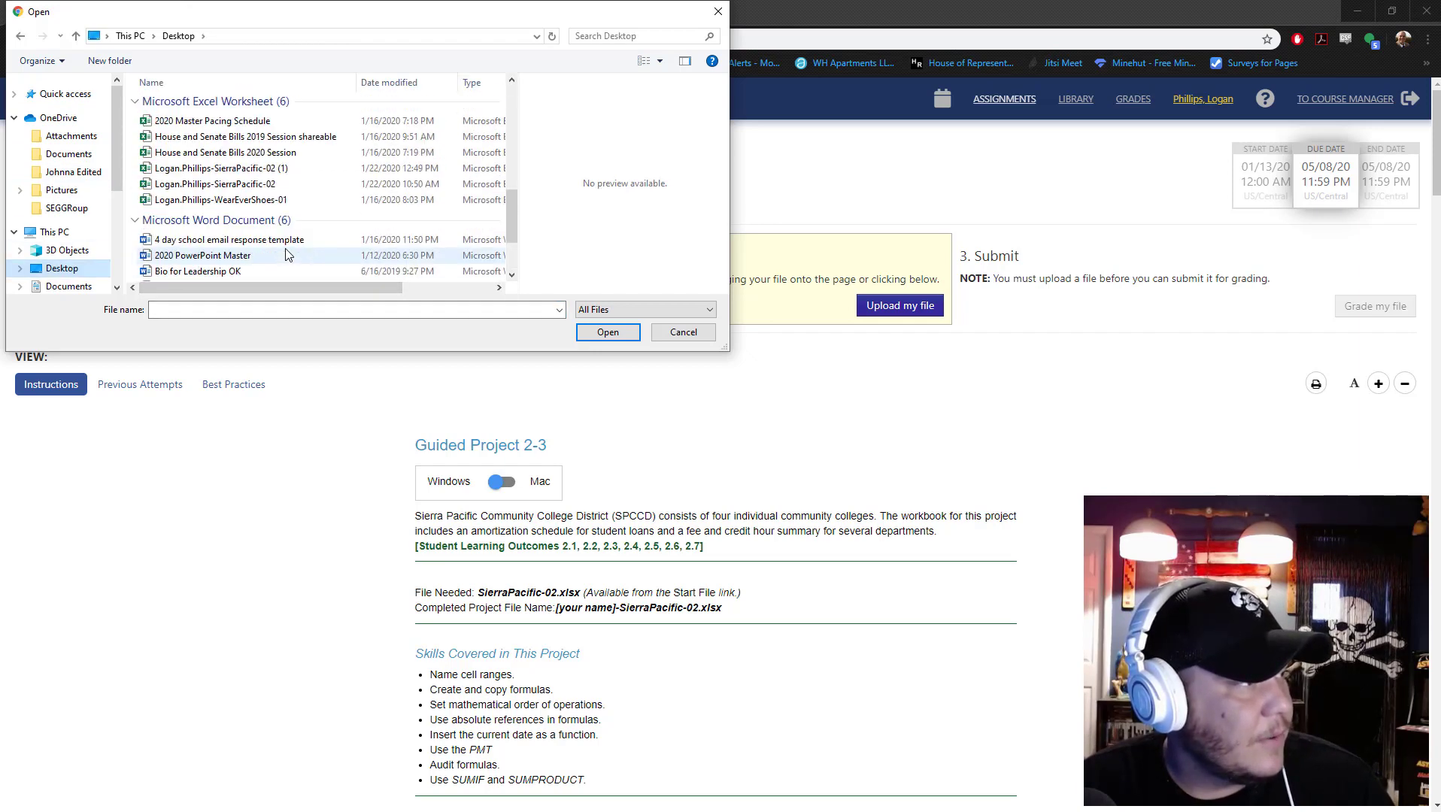
pyautogui.moveTo(505, 19); pyautogui.dragTo(523, 185)
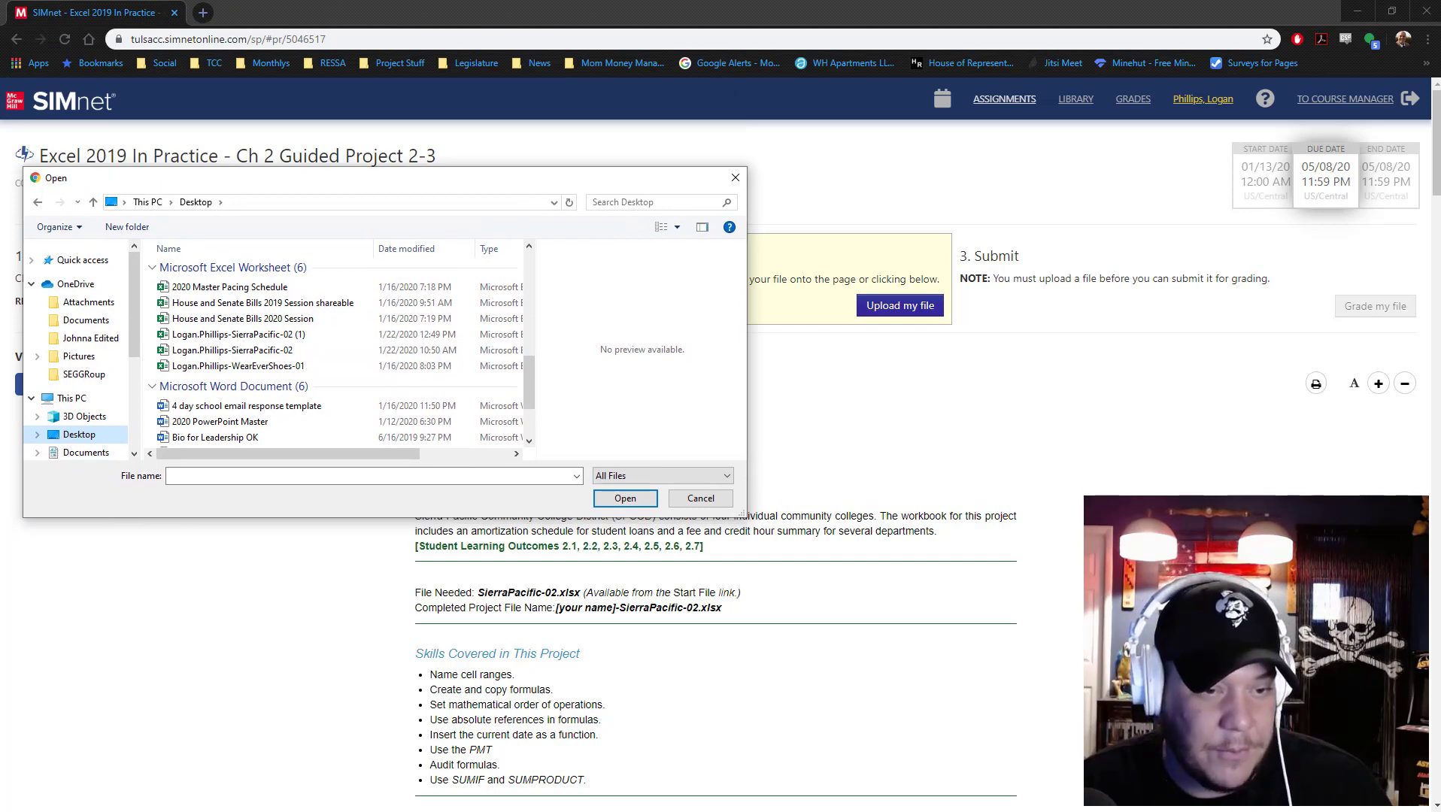
pyautogui.hotkey('alt', 'Tab')
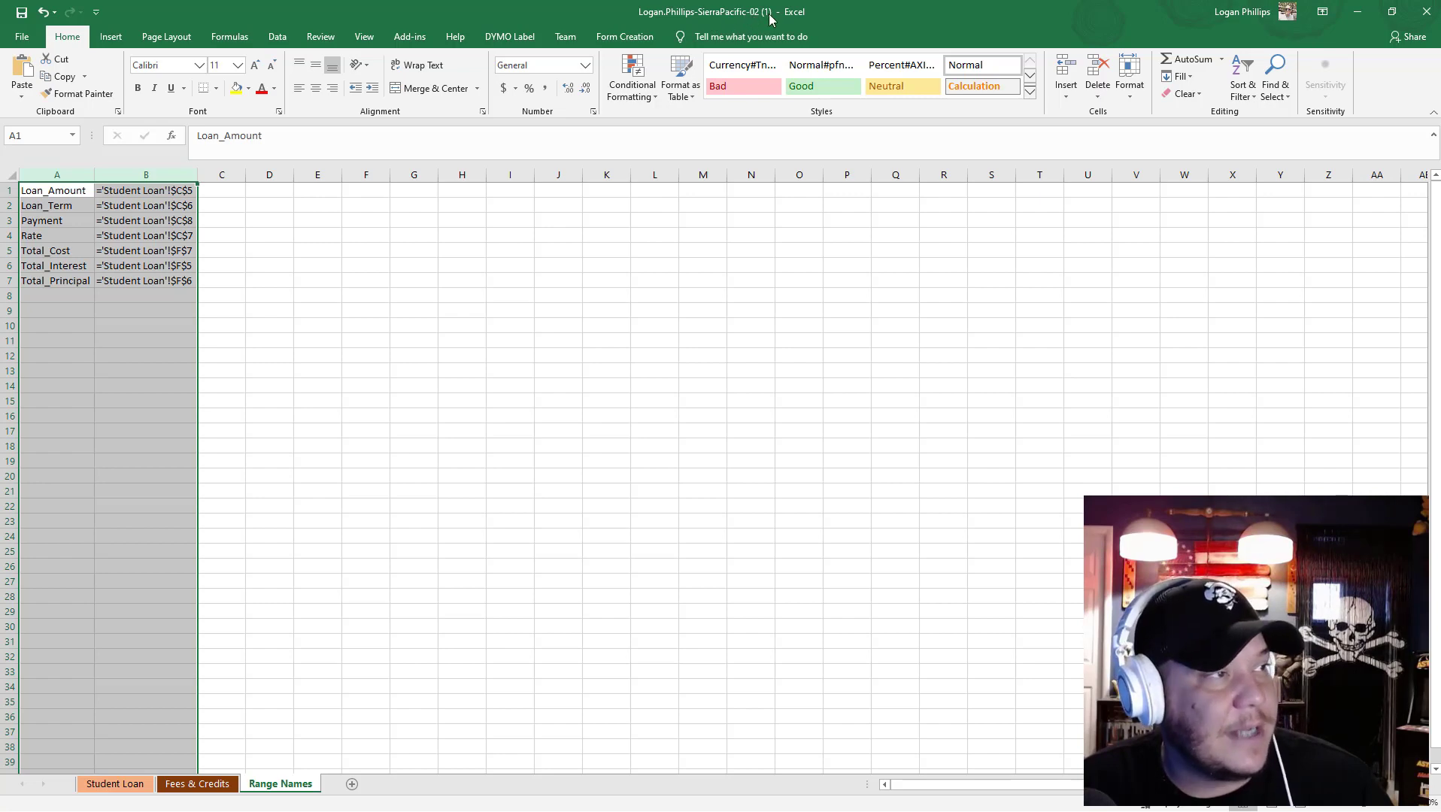
pyautogui.click(1358, 11)
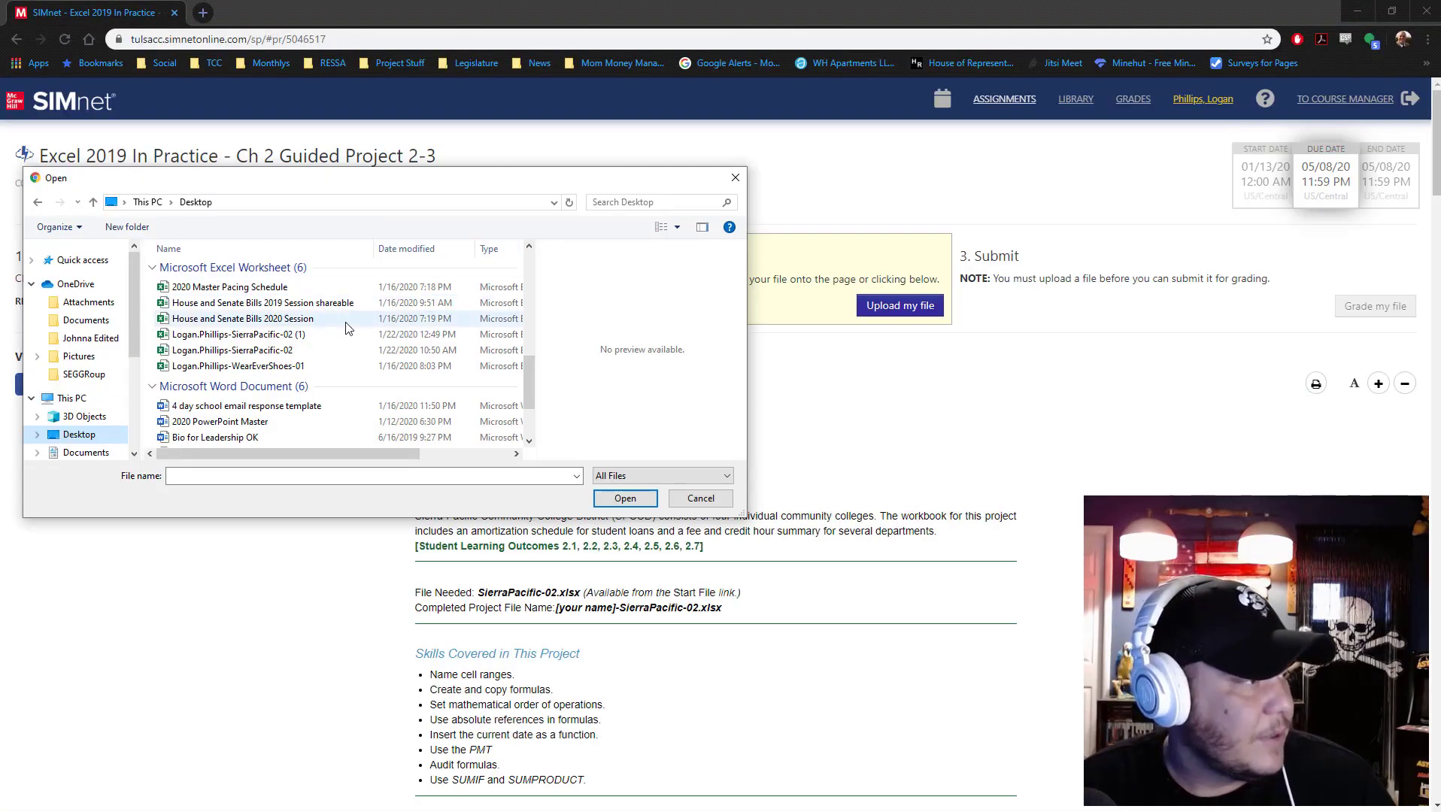
pyautogui.click(259, 334)
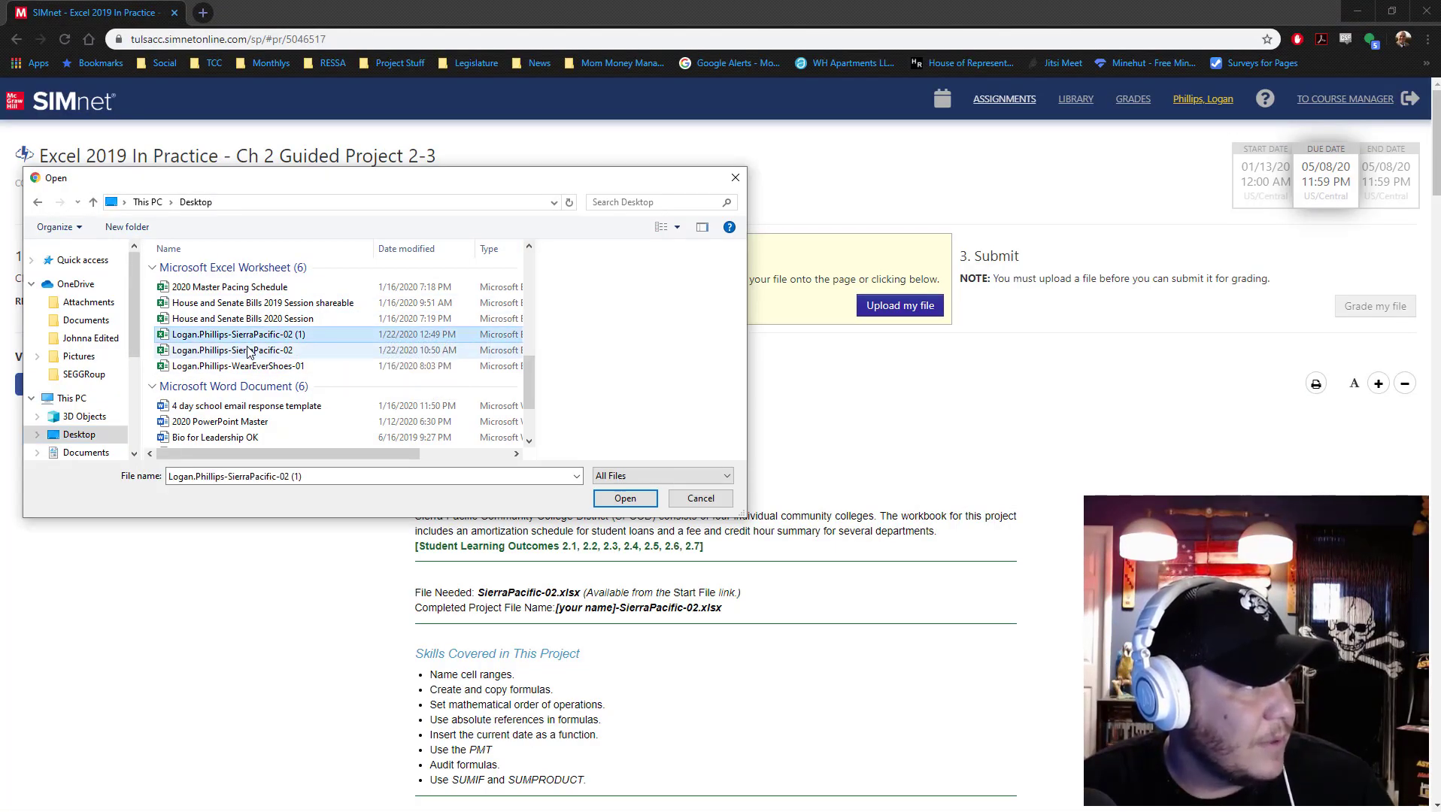
pyautogui.doubleClick(320, 334)
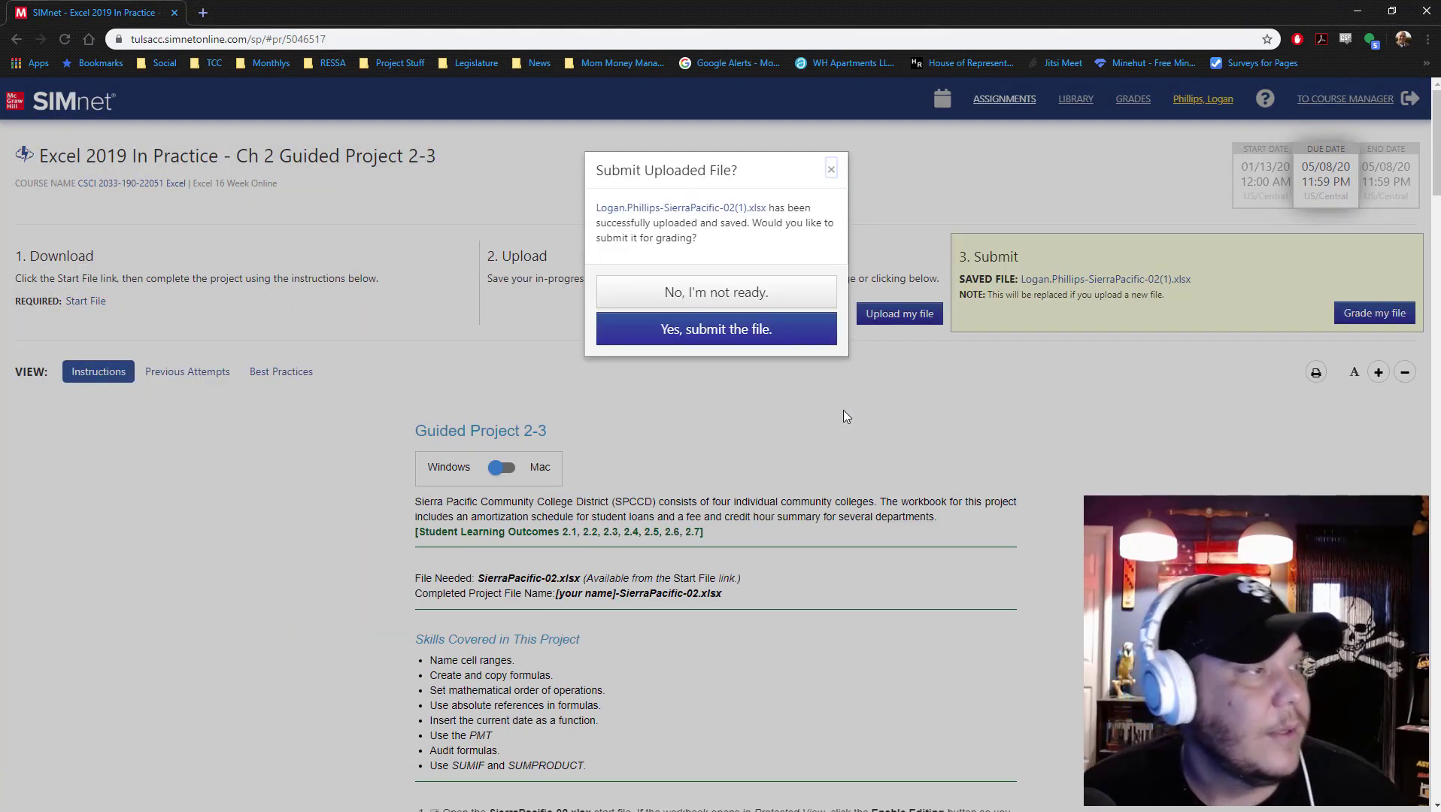
pyautogui.click(752, 337)
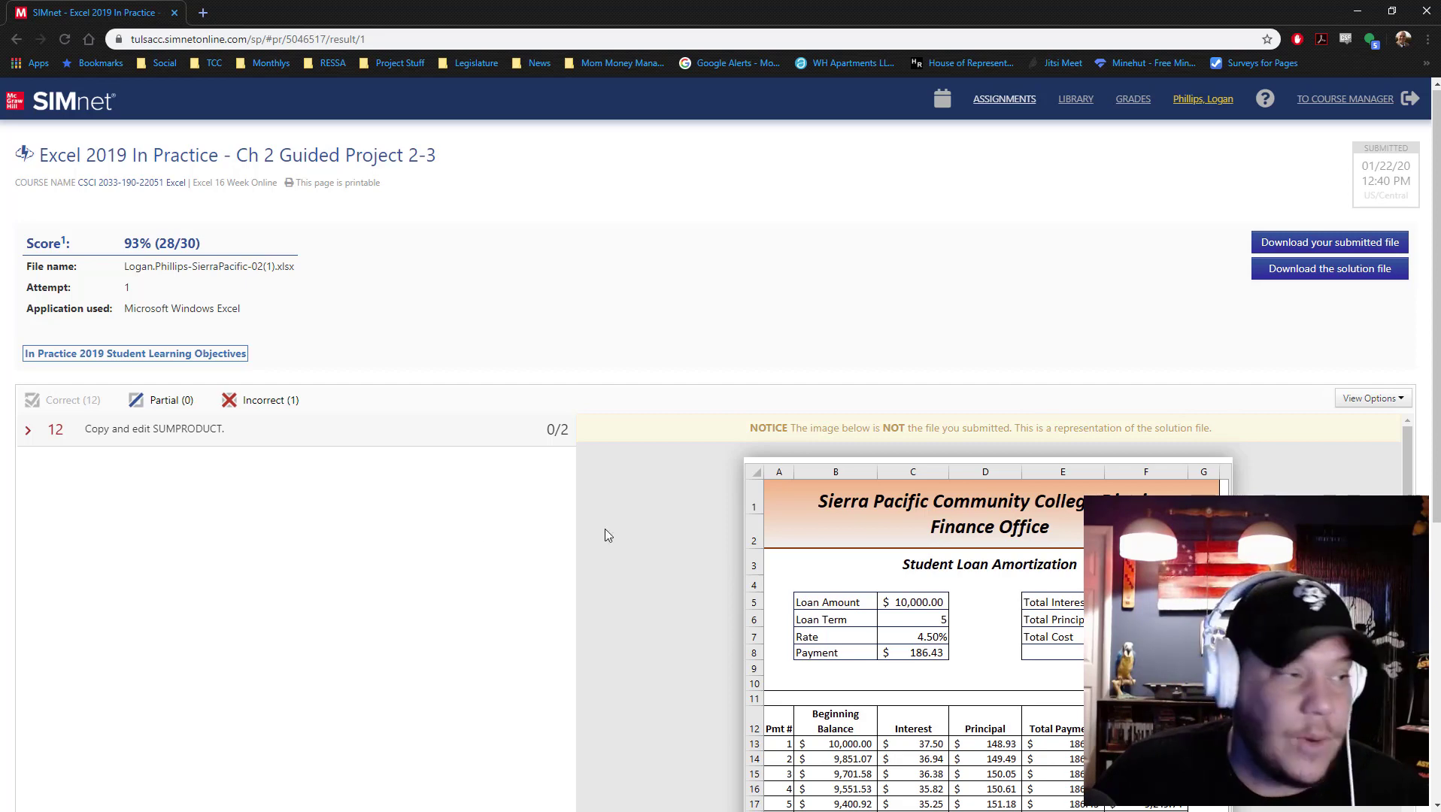
# Expand the incorrect item 12, "Copy and edit SUMPRODUCT", and read its feedback on the graded results page.
pyautogui.click(24, 435)
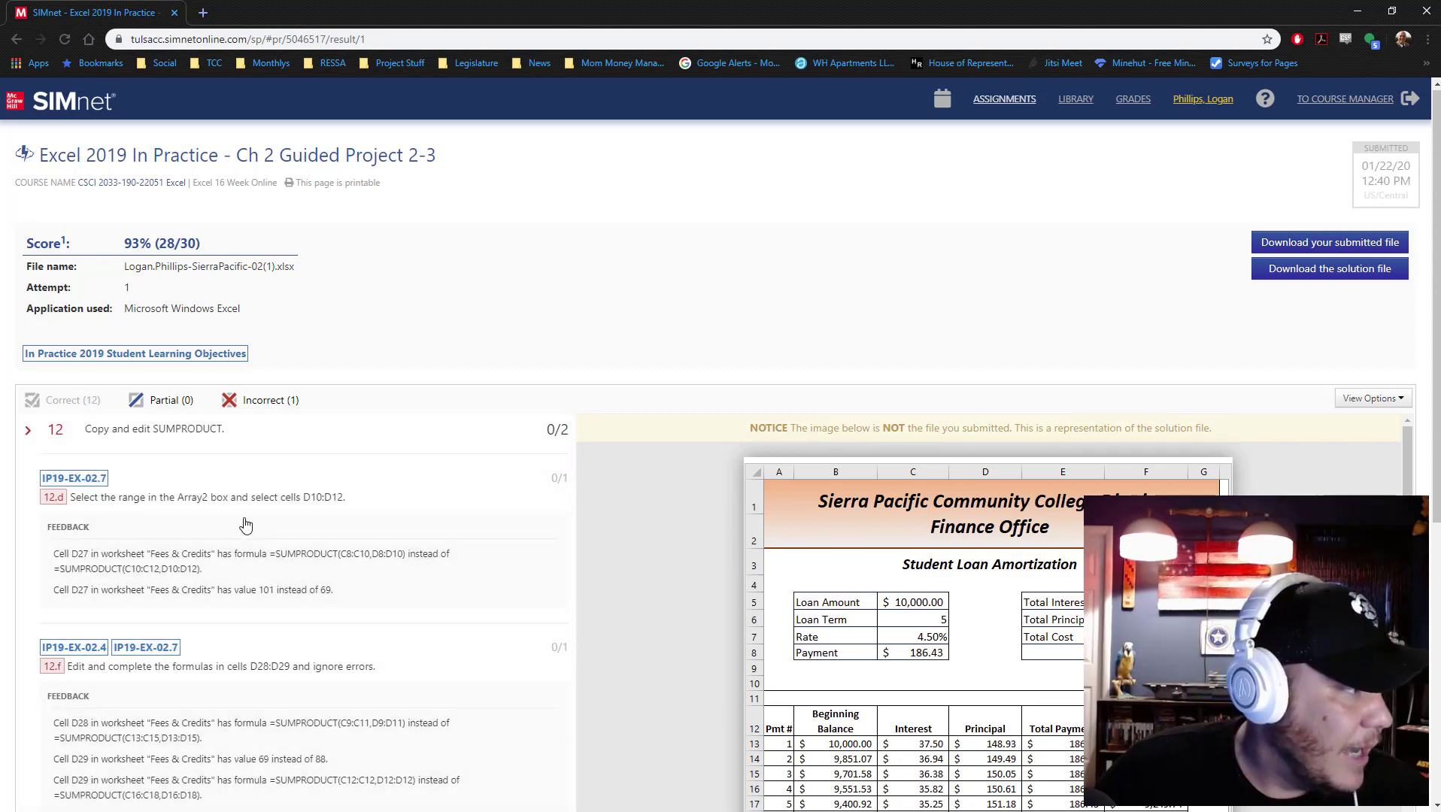
pyautogui.scroll(-3, 244, 519)
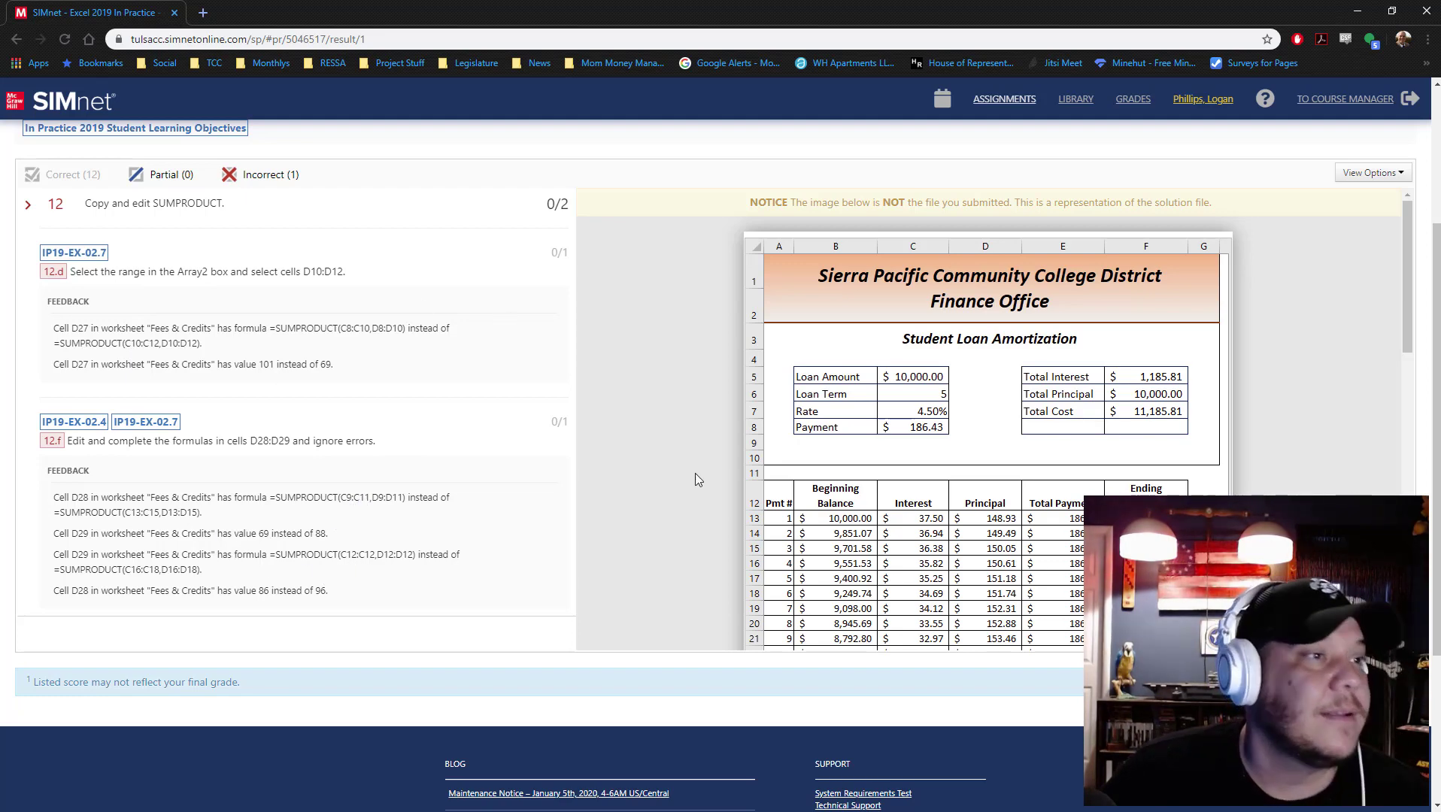
pyautogui.scroll(3, 692, 473)
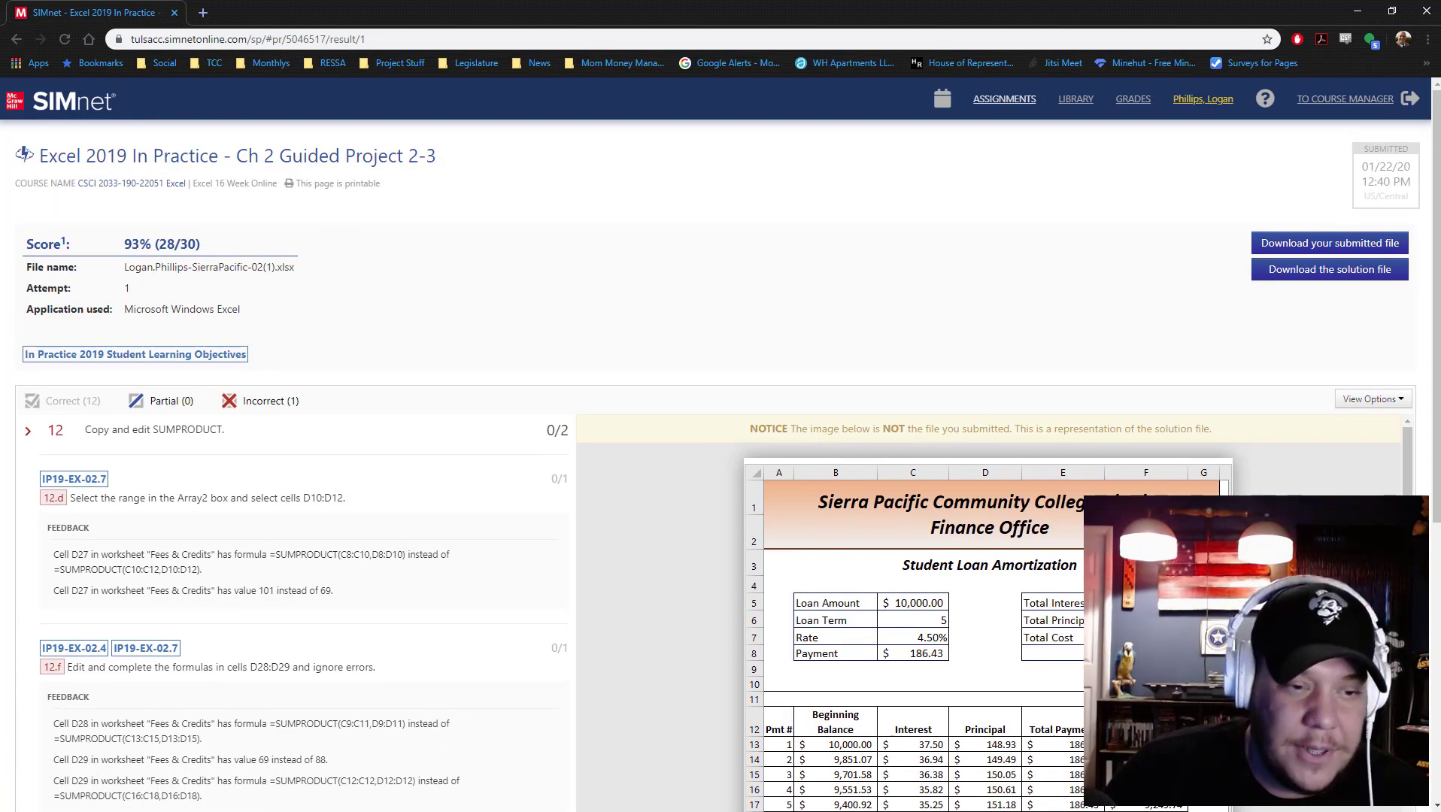
# Switch back to the Sierra Pacific workbook in Excel and show the Fees & Credits sheet.
pyautogui.hotkey('alt', 'Tab')
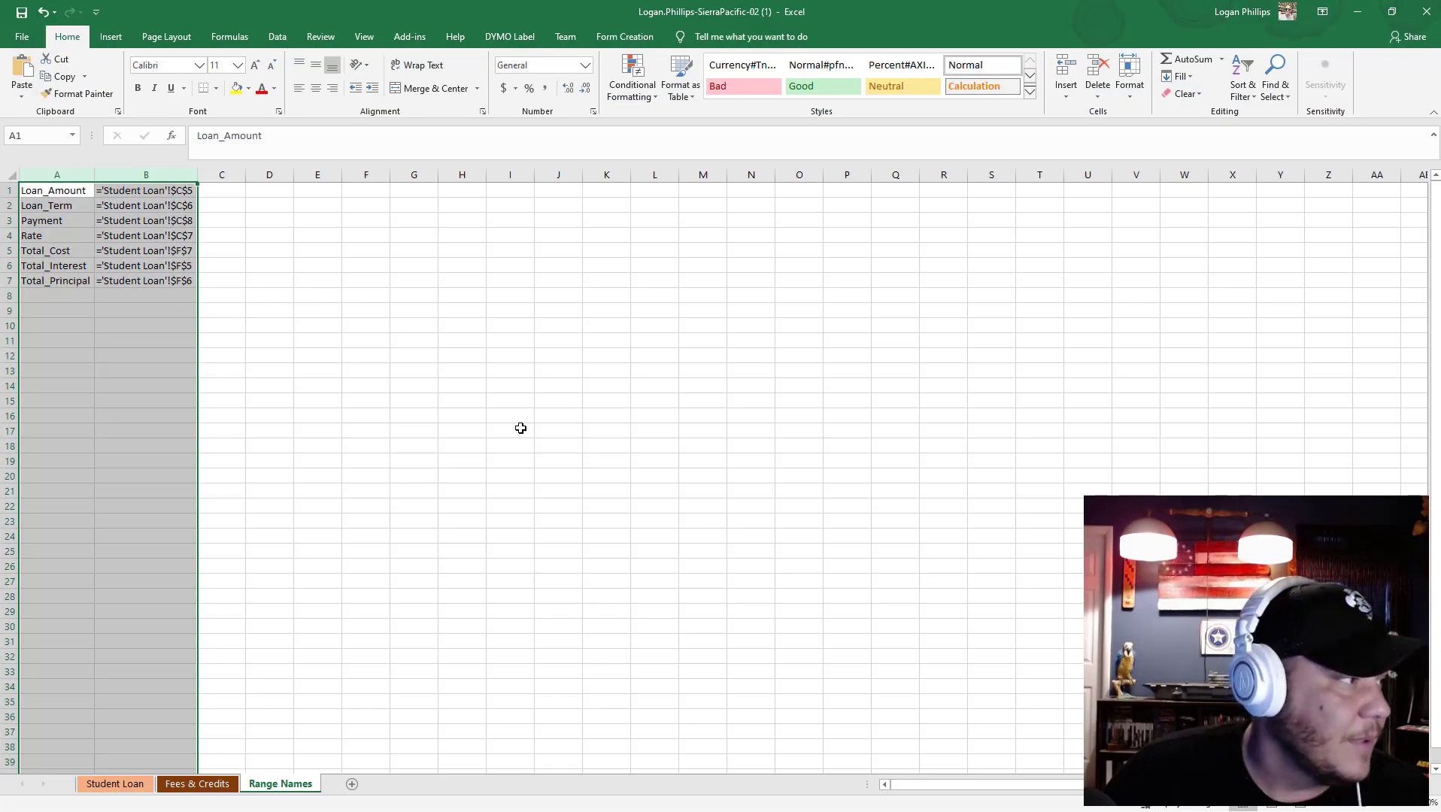
pyautogui.click(317, 566)
pyautogui.click(197, 783)
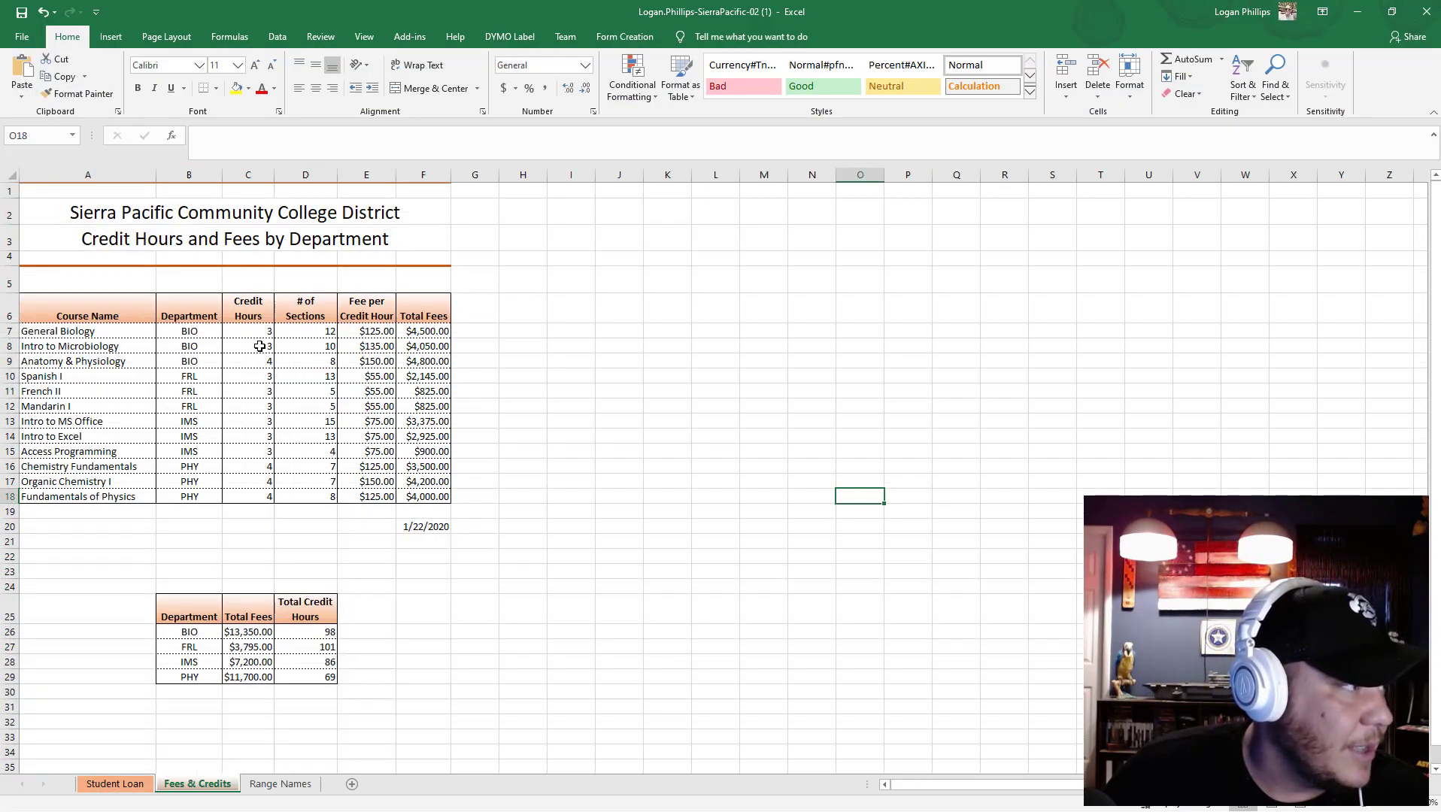
pyautogui.click(727, 587)
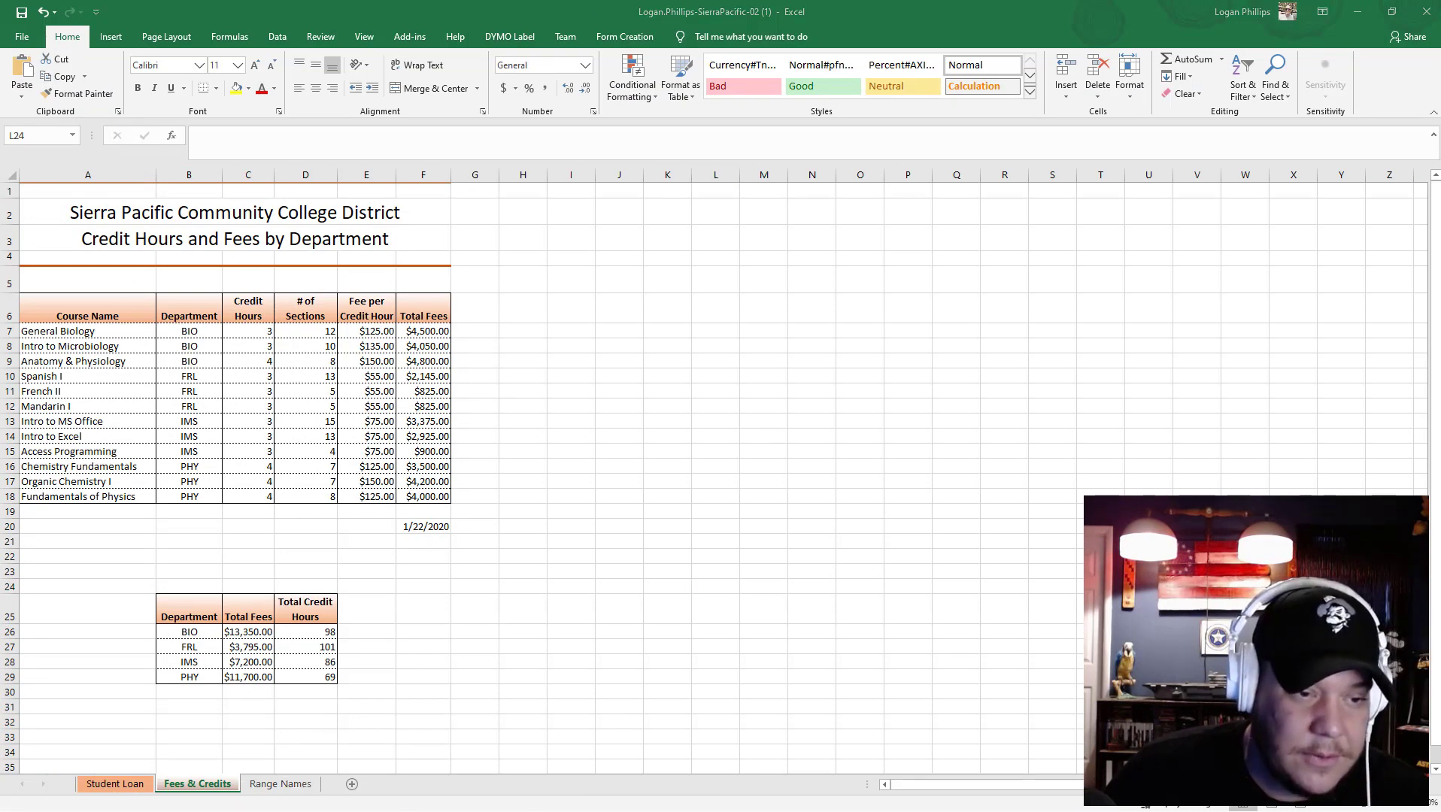
pyautogui.hotkey('alt', 'Tab')
pyautogui.hotkey('alt', 'Tab')
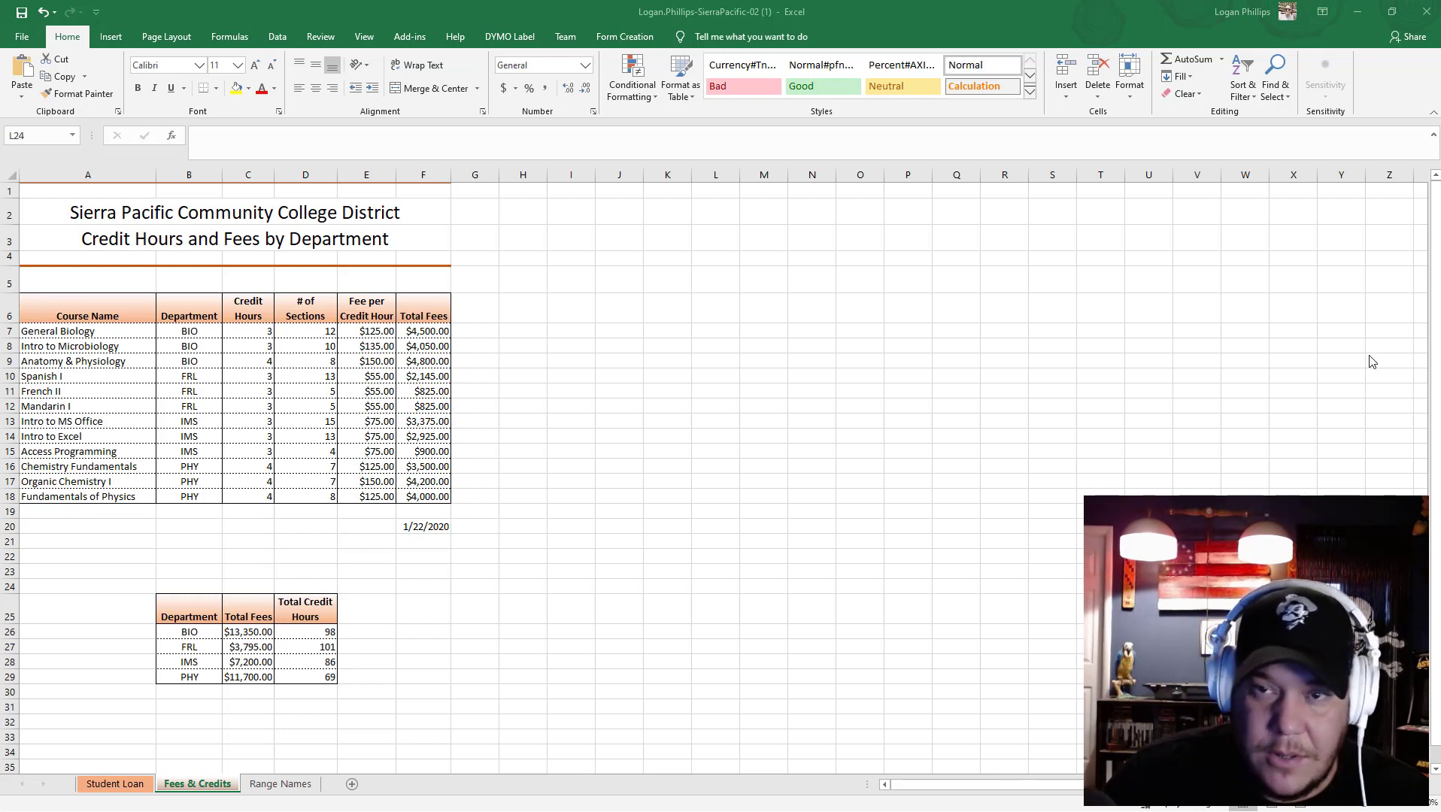
pyautogui.click(362, 668)
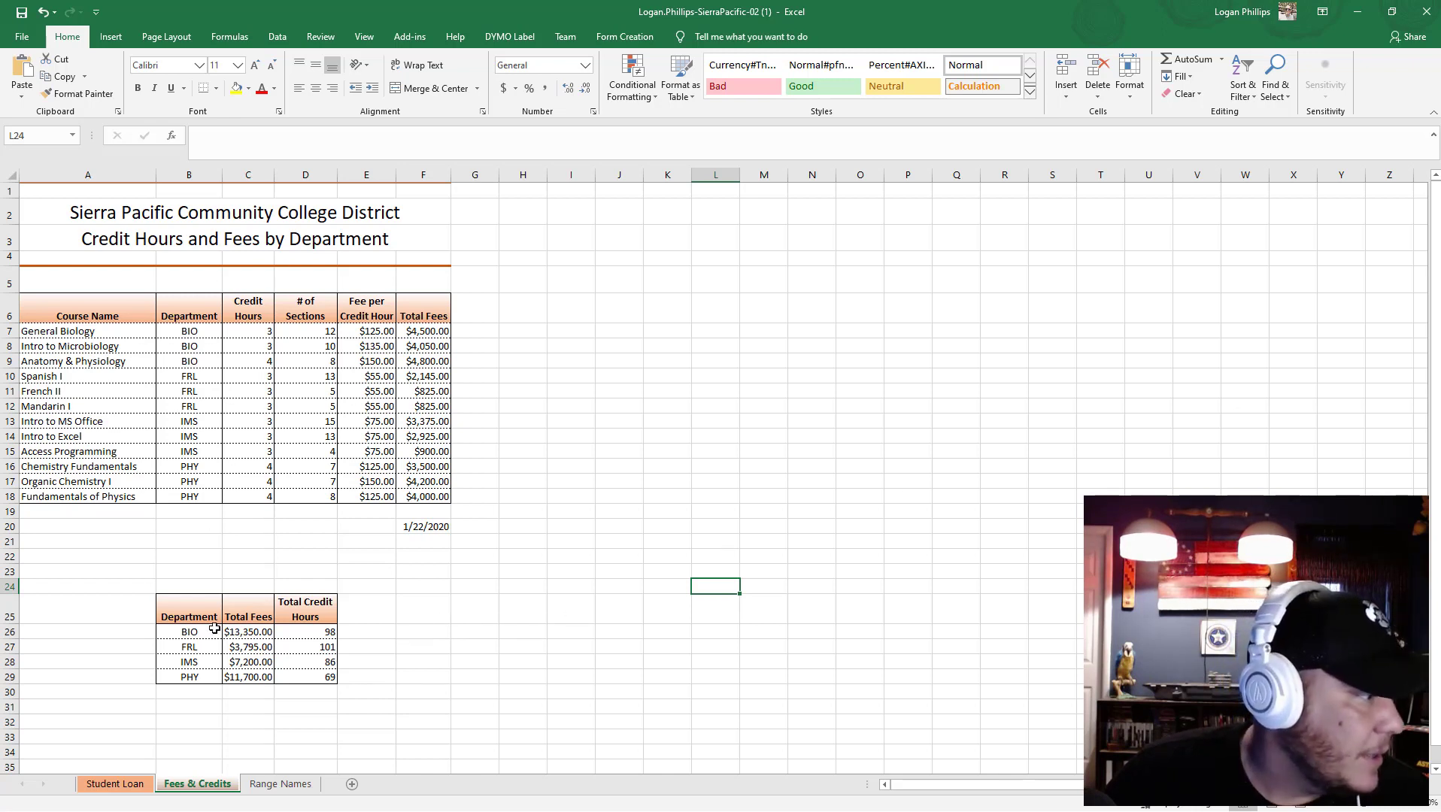
pyautogui.click(306, 632)
pyautogui.click(312, 645)
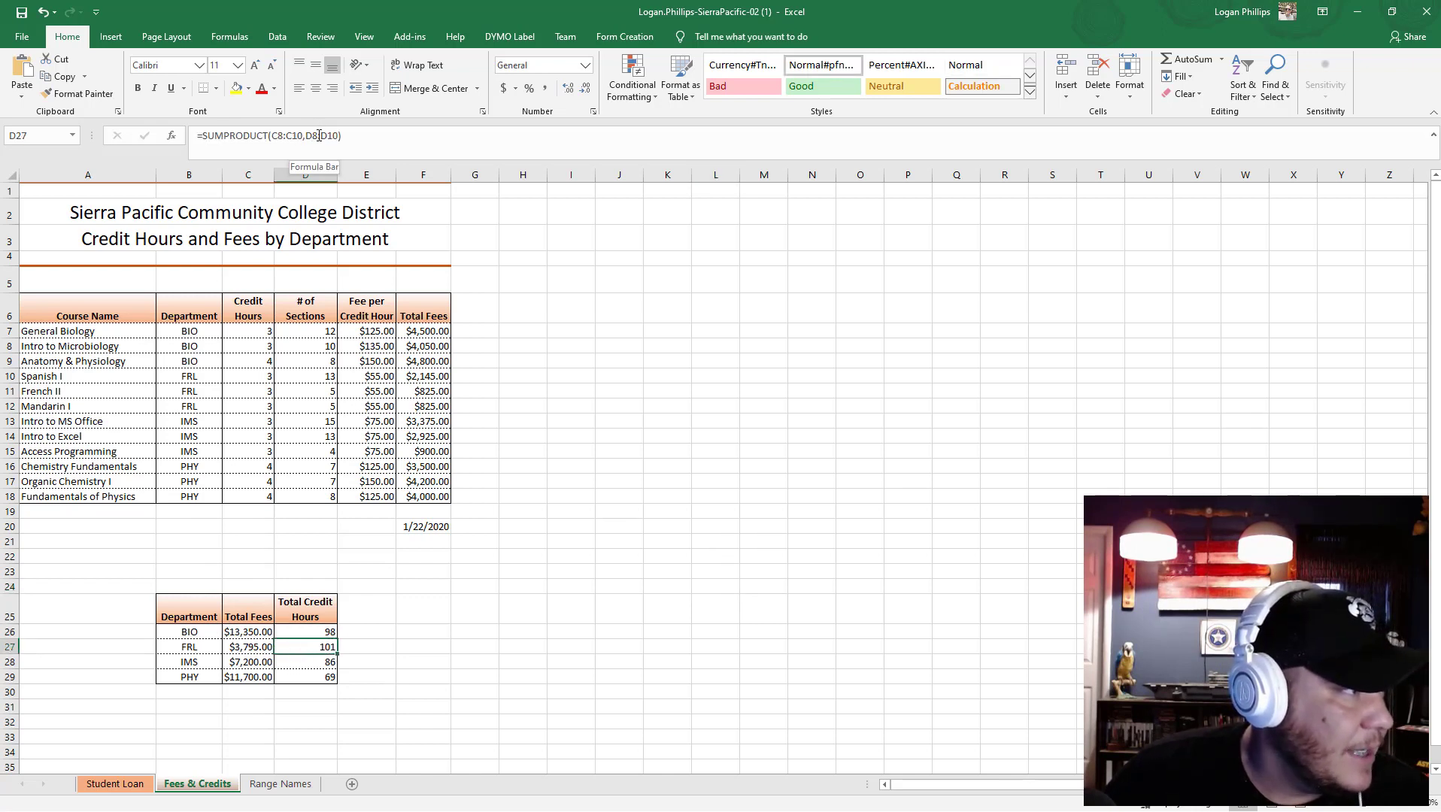
pyautogui.click(288, 135)
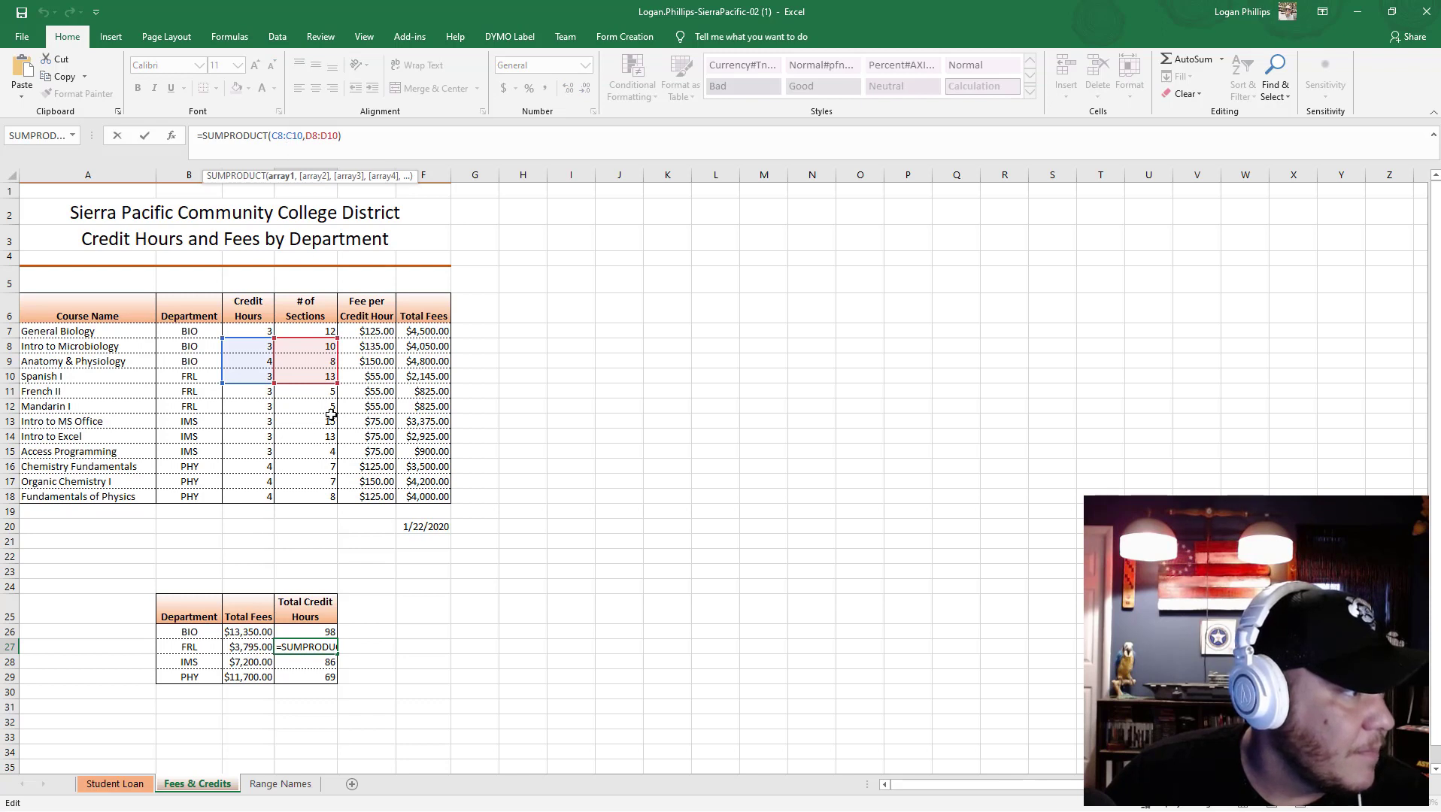
pyautogui.click(325, 634)
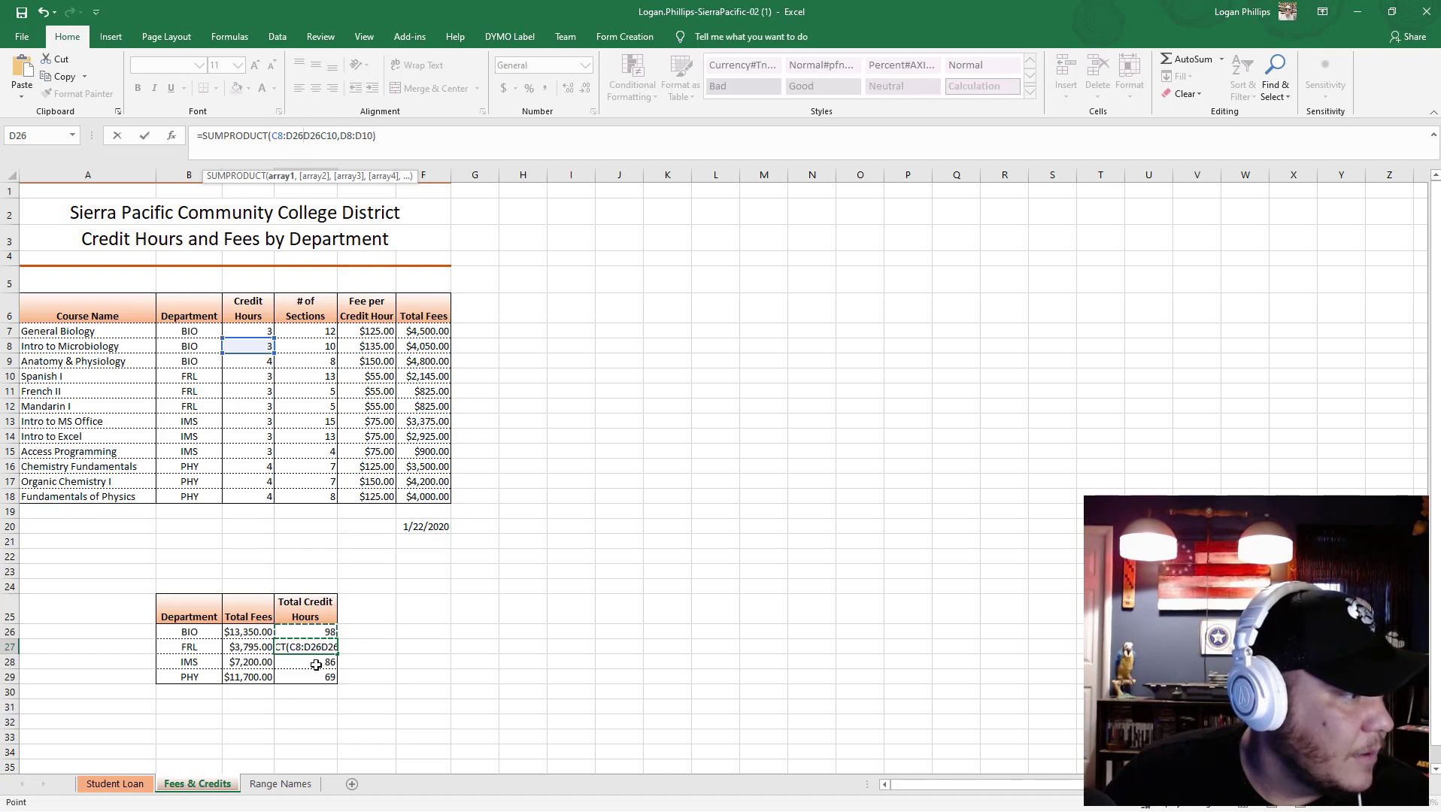
pyautogui.press('Return')
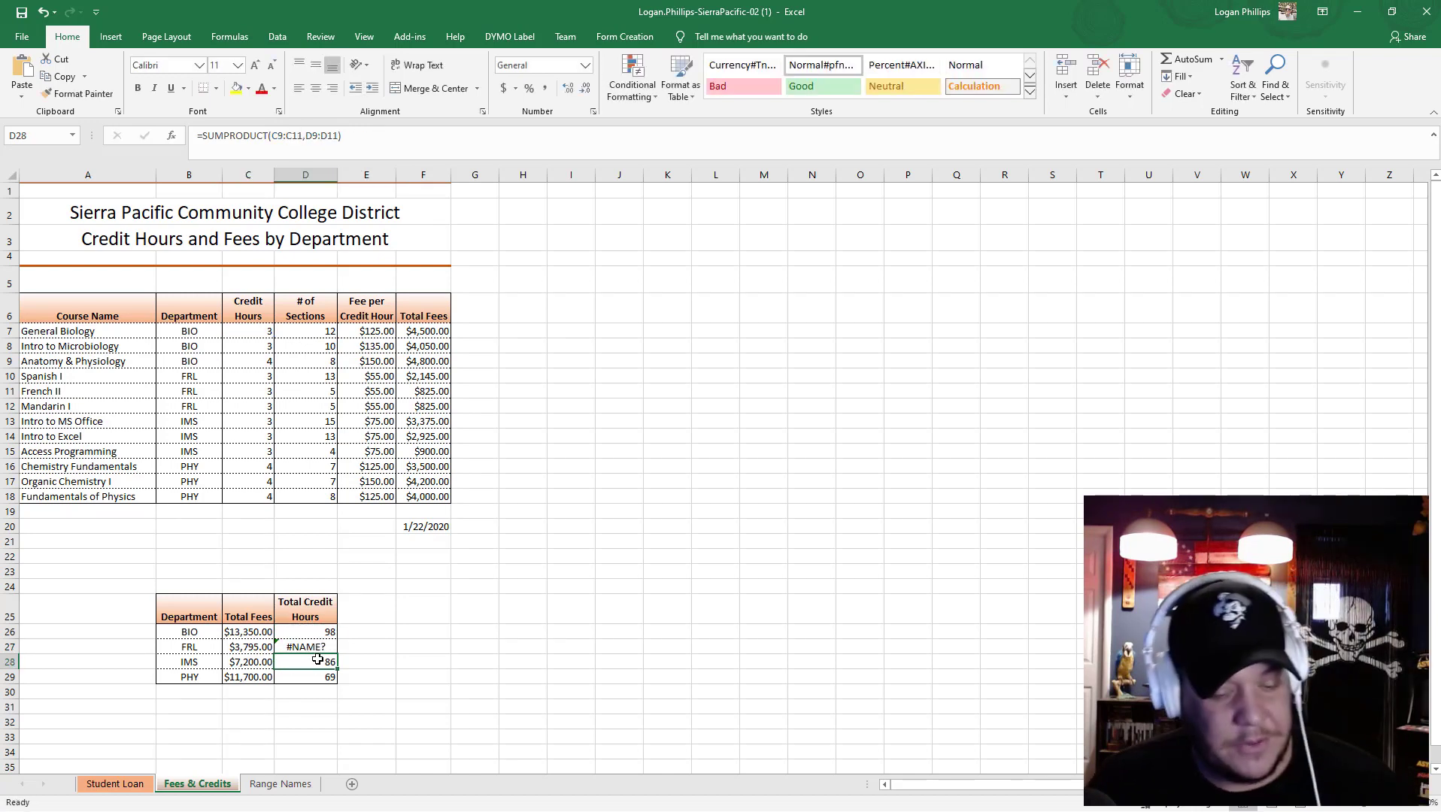
pyautogui.hotkey('ctrl', 'z')
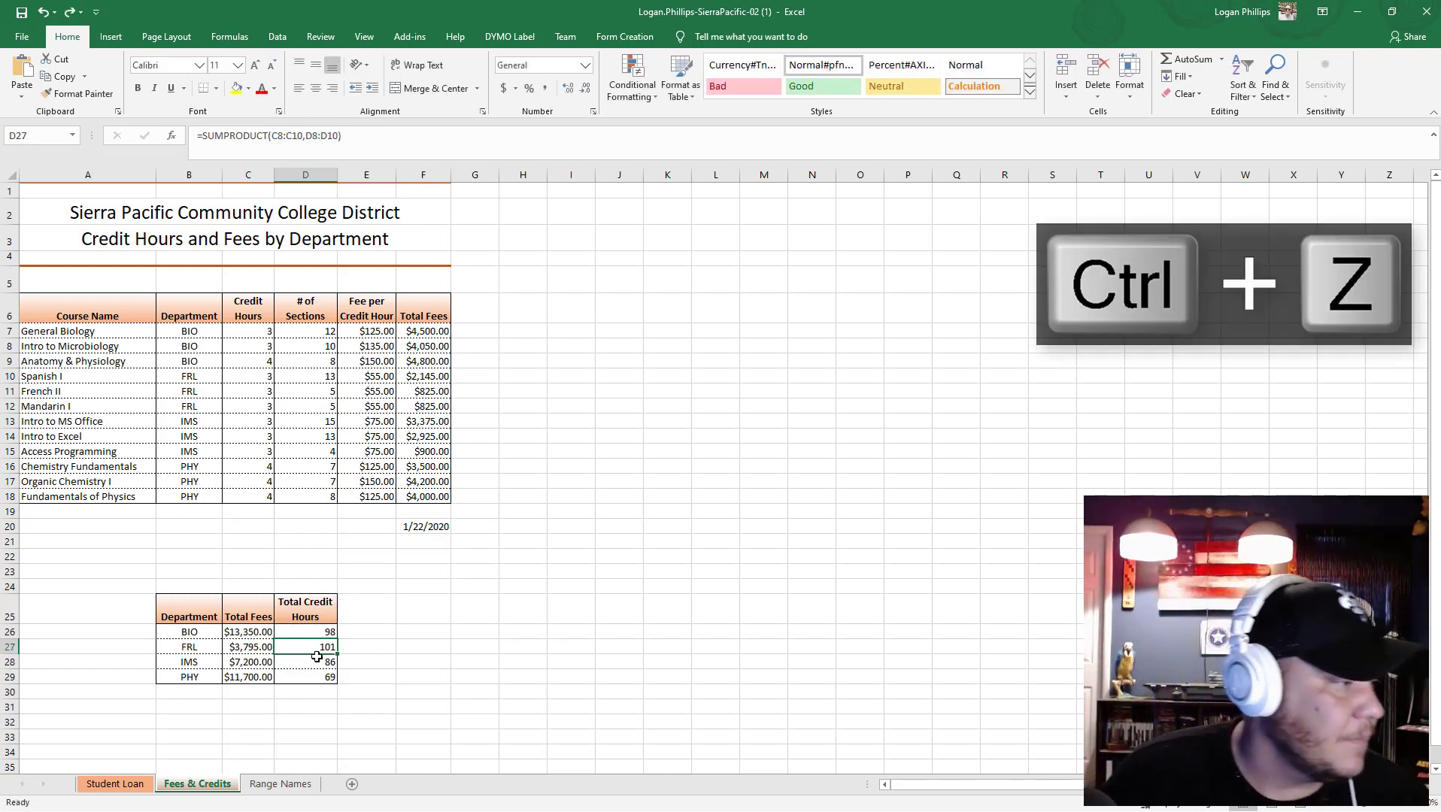
# Examine the array ranges used by the SUMPRODUCT formulas in cells D26 to D29.
pyautogui.click(319, 634)
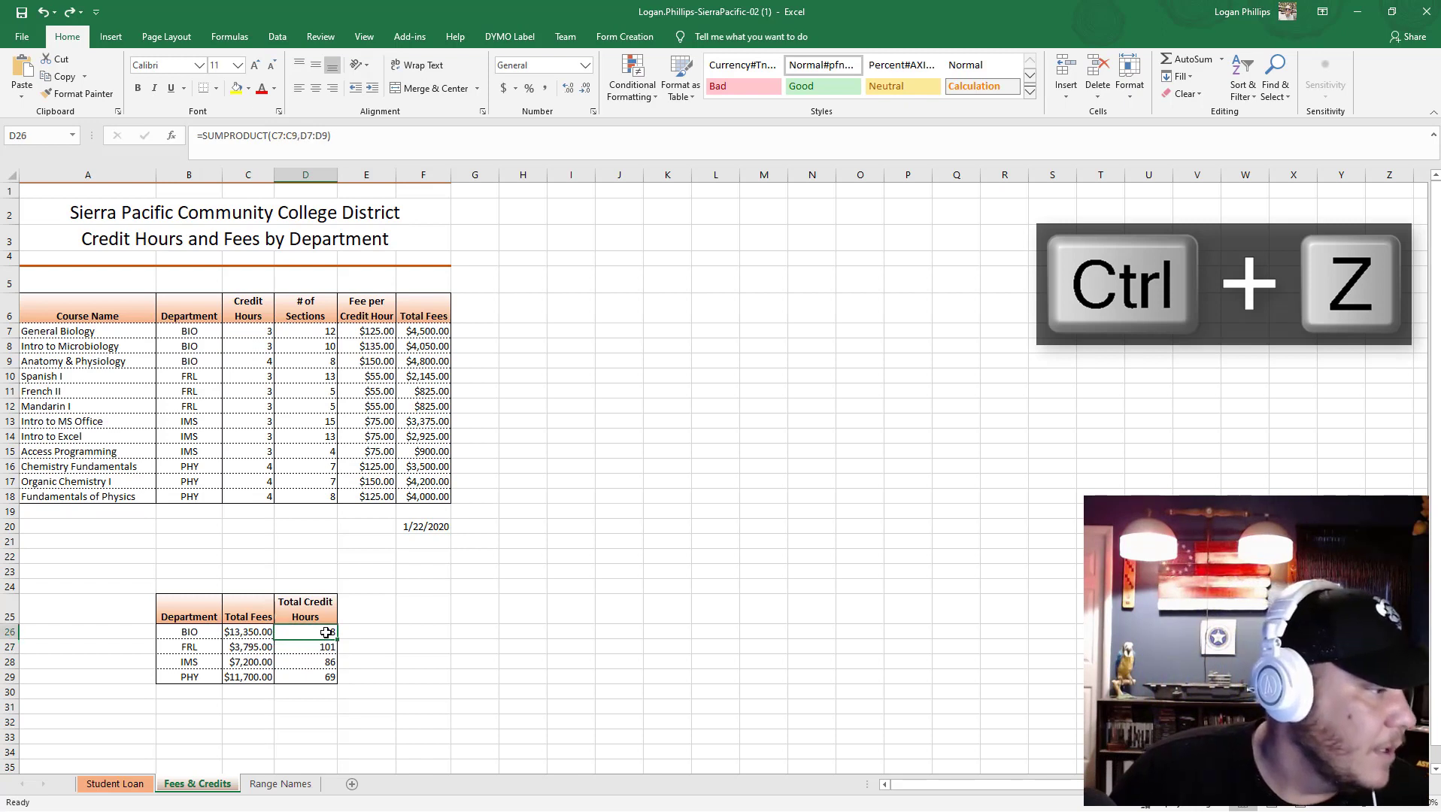
pyautogui.click(307, 138)
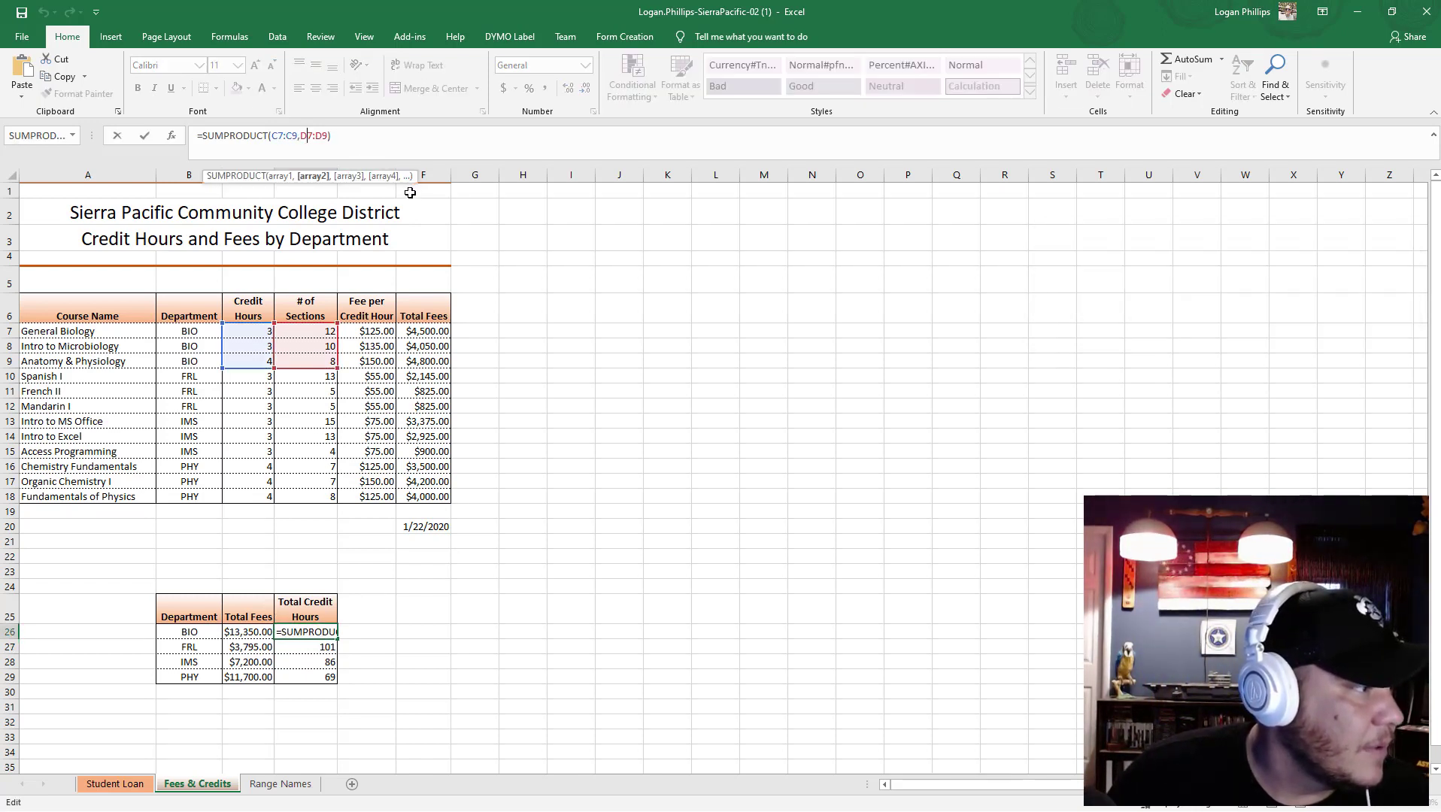
pyautogui.click(319, 648)
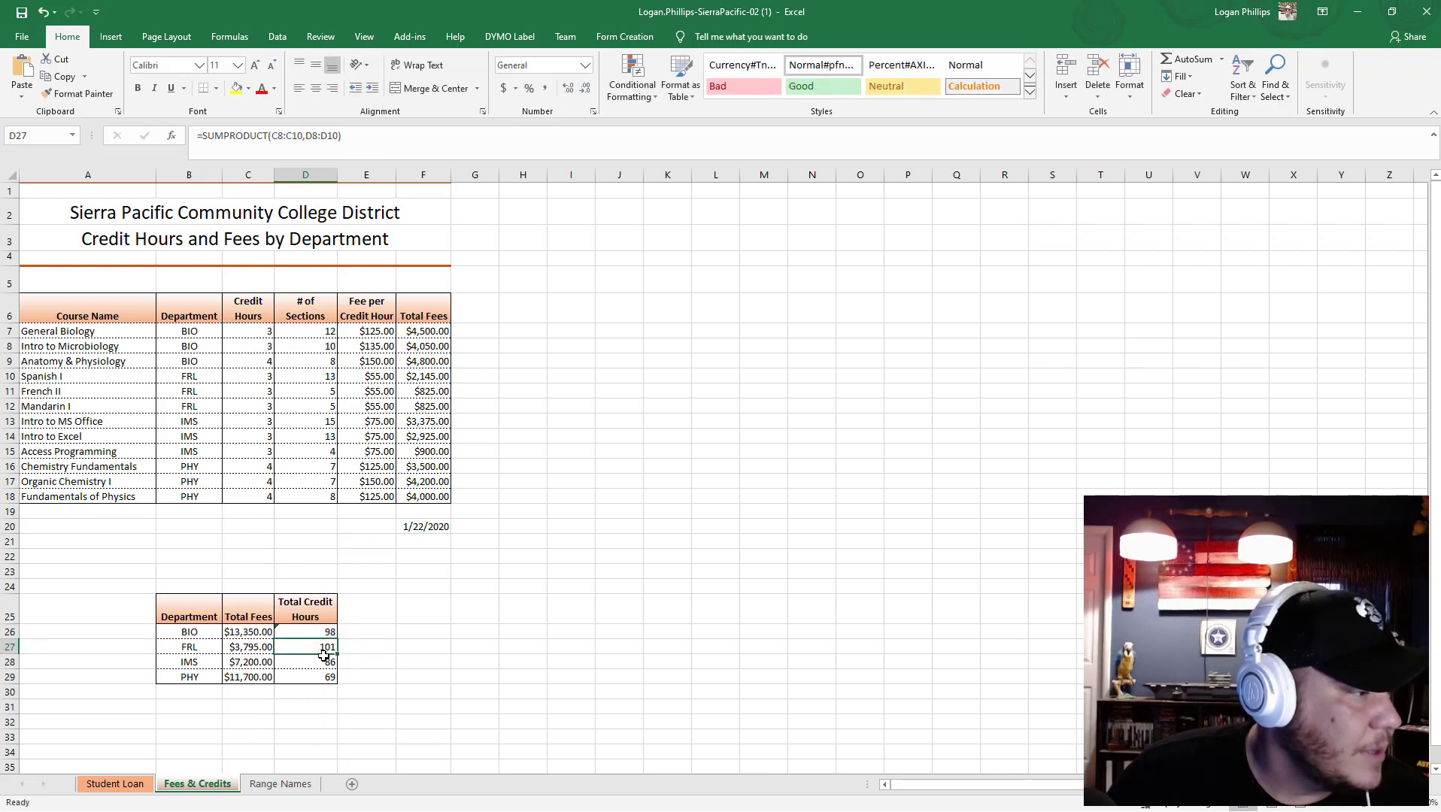
pyautogui.click(317, 662)
pyautogui.click(314, 680)
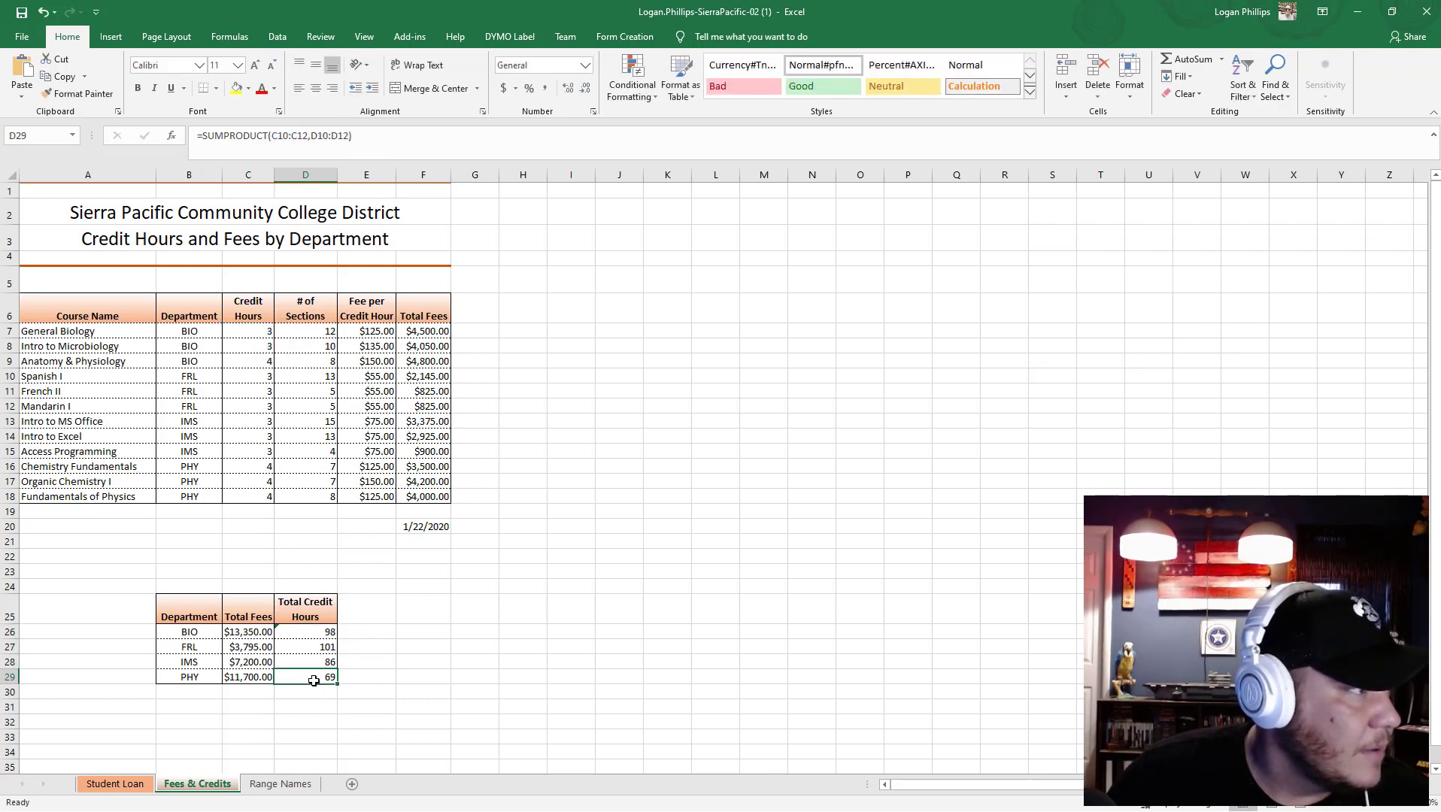
pyautogui.click(312, 630)
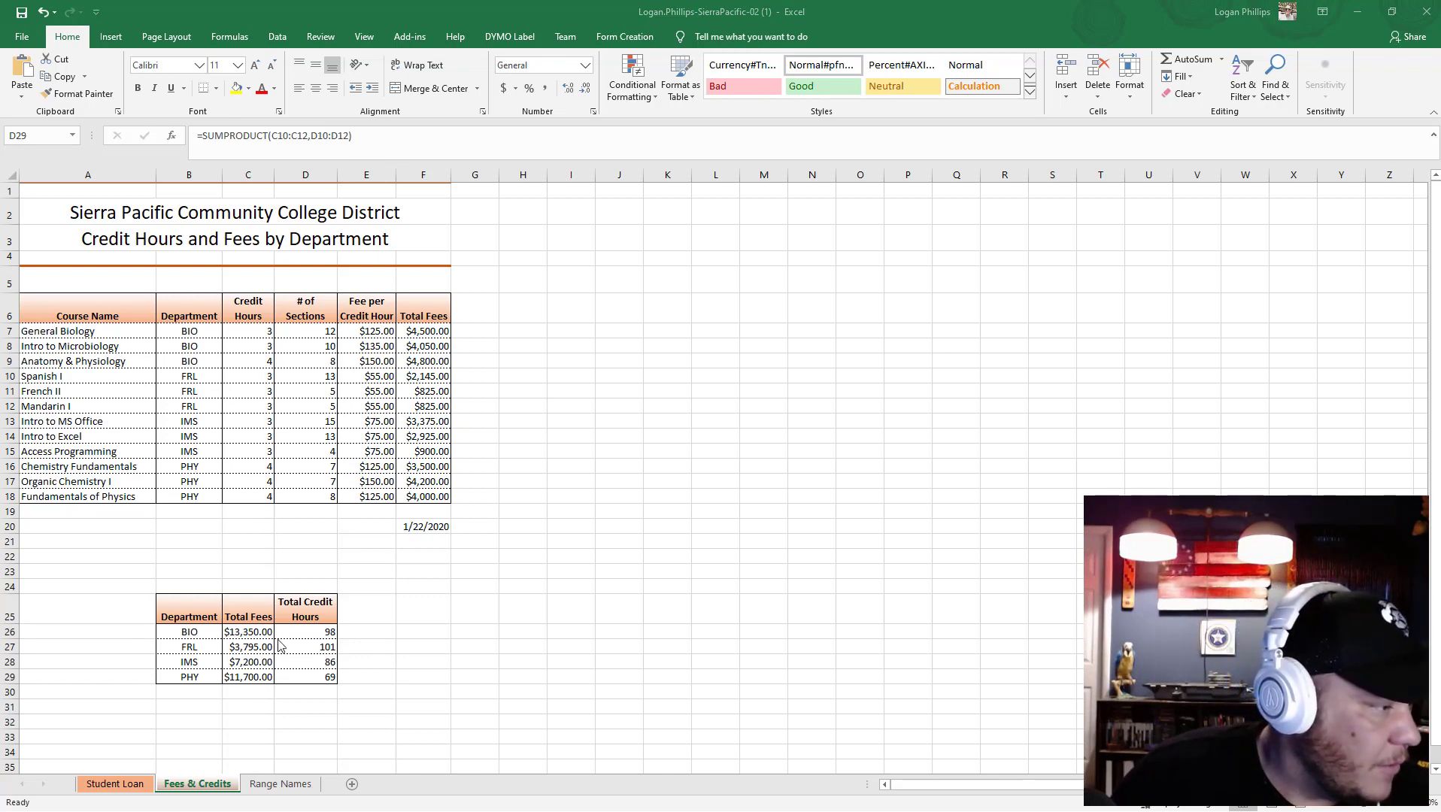
# Open the SUMPRODUCT function arguments for the FRL total credit hours in cell D27 and clear both array ranges.
pyautogui.click(322, 647)
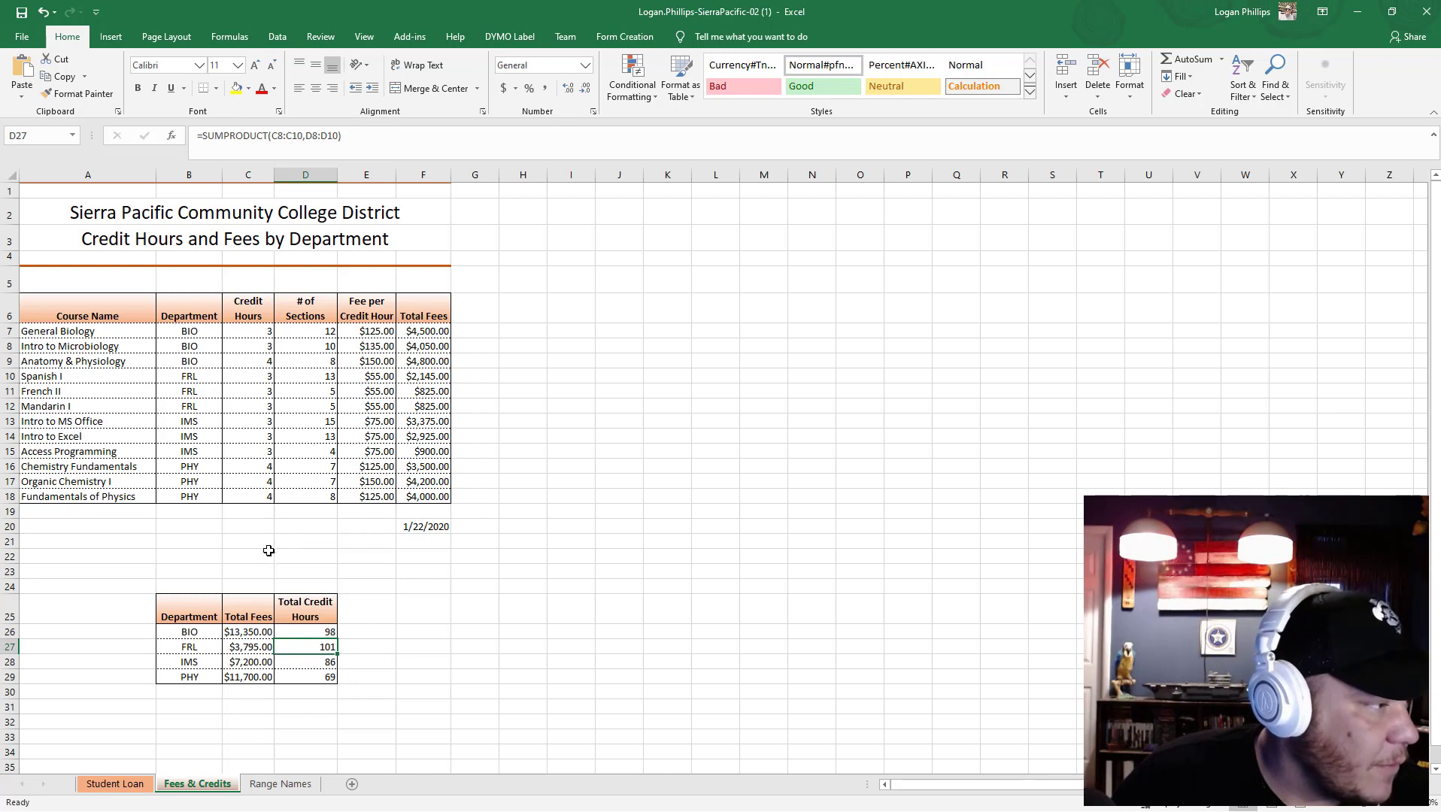
pyautogui.click(273, 135)
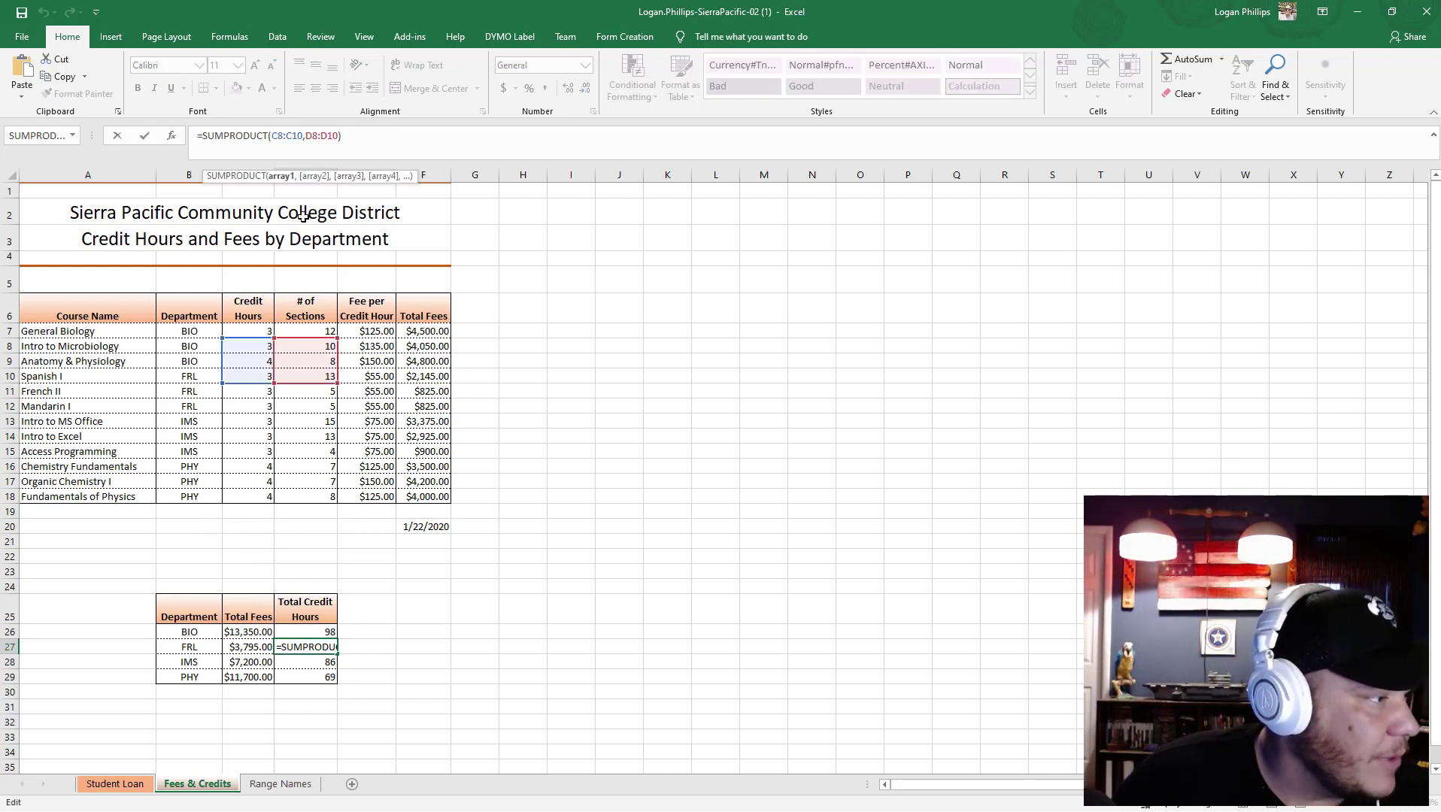
pyautogui.click(254, 374)
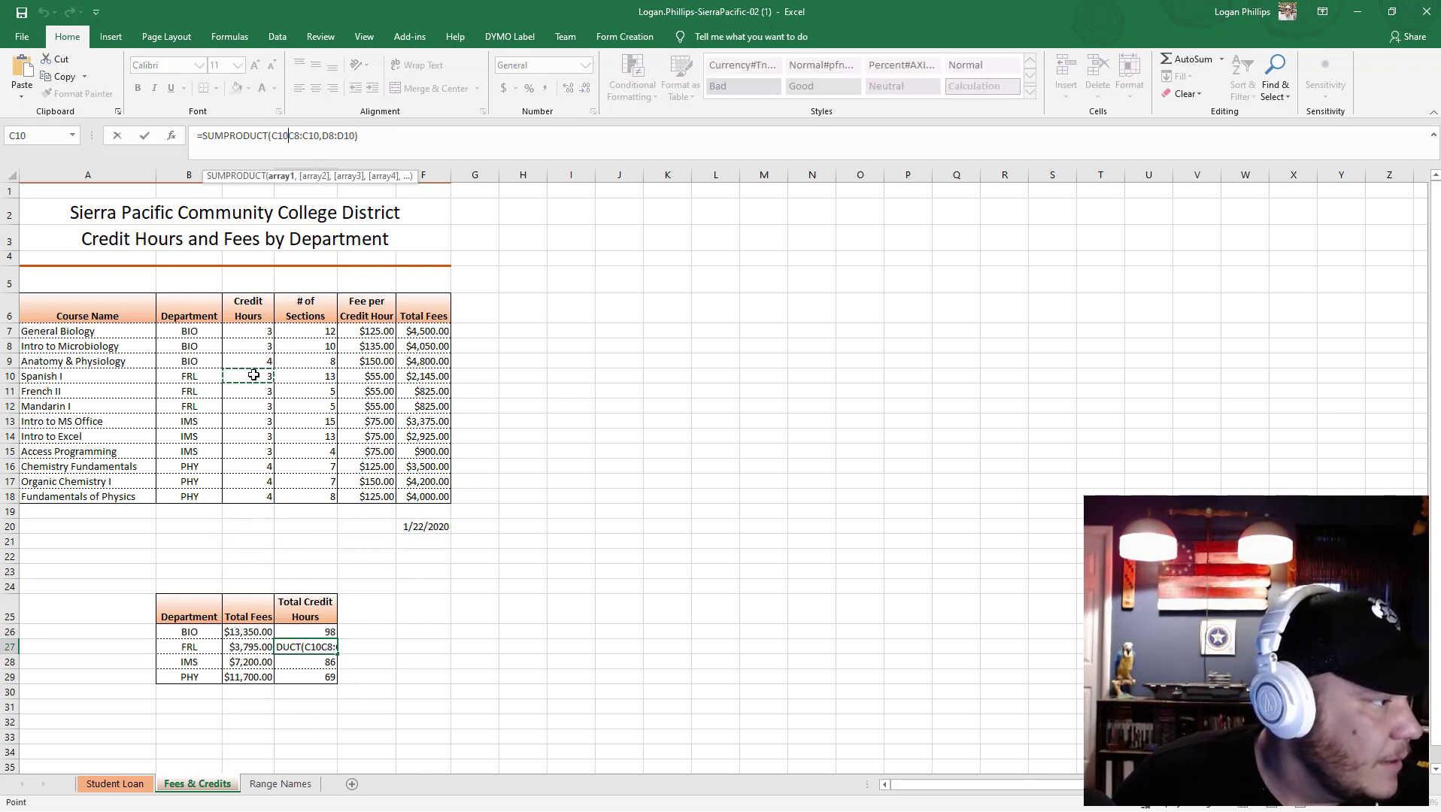
pyautogui.moveTo(254, 375); pyautogui.dragTo(255, 406)
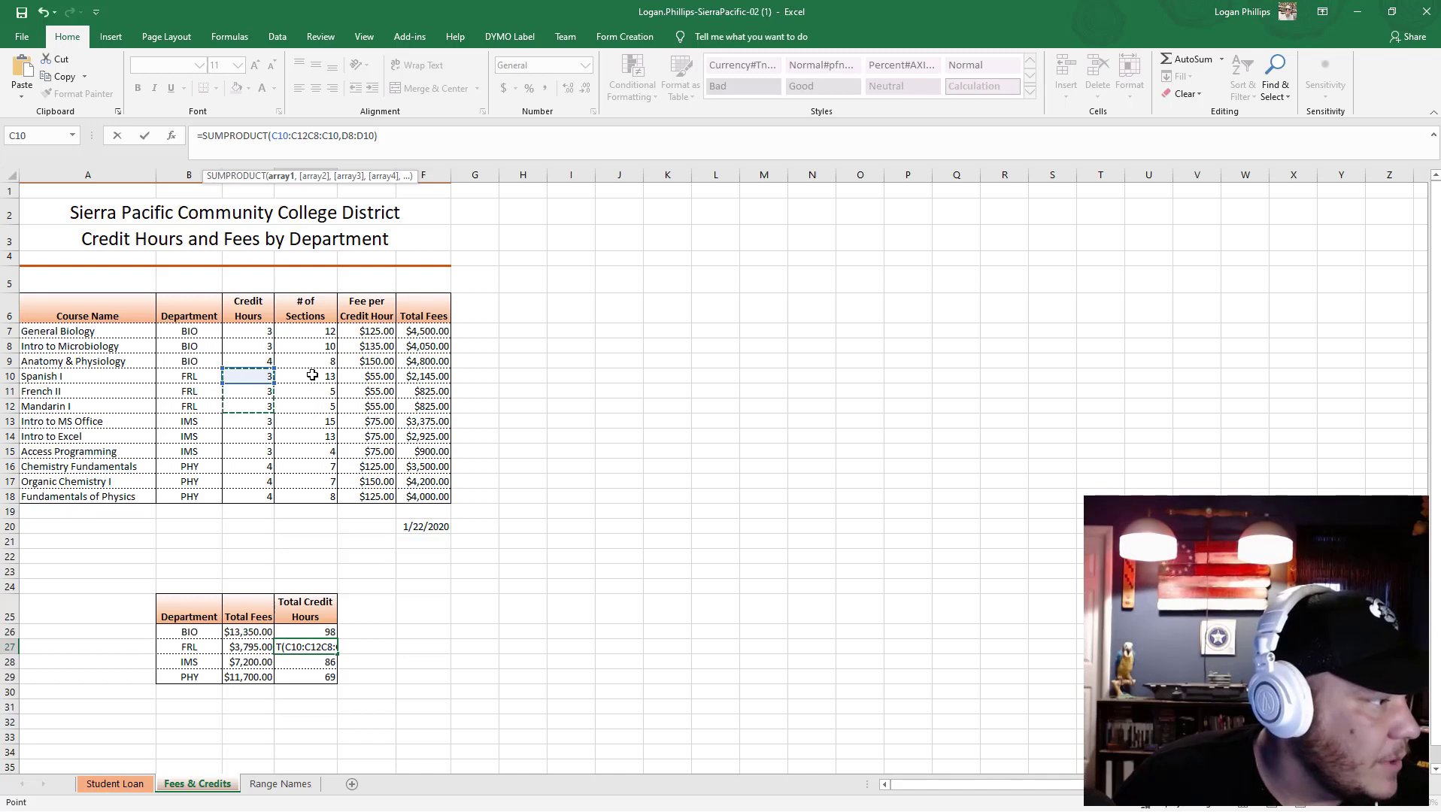
pyautogui.click(321, 137)
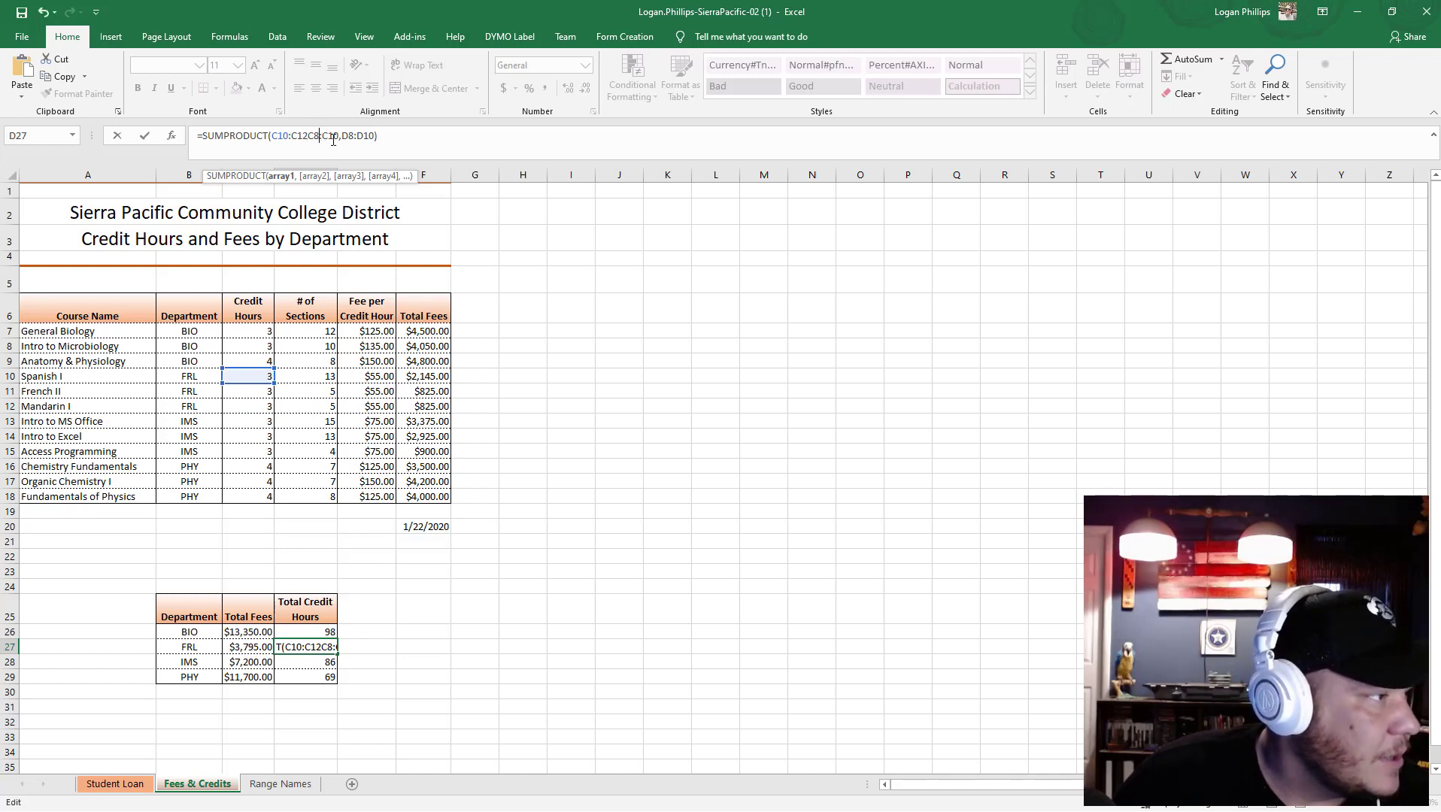
pyautogui.click(383, 139)
pyautogui.click(172, 136)
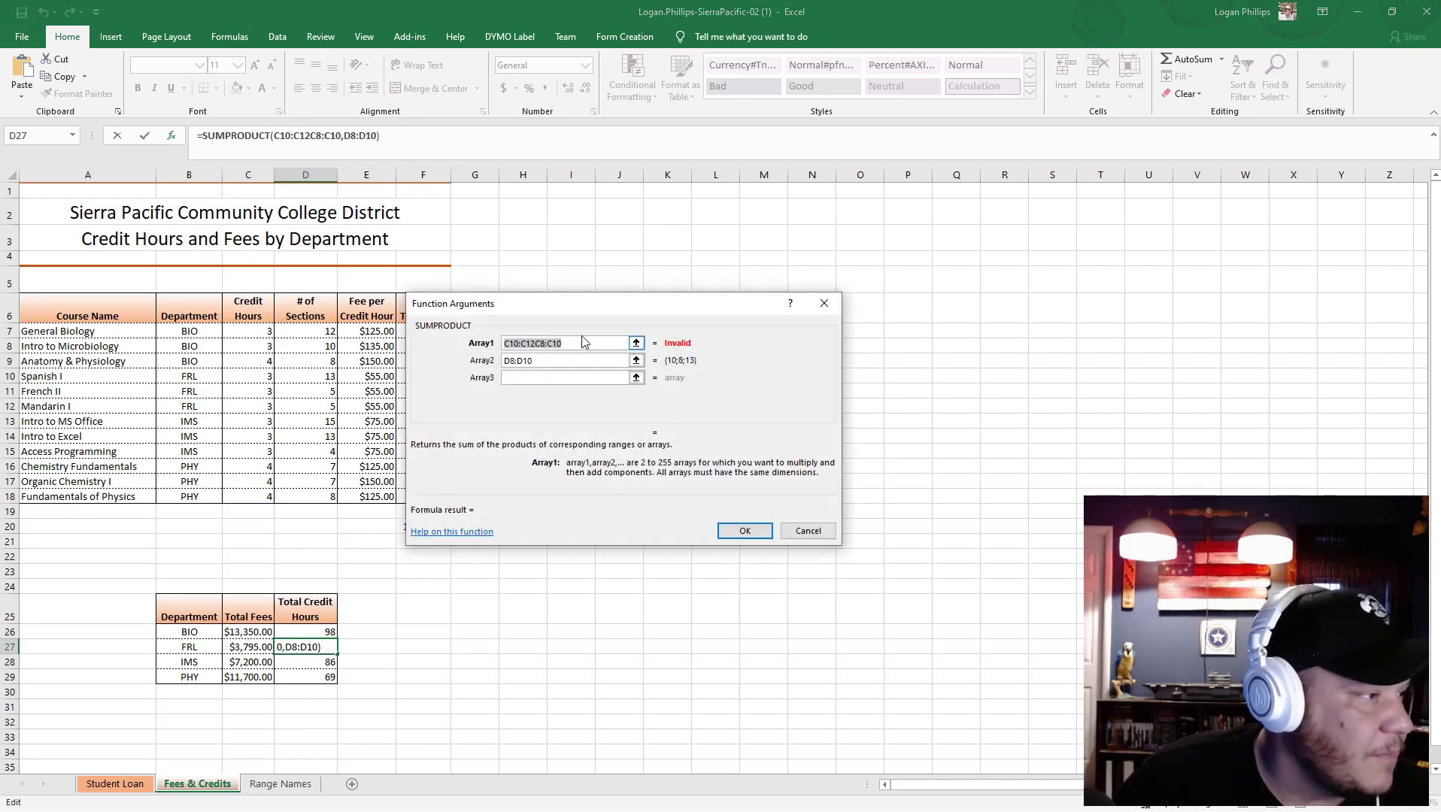
pyautogui.press('BackSpace')
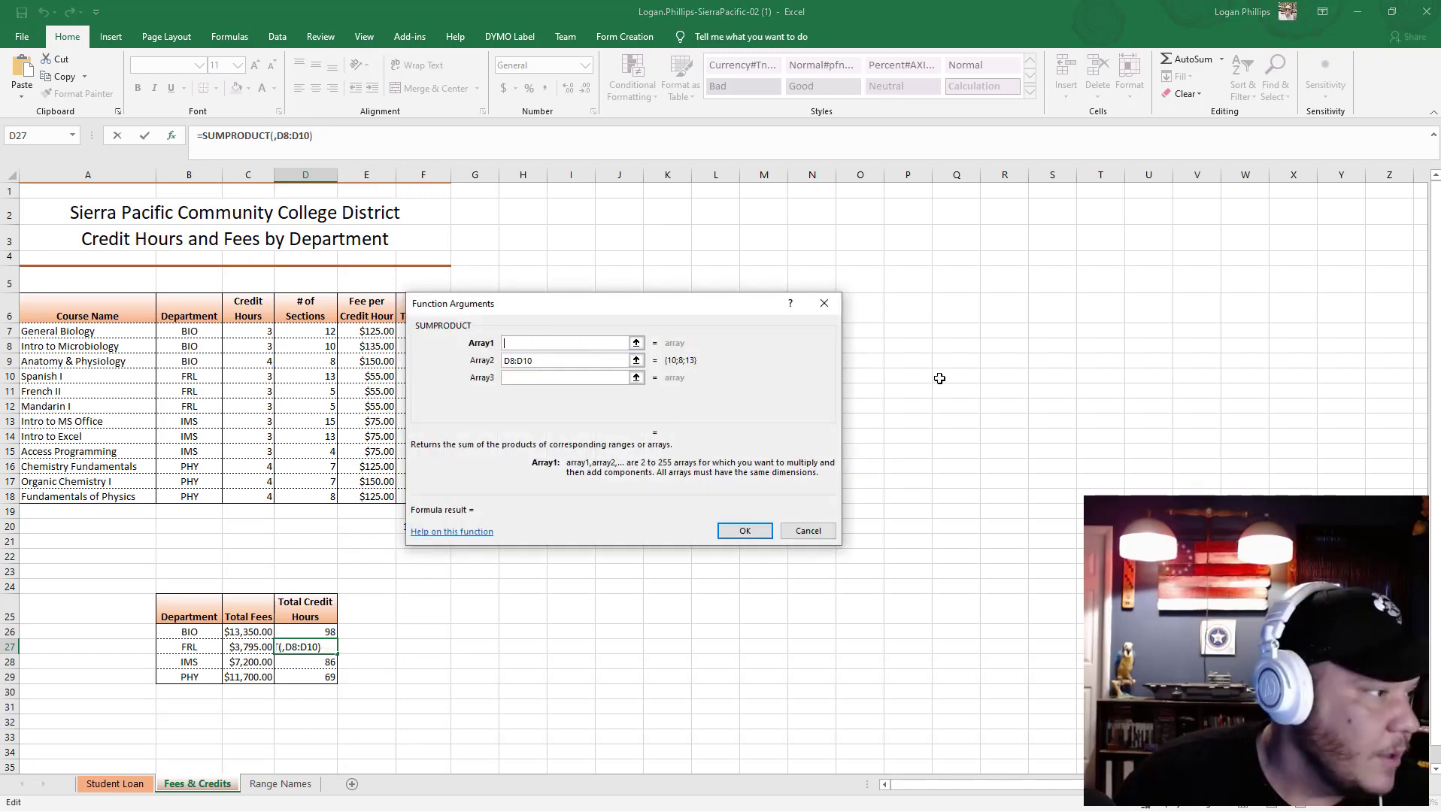
pyautogui.press('Tab')
pyautogui.press('BackSpace')
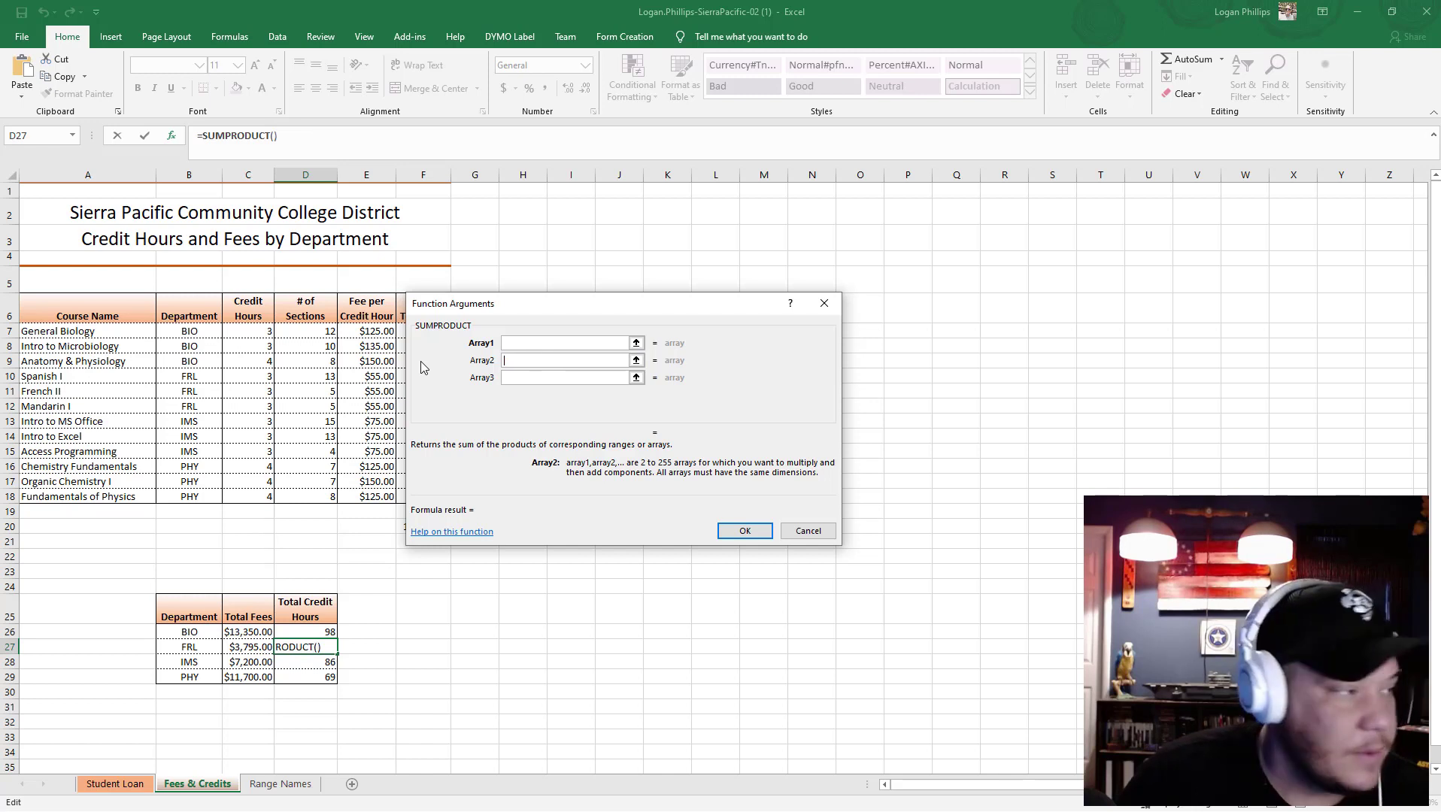
pyautogui.click(302, 350)
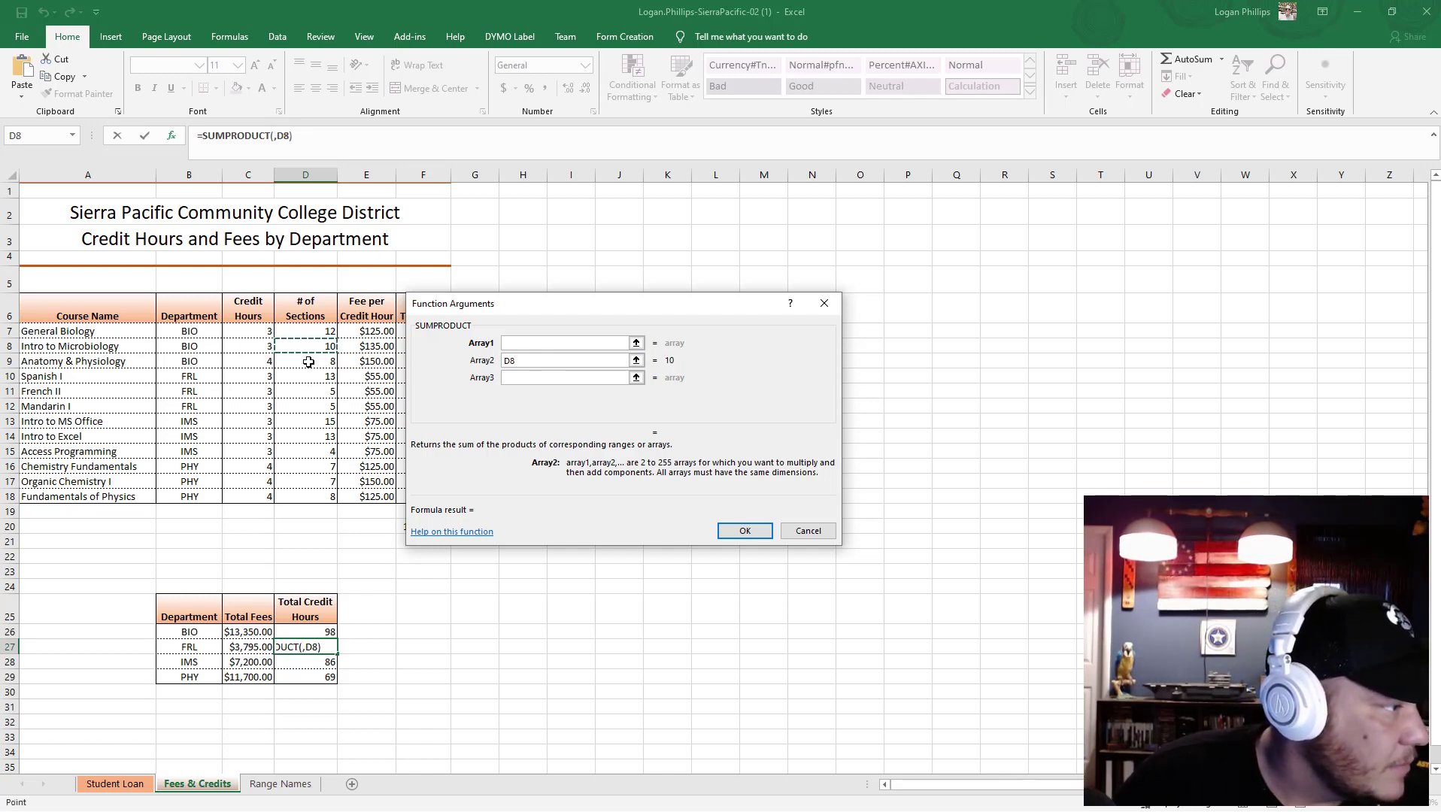
pyautogui.click(246, 374)
pyautogui.moveTo(246, 373); pyautogui.dragTo(250, 408)
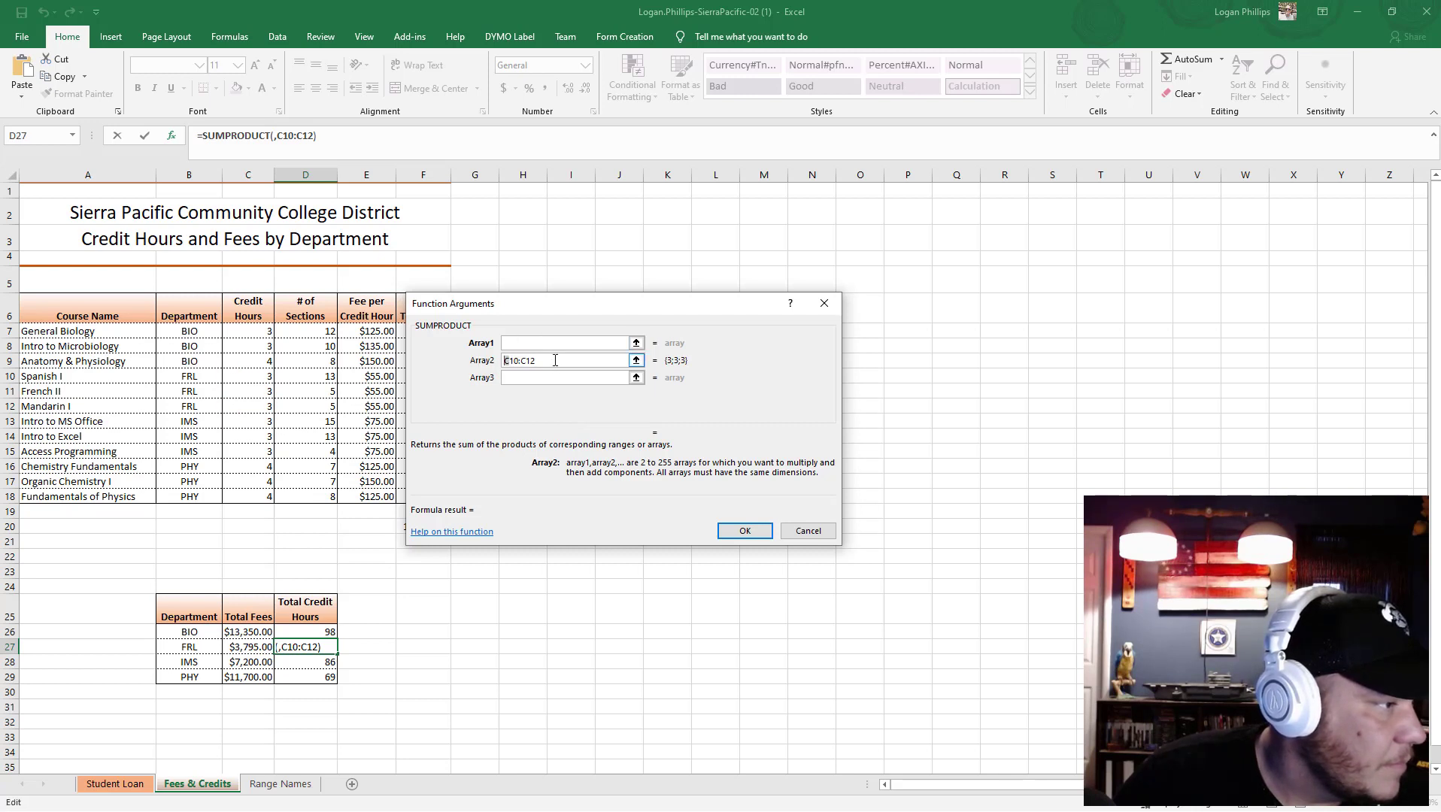
pyautogui.doubleClick(555, 361)
pyautogui.press('BackSpace')
# Set the SUMPRODUCT arrays in cell D27 to C10:C12 and D10:D12.
pyautogui.click(509, 340)
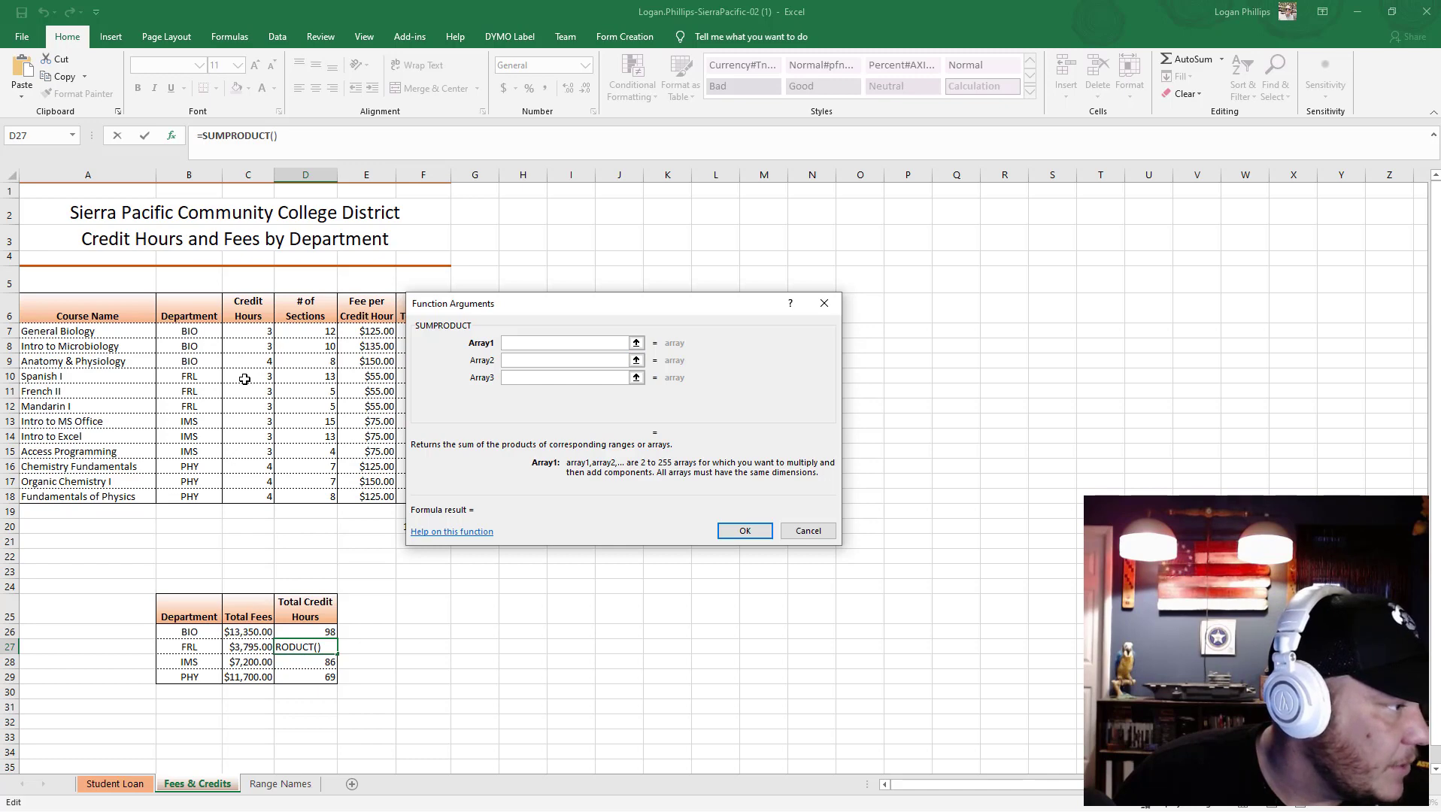
pyautogui.moveTo(245, 379); pyautogui.dragTo(267, 401)
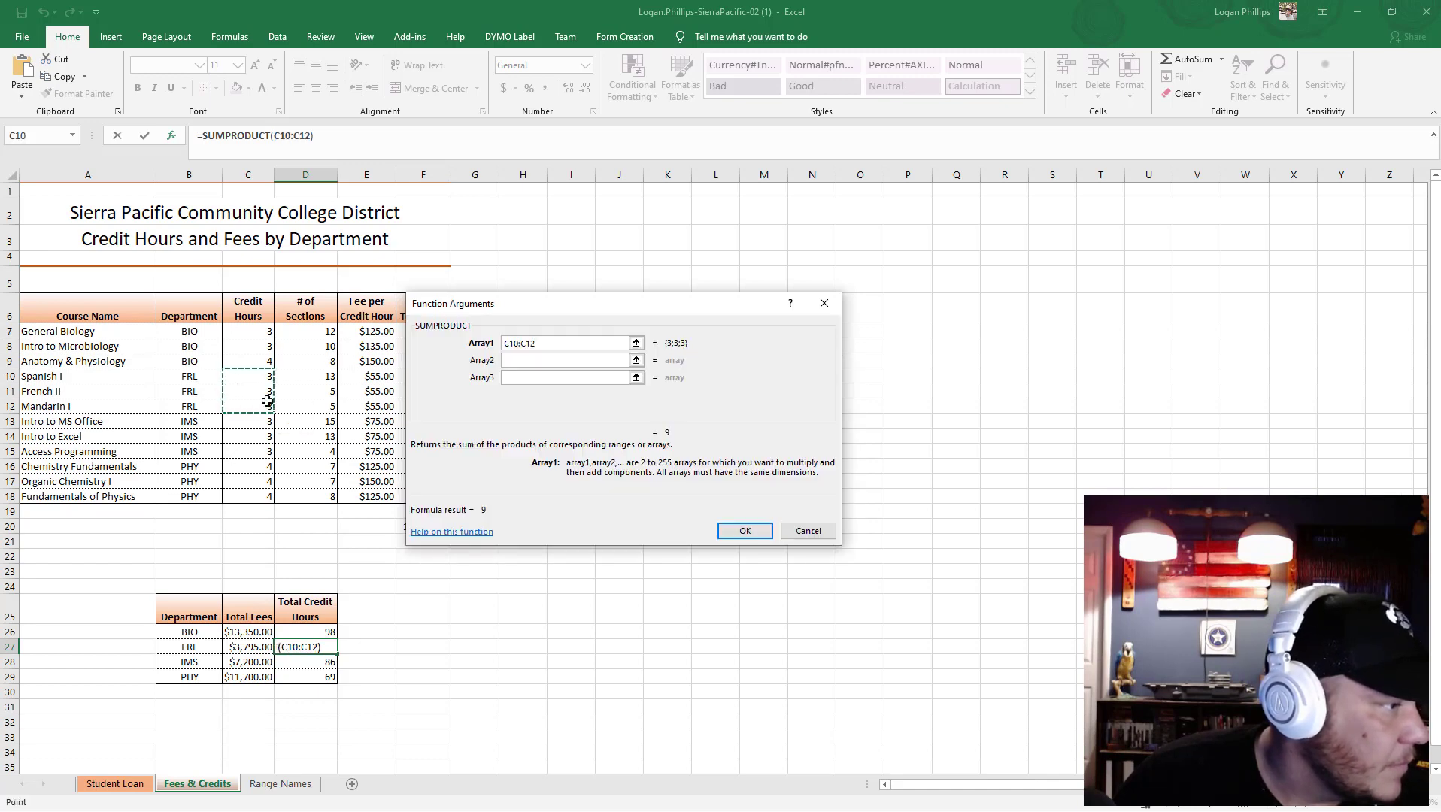
pyautogui.click(538, 361)
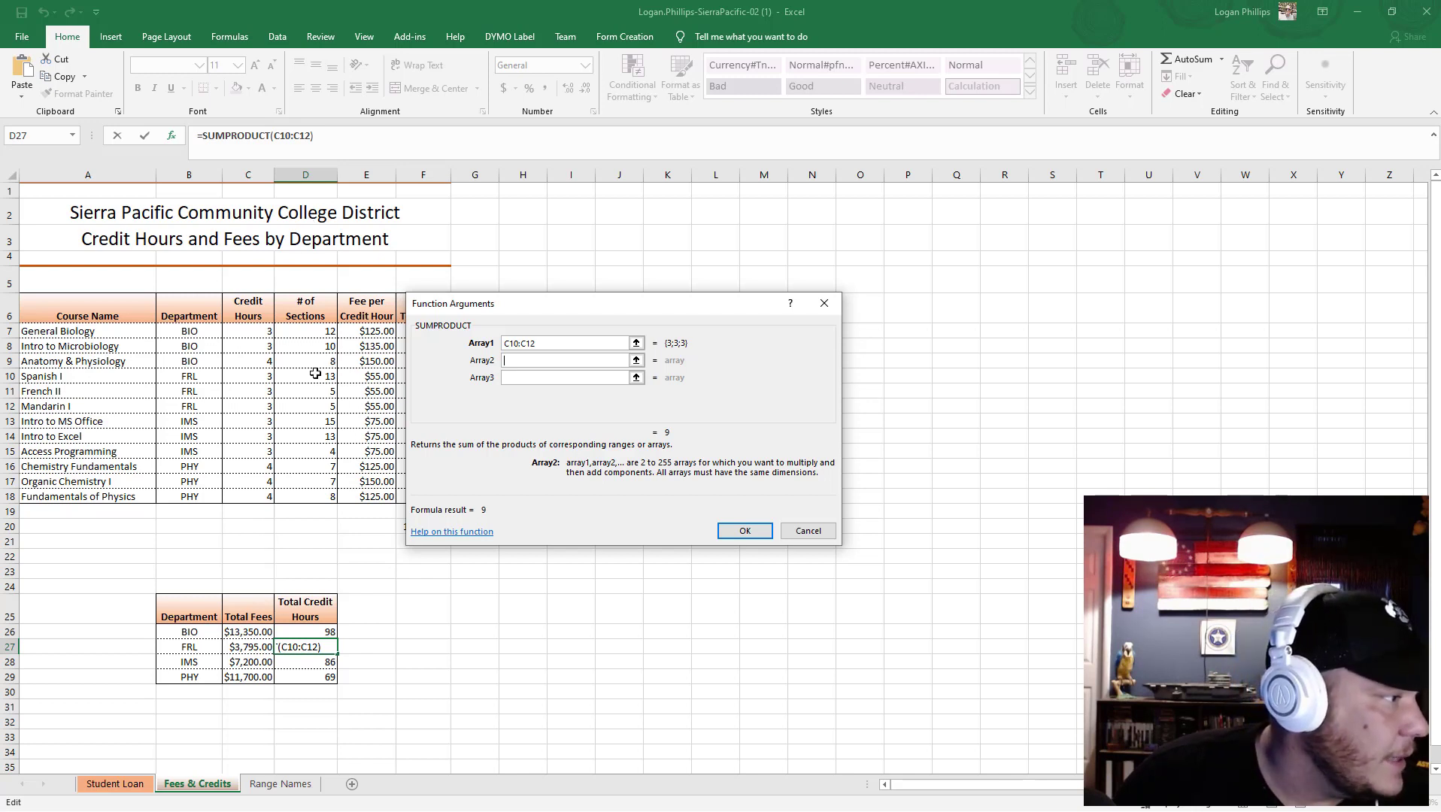
pyautogui.moveTo(316, 380); pyautogui.dragTo(321, 412)
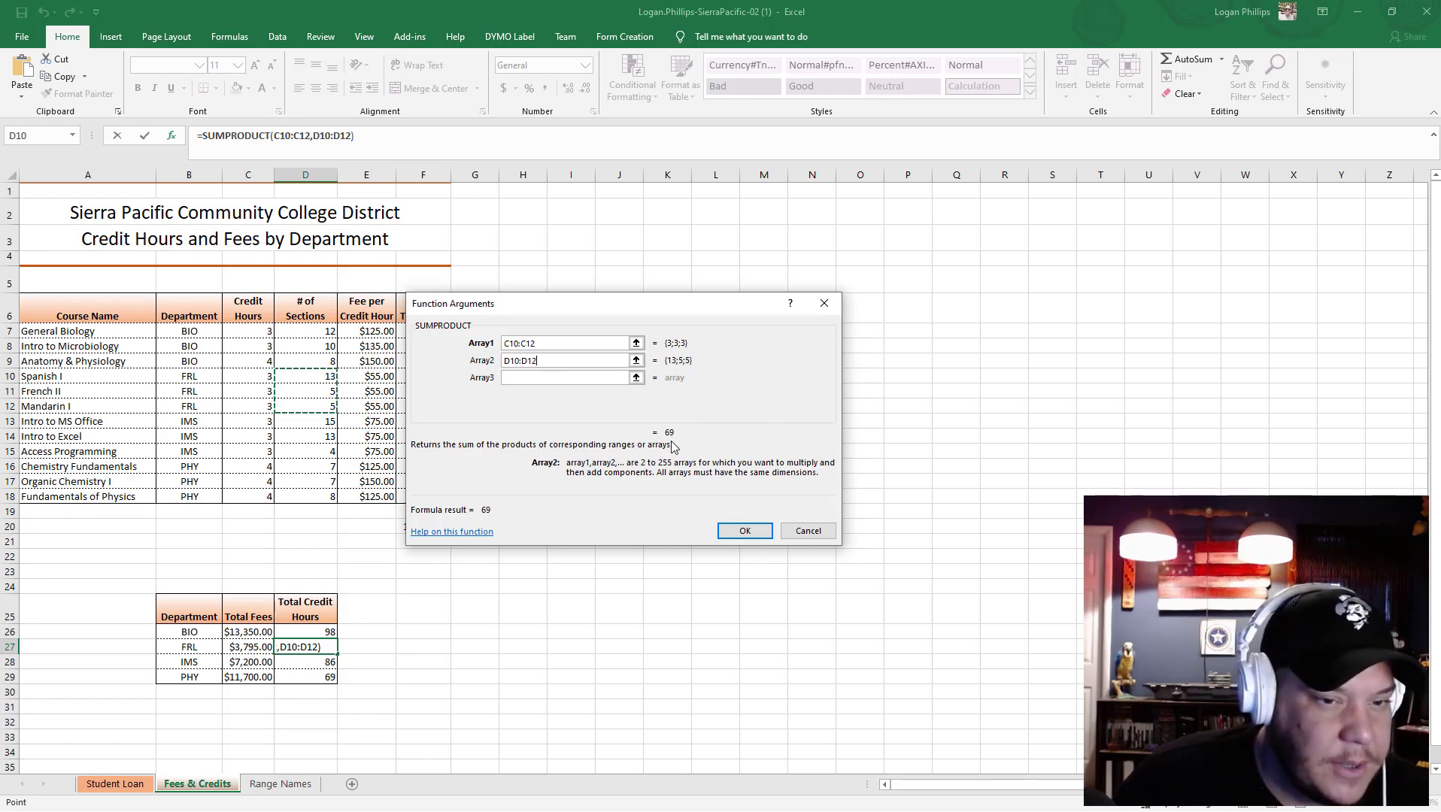
pyautogui.click(743, 532)
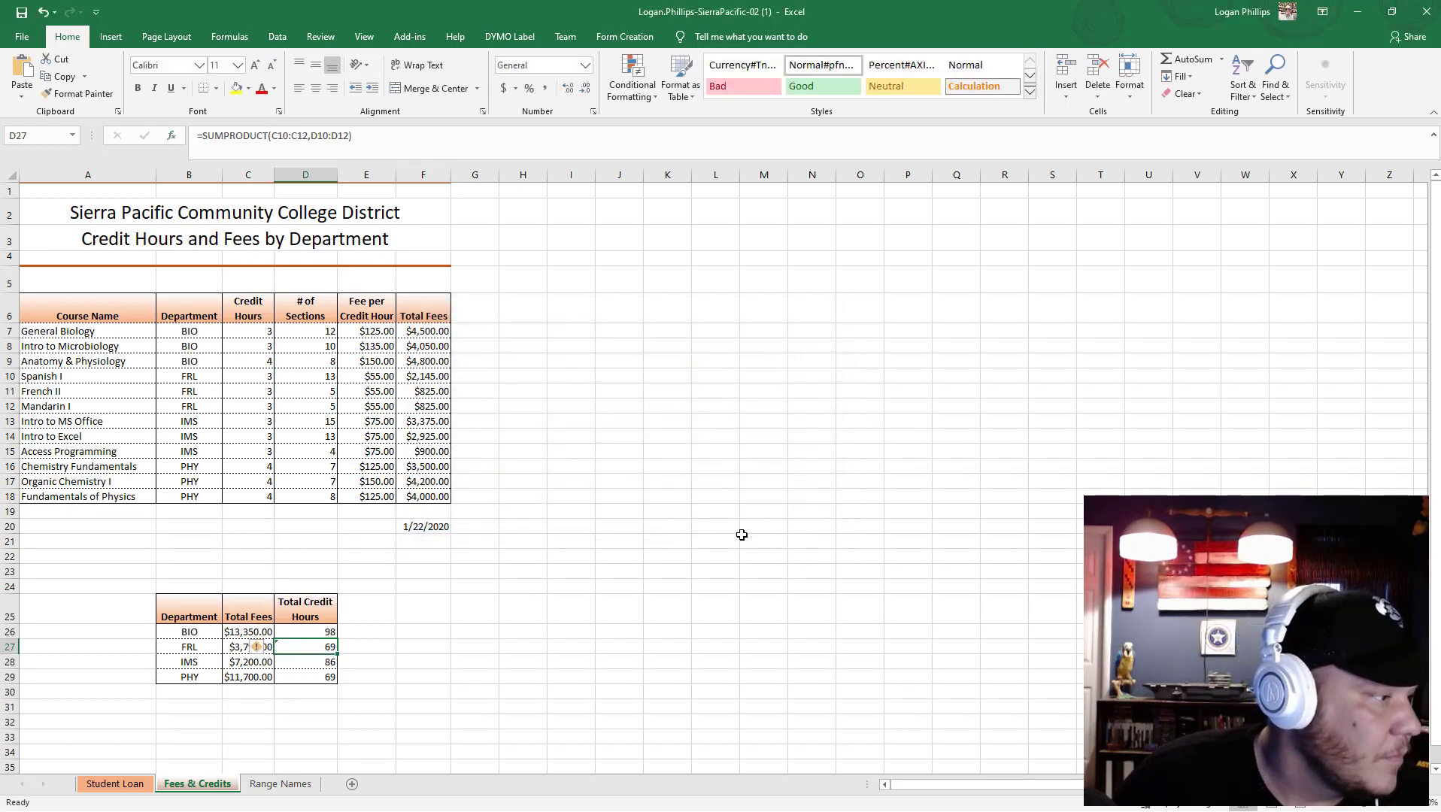
# Replace the SUMPRODUCT arrays for the IMS total credit hours in cell D28 with C13:C15 and D13:D15.
pyautogui.click(335, 661)
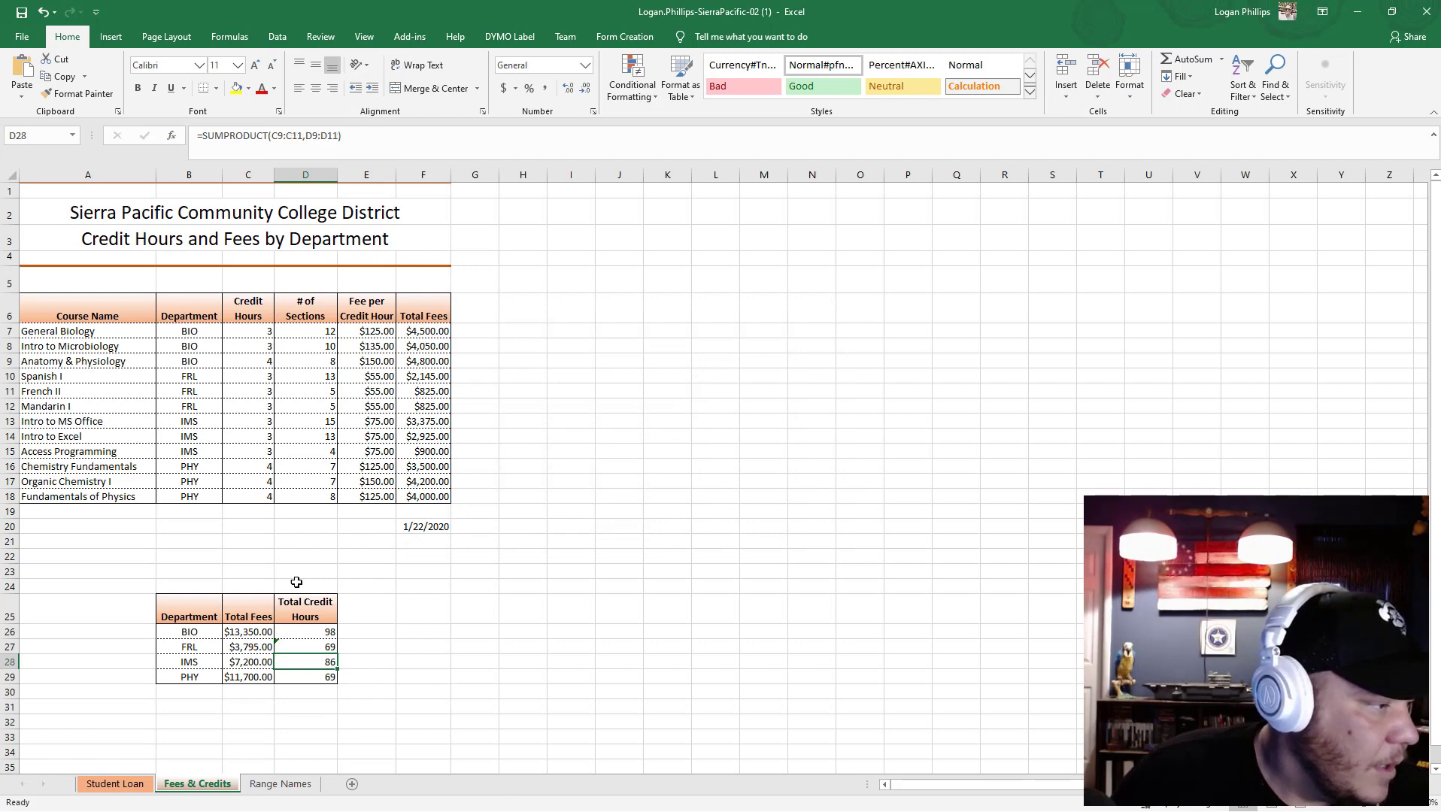
pyautogui.click(172, 136)
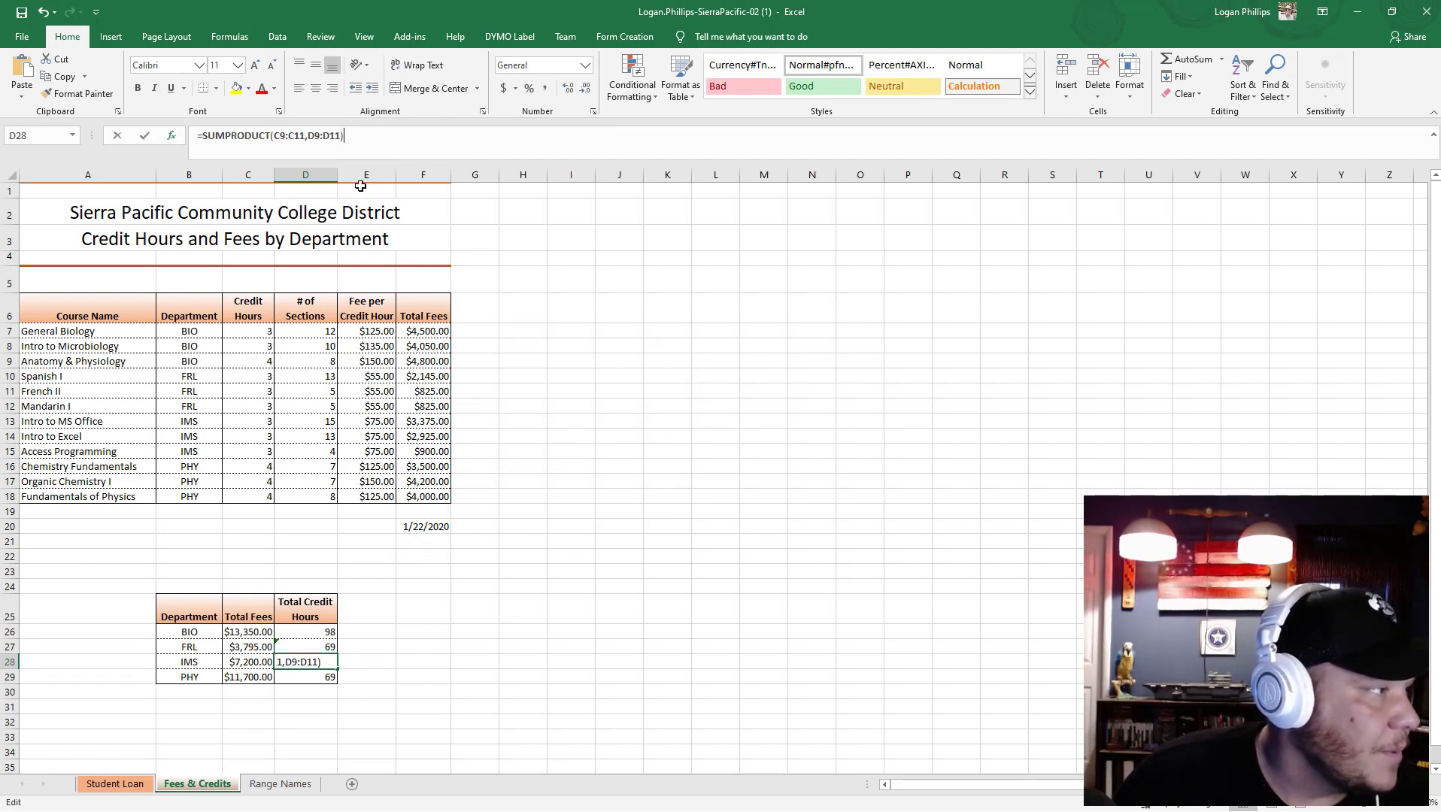
pyautogui.press('Delete')
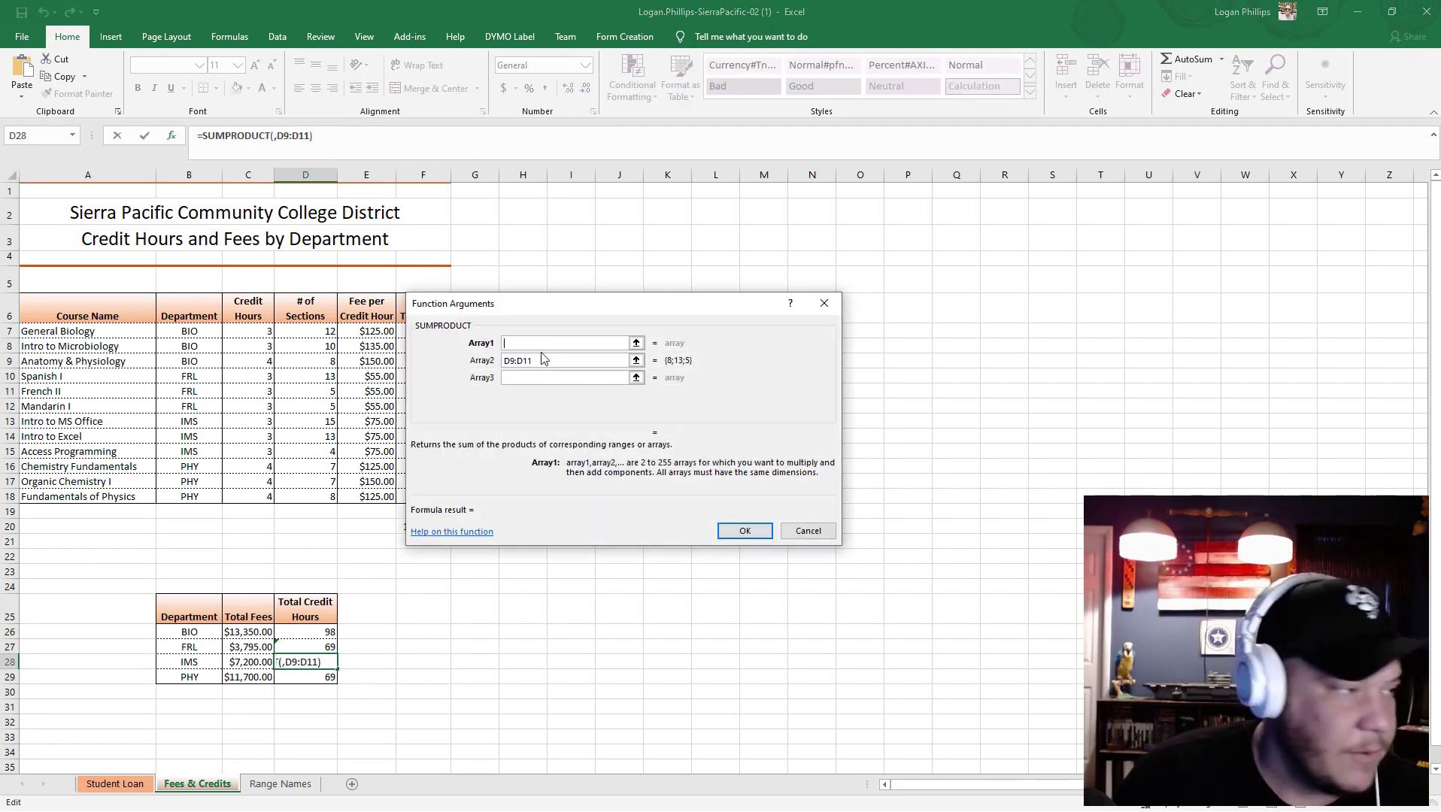
pyautogui.moveTo(538, 361); pyautogui.dragTo(444, 364)
pyautogui.press('Delete')
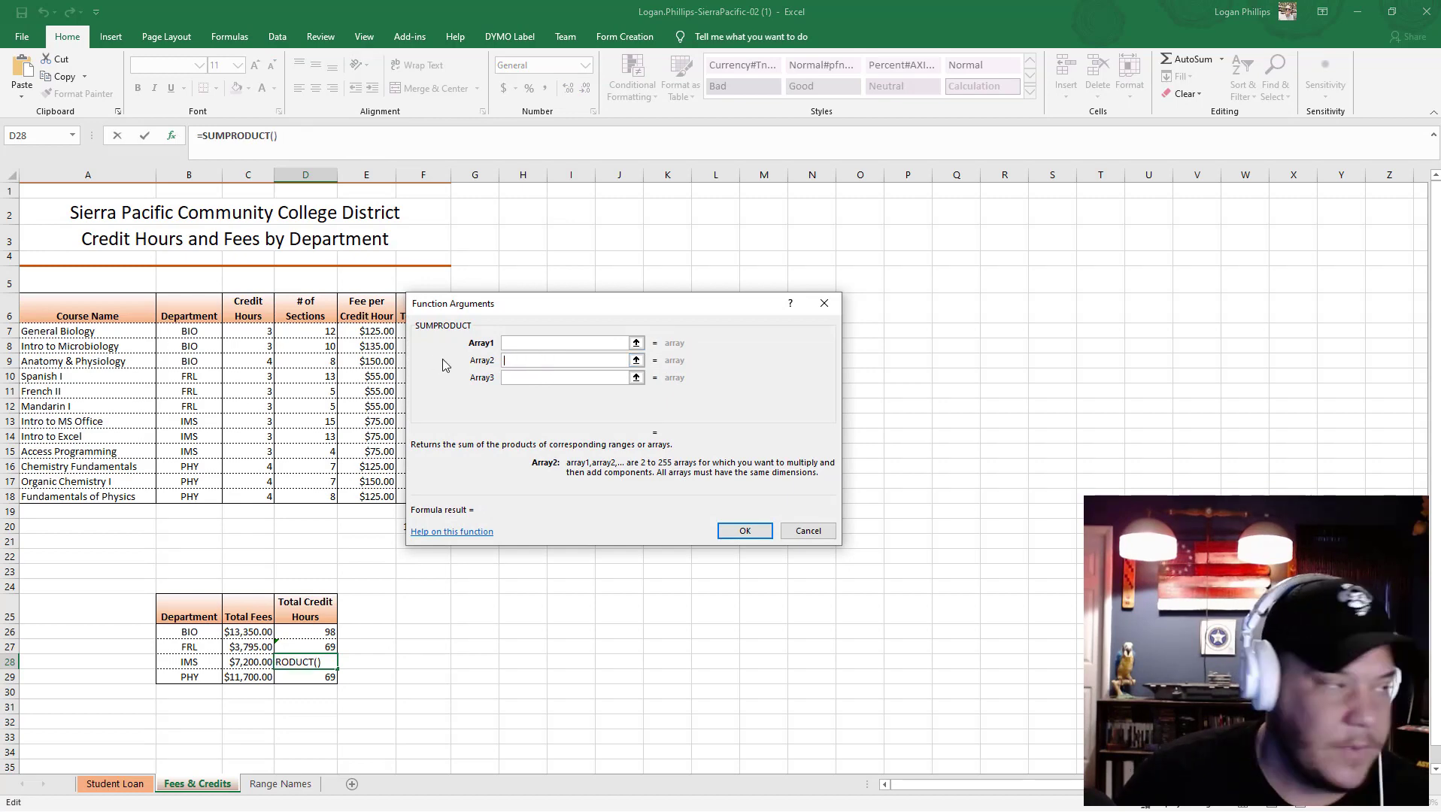
pyautogui.click(509, 343)
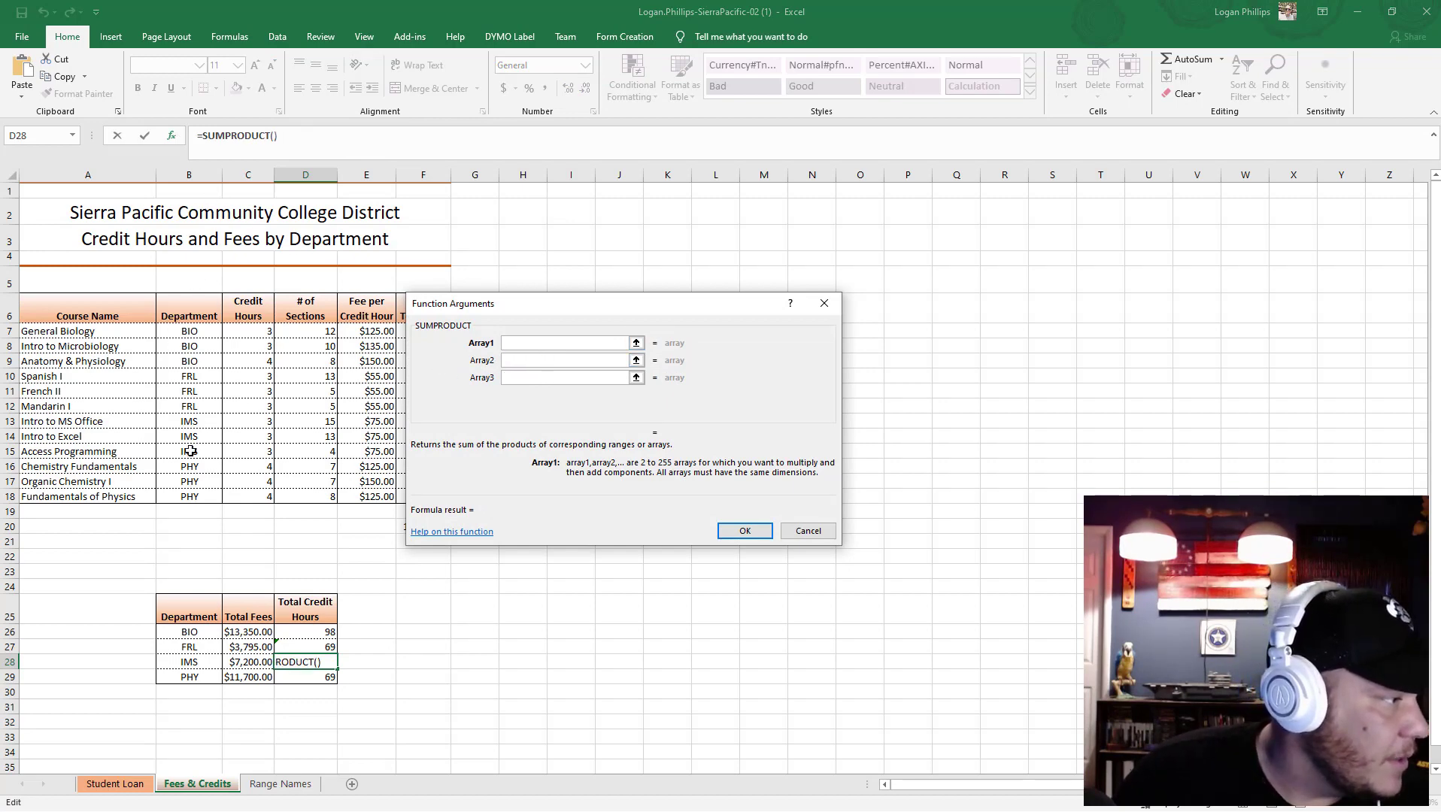
pyautogui.moveTo(252, 421); pyautogui.dragTo(257, 452)
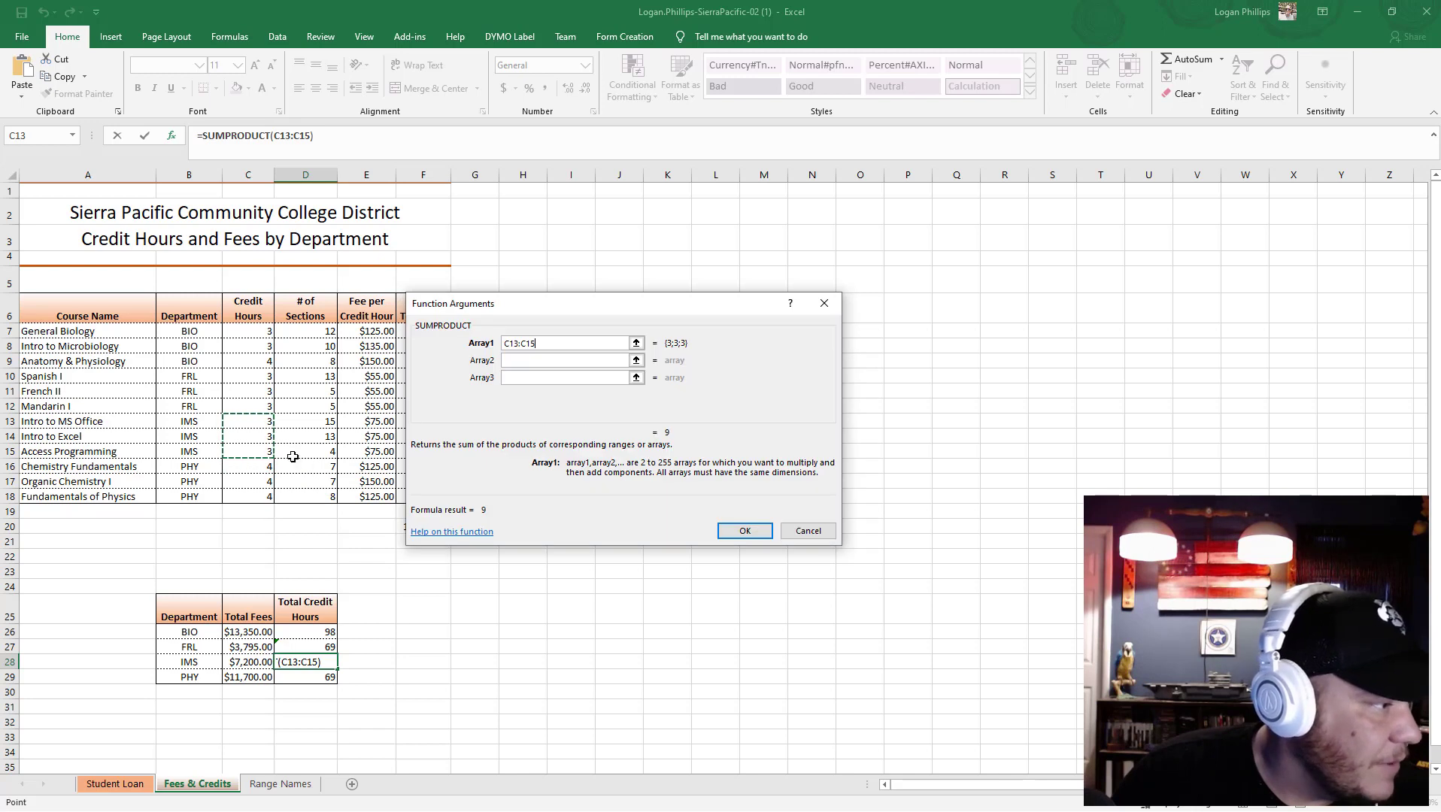
pyautogui.click(557, 359)
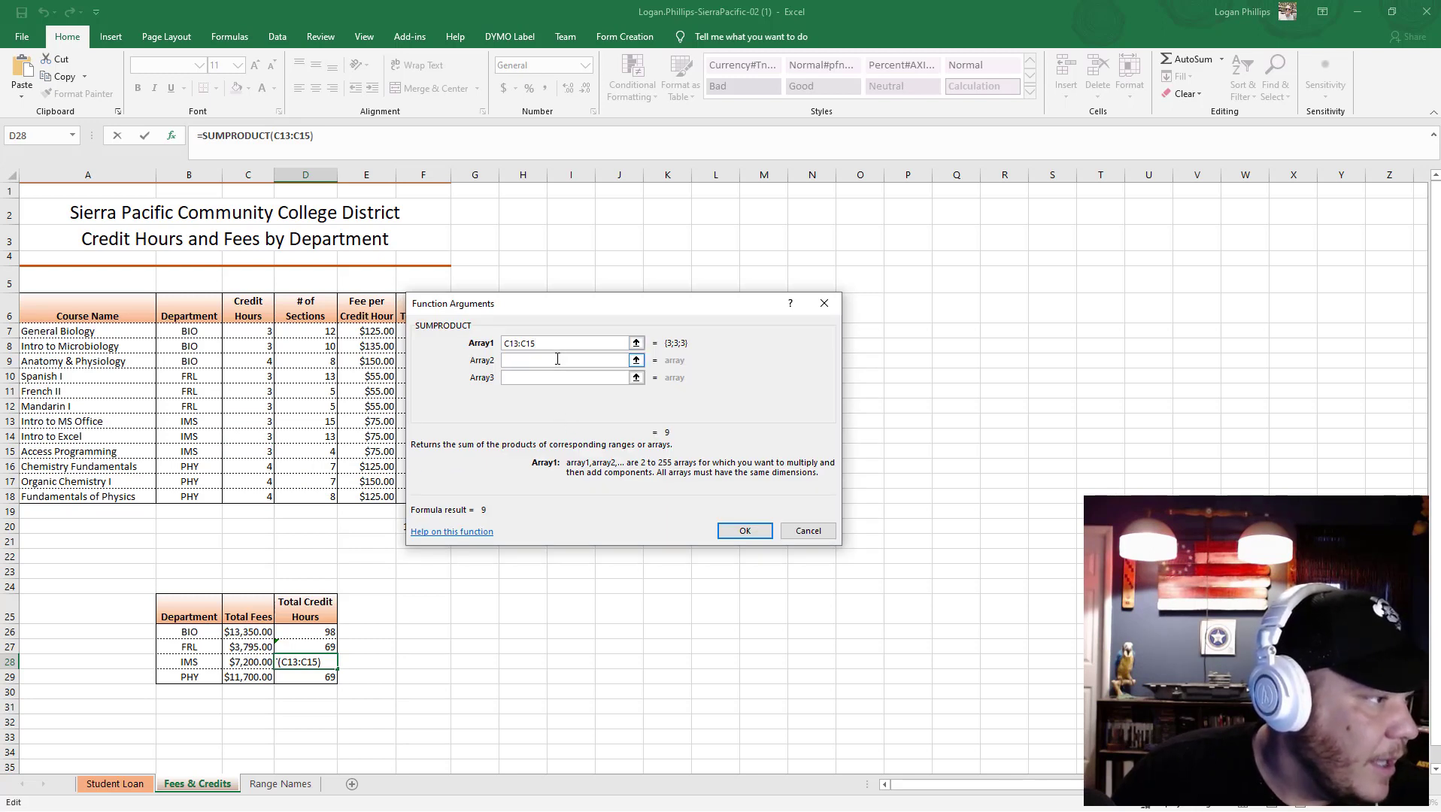
pyautogui.click(312, 431)
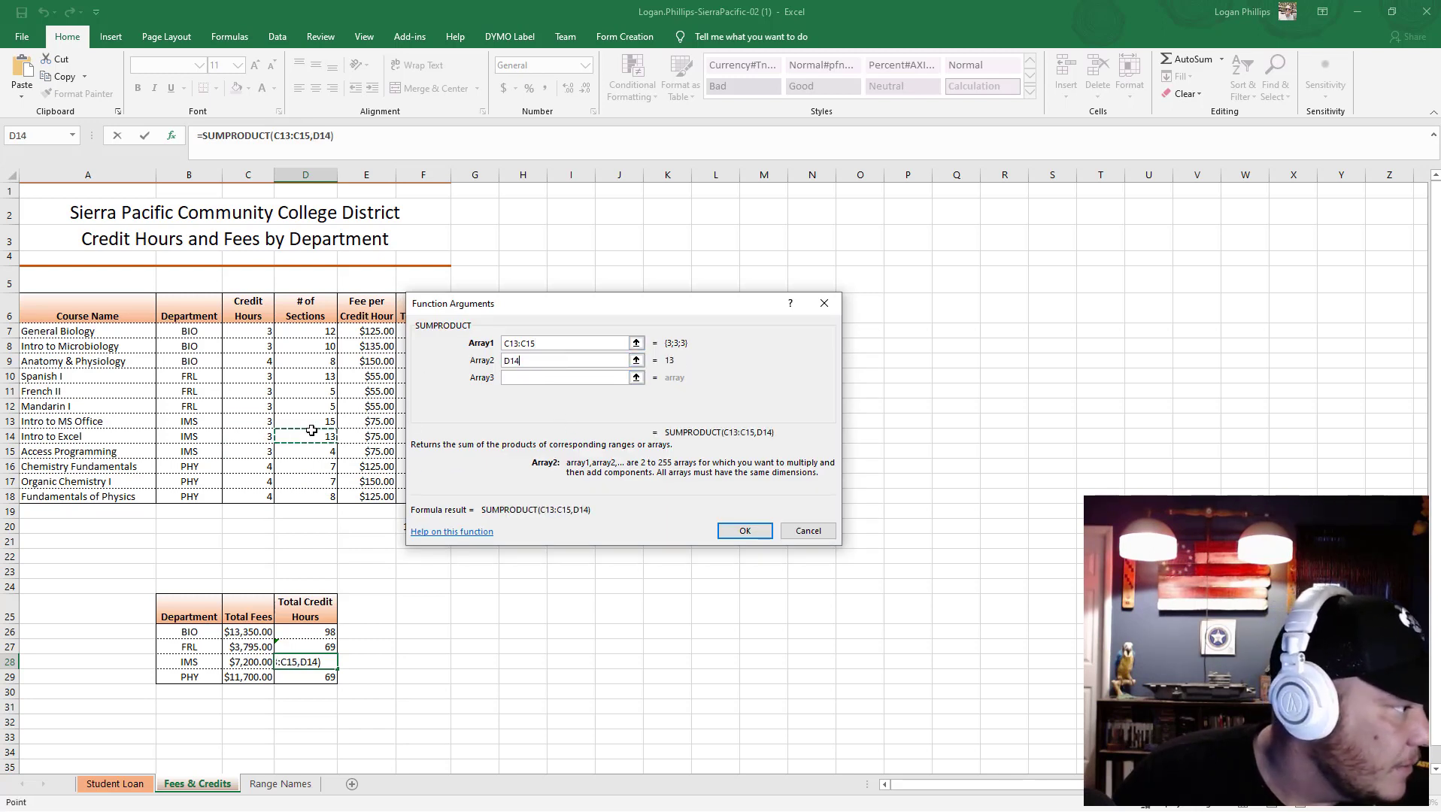
pyautogui.moveTo(312, 421); pyautogui.dragTo(316, 452)
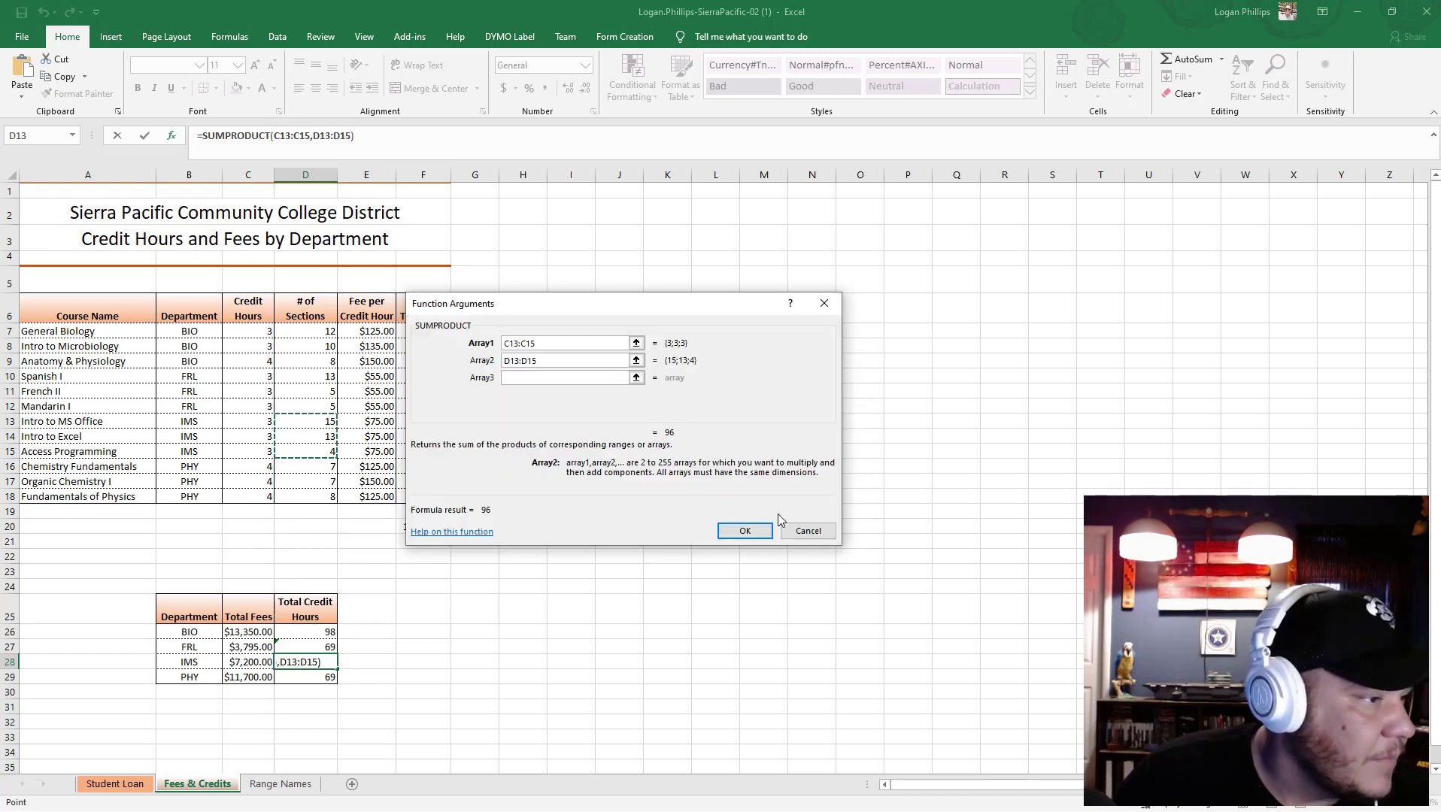
pyautogui.click(741, 529)
# Replace the SUMPRODUCT arrays for the PHY total credit hours in cell D29 with C16:C18 and D16:D18.
pyautogui.click(331, 681)
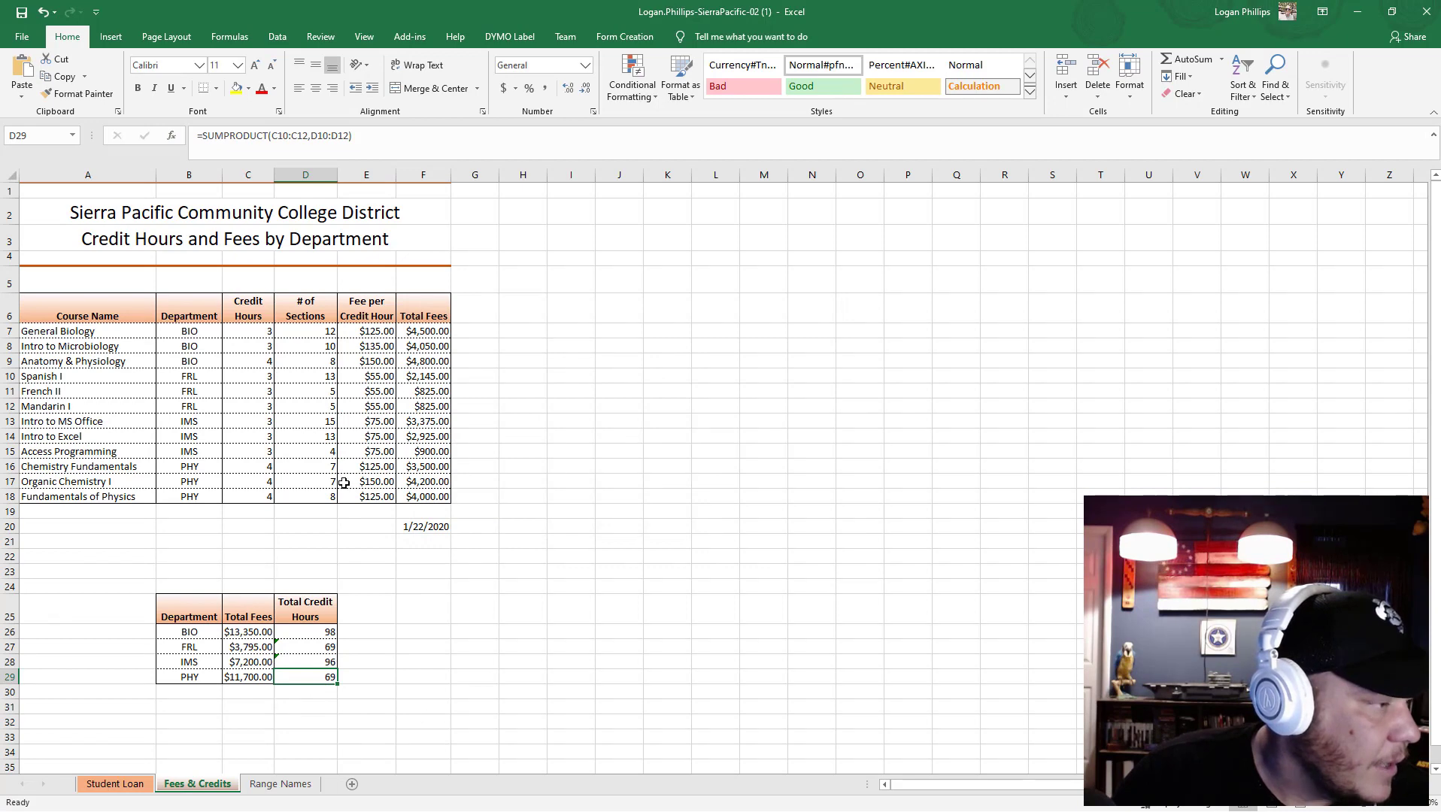
pyautogui.click(172, 138)
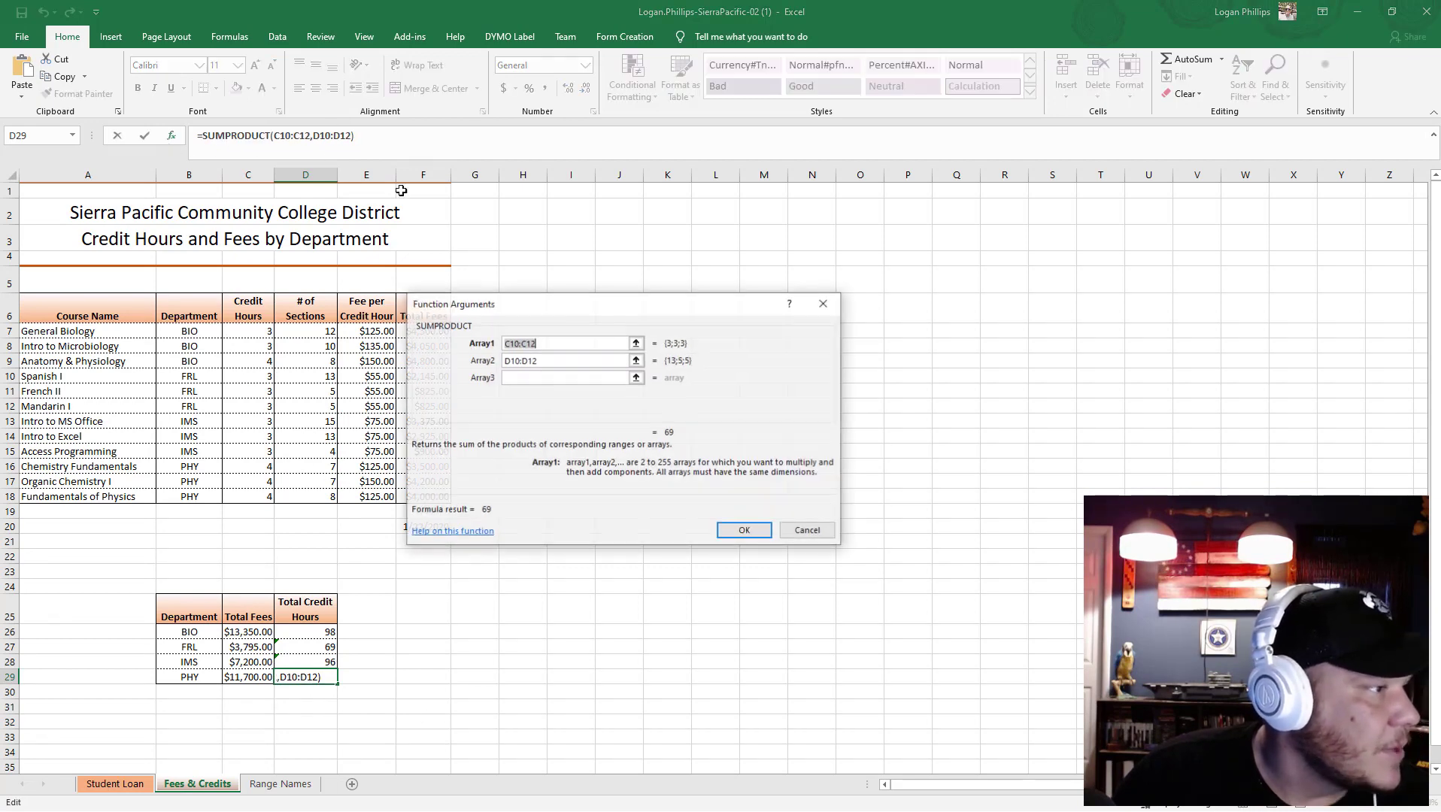
pyautogui.press('BackSpace')
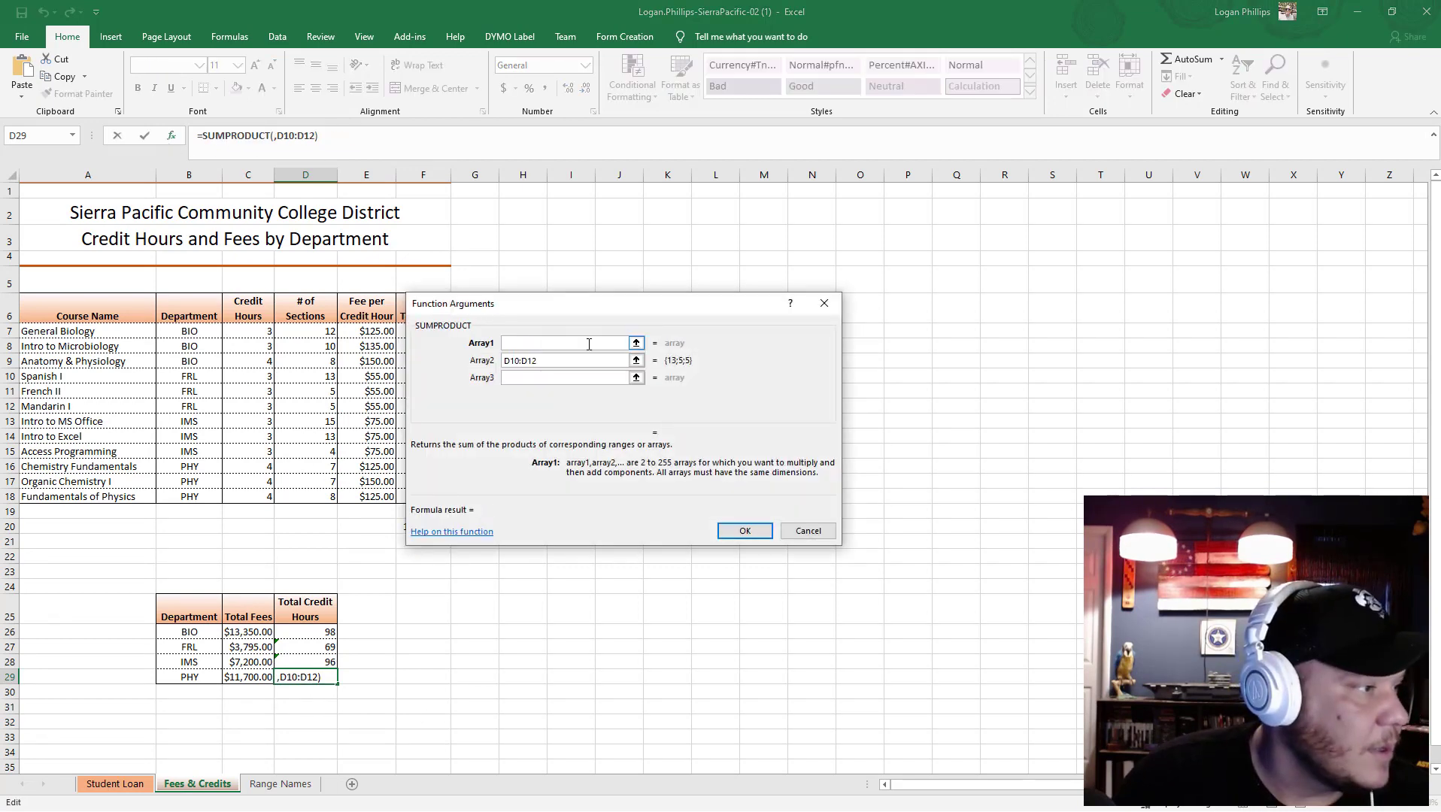
pyautogui.click(565, 361)
pyautogui.hotkey('shift', 'Home')
pyautogui.press('BackSpace')
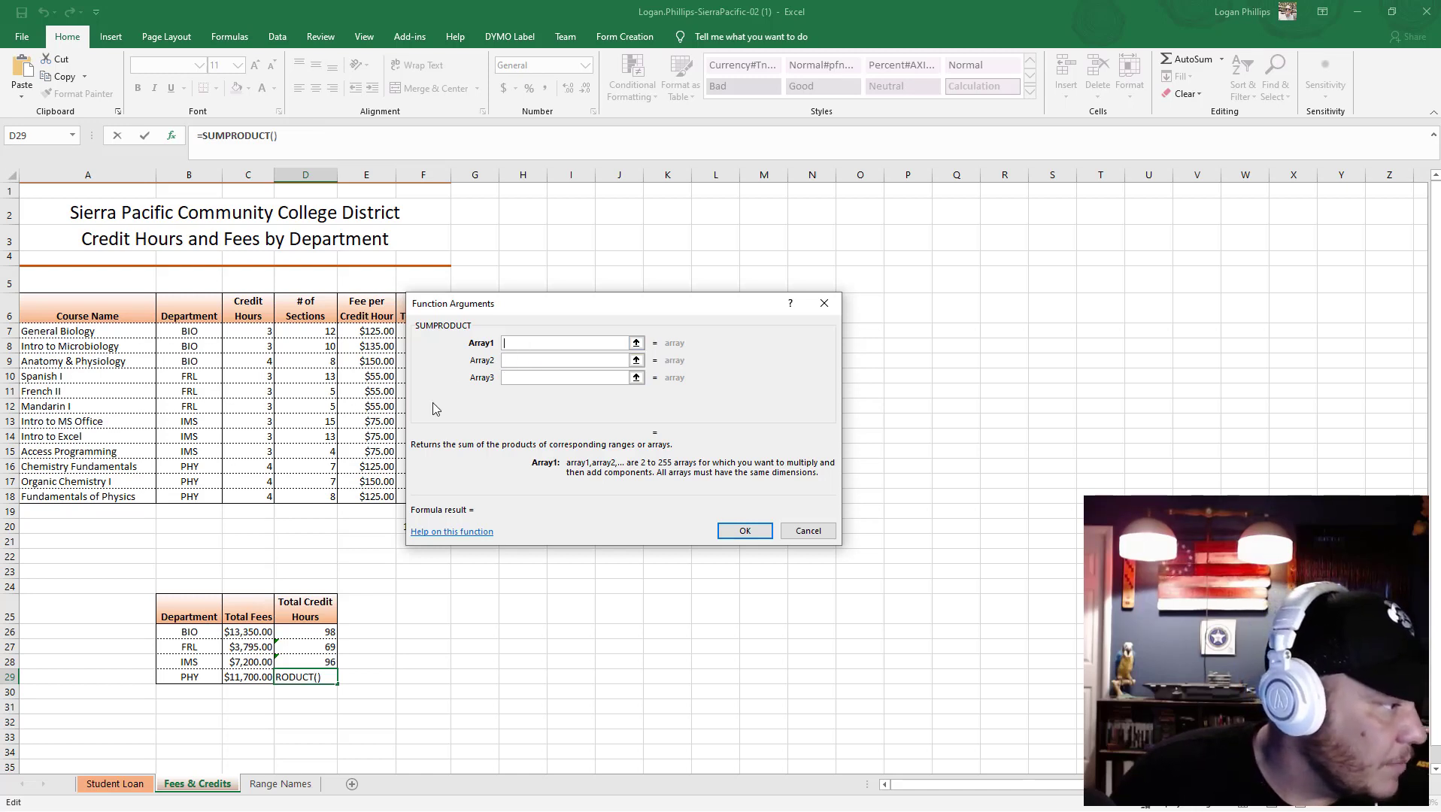
pyautogui.moveTo(269, 463); pyautogui.dragTo(263, 498)
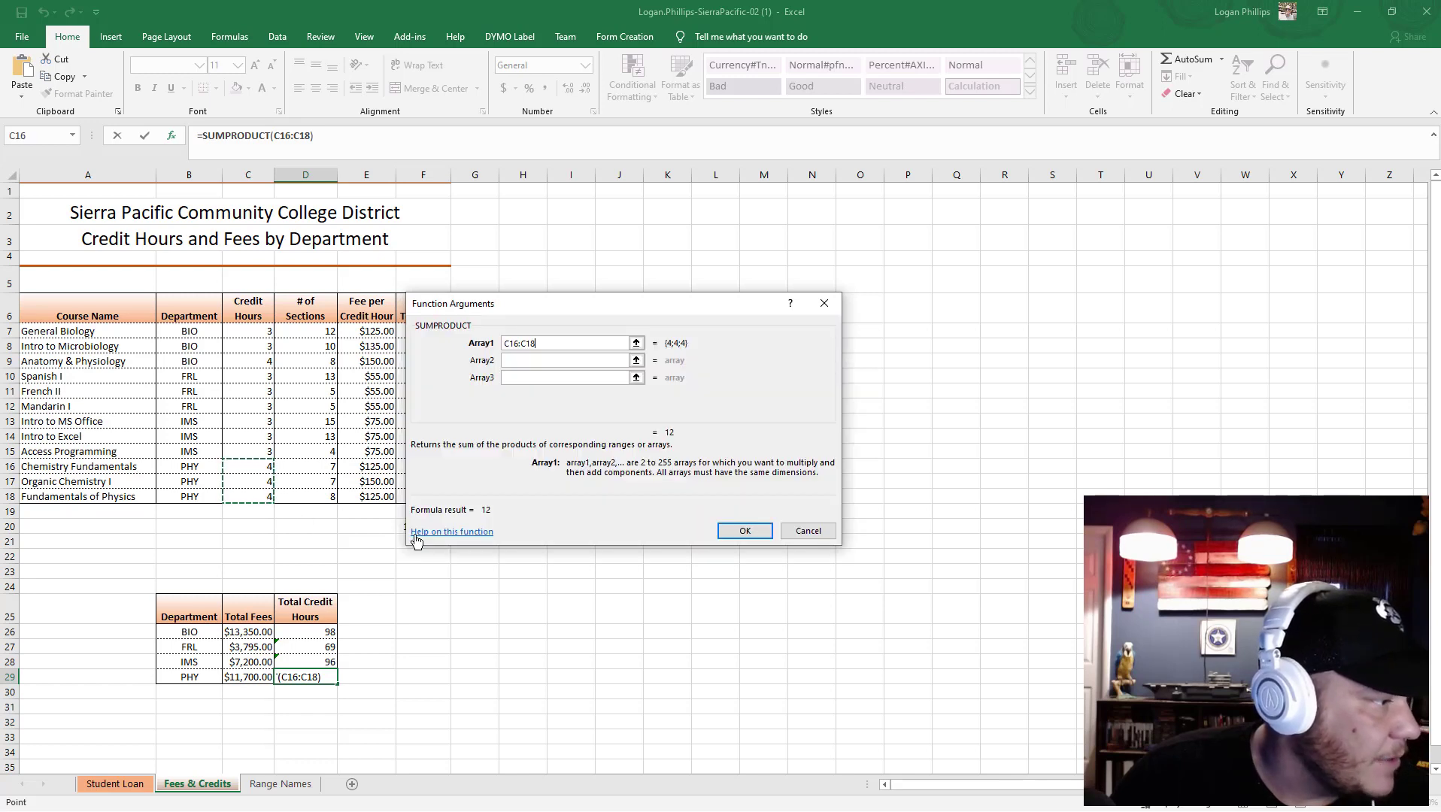
pyautogui.press('Tab')
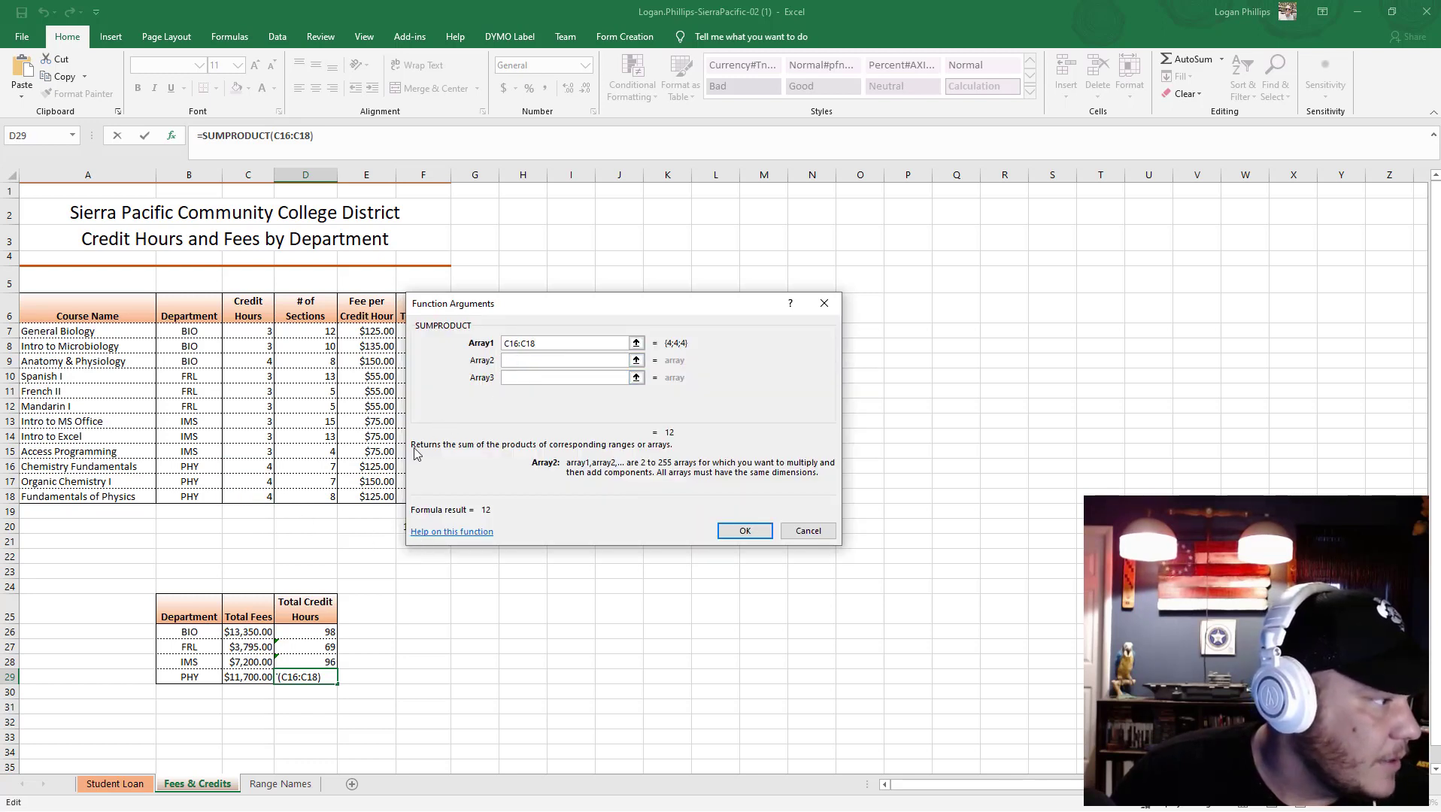
pyautogui.moveTo(341, 465); pyautogui.dragTo(334, 497)
pyautogui.click(745, 531)
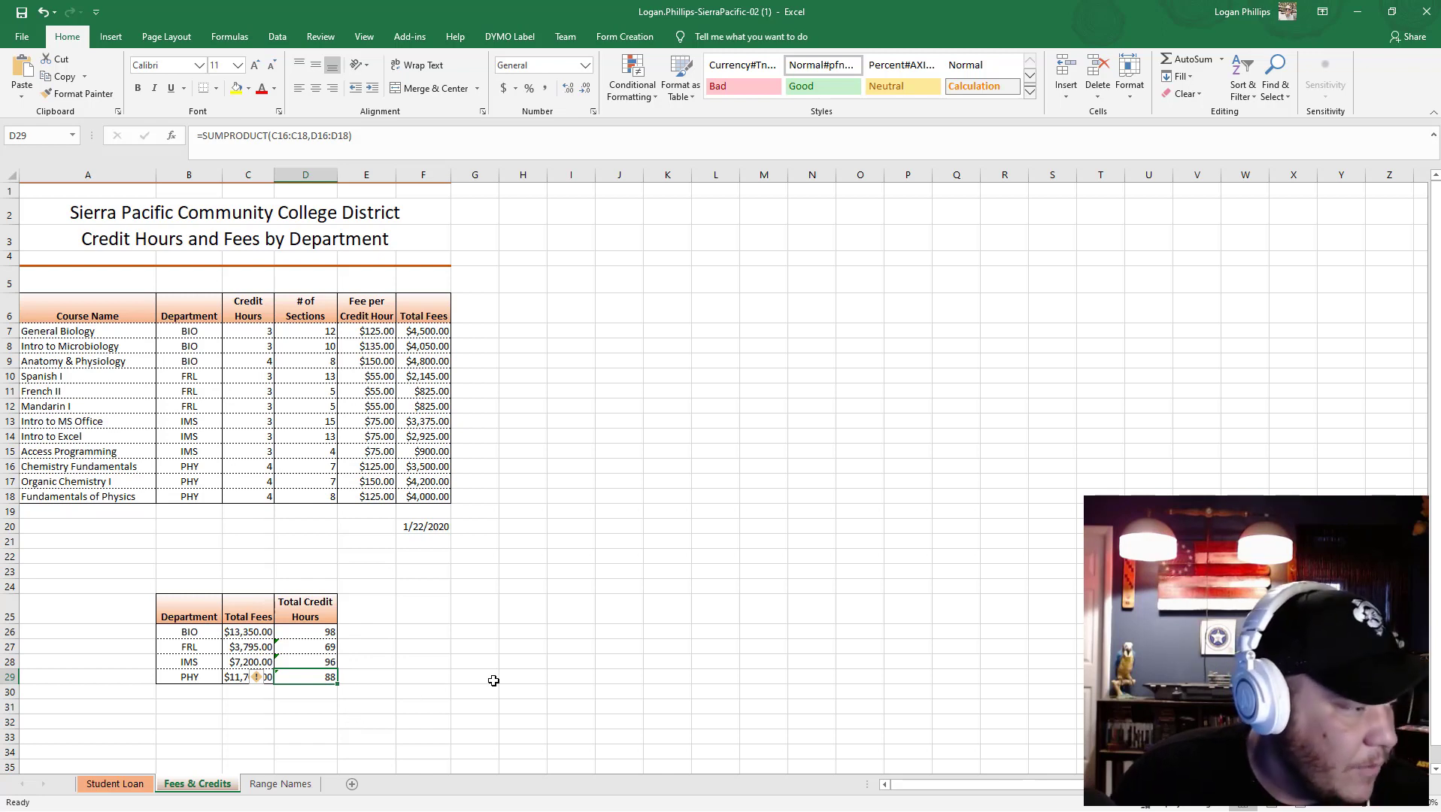
# Ignore the formula error flags on cells D27, D28 and D29.
pyautogui.click(310, 648)
pyautogui.click(260, 648)
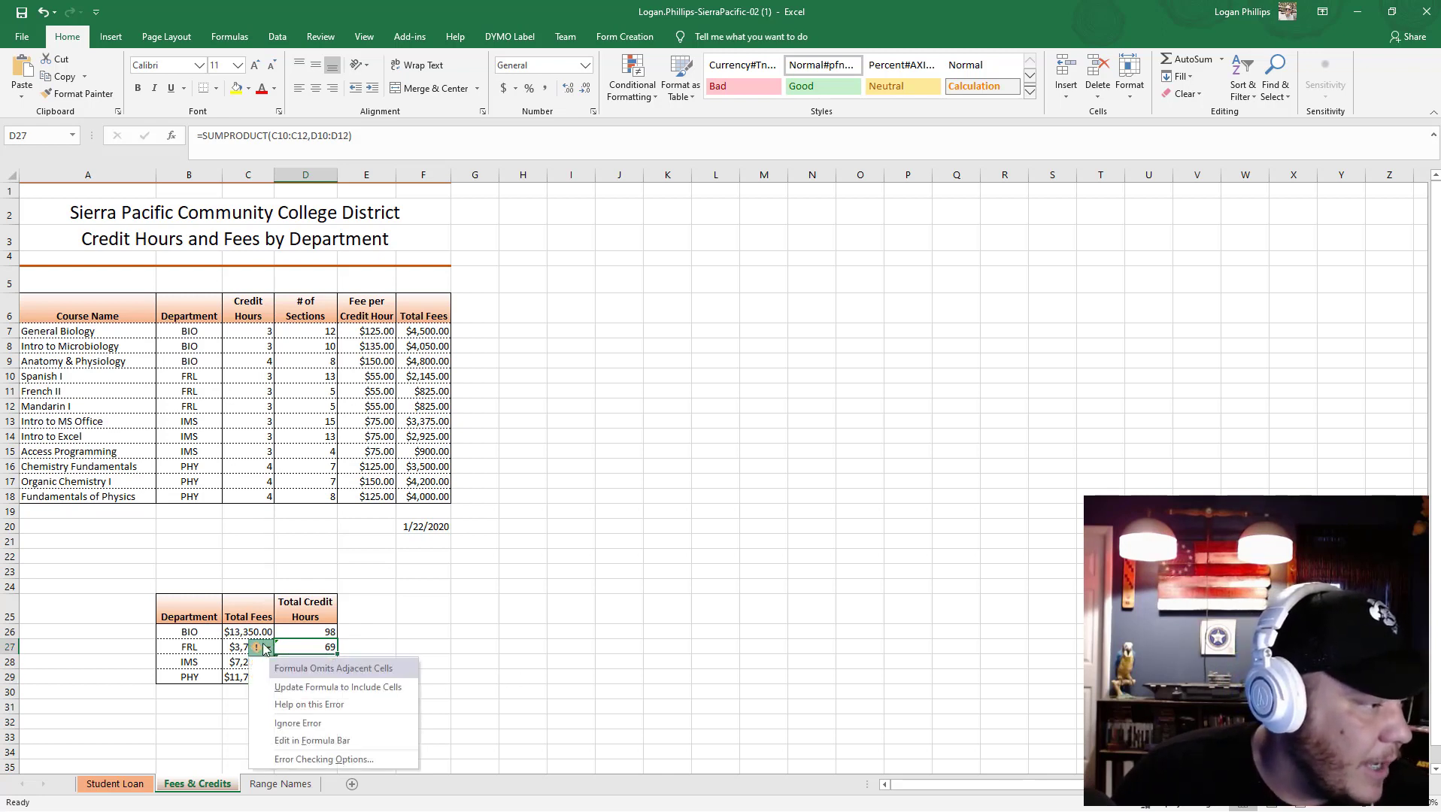
pyautogui.click(331, 724)
pyautogui.click(297, 662)
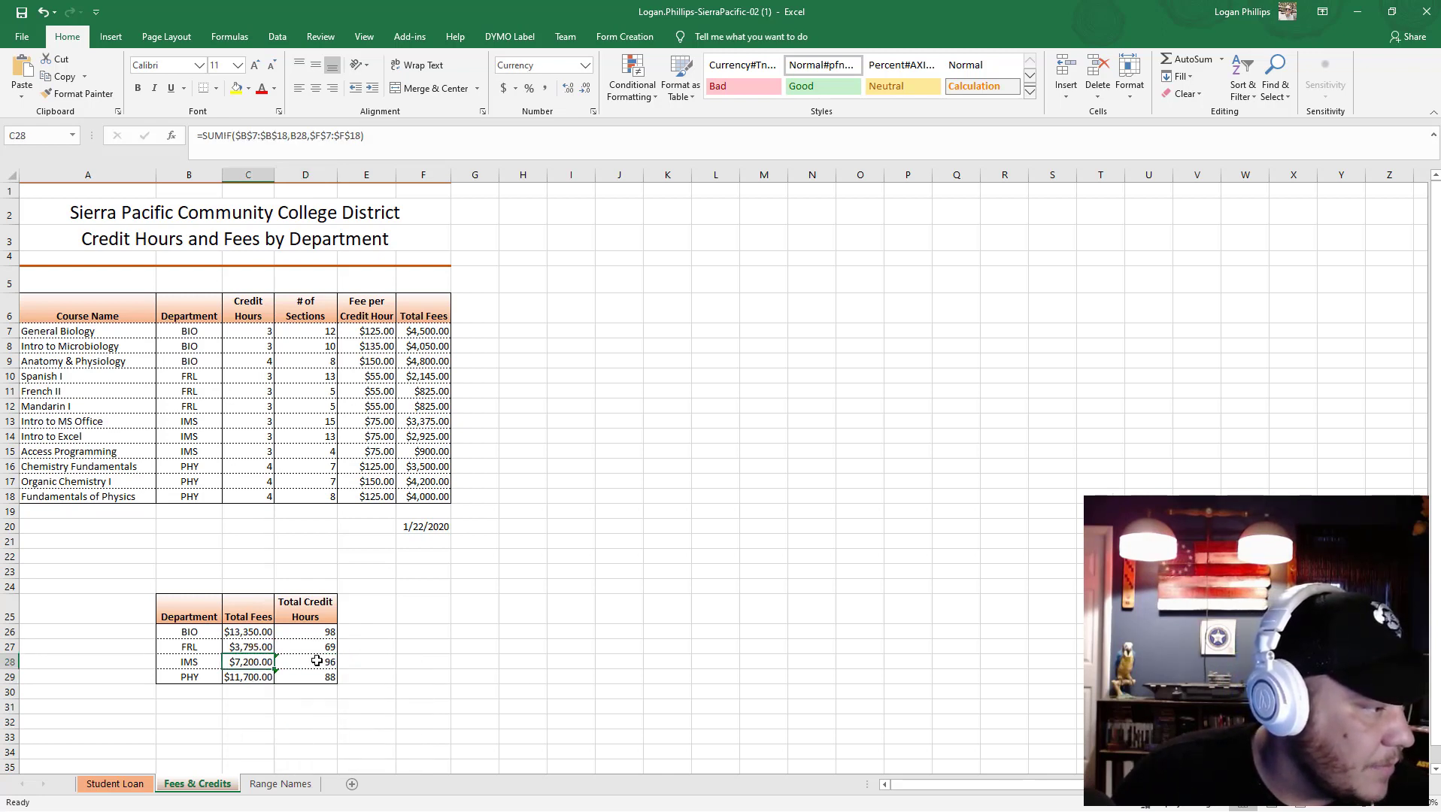
pyautogui.click(256, 665)
pyautogui.click(331, 738)
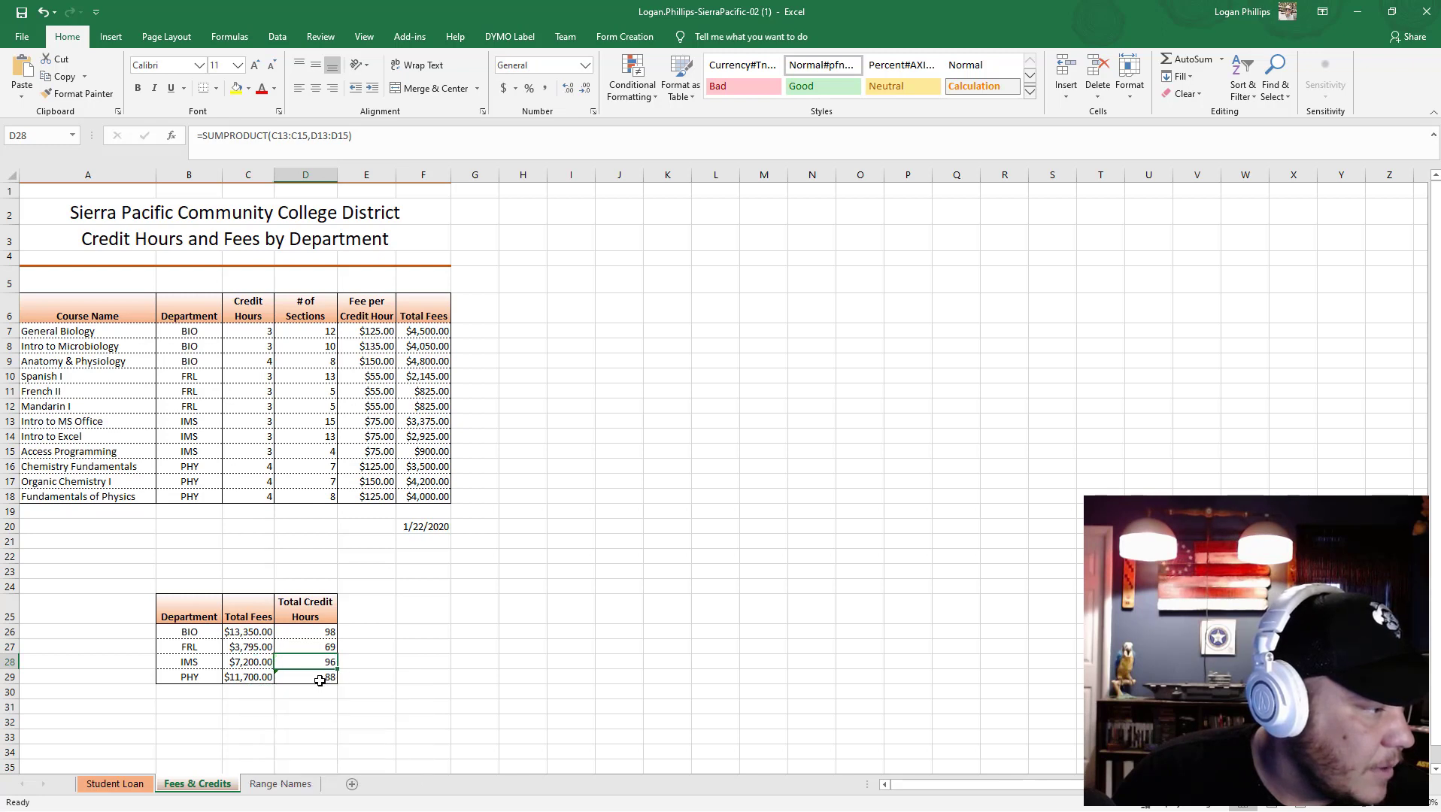
pyautogui.click(322, 677)
pyautogui.click(260, 679)
pyautogui.click(331, 752)
pyautogui.click(532, 695)
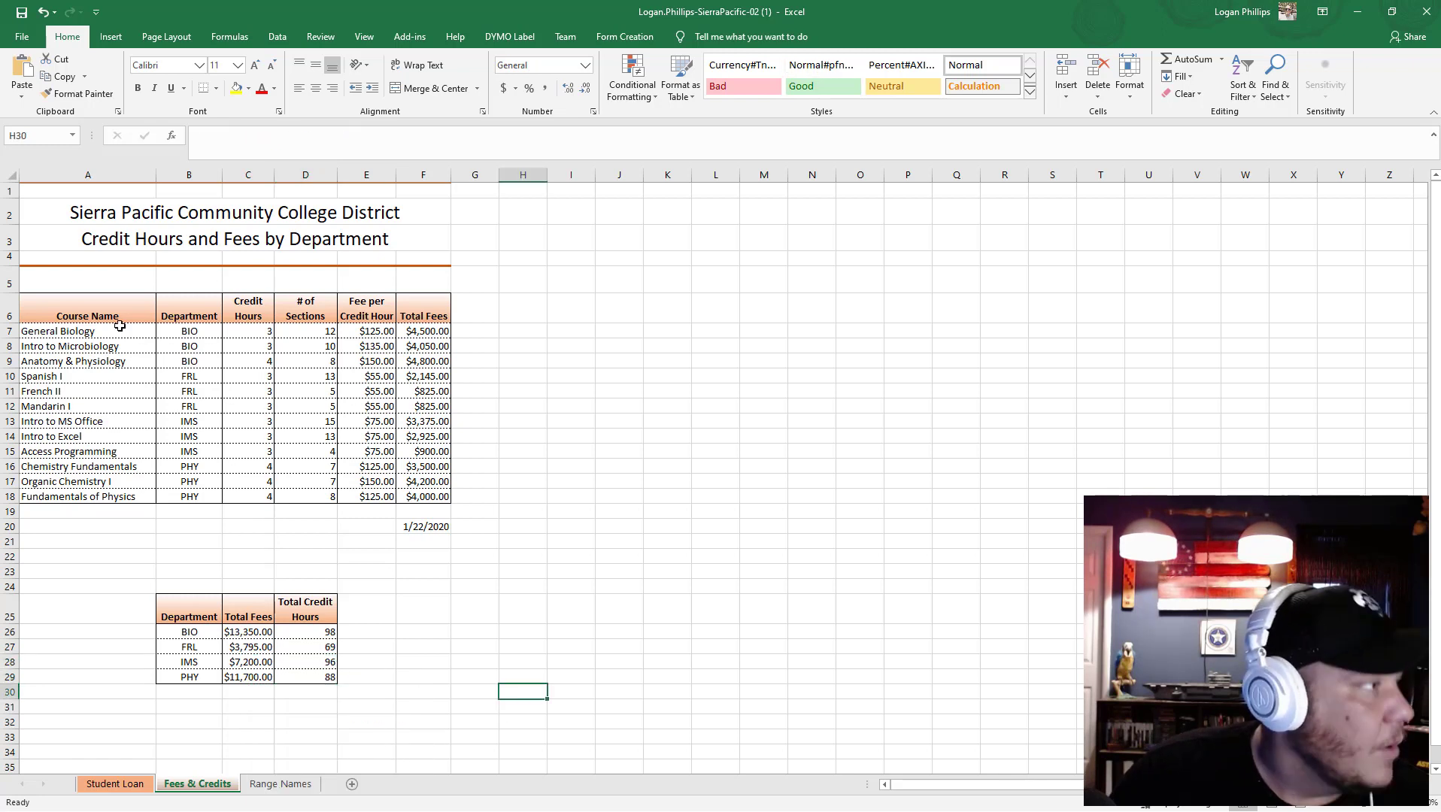
# Save the corrected workbook, switch to SIMnet in Chrome and go back to the Guided Project 2-3 assignment page.
pyautogui.click(21, 13)
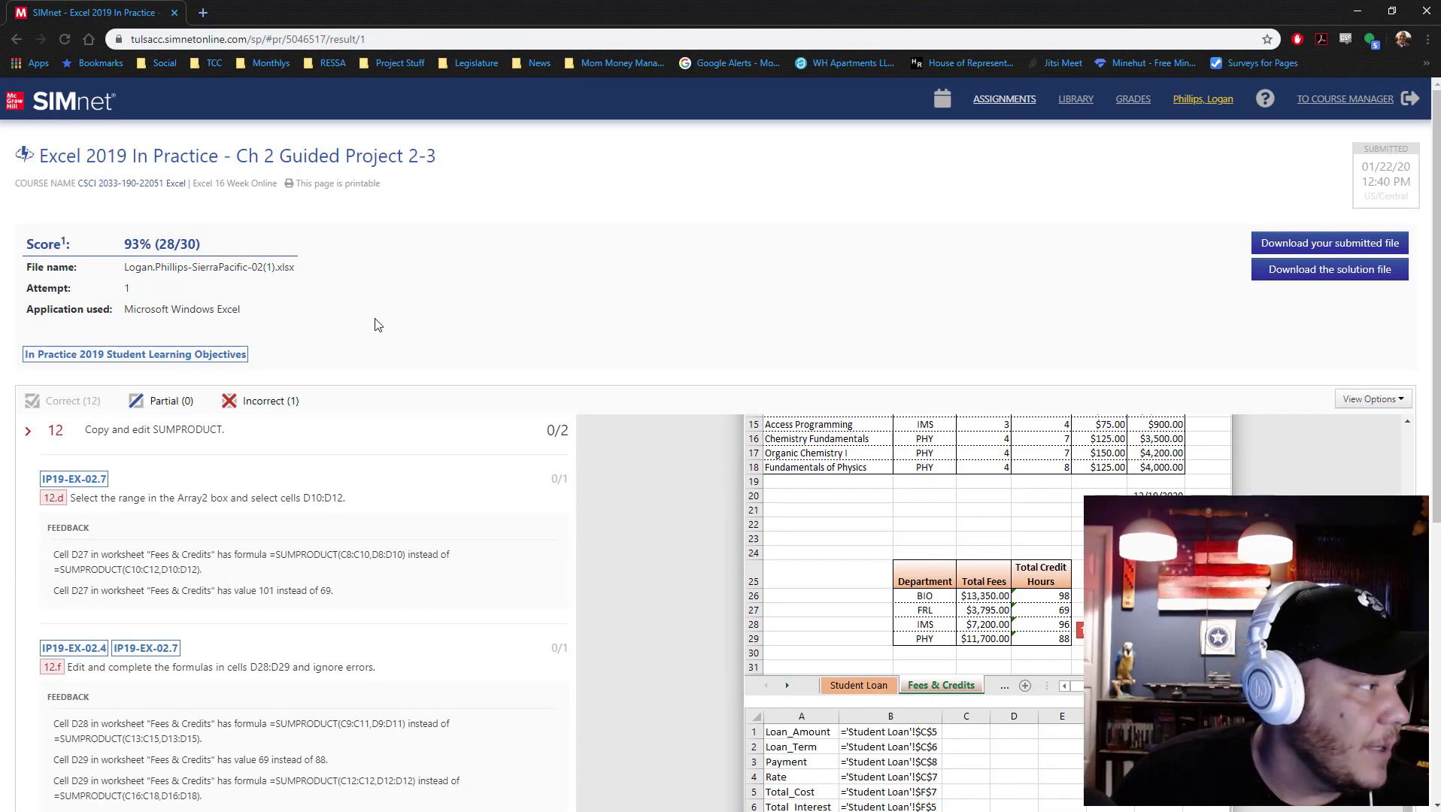
pyautogui.hotkey('alt', 'Left')
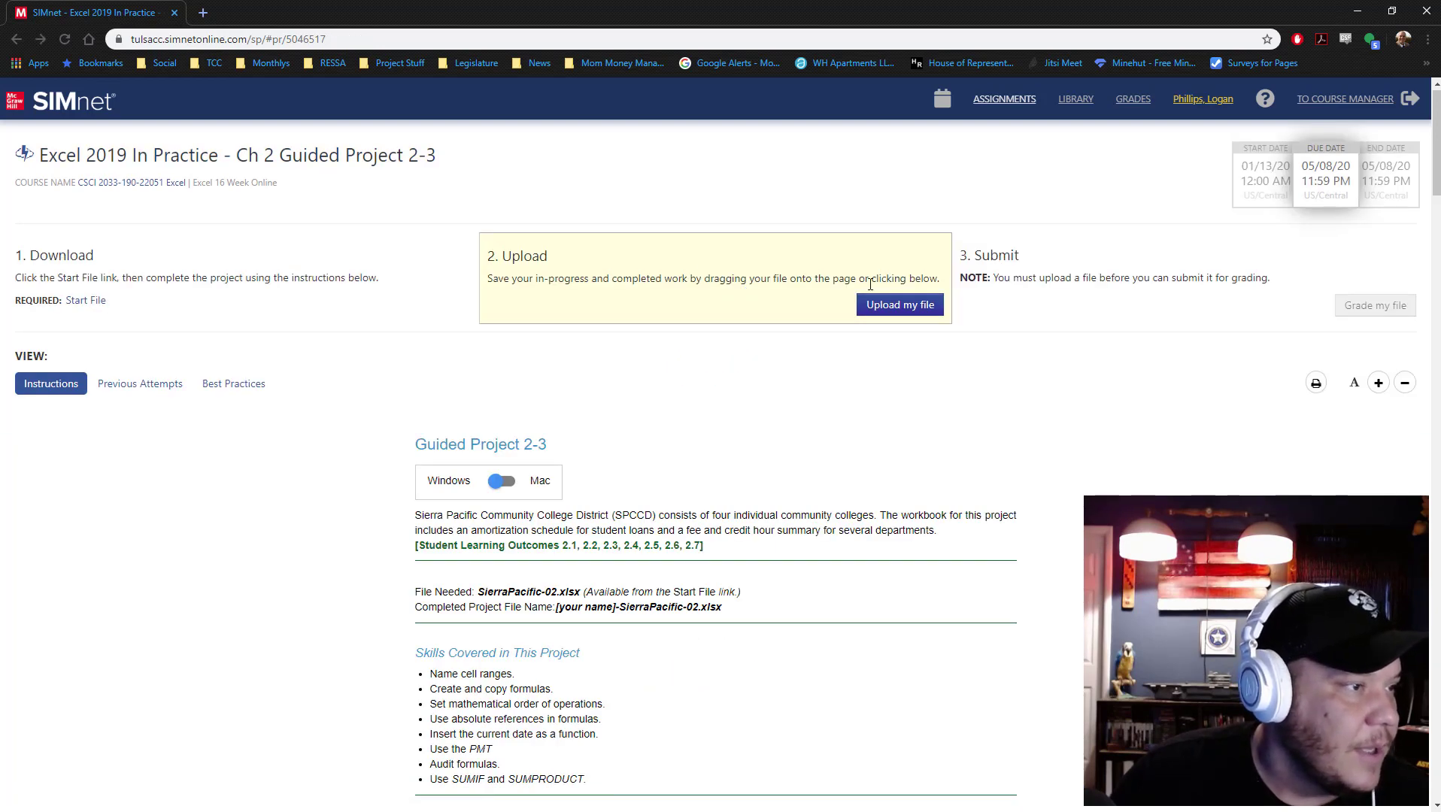
# Upload the SierraPacific-02 (1) workbook from the Desktop, submit it for grading and return to the workbook in Excel.
pyautogui.click(883, 306)
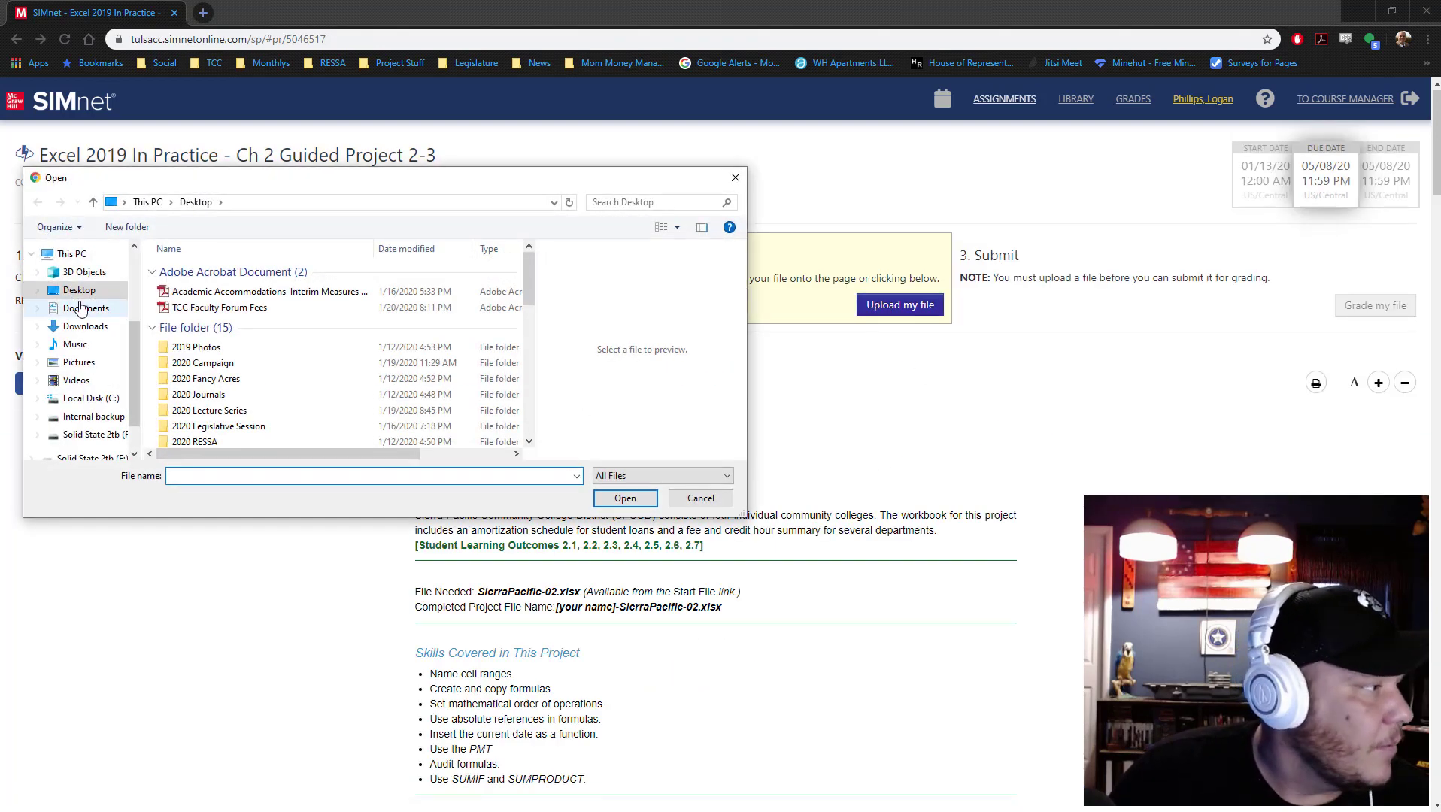
pyautogui.scroll(-3, 267, 366)
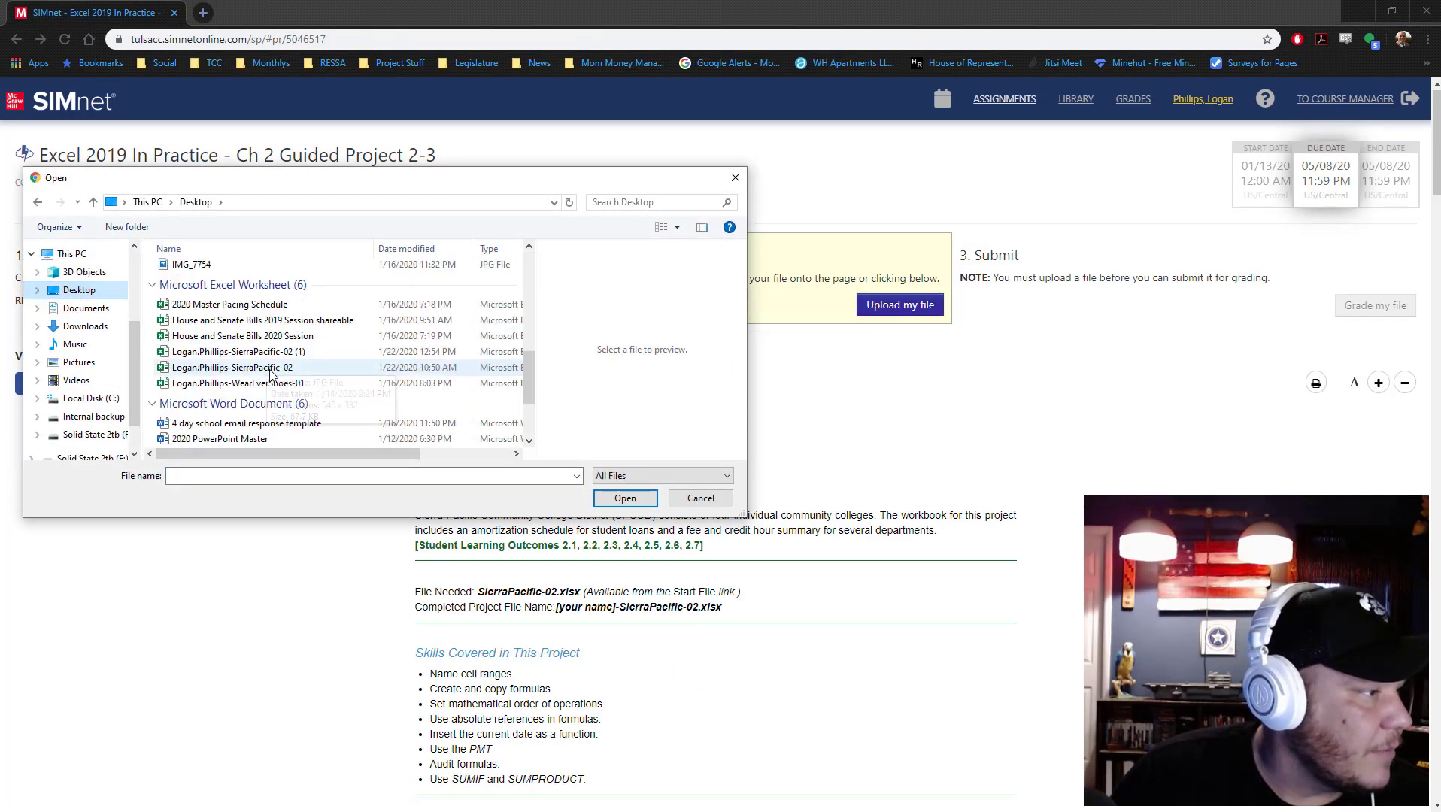
pyautogui.click(346, 364)
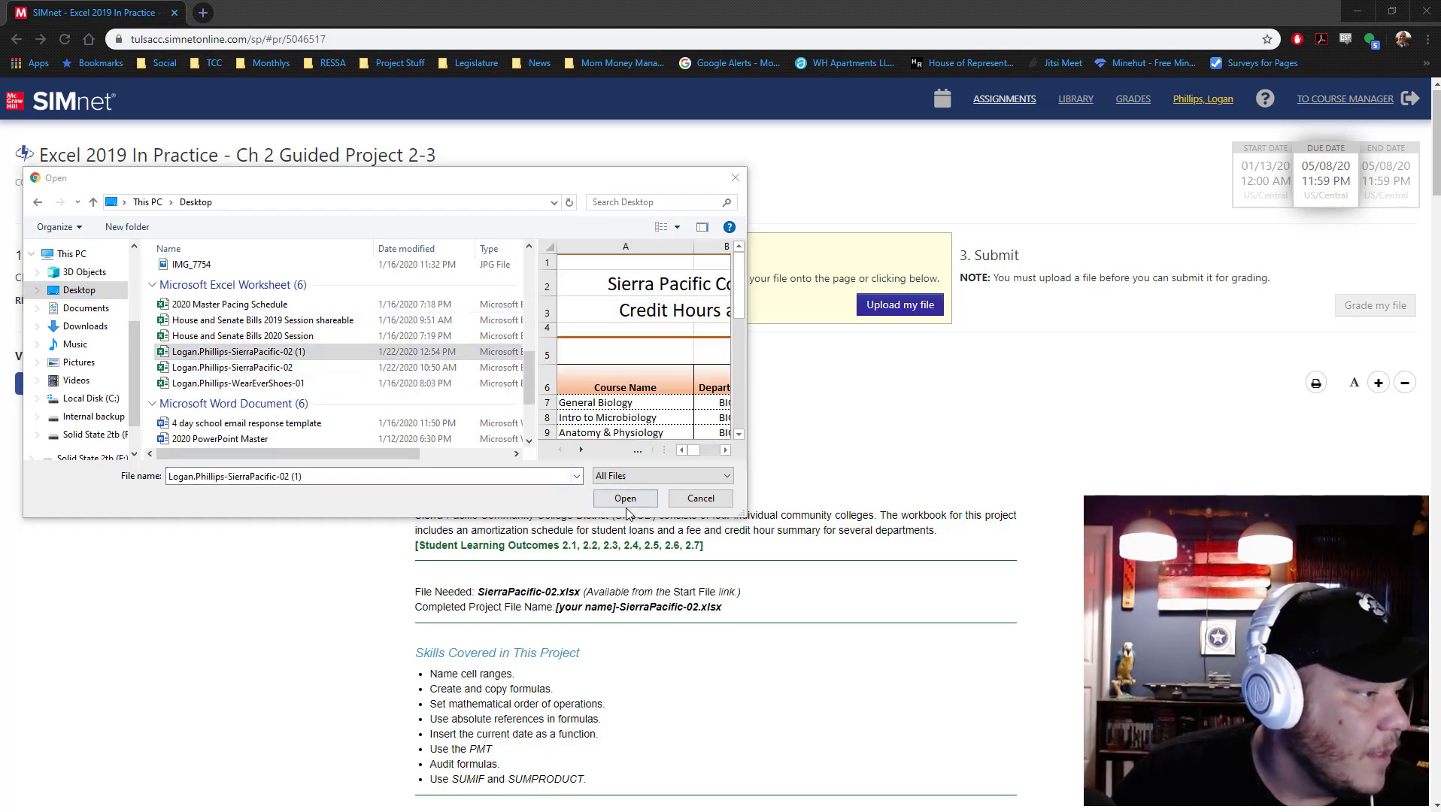
pyautogui.click(625, 498)
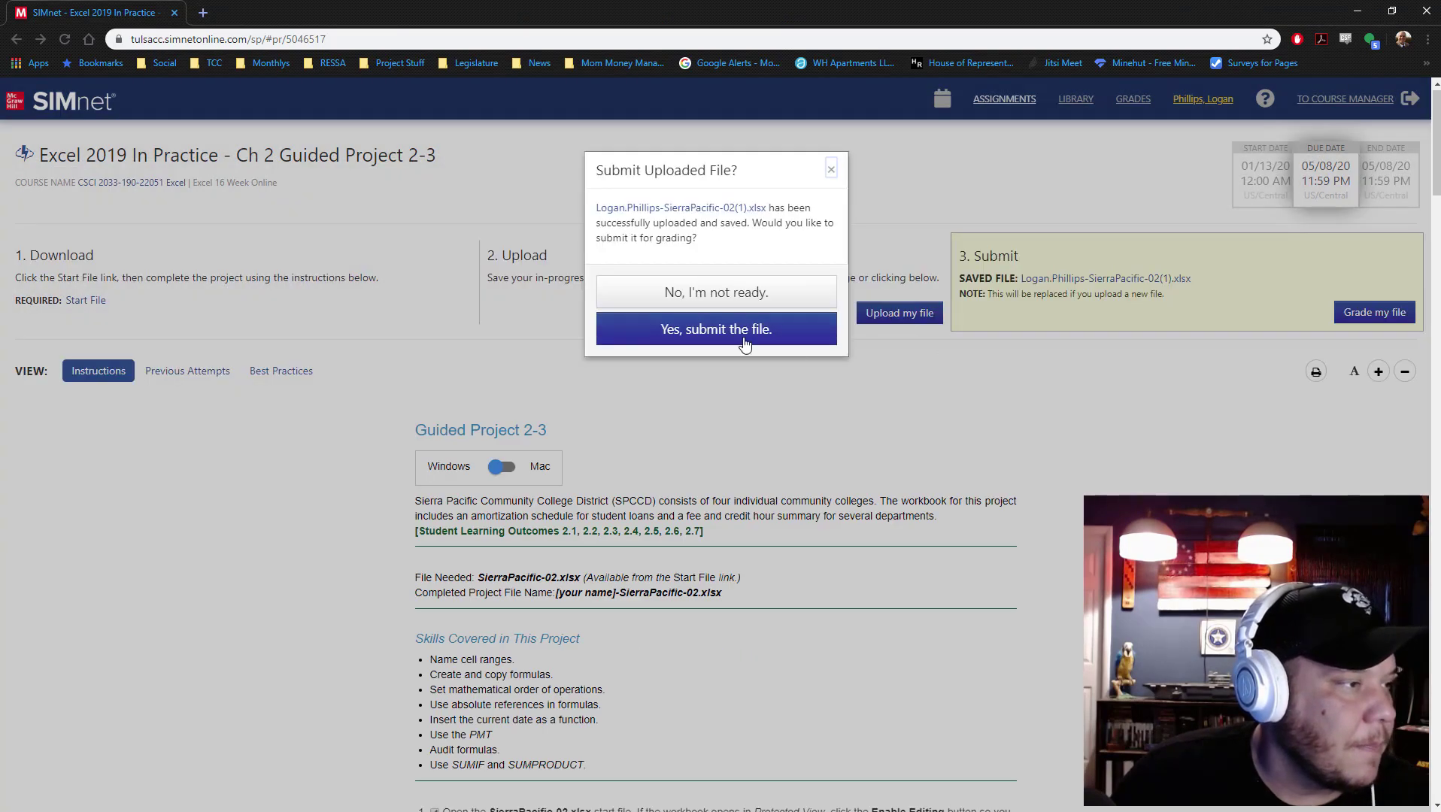
pyautogui.click(741, 330)
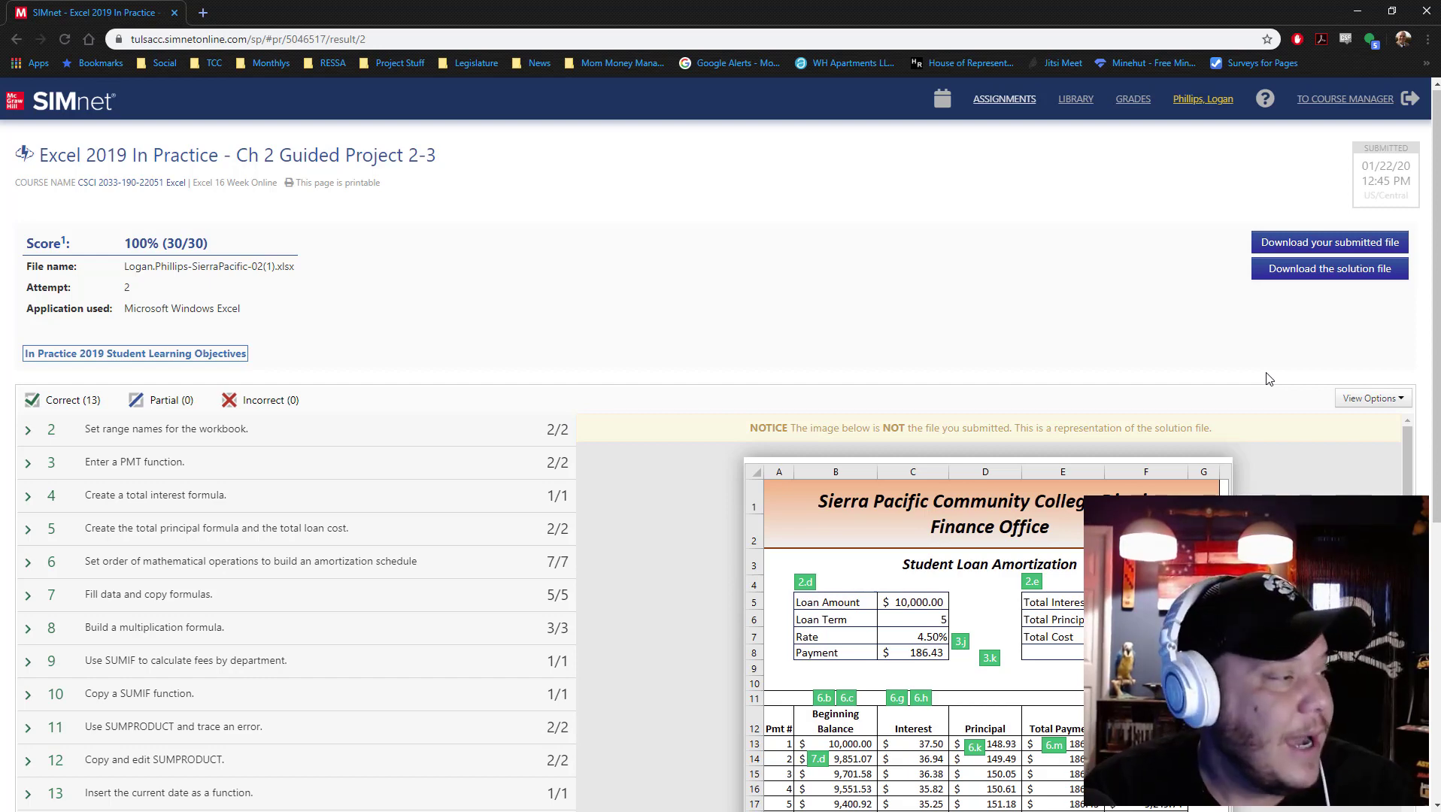
pyautogui.click(1360, 17)
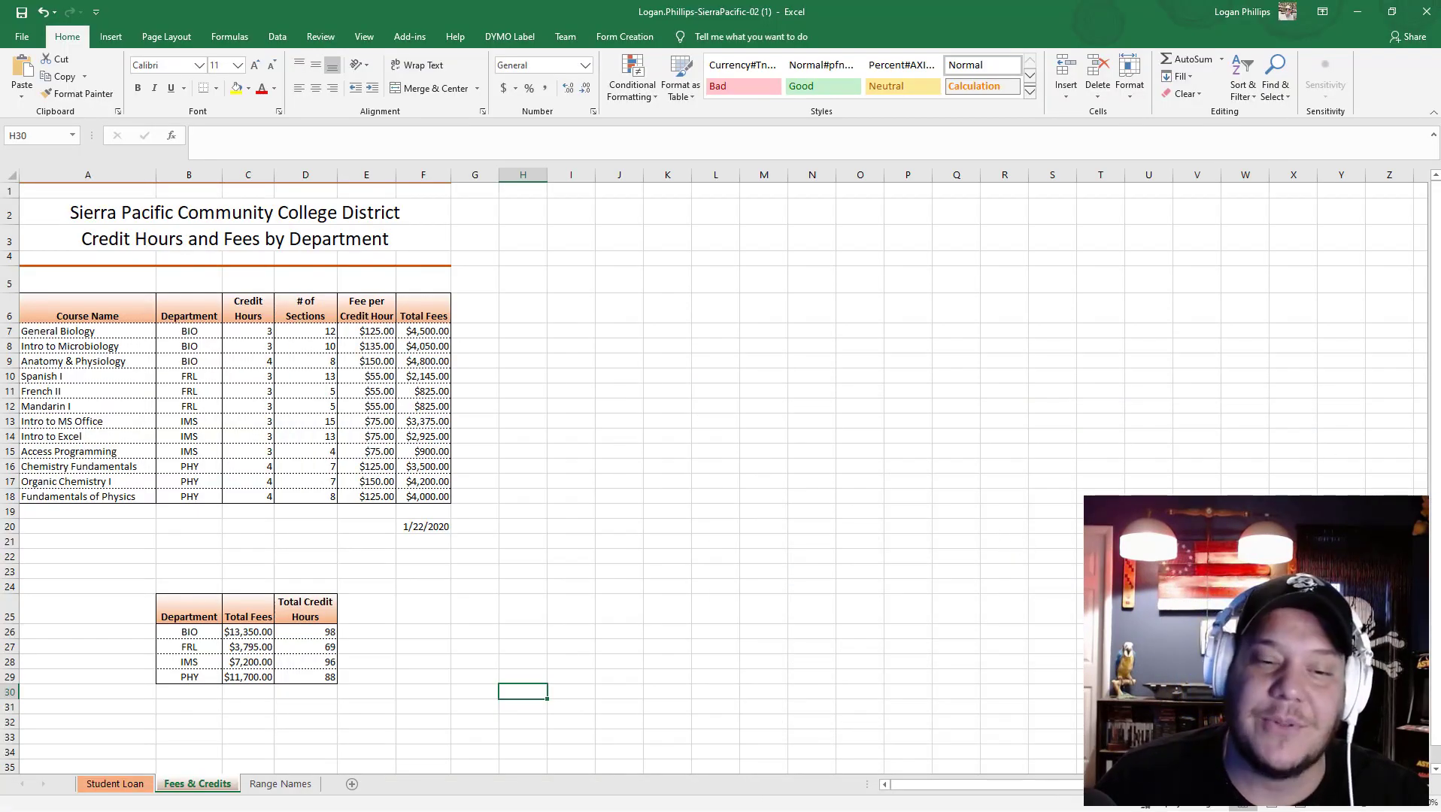